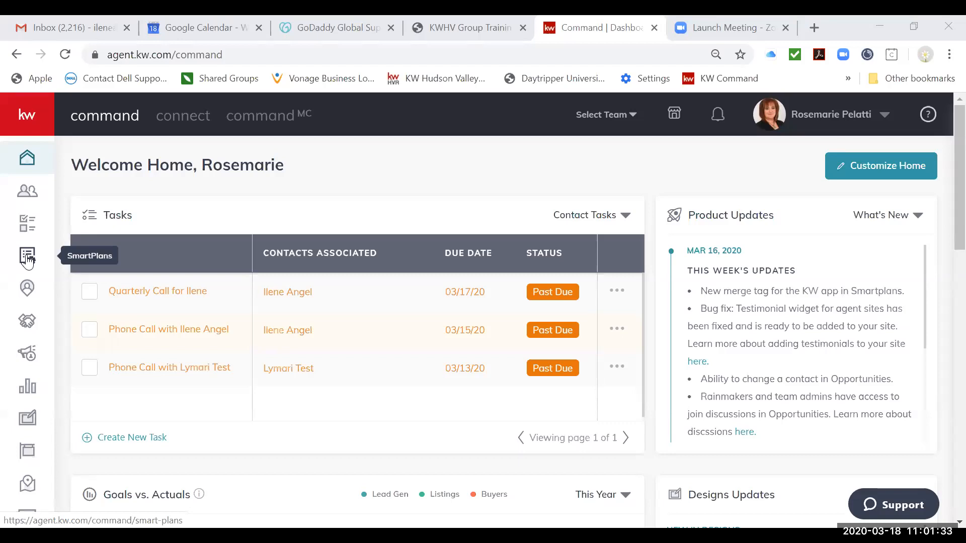
- Open My SmartPlans to see the four People Plans, then go to Create
left_click(28, 260)
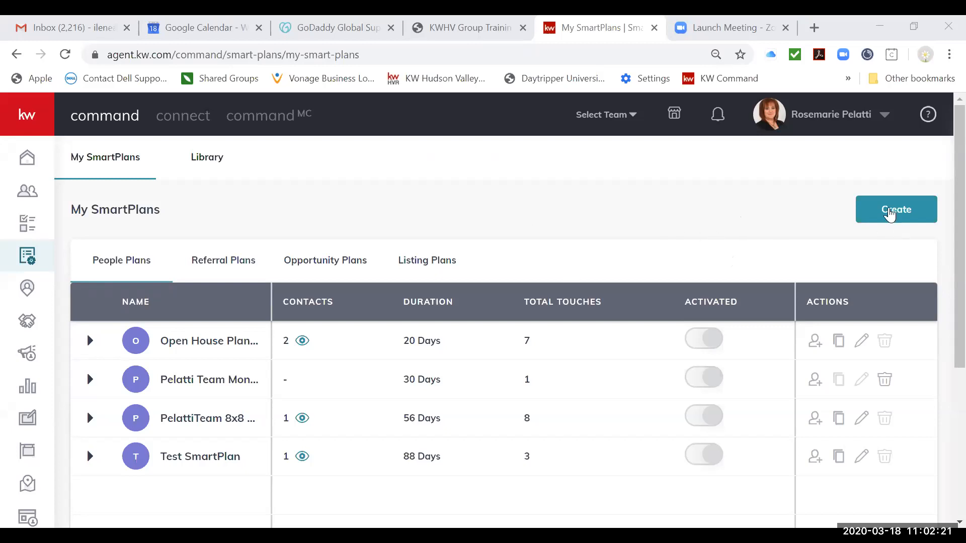
left_click(905, 215)
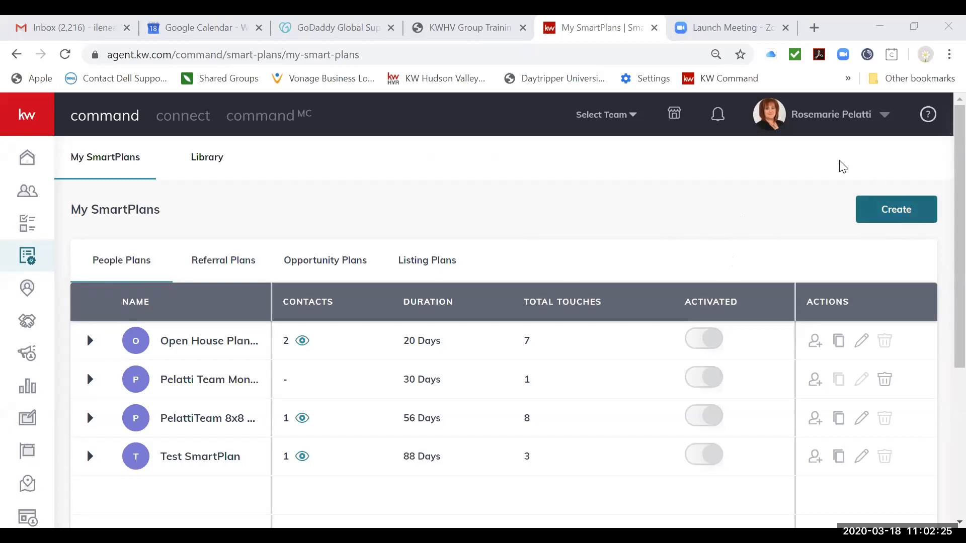
- Launch the SmartPlan Kelle Guide from the Library and scroll to Get Started!
left_click(213, 166)
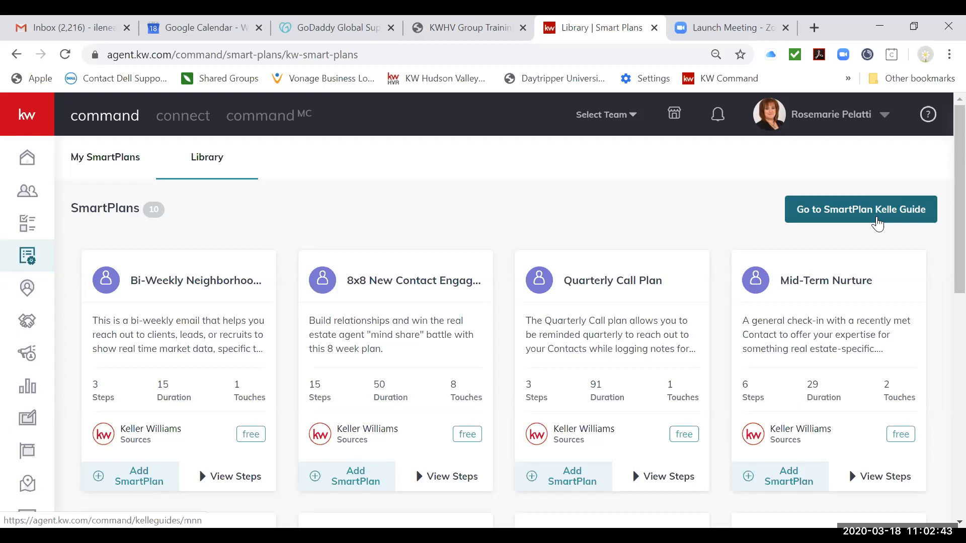
left_click(877, 222)
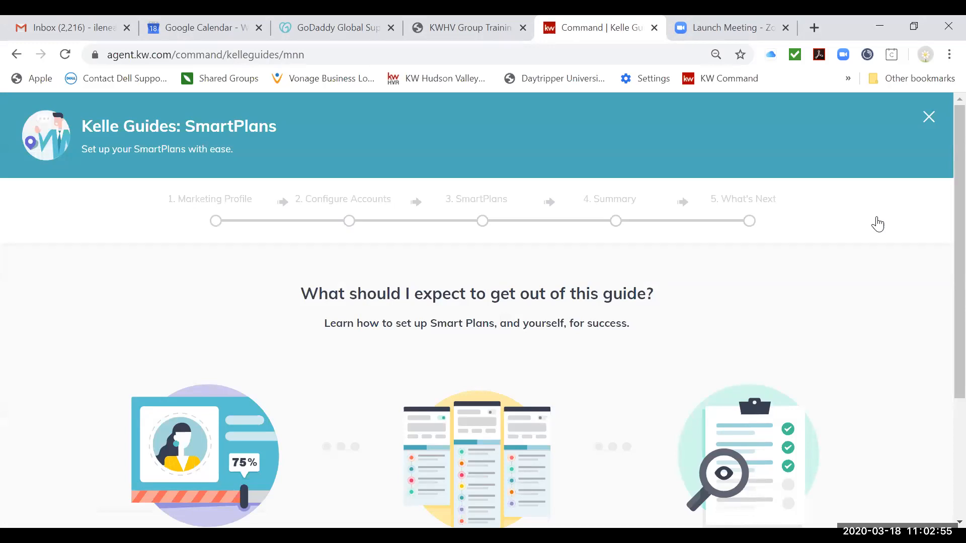
scroll(745, 344, "down", 3)
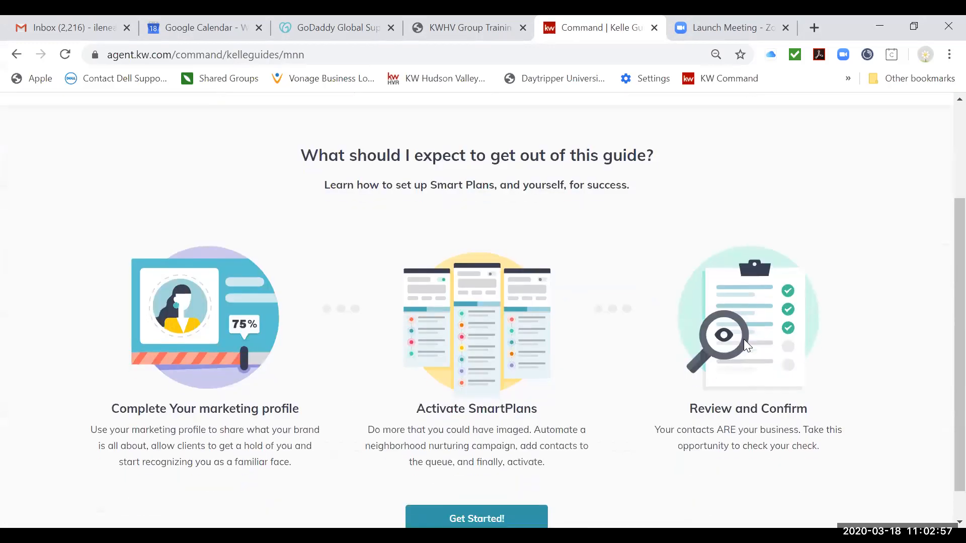
scroll(743, 339, "down", 1)
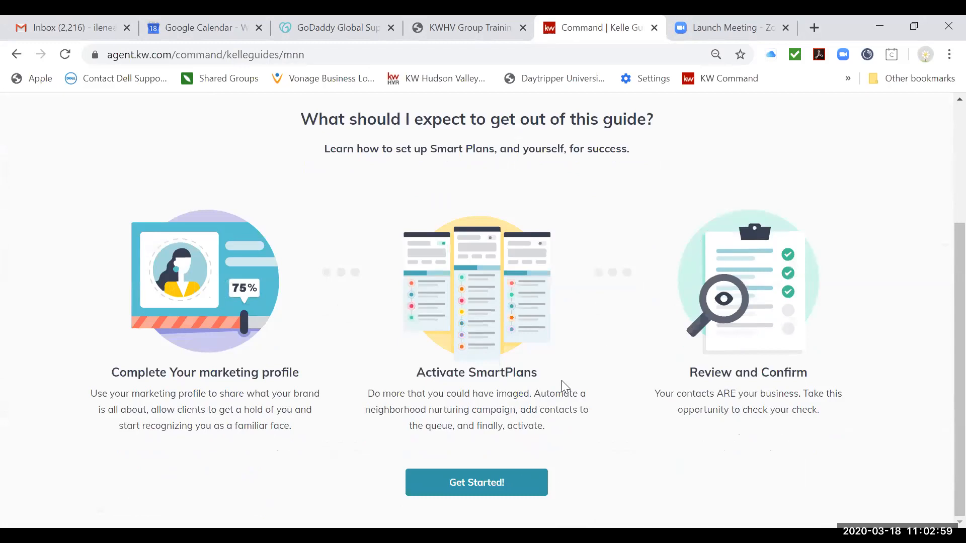
- Start the SmartPlans guide and review the Branded Header details
left_click(517, 487)
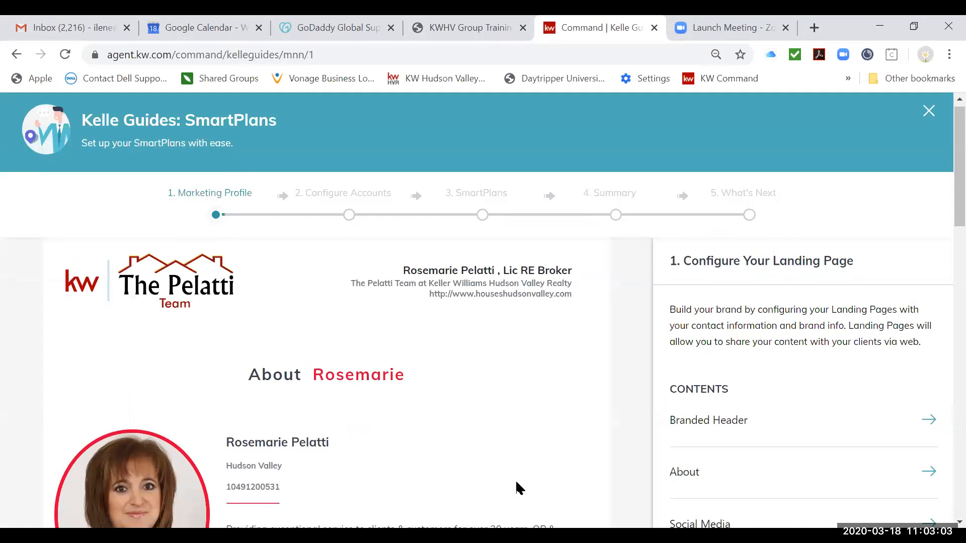
scroll(515, 478, "down", 3)
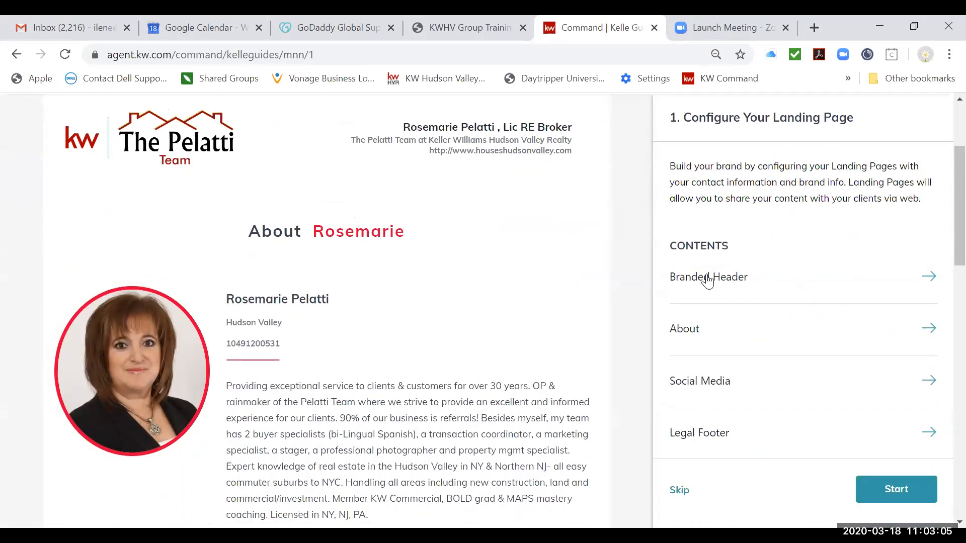
left_click(928, 278)
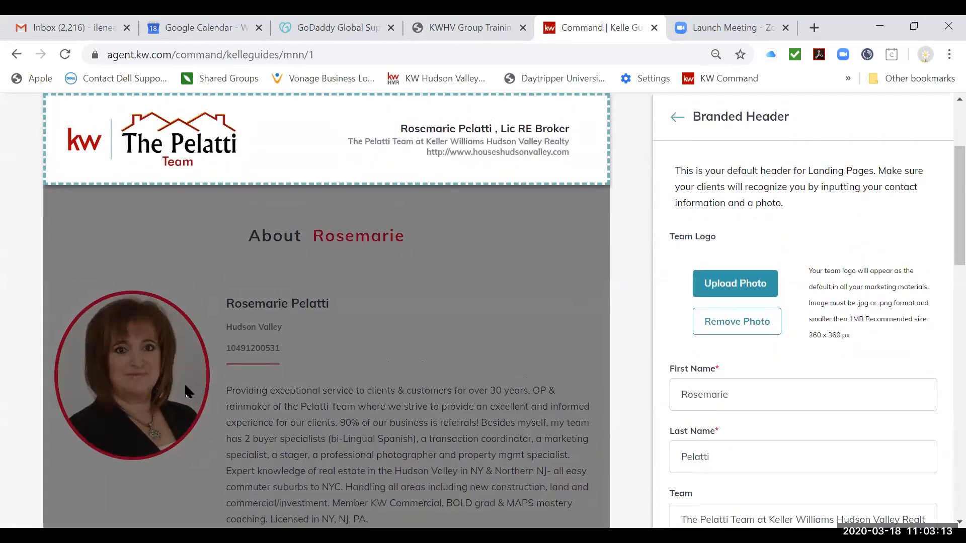
scroll(843, 336, "down", 4)
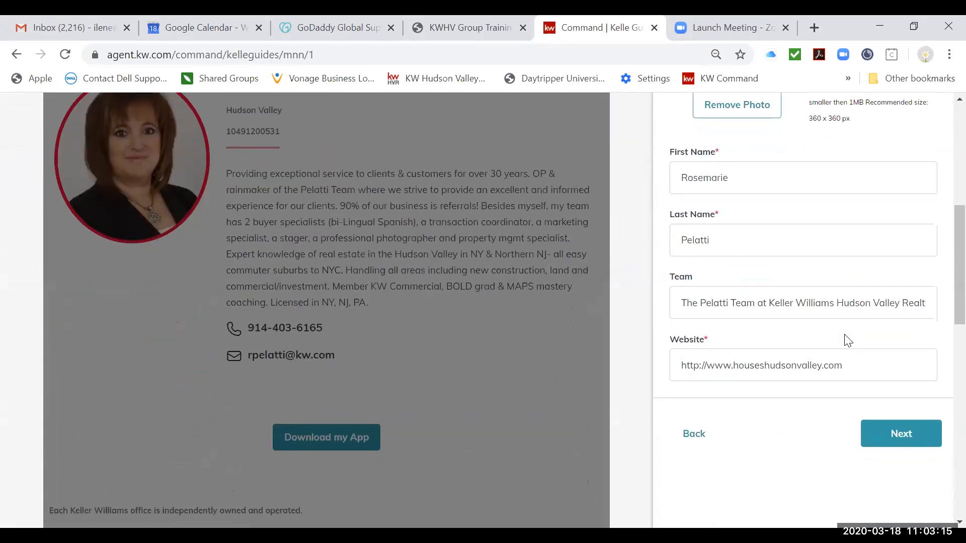
scroll(848, 362, "down", 1)
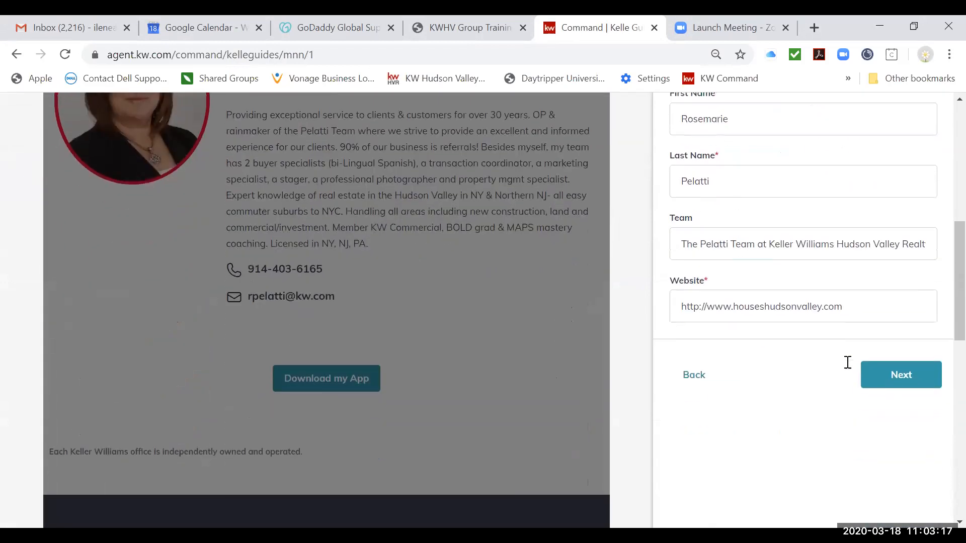
left_click(906, 388)
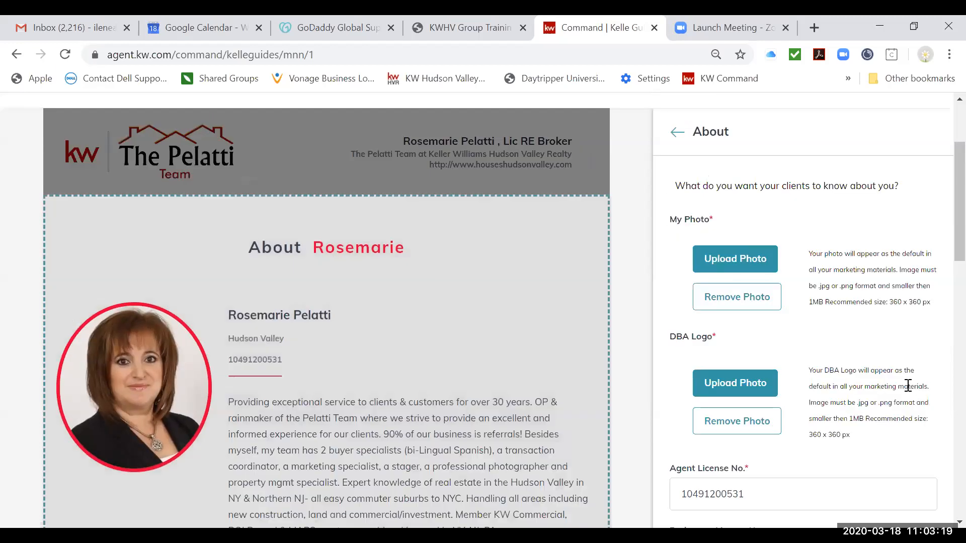
- Step through About, Social Media and Legal Footer to finish the Marketing Profile
scroll(908, 386, "down", 3)
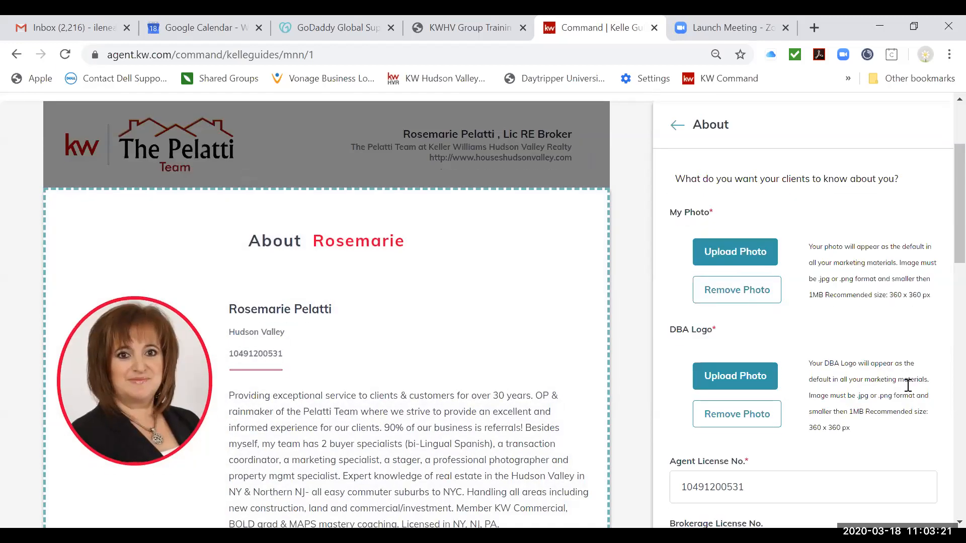
scroll(908, 386, "down", 3)
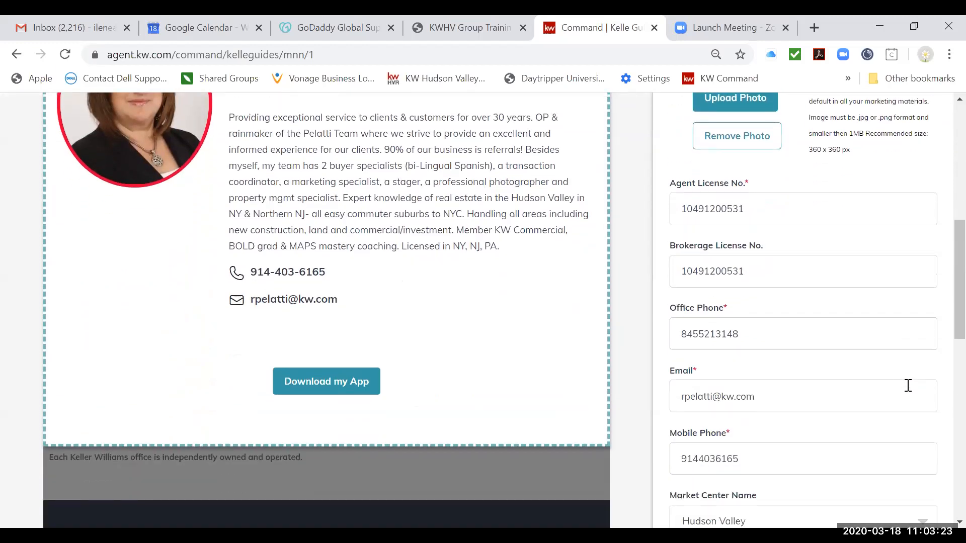
scroll(905, 382, "down", 4)
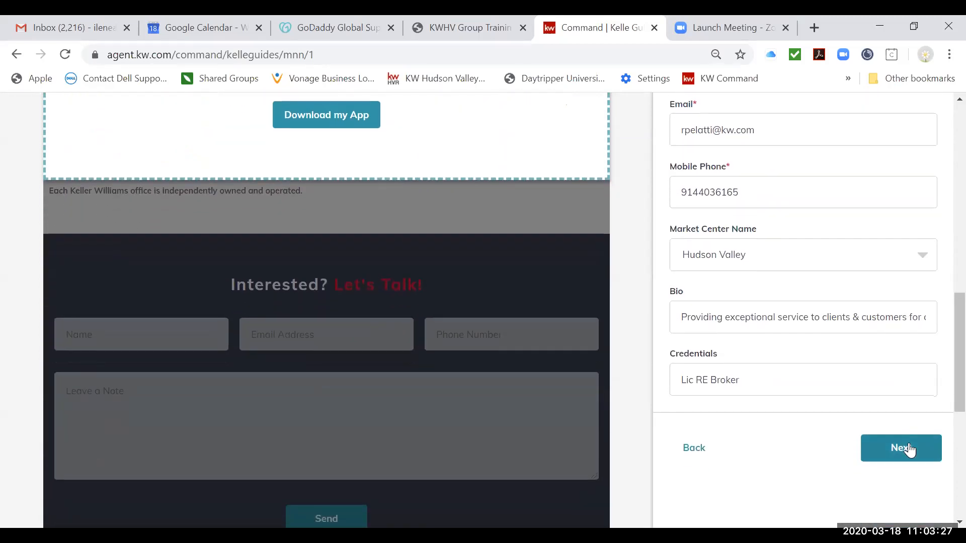
left_click(909, 449)
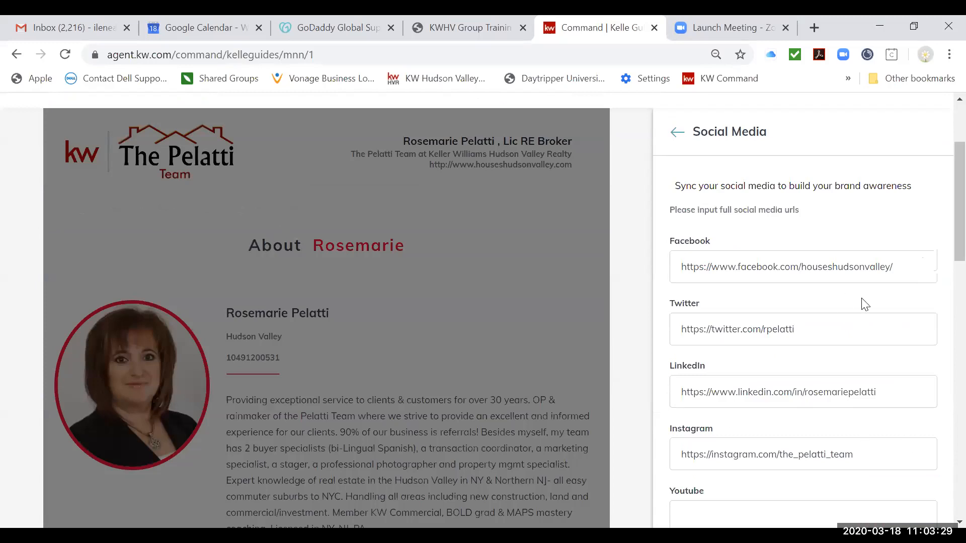
scroll(899, 242, "down", 2)
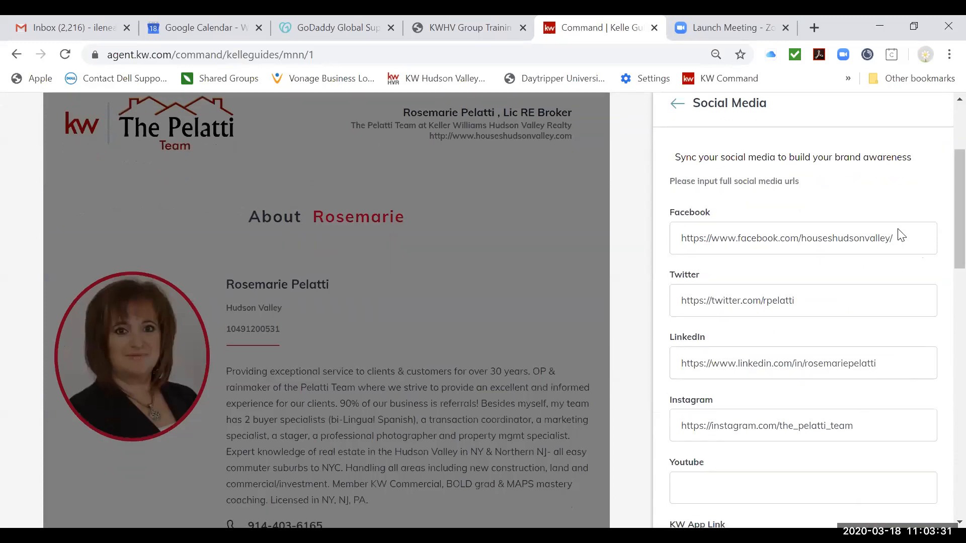
scroll(898, 228, "down", 1)
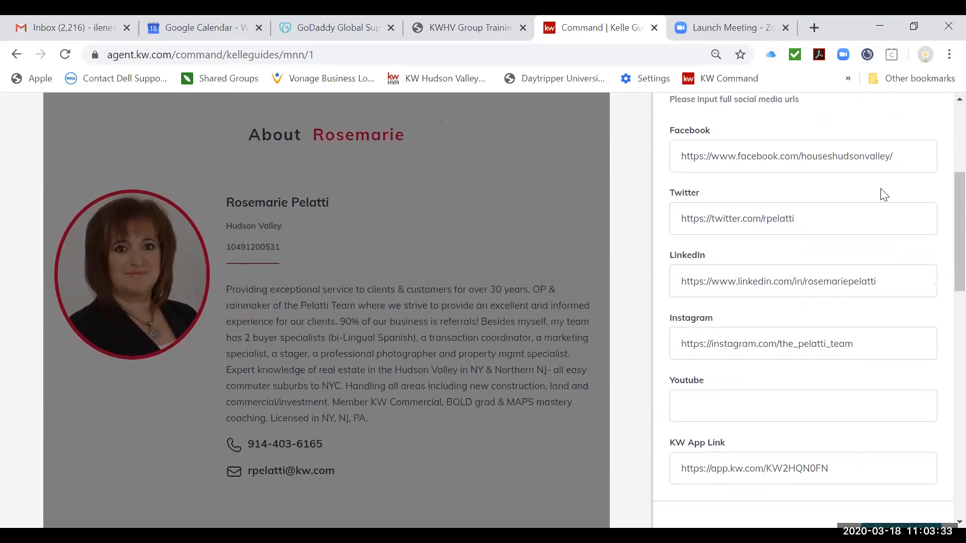
scroll(854, 401, "down", 2)
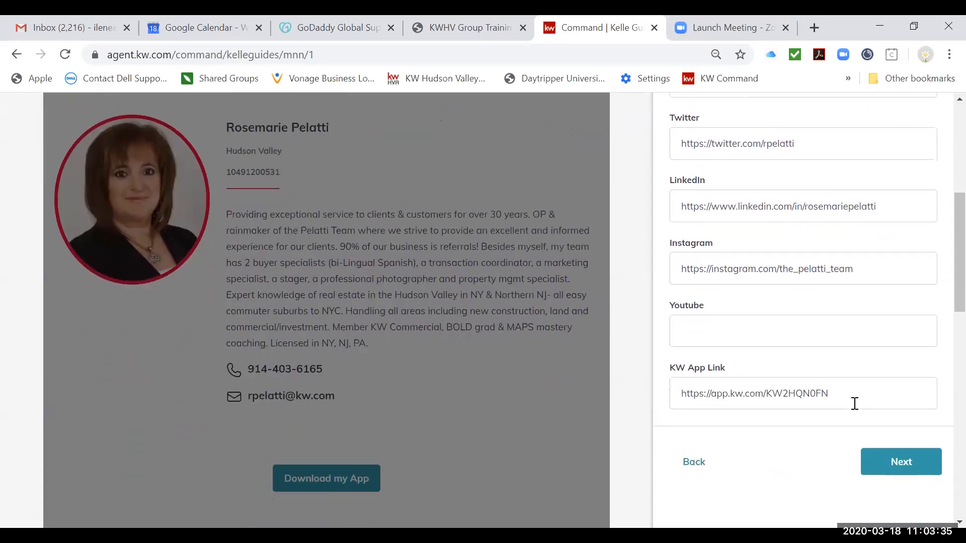
scroll(855, 403, "down", 1)
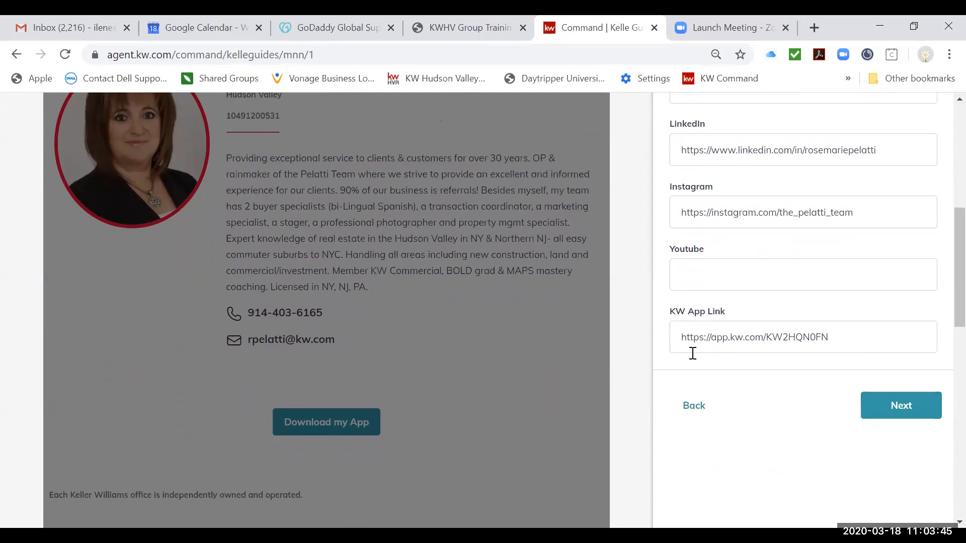
left_click(901, 413)
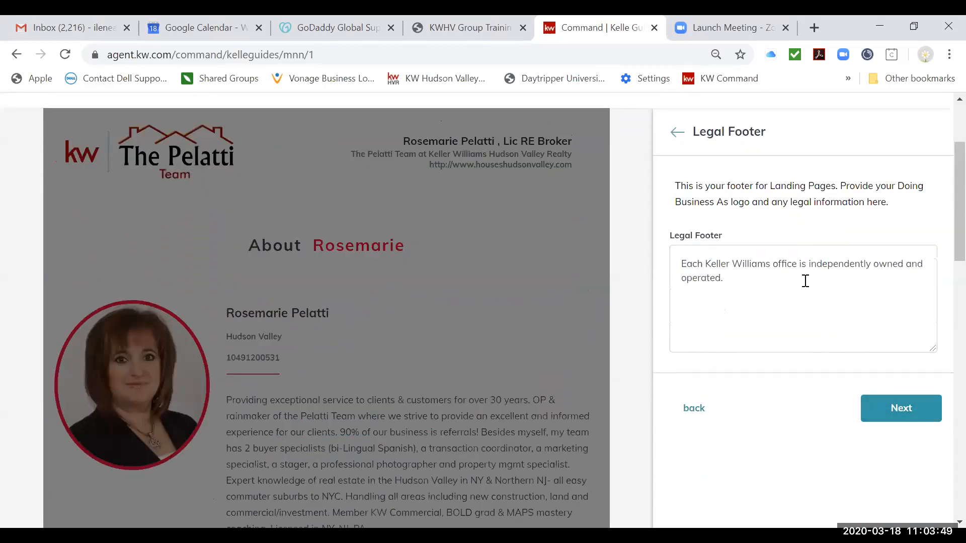
scroll(830, 302, "down", 1)
left_click(882, 352)
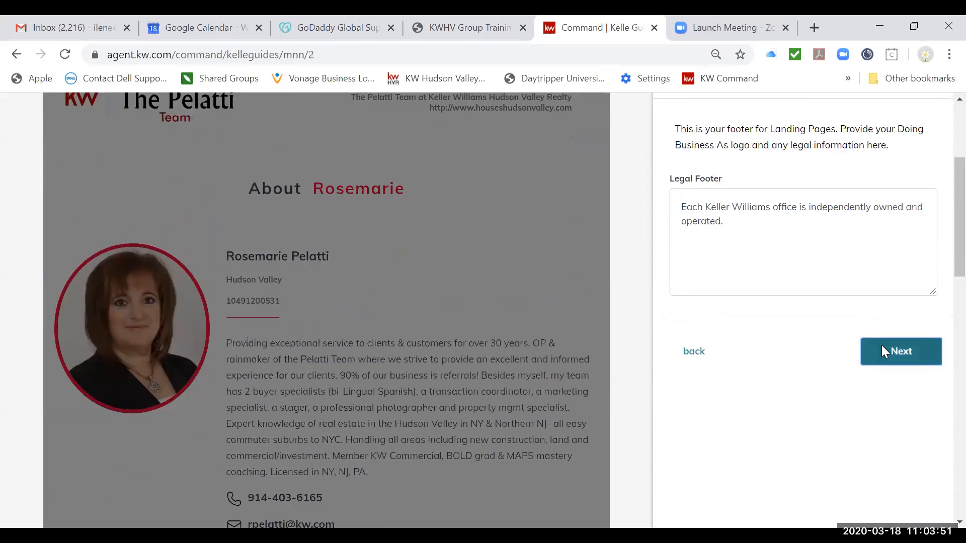
- Save the reply-to address for SmartPlan emails and continue the account configuration
scroll(820, 367, "down", 2)
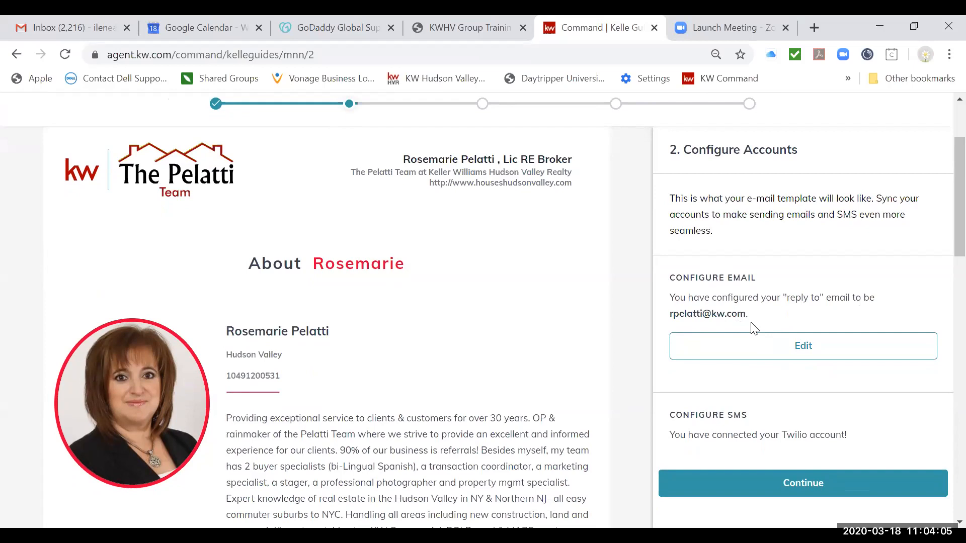
left_click(799, 345)
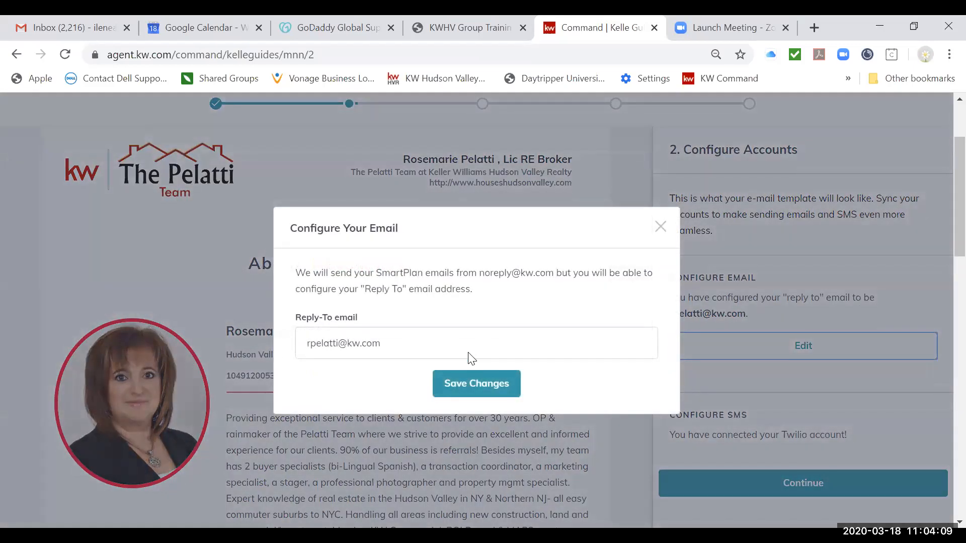
left_click(492, 387)
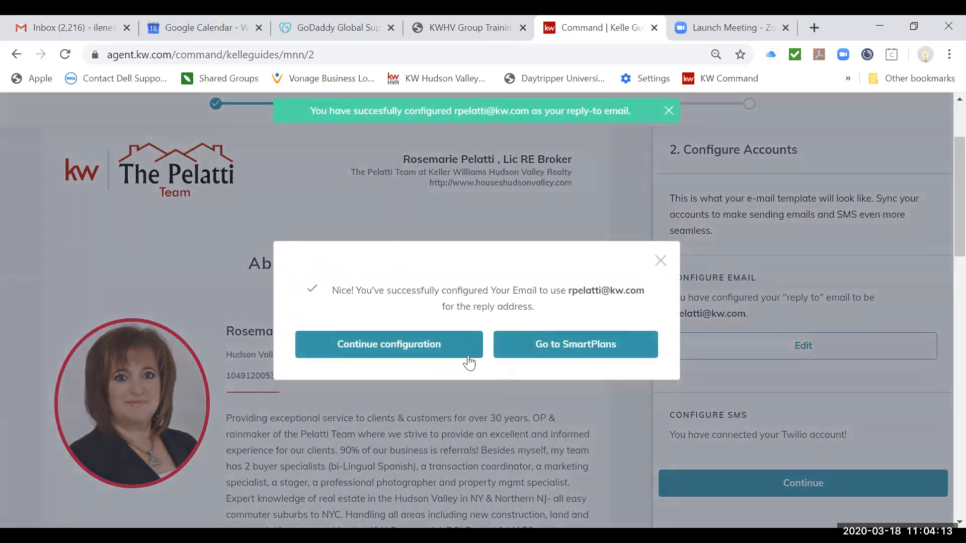
left_click(450, 334)
scroll(717, 308, "down", 2)
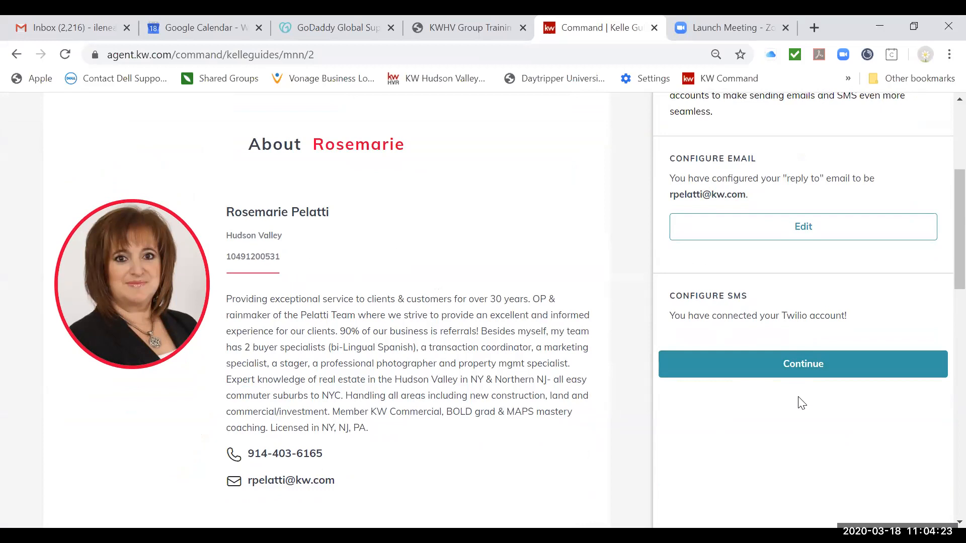
- Proceed to the enabling step and review the six pre-made SmartPlans
left_click(805, 369)
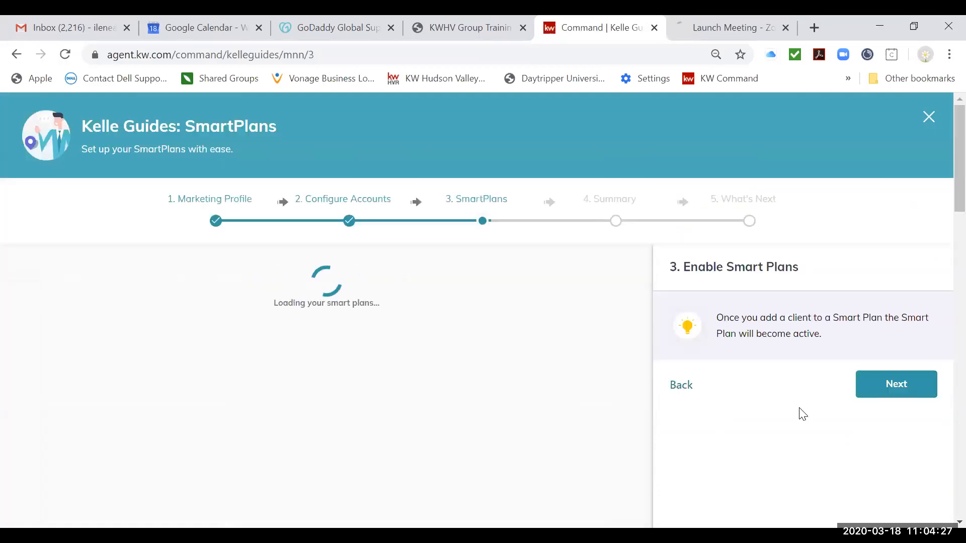
scroll(803, 414, "down", 3)
scroll(802, 414, "down", 3)
scroll(803, 414, "up", 5)
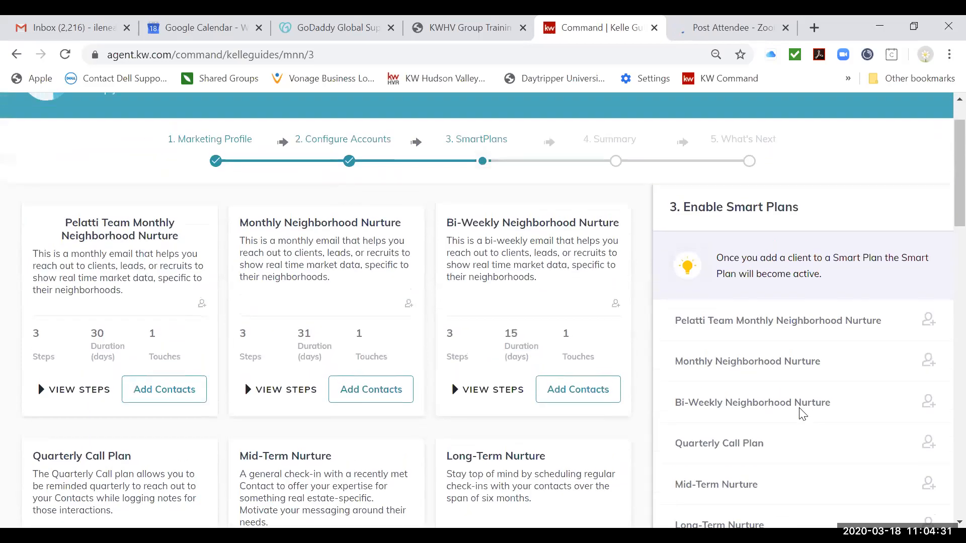
scroll(802, 414, "down", 3)
scroll(802, 414, "up", 2)
scroll(802, 414, "down", 6)
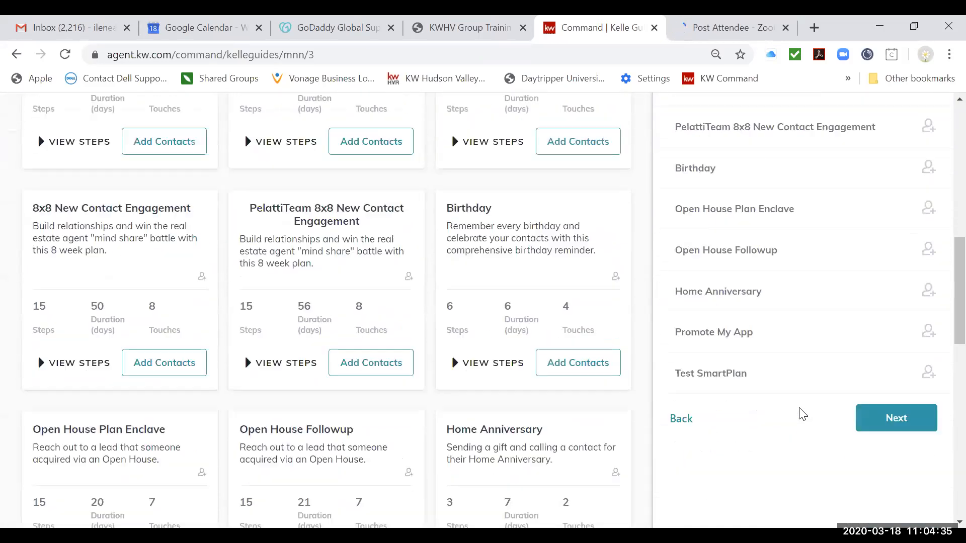
scroll(802, 414, "down", 3)
- Advance past the SmartPlan summary to the final What's Next step
left_click(881, 388)
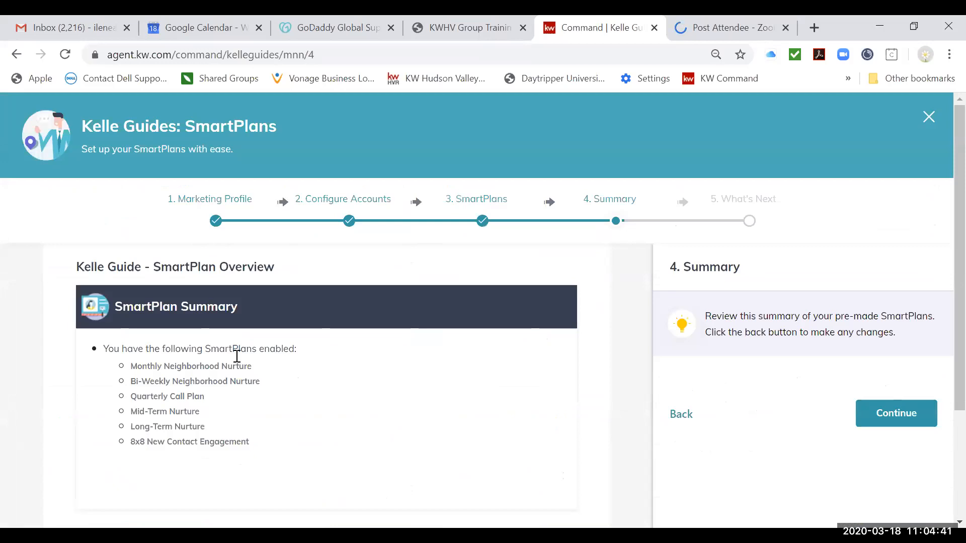
scroll(380, 418, "down", 1)
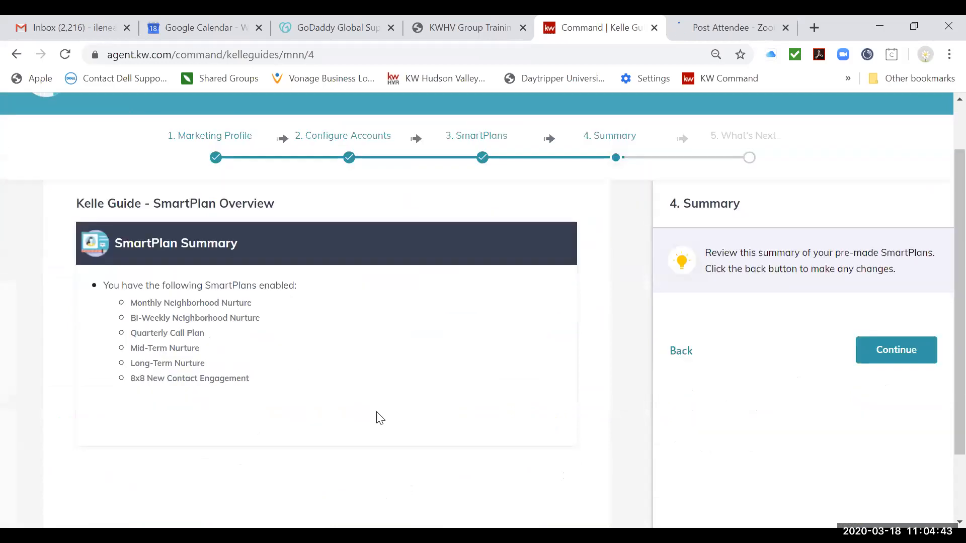
left_click(896, 355)
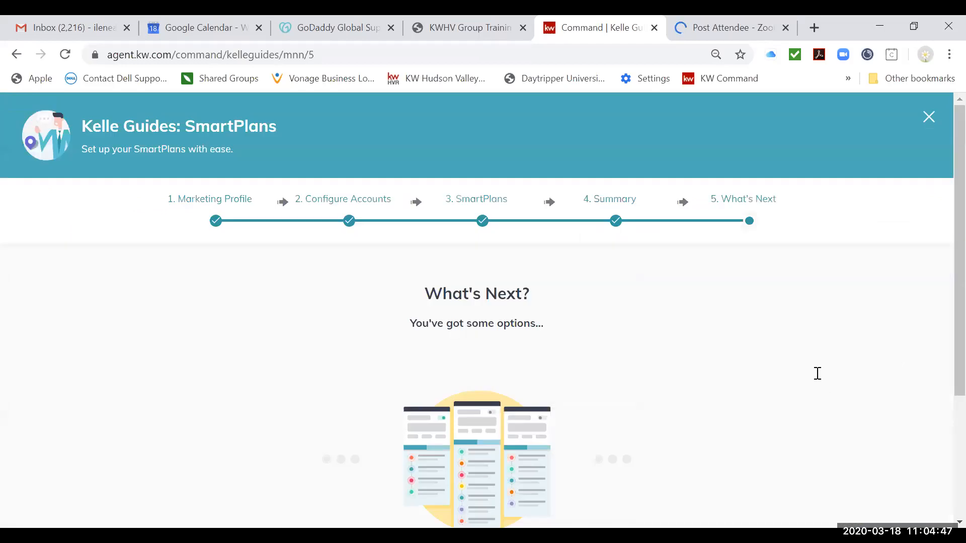
scroll(817, 373, "down", 3)
scroll(817, 373, "up", 3)
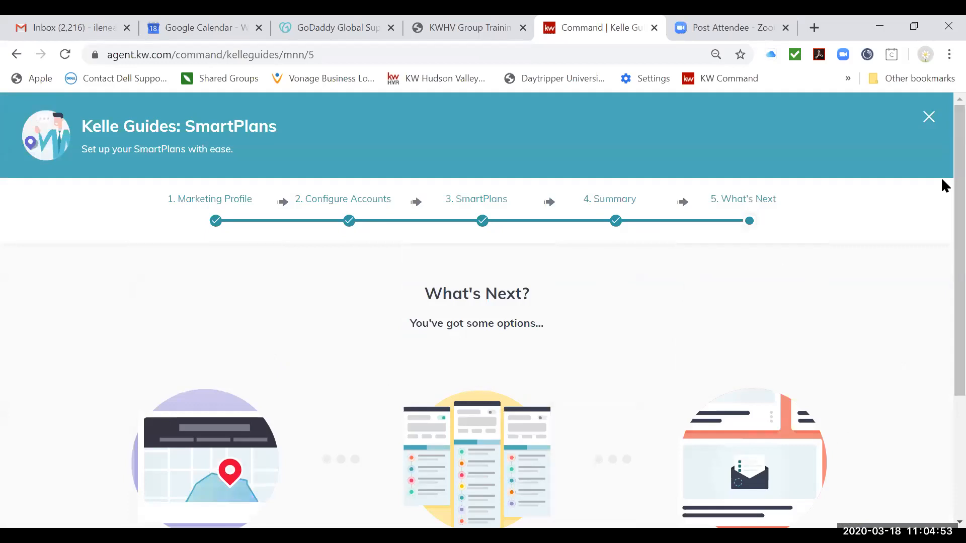
- Close the Kelle guide and return to the SmartPlans Library's 10 ready-made plans
left_click(928, 117)
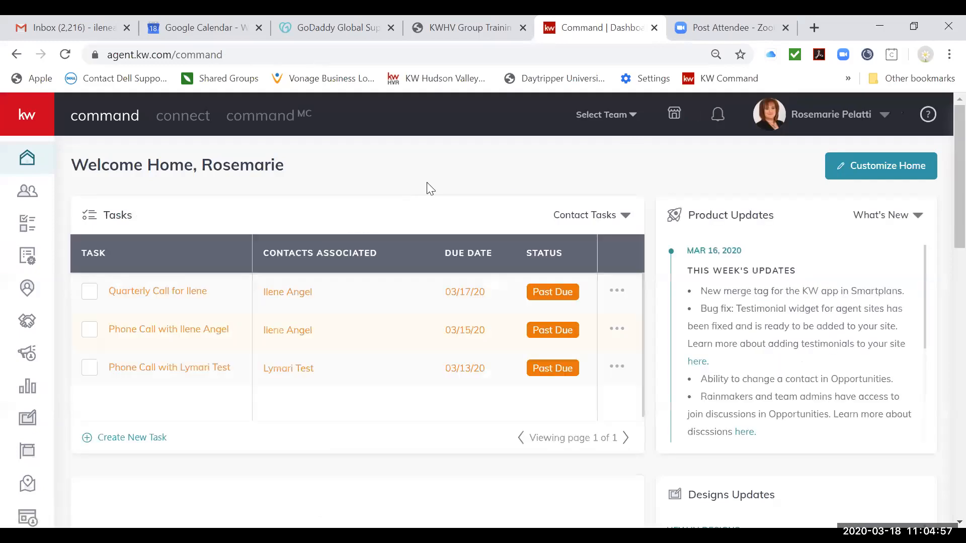
left_click(28, 257)
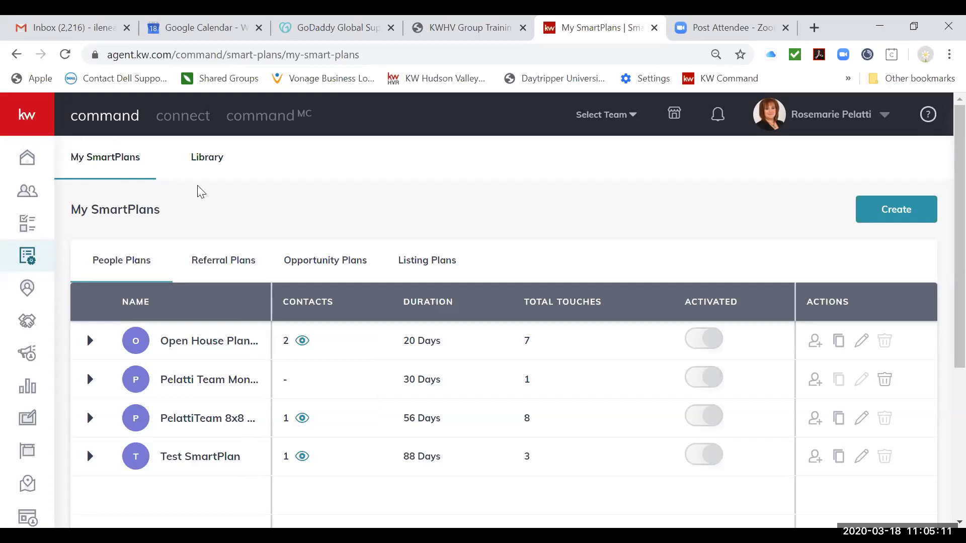
left_click(218, 165)
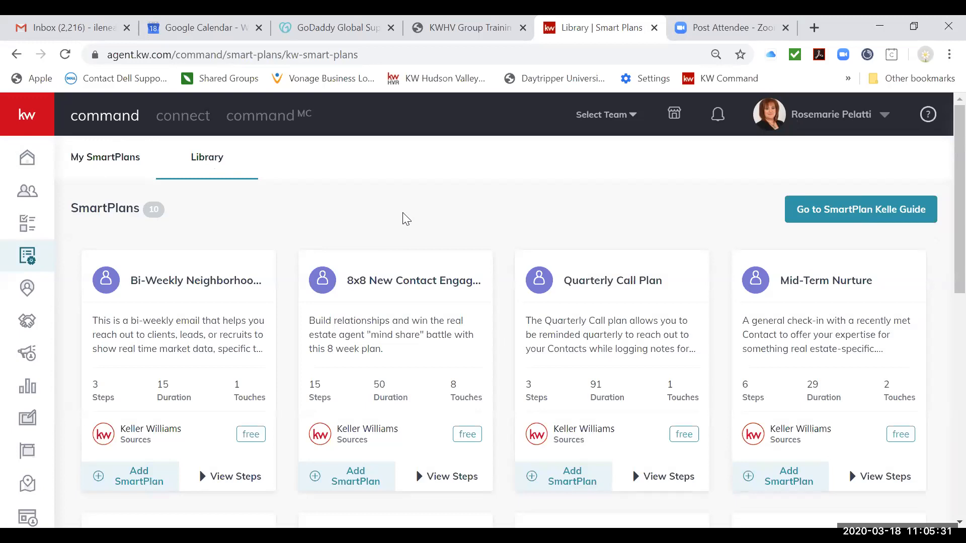
scroll(438, 346, "down", 2)
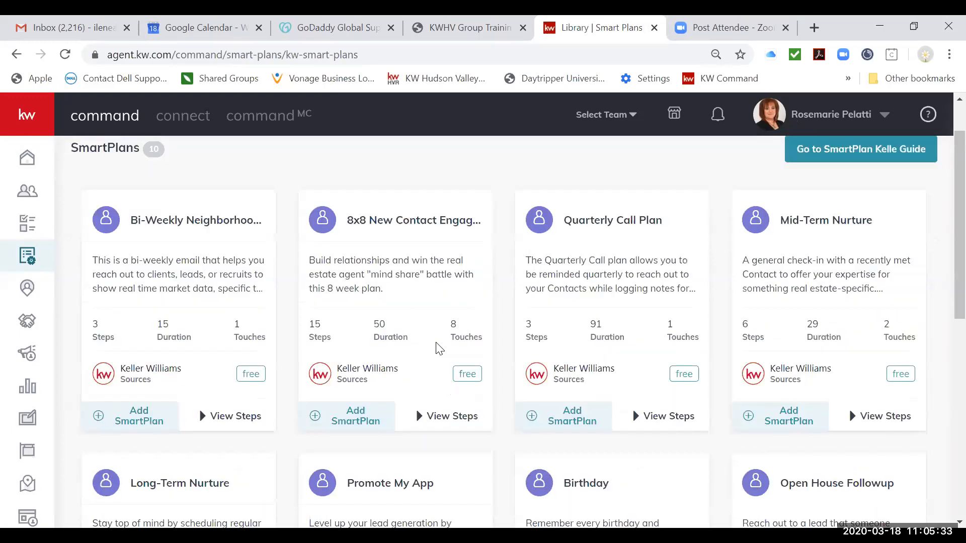
scroll(438, 346, "down", 4)
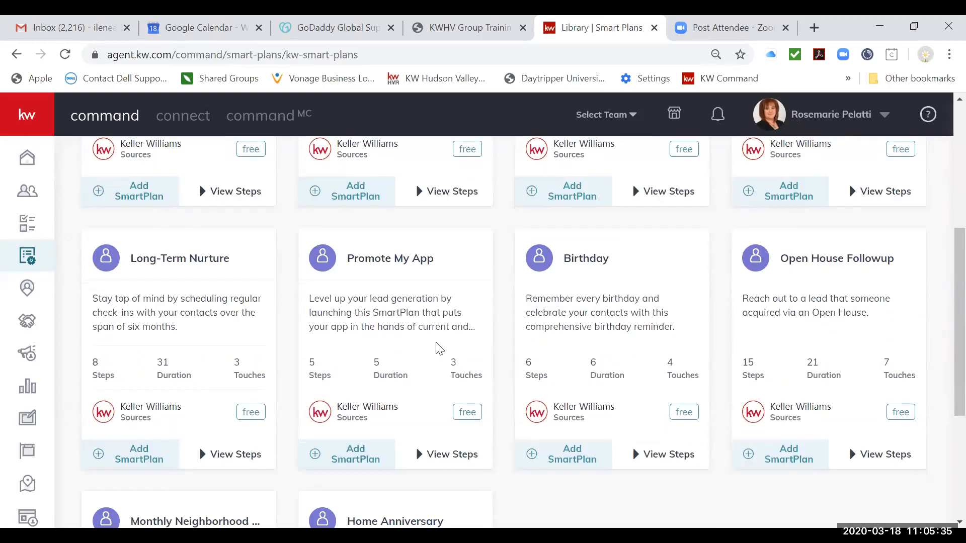
scroll(438, 346, "down", 5)
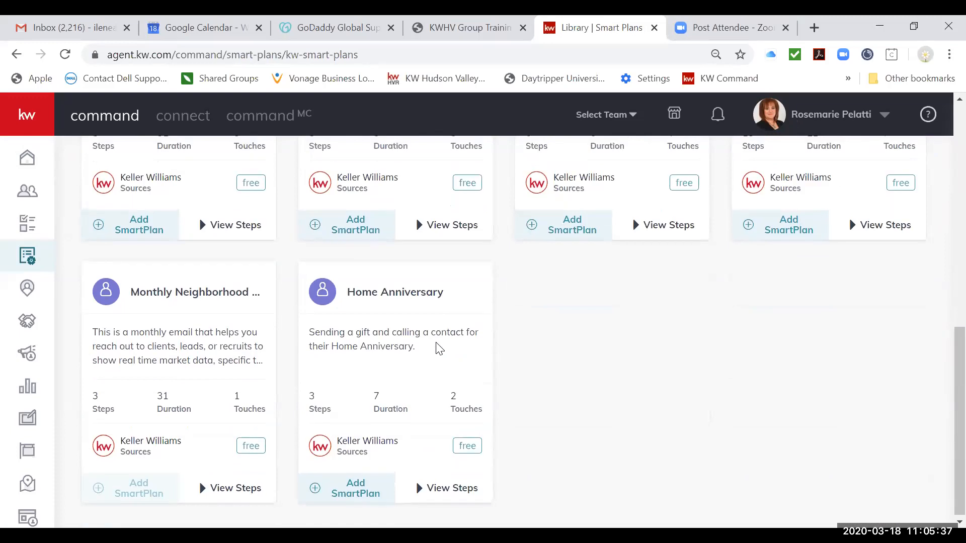
scroll(438, 346, "up", 10)
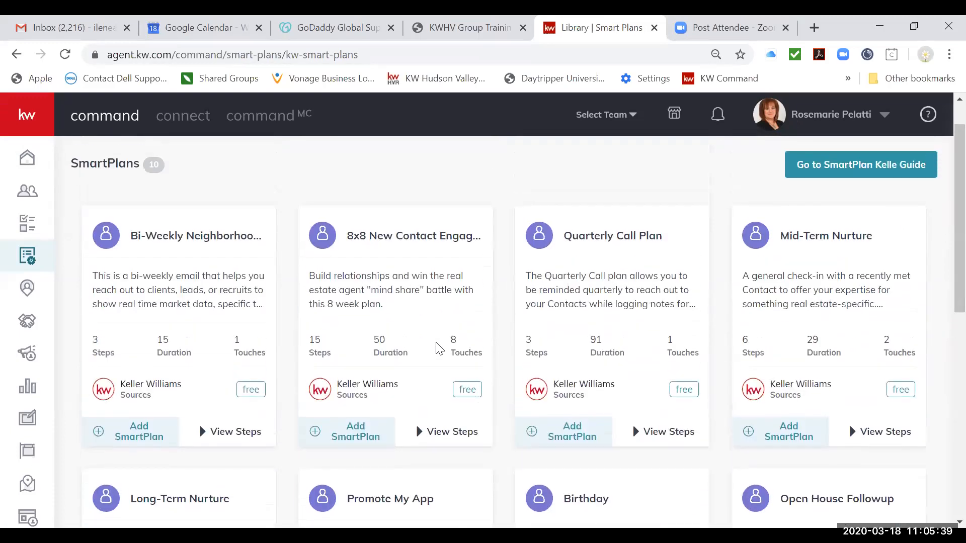
scroll(438, 347, "up", 1)
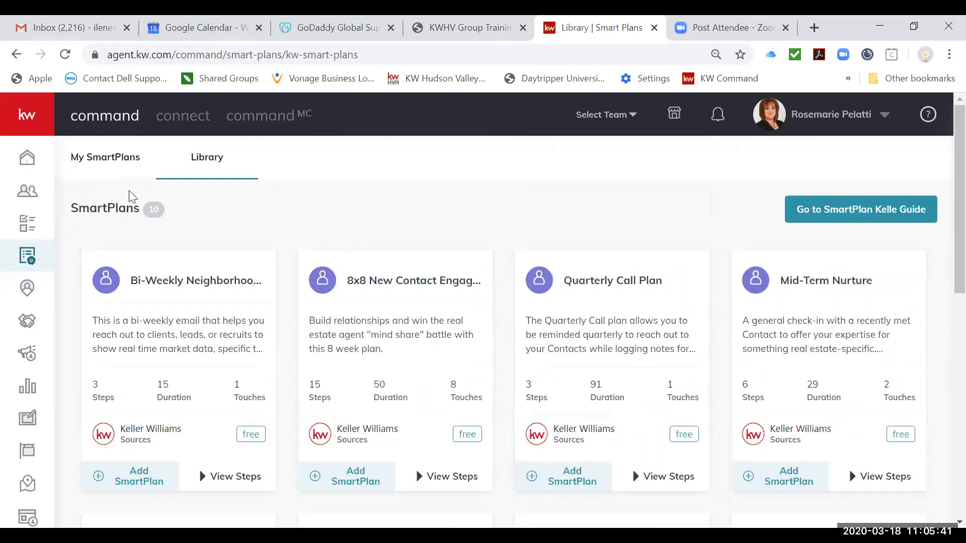
scroll(328, 205, "down", 1)
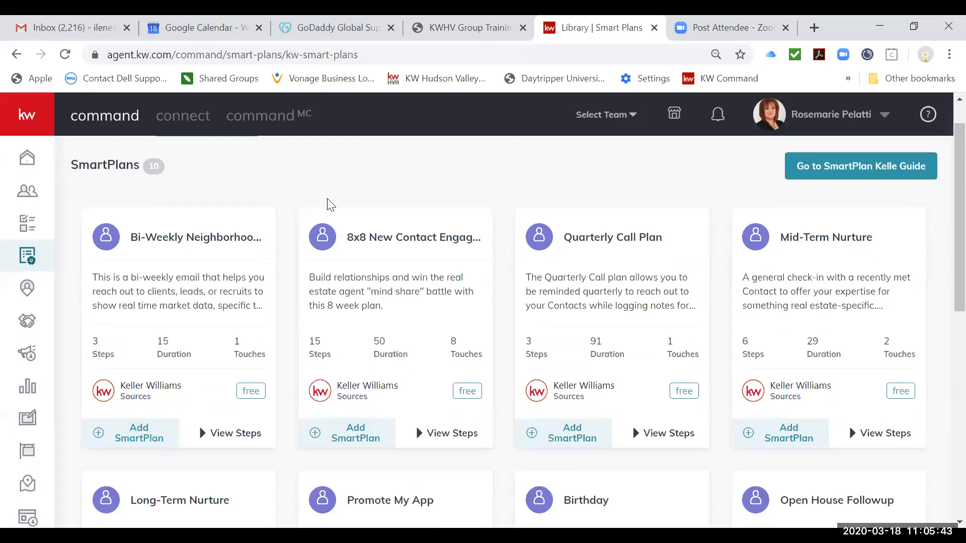
scroll(328, 201, "down", 2)
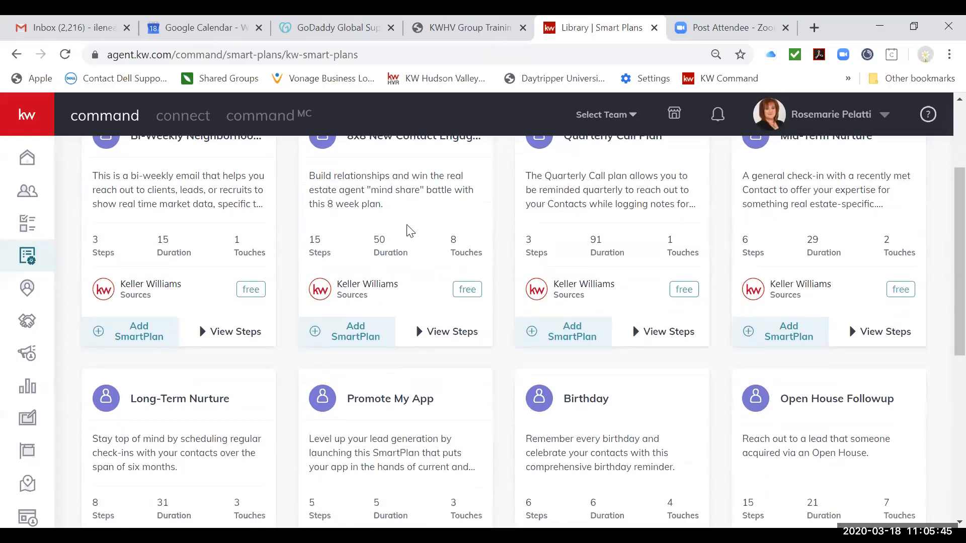
scroll(411, 231, "up", 2)
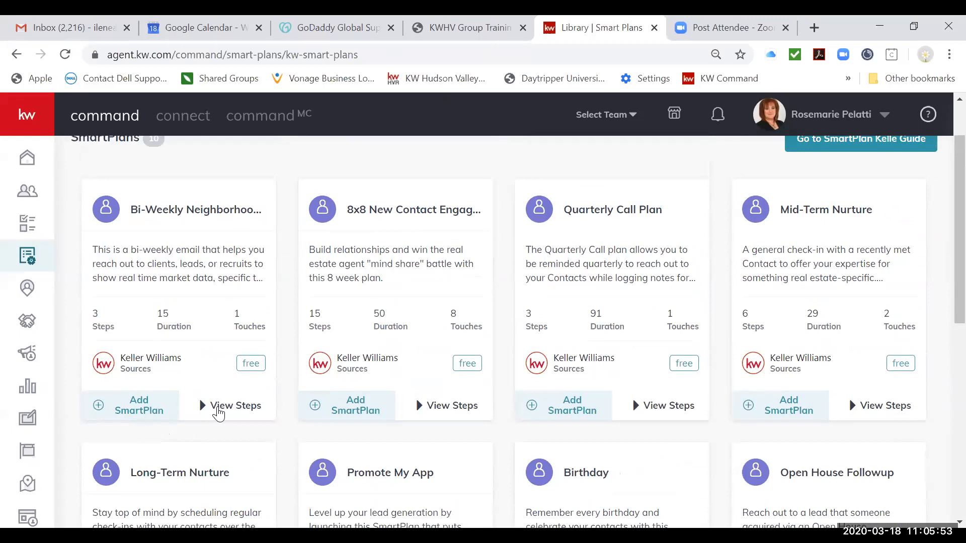
- Preview the Bi-Weekly Neighborhood plan's steps
left_click(219, 407)
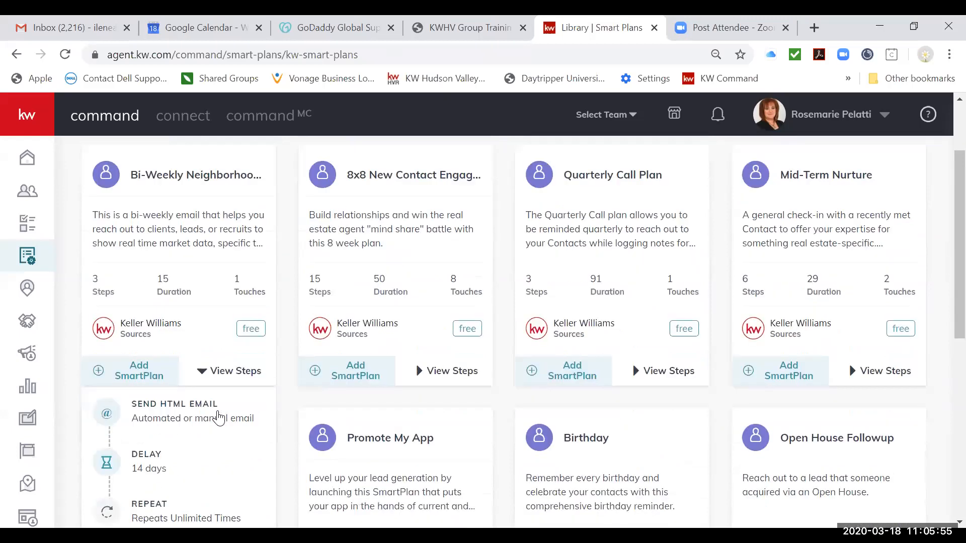
scroll(219, 416, "down", 4)
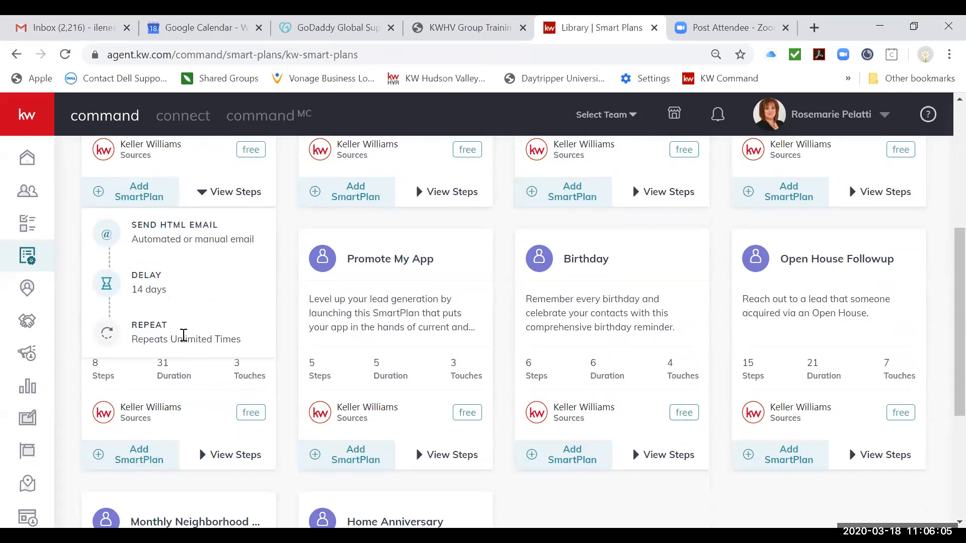
scroll(184, 335, "up", 3)
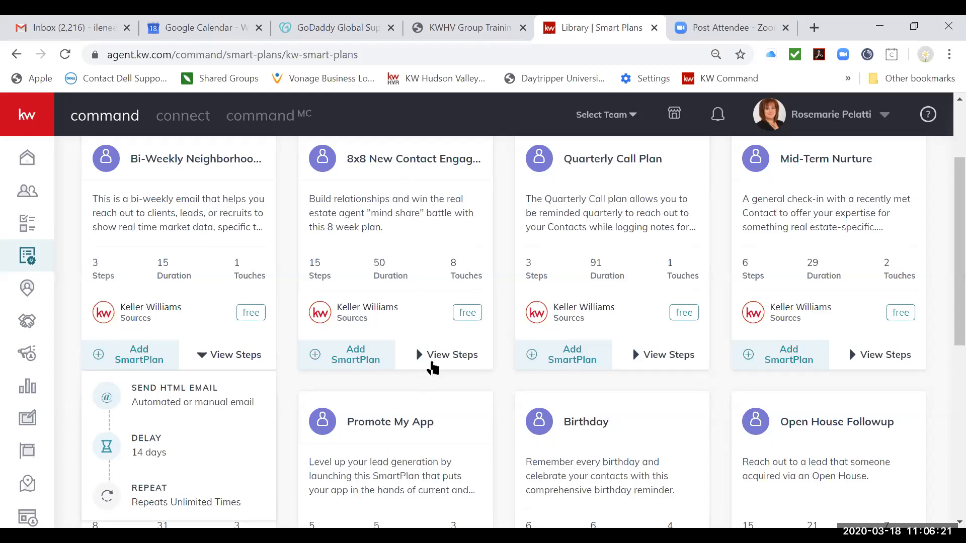
- Expand the 8x8 New Contact Engagement steps, starting with Send SMS/MMS and a 7-day delay
left_click(432, 368)
scroll(432, 367, "down", 4)
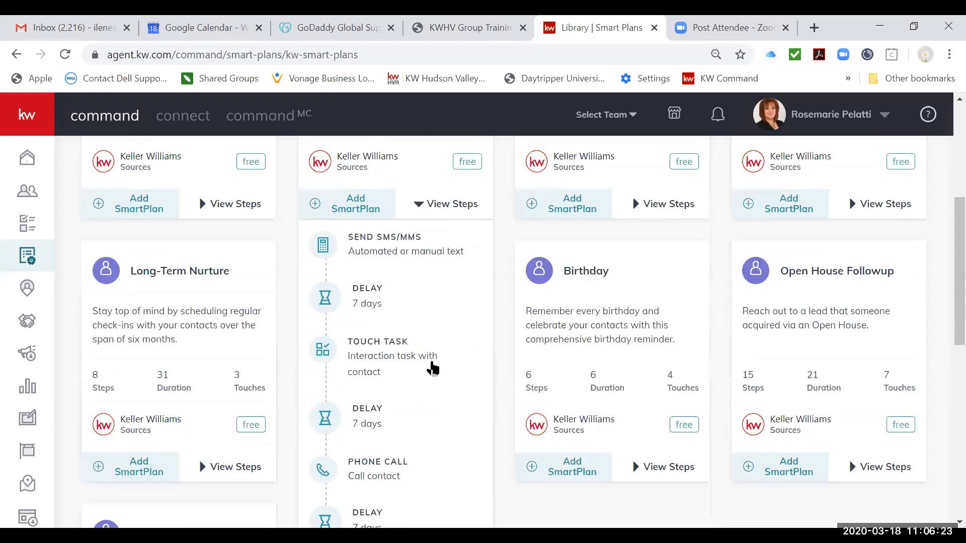
mouse_move(436, 196)
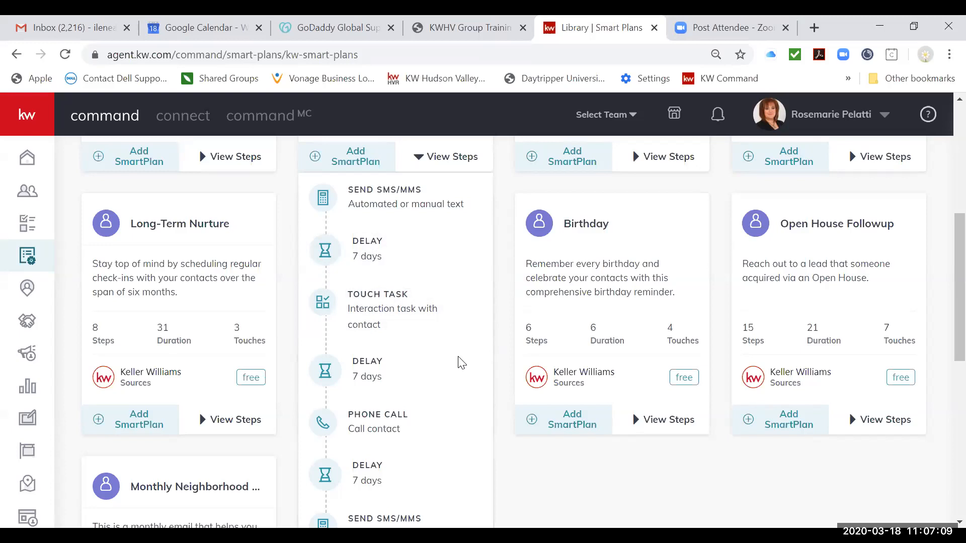
scroll(421, 235, "up", 2)
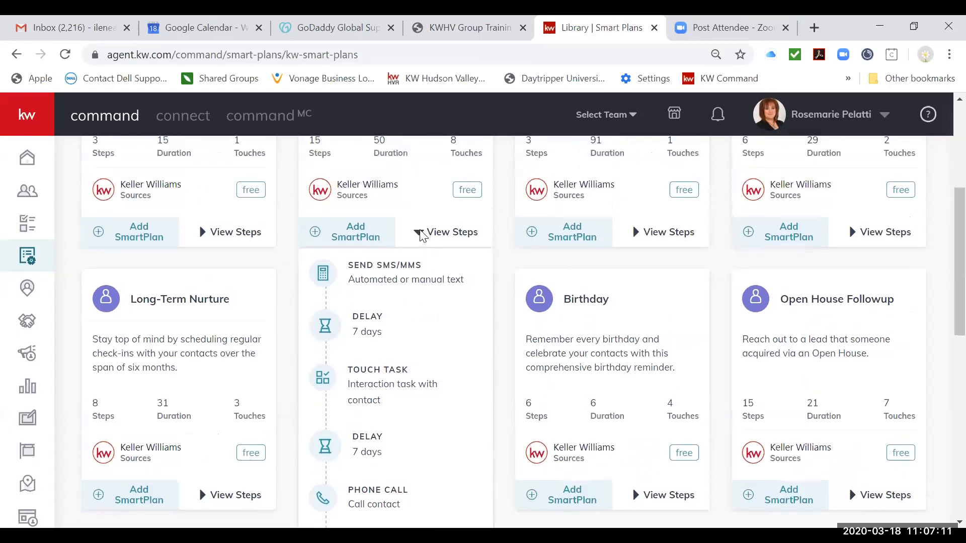
scroll(421, 235, "up", 3)
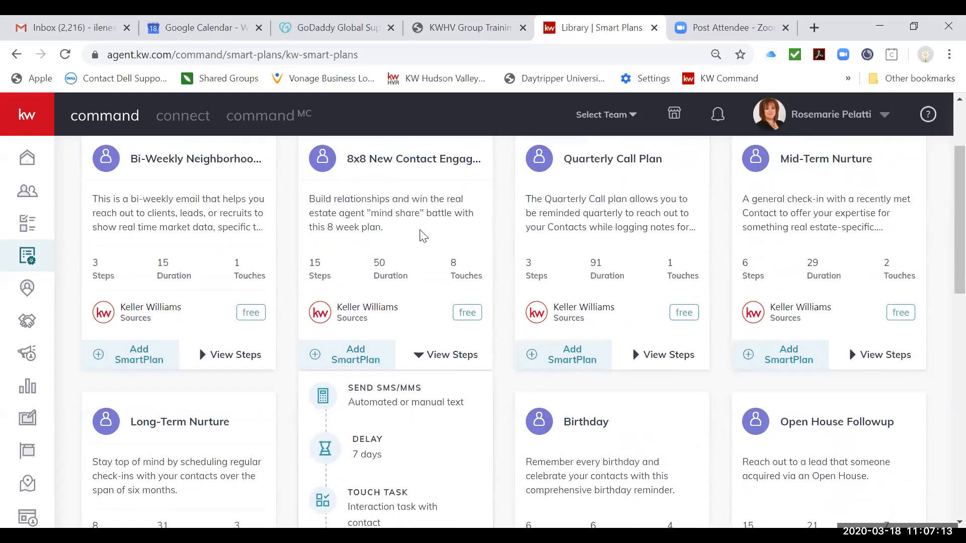
scroll(422, 235, "down", 3)
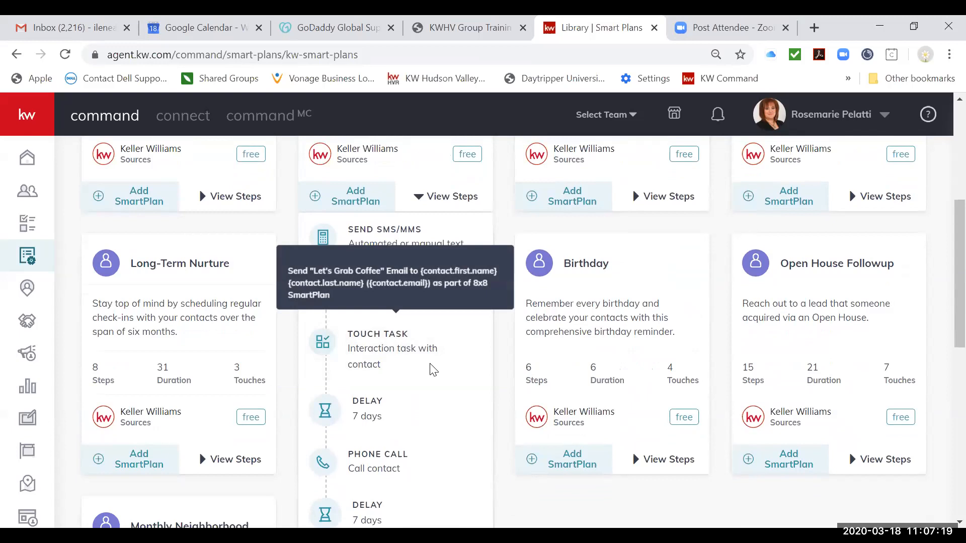
scroll(436, 337, "down", 1)
scroll(436, 337, "down", 1)
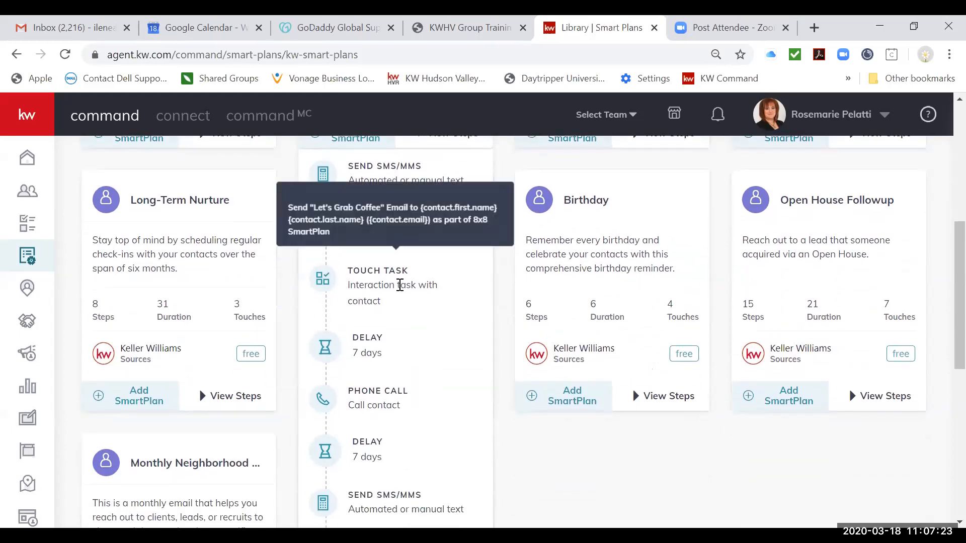
scroll(398, 287, "down", 1)
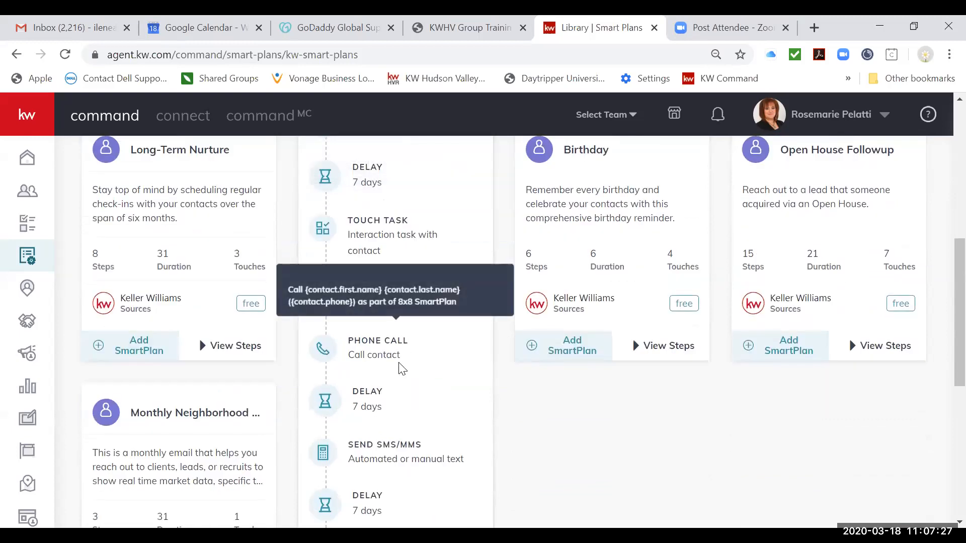
scroll(399, 370, "down", 3)
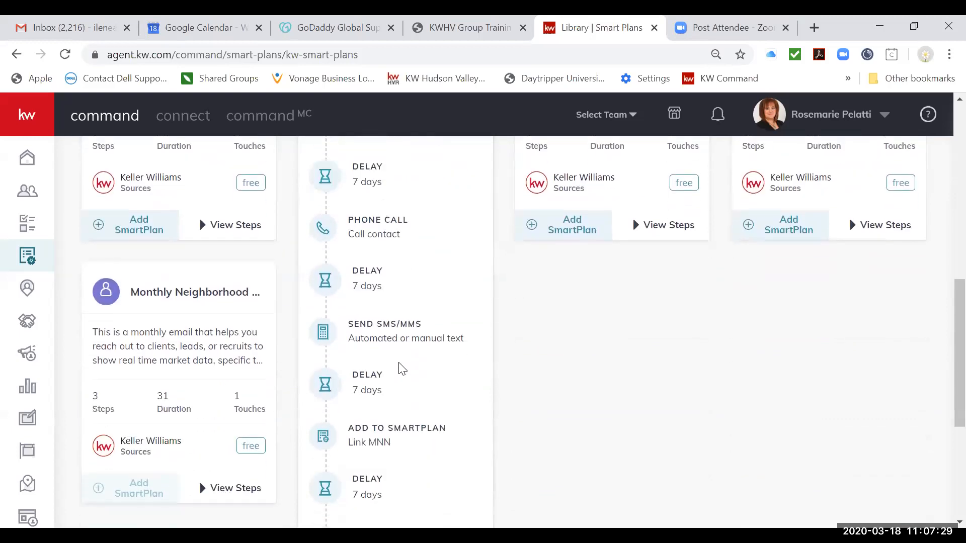
- Inspect the remaining 8x8 steps' details: texts, phone calls and touch tasks
mouse_move(402, 327)
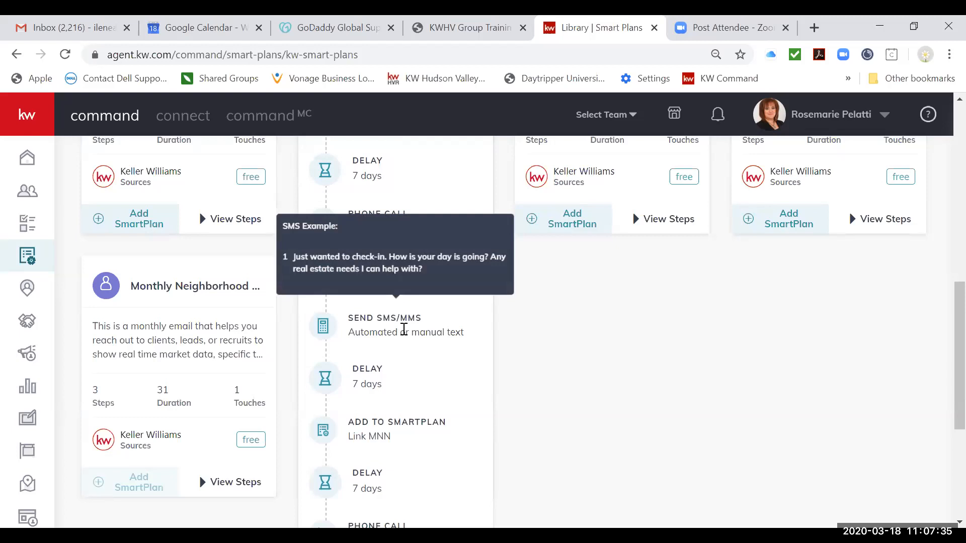
scroll(404, 330, "down", 2)
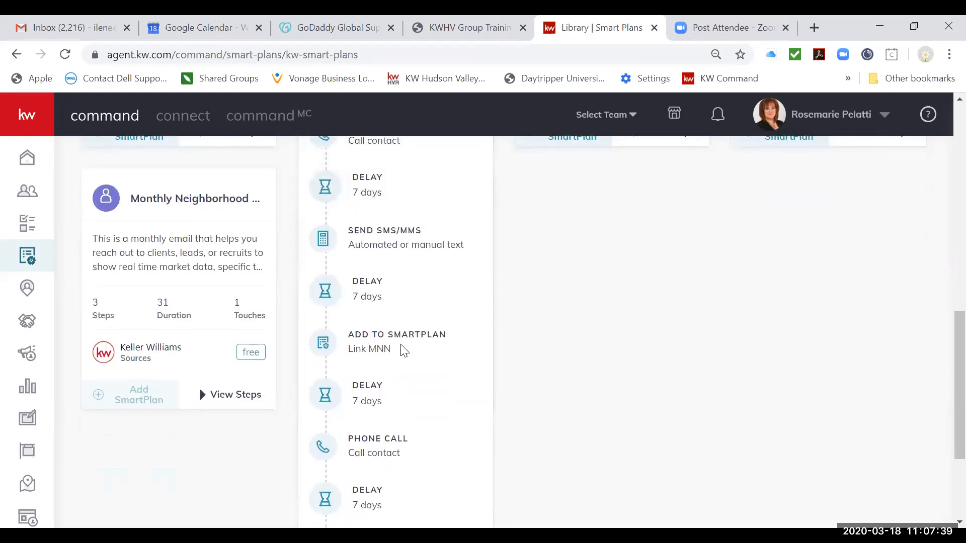
scroll(401, 349, "down", 4)
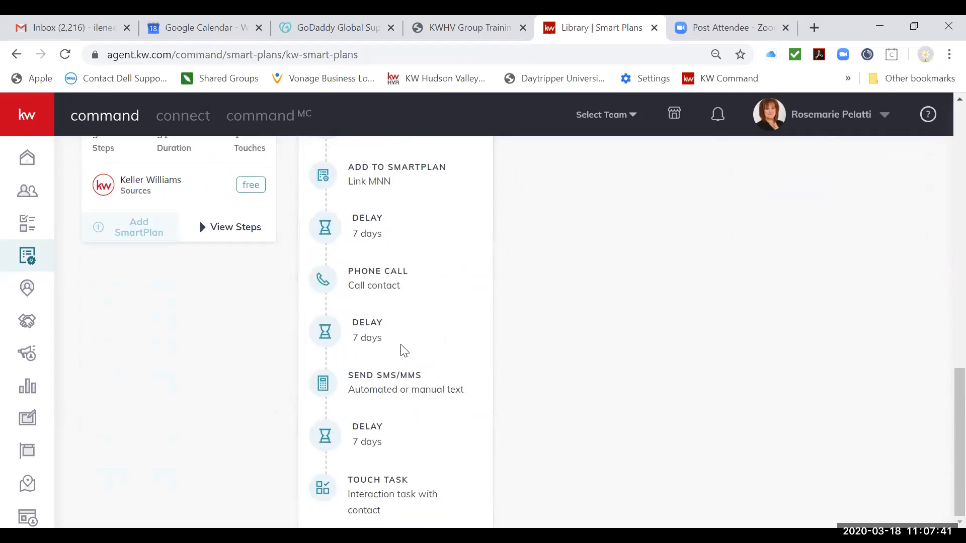
mouse_move(380, 490)
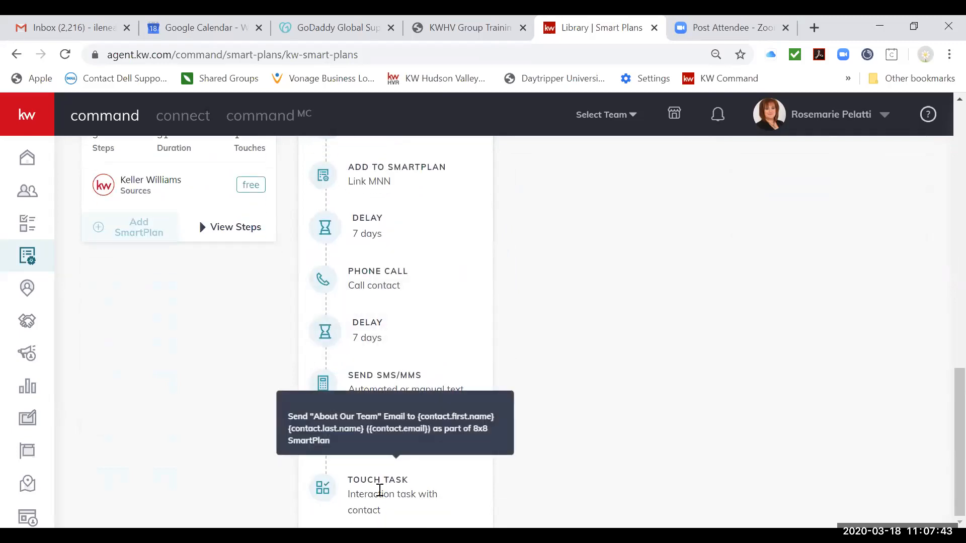
scroll(438, 198, "up", 10)
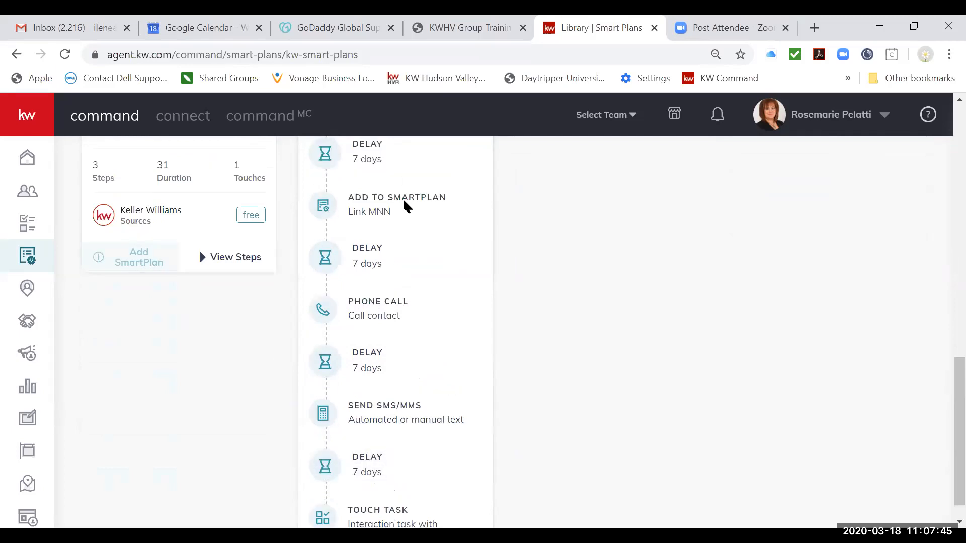
scroll(407, 207, "up", 1)
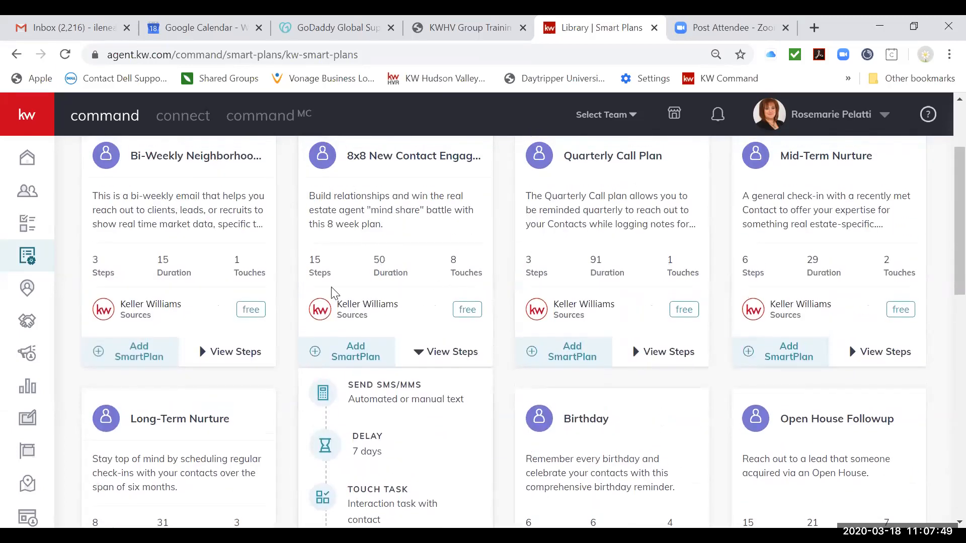
mouse_move(424, 388)
scroll(424, 387, "down", 12)
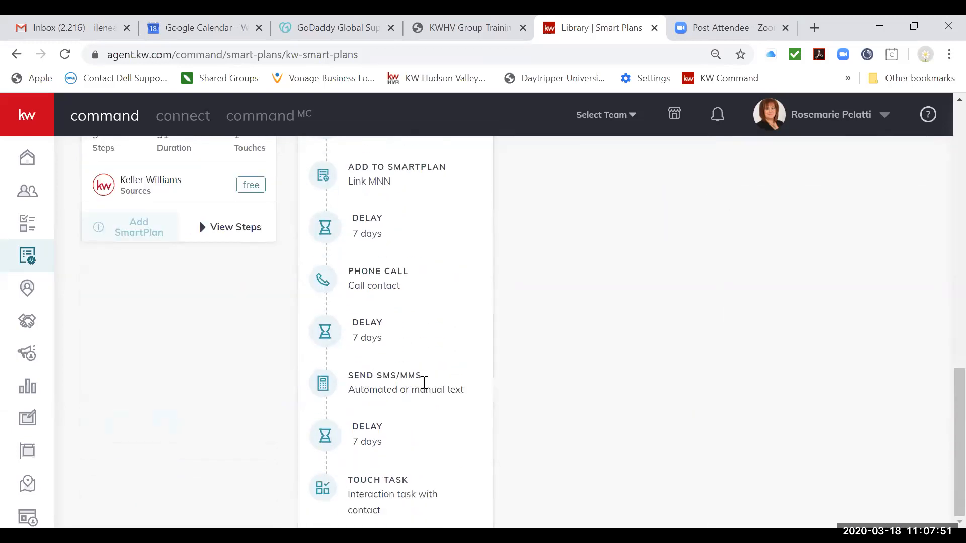
scroll(424, 387, "up", 12)
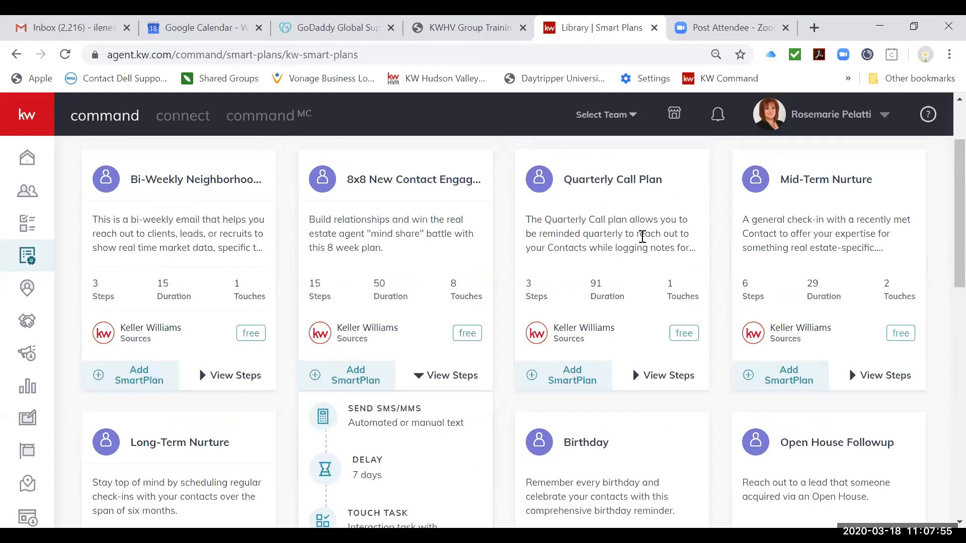
- Collapse the 8x8 steps and preview the Quarterly Call Plan's steps
left_click(643, 236)
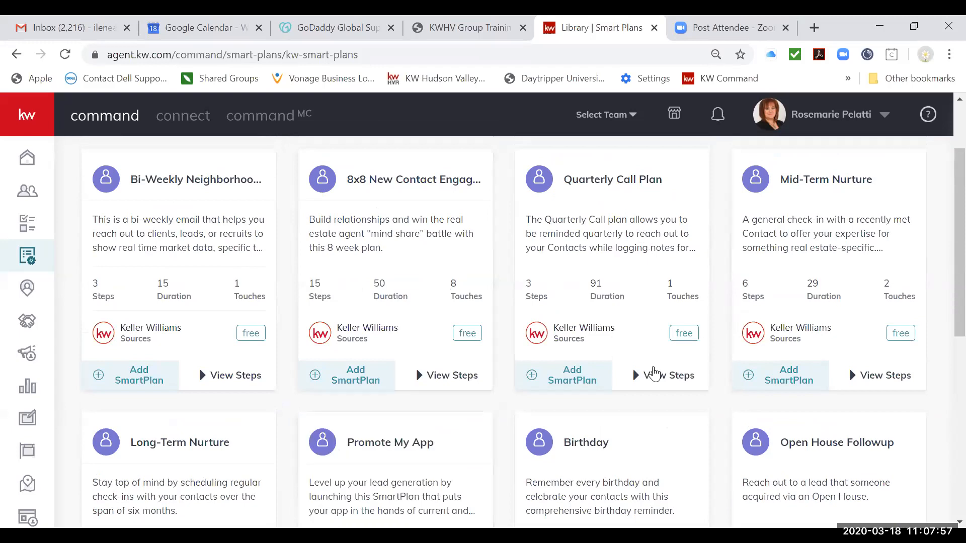
left_click(654, 373)
scroll(670, 445, "down", 2)
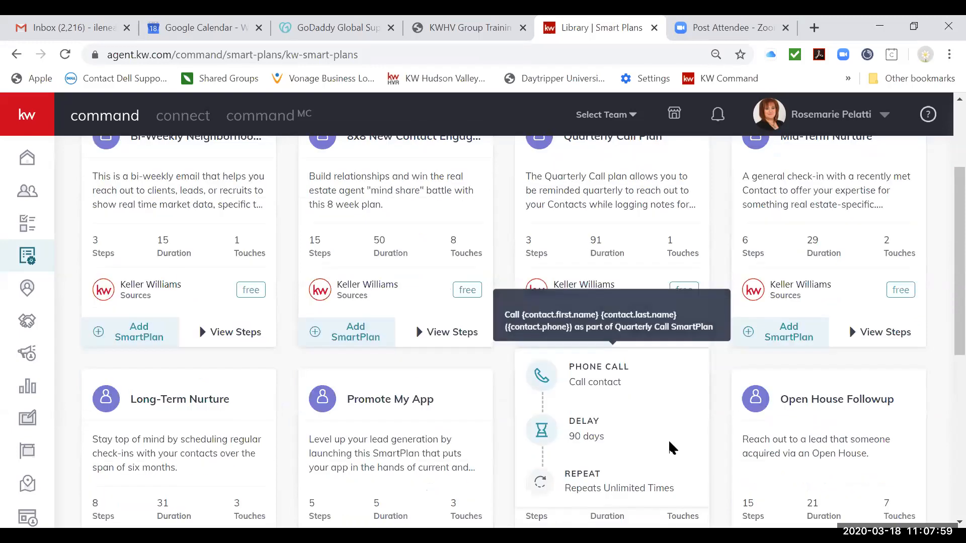
scroll(642, 374, "down", 2)
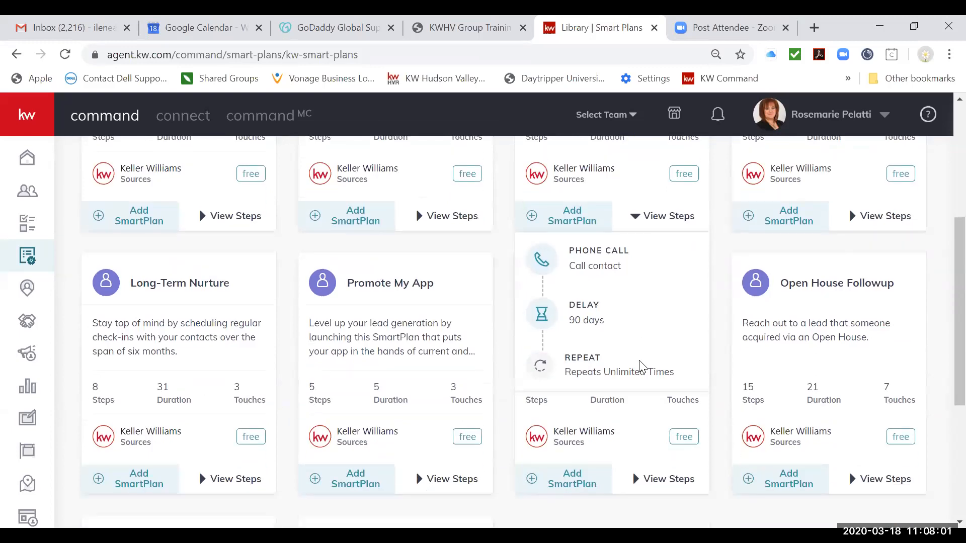
scroll(643, 366, "up", 3)
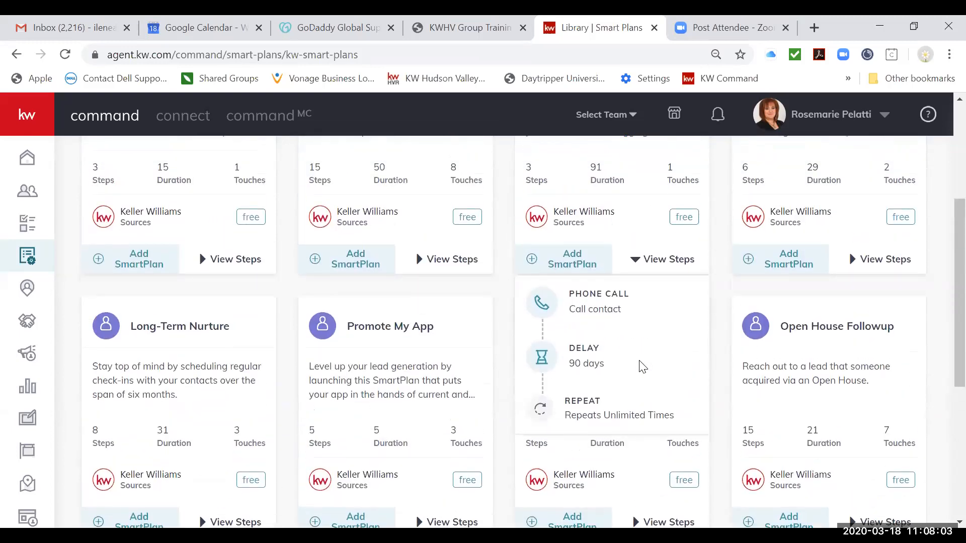
scroll(633, 303, "up", 3)
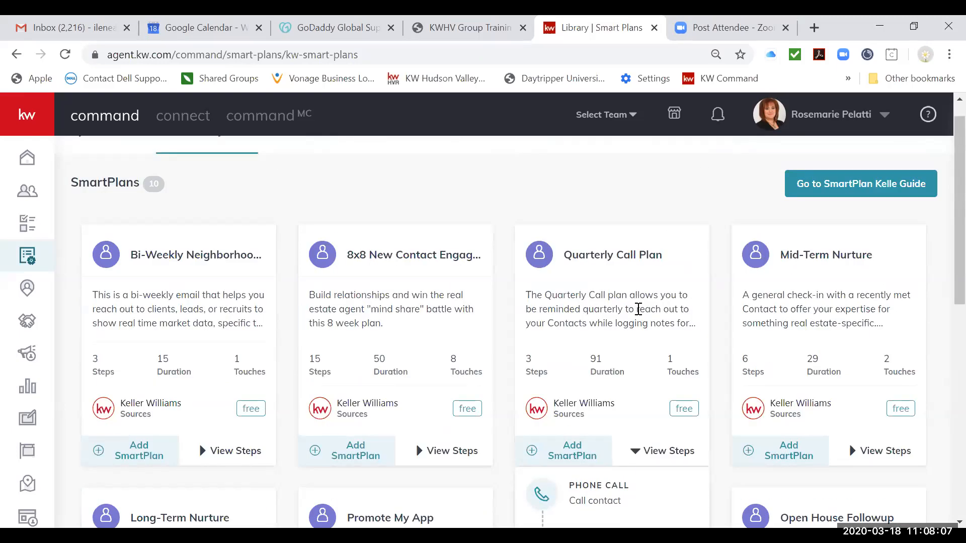
scroll(638, 309, "down", 2)
scroll(815, 241, "up", 1)
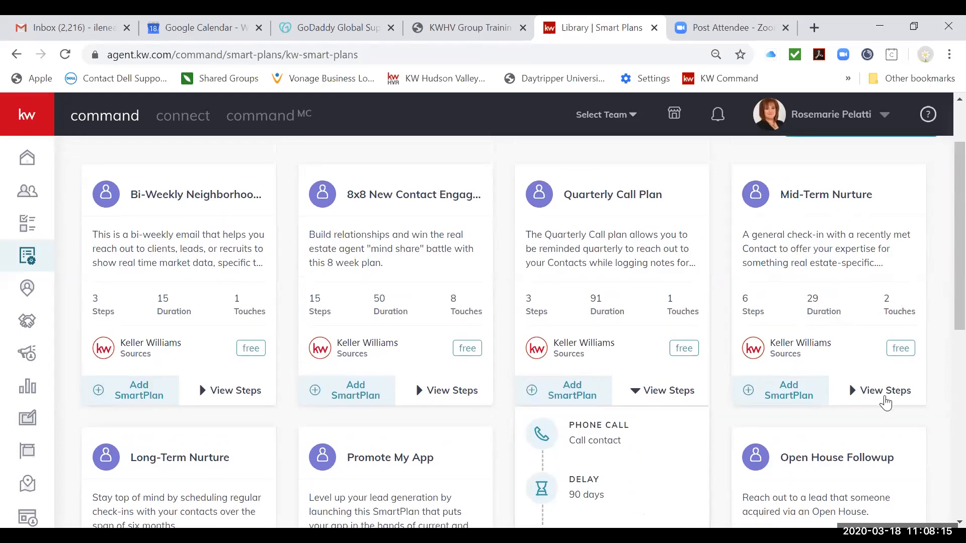
- Expand Mid-Term Nurture's steps and inspect its Phone Call and Send SMS/MMS details
left_click(884, 398)
scroll(884, 398, "down", 4)
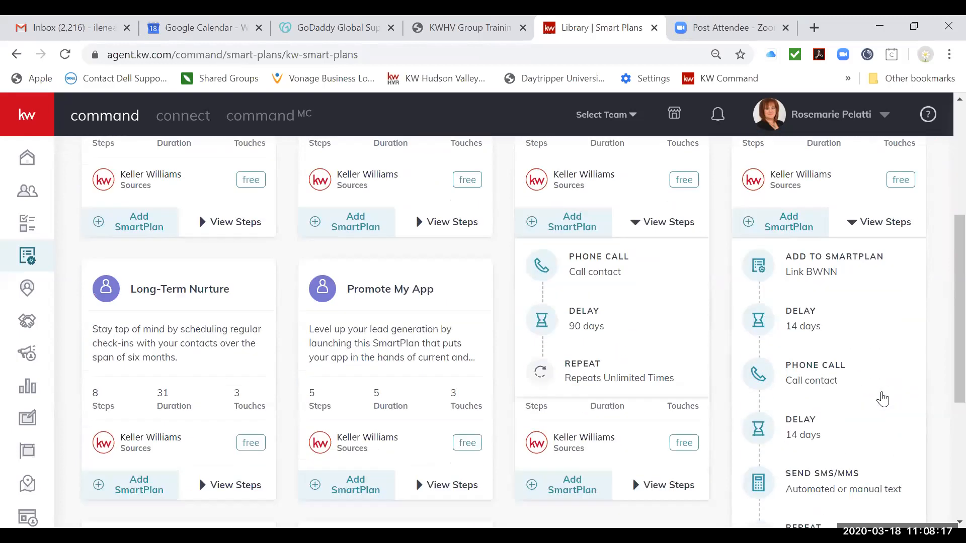
scroll(882, 393, "down", 1)
scroll(882, 392, "up", 1)
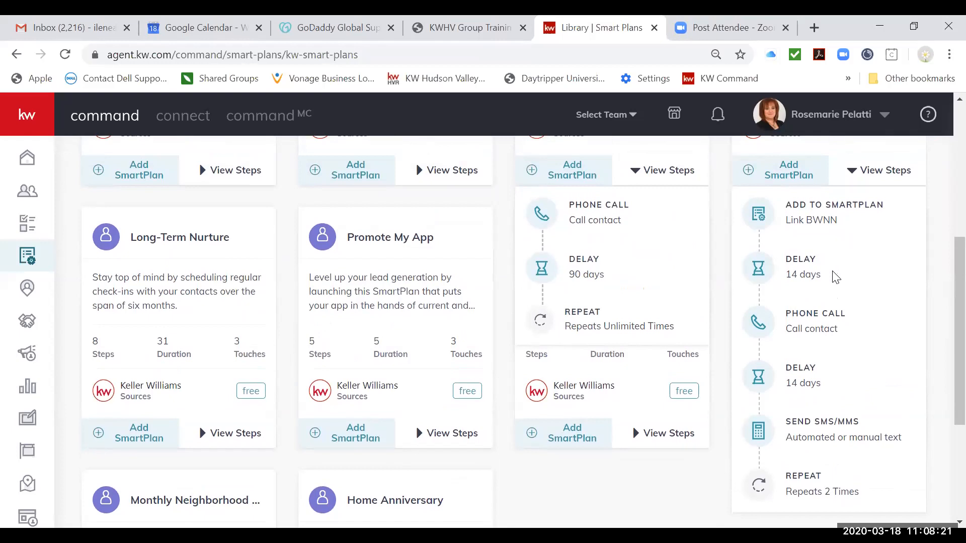
mouse_move(837, 316)
mouse_move(845, 419)
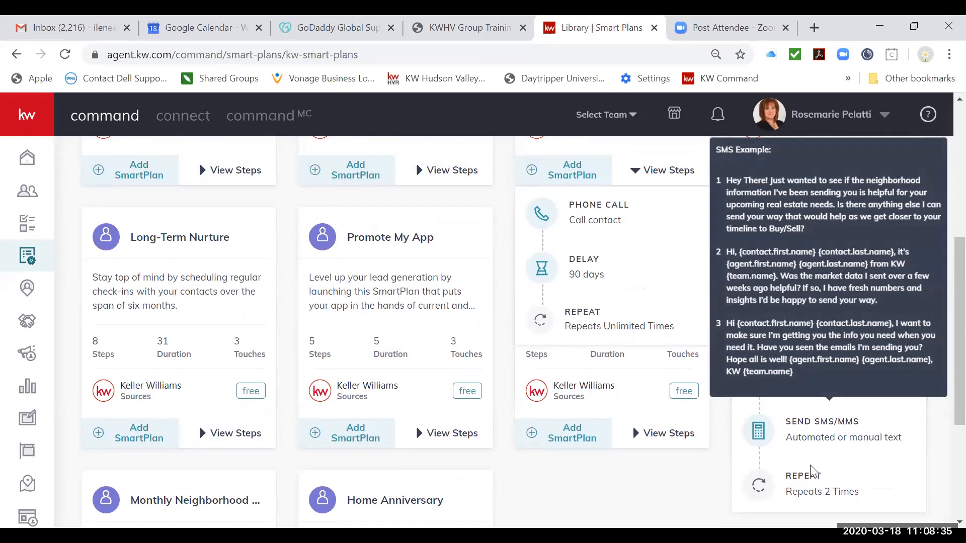
scroll(690, 473, "down", 2)
scroll(690, 476, "down", 2)
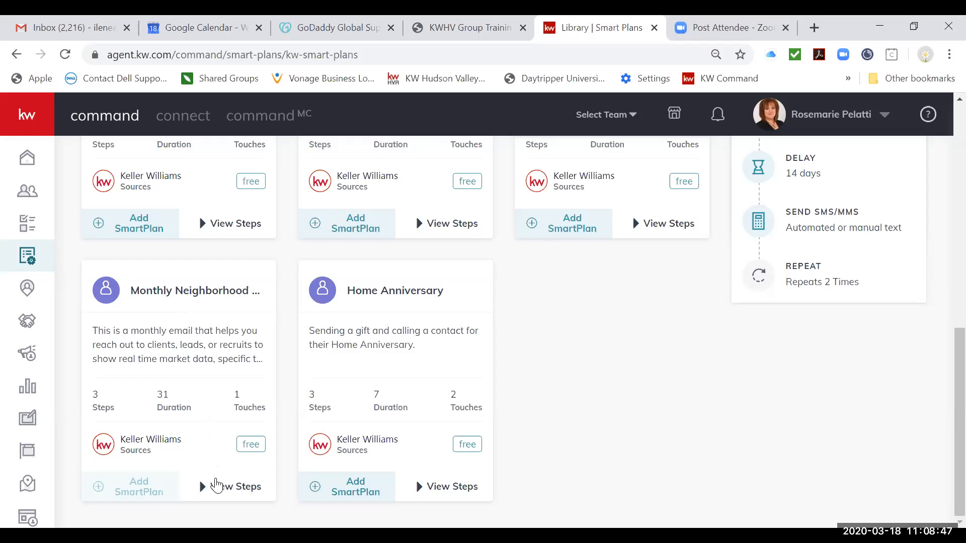
- Preview the Monthly Neighborhood plan's steps and return to the top
left_click(217, 486)
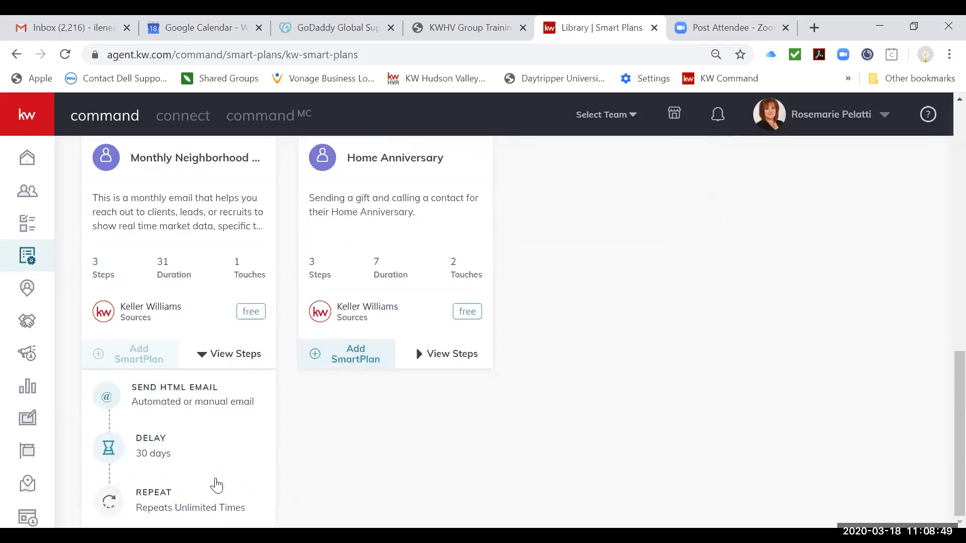
scroll(216, 486, "up", 2)
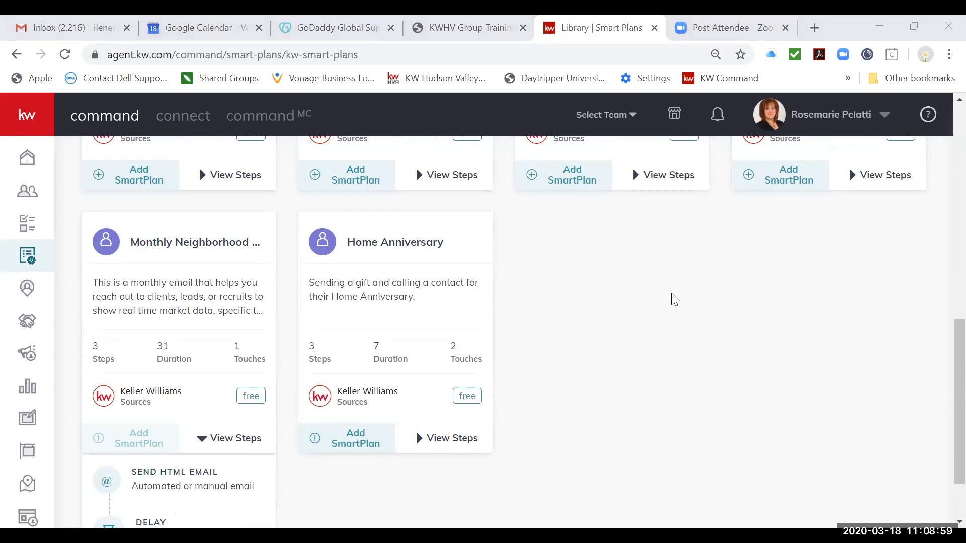
scroll(674, 297, "up", 10)
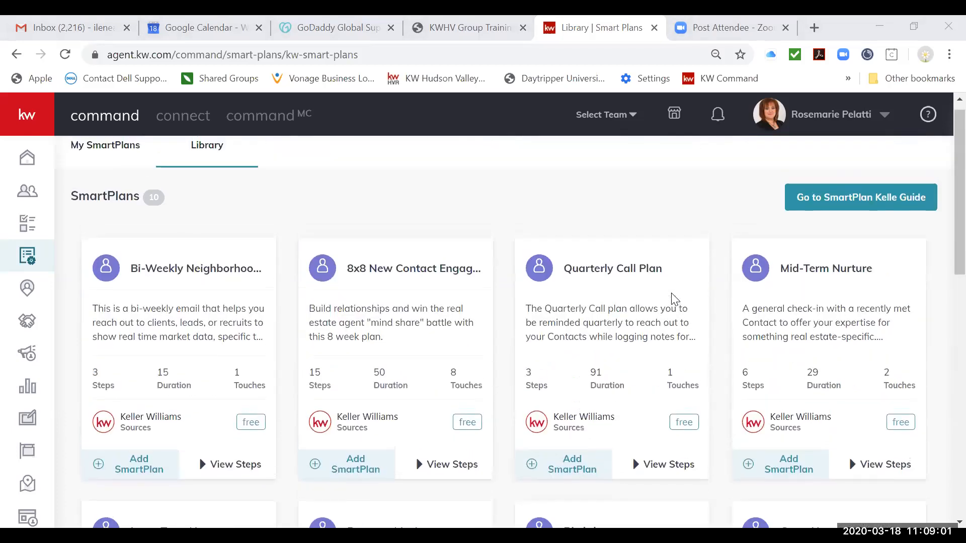
scroll(783, 270, "down", 2)
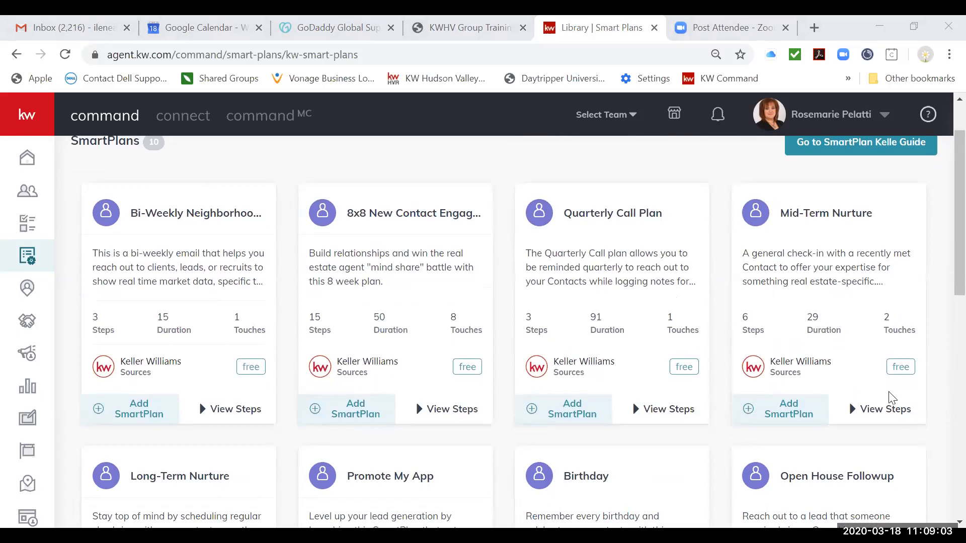
- Re-expand Mid-Term Nurture's steps and check its call and text step details
left_click(886, 407)
scroll(853, 462, "down", 5)
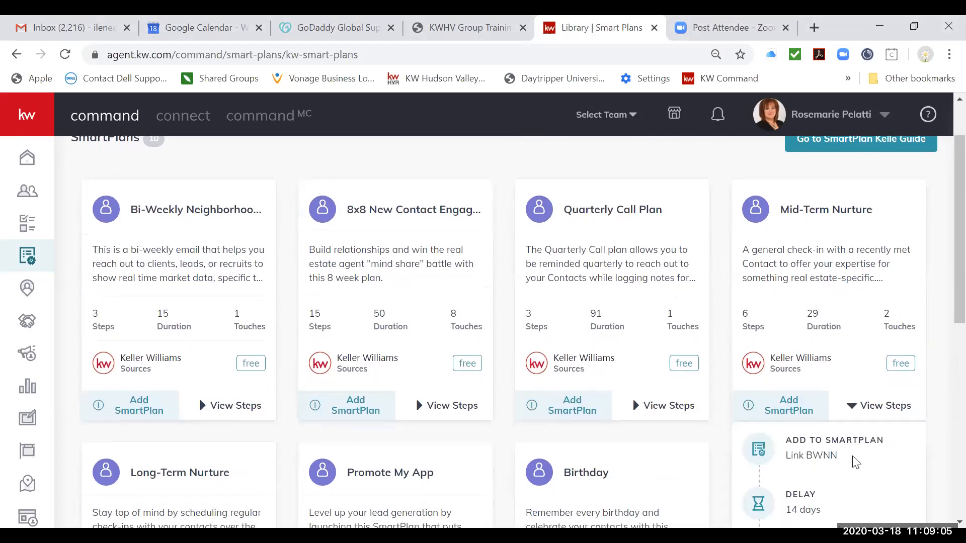
scroll(855, 462, "up", 5)
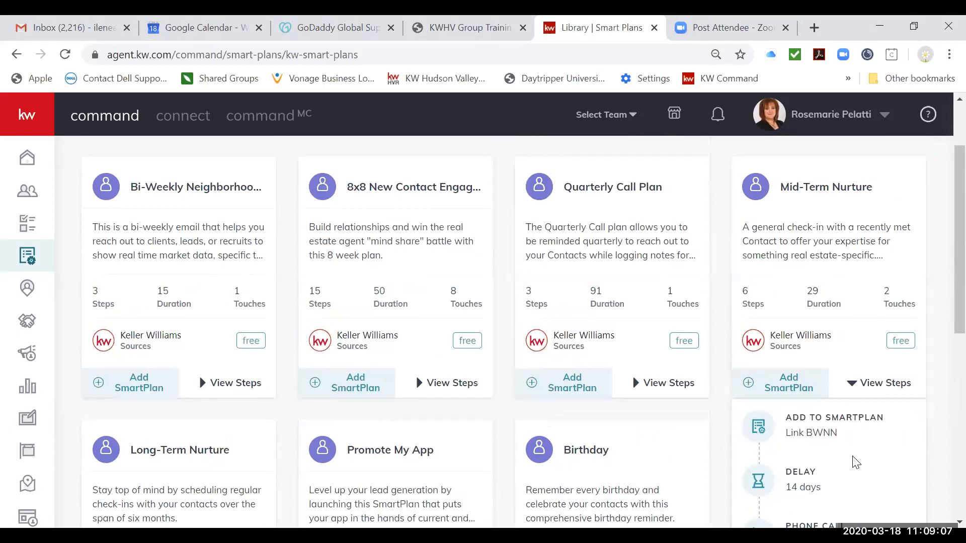
scroll(867, 460, "down", 5)
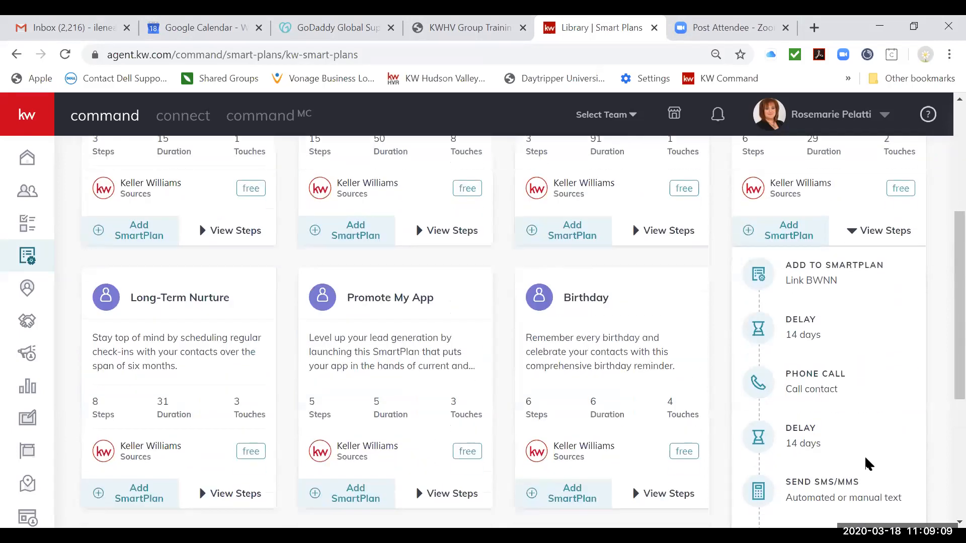
scroll(857, 456, "up", 1)
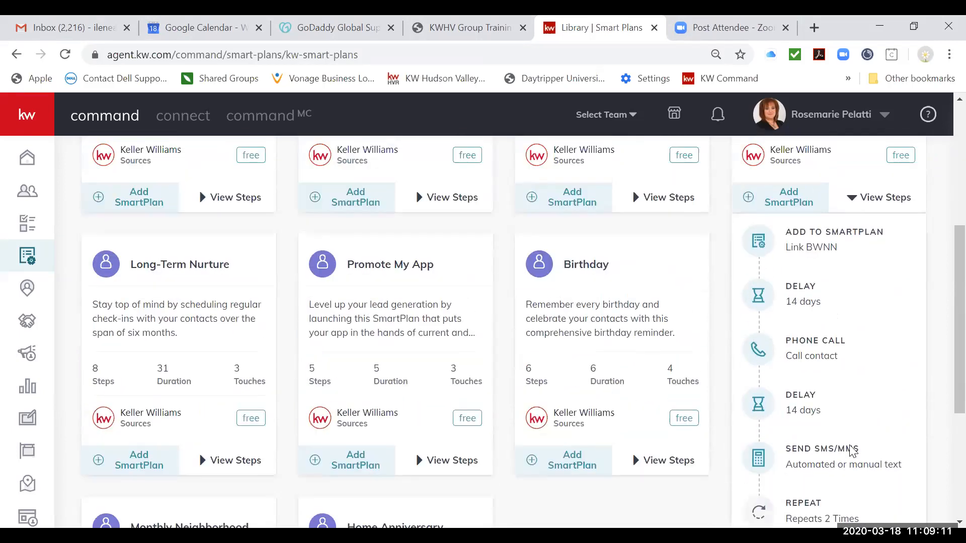
mouse_move(838, 352)
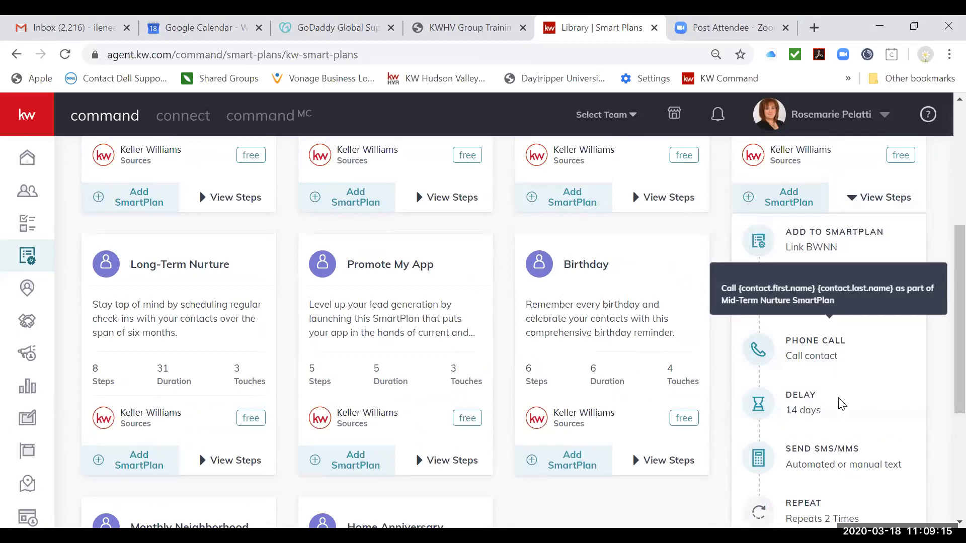
mouse_move(843, 459)
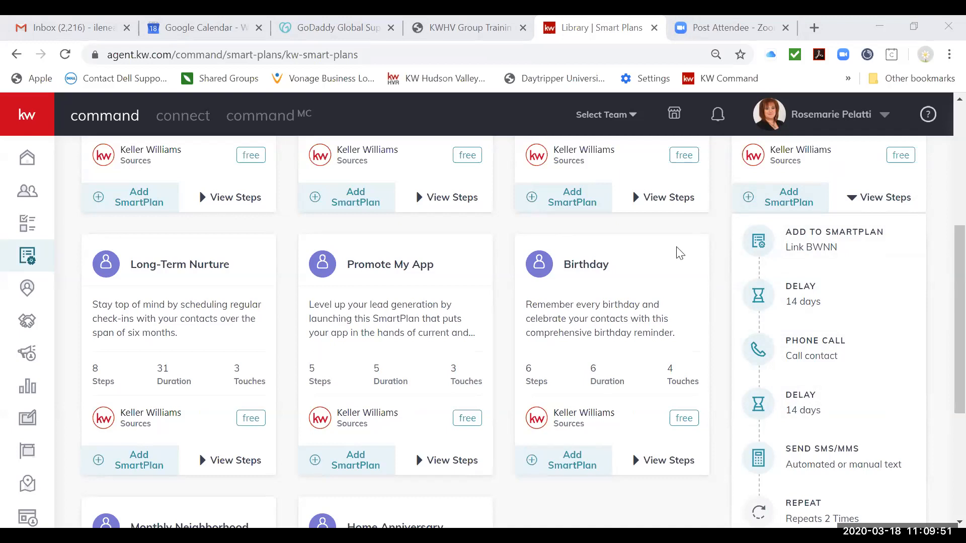
scroll(674, 301, "up", 3)
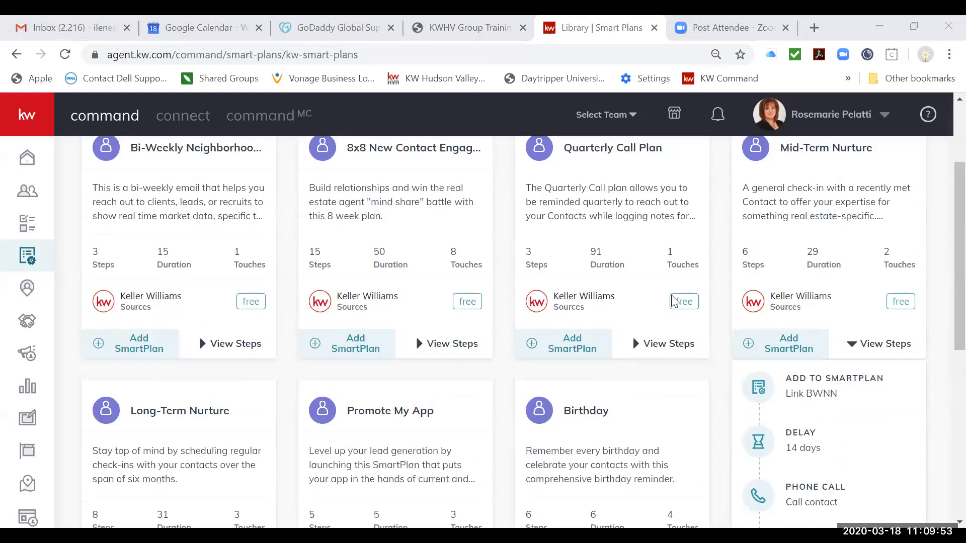
scroll(674, 301, "down", 4)
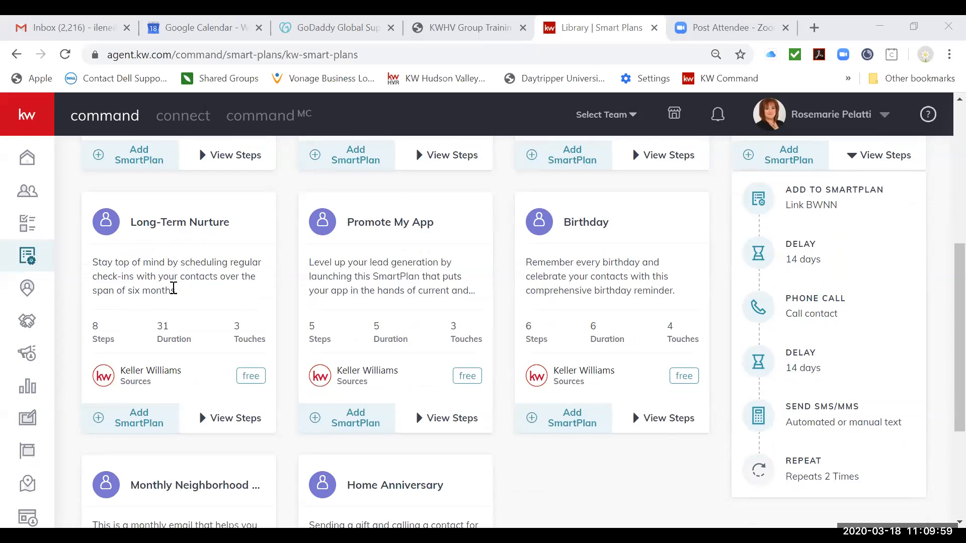
scroll(206, 296, "down", 1)
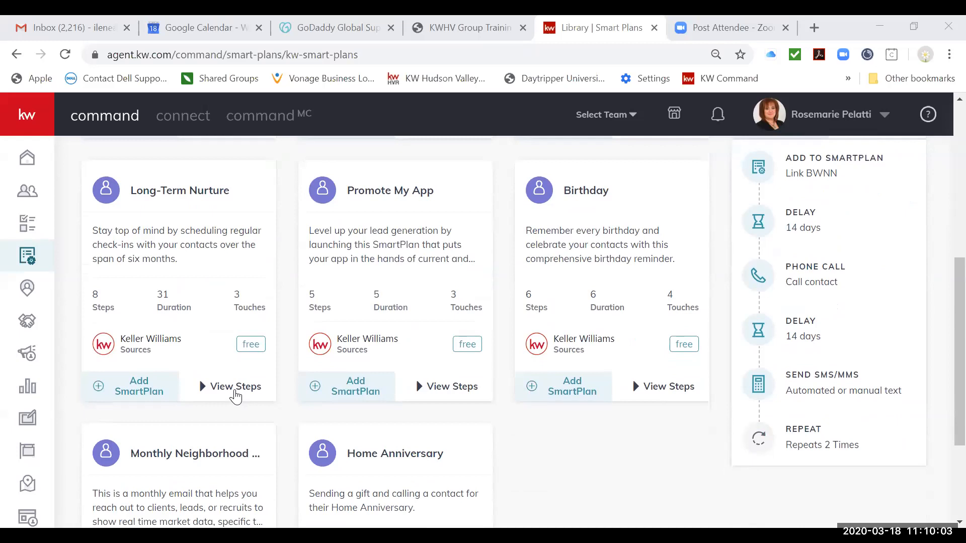
- Expand Long-Term Nurture's steps and view the templates of its 5-times-repeating text
left_click(235, 386)
scroll(244, 470, "down", 5)
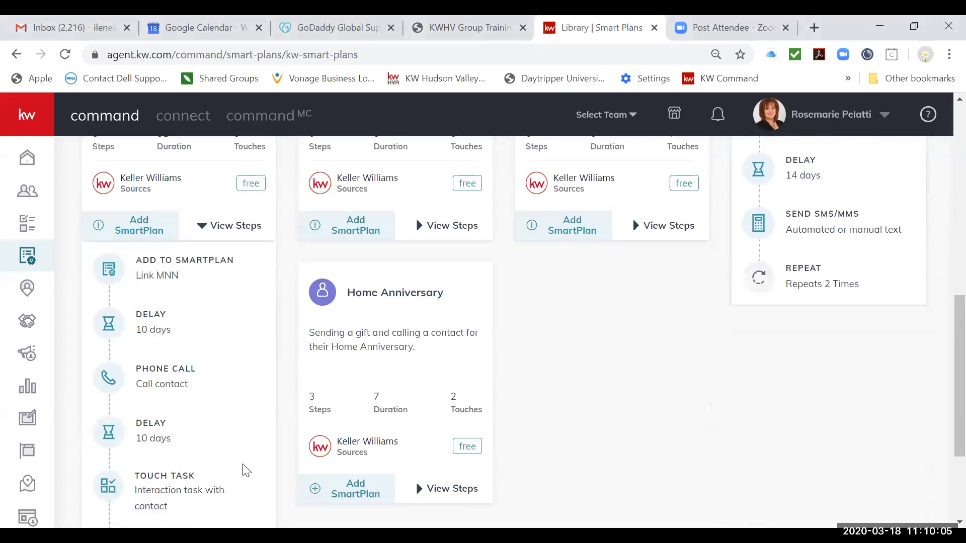
scroll(246, 470, "down", 1)
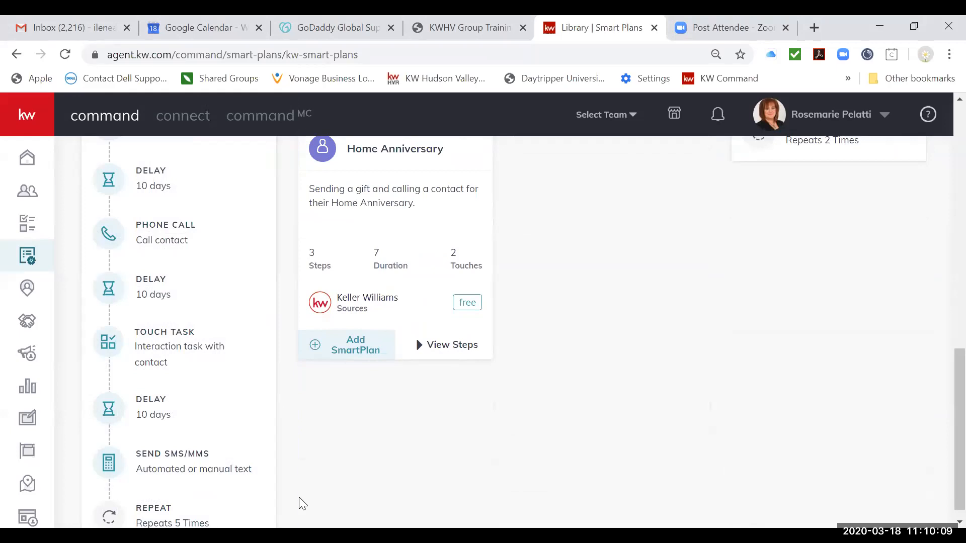
mouse_move(302, 504)
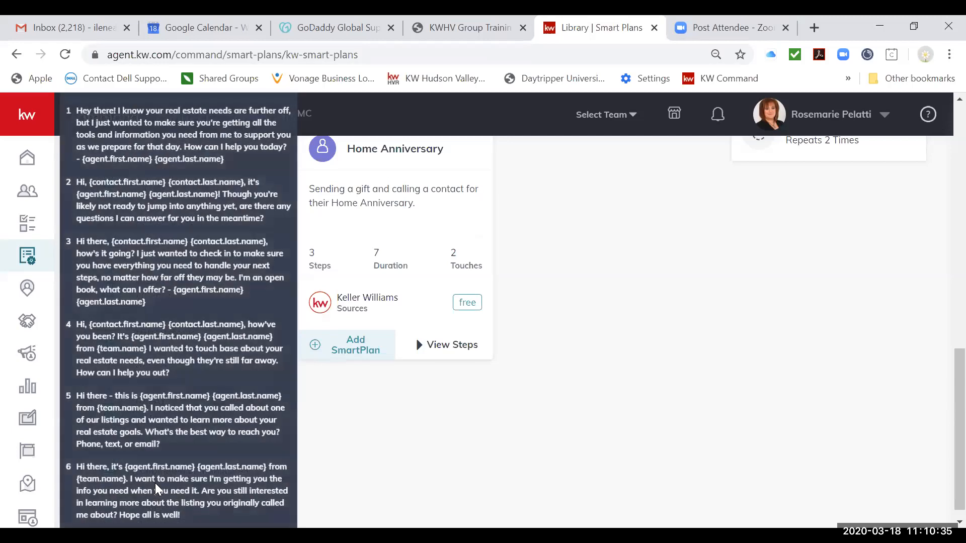
scroll(267, 493, "down", 1)
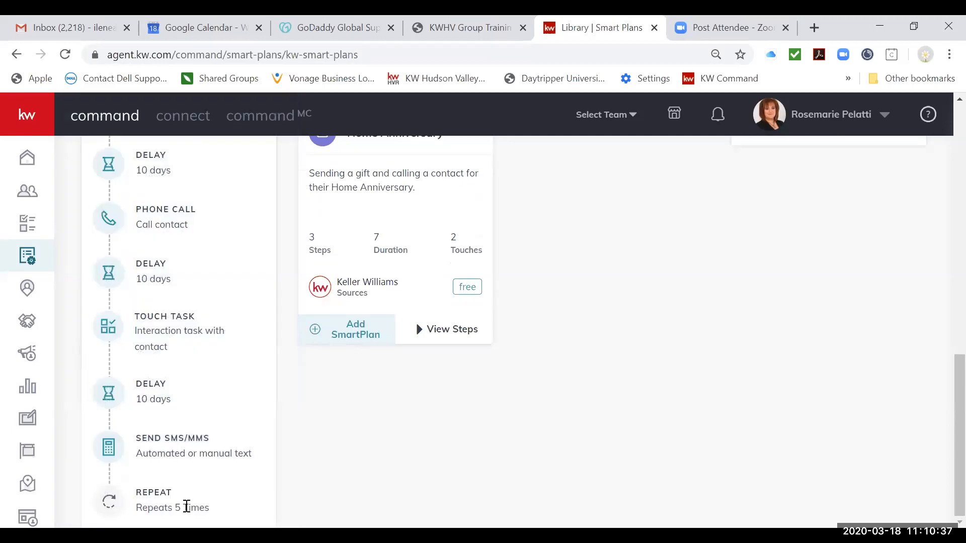
mouse_move(184, 455)
scroll(296, 434, "up", 6)
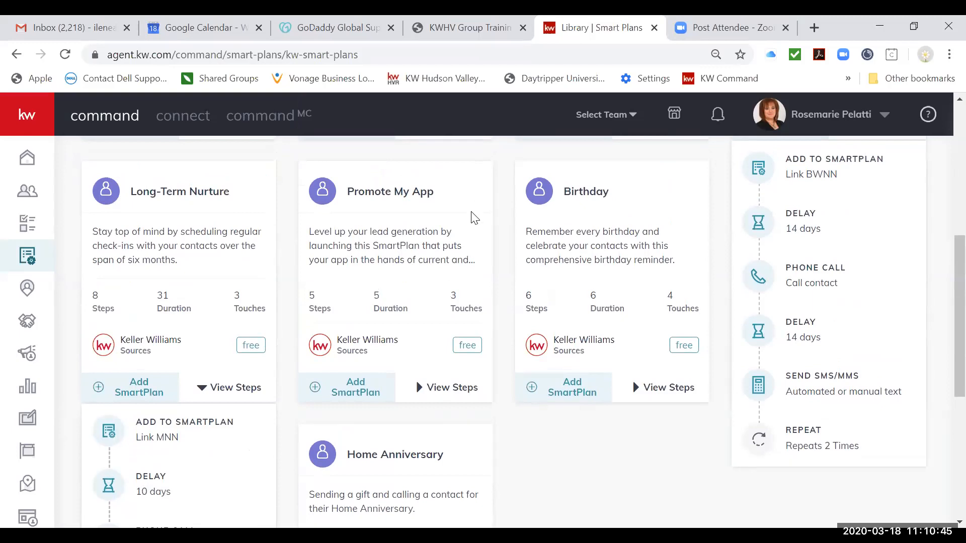
- Expand the Promote My App steps (HTML email, 1-day delay, text, 3-day delay), then the Birthday plan's steps
left_click(459, 391)
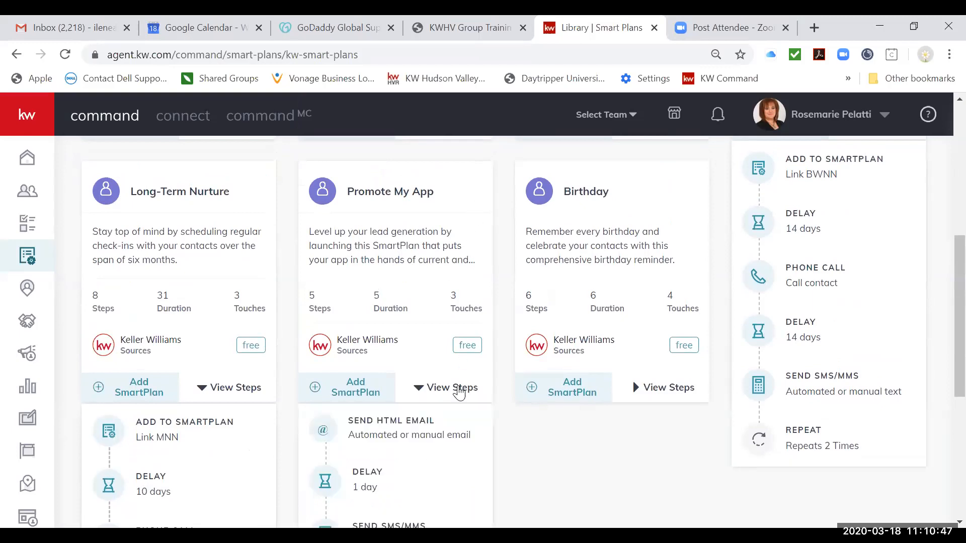
scroll(455, 414, "down", 4)
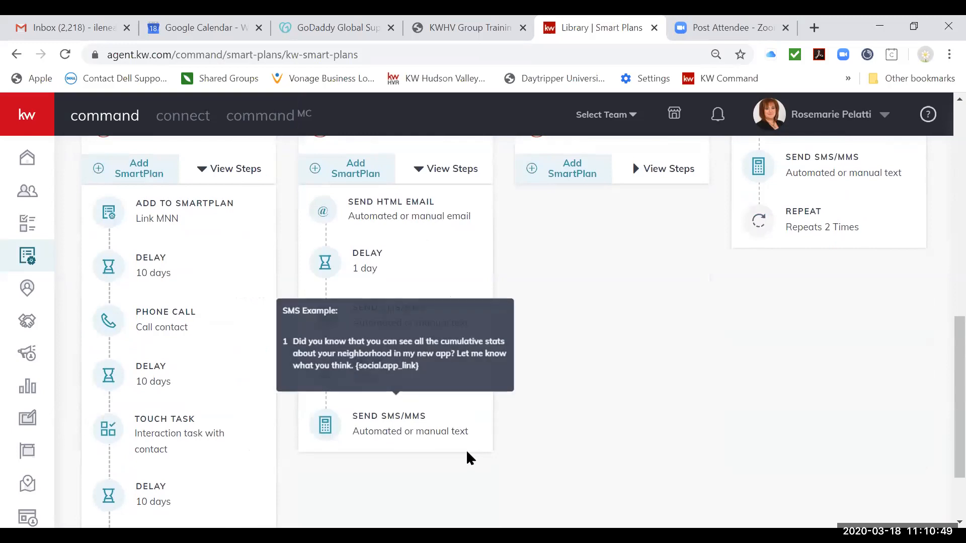
scroll(593, 351, "up", 2)
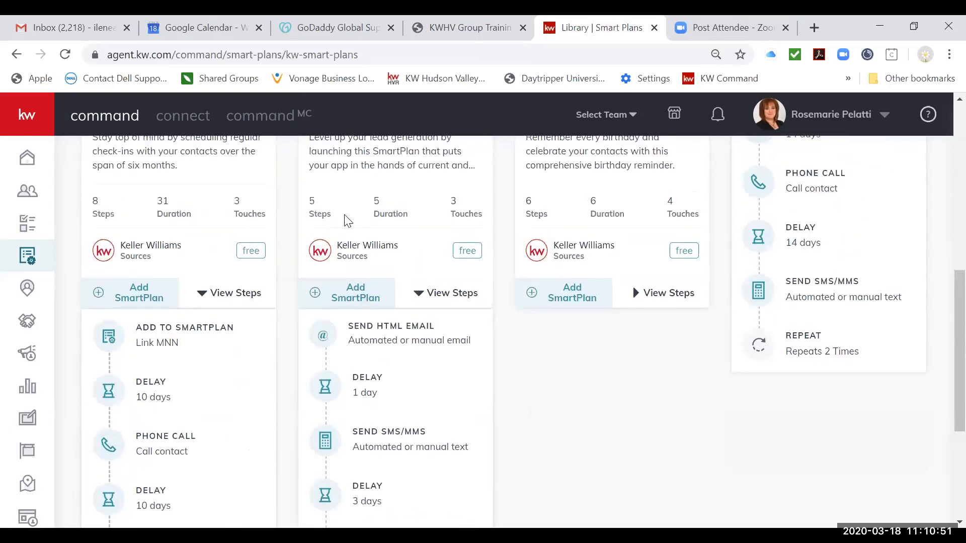
scroll(516, 382, "up", 1)
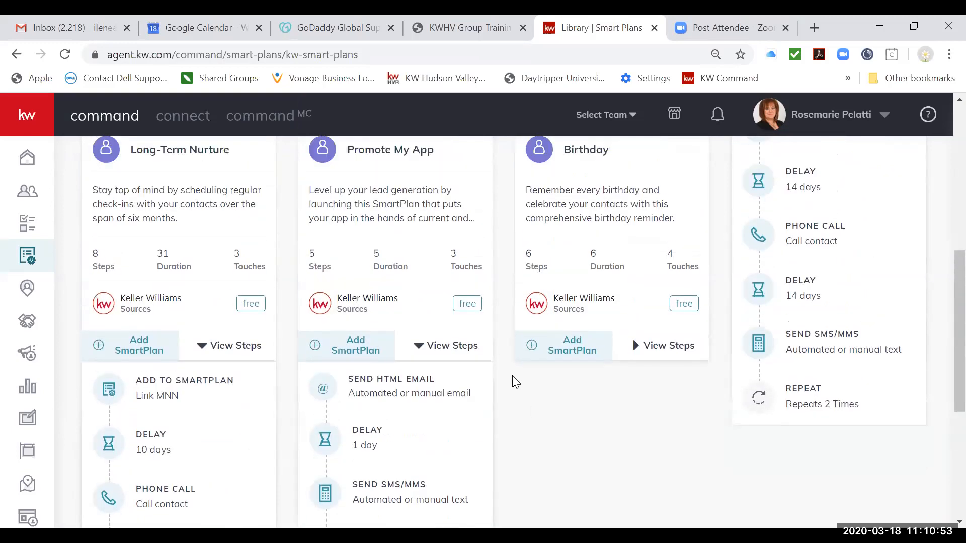
scroll(516, 382, "up", 1)
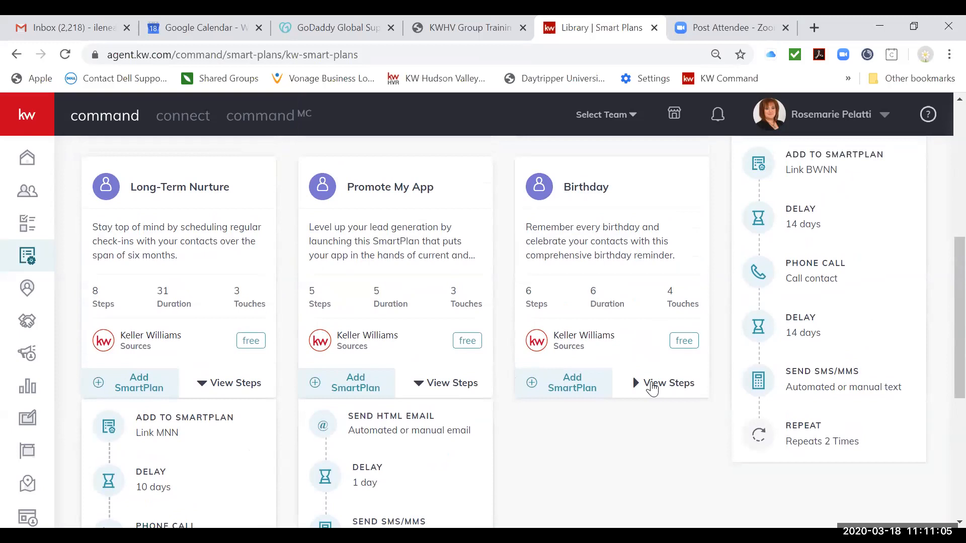
left_click(651, 387)
- Read the Birthday plan's Phone Call and Send SMS/MMS step templates, then scroll back through the library
scroll(664, 427, "down", 4)
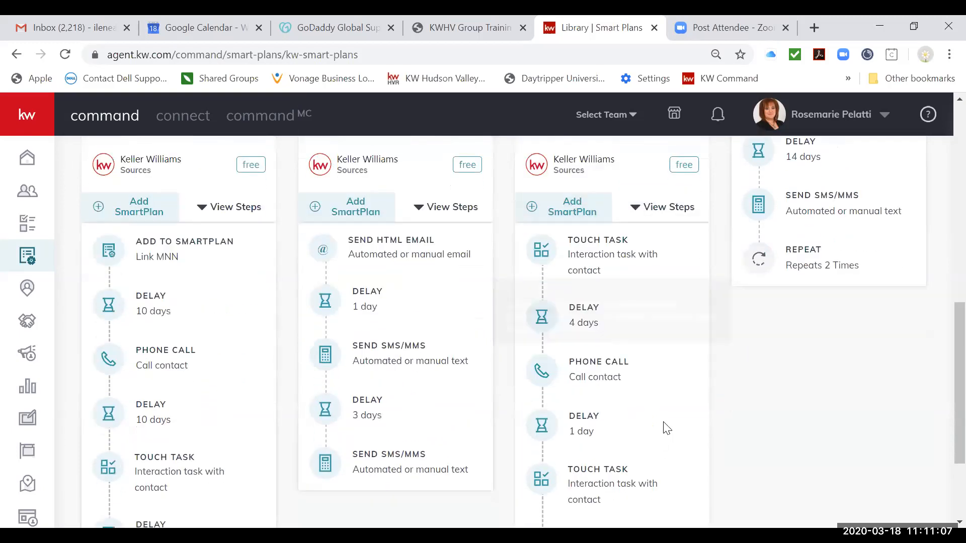
mouse_move(595, 340)
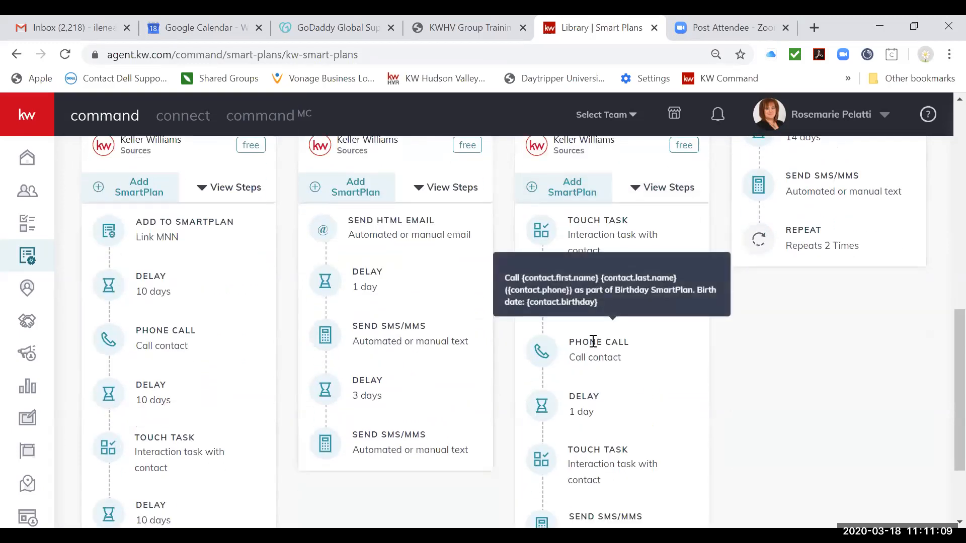
scroll(594, 342, "down", 1)
mouse_move(611, 471)
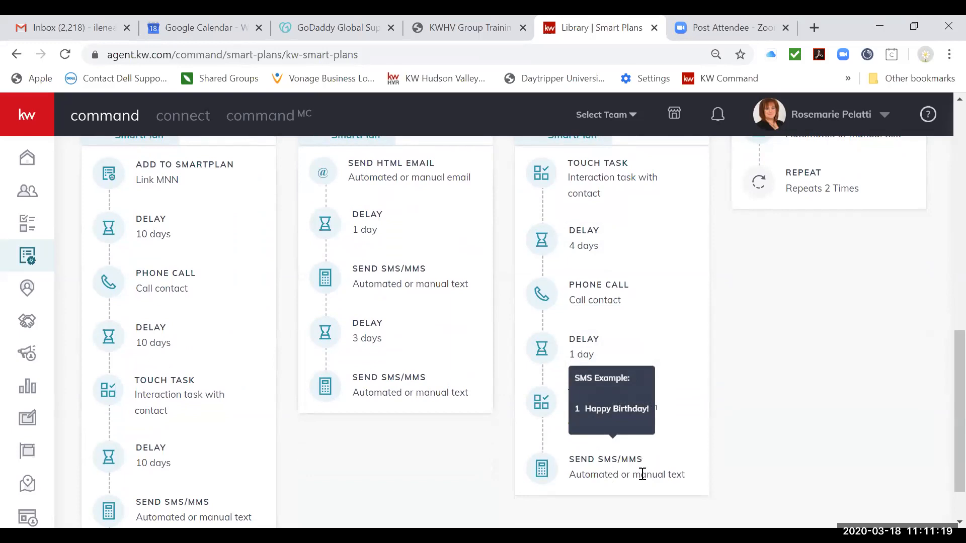
scroll(780, 354, "up", 4)
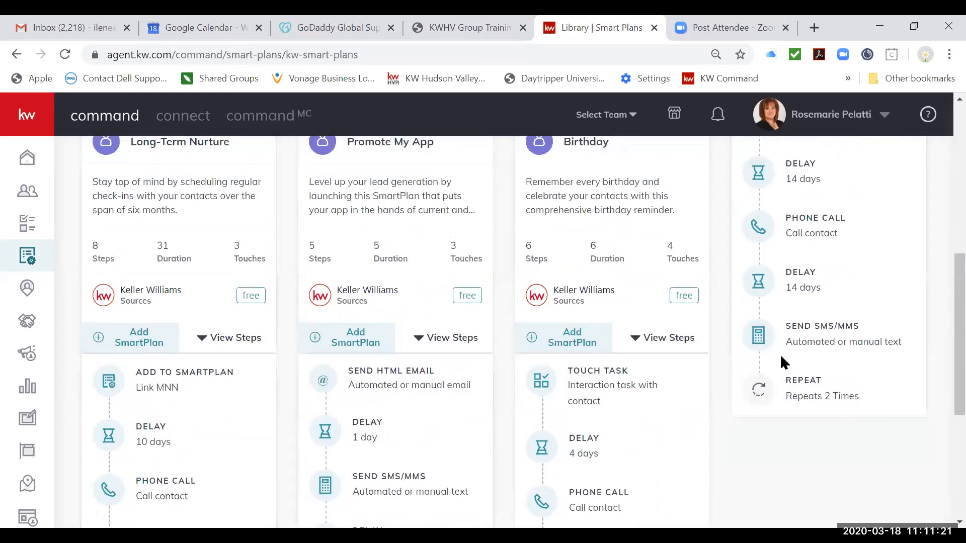
scroll(780, 358, "up", 3)
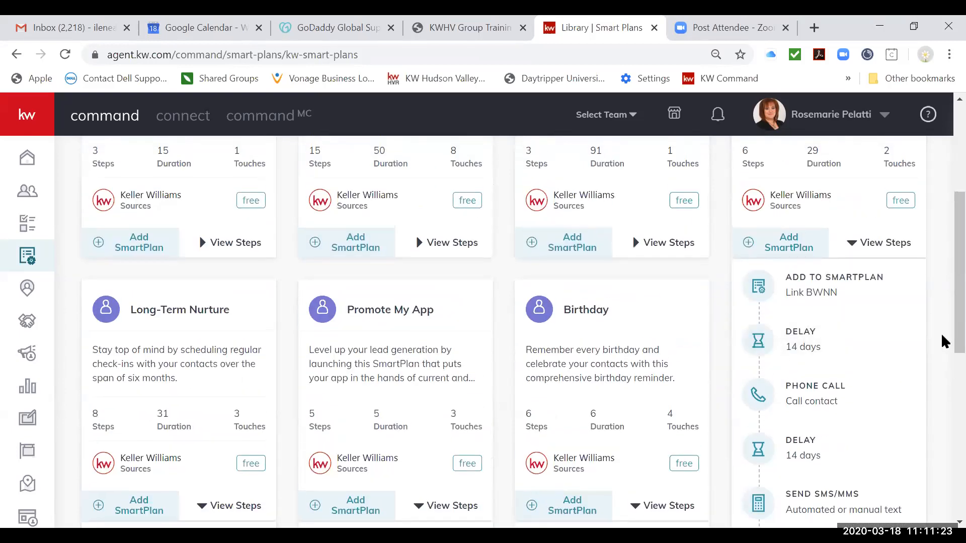
scroll(919, 378, "down", 2)
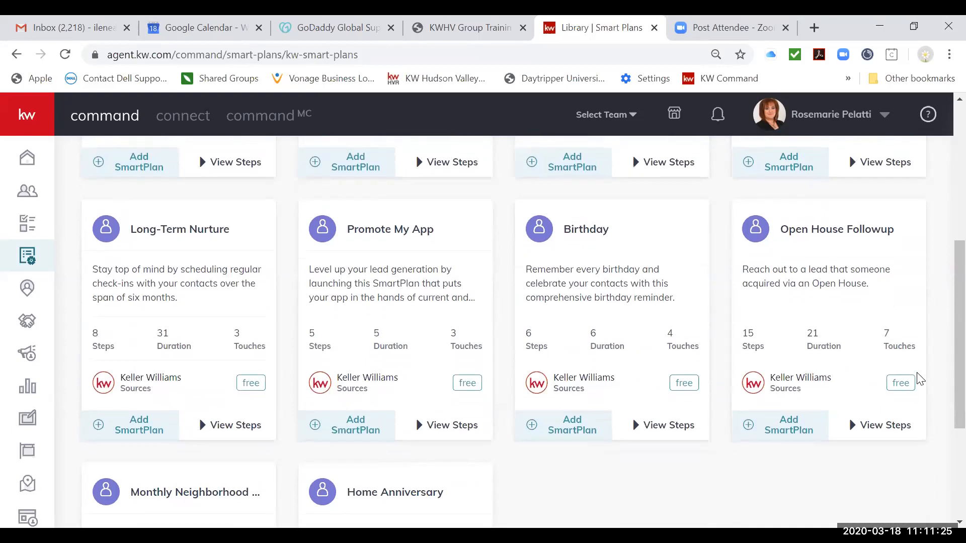
scroll(915, 449, "down", 1)
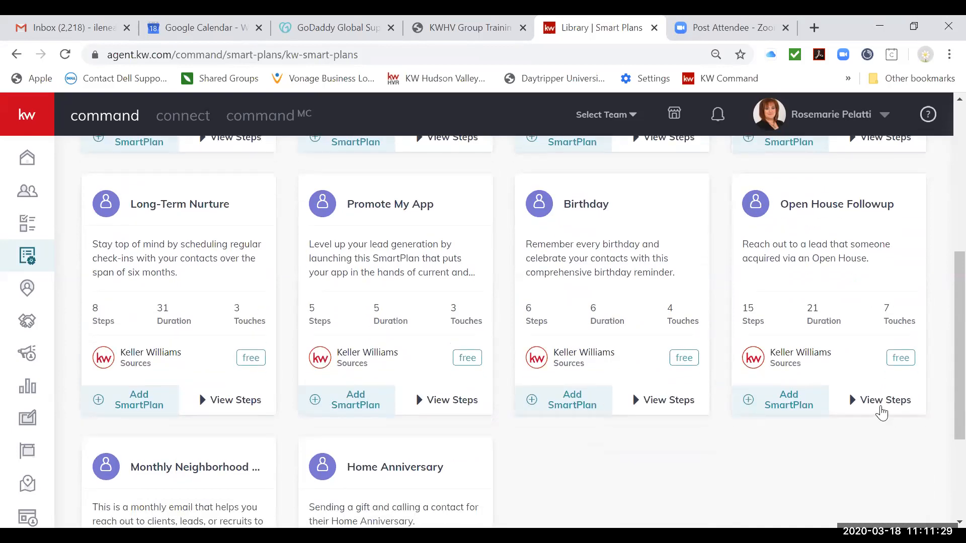
- Expand Open House Followup's steps and read each one, down to the Add to SmartPlan step linking LTN
left_click(882, 413)
scroll(894, 437, "down", 3)
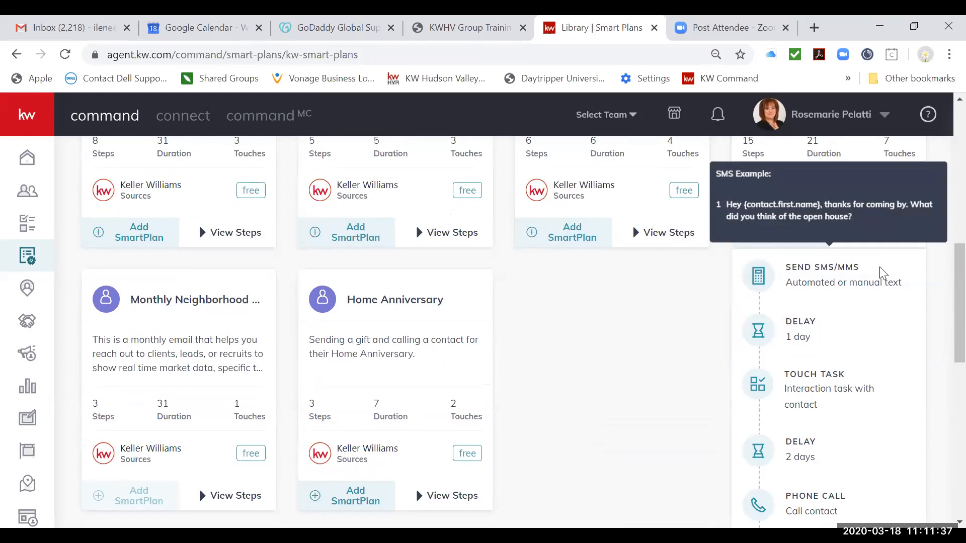
mouse_move(854, 394)
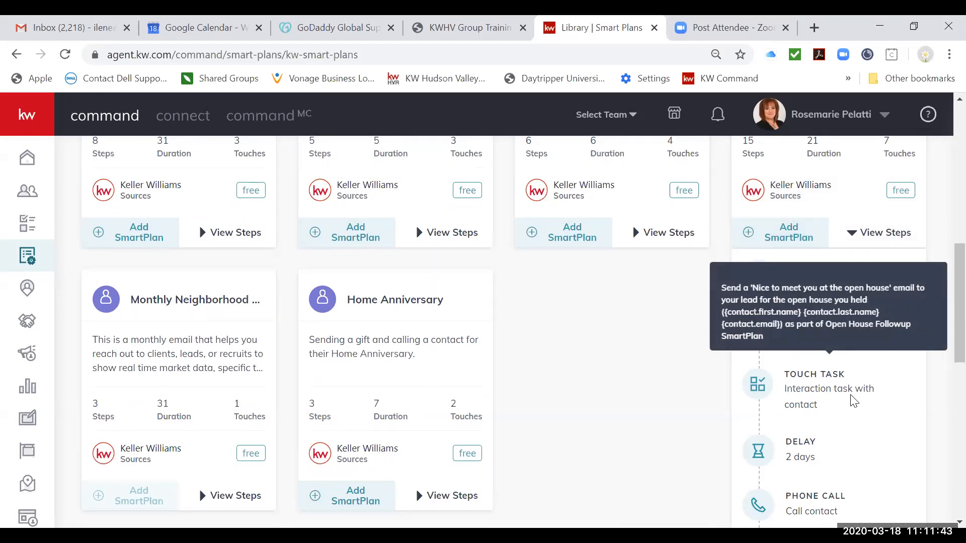
scroll(854, 401, "down", 3)
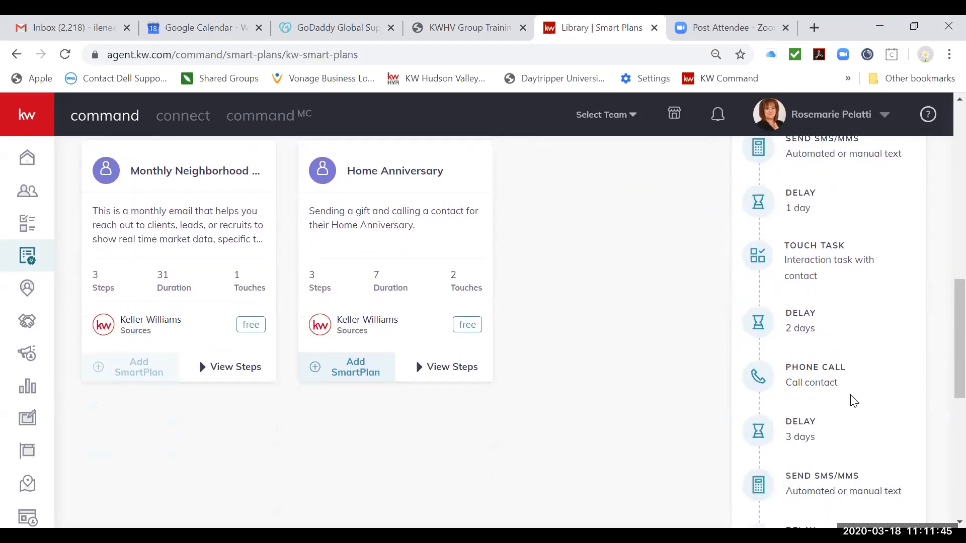
mouse_move(815, 382)
scroll(828, 440, "down", 3)
mouse_move(837, 363)
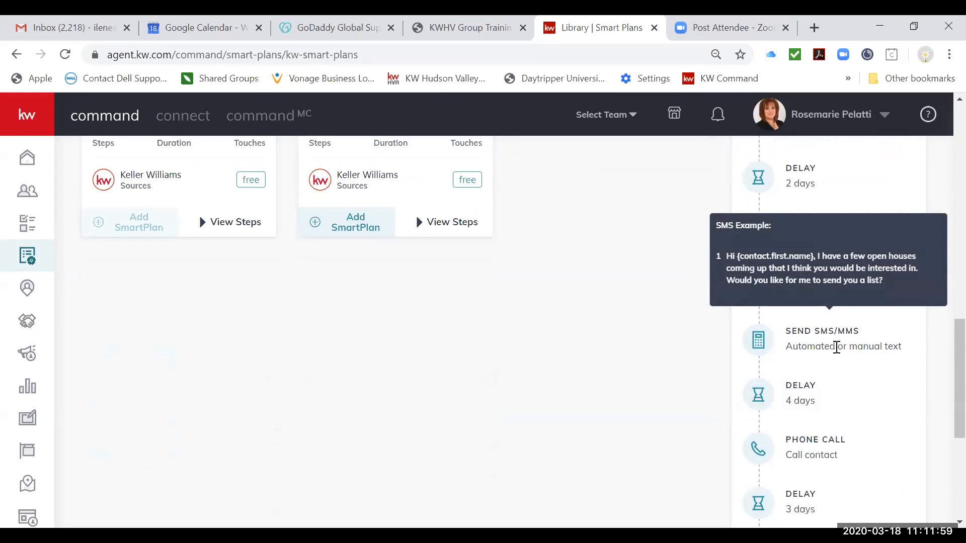
scroll(836, 349, "down", 10)
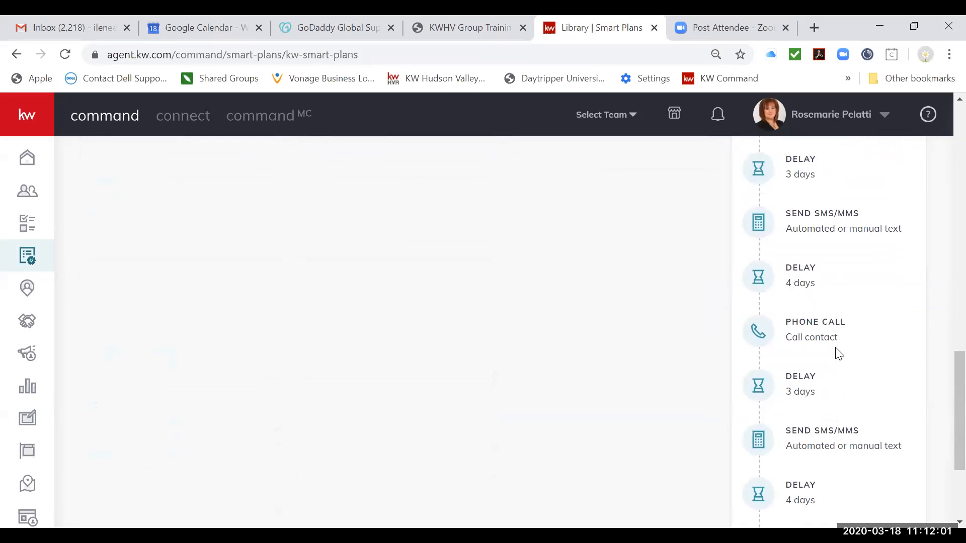
mouse_move(850, 339)
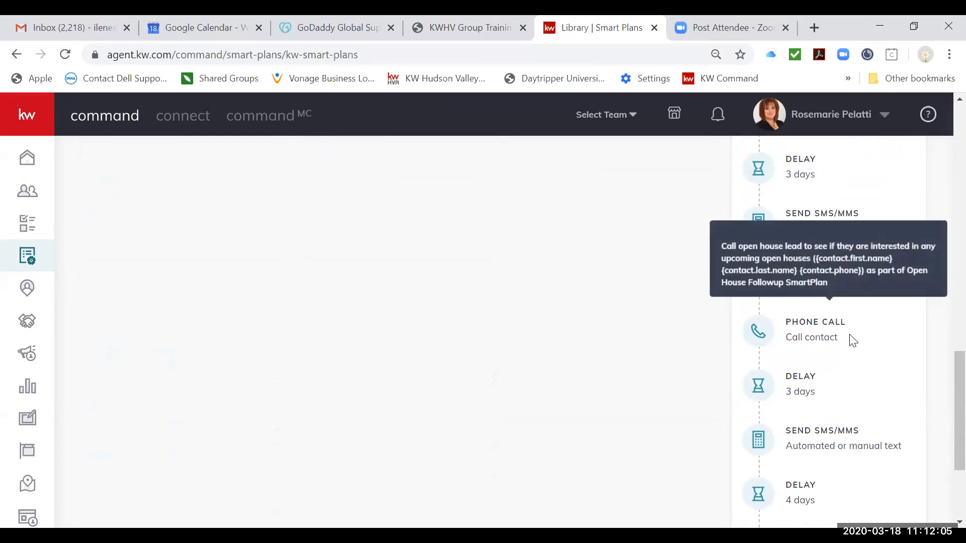
scroll(852, 341, "down", 3)
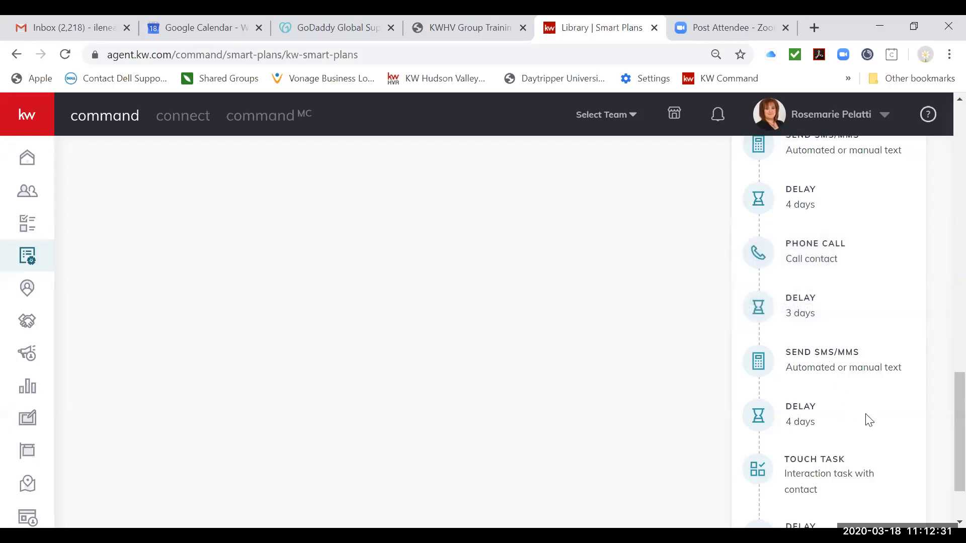
scroll(870, 415, "down", 2)
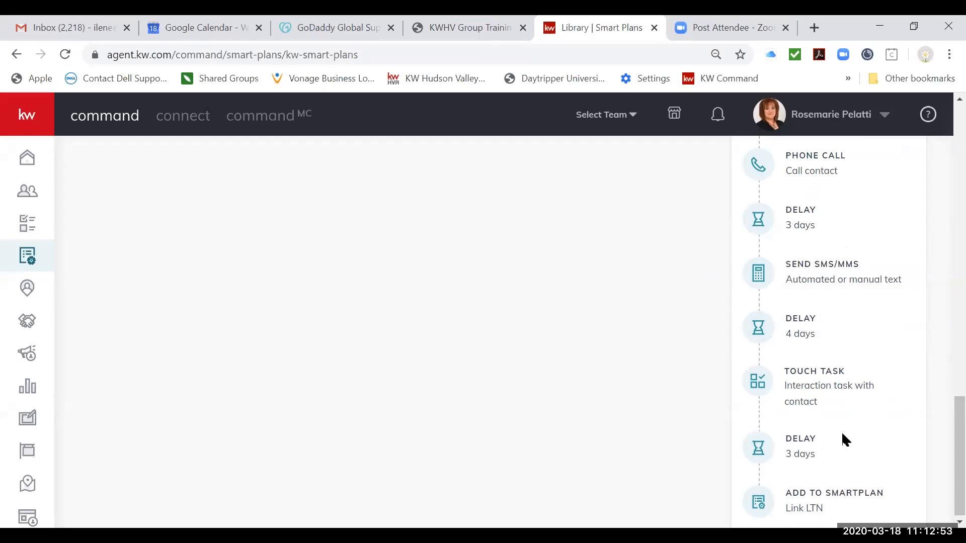
- Collapse Open House Followup's steps and expand the Monthly Neighborhood plan's steps
left_click(700, 433)
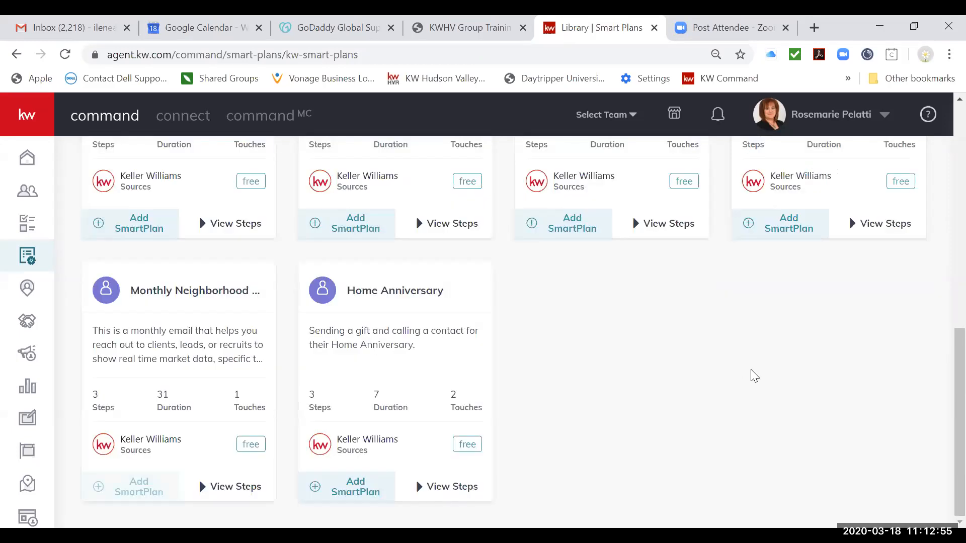
scroll(595, 310, "up", 4)
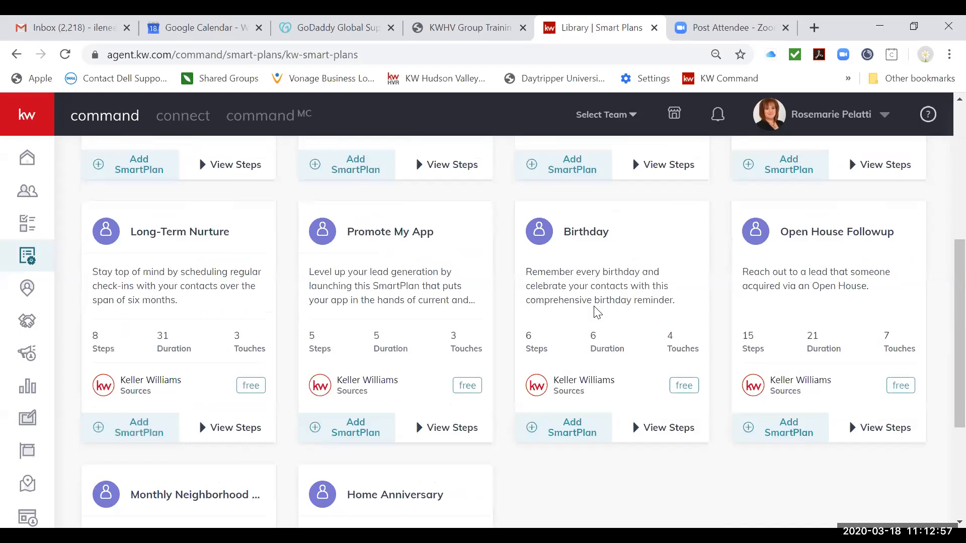
scroll(213, 304, "down", 4)
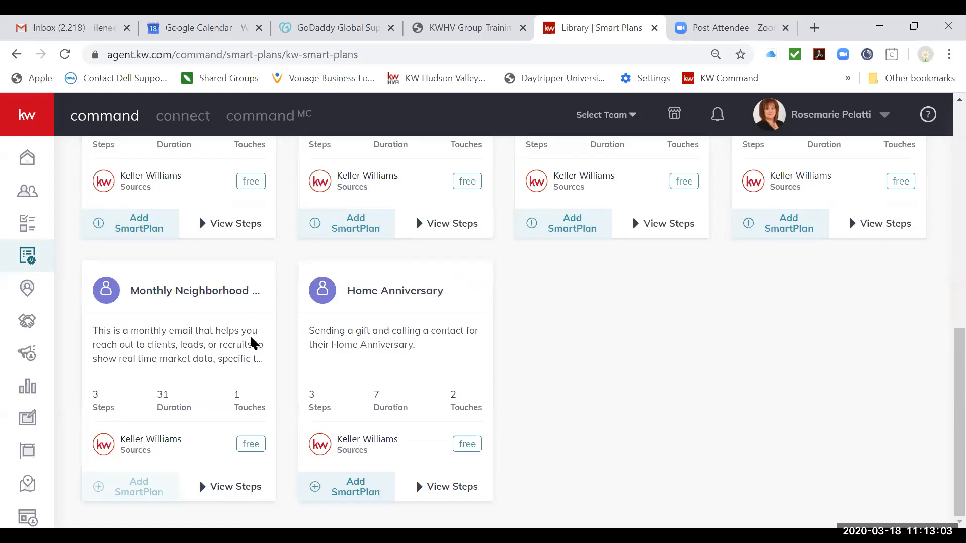
left_click(216, 487)
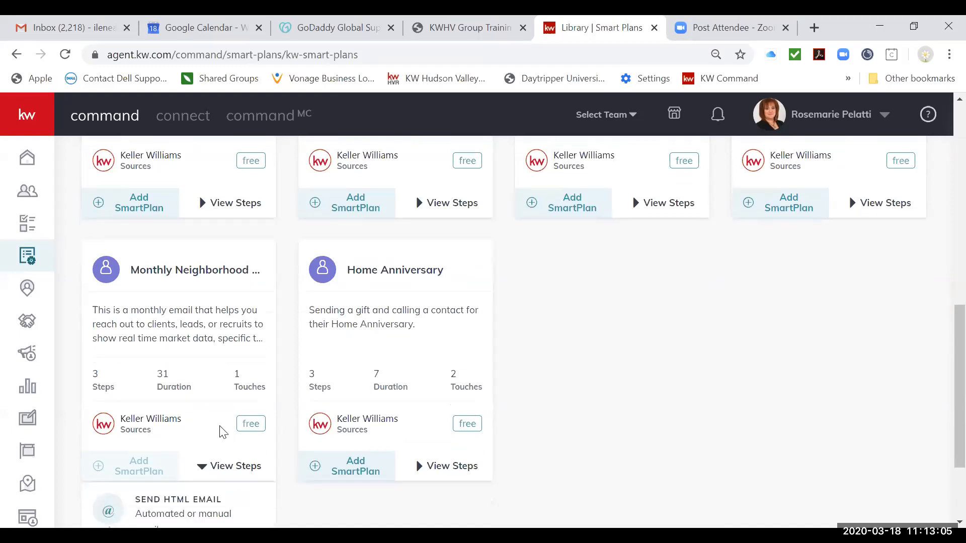
scroll(221, 432, "down", 3)
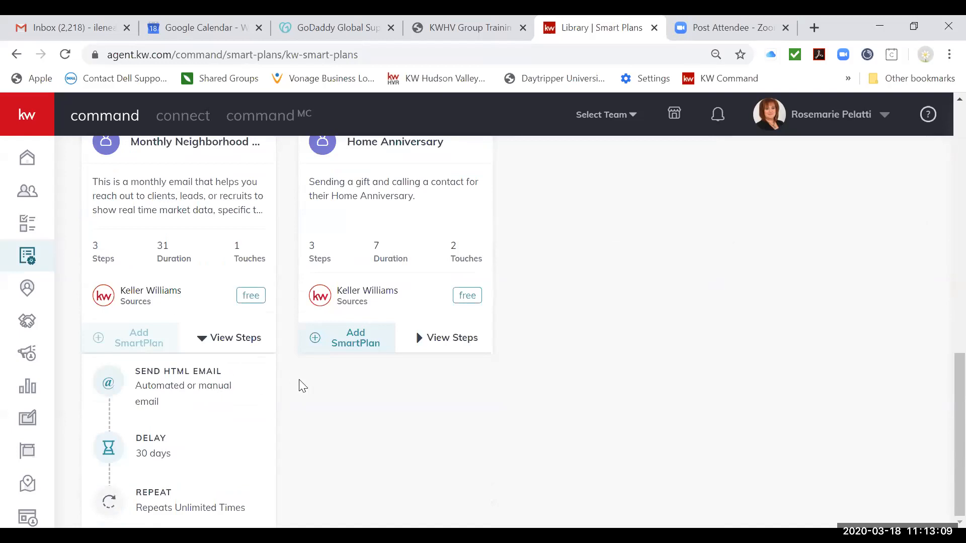
scroll(297, 385, "up", 5)
scroll(301, 385, "up", 5)
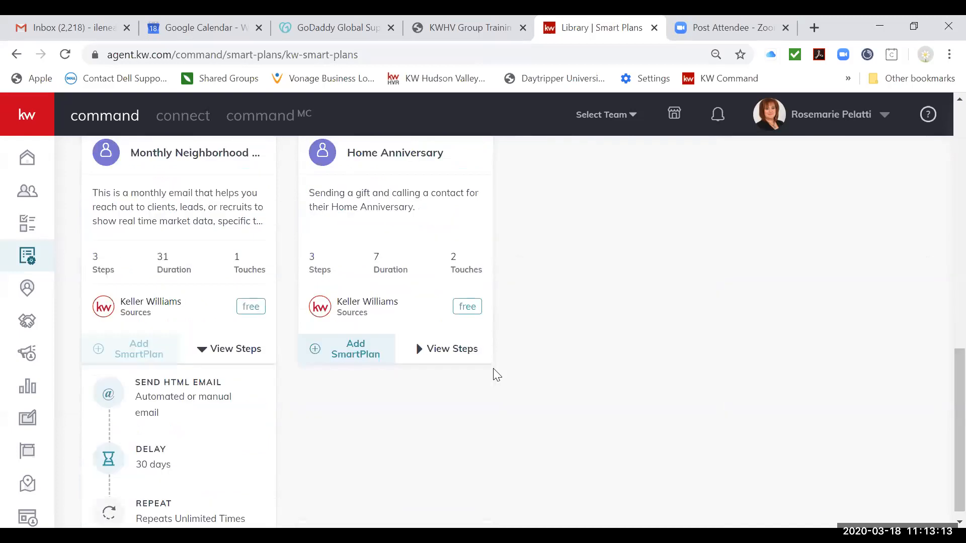
scroll(492, 373, "down", 8)
scroll(471, 356, "up", 2)
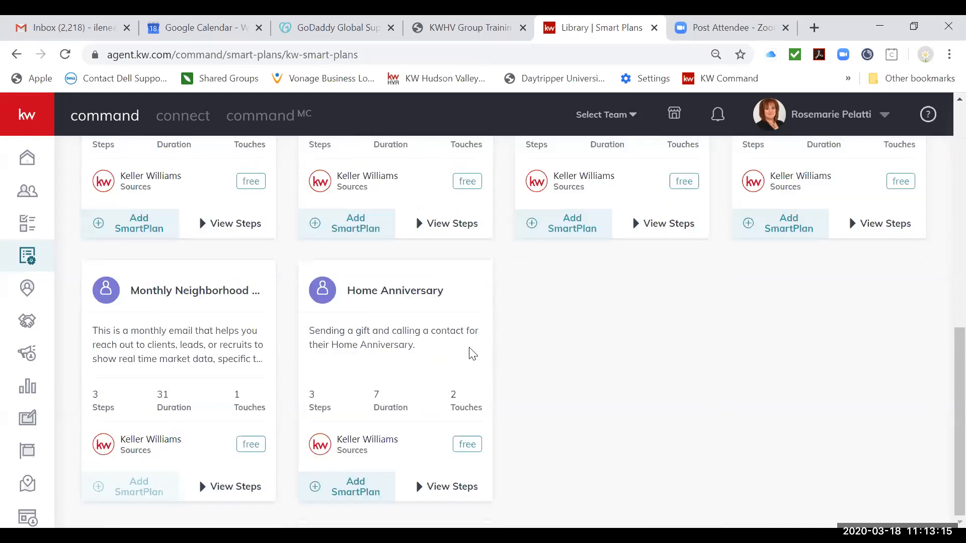
- Expand Home Anniversary's Touch Task, 6-day Delay and Phone Call steps, then return to the library top
left_click(433, 484)
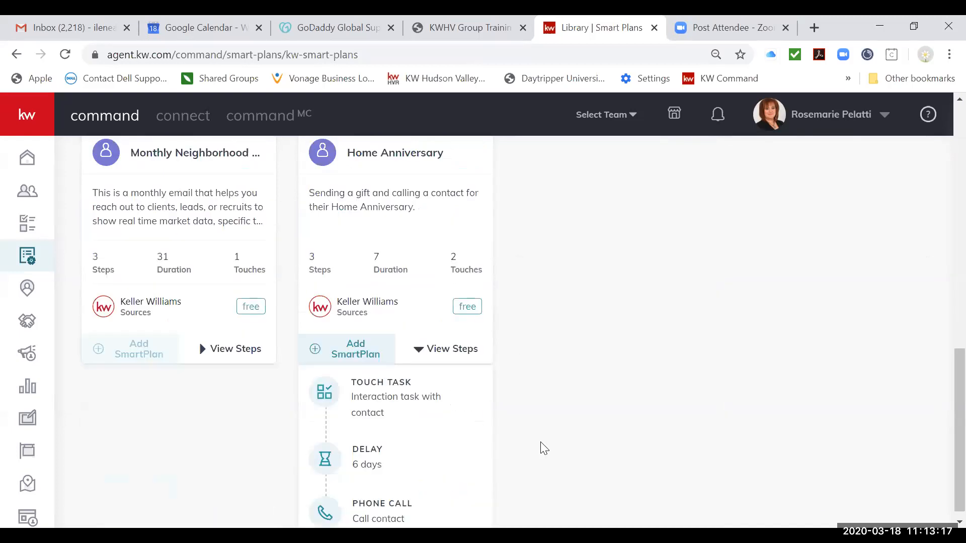
scroll(576, 419, "down", 1)
mouse_move(421, 384)
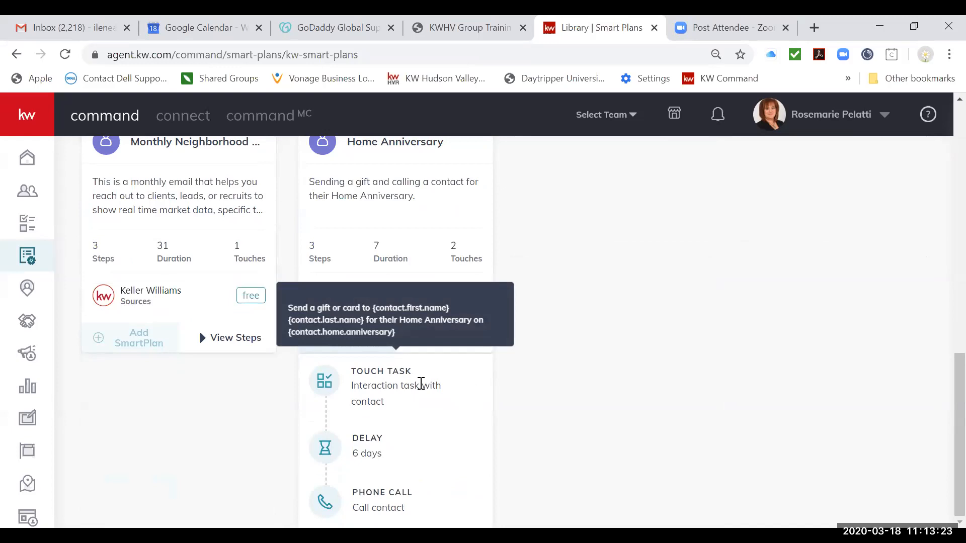
mouse_move(402, 493)
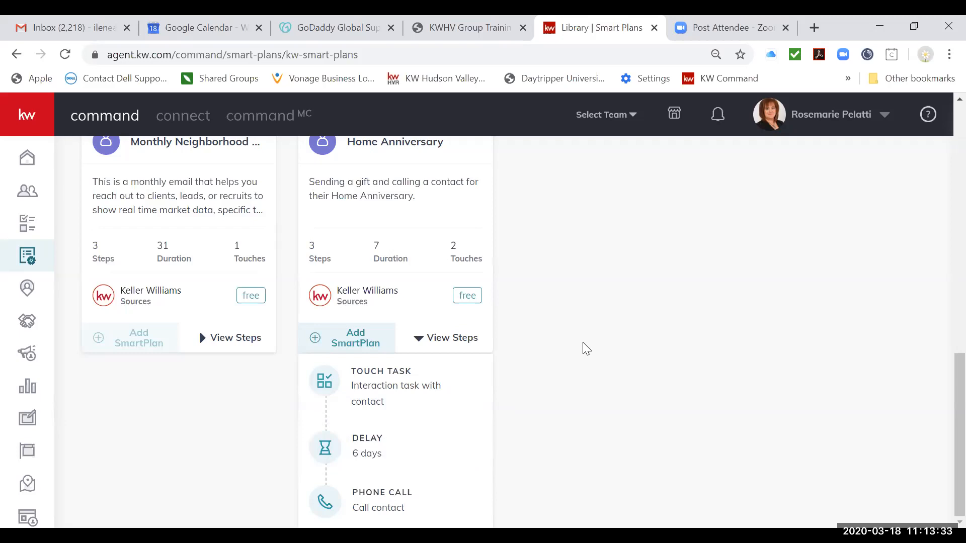
scroll(582, 345, "up", 5)
scroll(583, 345, "up", 6)
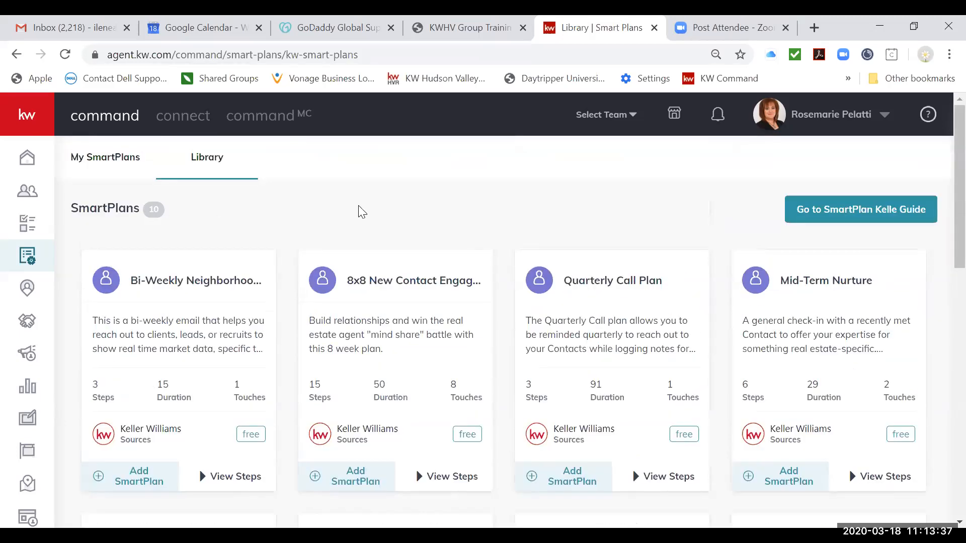
scroll(578, 347, "down", 10)
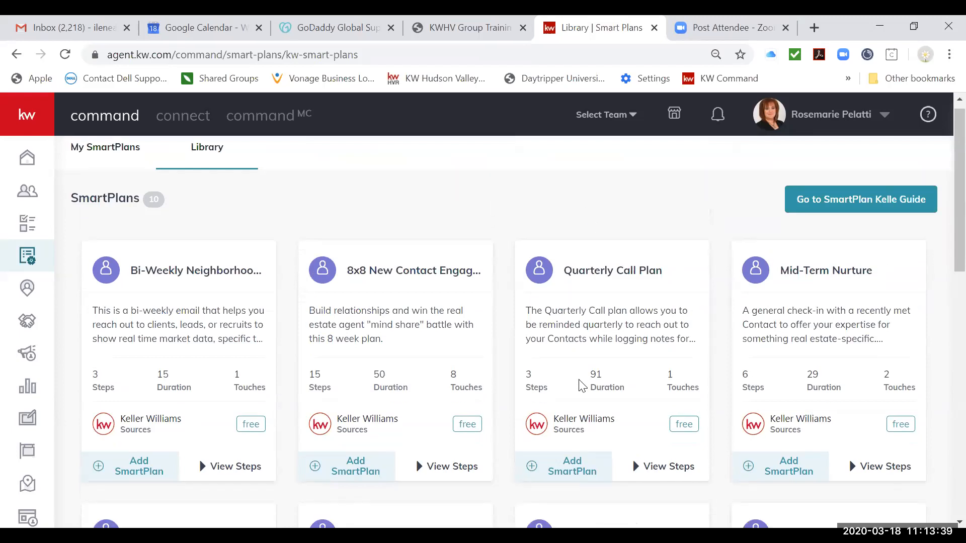
scroll(579, 384, "down", 2)
scroll(580, 385, "up", 7)
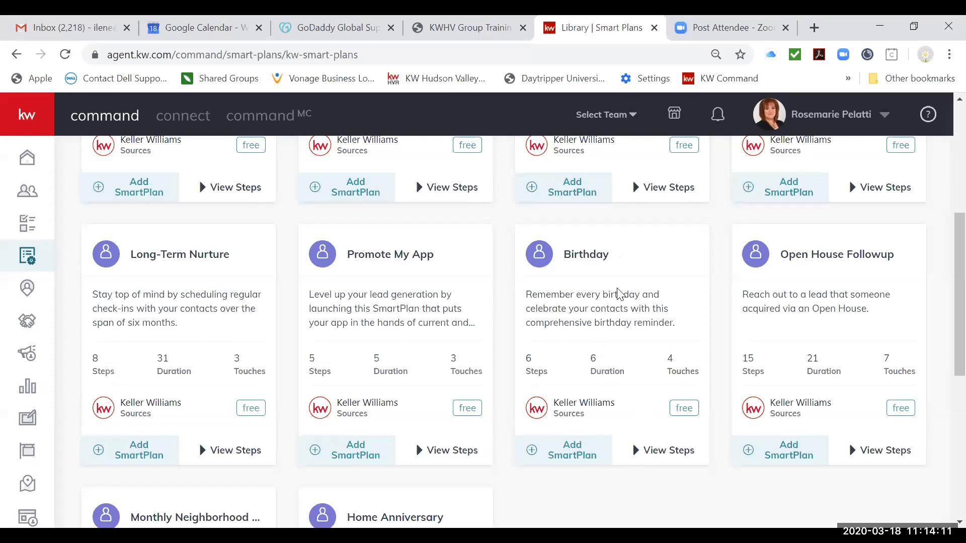
scroll(624, 293, "up", 3)
scroll(624, 292, "down", 4)
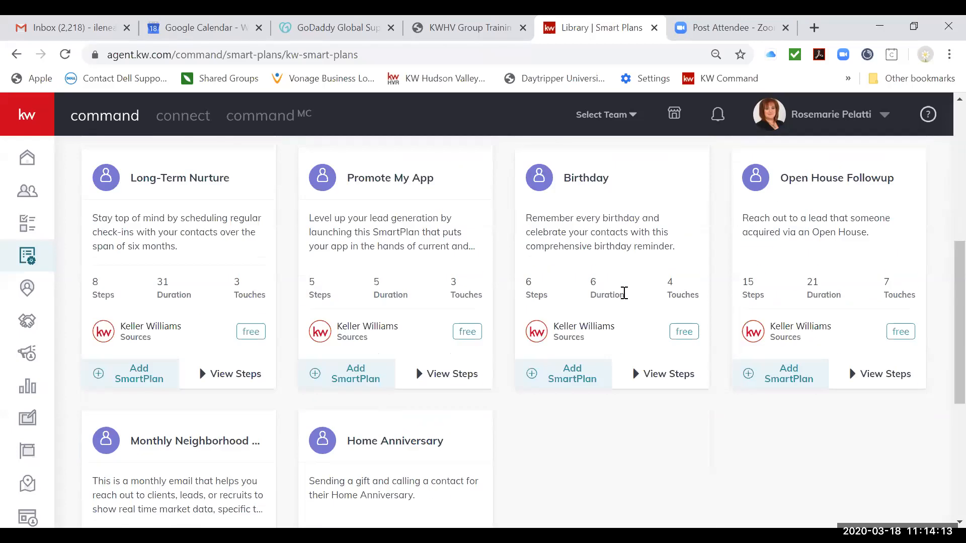
- Add the Birthday plan to My SmartPlans as 'My Birthday Smartplan for Sphere' under Contacts
left_click(560, 386)
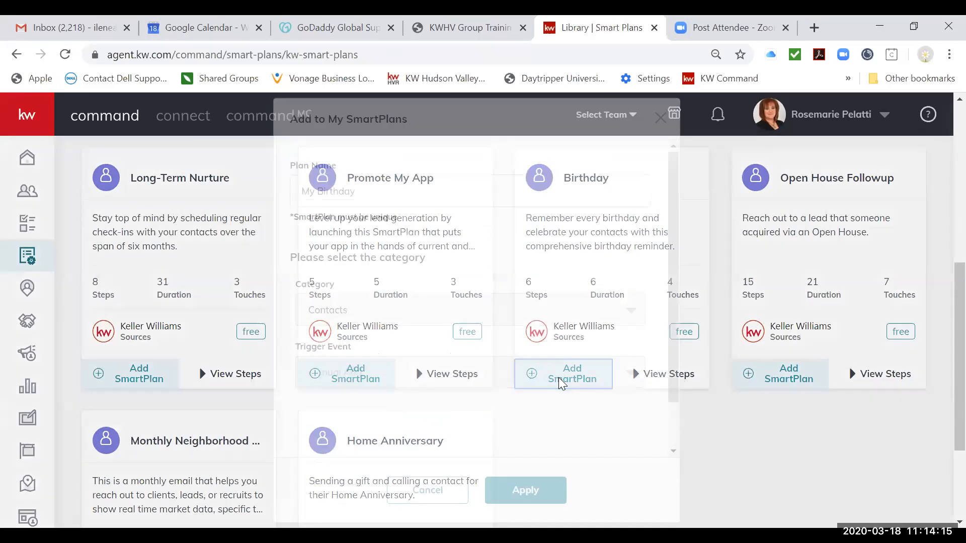
left_click(484, 195)
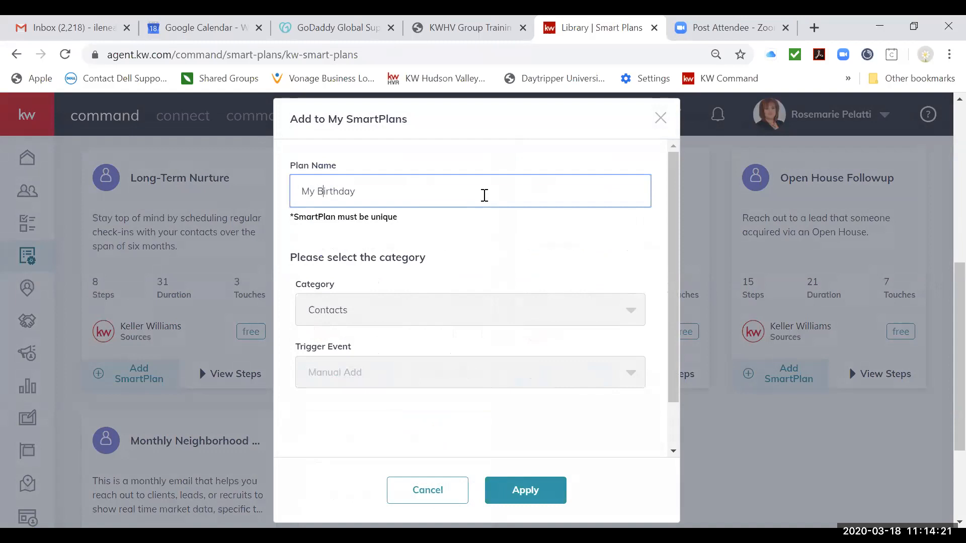
type("Smartplan for Sphere")
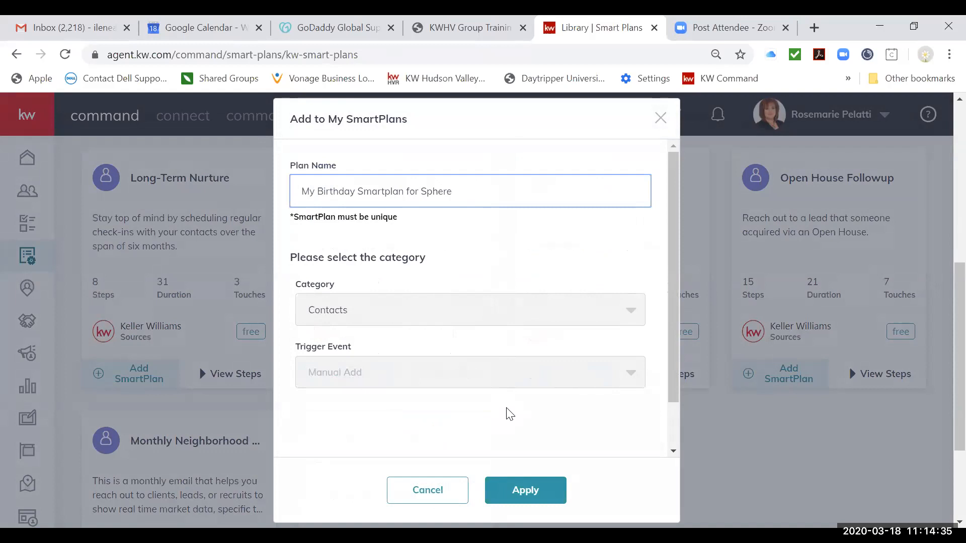
scroll(507, 414, "down", 1)
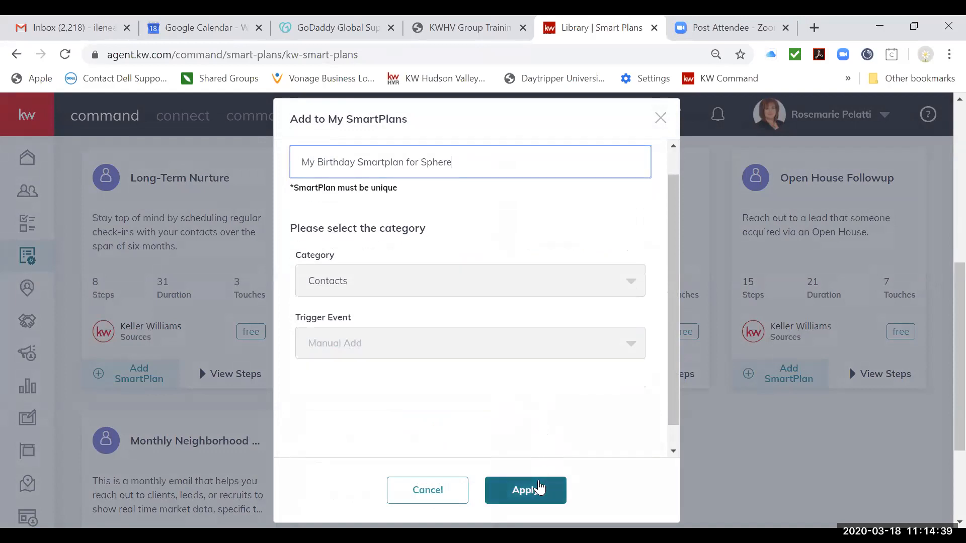
left_click(540, 488)
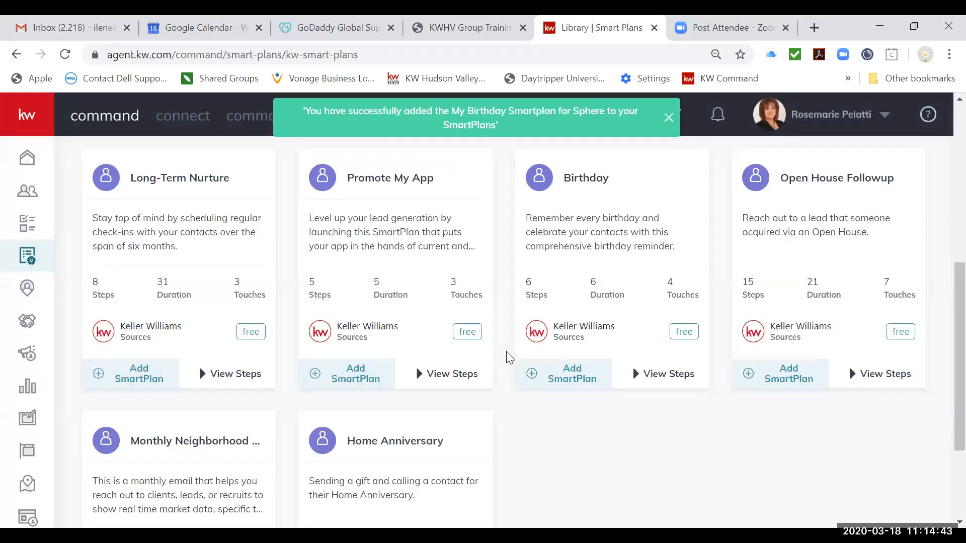
- Switch to My SmartPlans and scroll down to the People Plans table
scroll(509, 358, "up", 7)
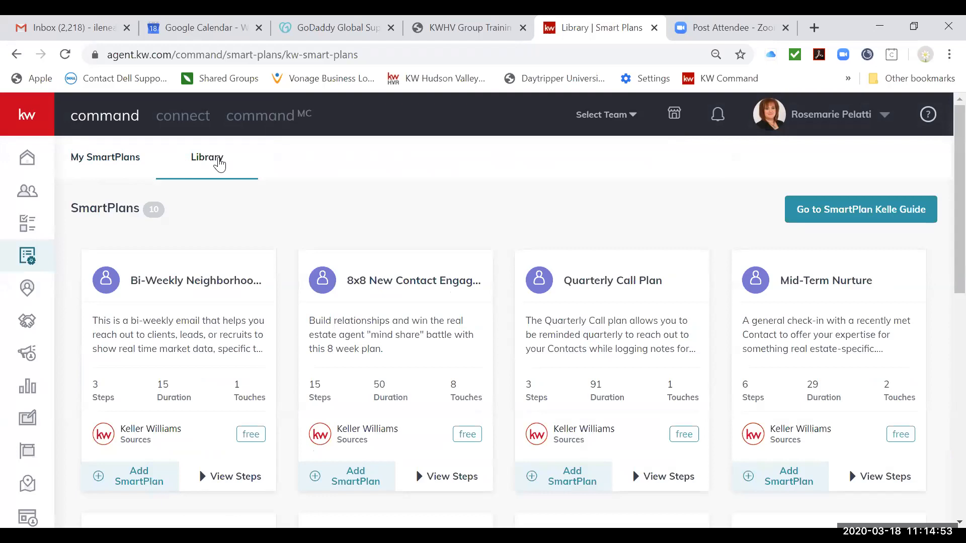
left_click(112, 157)
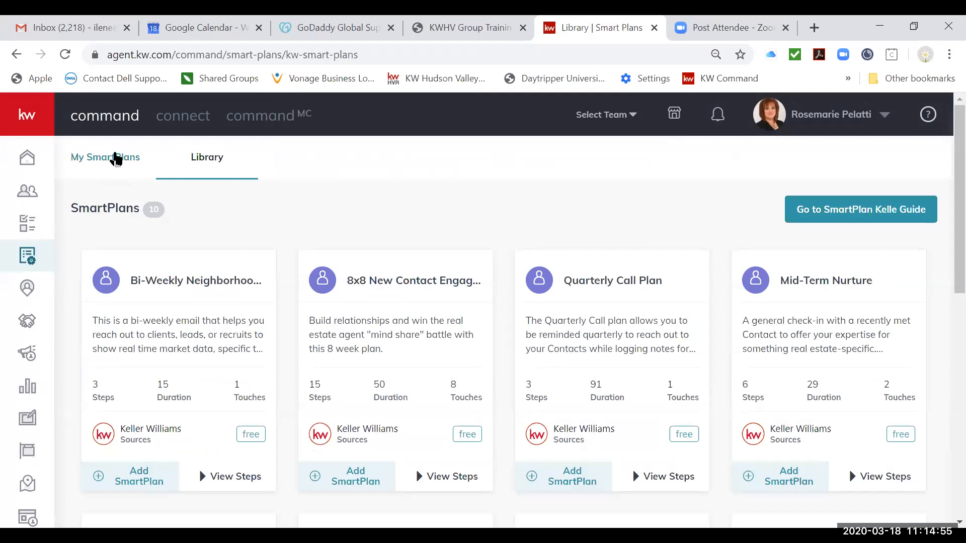
scroll(643, 324, "down", 2)
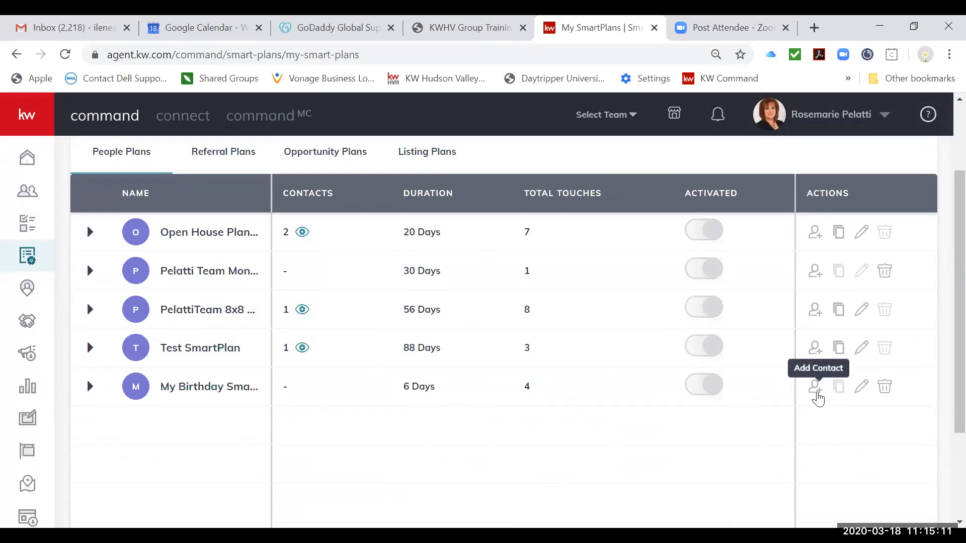
left_click(816, 388)
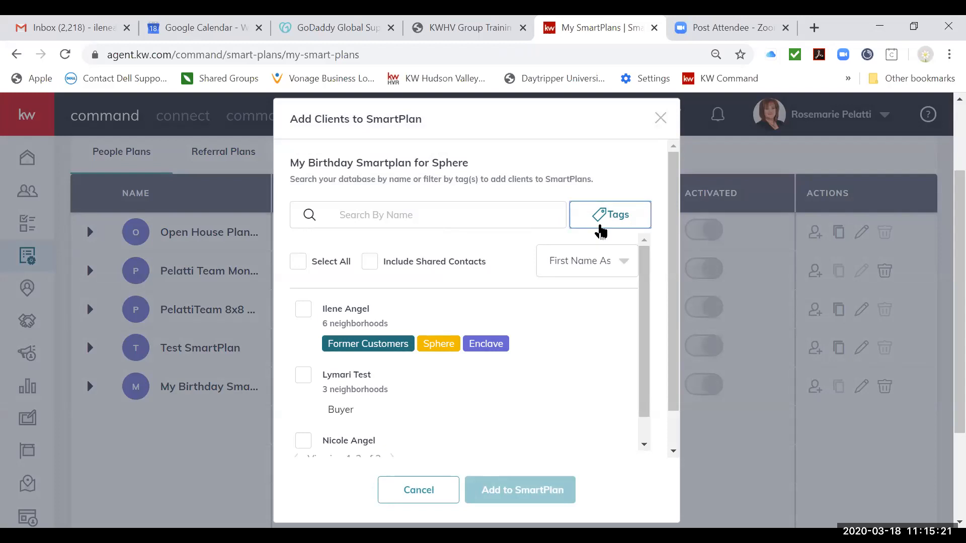
left_click(601, 227)
scroll(619, 371, "down", 1)
scroll(622, 371, "down", 10)
scroll(623, 371, "down", 10)
scroll(623, 371, "down", 8)
scroll(623, 371, "down", 1)
left_click(511, 347)
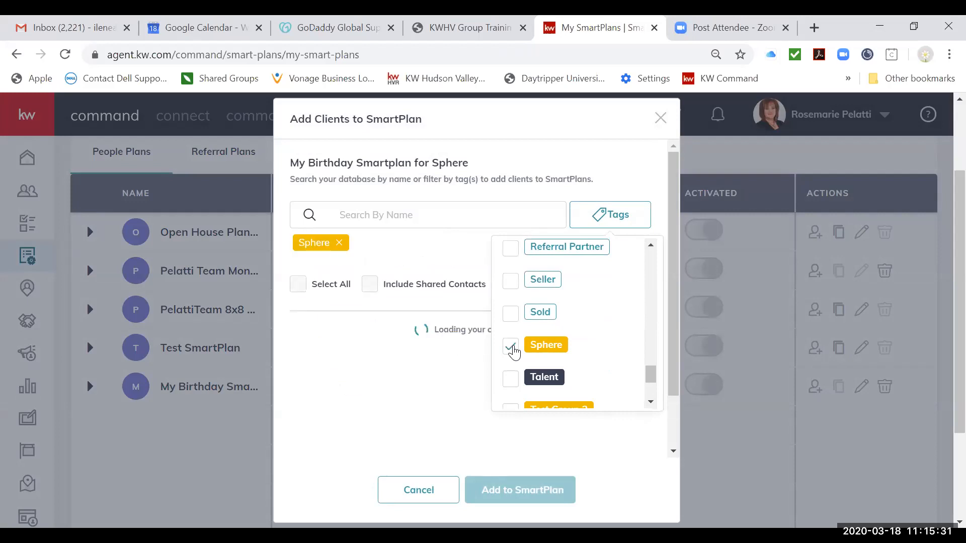
left_click(442, 258)
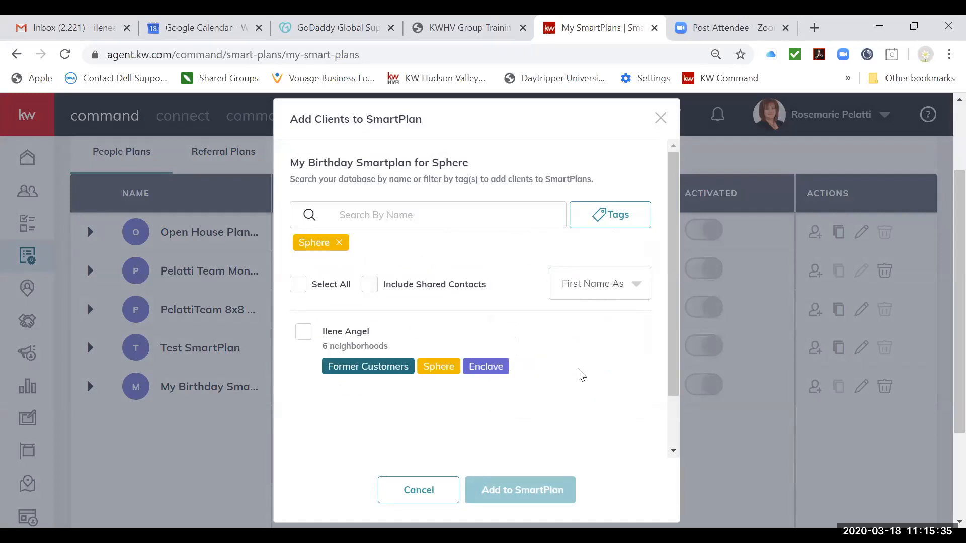
scroll(581, 375, "down", 1)
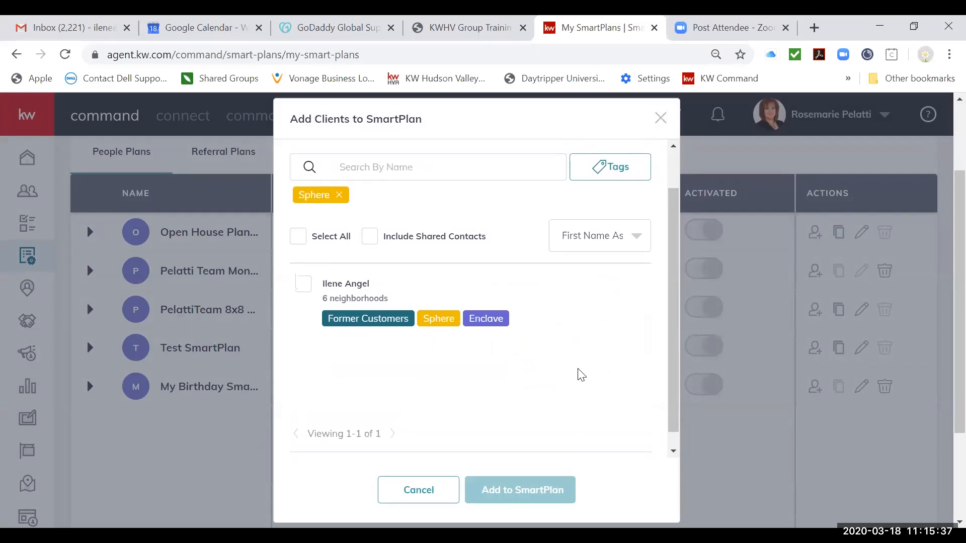
scroll(581, 375, "down", 1)
left_click(439, 492)
scroll(544, 192, "up", 2)
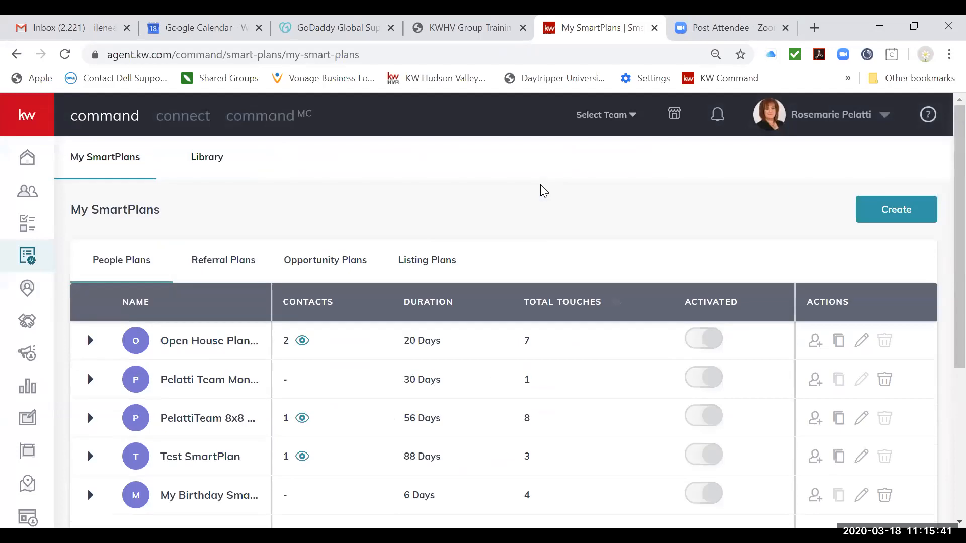
- Switch the contacts list to the All Contacts view, then return to SmartPlans
left_click(27, 157)
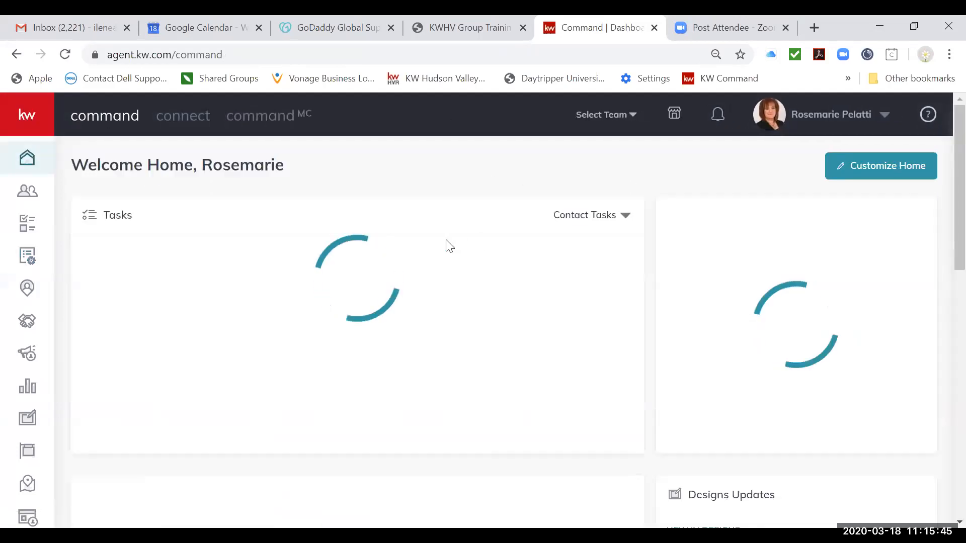
left_click(27, 191)
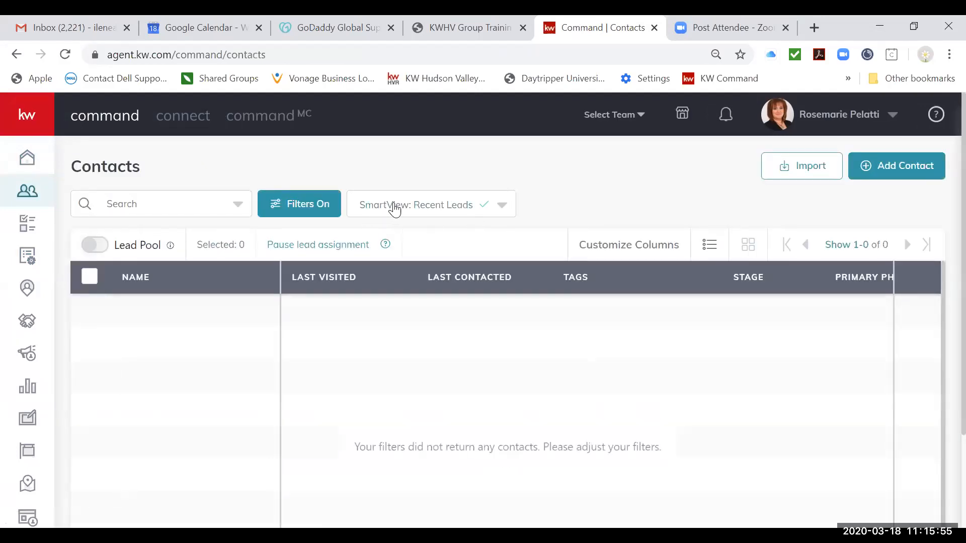
left_click(502, 206)
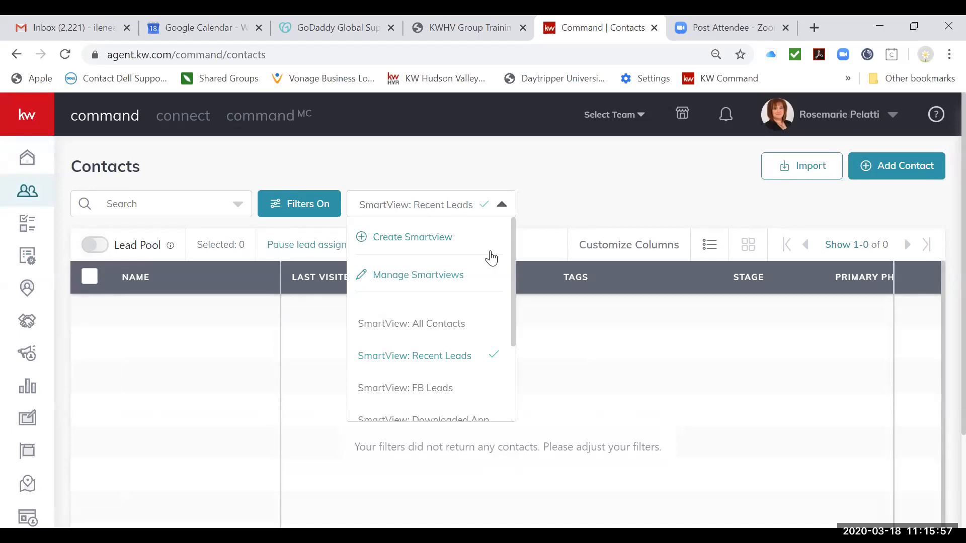
left_click(465, 326)
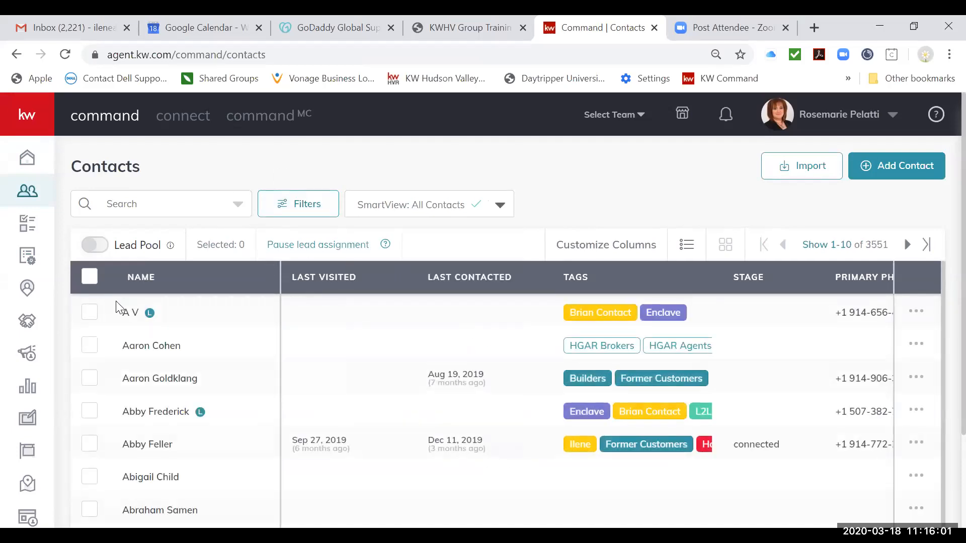
left_click(27, 255)
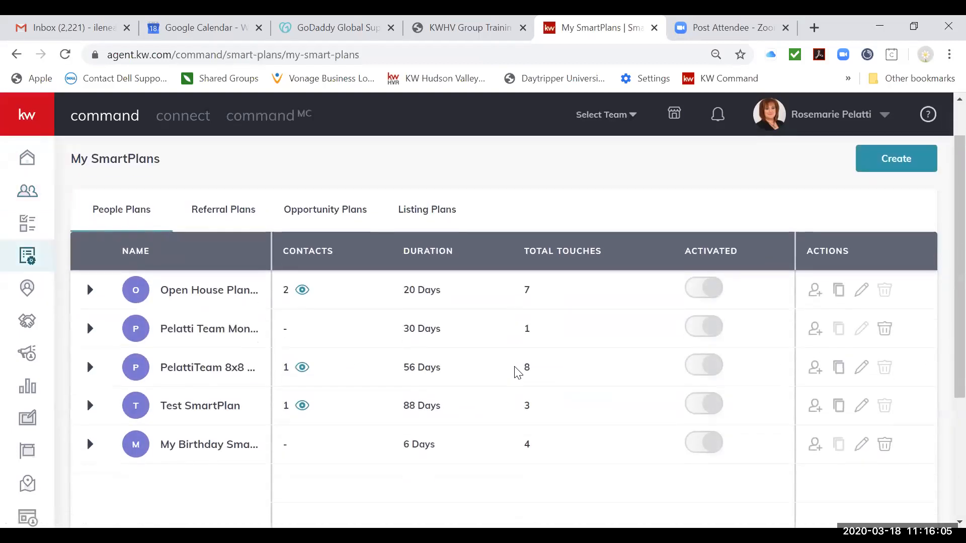
- Open the birthday plan's add-contacts dialog and filter it to the Sphere tag
scroll(517, 370, "down", 3)
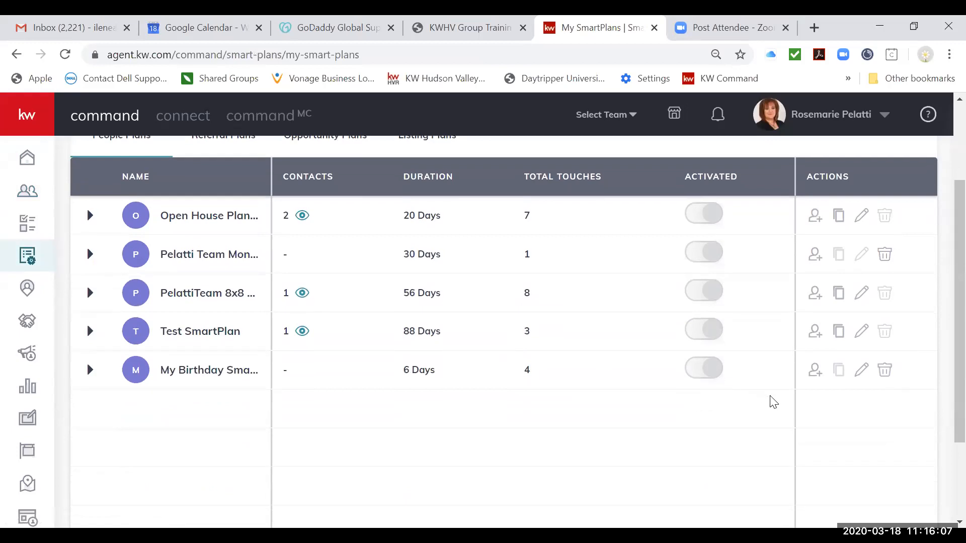
left_click(819, 376)
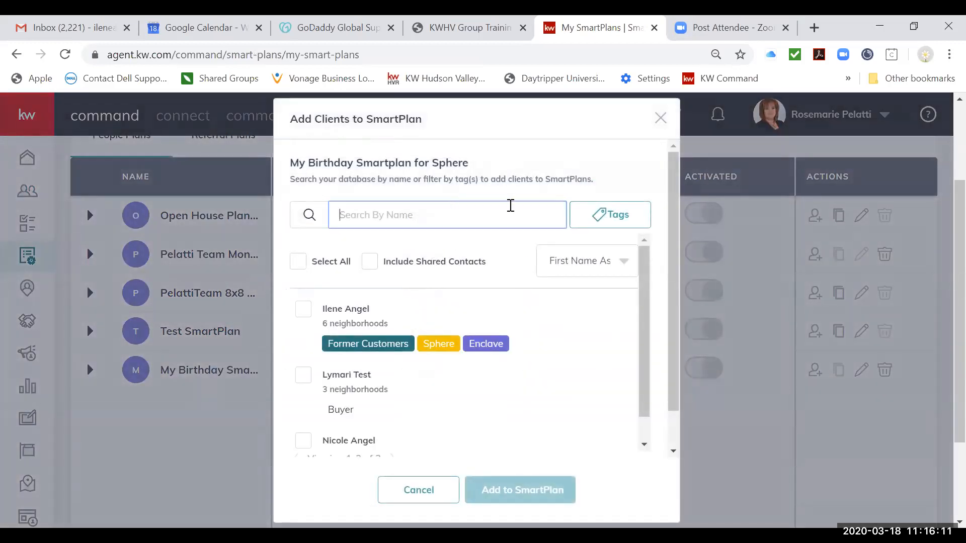
left_click(596, 216)
scroll(592, 373, "down", 5)
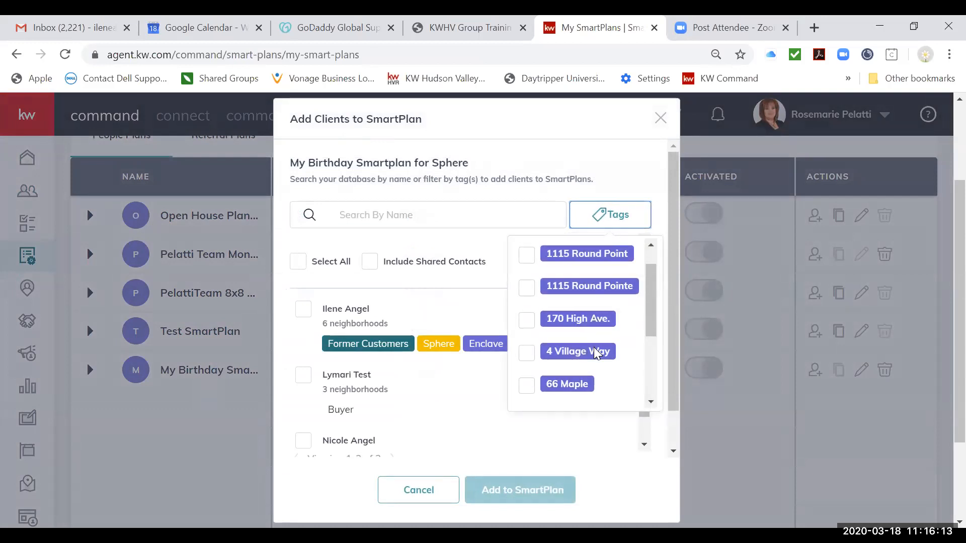
scroll(655, 361, "down", 3)
scroll(655, 362, "down", 10)
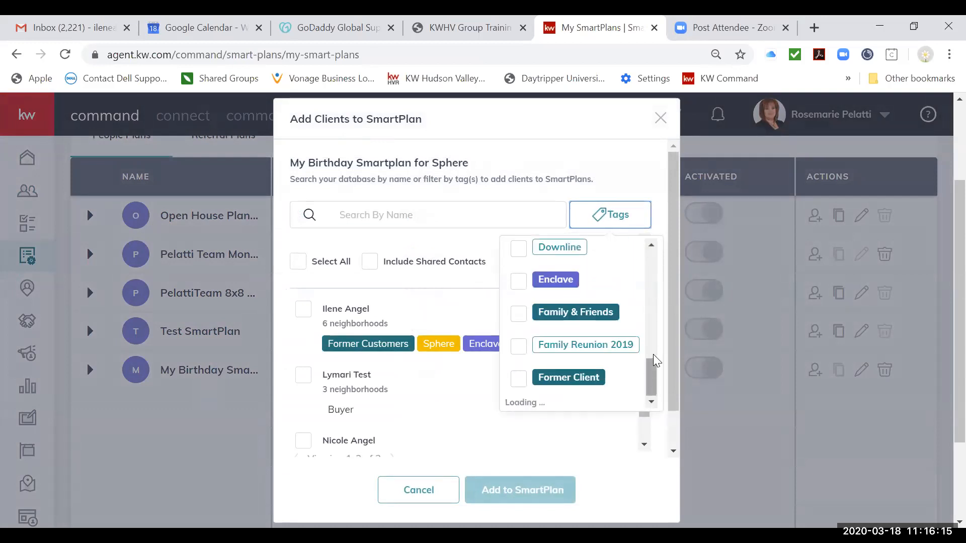
scroll(607, 378, "down", 7)
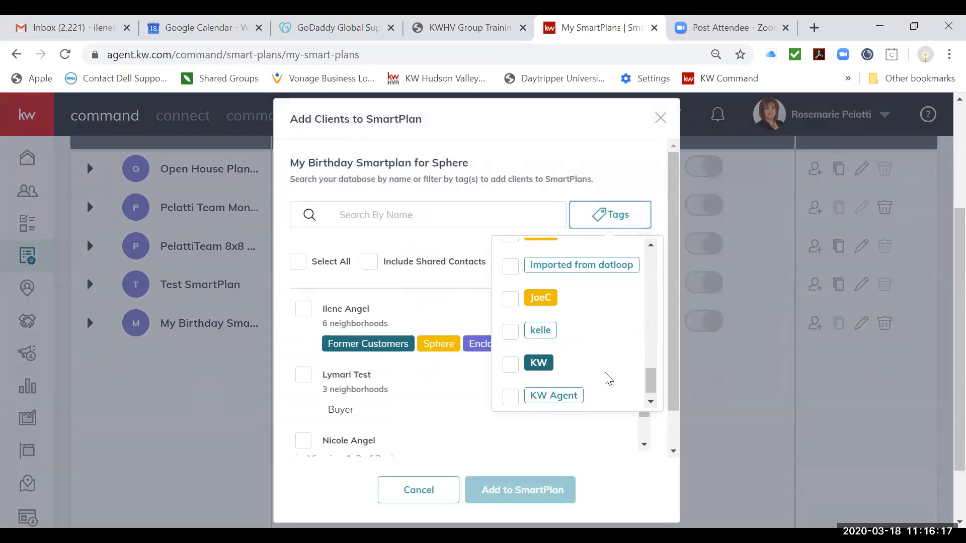
scroll(606, 379, "down", 4)
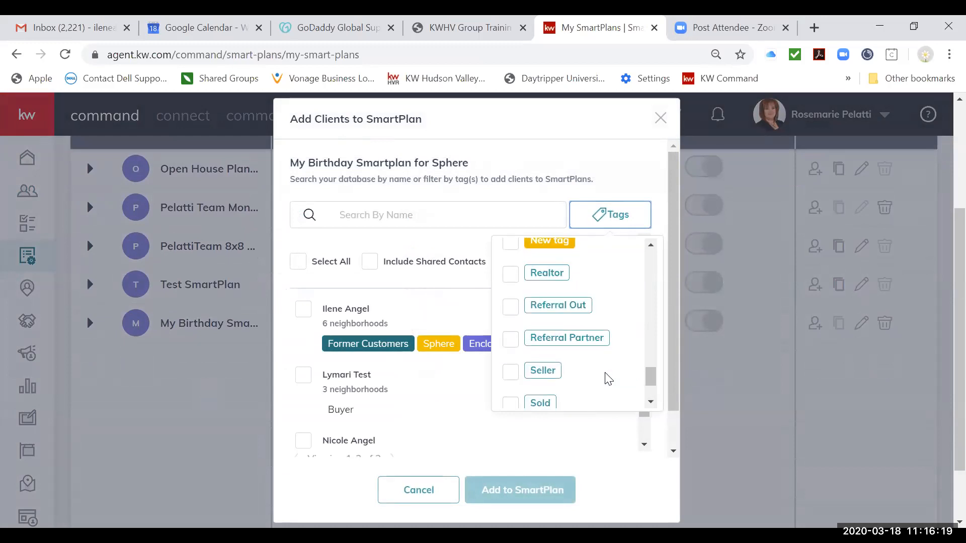
left_click(511, 372)
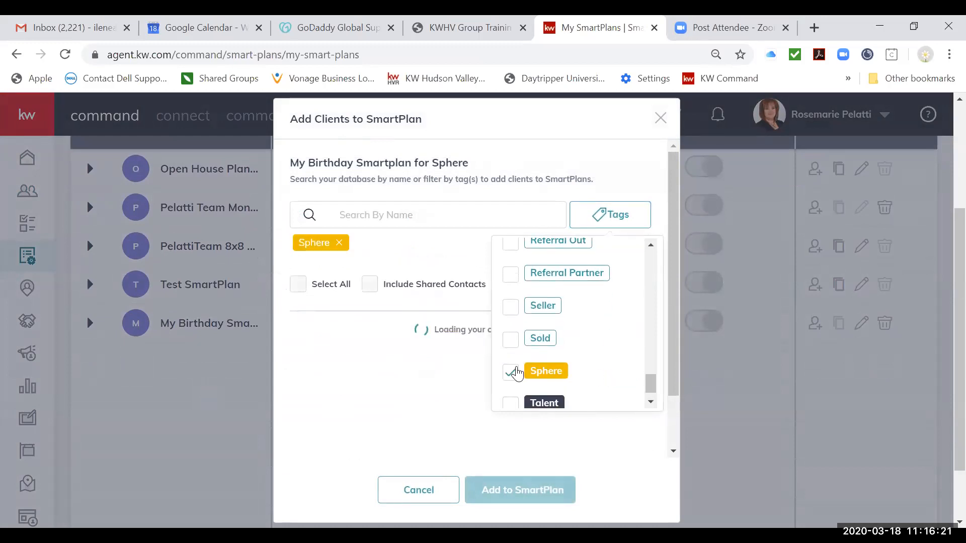
left_click(491, 440)
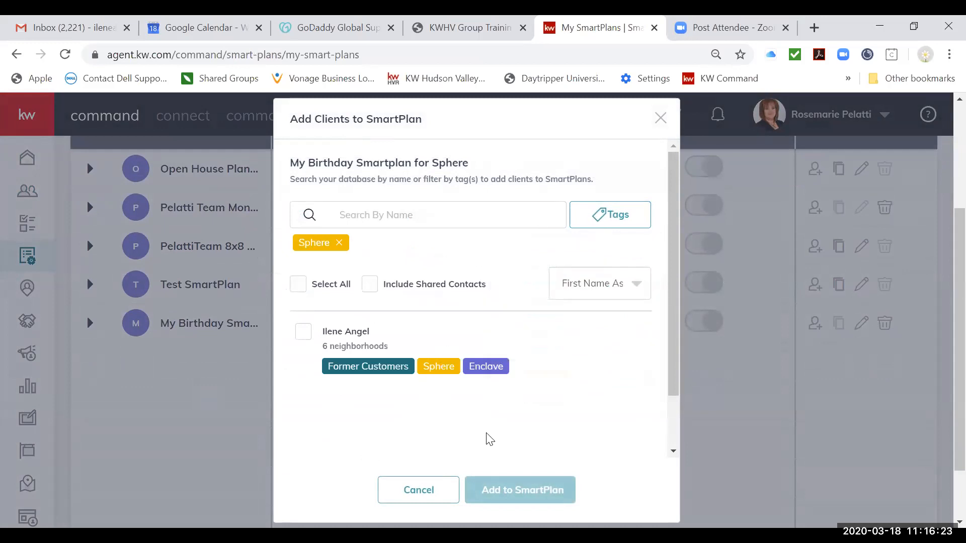
- Select all the Sphere-tagged contacts and include shared contacts
left_click(606, 288)
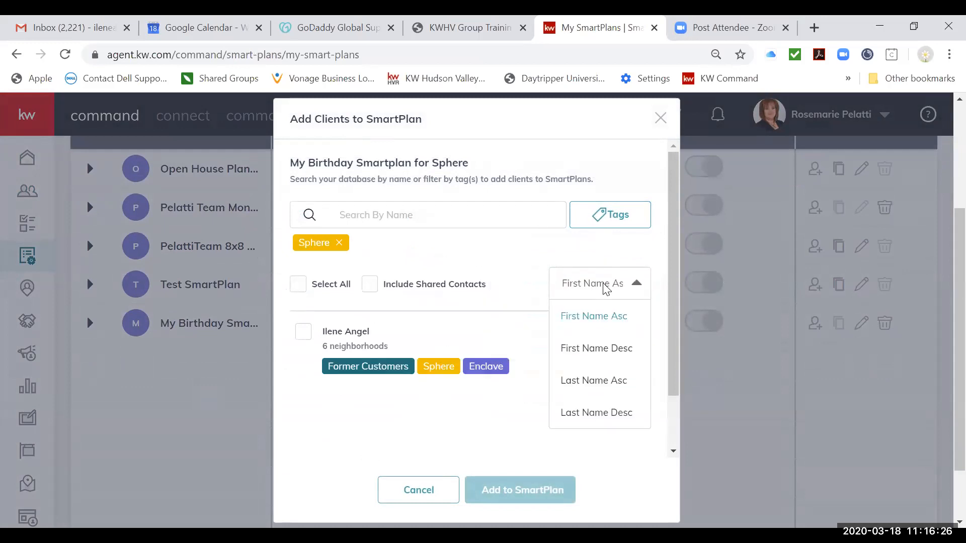
left_click(485, 261)
left_click(459, 220)
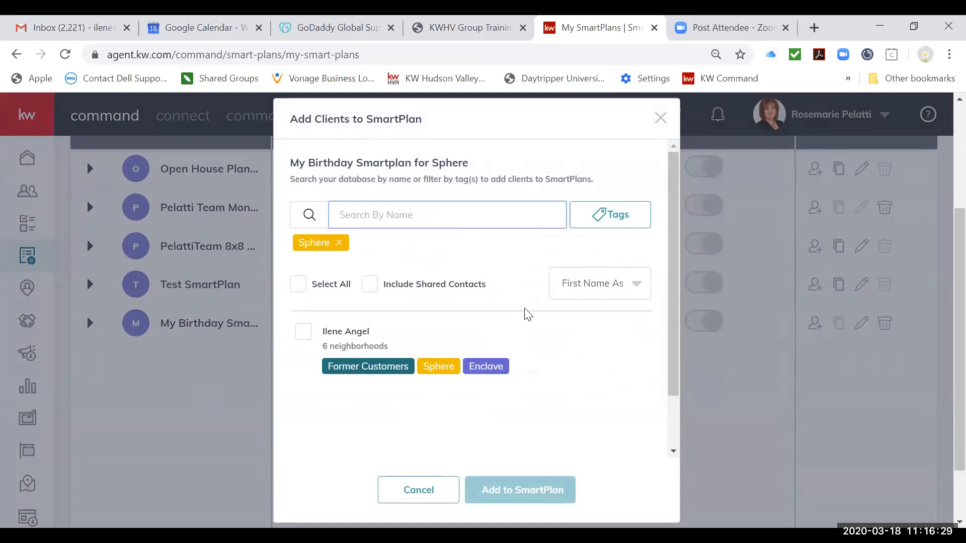
scroll(553, 365, "down", 1)
scroll(553, 365, "up", 1)
left_click(300, 292)
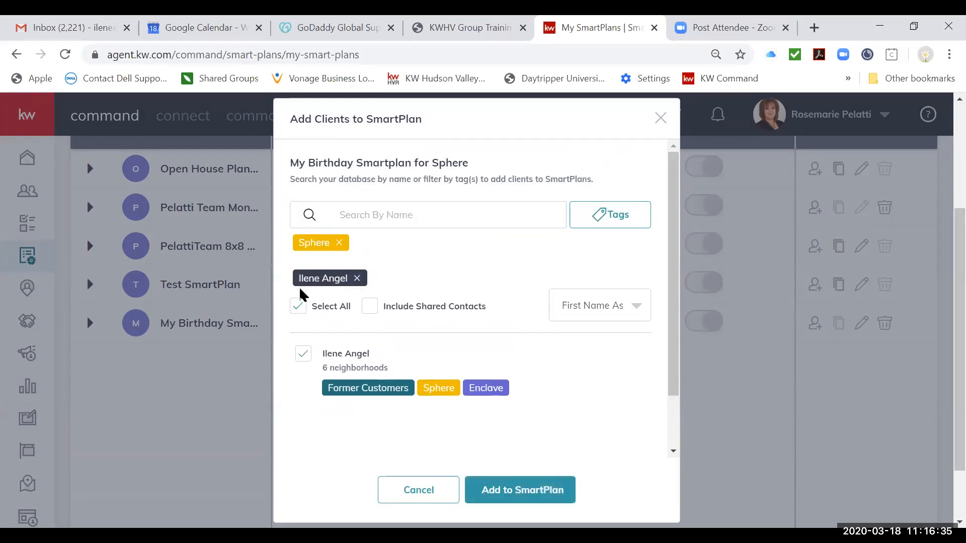
left_click(369, 307)
scroll(570, 427, "down", 2)
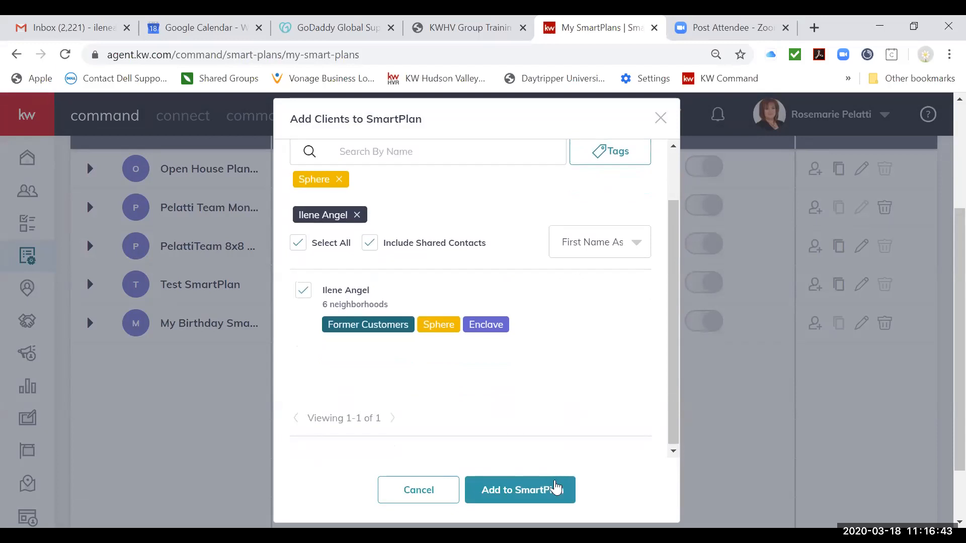
left_click(556, 487)
- Submit the Sphere contacts and confirm adding them to My Birthday Smartplan for Sphere
left_click(555, 487)
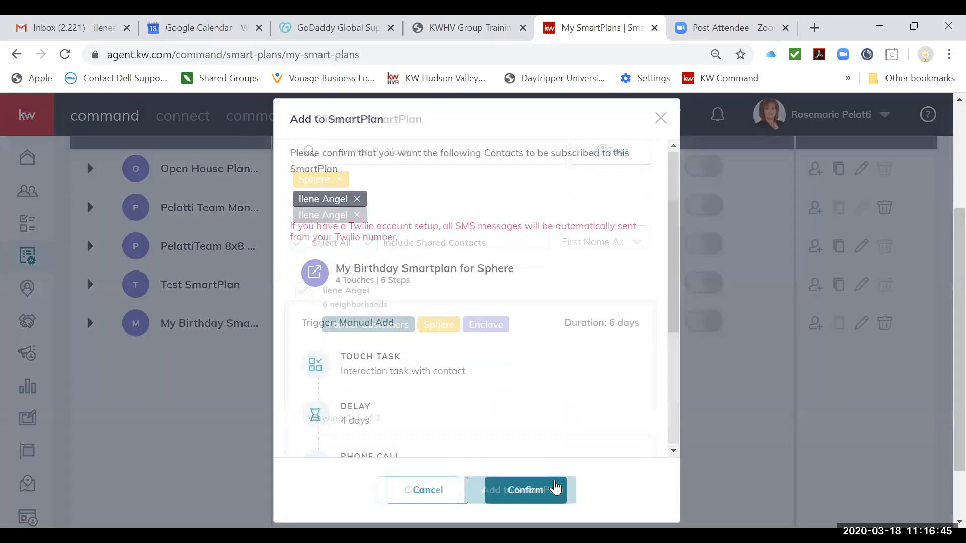
scroll(529, 261, "down", 2)
scroll(529, 261, "down", 2)
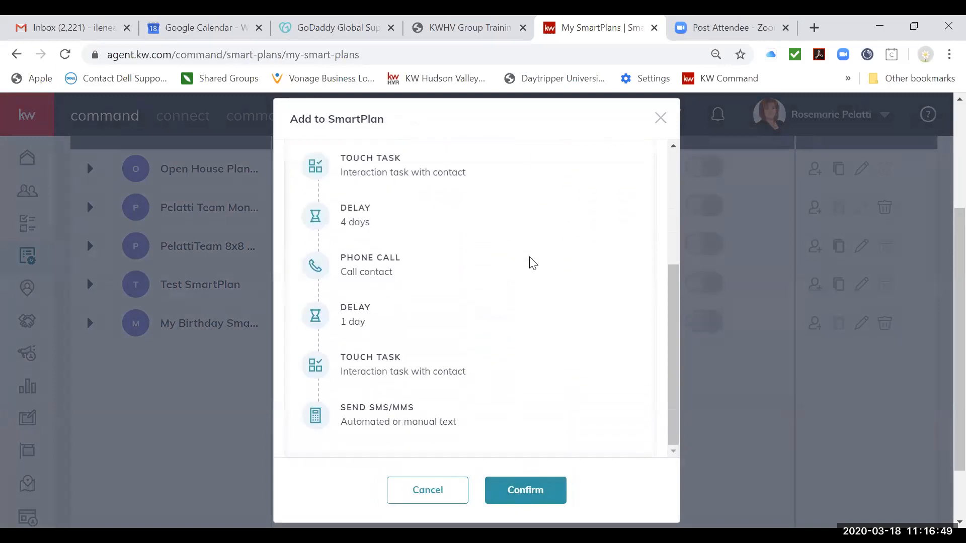
scroll(529, 260, "up", 3)
scroll(533, 263, "up", 1)
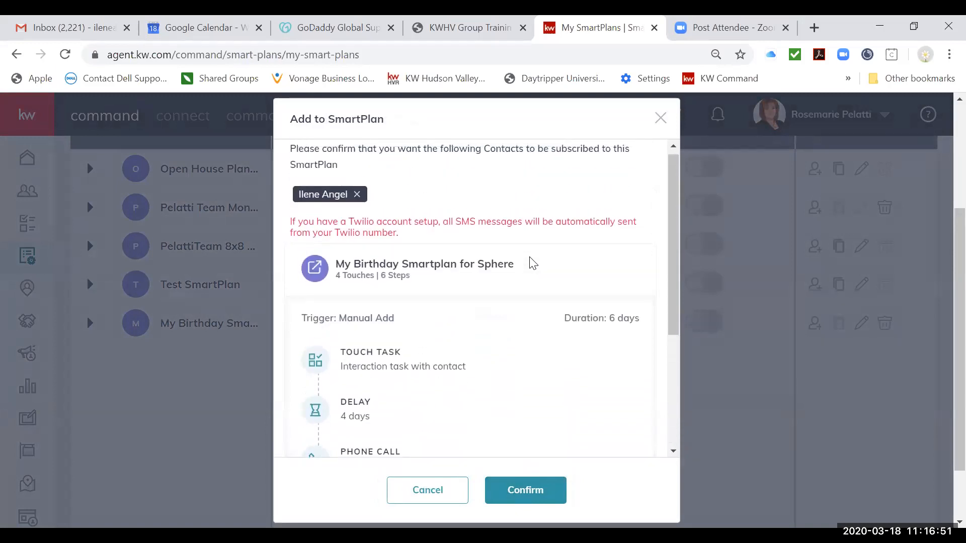
scroll(533, 263, "down", 3)
mouse_move(376, 257)
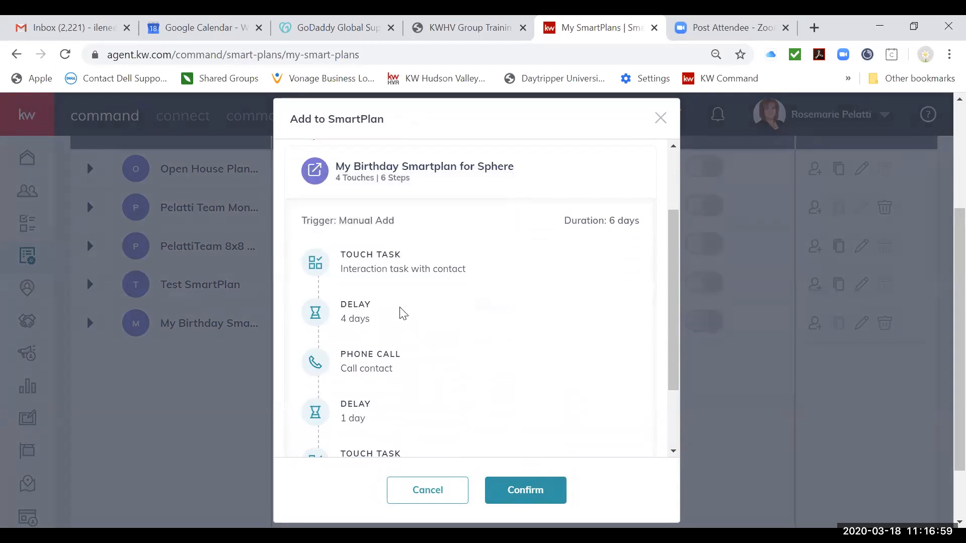
scroll(393, 317, "down", 1)
mouse_move(374, 295)
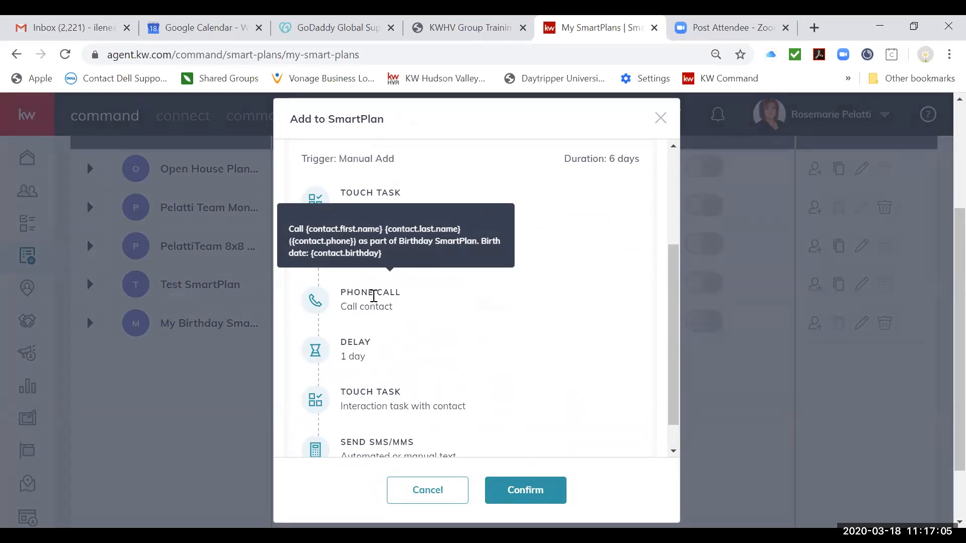
scroll(374, 295, "down", 1)
mouse_move(426, 371)
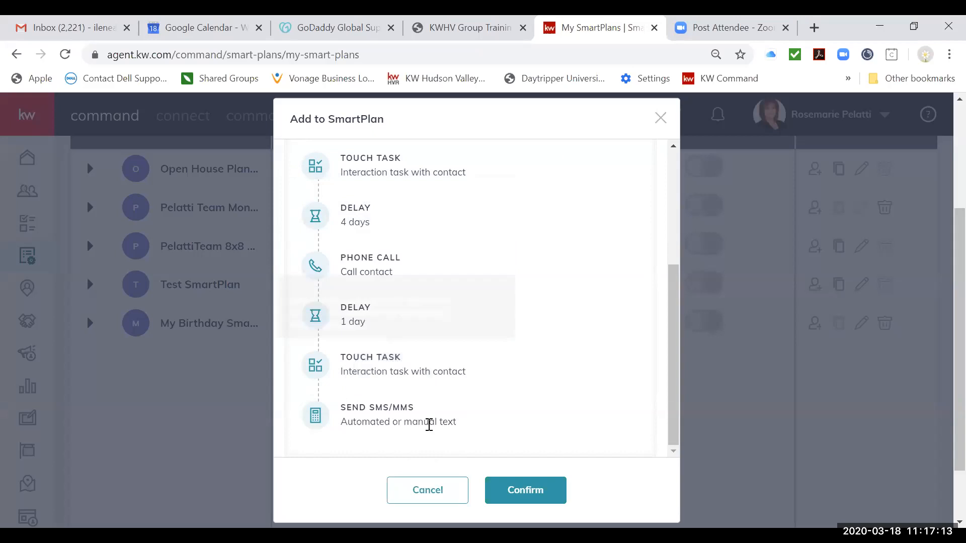
mouse_move(430, 420)
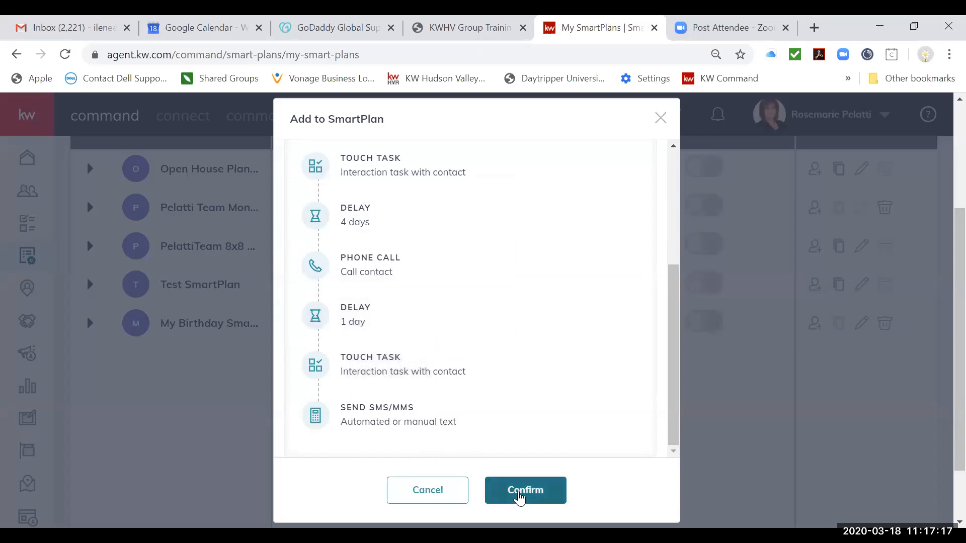
left_click(520, 497)
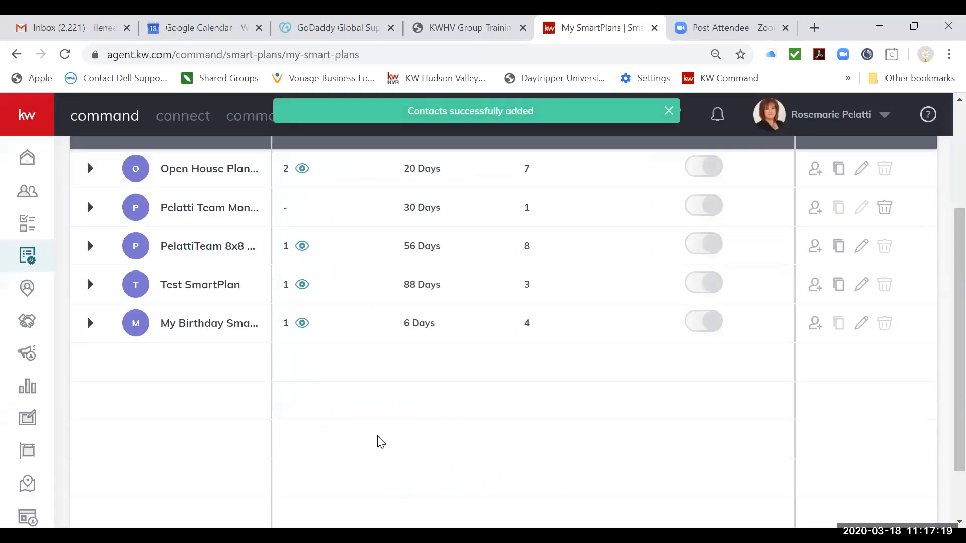
scroll(528, 415, "up", 1)
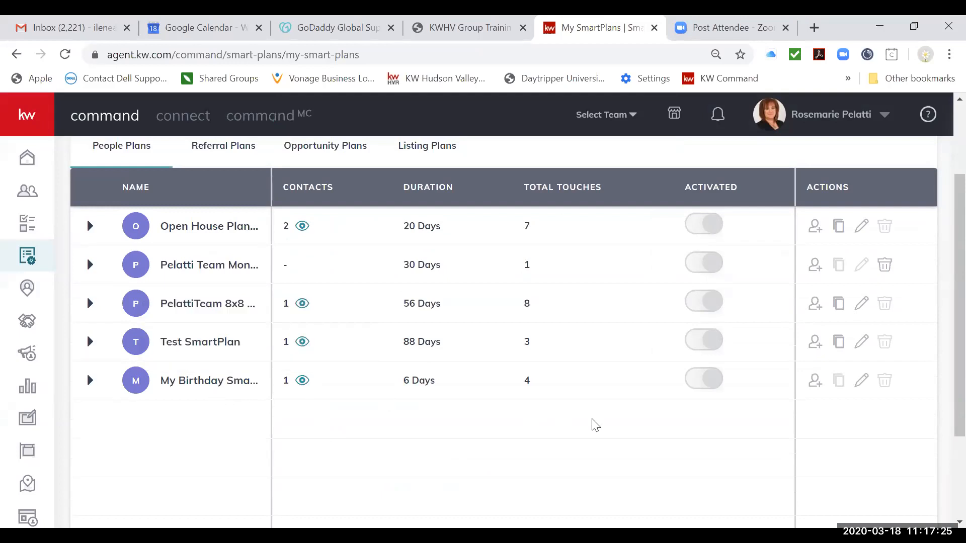
left_click(303, 382)
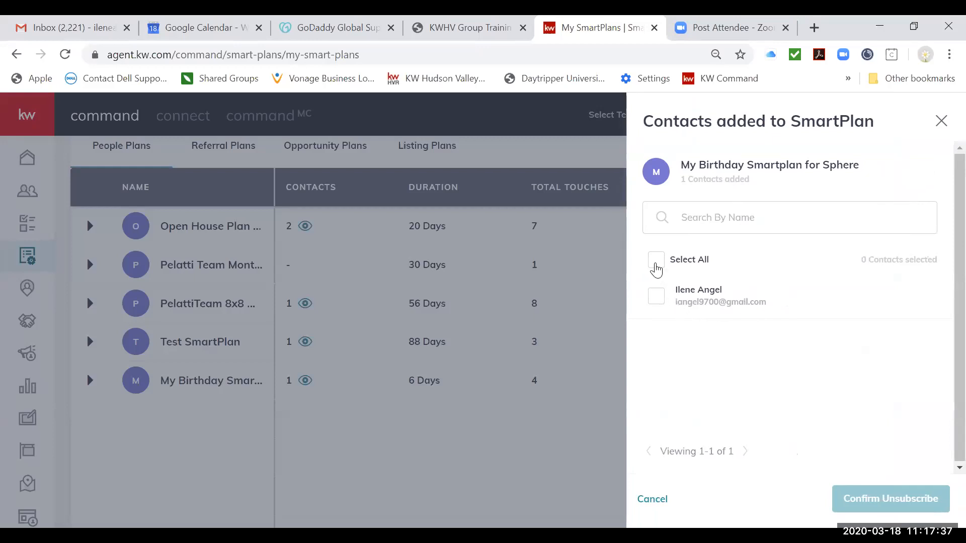
left_click(656, 265)
left_click(894, 506)
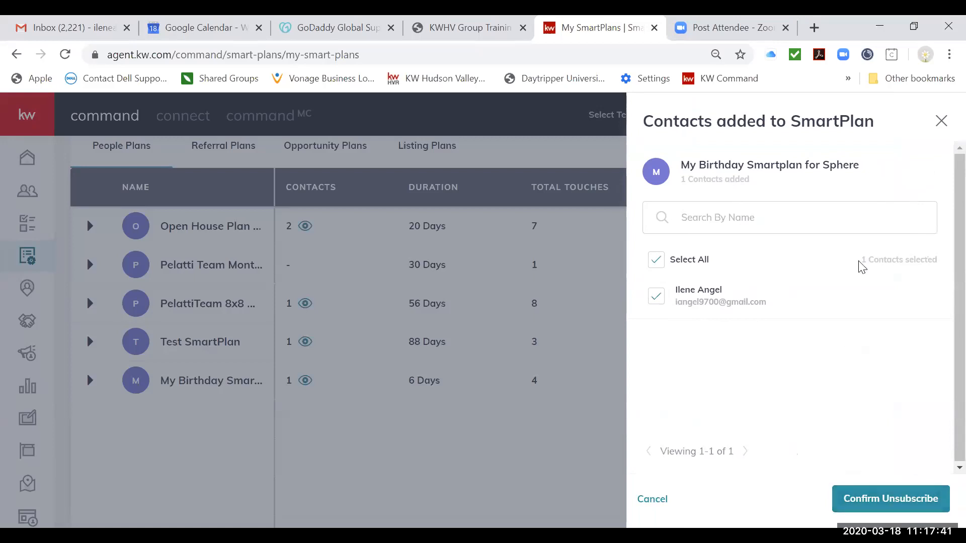
left_click(940, 123)
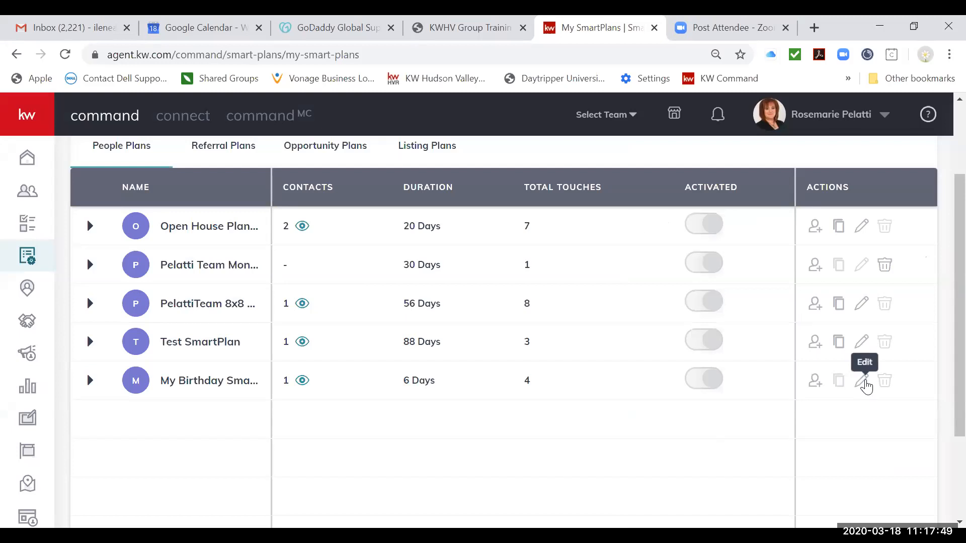
- Open My Birthday Smartplan for Sphere for editing and view the task name's merge fields
left_click(863, 384)
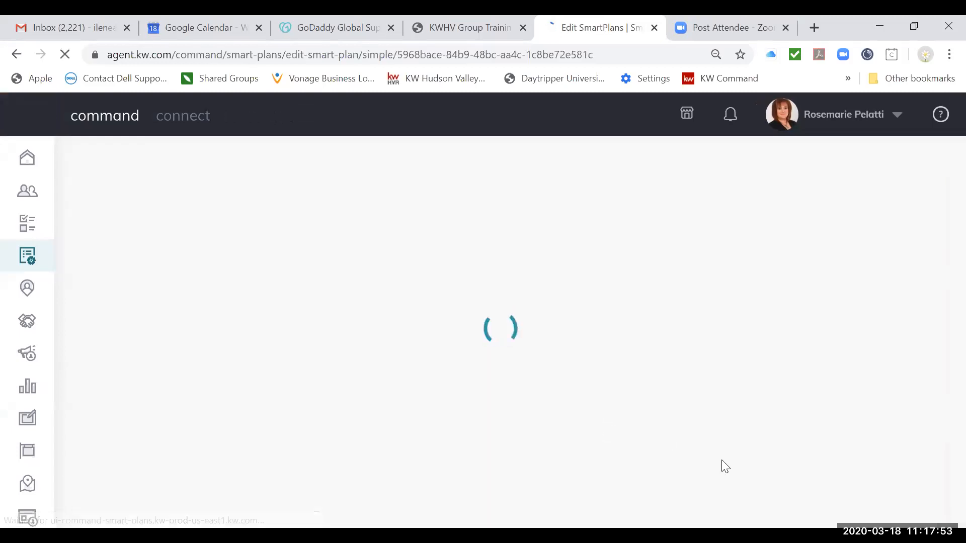
scroll(424, 325, "down", 2)
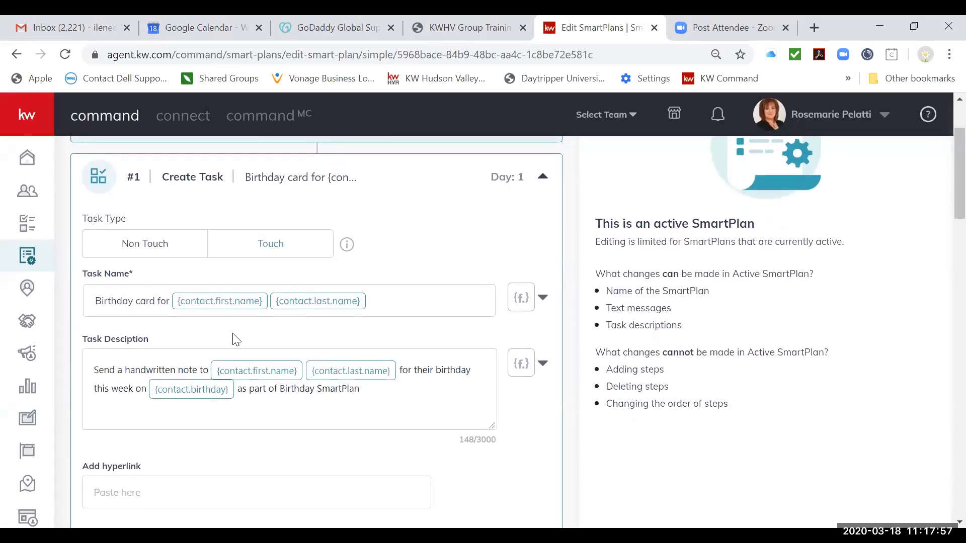
scroll(233, 334, "down", 1)
scroll(233, 334, "up", 1)
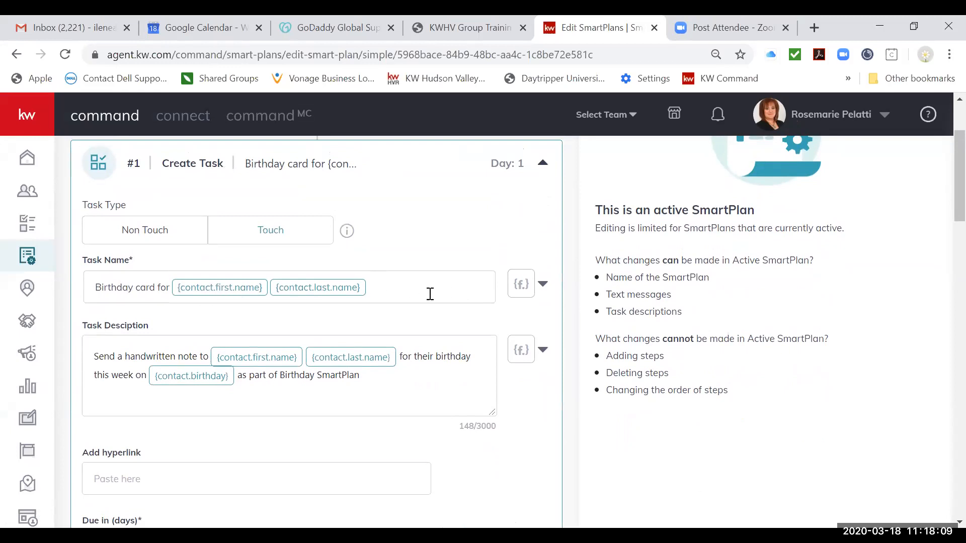
left_click(542, 284)
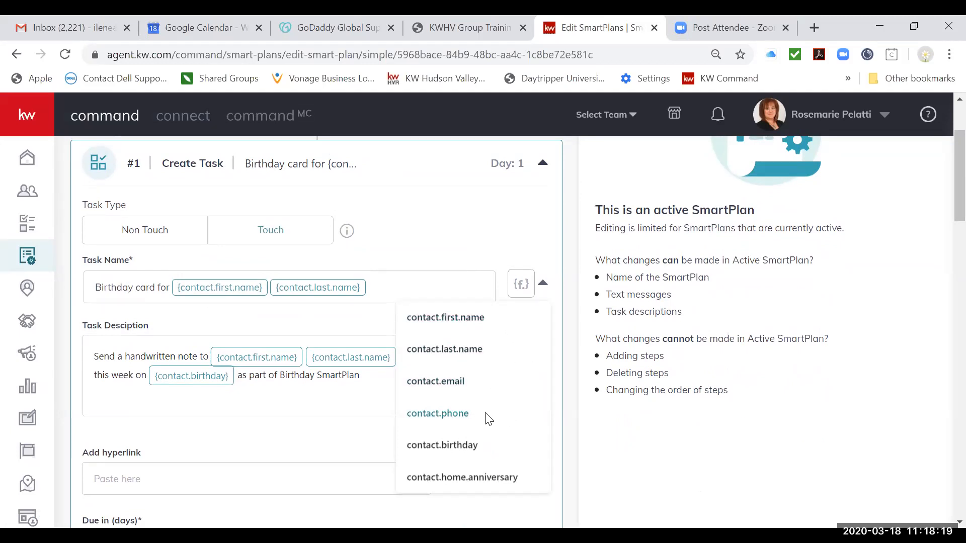
left_click(488, 258)
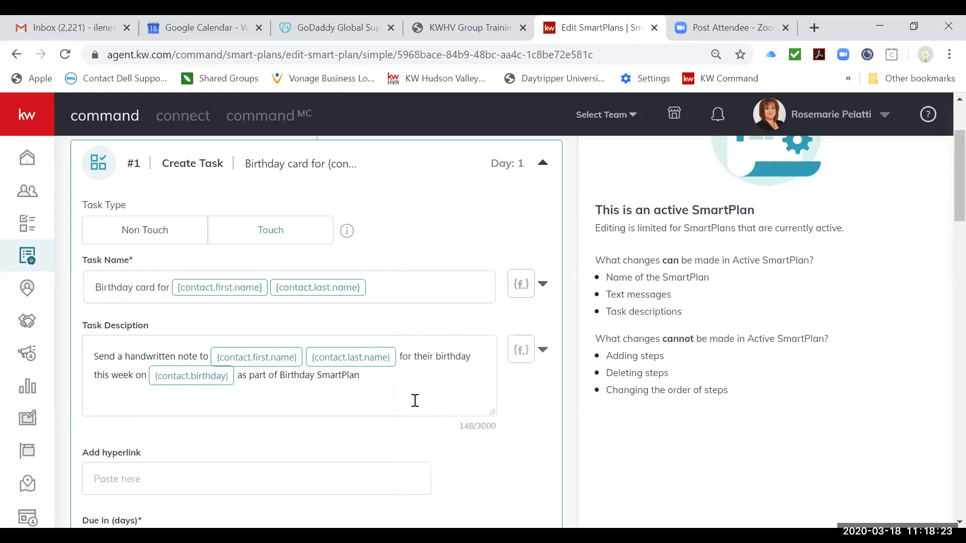
scroll(415, 401, "down", 1)
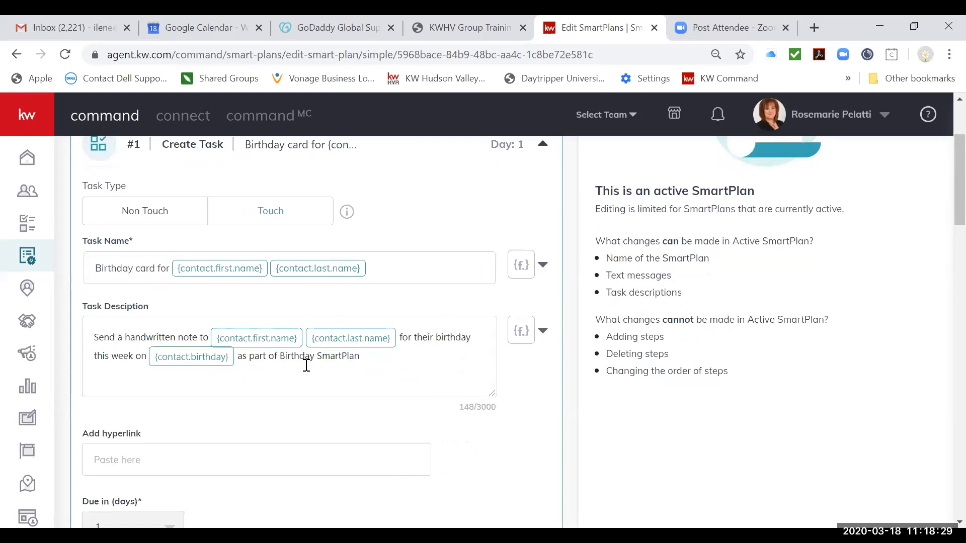
- Change Task #1's description wording from 'handwritten note' to 'card'
left_click(385, 361)
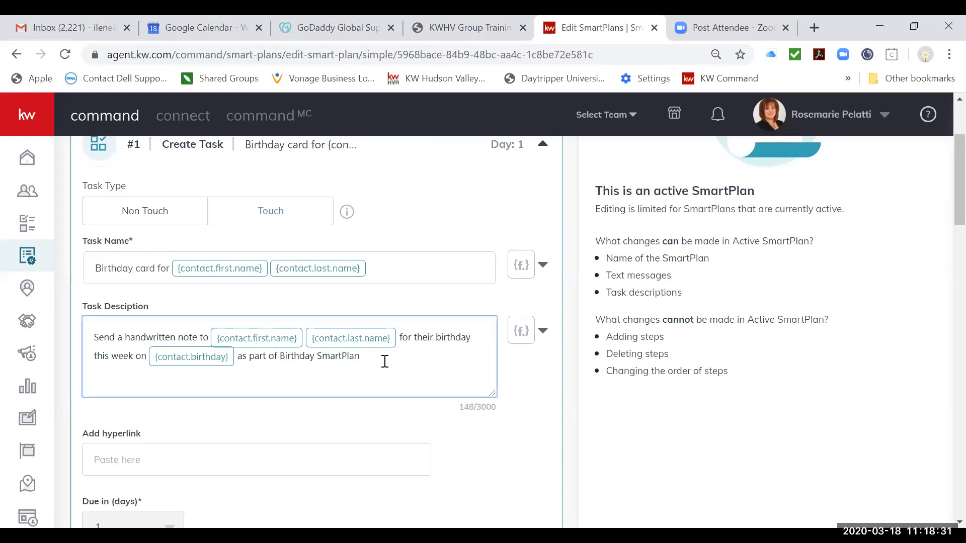
left_click(193, 336)
key("BackSpace")
key("BackSpace")
key("BackSpace")
key("BackSpace")
key("BackSpace")
key("BackSpace")
key("BackSpace")
key("BackSpace")
key("BackSpace")
key("BackSpace")
key("BackSpace")
key("BackSpace")
key("BackSpace")
key("BackSpace")
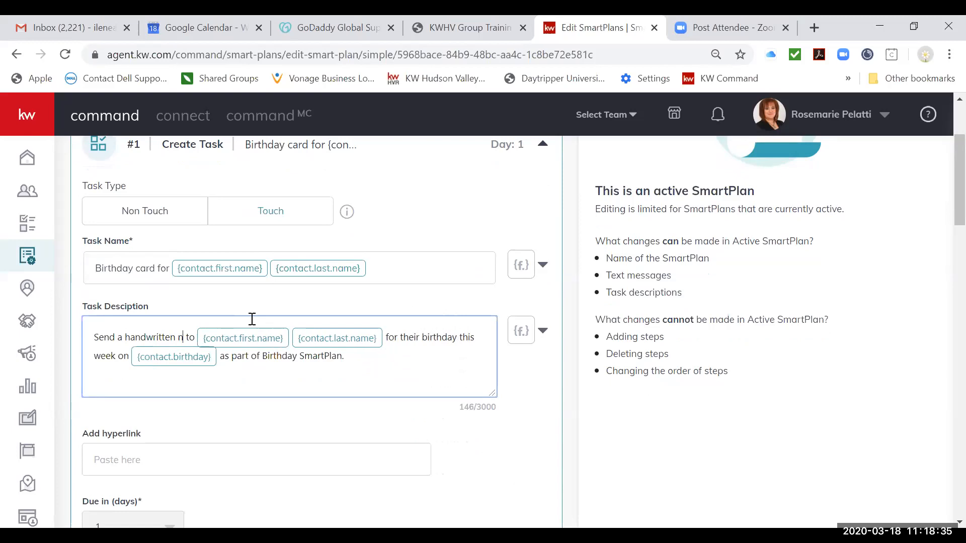
key("BackSpace")
key("BackSpace")
type("card")
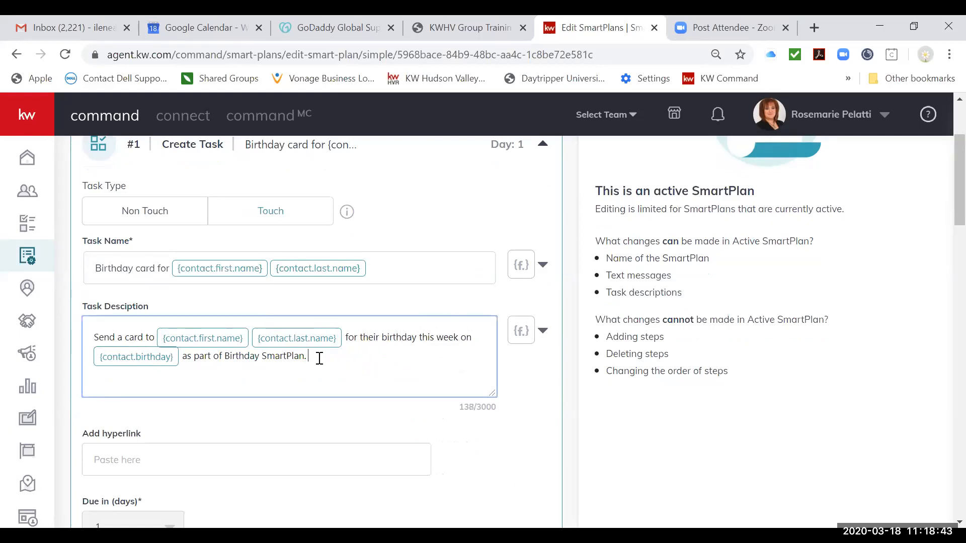
- Review the description's merge fields and save the first task's changes
left_click(542, 333)
scroll(516, 284, "down", 1)
scroll(518, 285, "up", 1)
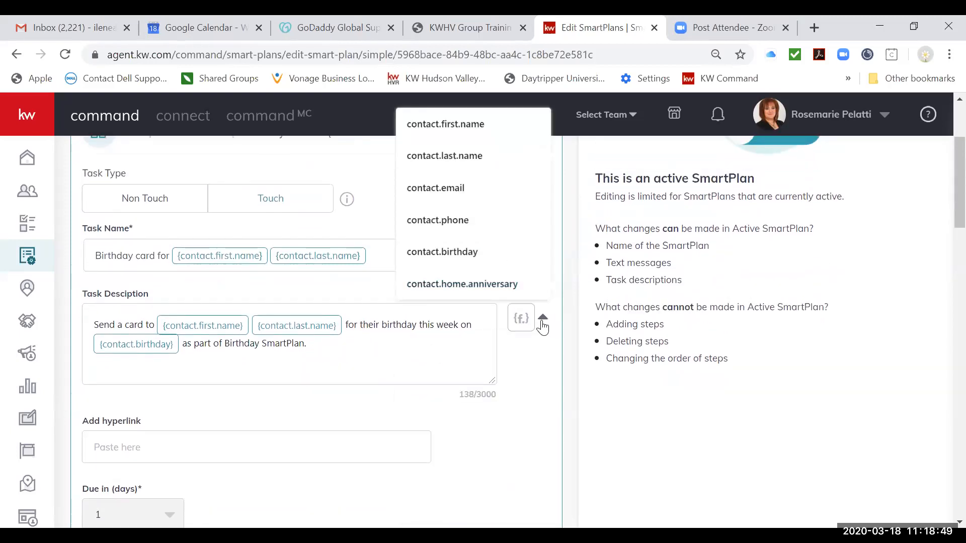
scroll(518, 281, "down", 1)
scroll(518, 276, "up", 1)
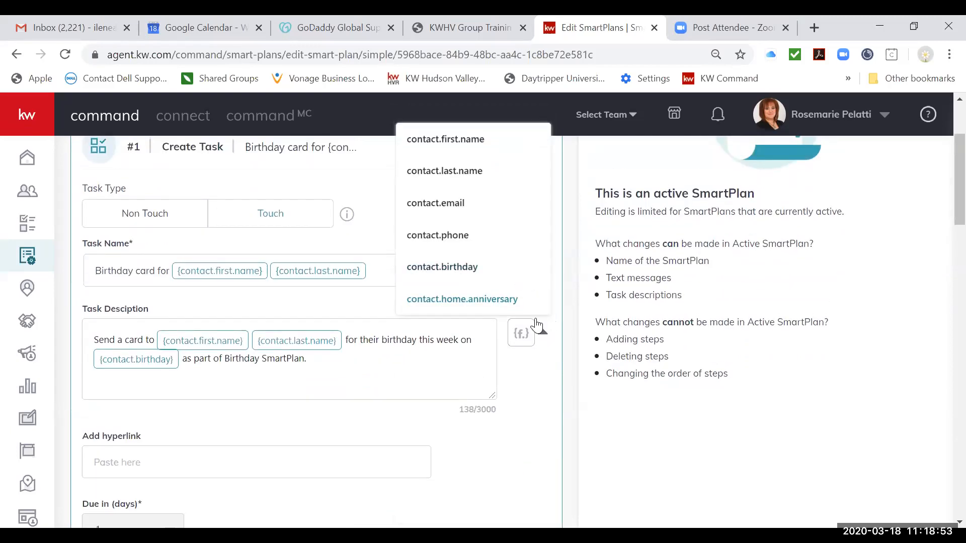
left_click(530, 391)
scroll(520, 406, "down", 1)
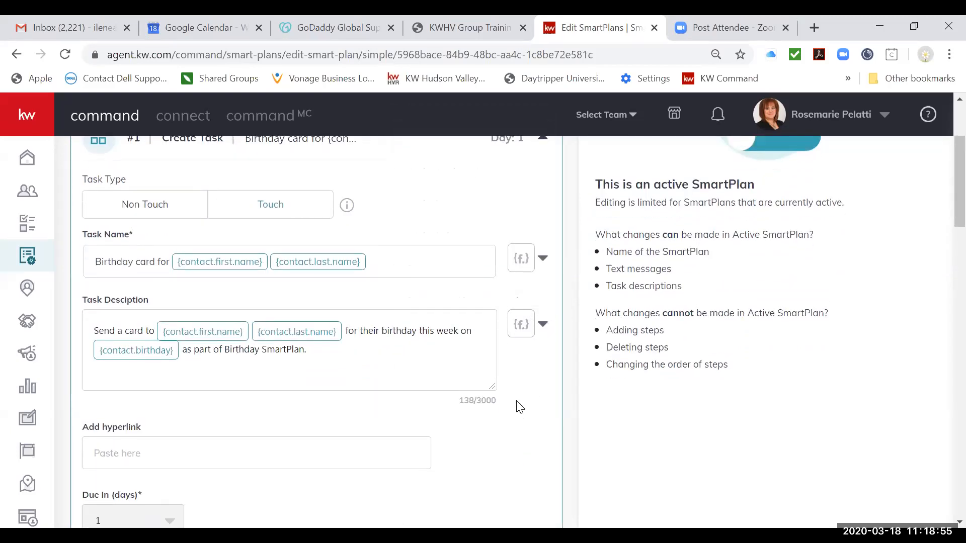
scroll(516, 400, "down", 3)
scroll(518, 406, "down", 1)
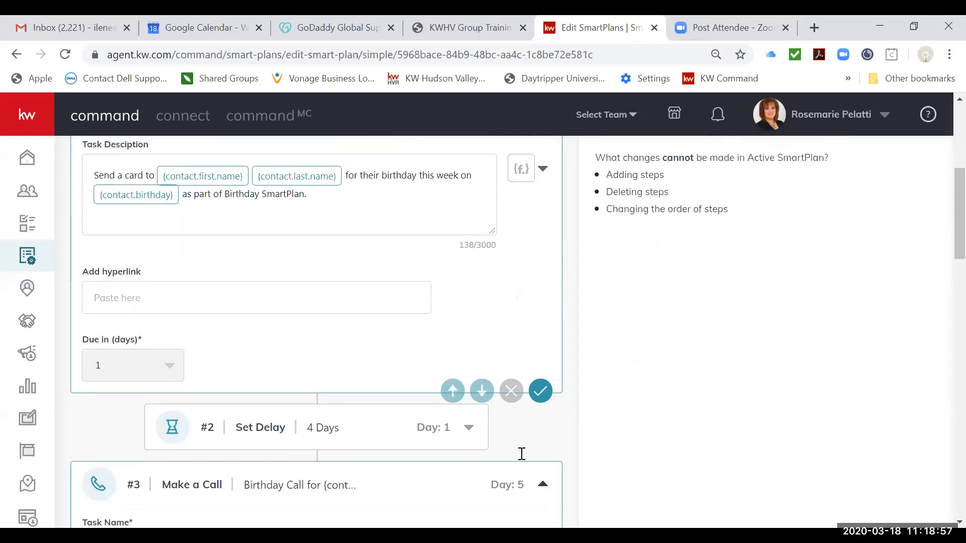
left_click(540, 390)
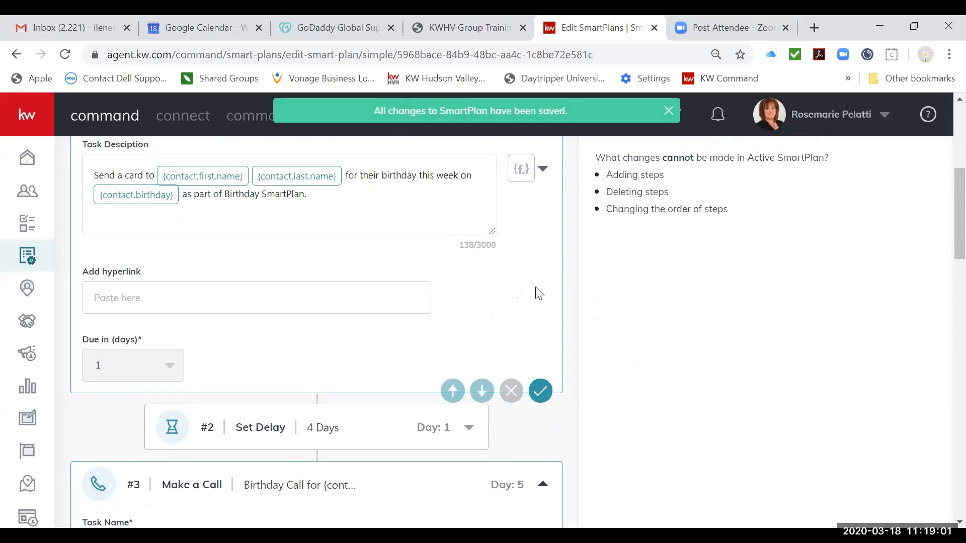
- Replace 'Social' with 'FB' in step #5's task name, making it 'Birthday FB Post for'
scroll(538, 293, "down", 6)
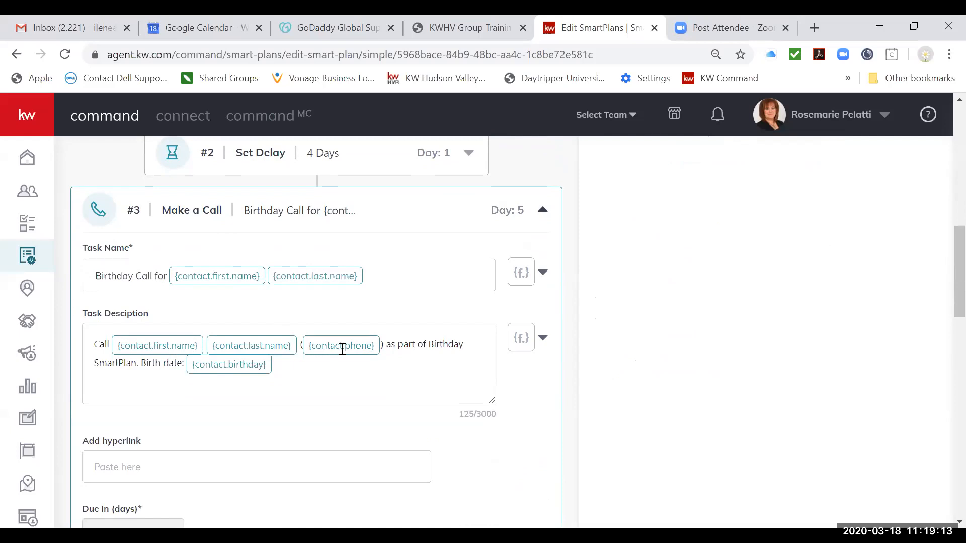
scroll(342, 363, "down", 3)
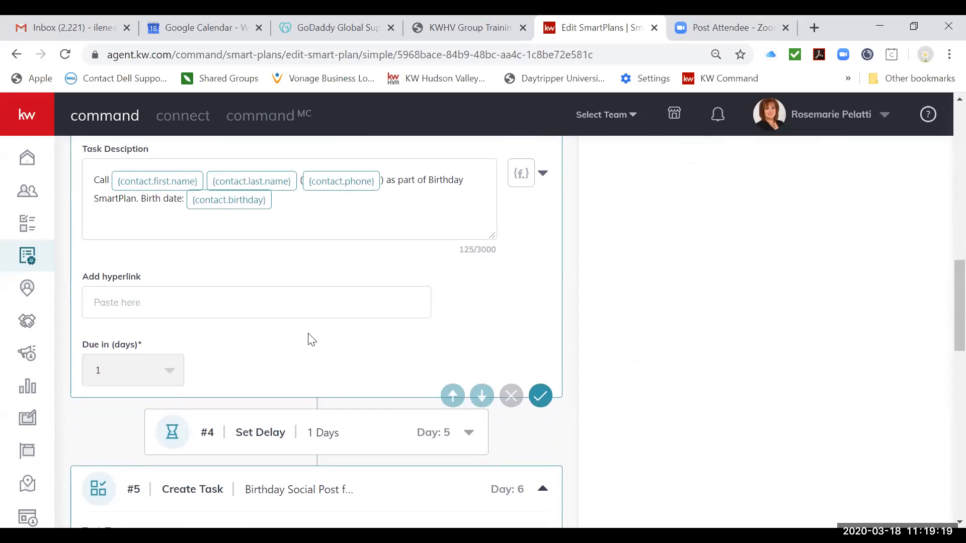
scroll(383, 473, "down", 5)
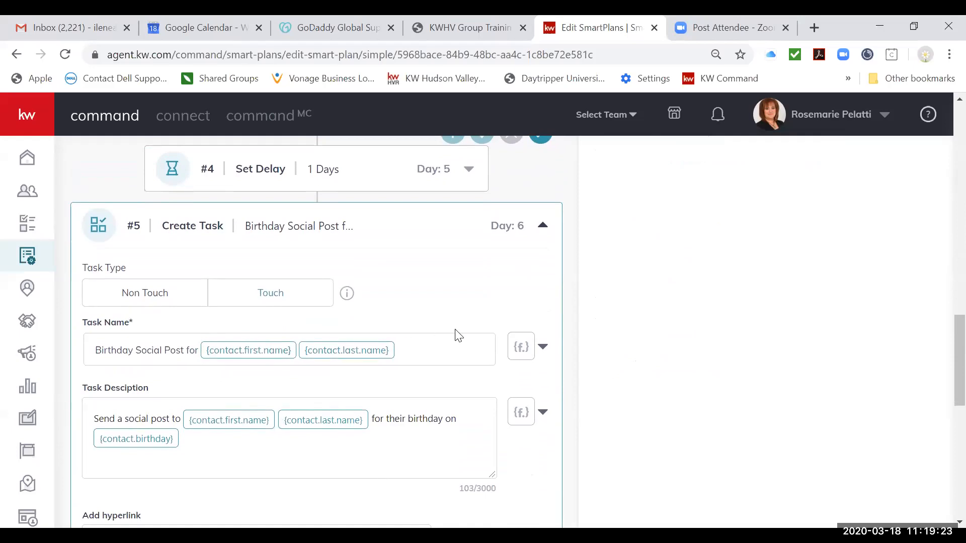
left_click(135, 350)
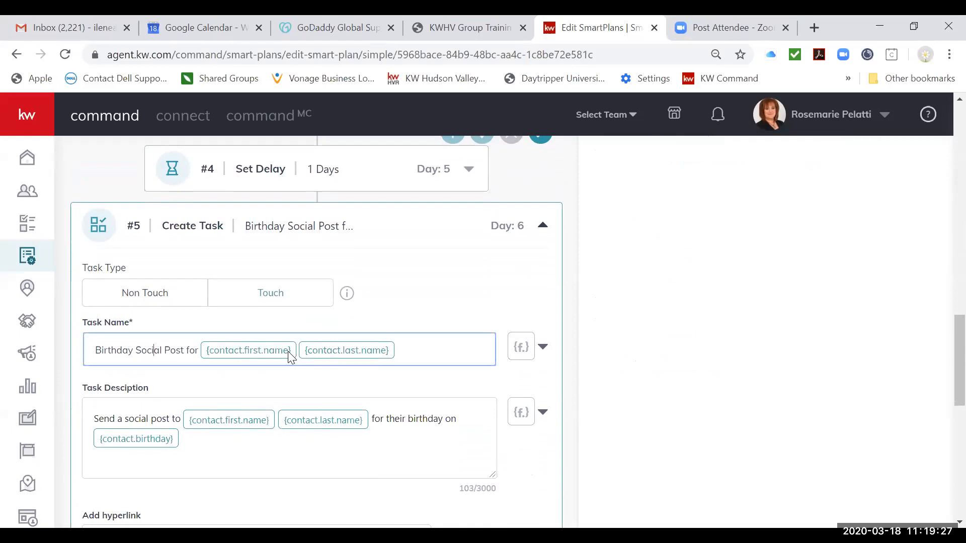
type("FB")
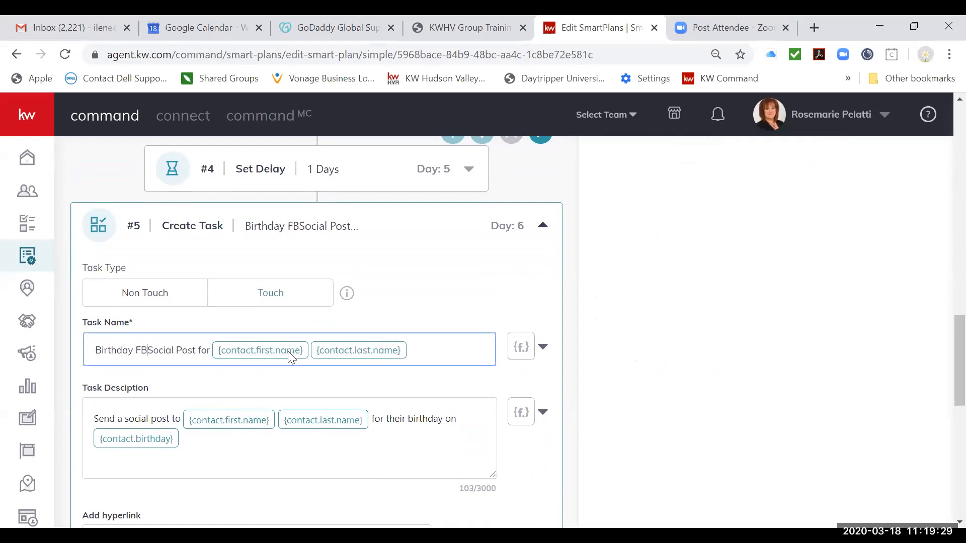
key("Delete")
key("Delete")
key("Delete")
key("Delete")
key("Delete")
key("Delete")
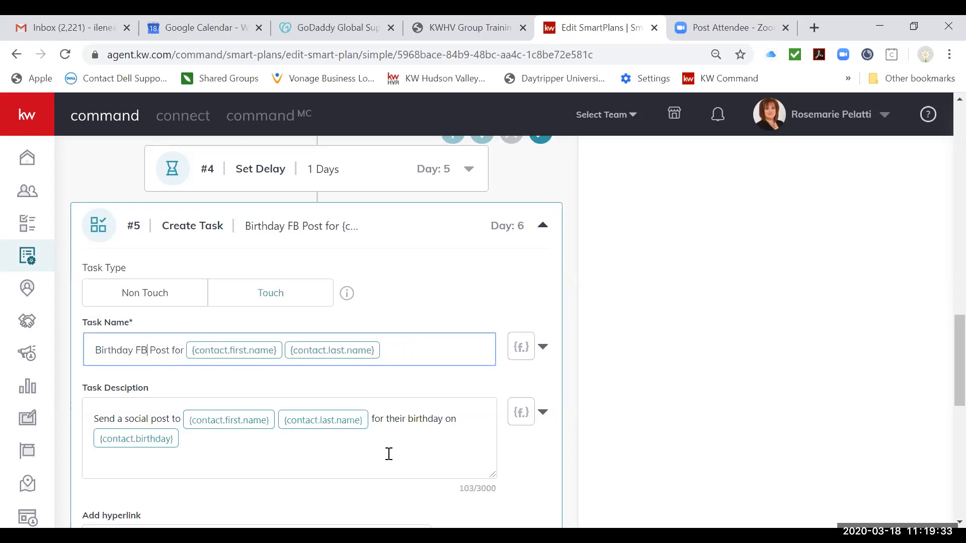
- Check the social post description's merge fields, then start editing step #6's birthday text
scroll(389, 454, "down", 2)
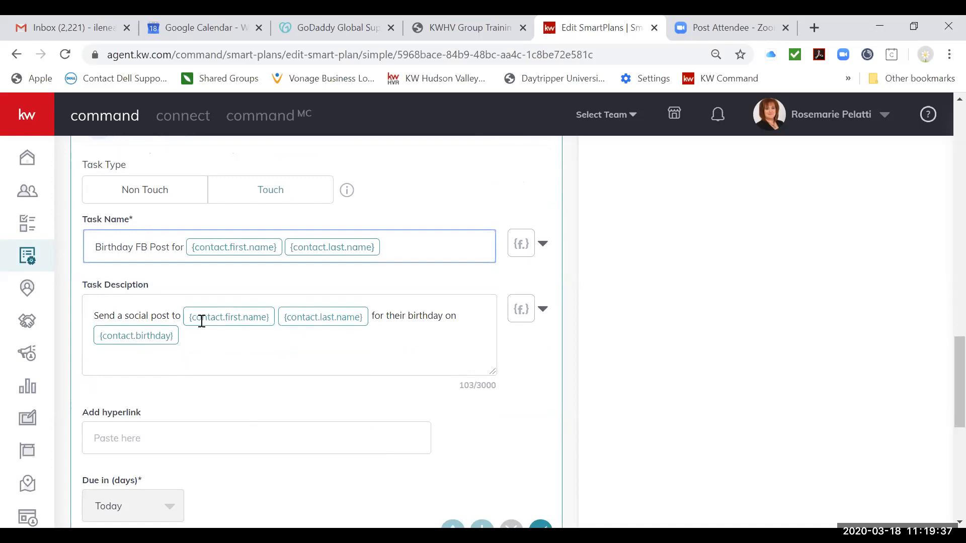
left_click(543, 308)
scroll(511, 451, "down", 1)
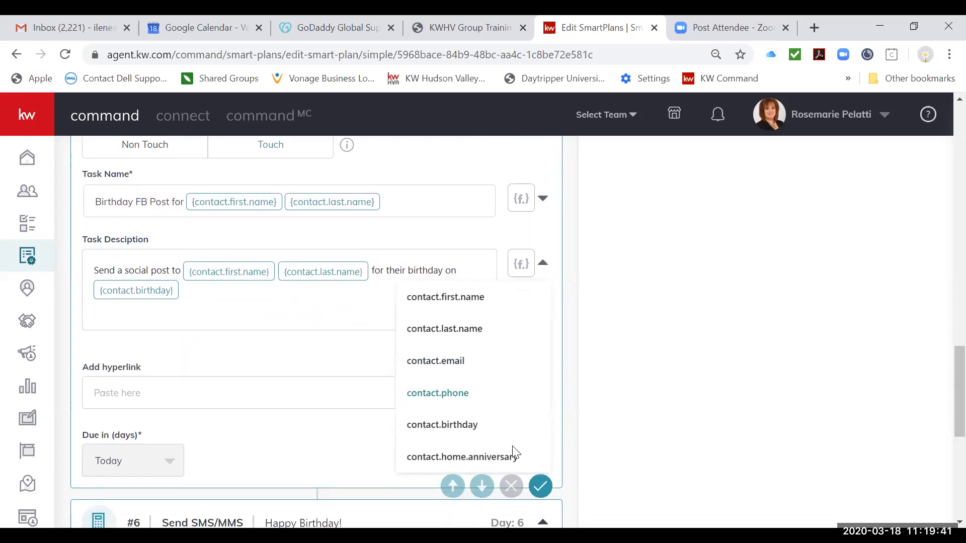
left_click(544, 294)
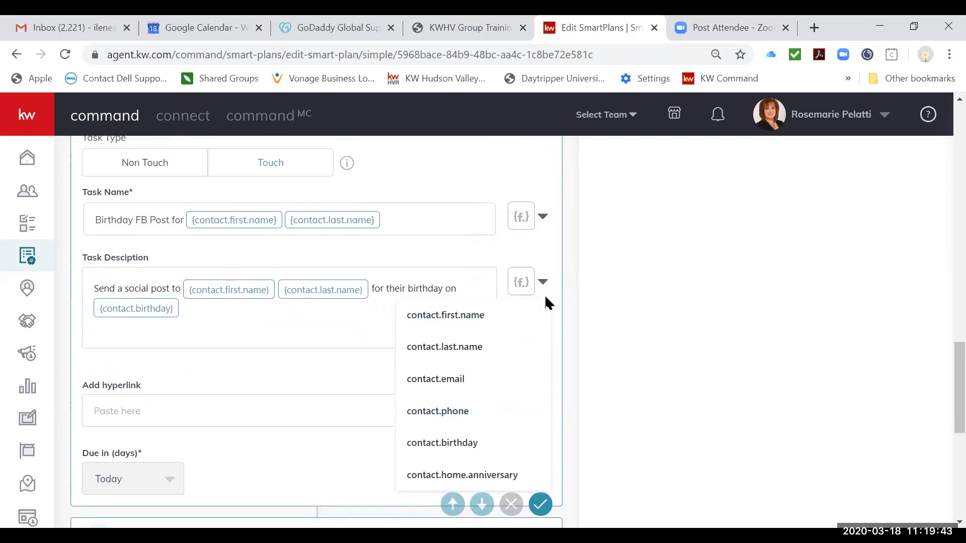
scroll(265, 449, "down", 2)
scroll(265, 449, "down", 3)
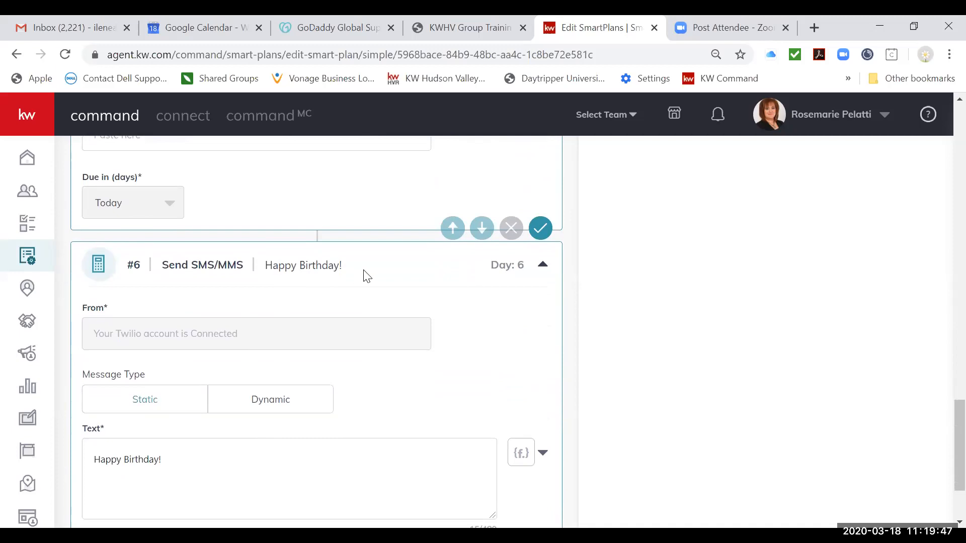
scroll(443, 339, "down", 2)
scroll(444, 340, "down", 1)
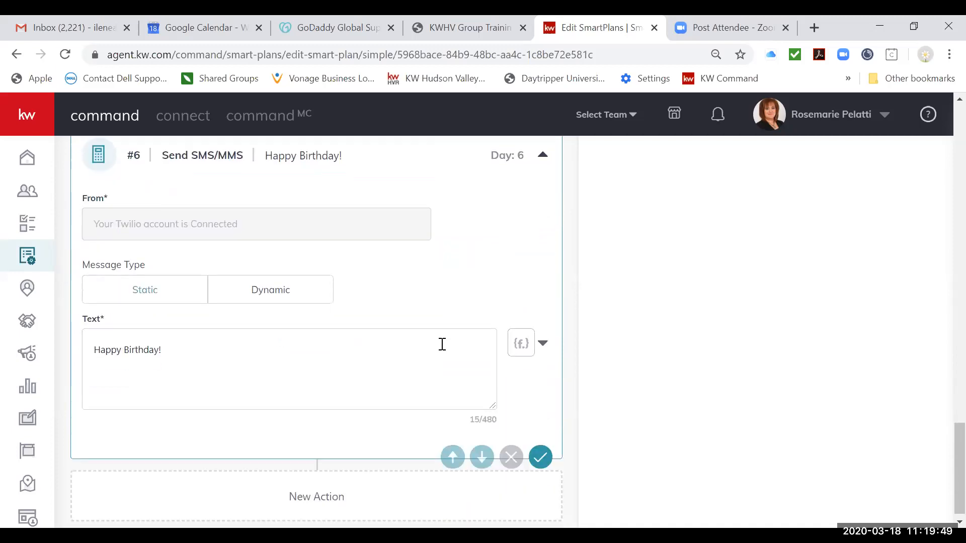
left_click(442, 344)
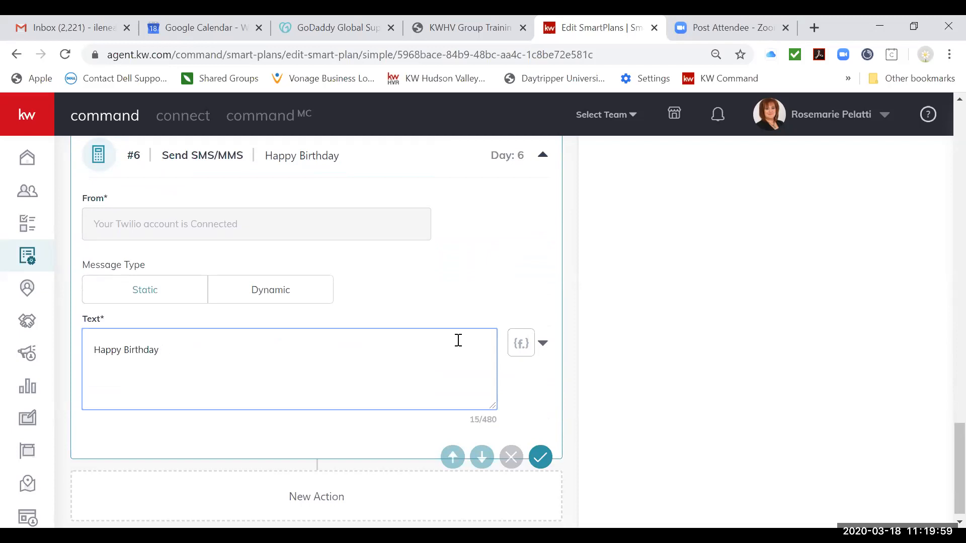
- Insert the contact.first.name merge field into the step #6 birthday text message
left_click(546, 353)
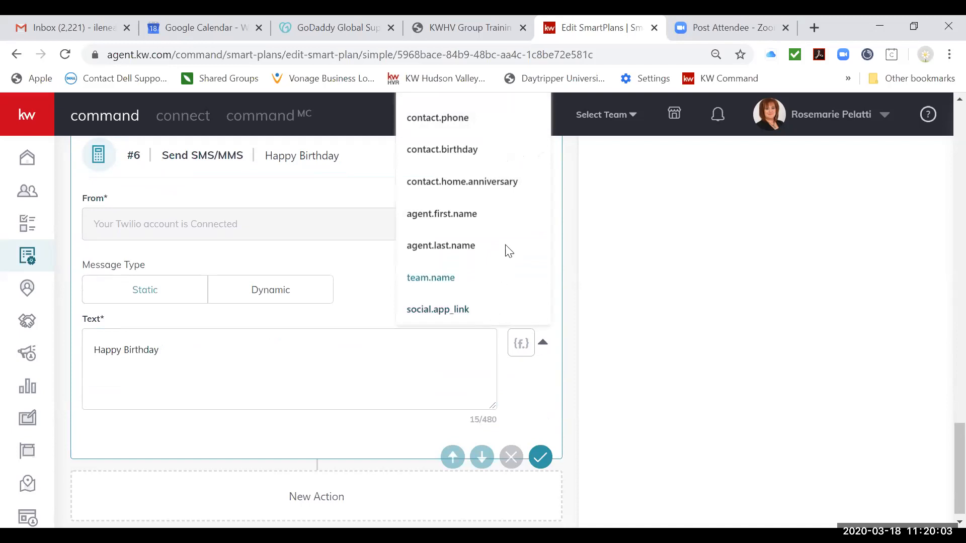
scroll(508, 204, "up", 1)
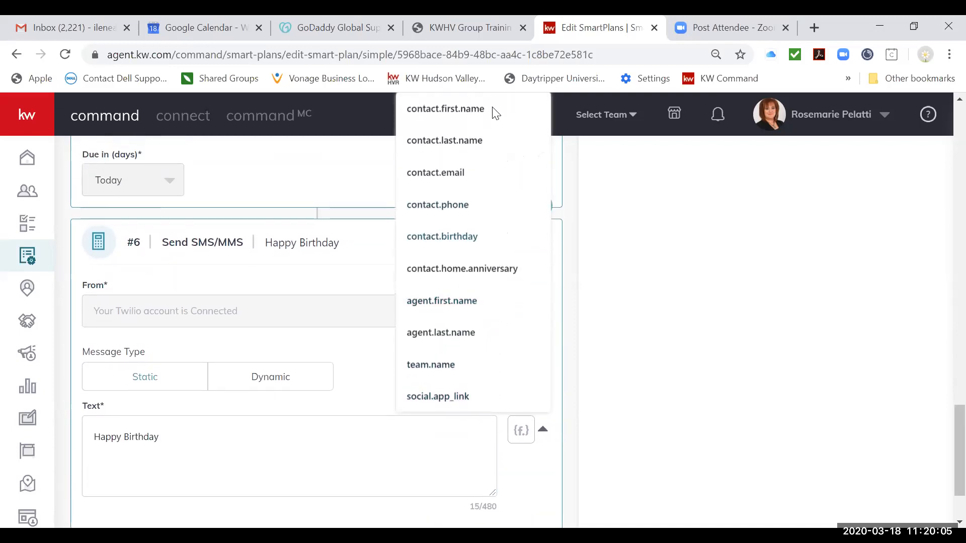
left_click(491, 107)
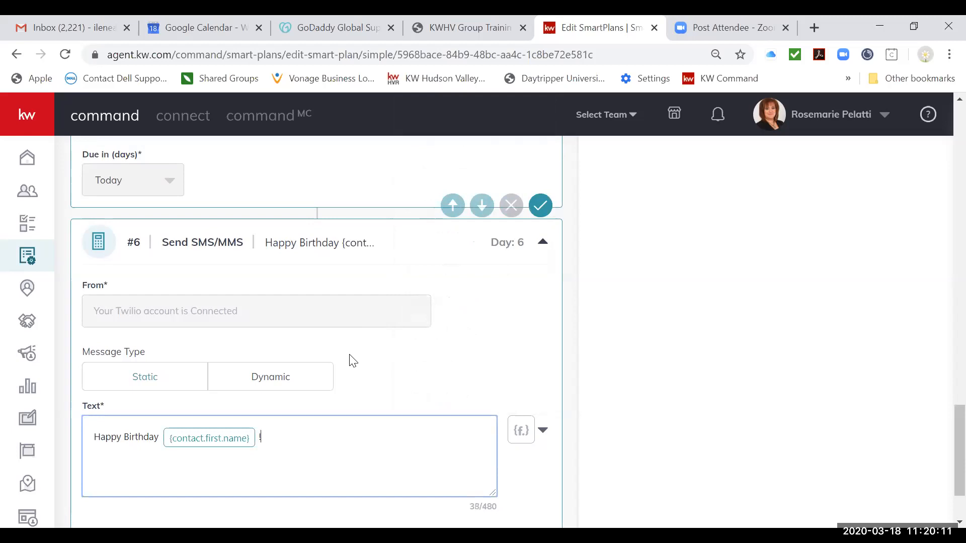
- Finish the message with the agent's name, Keller Williams team sign-off and 'hope you have a great' wish, then save
type("This is Rosemarie for")
key("BackSpace")
key("BackSpace")
key("BackSpace")
type("rom The Pelatti Team at Keller Will")
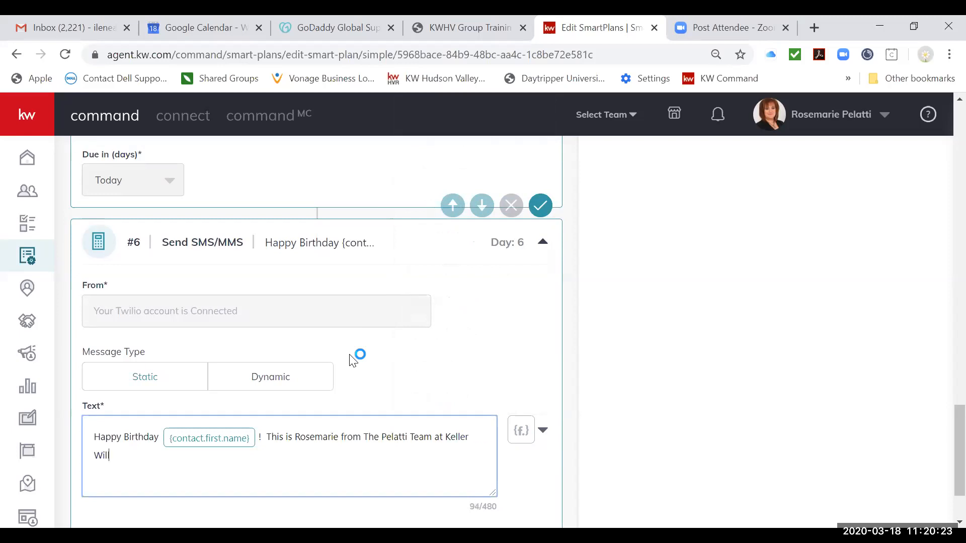
type("iams.  I ho")
key("BackSpace")
key("BackSpace")
type("hope you have a grat")
key("BackSpace")
key("BackSpace")
key("BackSpace")
type("eat day.")
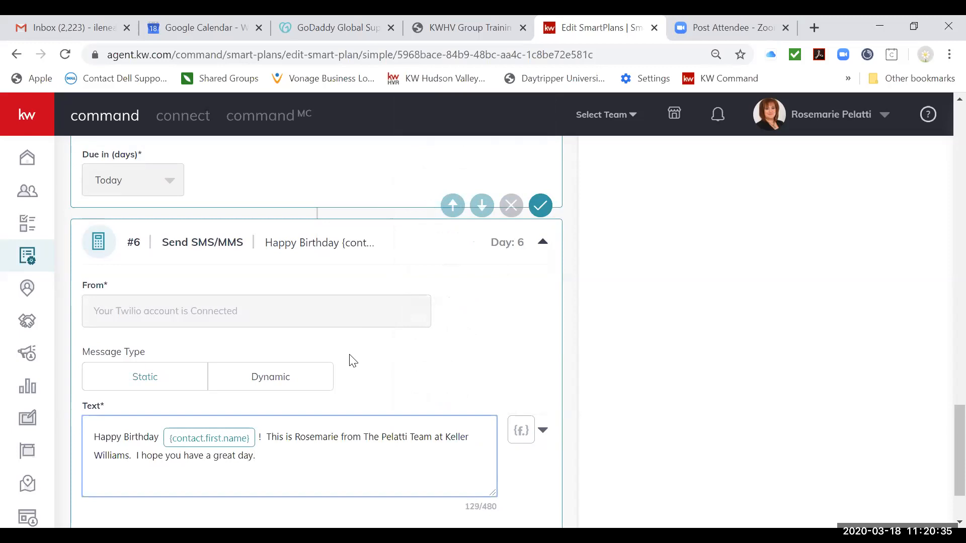
scroll(411, 362, "down", 2)
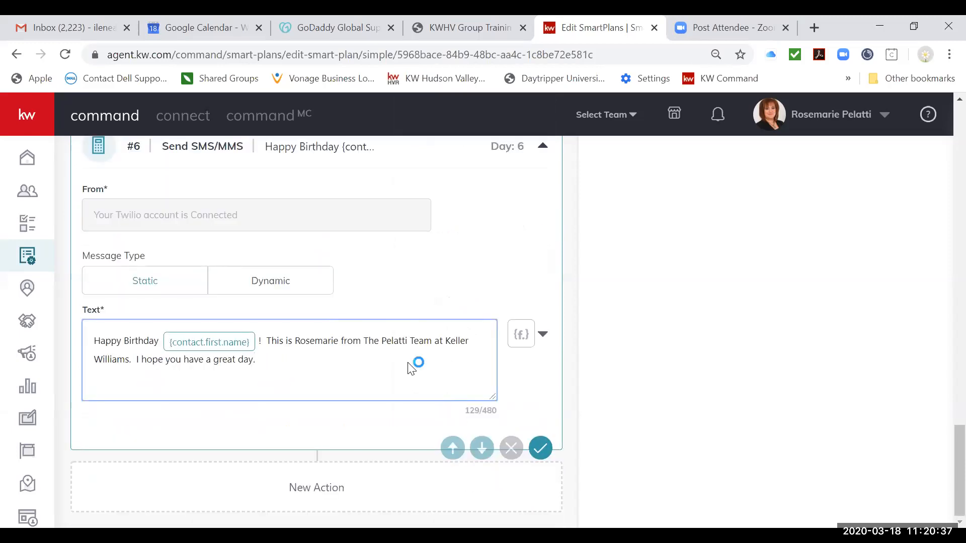
left_click(543, 453)
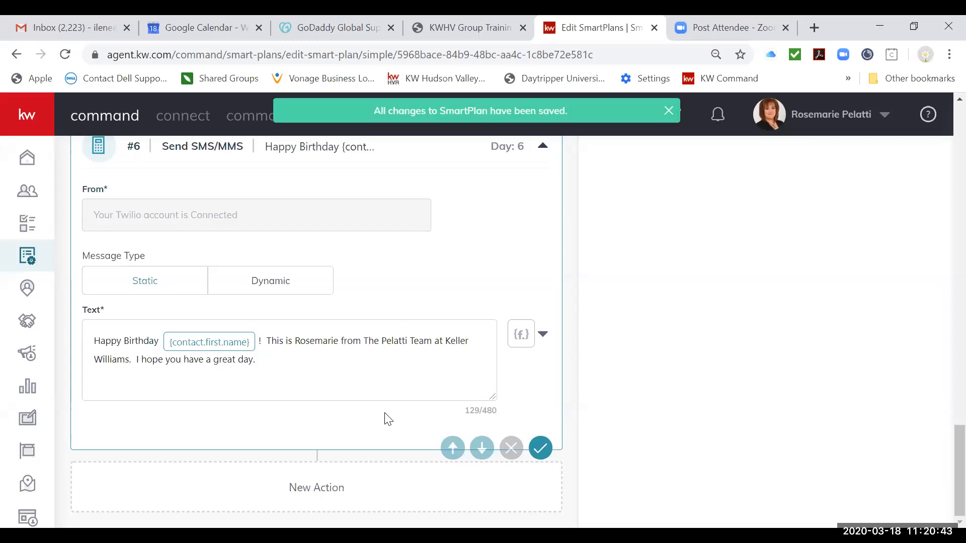
scroll(387, 418, "up", 15)
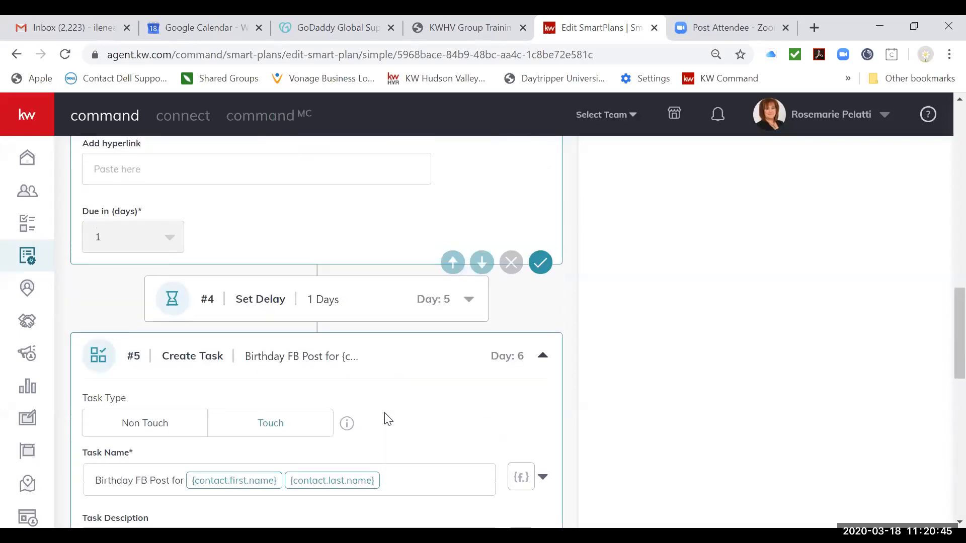
scroll(388, 418, "up", 5)
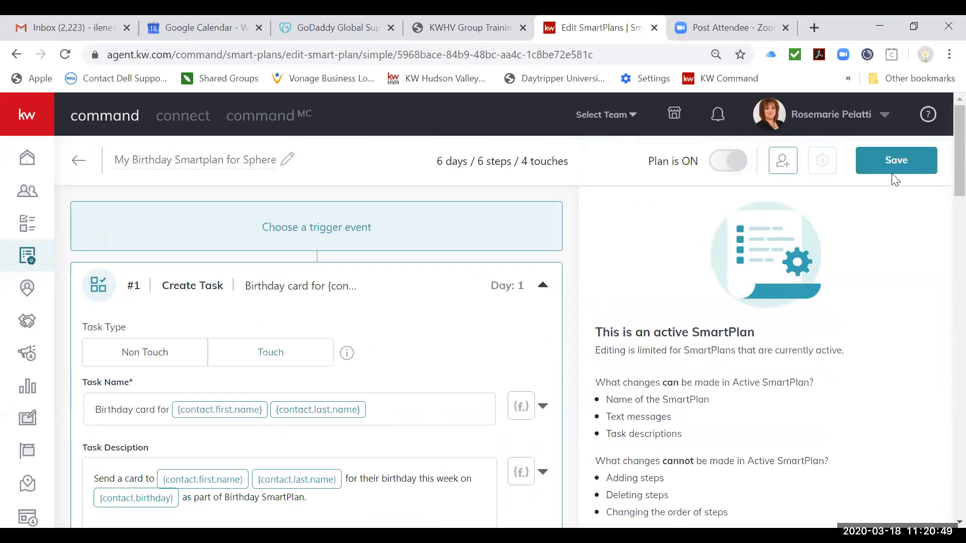
- Save My Birthday Smartplan for Sphere and begin adding contacts to it from My SmartPlans
left_click(902, 166)
left_click(80, 170)
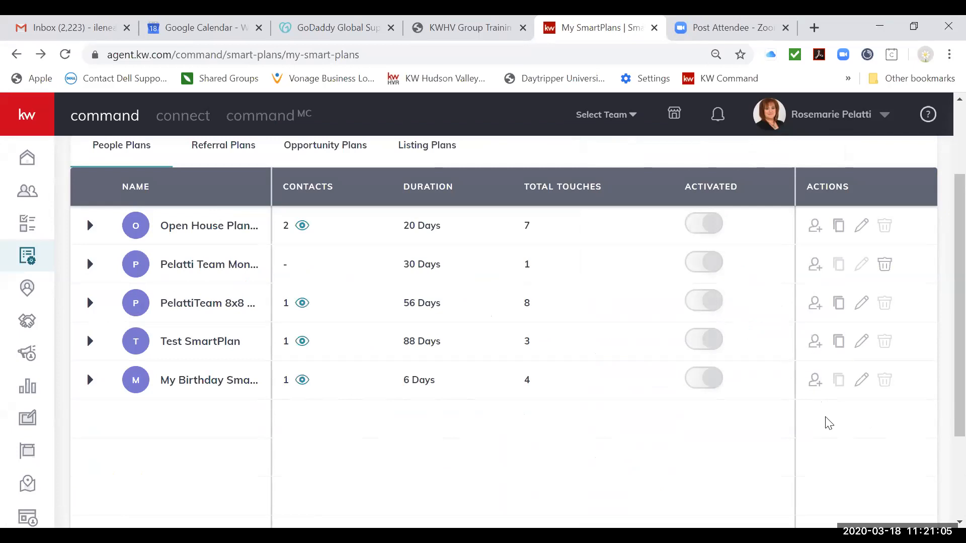
left_click(816, 386)
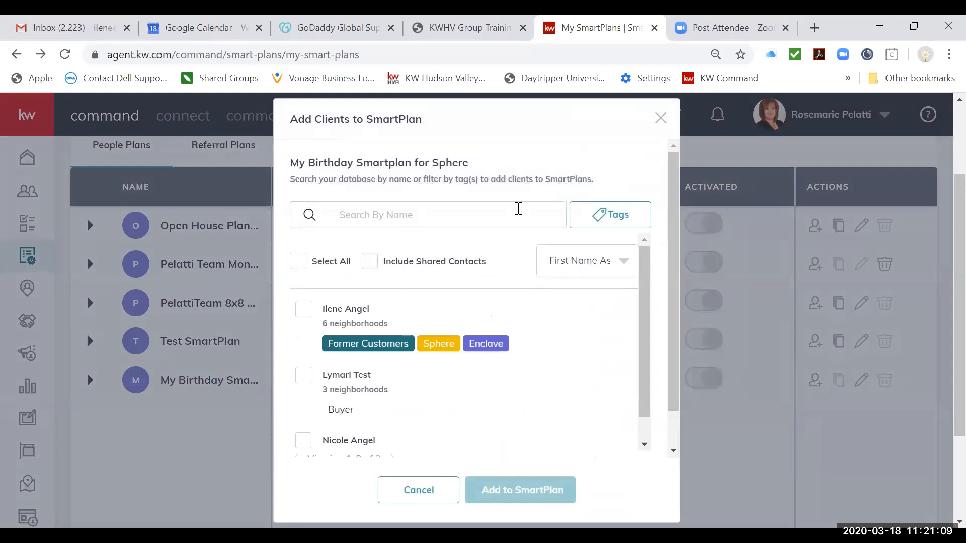
left_click(519, 208)
left_click(341, 381)
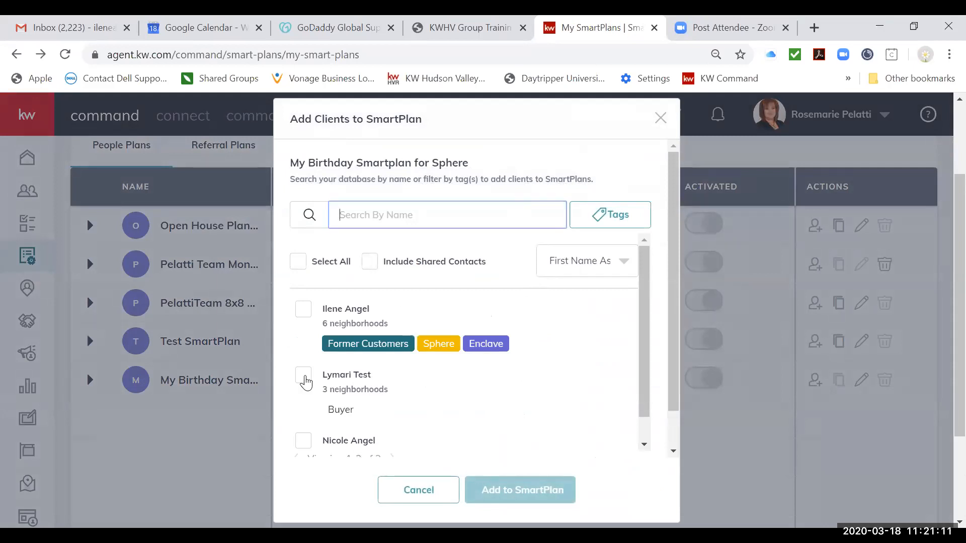
- Select all three contacts and confirm subscribing them to the birthday plan
scroll(481, 410, "down", 1)
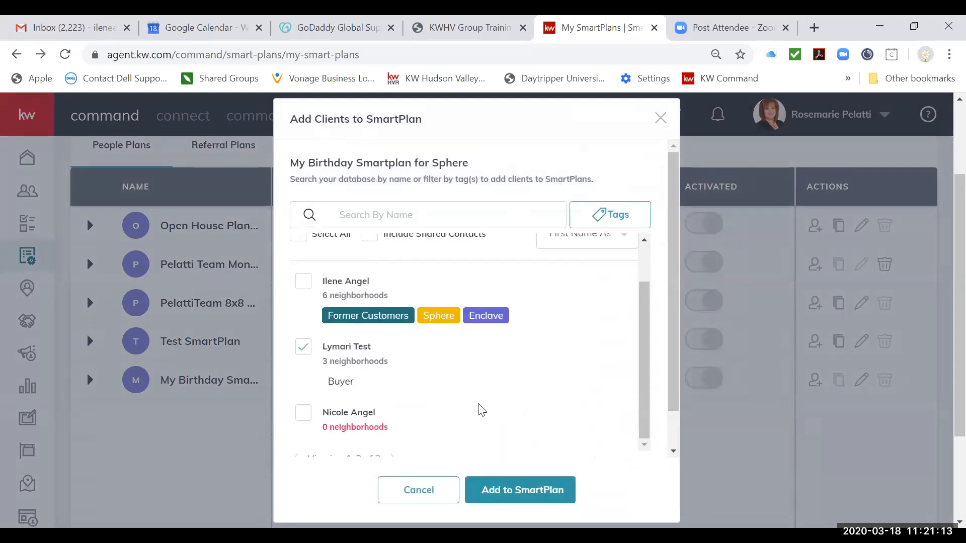
scroll(481, 410, "down", 1)
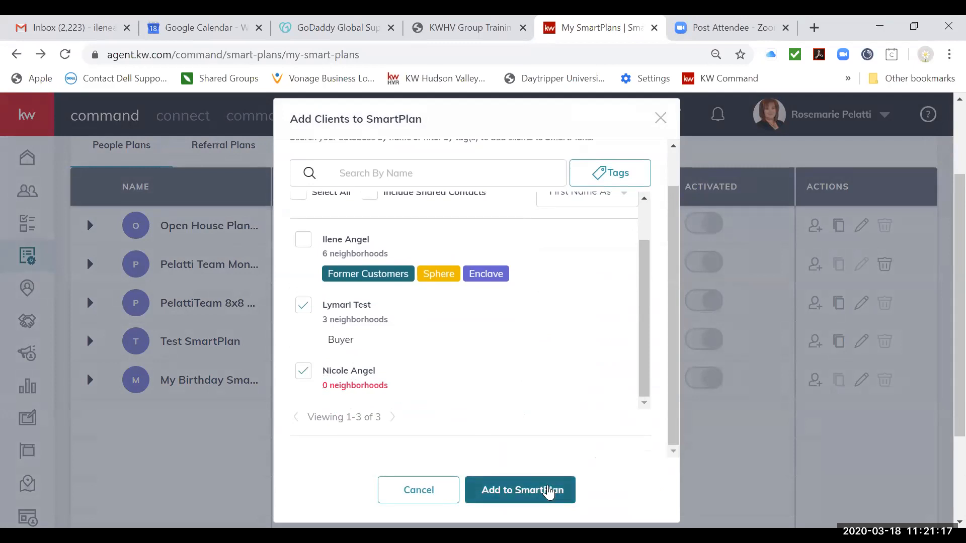
scroll(564, 373, "up", 1)
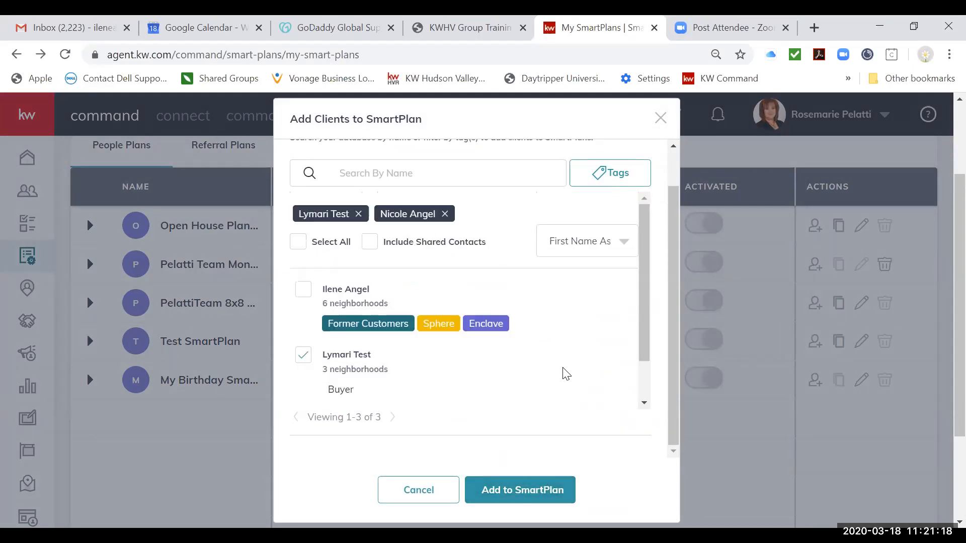
left_click(299, 244)
scroll(575, 400, "down", 1)
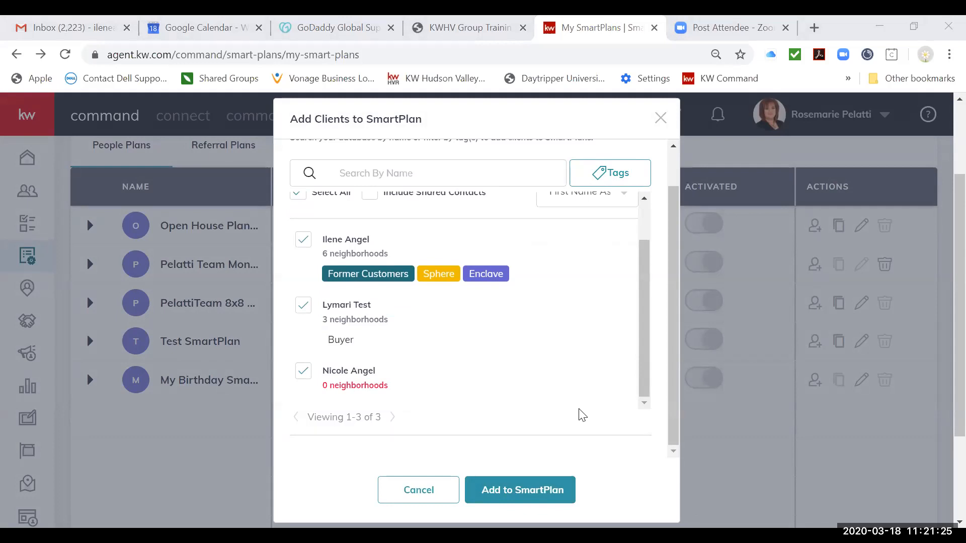
left_click(541, 489)
left_click(537, 487)
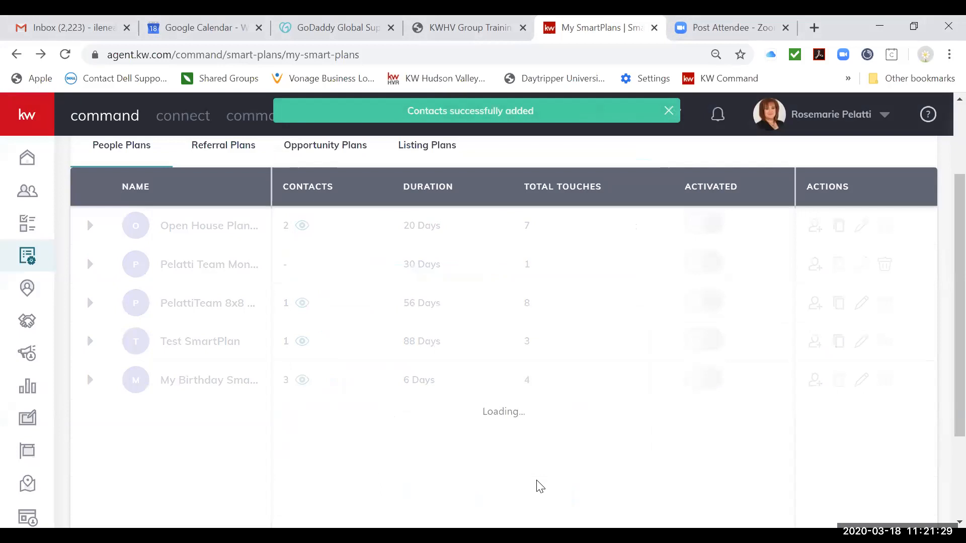
scroll(552, 353, "up", 3)
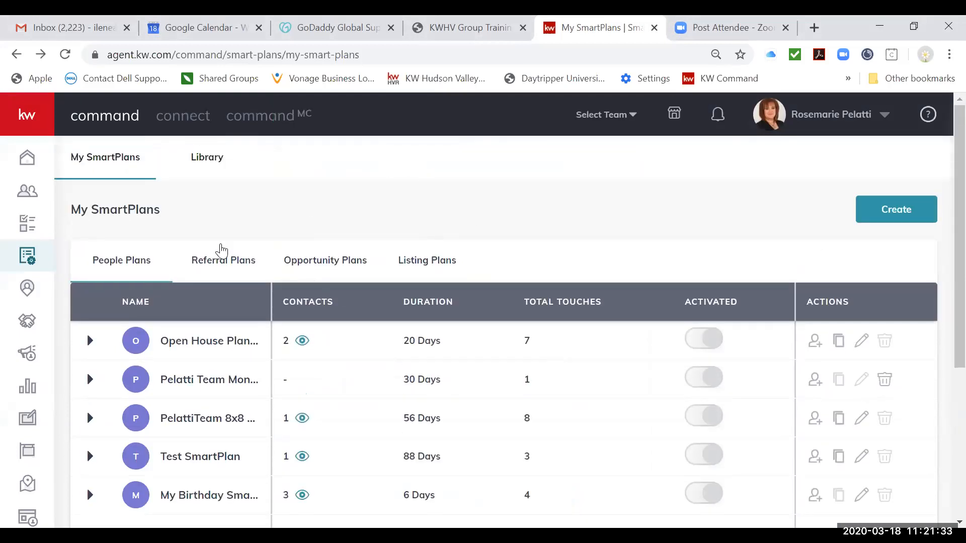
left_click(27, 191)
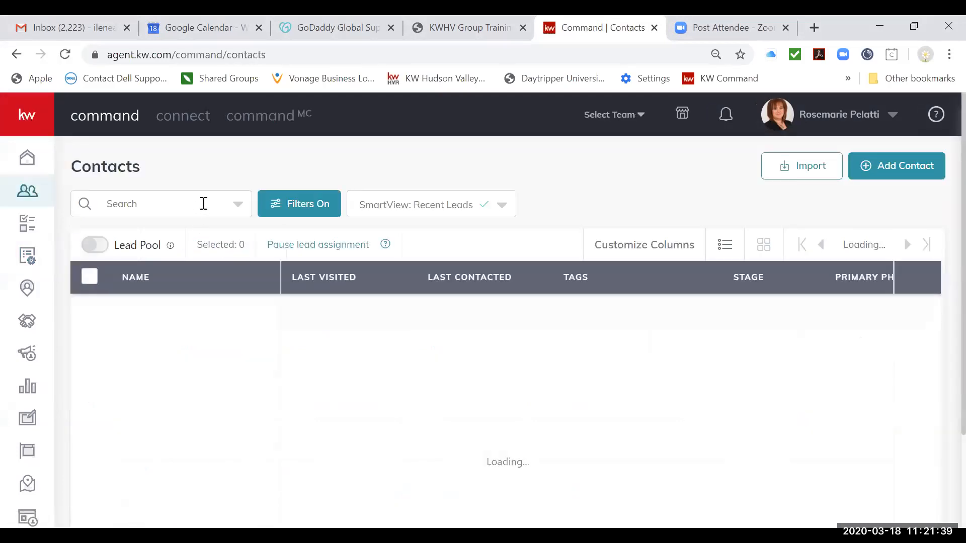
- Show the All Contacts view filtered by the Sphere custom tag, 172 contacts
left_click(401, 218)
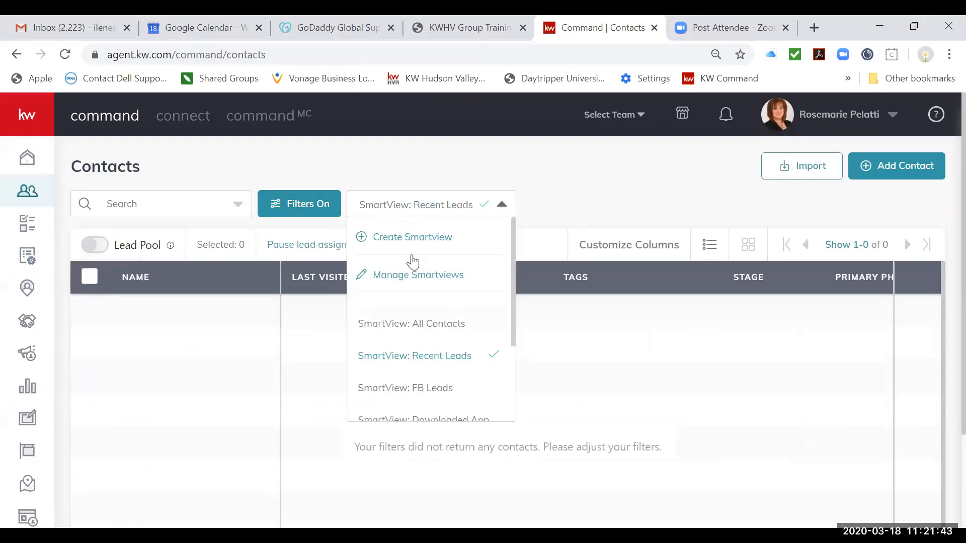
left_click(428, 335)
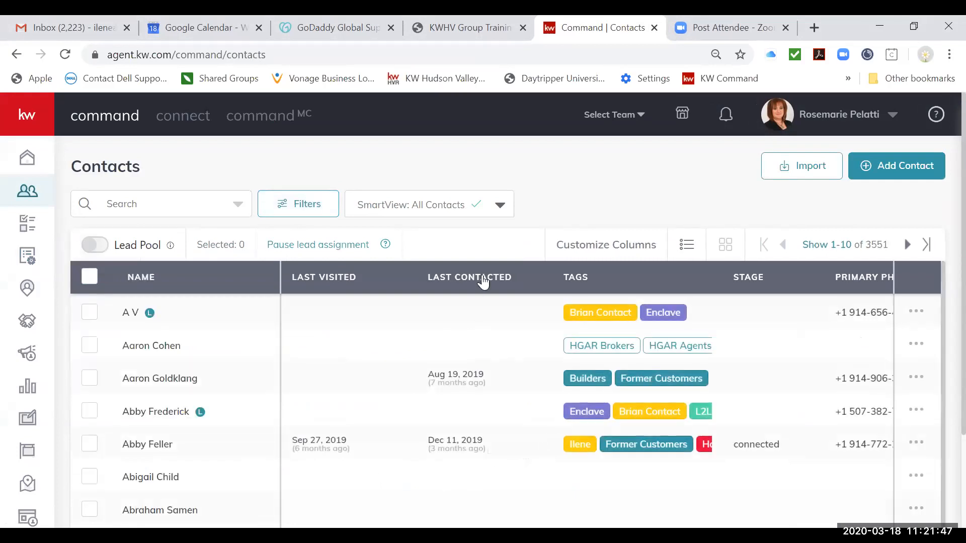
left_click(331, 211)
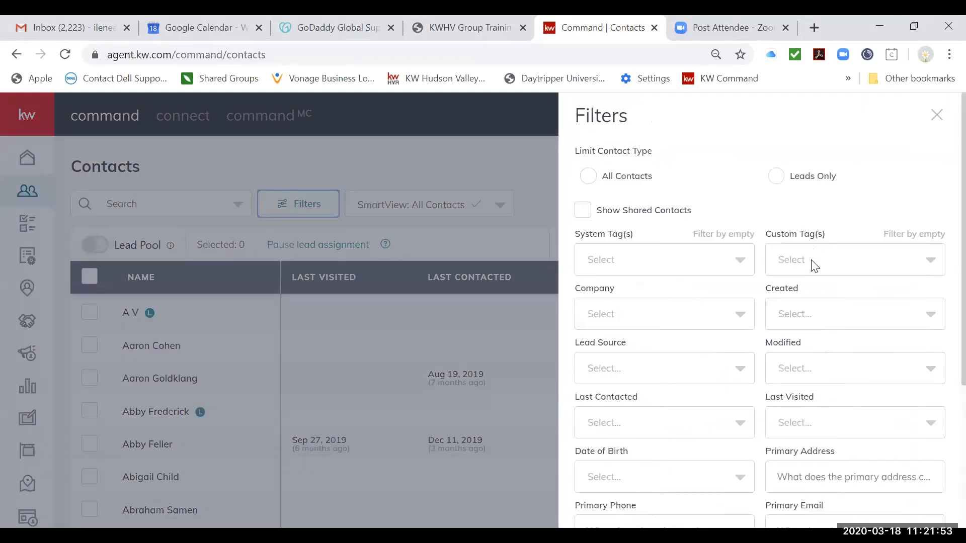
left_click(814, 265)
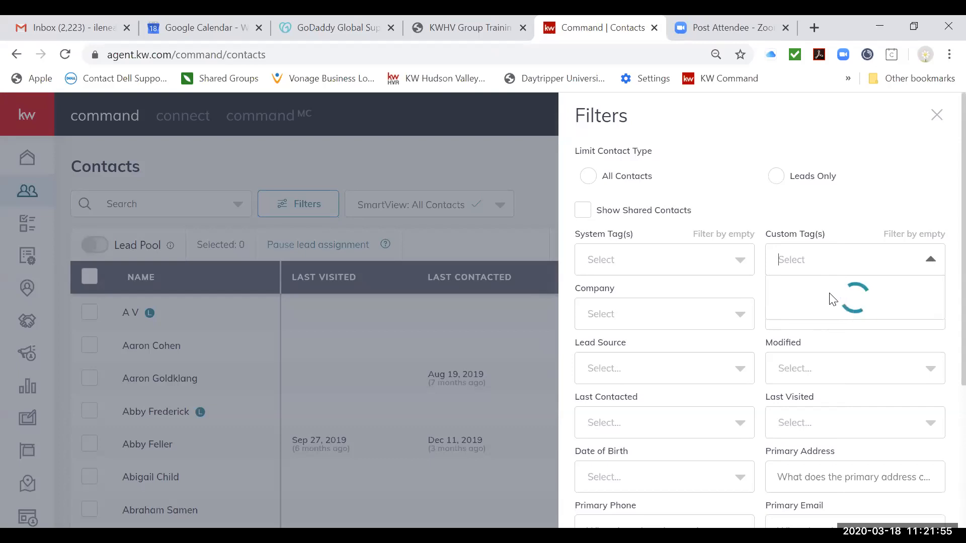
scroll(901, 334, "down", 10)
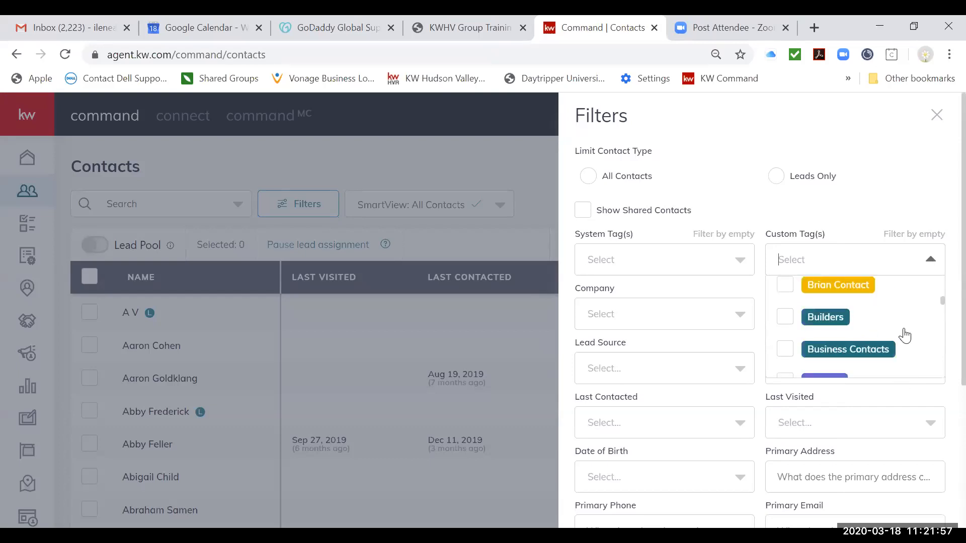
scroll(904, 335, "down", 8)
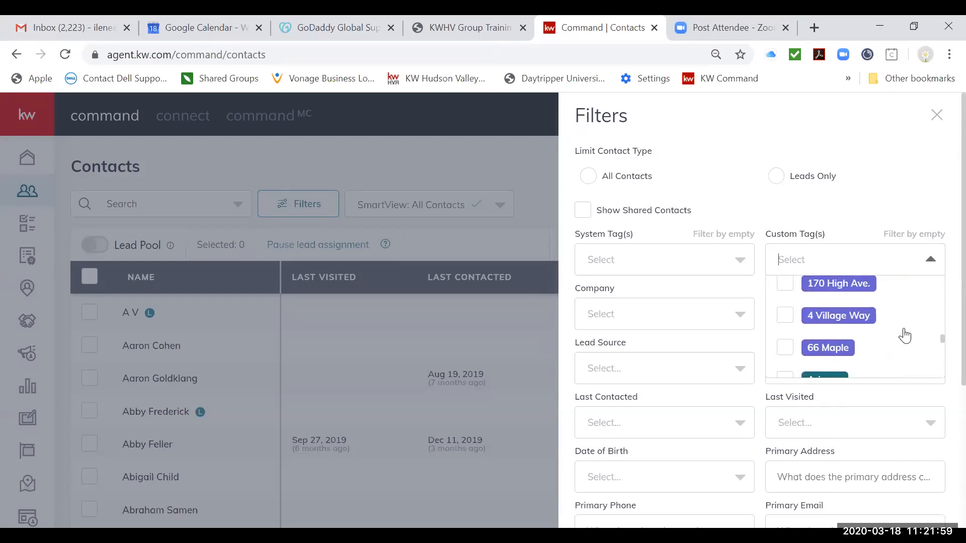
scroll(904, 336, "down", 10)
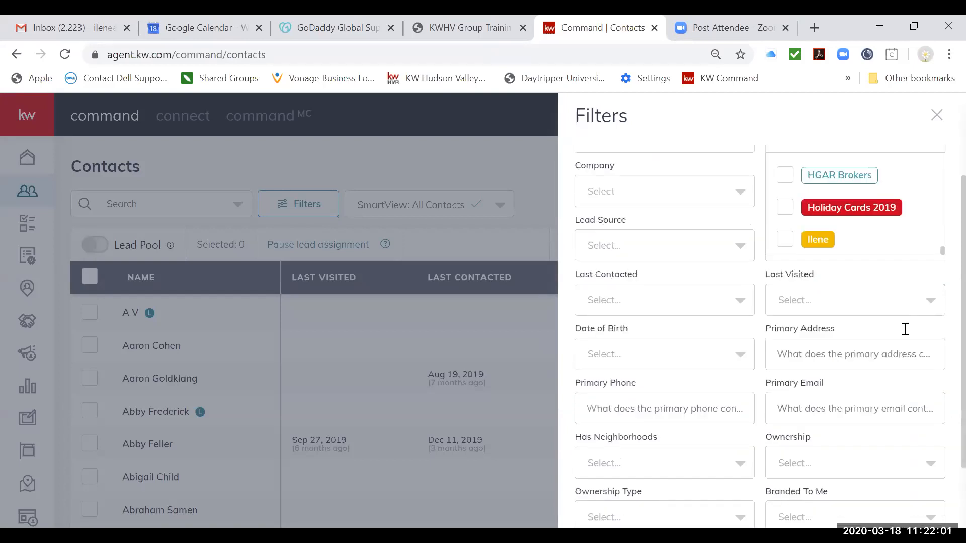
scroll(885, 228, "down", 10)
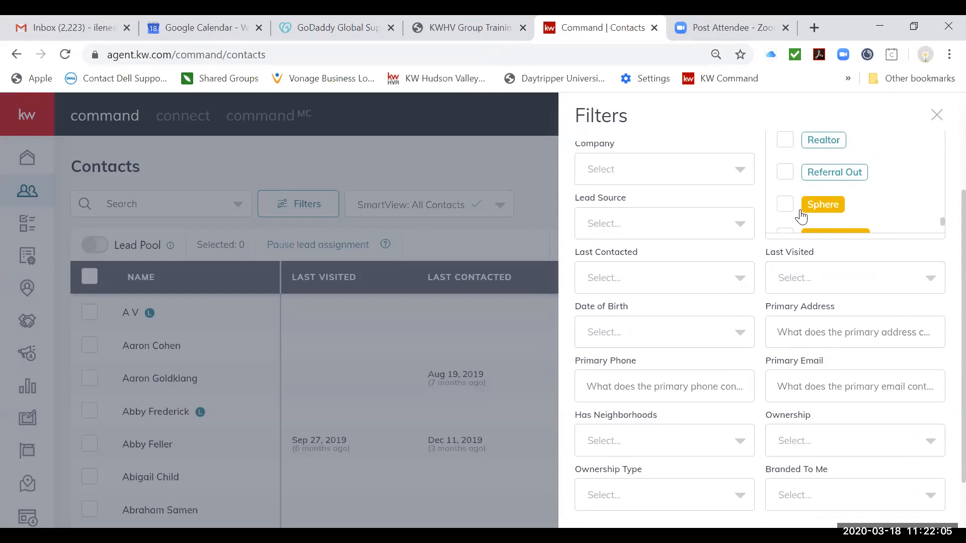
scroll(852, 436, "down", 3)
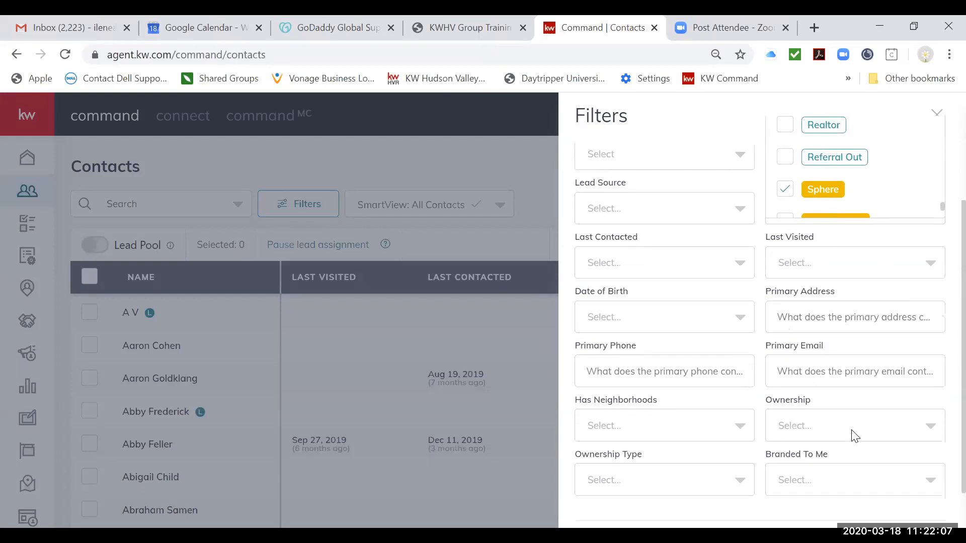
left_click(898, 509)
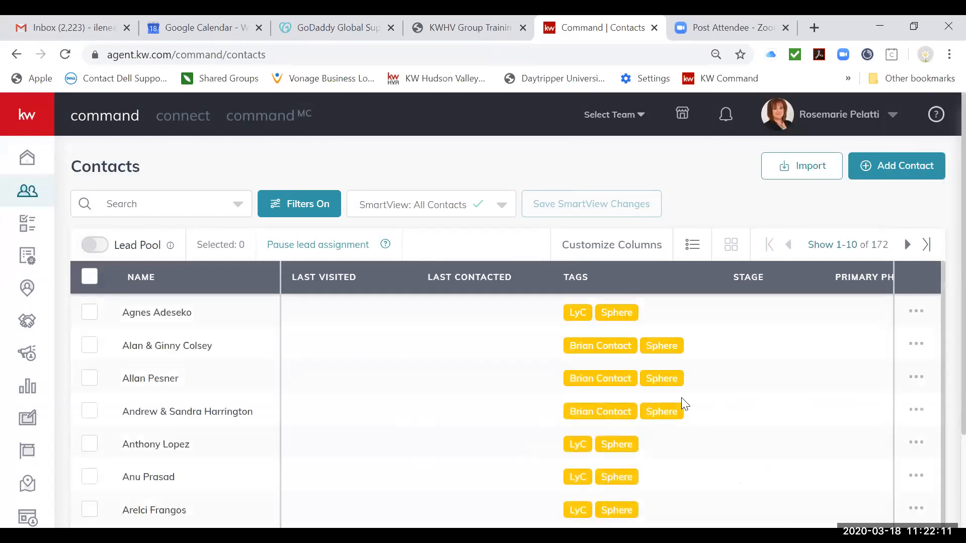
left_click(825, 250)
- Show 50 contacts per page and select all 50 on the first page
left_click(843, 322)
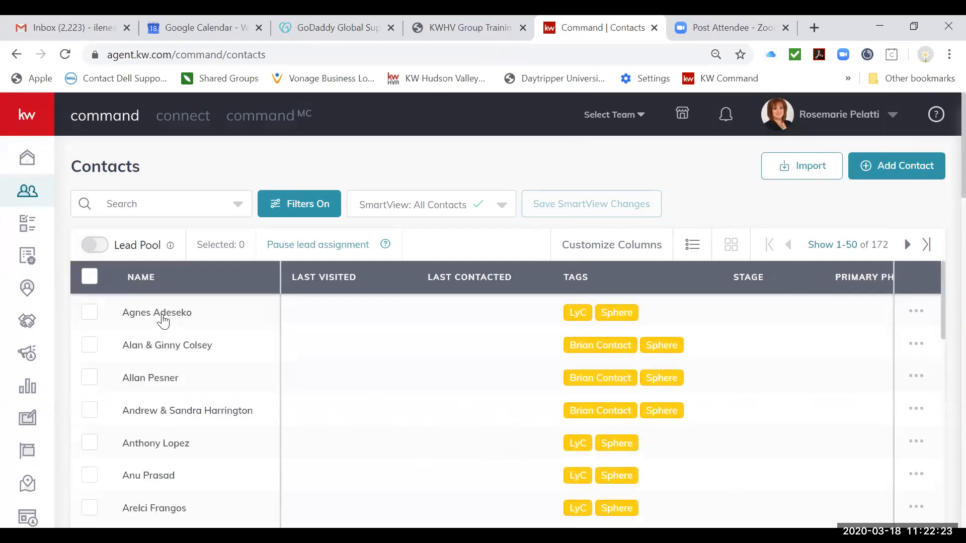
scroll(304, 379, "down", 2)
scroll(304, 379, "up", 2)
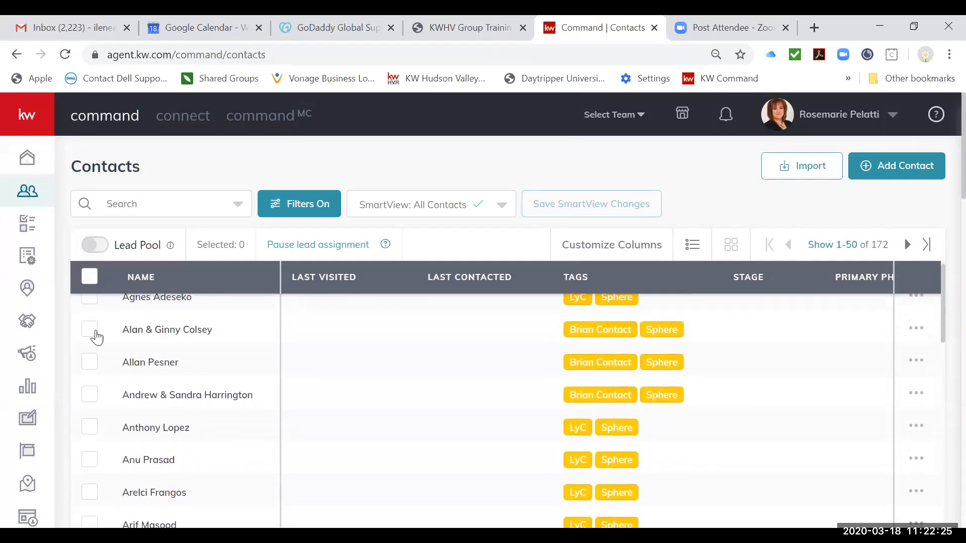
scroll(158, 331, "up", 1)
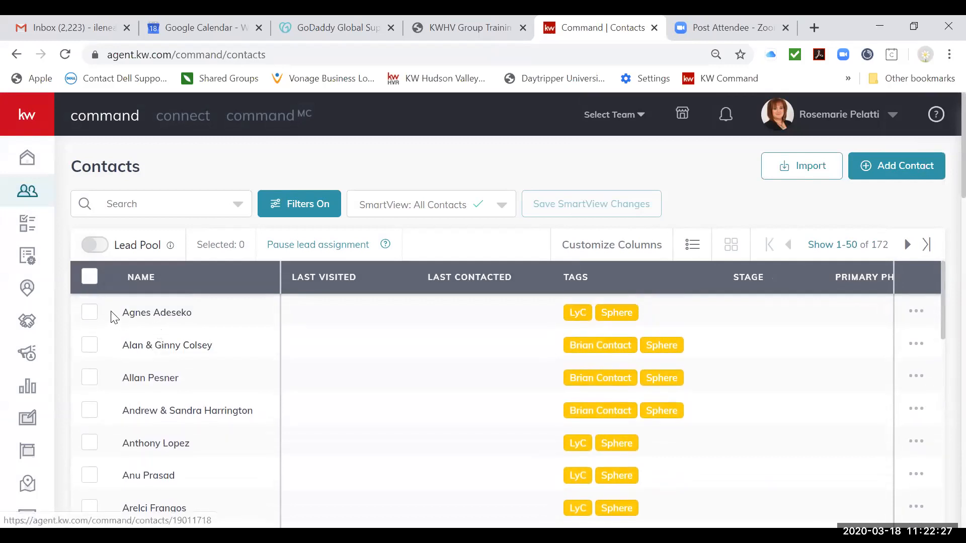
left_click(91, 313)
left_click(92, 386)
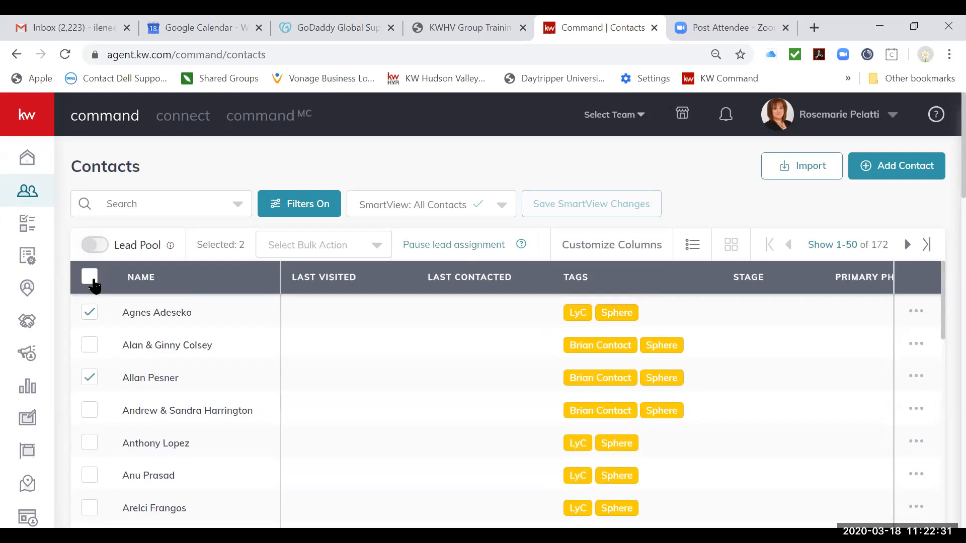
left_click(90, 277)
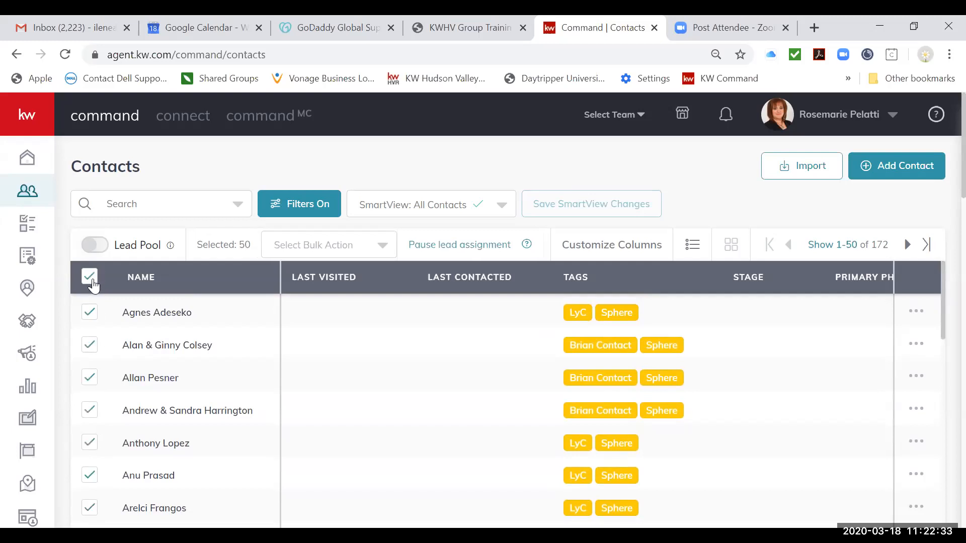
- Preview bulk-adding them to My Birthday Smartplan, then dismiss the confirmation without subscribing
left_click(300, 256)
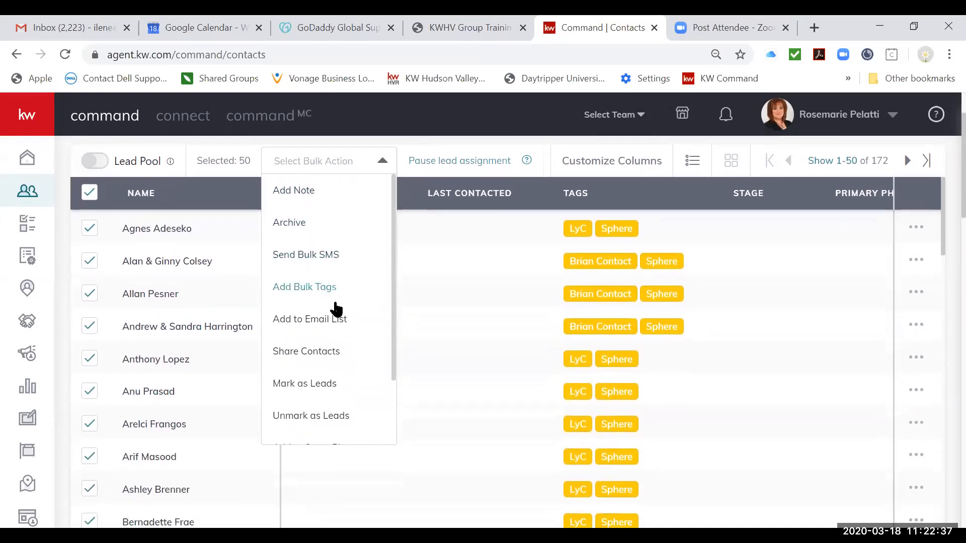
scroll(345, 355, "down", 2)
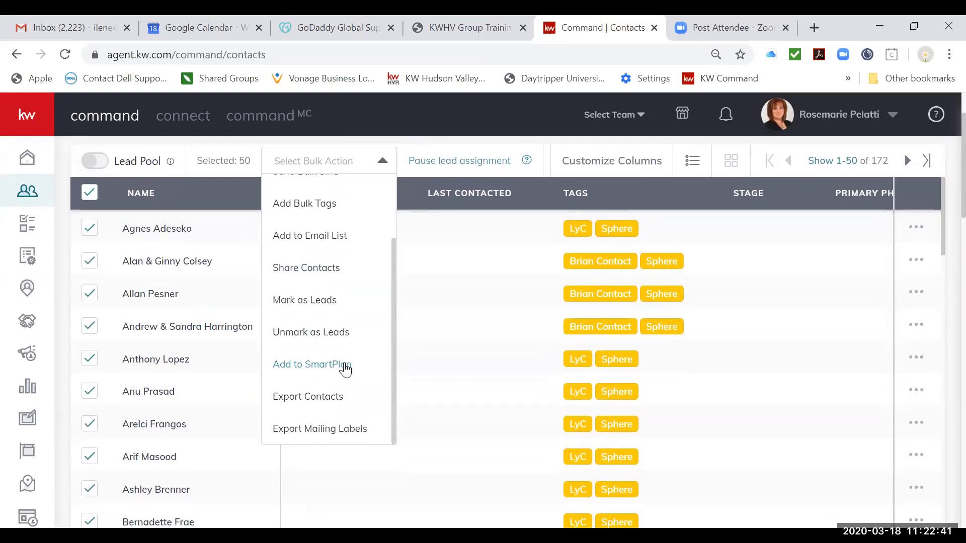
left_click(347, 366)
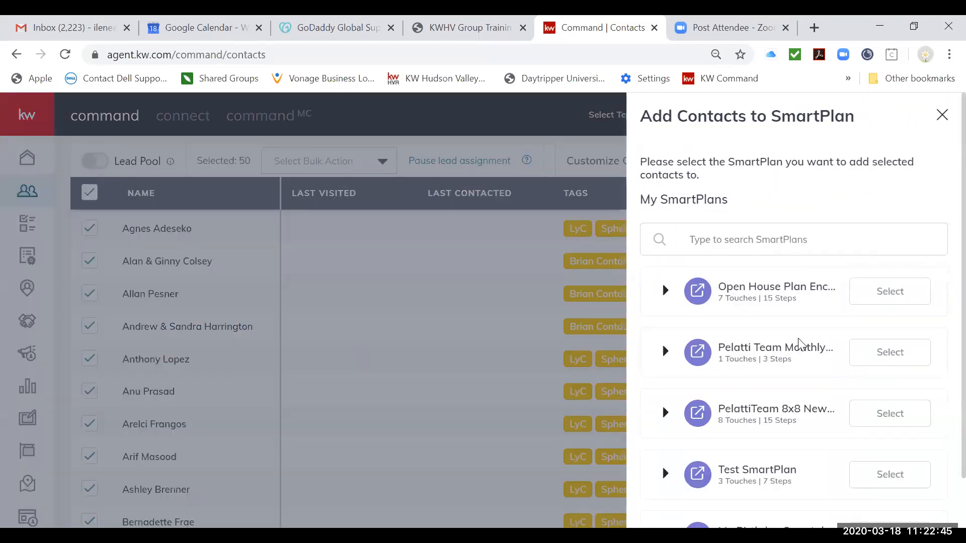
scroll(794, 382, "down", 1)
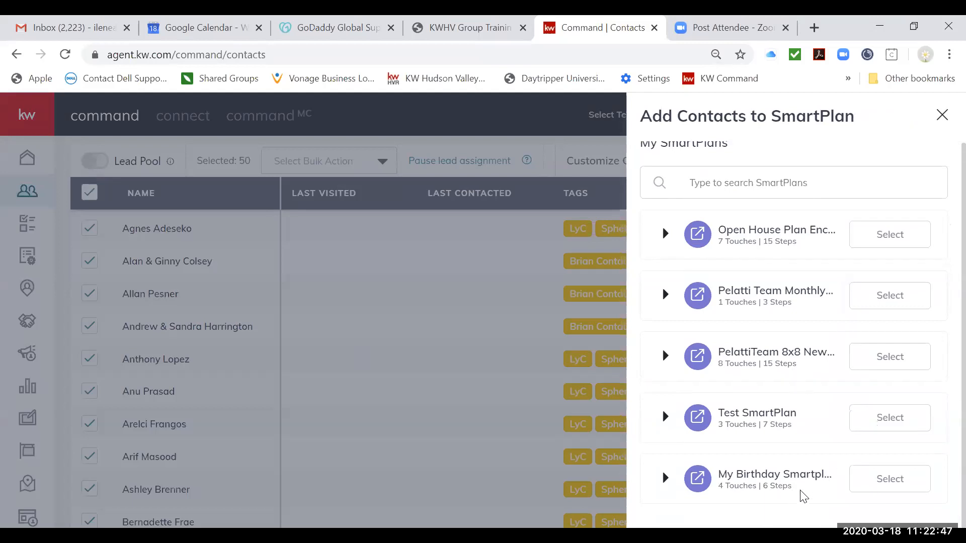
left_click(895, 478)
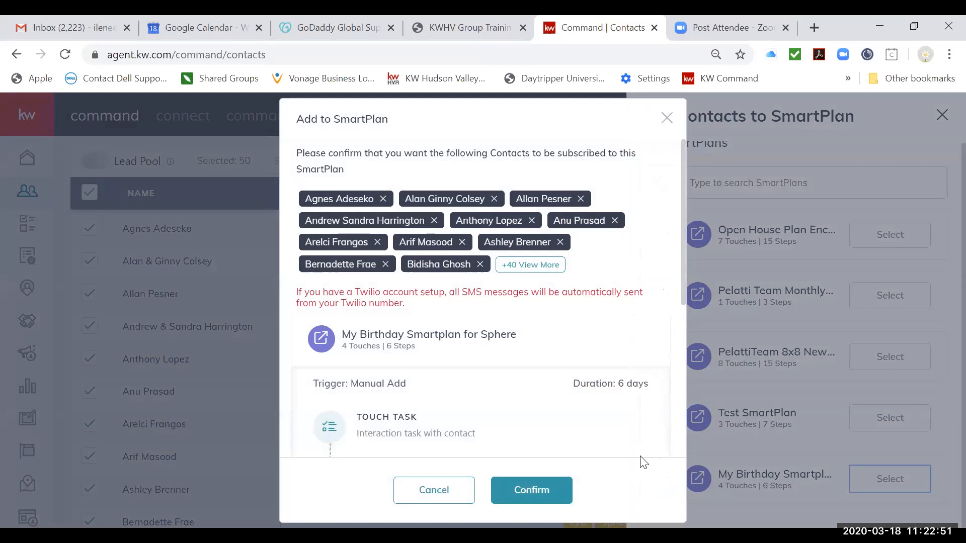
scroll(643, 460, "down", 1)
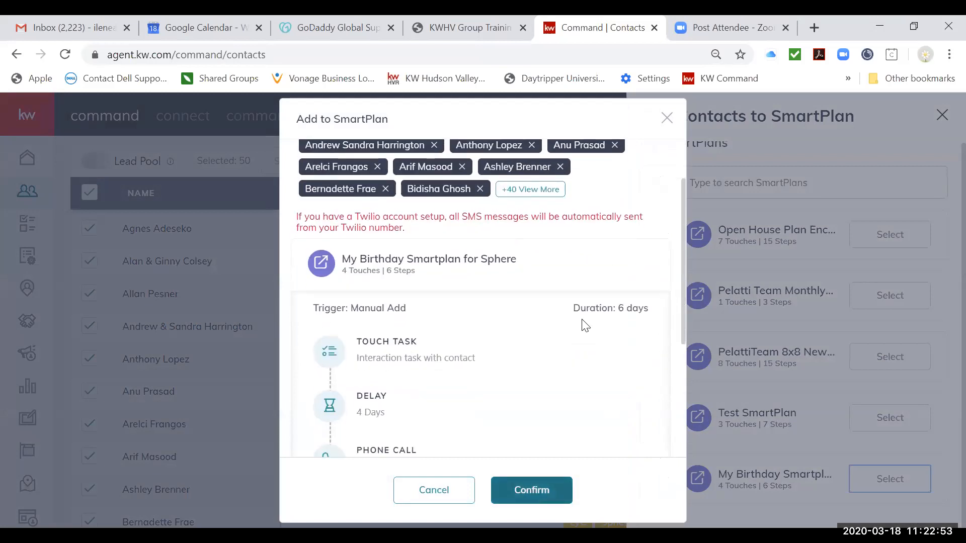
left_click(667, 118)
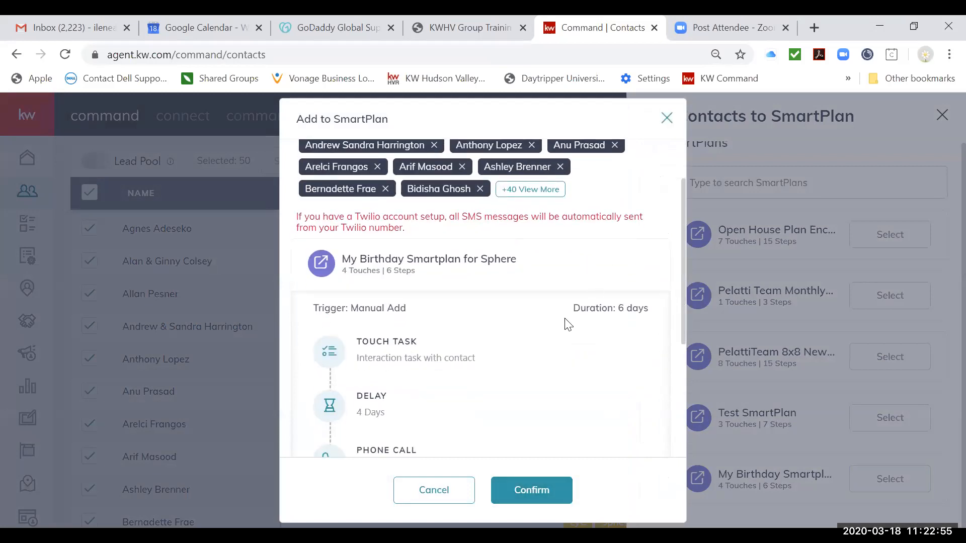
scroll(777, 309, "up", 1)
scroll(777, 308, "up", 1)
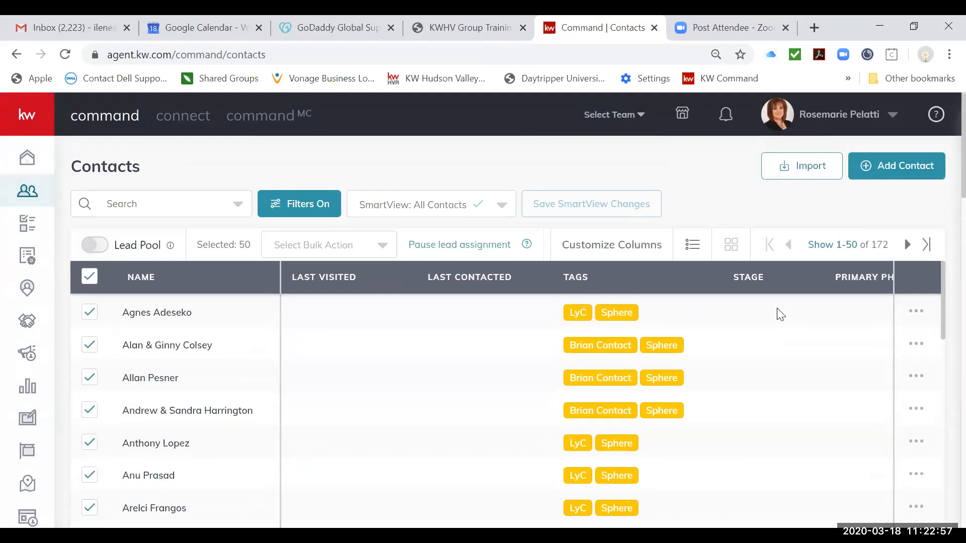
- On contacts 51–100, preview the bulk Birthday SmartPlan subscription, close it unconfirmed, and clear the selection
left_click(906, 246)
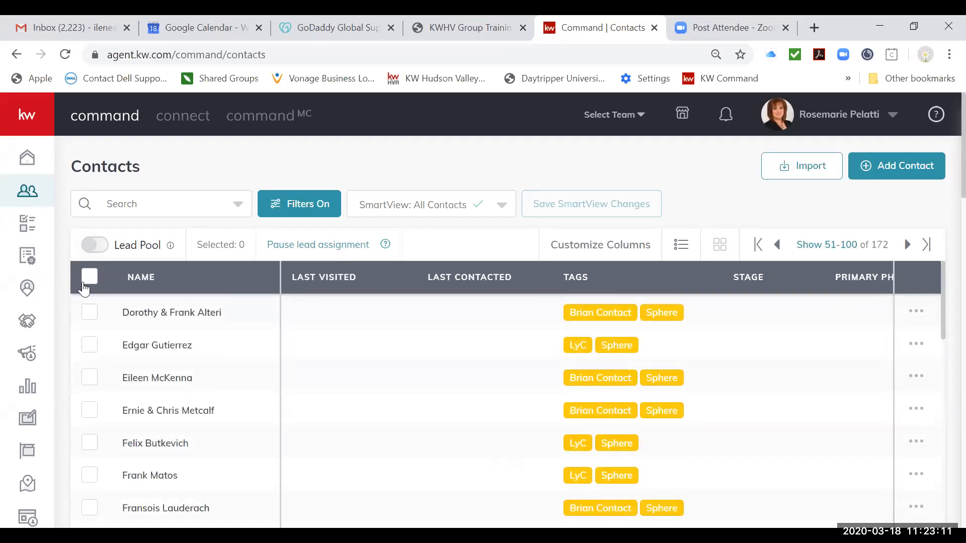
left_click(89, 278)
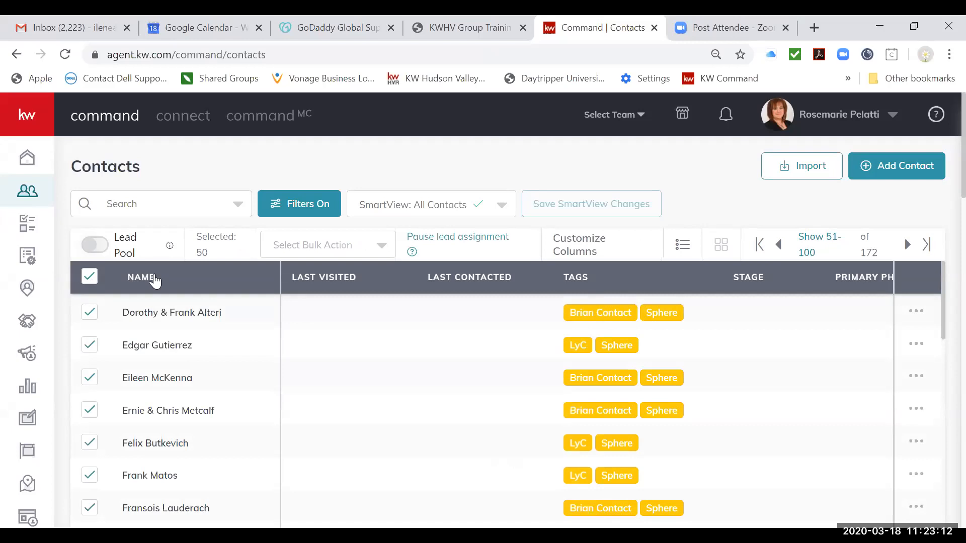
left_click(311, 255)
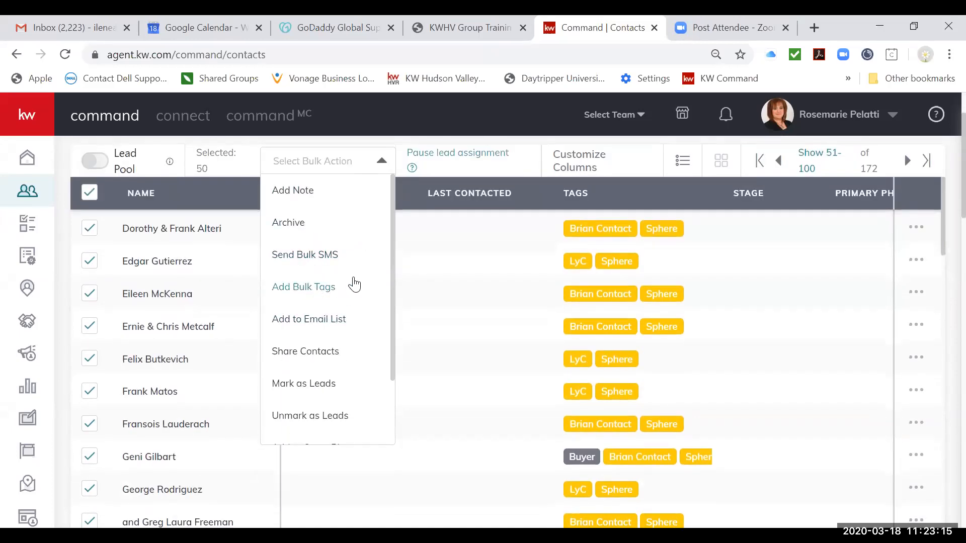
scroll(351, 342, "down", 2)
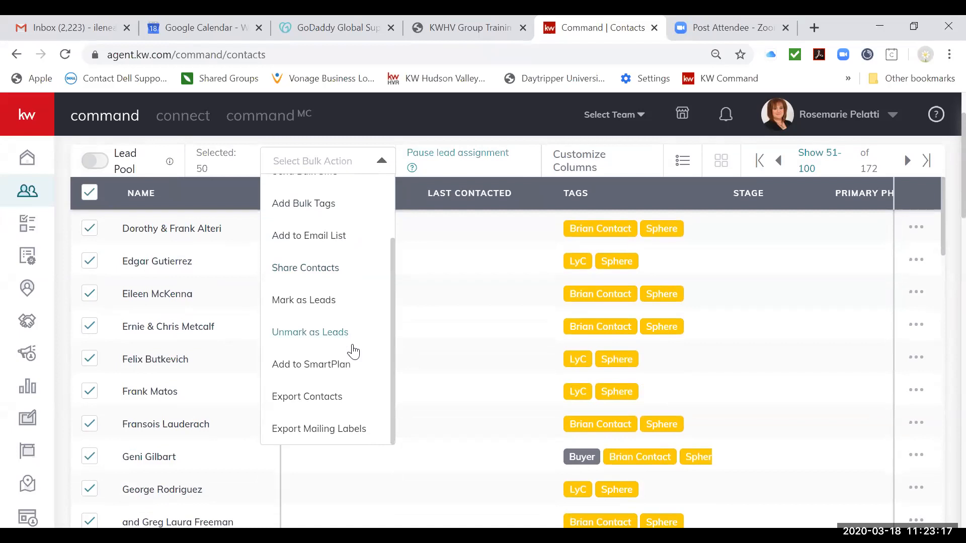
left_click(352, 364)
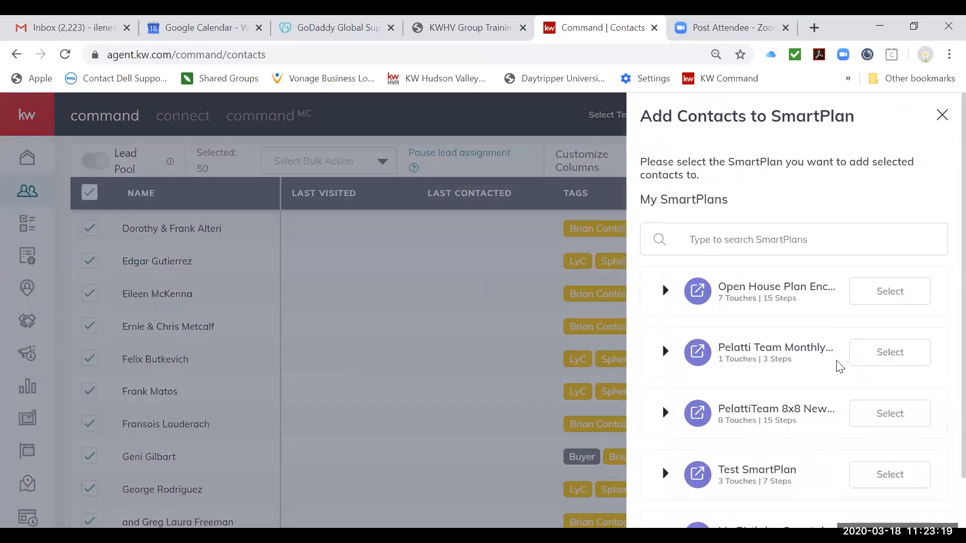
scroll(840, 367, "down", 1)
left_click(898, 480)
scroll(619, 455, "down", 1)
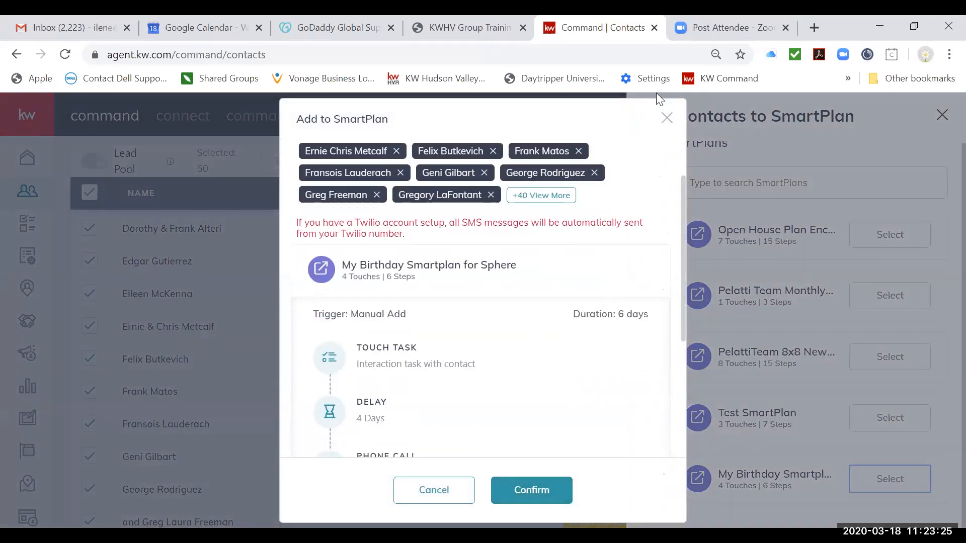
left_click(665, 118)
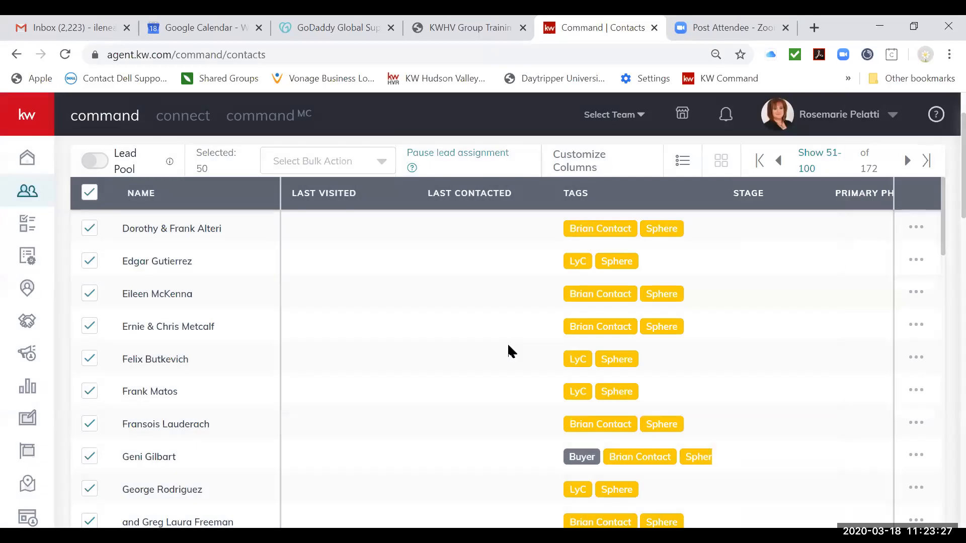
scroll(507, 343, "up", 2)
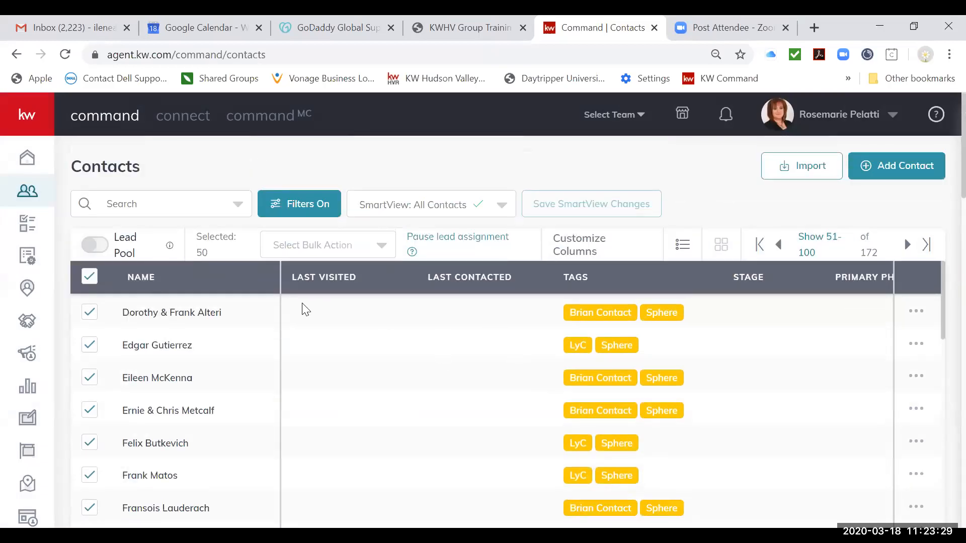
left_click(90, 276)
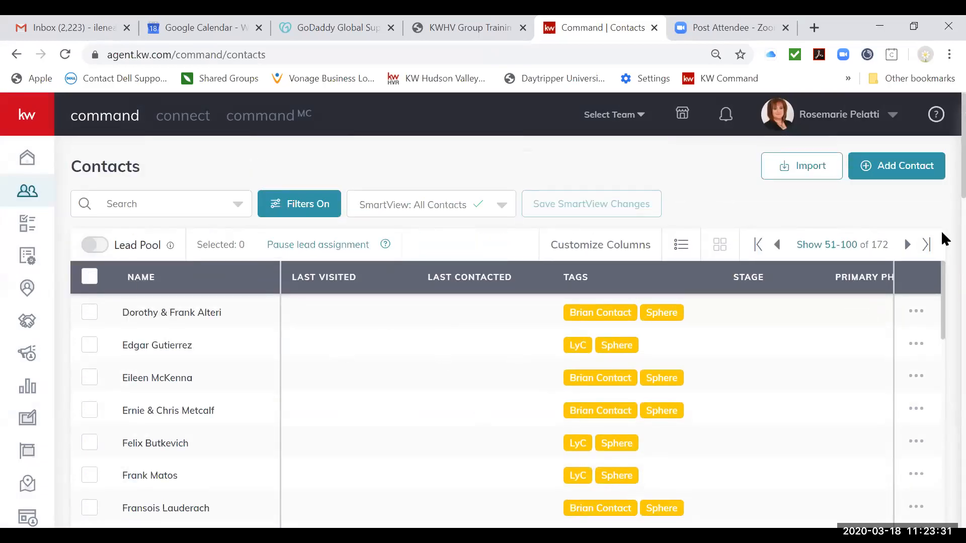
left_click(916, 316)
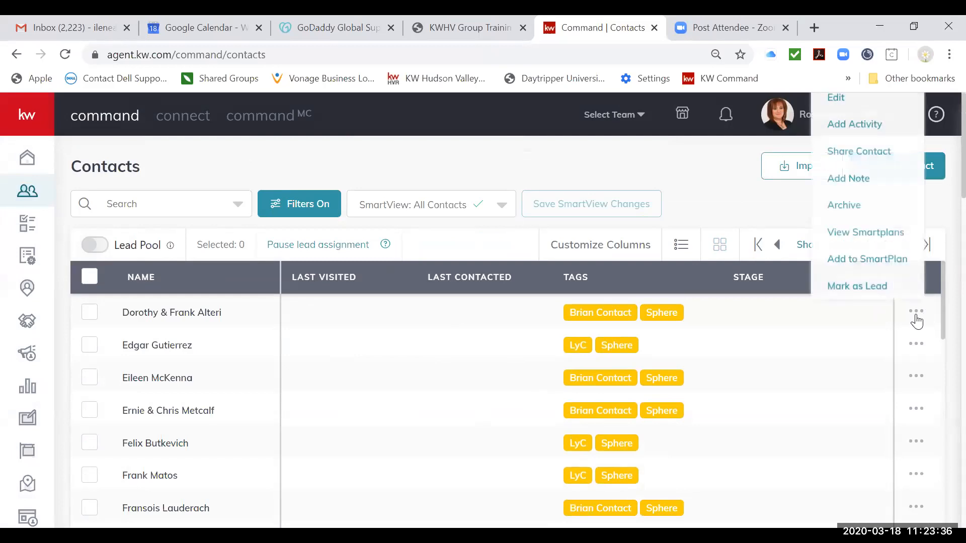
left_click(888, 260)
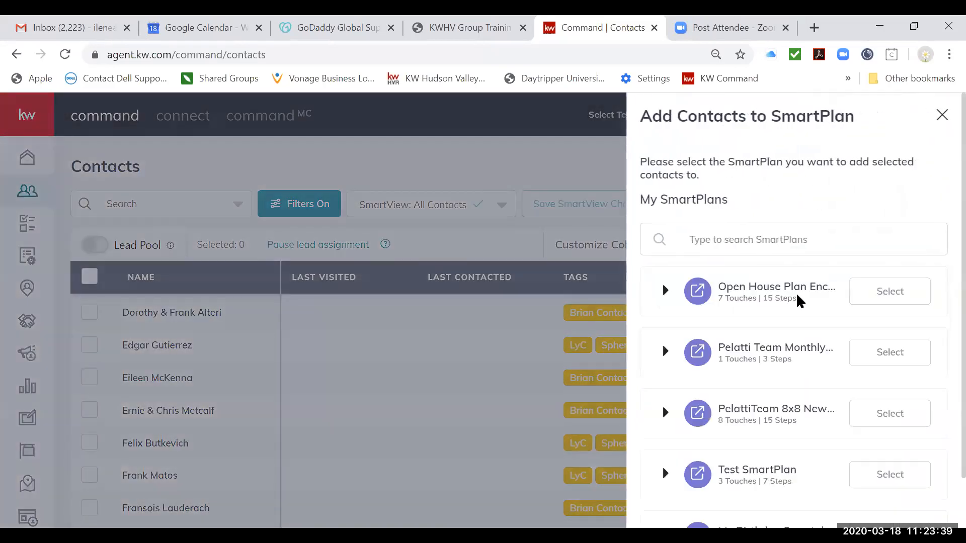
scroll(798, 399, "down", 1)
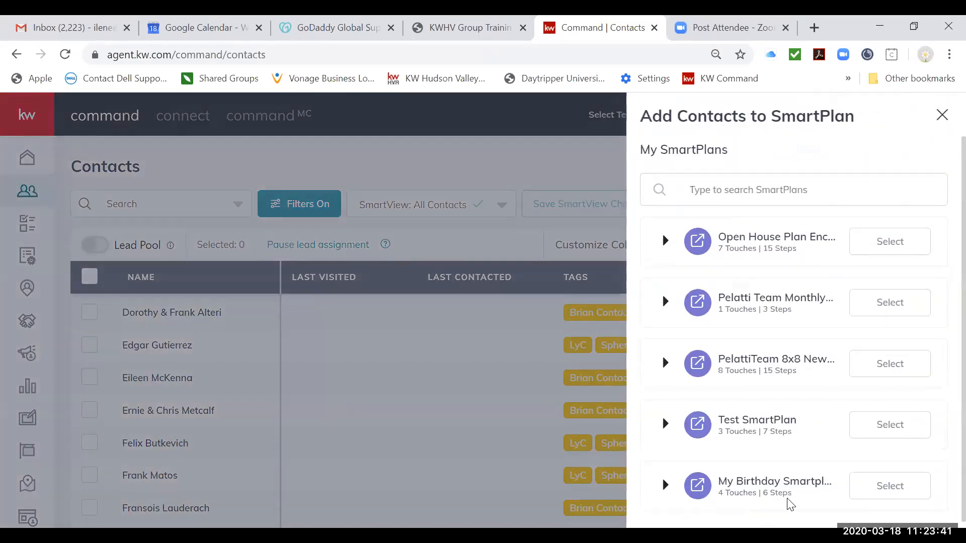
left_click(909, 484)
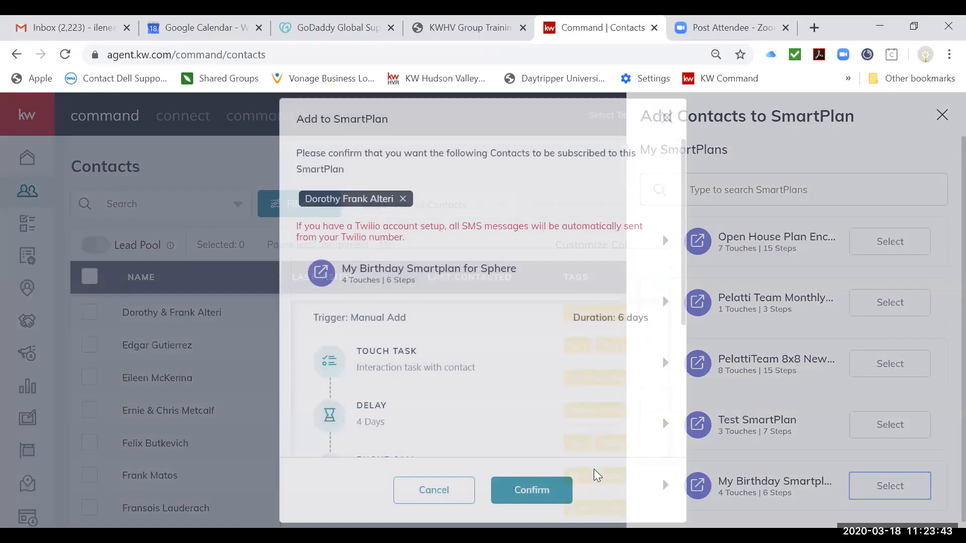
left_click(667, 119)
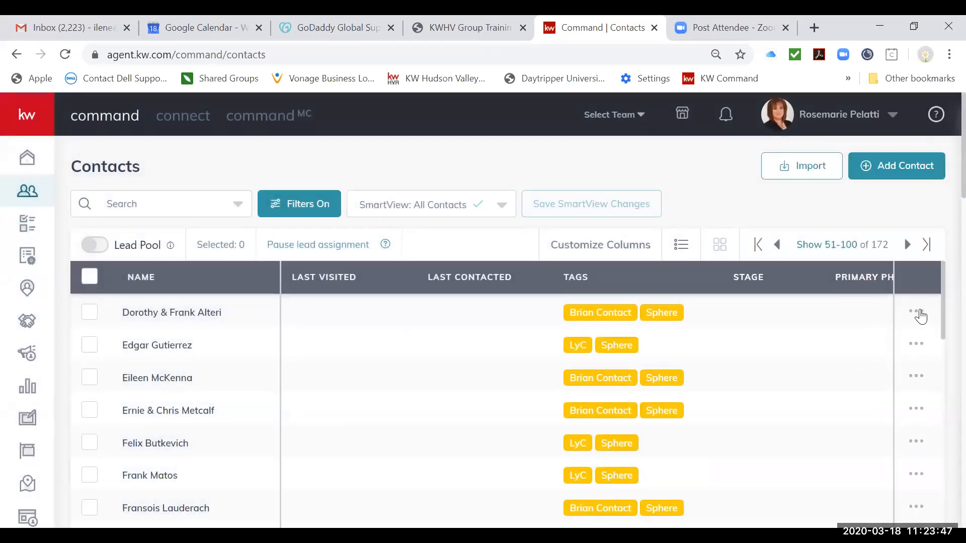
right_click(920, 309)
left_click(917, 310)
left_click(918, 313)
left_click(918, 313)
left_click(918, 313)
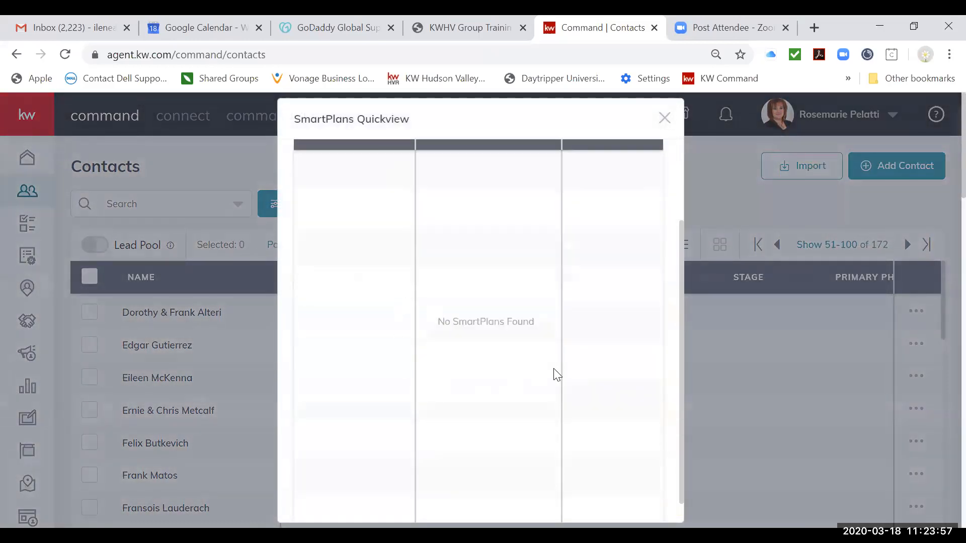
left_click(663, 119)
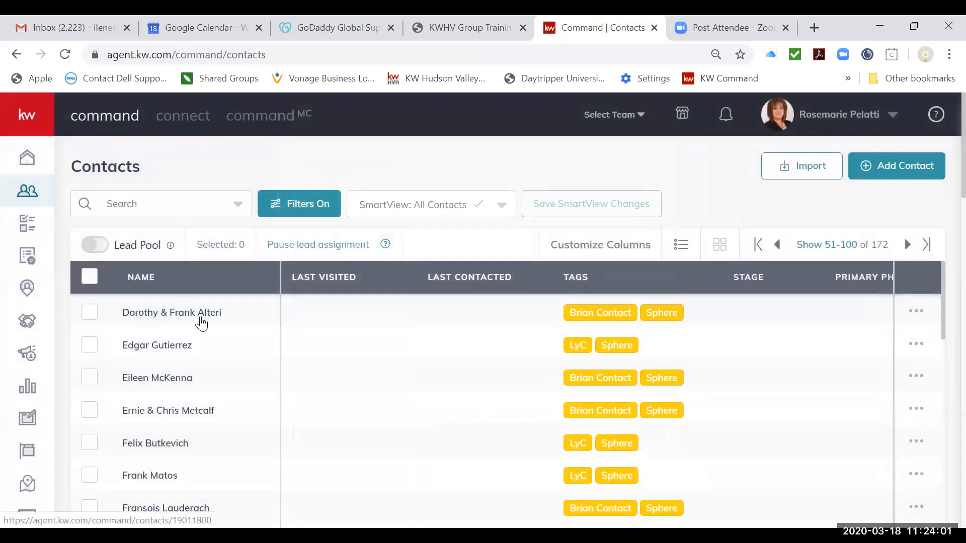
- On the first Sphere contact's SmartPlans tab, preview the Birthday SmartPlan and close it without adding
left_click(216, 317)
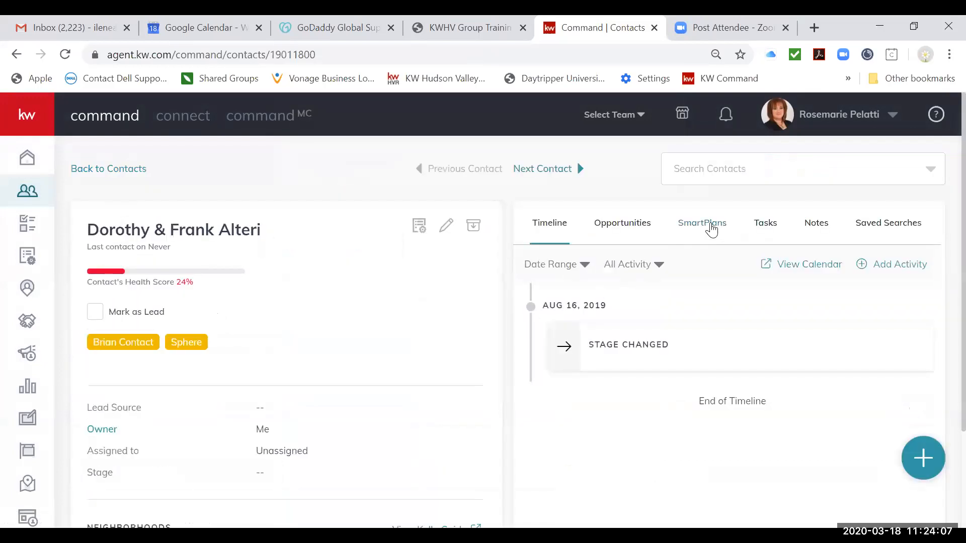
left_click(711, 229)
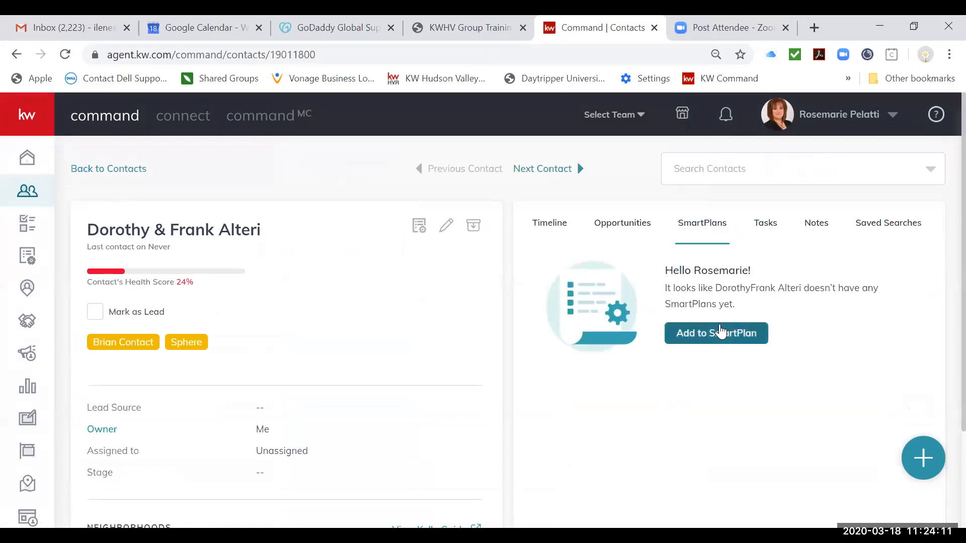
left_click(720, 332)
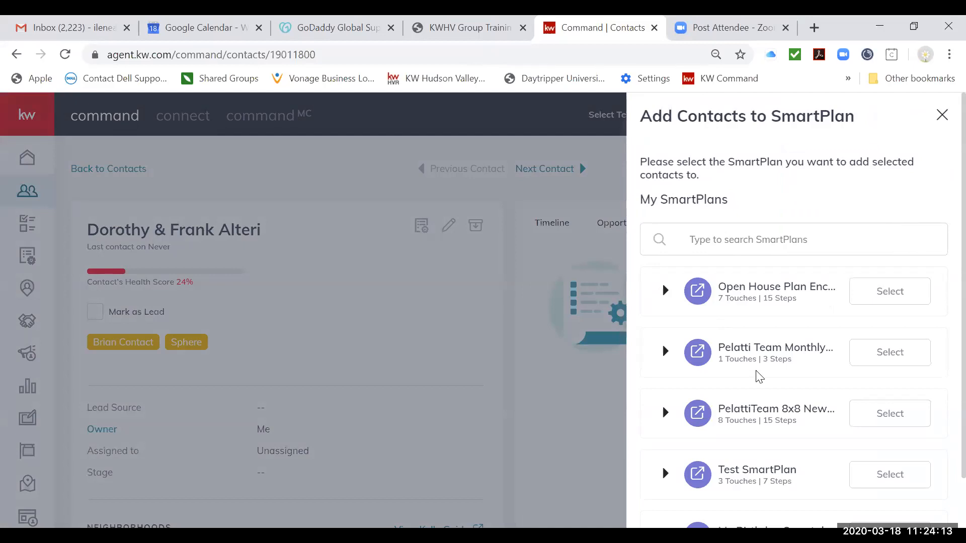
scroll(759, 377, "down", 1)
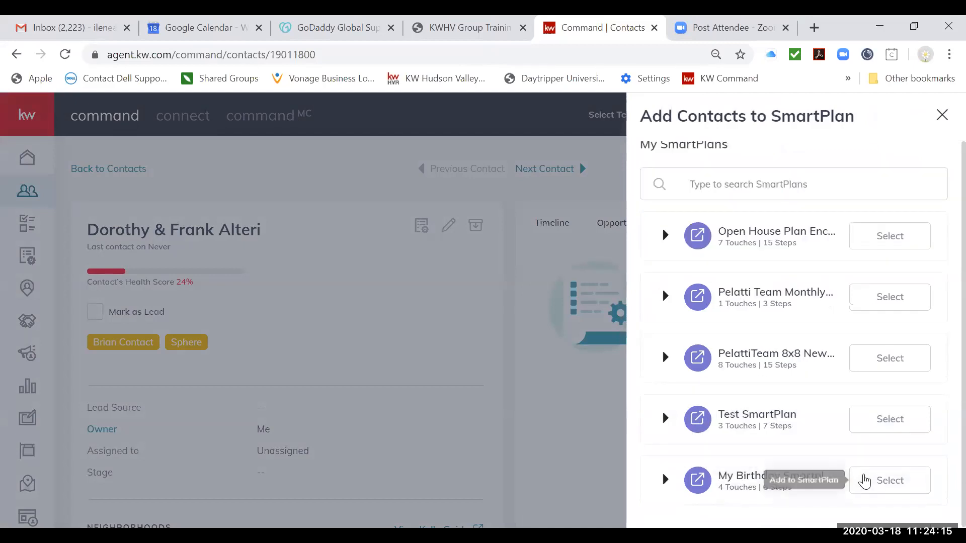
left_click(865, 480)
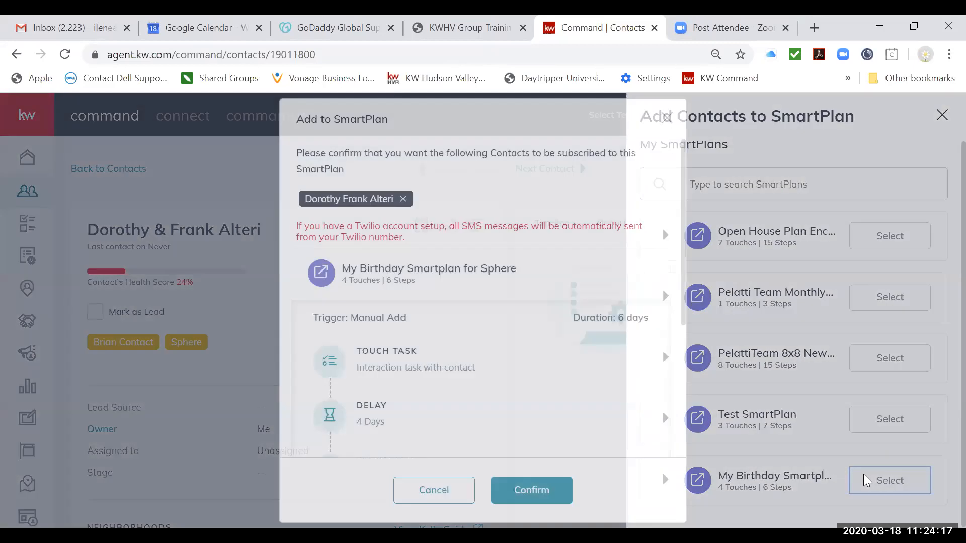
scroll(638, 437, "down", 3)
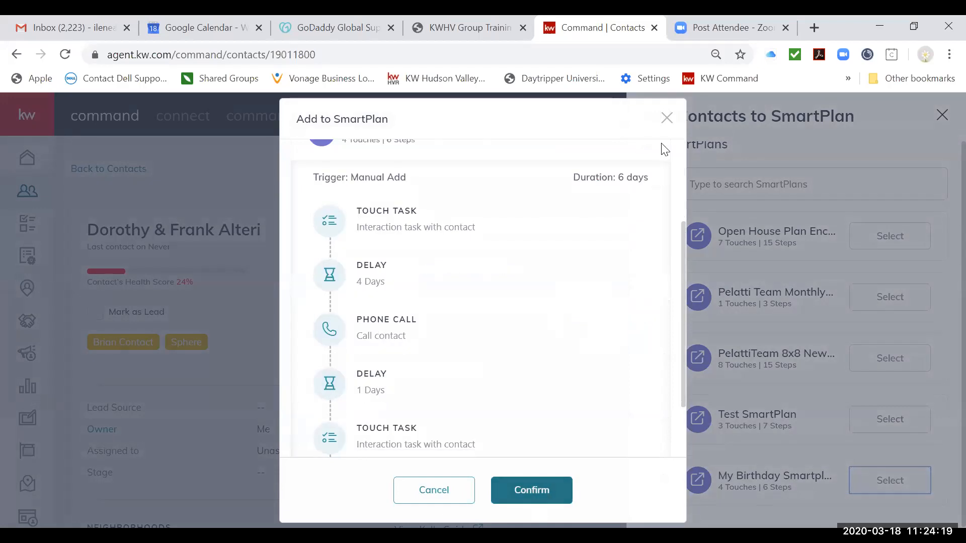
left_click(514, 499)
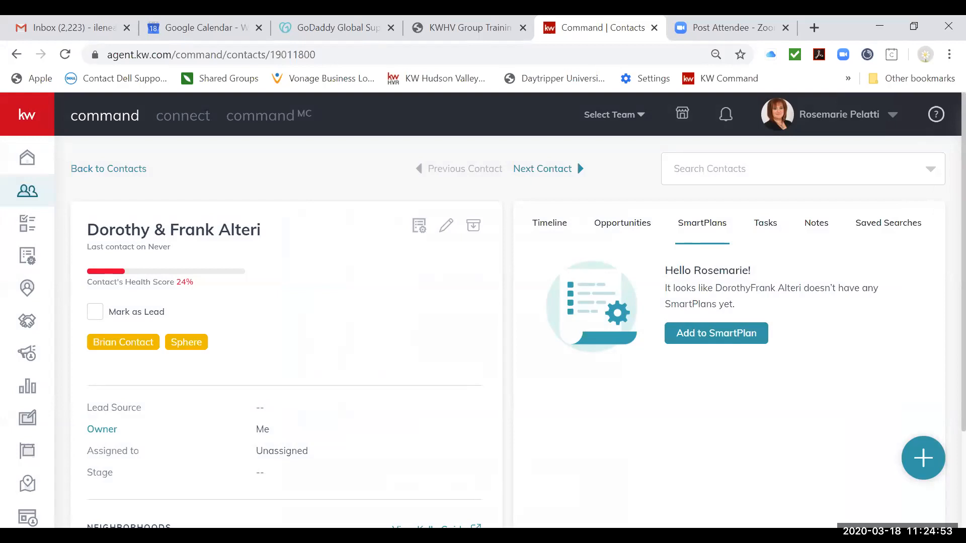
- Review the contact's details, then return to the full Contacts list
scroll(469, 411, "down", 3)
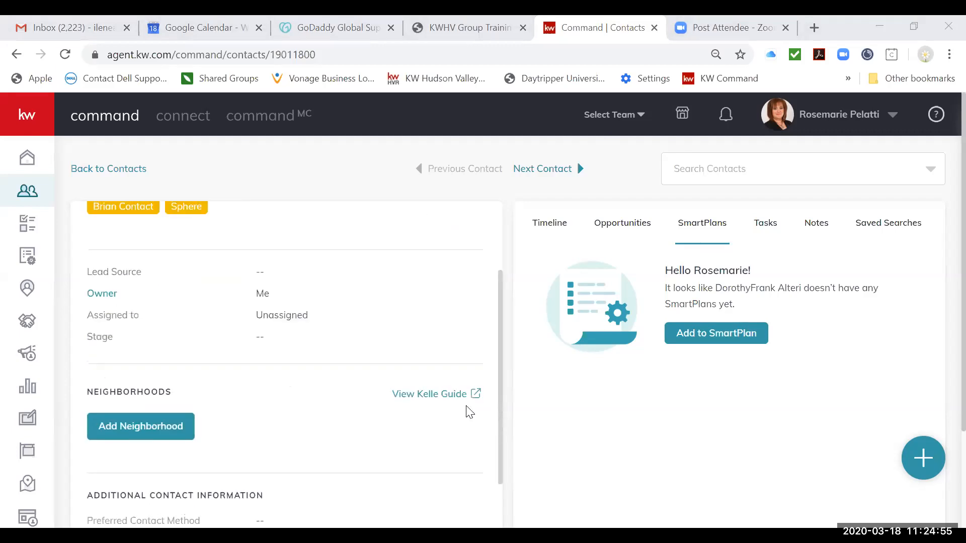
scroll(469, 411, "up", 1)
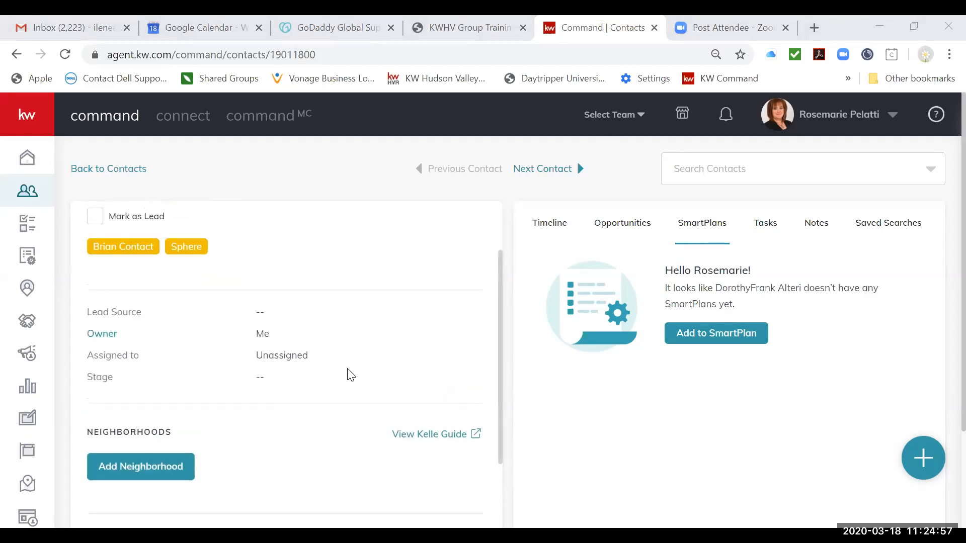
scroll(351, 374, "down", 6)
scroll(351, 374, "up", 7)
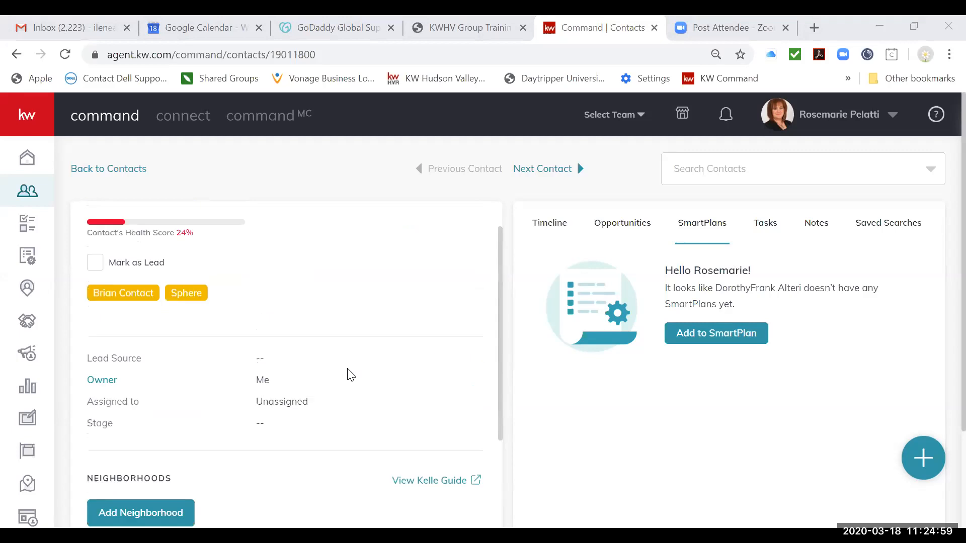
scroll(351, 374, "up", 1)
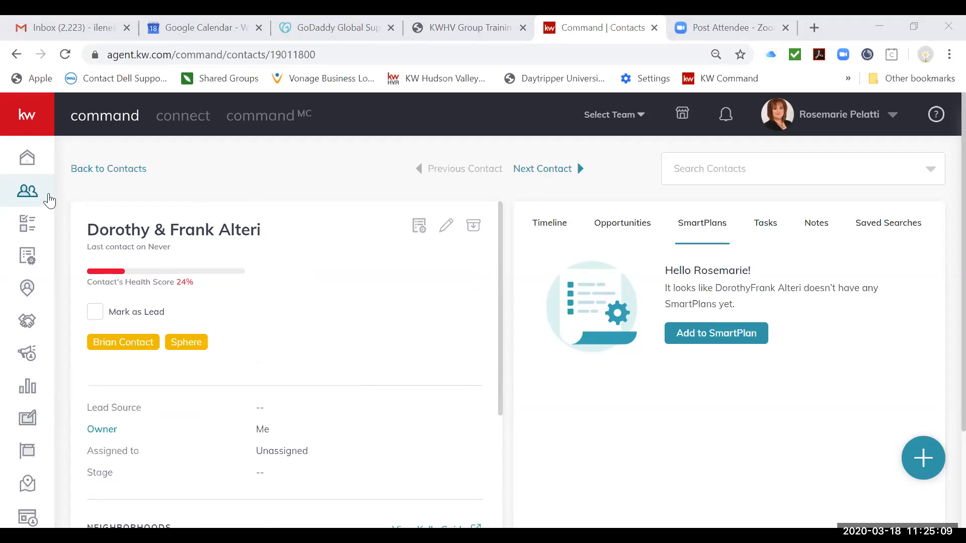
left_click(92, 170)
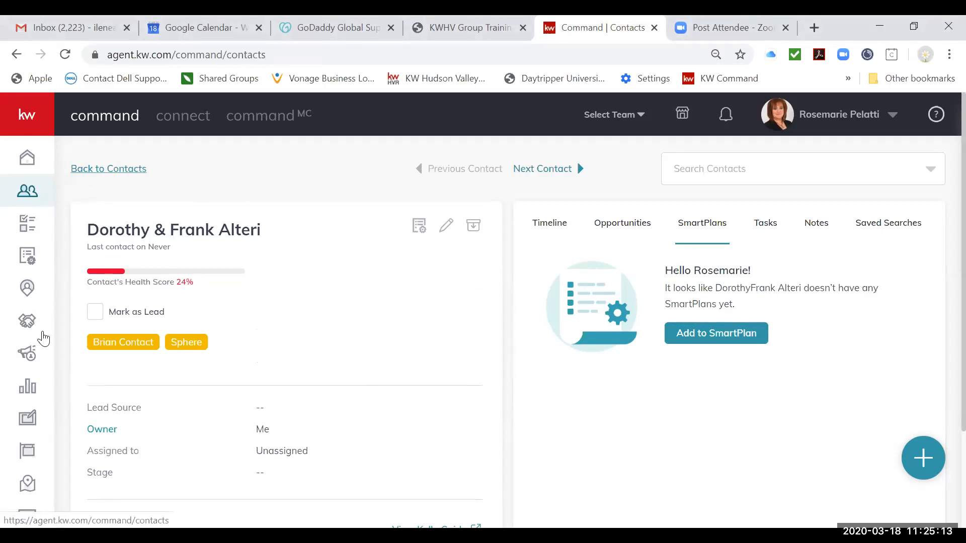
- Open My SmartPlans and read the descriptions of the listed People Plans
left_click(33, 263)
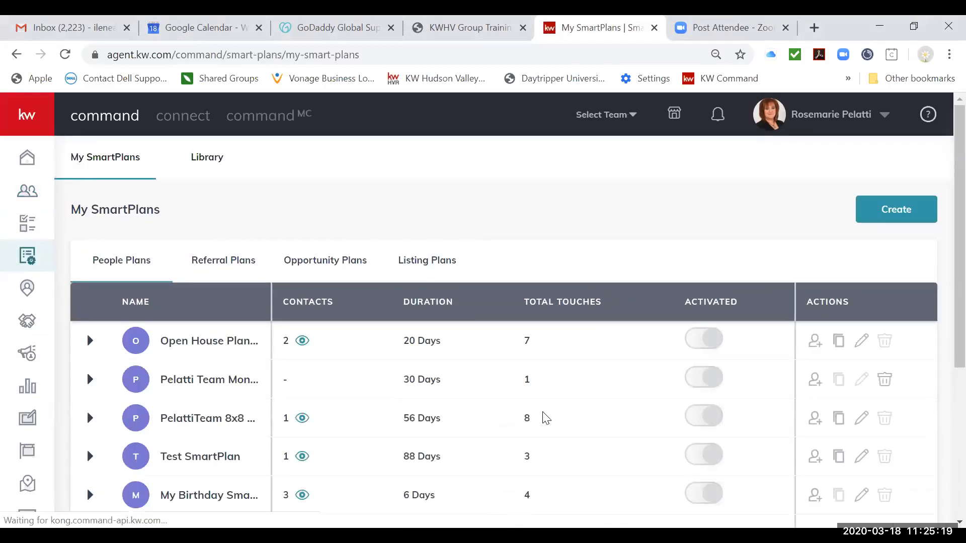
scroll(544, 416, "down", 2)
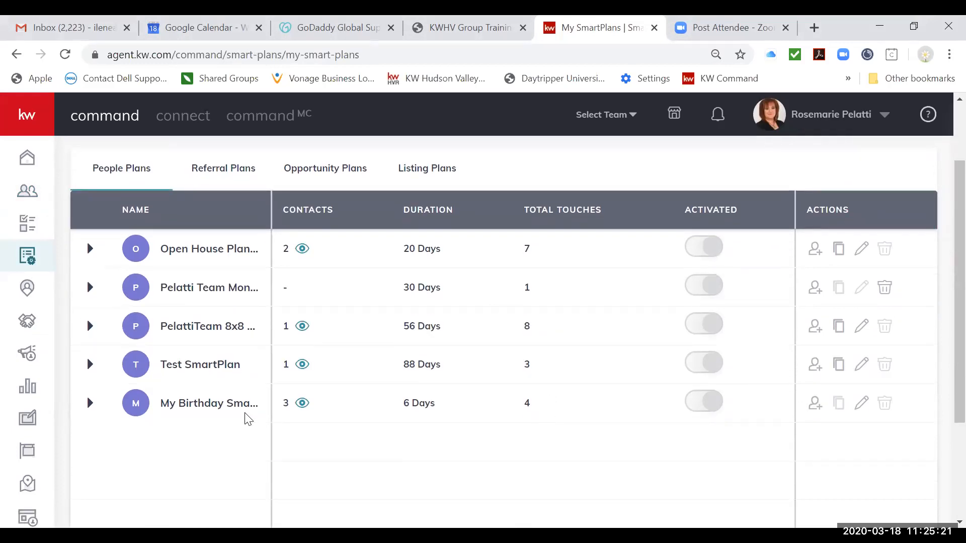
mouse_move(230, 249)
mouse_move(237, 326)
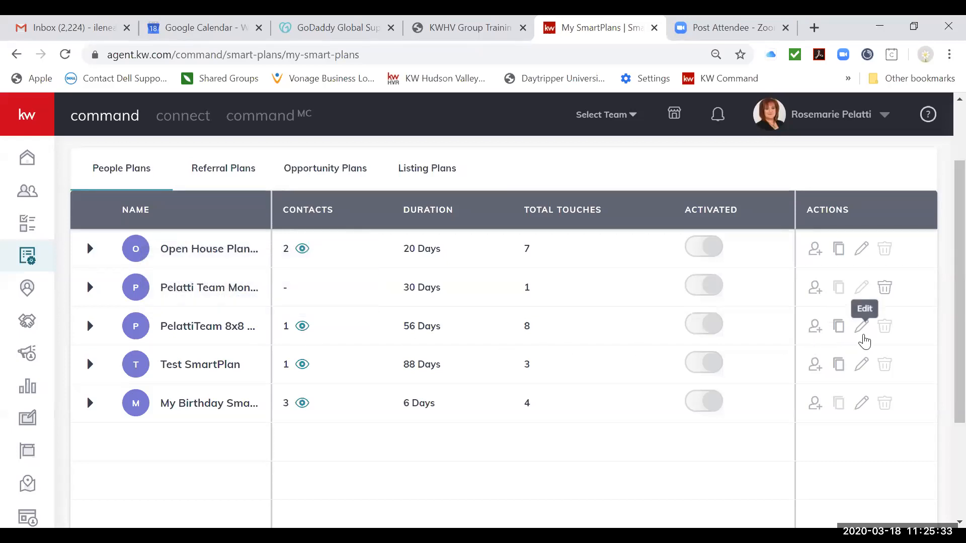
- Filter to Enclave-tagged contacts, select them all, and add them to PelattiTeam 8x8 New Contact Engagement
left_click(818, 328)
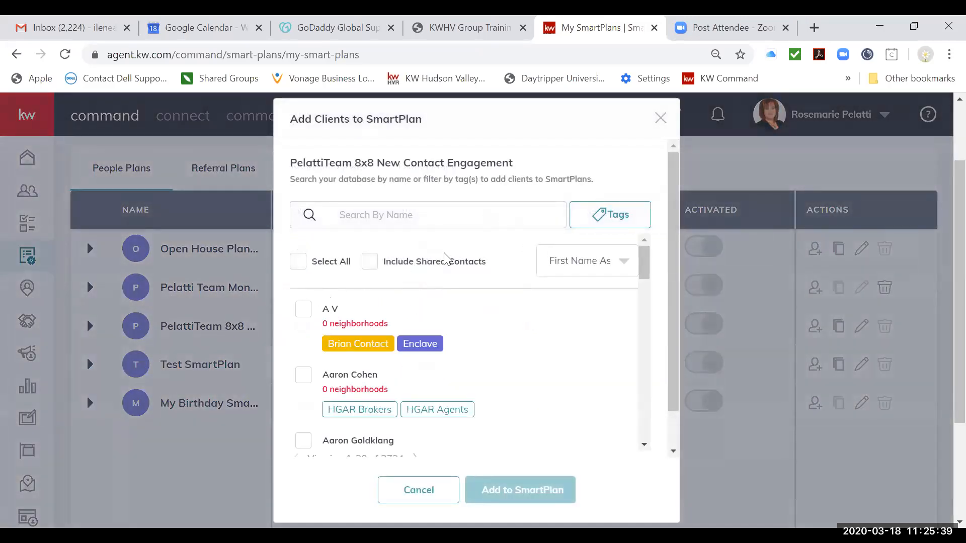
left_click(613, 219)
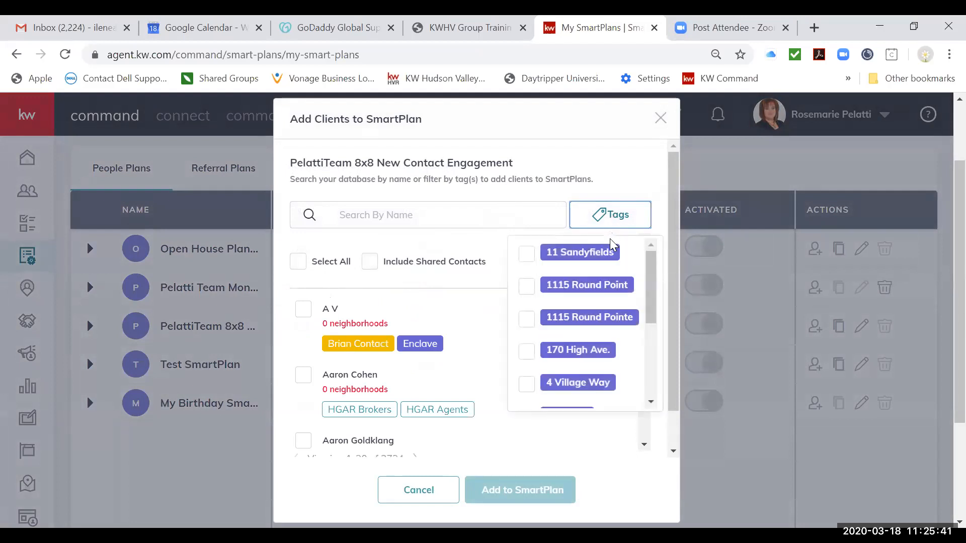
scroll(616, 342, "down", 3)
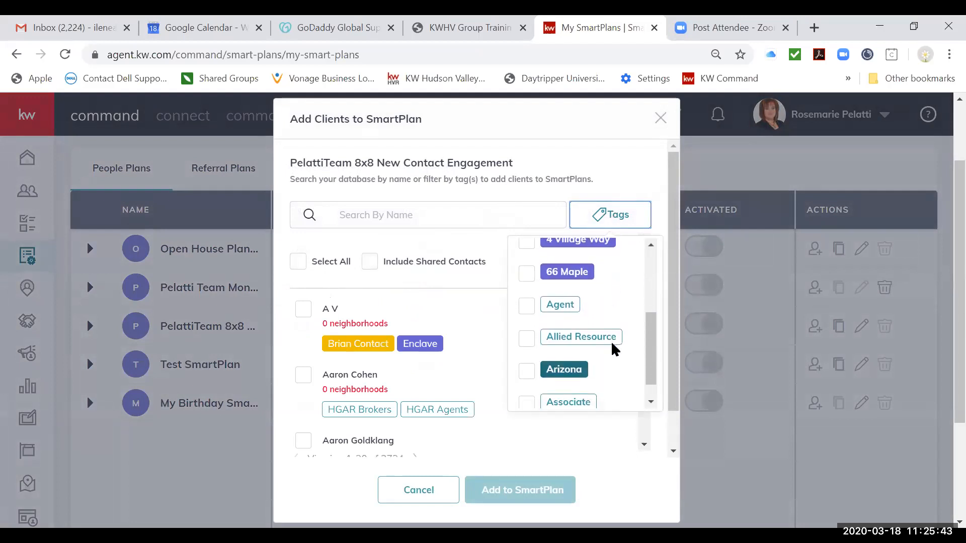
scroll(614, 348, "down", 6)
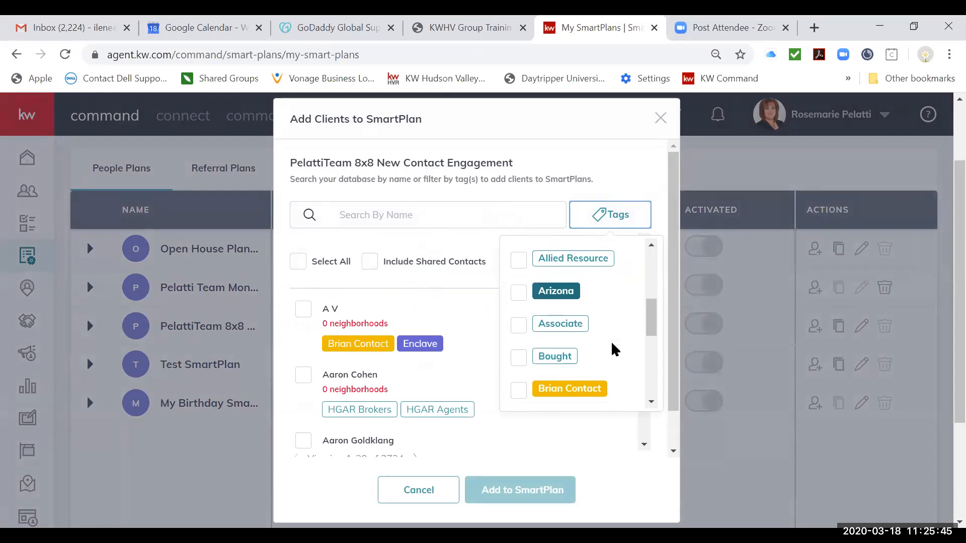
scroll(613, 346, "up", 1)
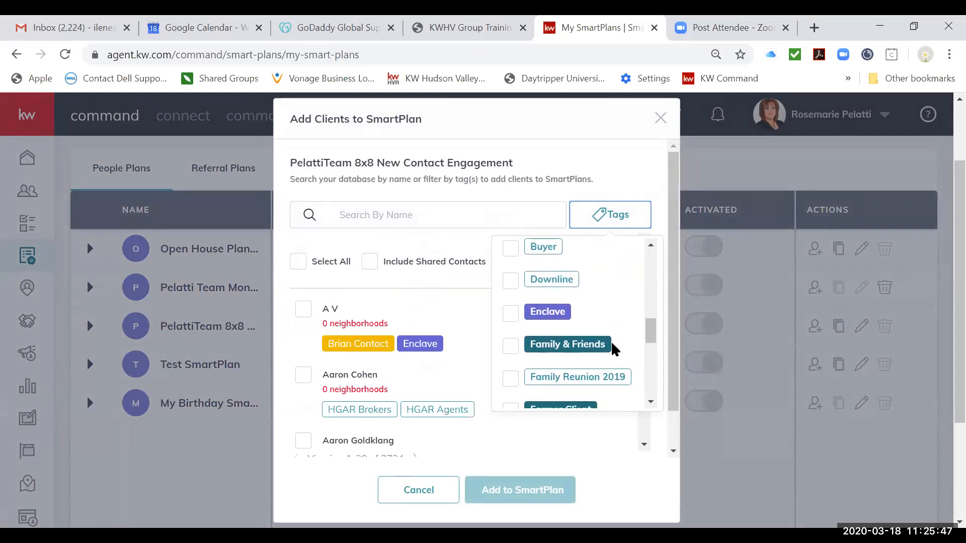
left_click(509, 315)
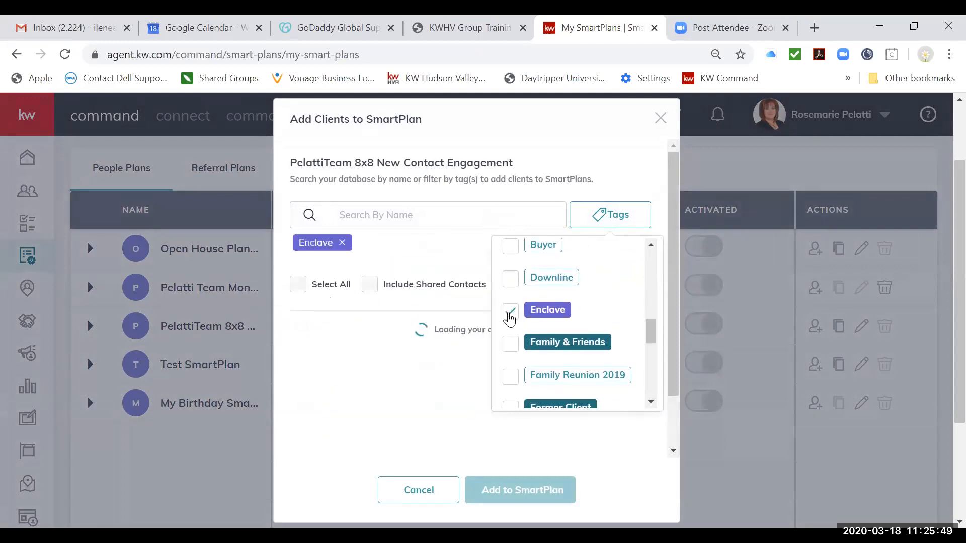
left_click(444, 268)
scroll(571, 437, "down", 1)
scroll(571, 437, "up", 1)
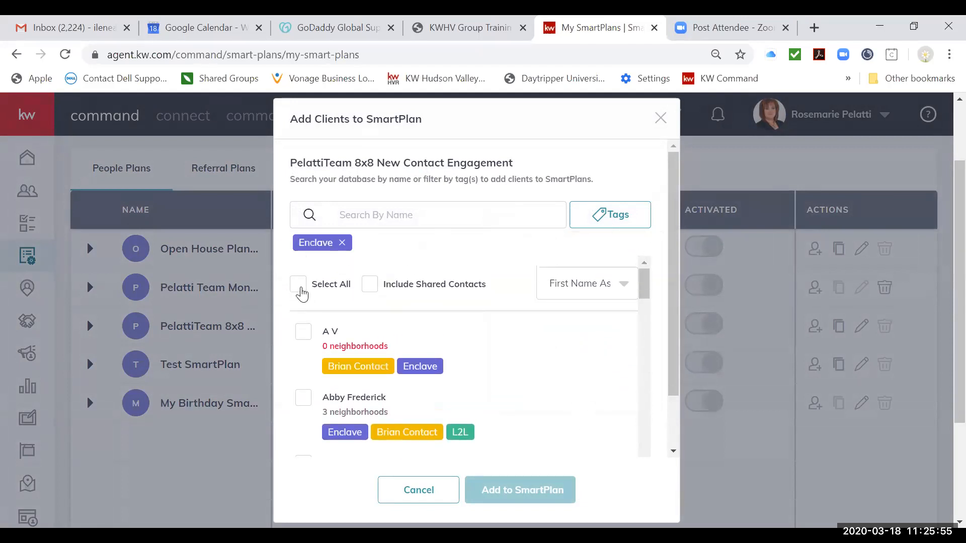
left_click(298, 284)
scroll(537, 421, "down", 2)
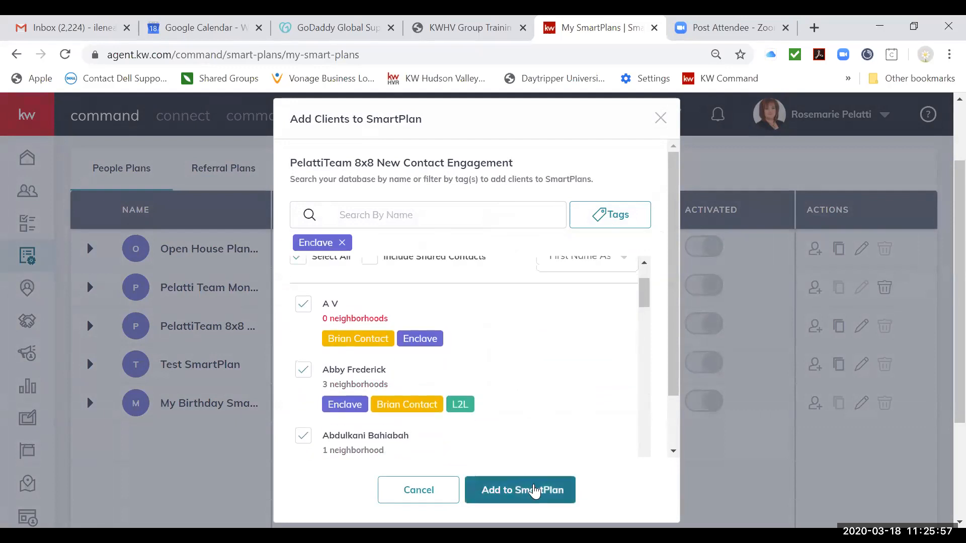
left_click(534, 491)
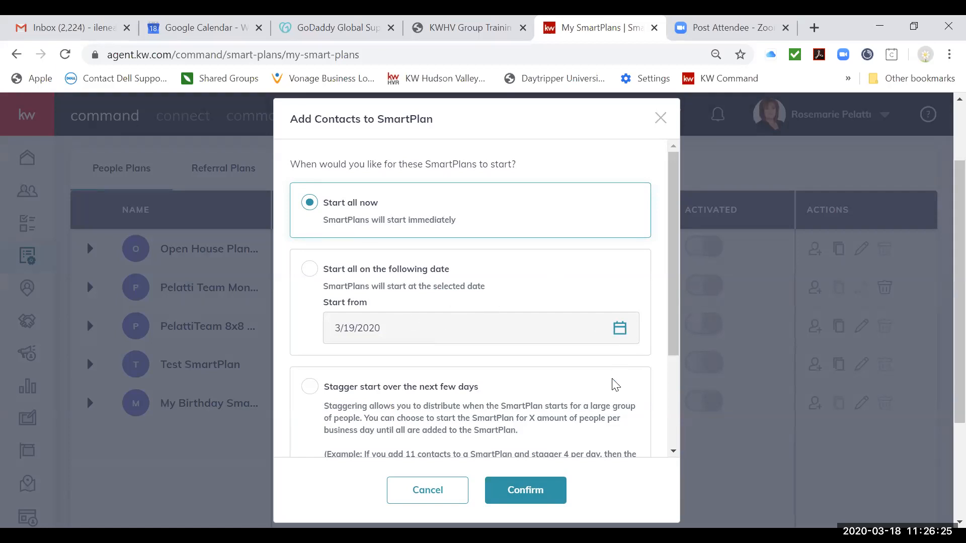
- Try Stagger start with maximum contacts per day raised past 4, then cancel back to the list
scroll(612, 385, "down", 2)
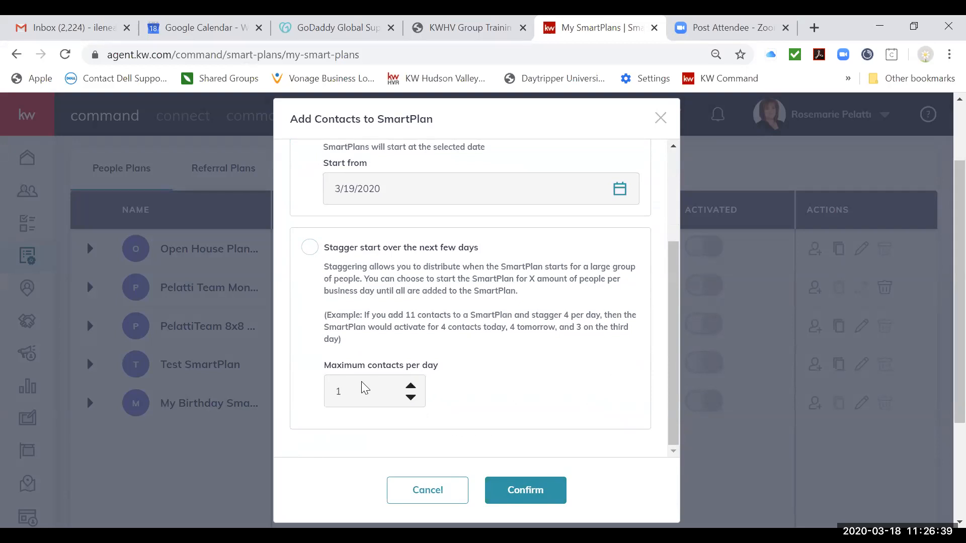
left_click(309, 247)
left_click(411, 387)
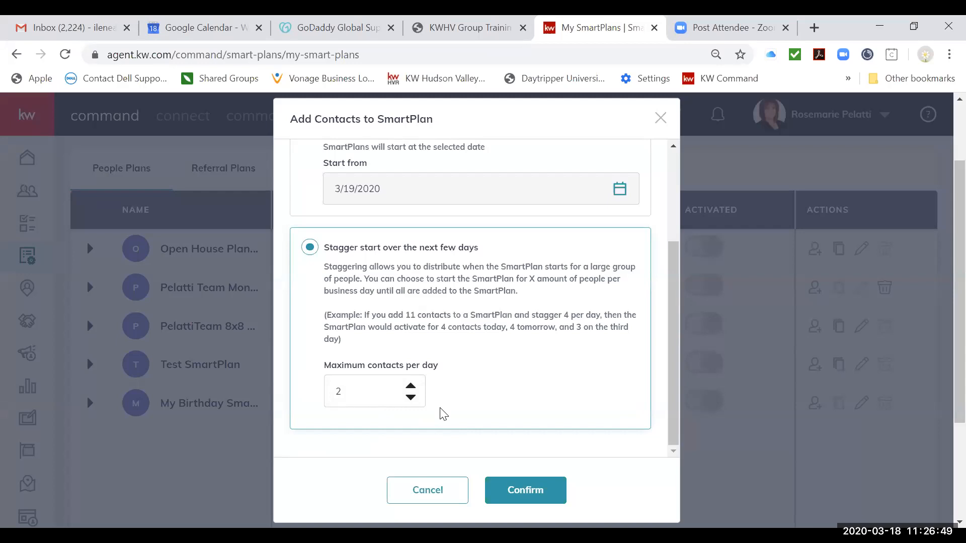
left_click(411, 386)
left_click(411, 386)
scroll(507, 404, "up", 2)
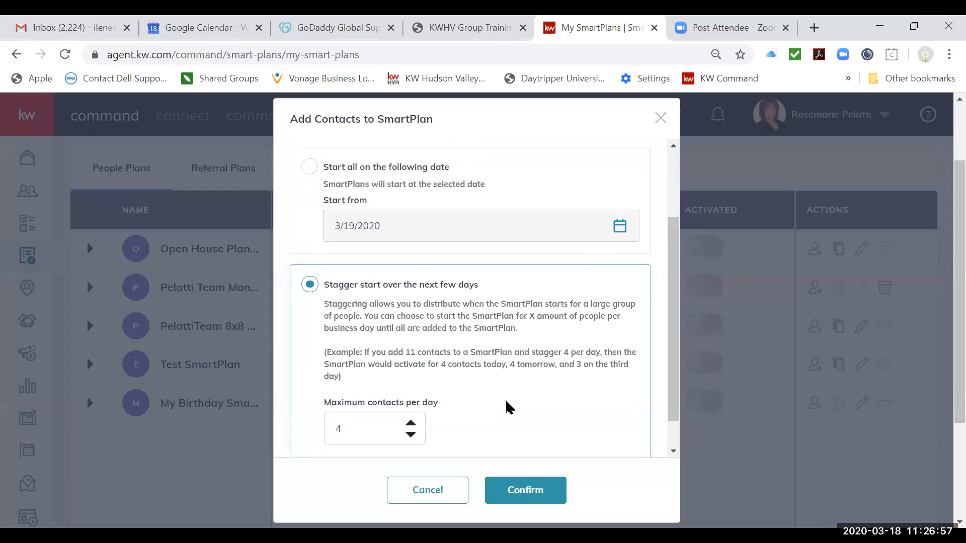
scroll(506, 401, "down", 2)
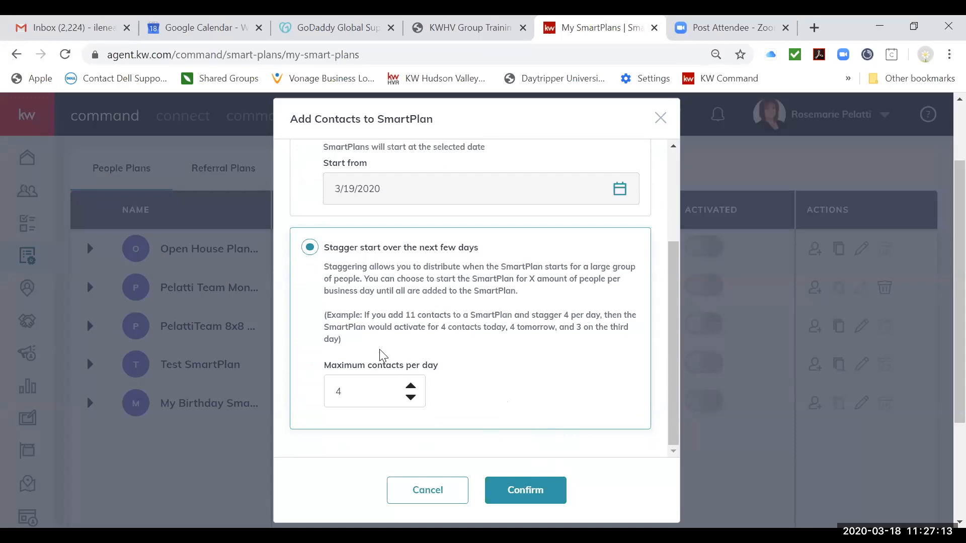
left_click(411, 386)
left_click(427, 498)
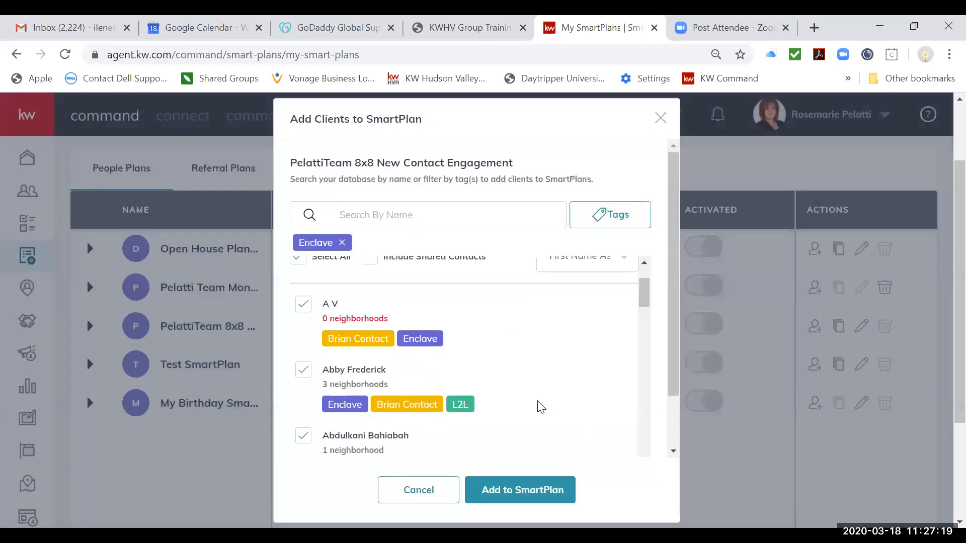
- Dismiss the Add Clients dialog without adding anyone and check the 3 contacts on My Birthday Smartplan
left_click(660, 118)
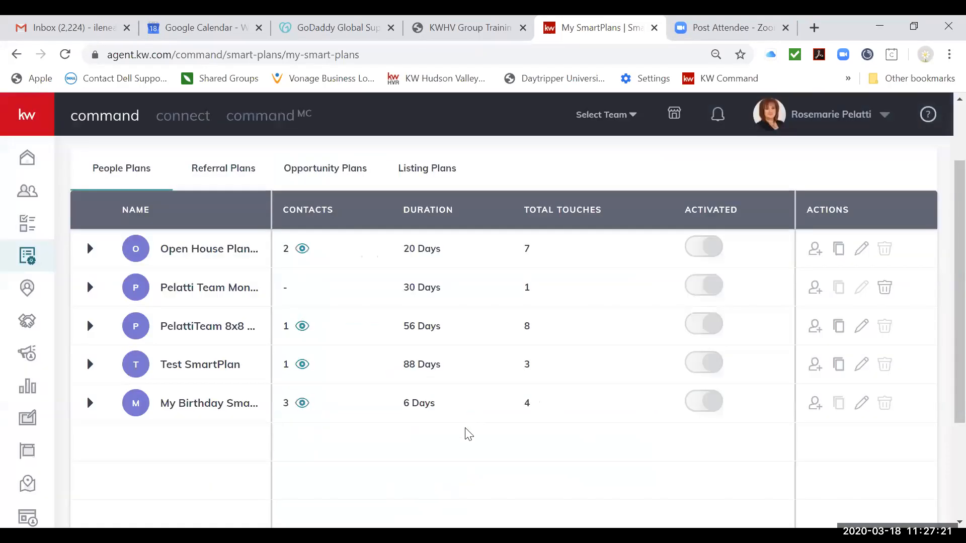
left_click(302, 404)
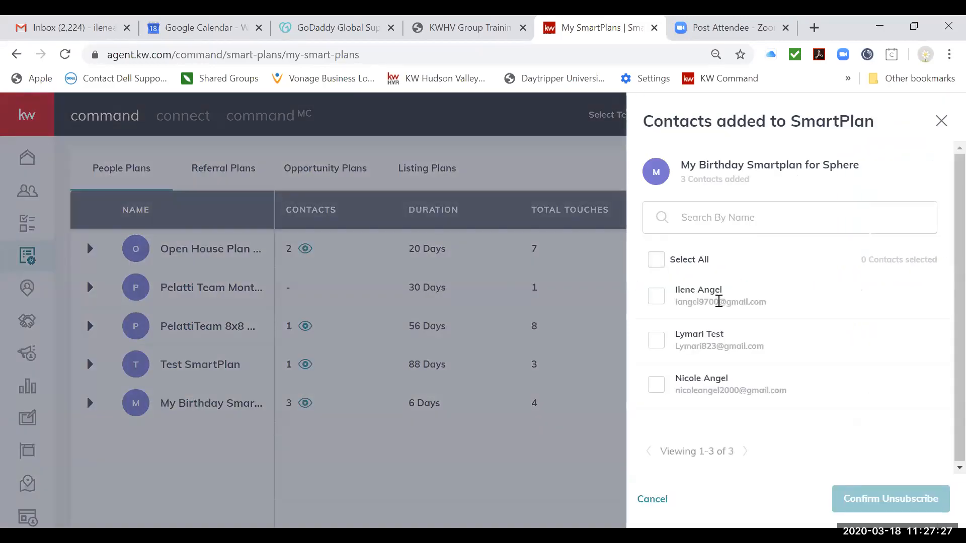
left_click(941, 122)
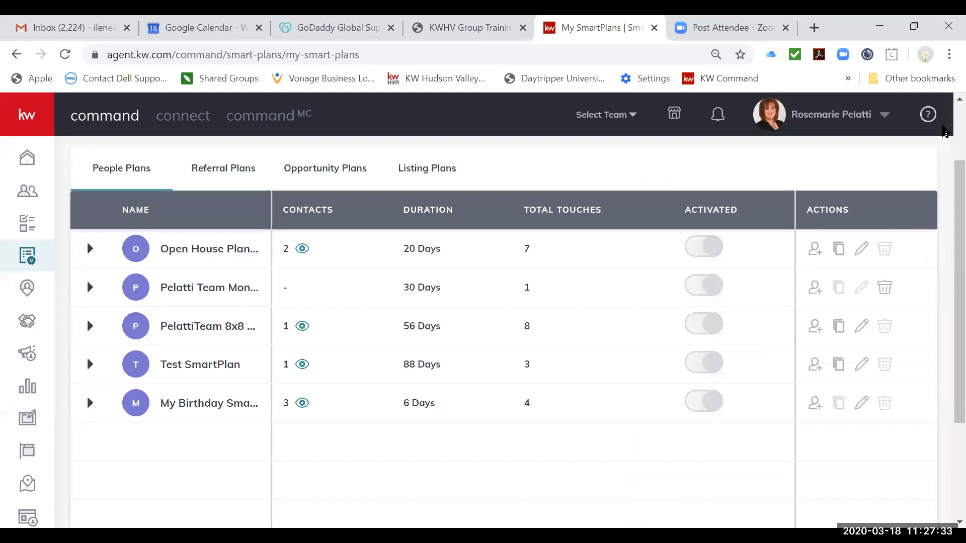
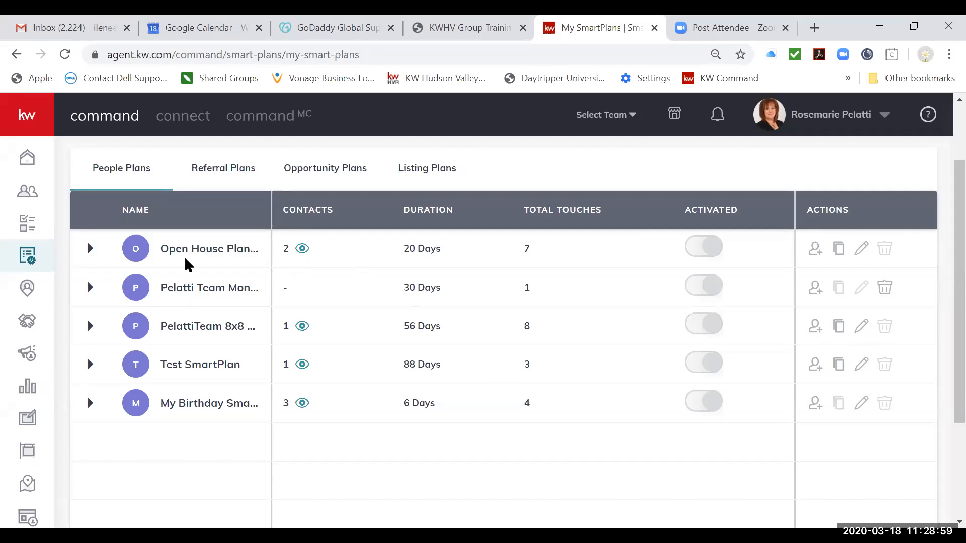
- Open the Library and view the Quarterly Call Plan's steps: phone call, 90-day delay, unlimited repeat
scroll(201, 225, "up", 2)
left_click(207, 159)
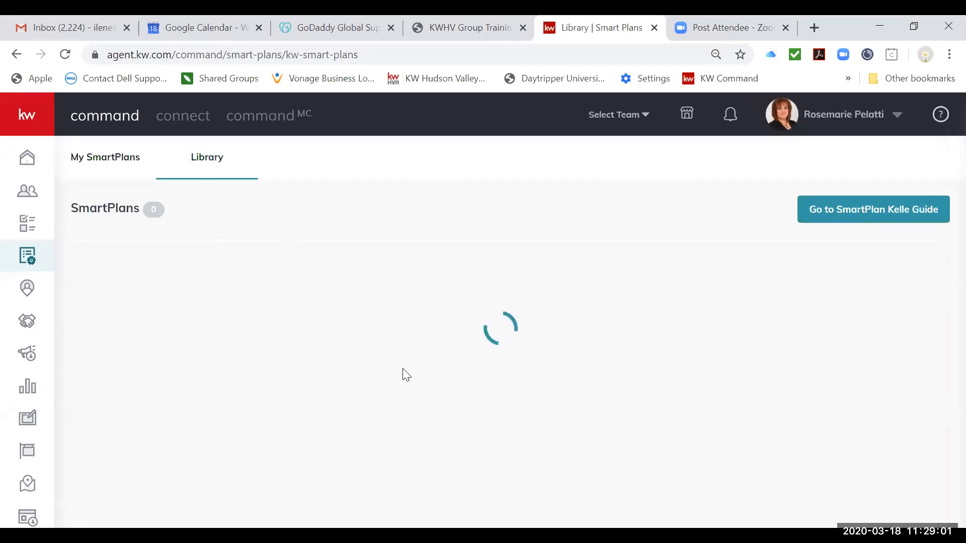
scroll(668, 400, "down", 2)
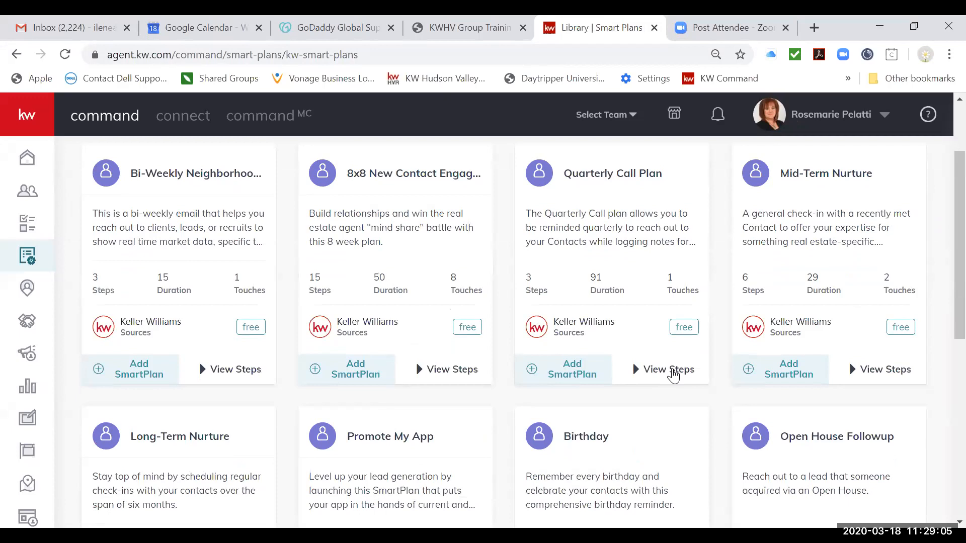
left_click(673, 373)
scroll(665, 434, "down", 1)
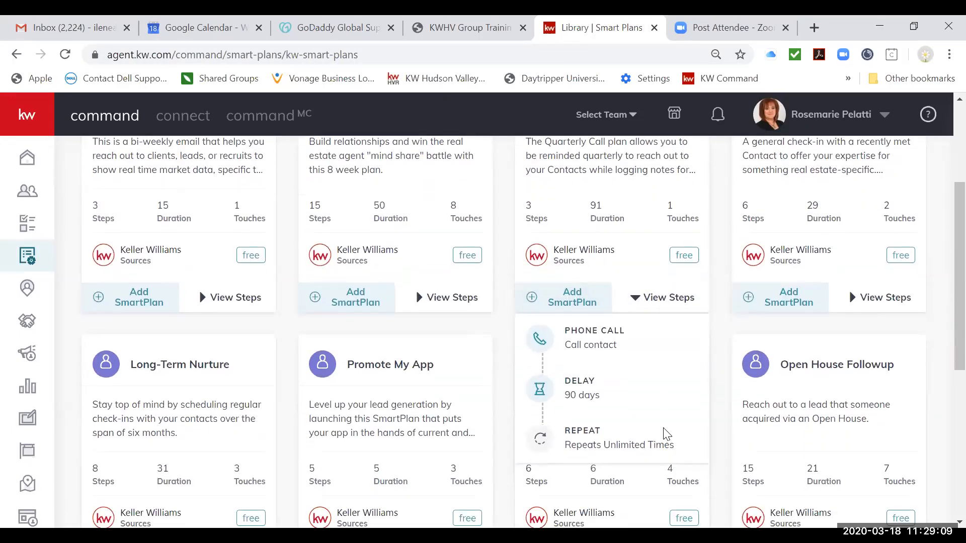
scroll(644, 385, "down", 1)
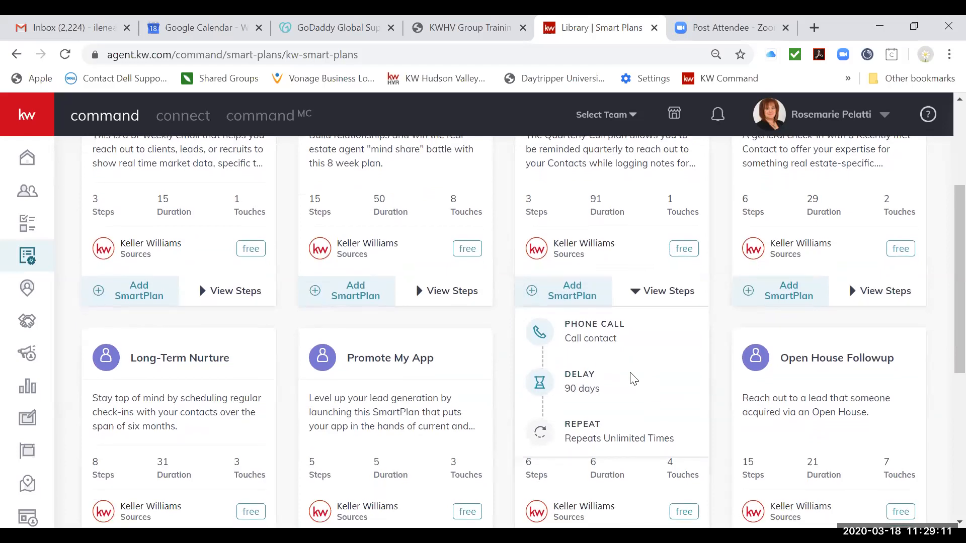
mouse_move(606, 324)
- Add the Quarterly Call Plan to My SmartPlans under its default name, 'My Quarterly Call Plan'
left_click(593, 306)
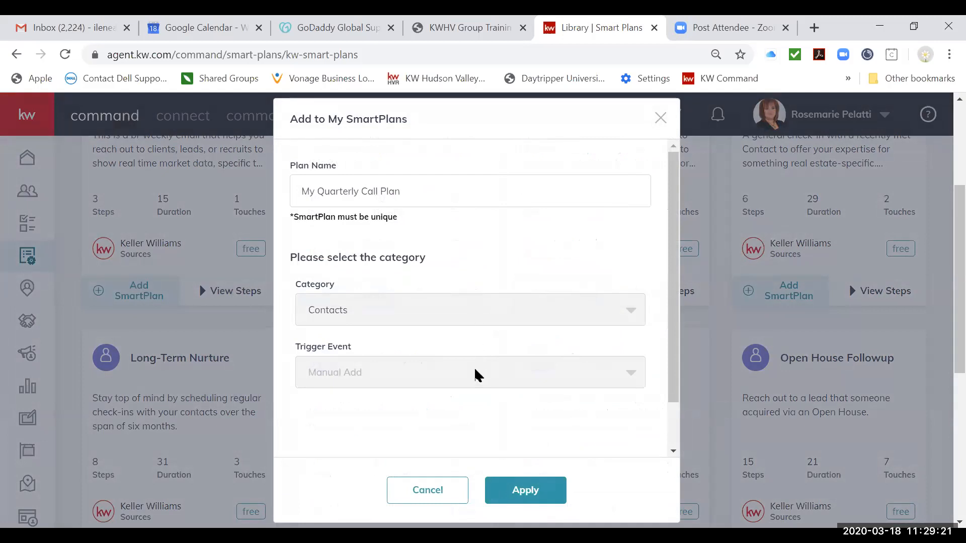
left_click(459, 188)
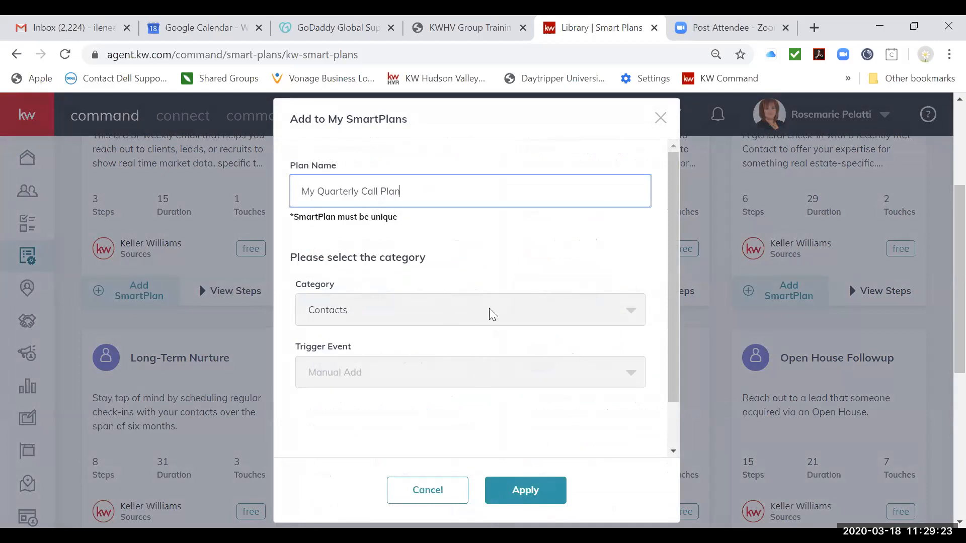
scroll(509, 393, "down", 1)
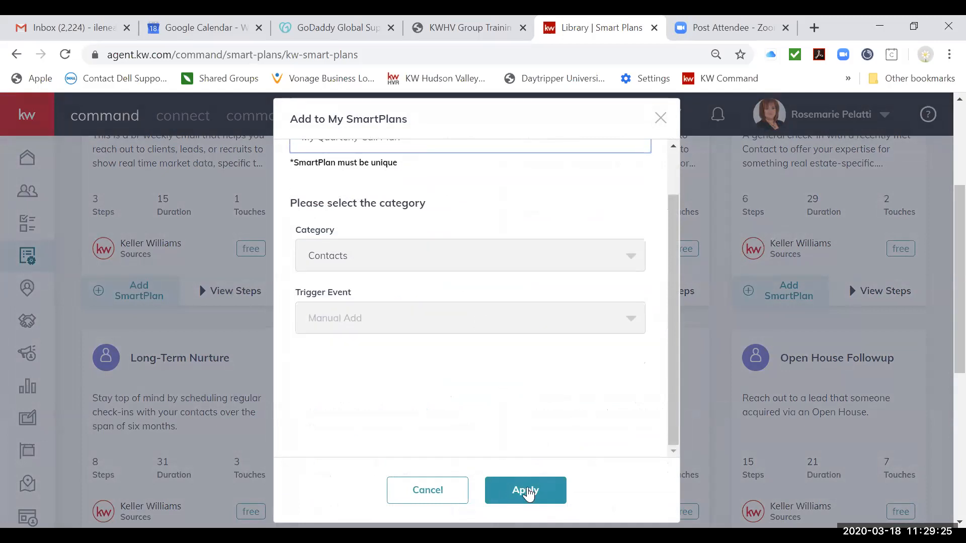
left_click(526, 492)
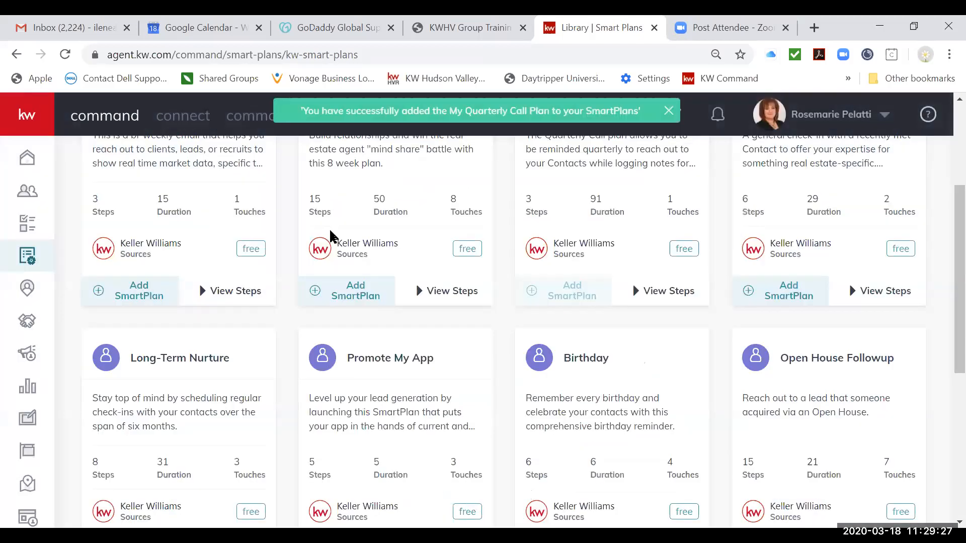
scroll(348, 290, "up", 1)
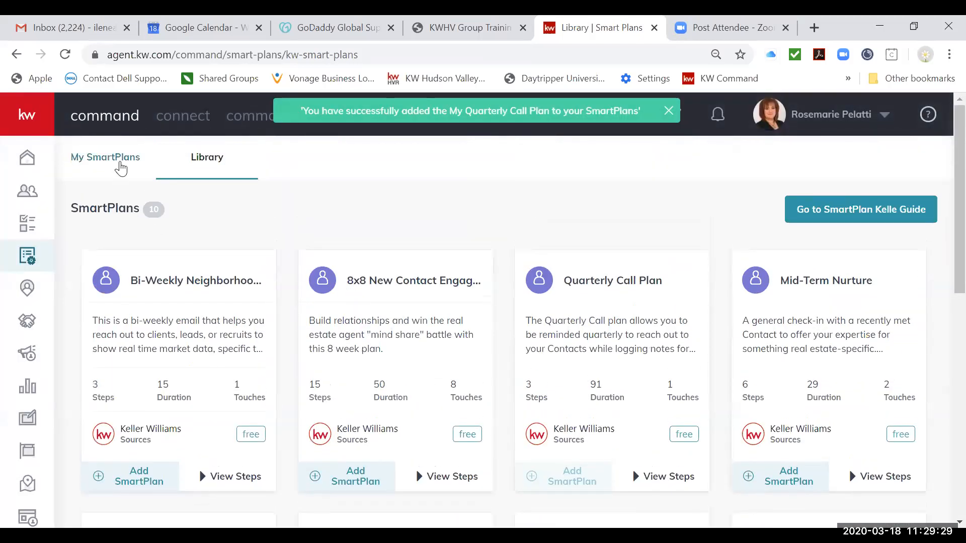
left_click(120, 168)
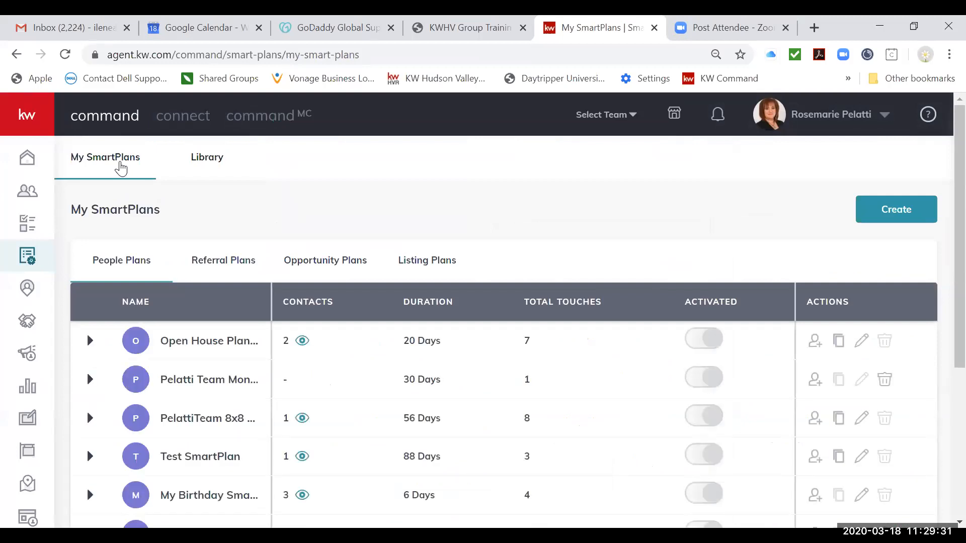
- Check that My Quarterly Call Plan is listed at 91 days, 1 touch, no contacts, and reload
left_click(205, 169)
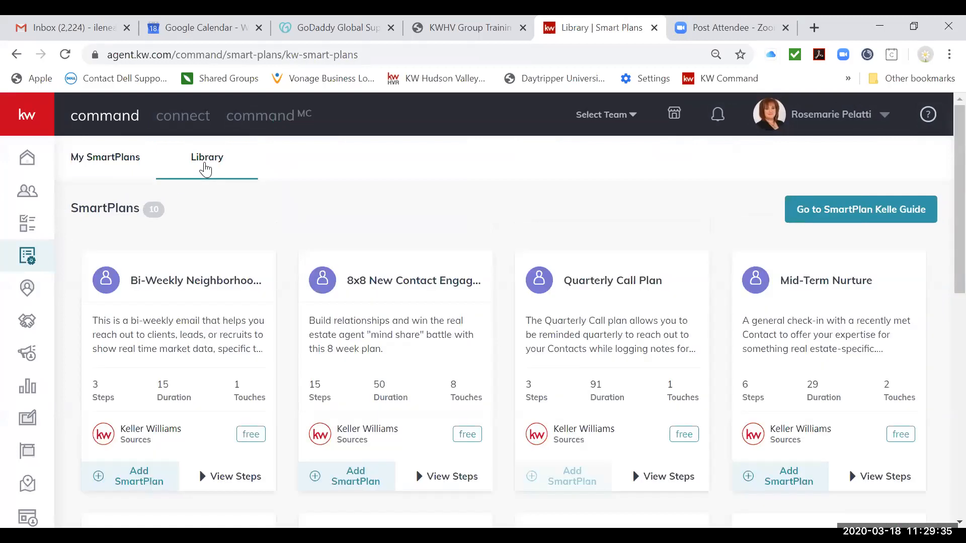
left_click(130, 161)
scroll(426, 405, "down", 3)
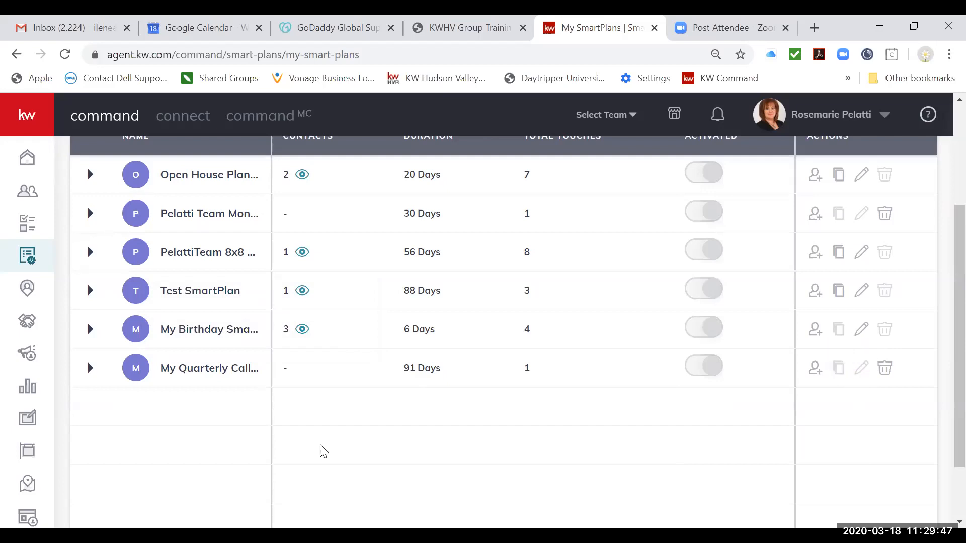
left_click(88, 371)
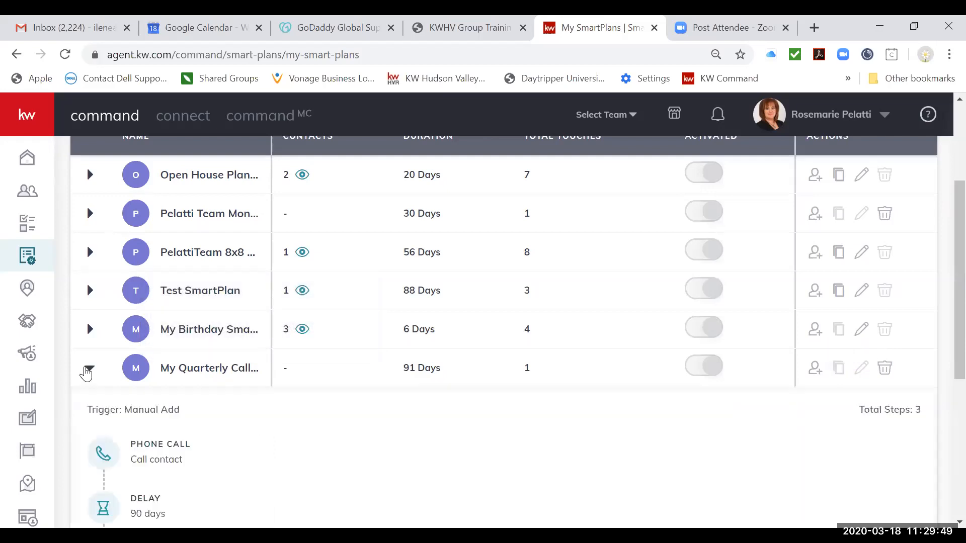
scroll(271, 464, "down", 3)
scroll(498, 397, "up", 3)
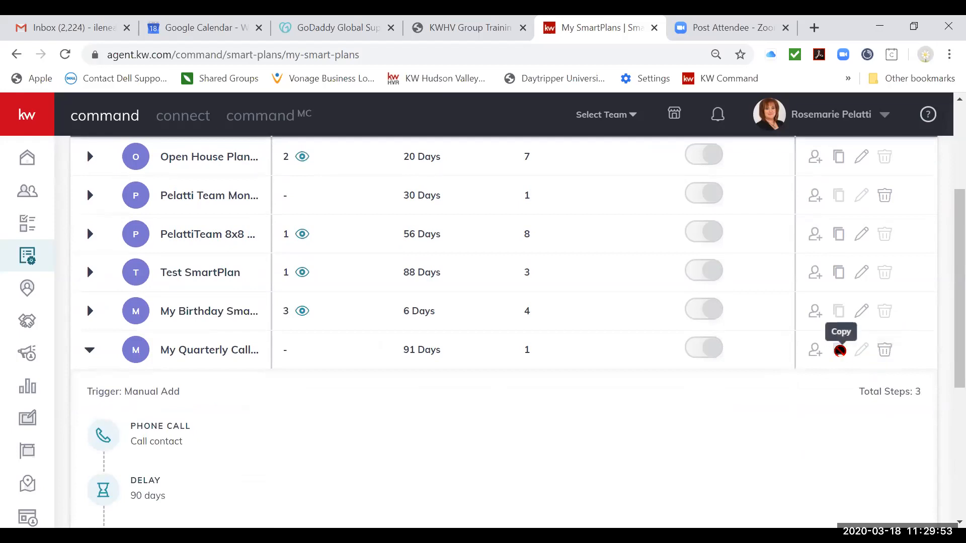
left_click(67, 57)
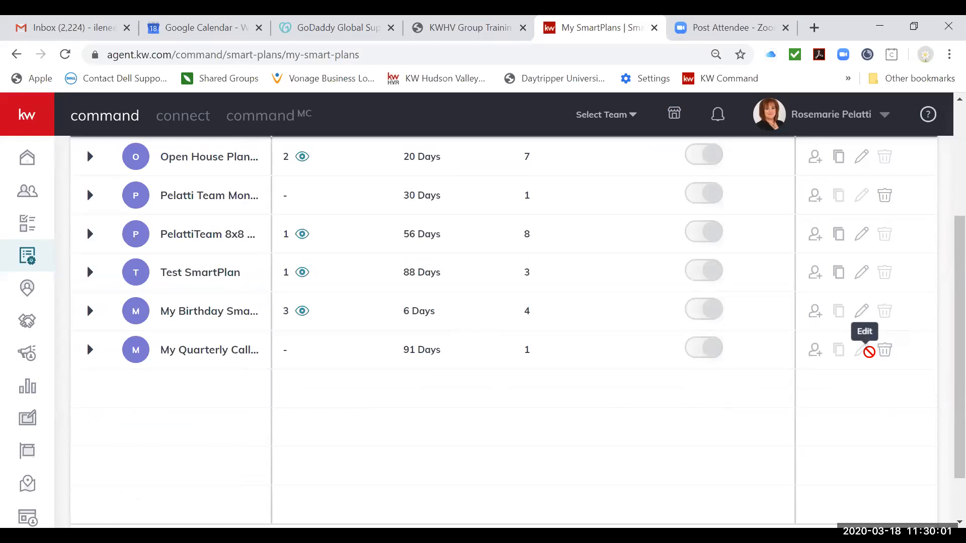
- Search by the contact's name and pick two matching contacts to add to My Quarterly Call Plan
left_click(819, 356)
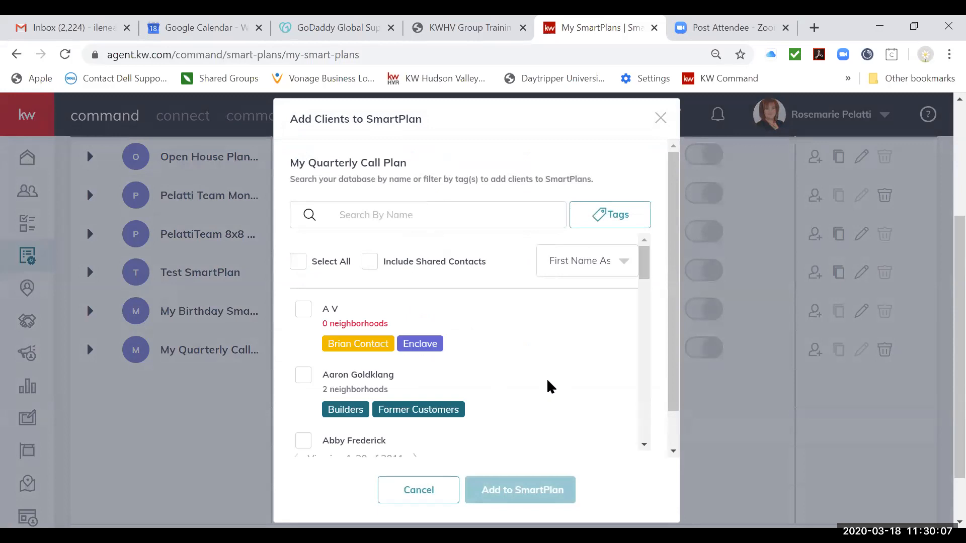
left_click(497, 211)
type("ilne")
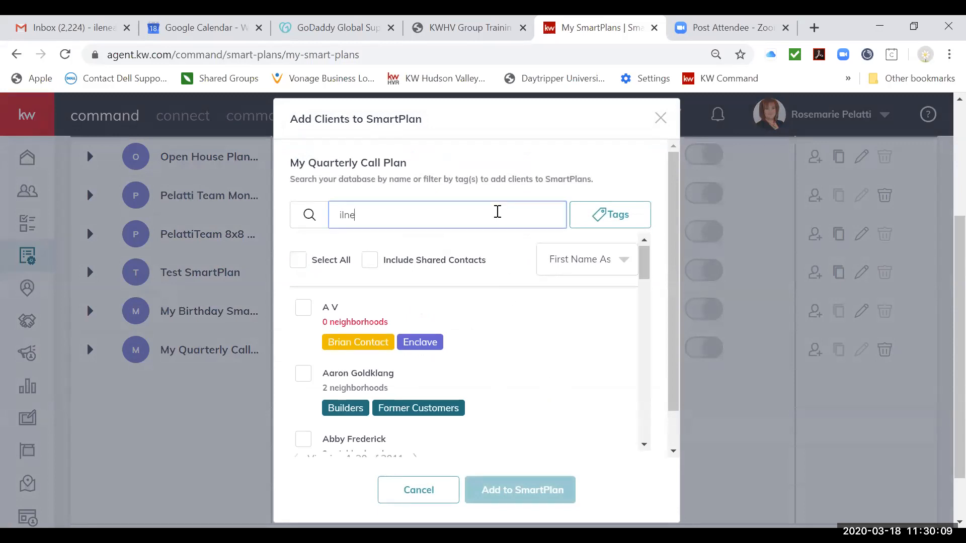
key("BackSpace")
key("BackSpace")
type("ene")
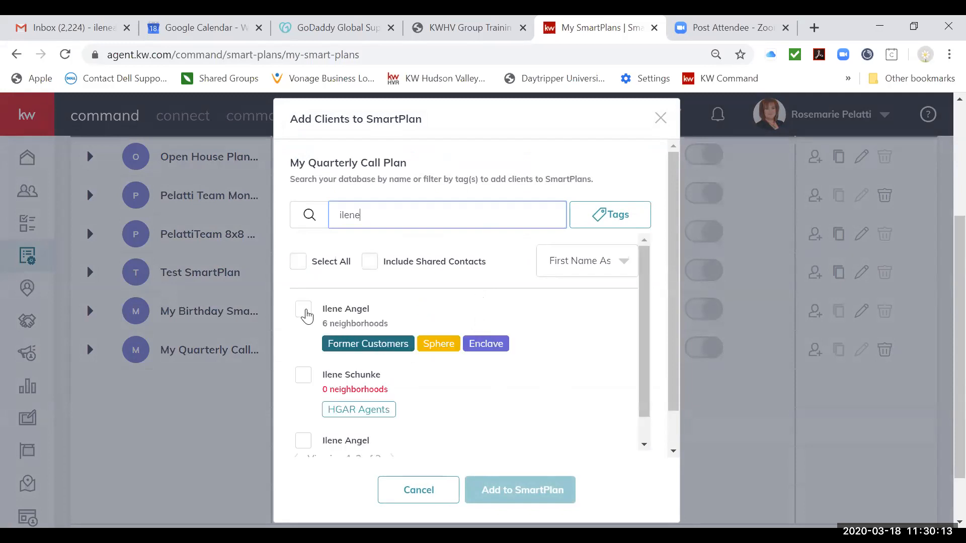
left_click(303, 309)
scroll(483, 390, "down", 1)
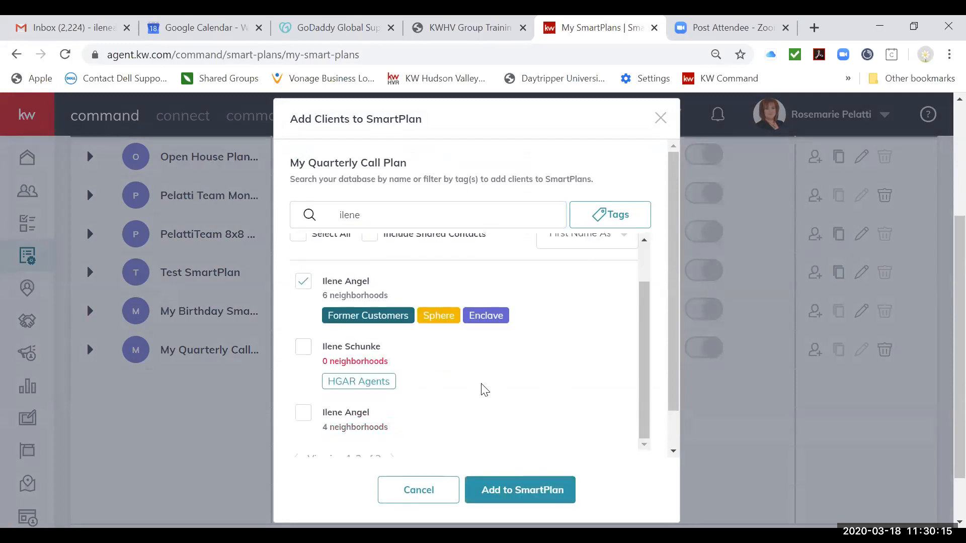
left_click(302, 416)
scroll(449, 404, "down", 1)
left_click(511, 494)
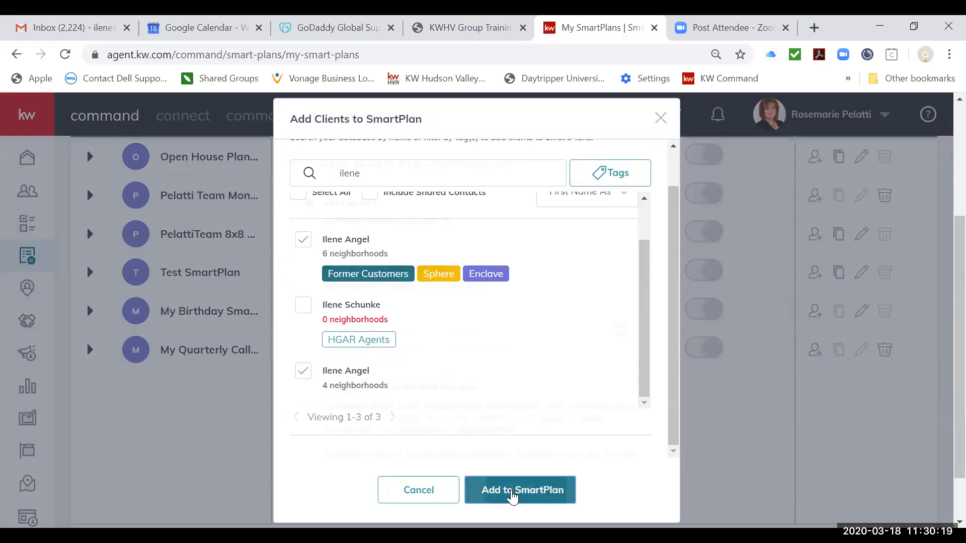
- Choose a staggered start and confirm subscribing the two contacts
scroll(514, 307, "down", 1)
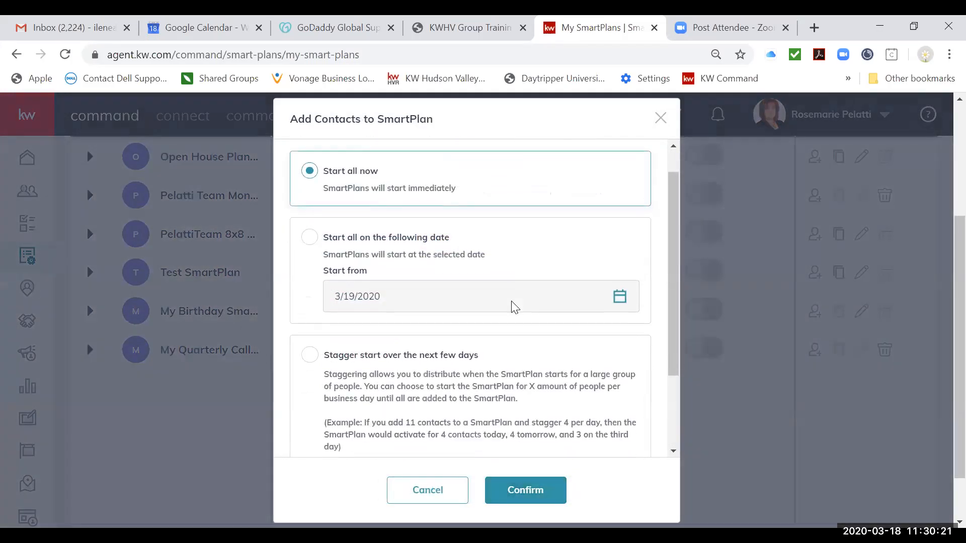
scroll(505, 252, "down", 3)
left_click(311, 282)
scroll(516, 356, "down", 1)
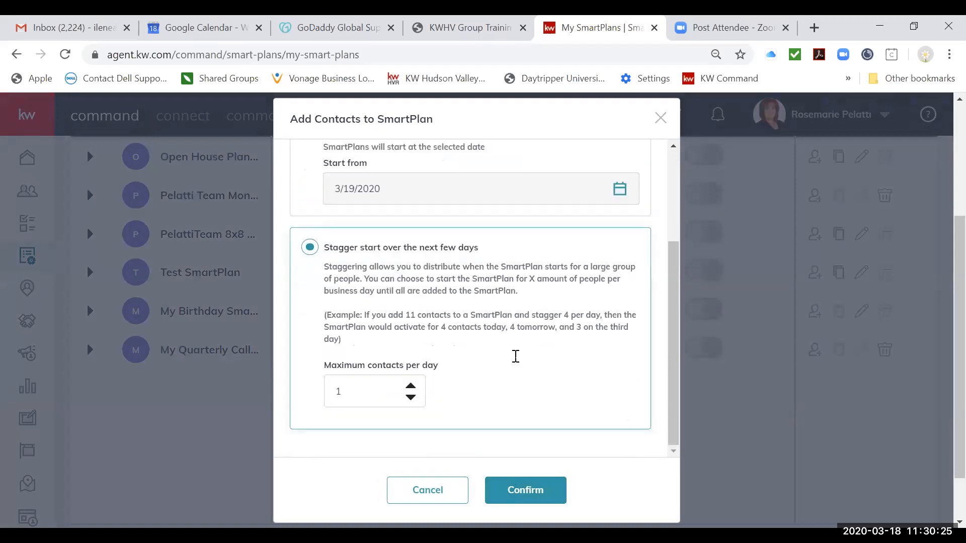
scroll(515, 356, "up", 4)
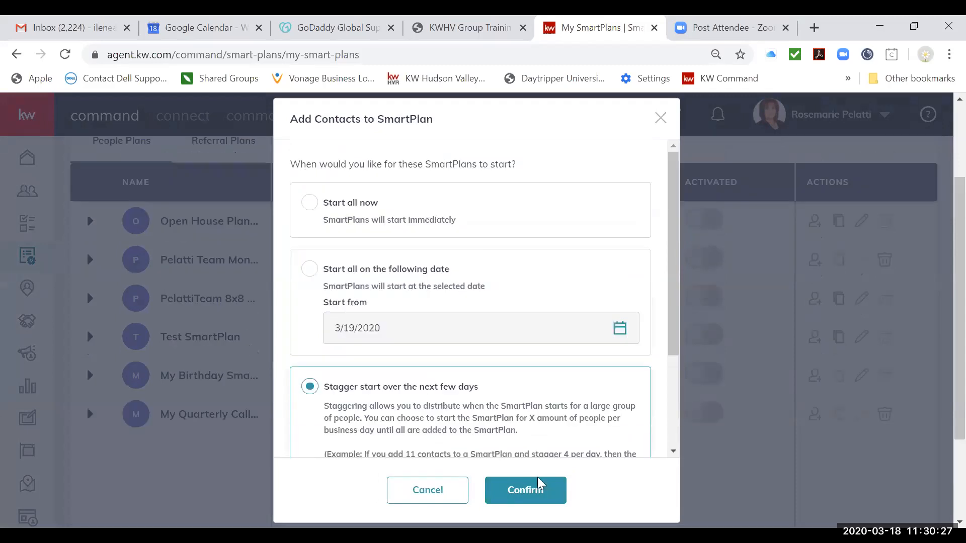
left_click(539, 488)
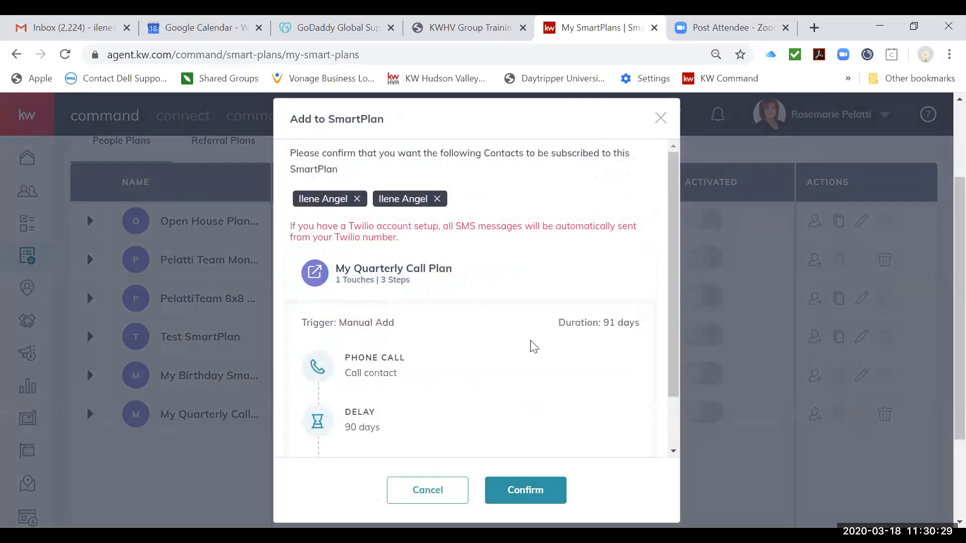
scroll(525, 428, "down", 1)
left_click(536, 489)
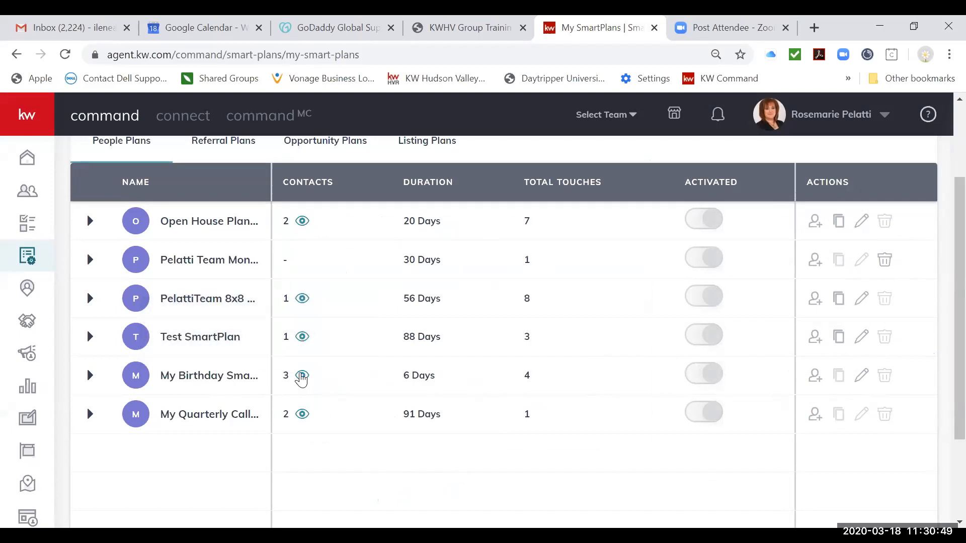
- Unsubscribe all three contacts from My Birthday Smartplan for Sphere
left_click(302, 375)
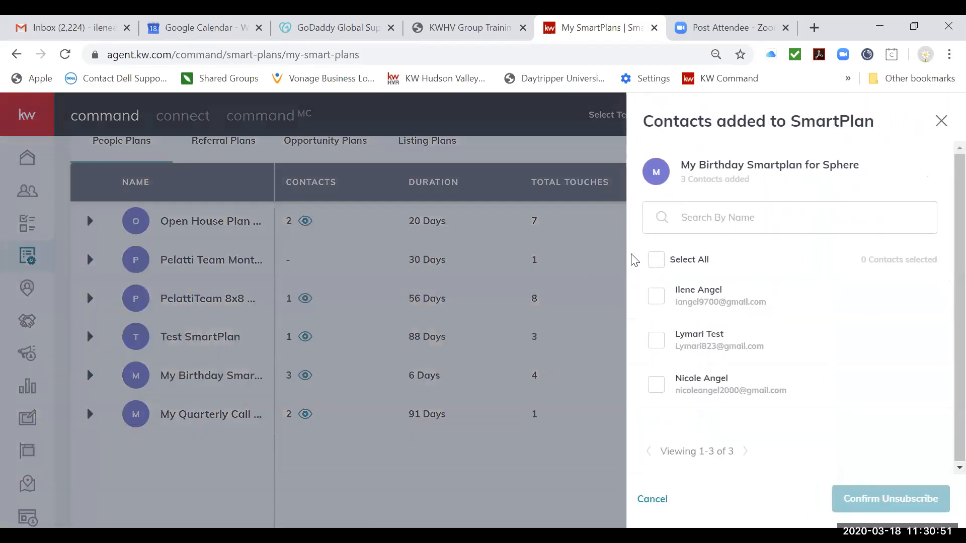
left_click(654, 261)
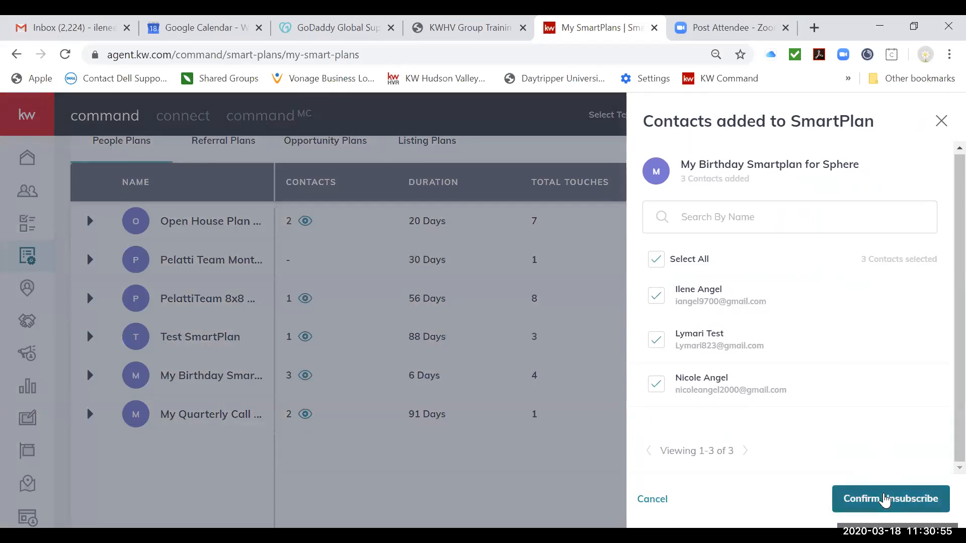
left_click(886, 500)
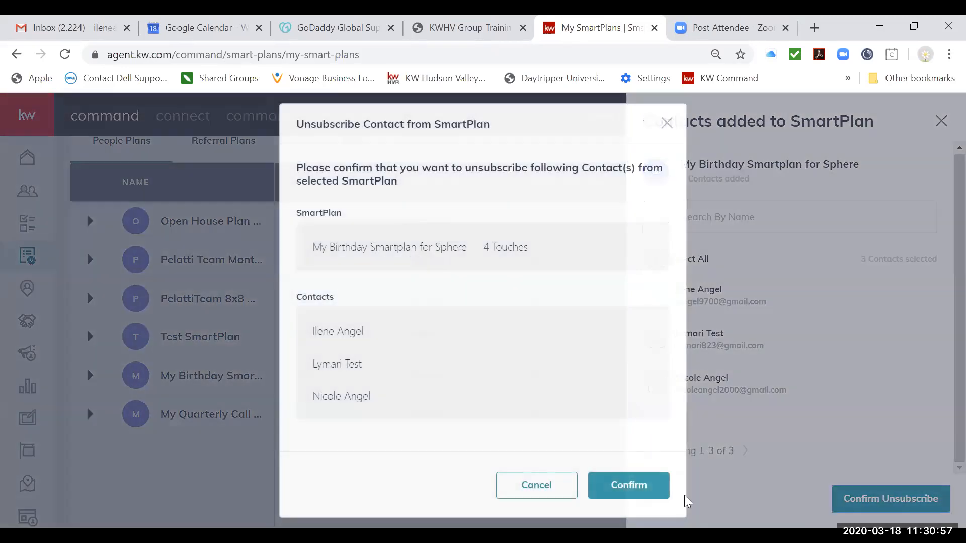
left_click(659, 494)
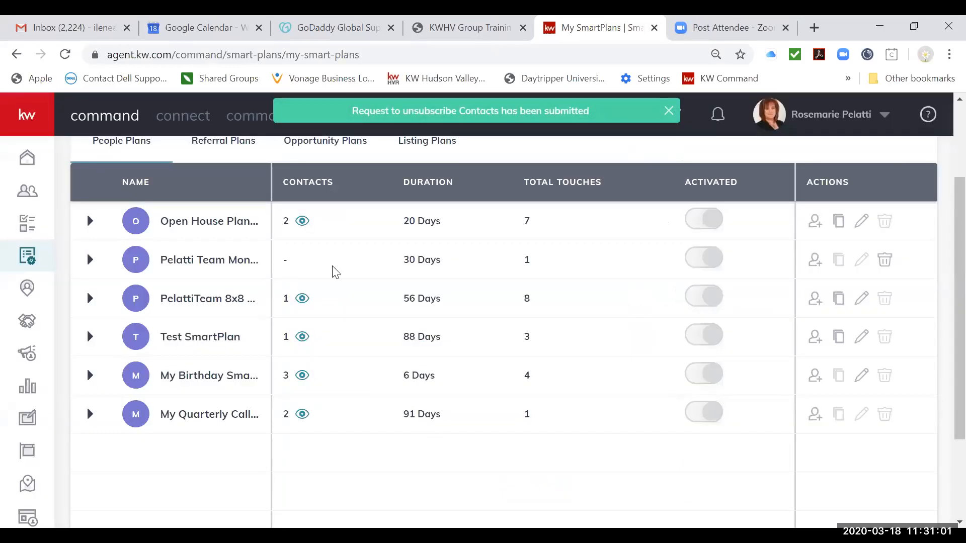
- Reload and delete the Birthday SmartPlan from My SmartPlans
left_click(64, 55)
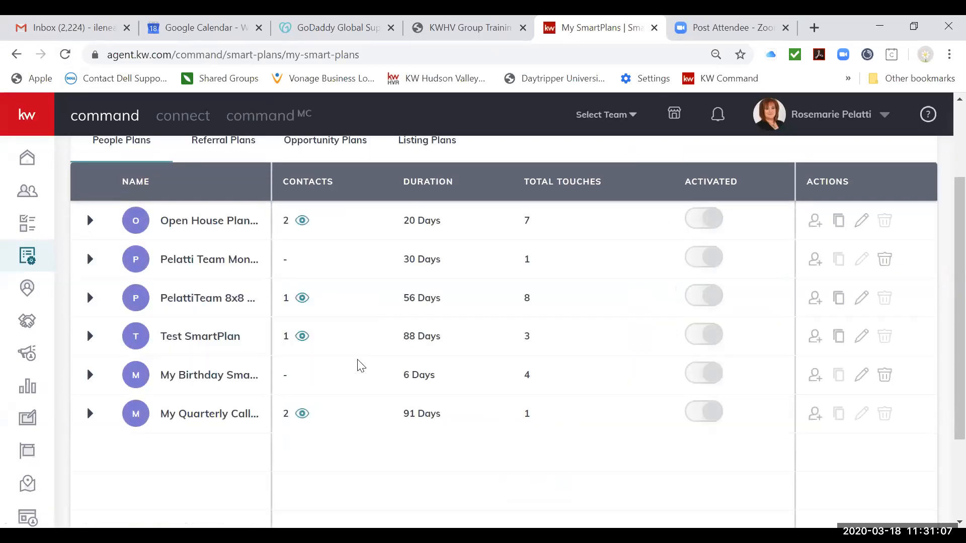
left_click(884, 378)
left_click(541, 399)
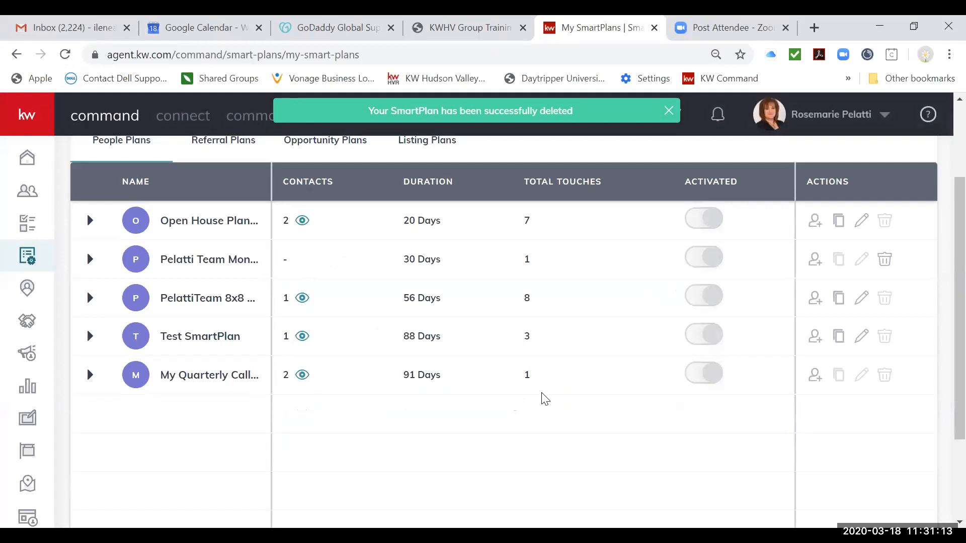
scroll(546, 298, "up", 3)
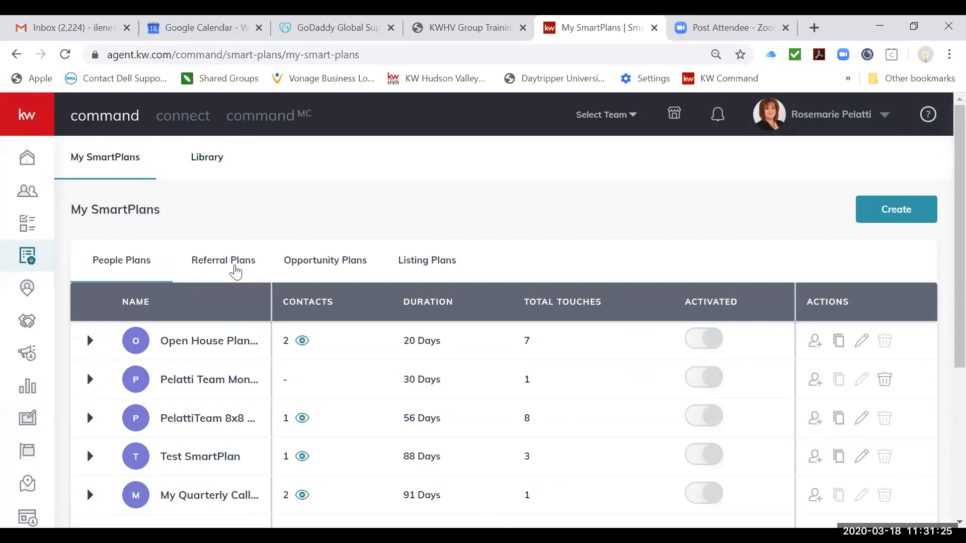
left_click(235, 272)
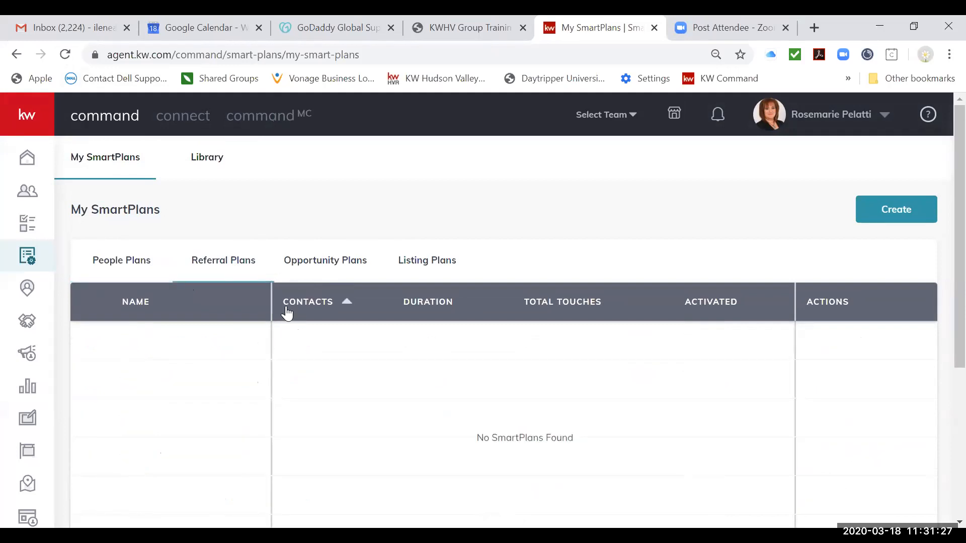
left_click(306, 263)
left_click(454, 265)
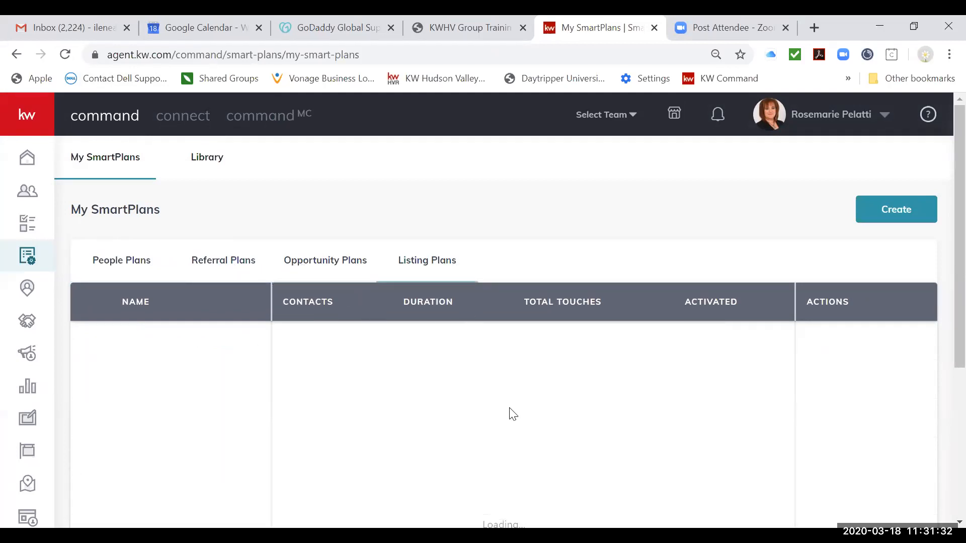
left_click(149, 275)
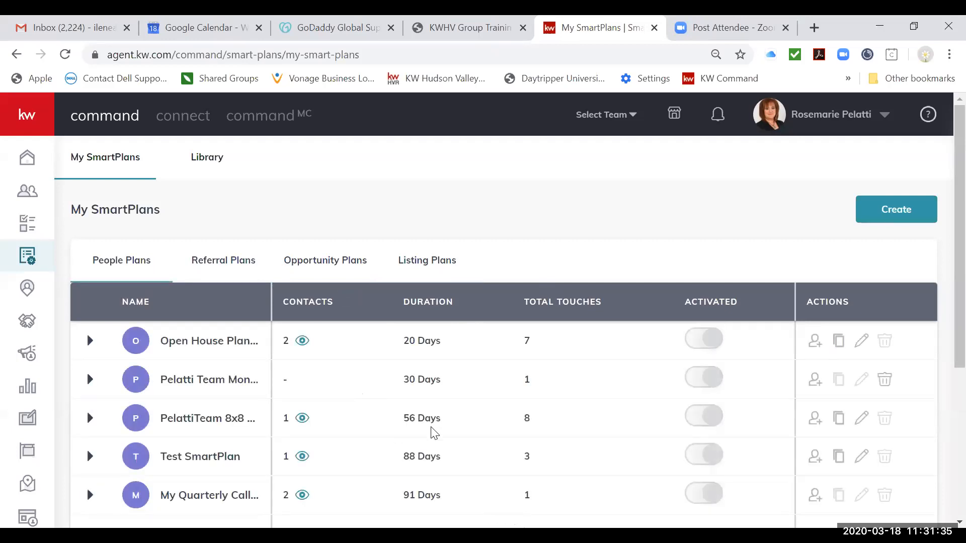
scroll(434, 432, "down", 1)
scroll(434, 432, "up", 1)
- Create a new SmartPlan named 'Test Smart Plan' and leave its trigger event unchanged
left_click(913, 210)
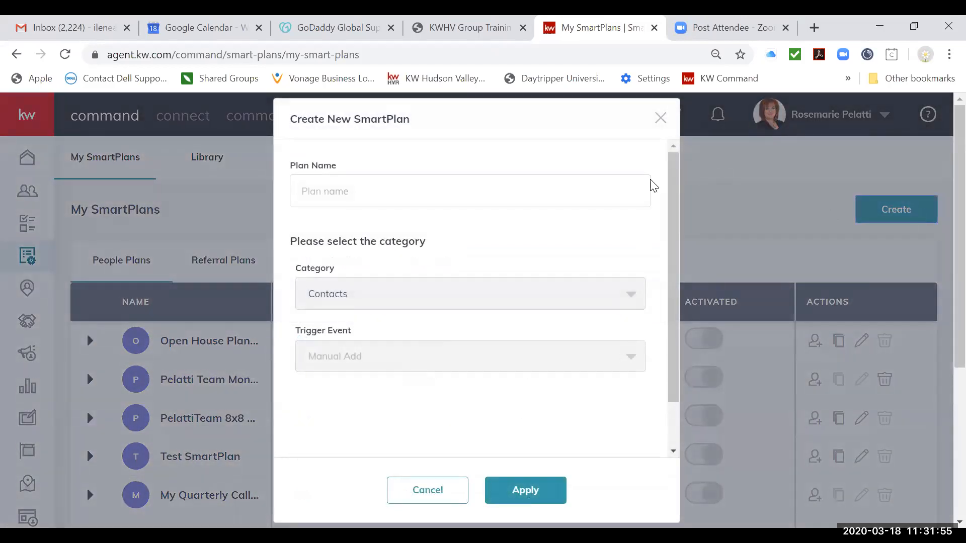
left_click(629, 191)
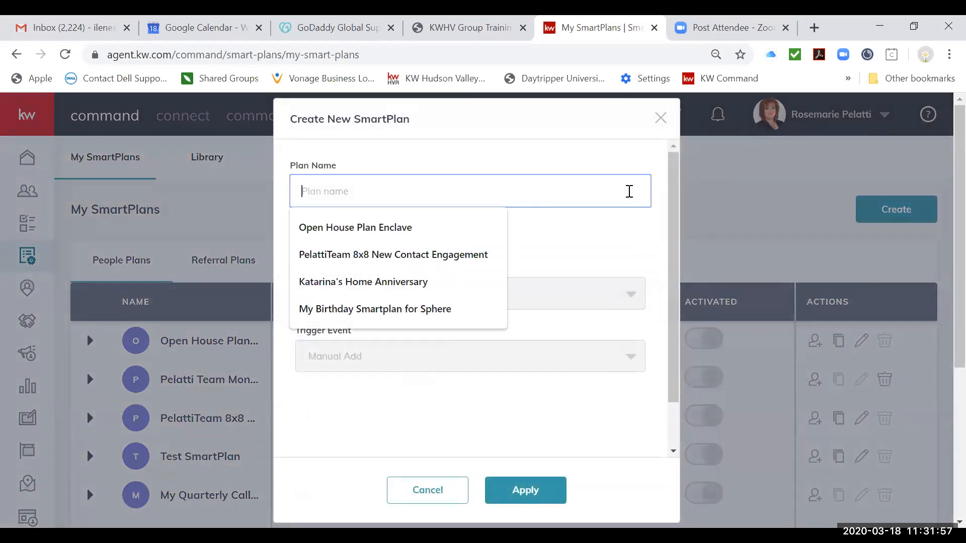
type("Test")
type(" Sam")
type("mart P")
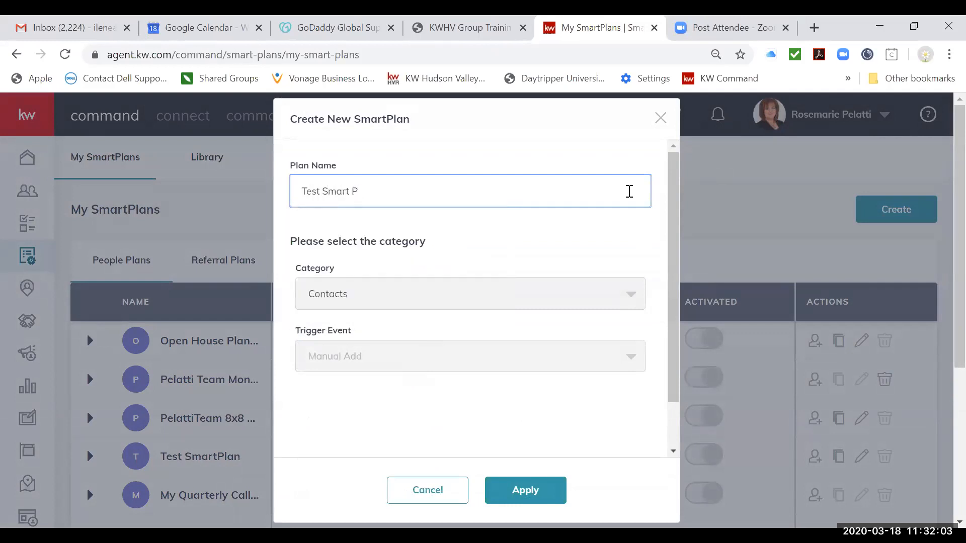
type(";an")
scroll(616, 374, "down", 1)
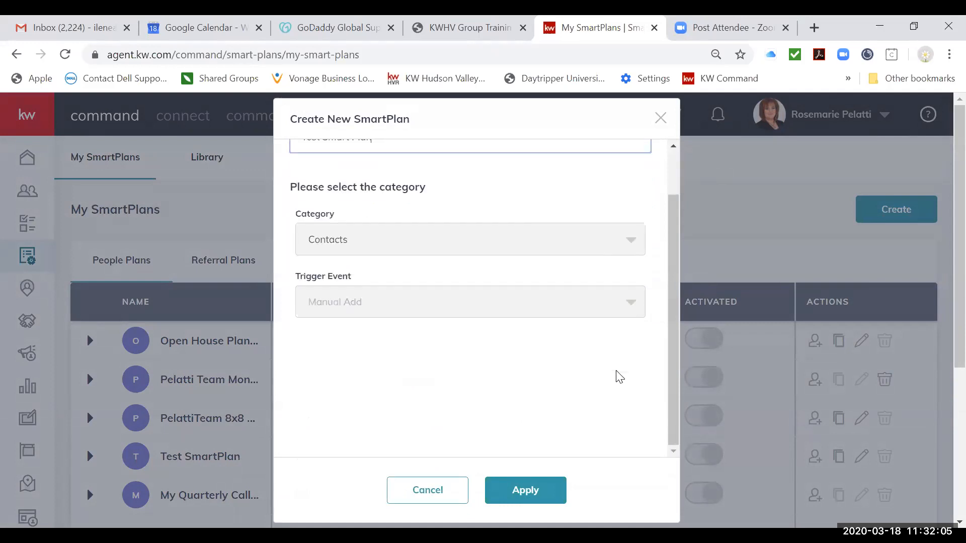
left_click(552, 487)
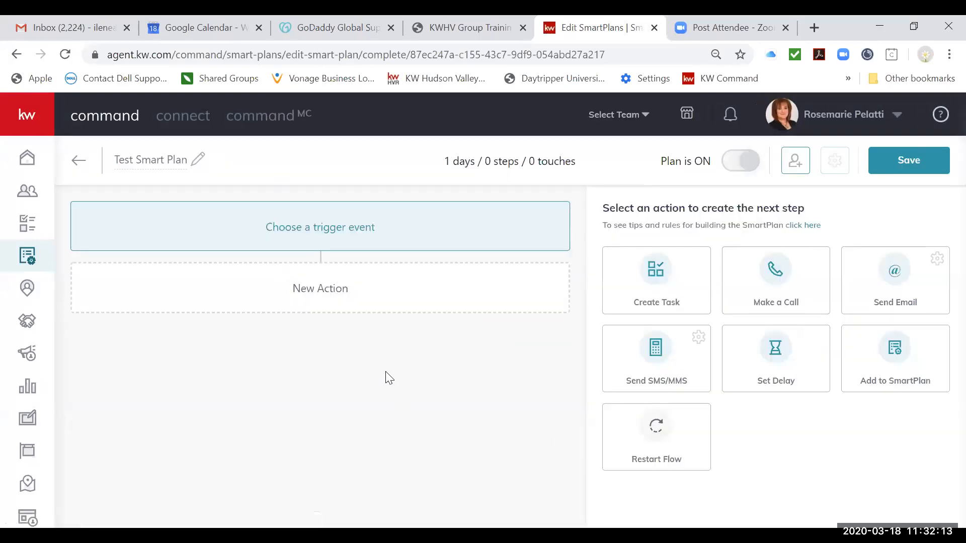
left_click(371, 230)
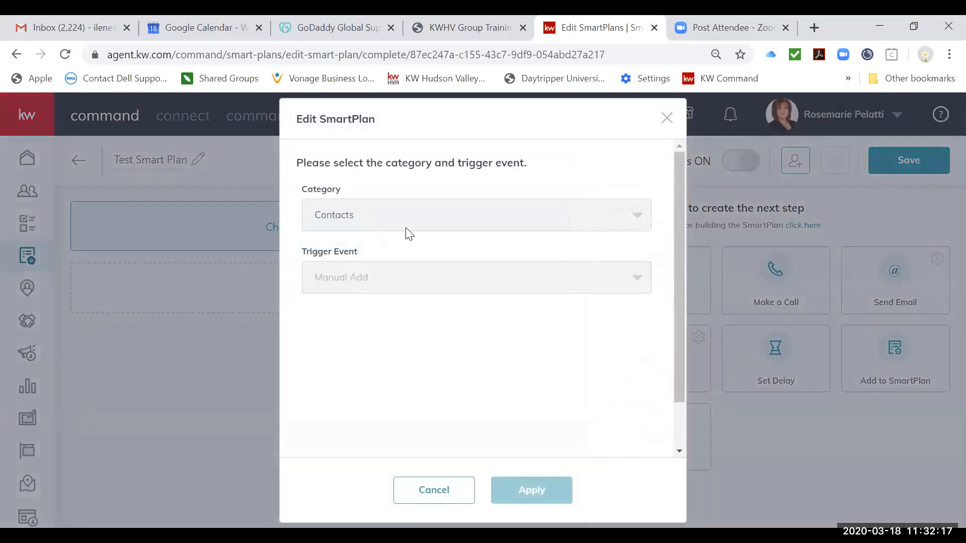
left_click(437, 491)
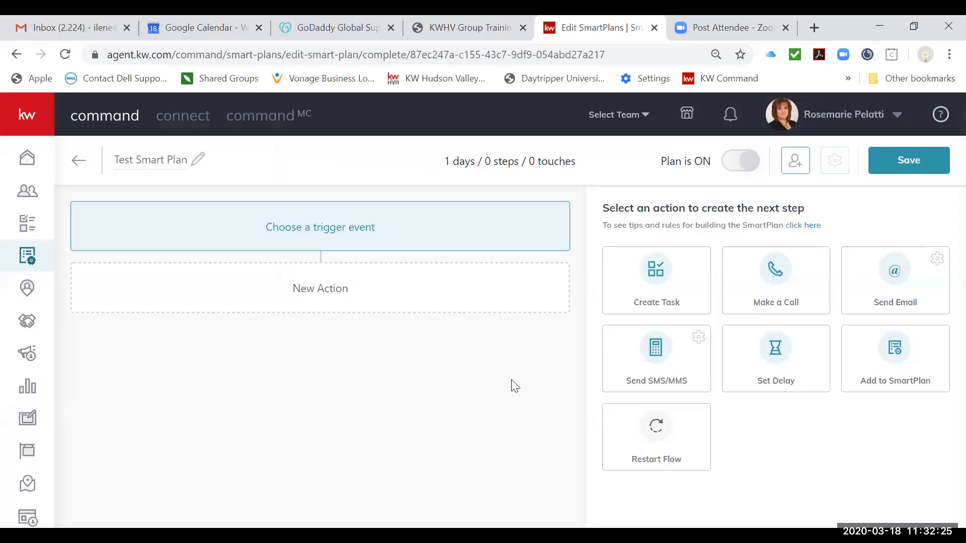
- Add a Day 1 Send Email step with subject 'Hello!' and body 'Hello there. How are you.'
left_click_drag(919, 293, 891, 309)
left_click(883, 272)
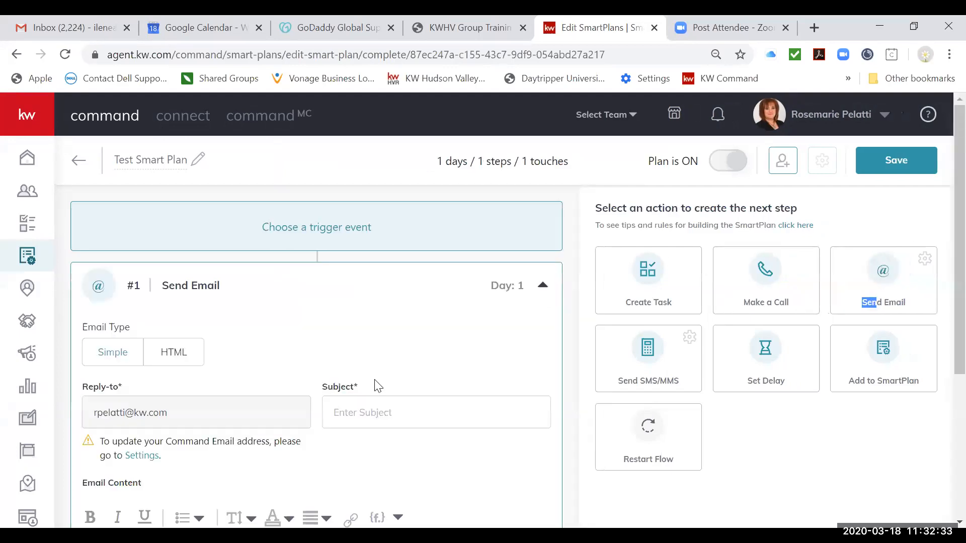
scroll(378, 386, "down", 2)
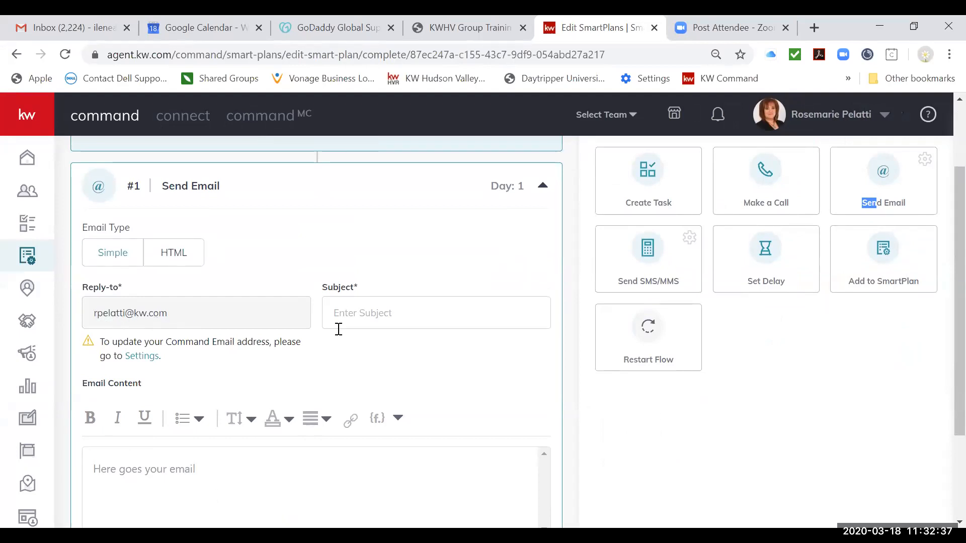
left_click(388, 322)
type("Hello!")
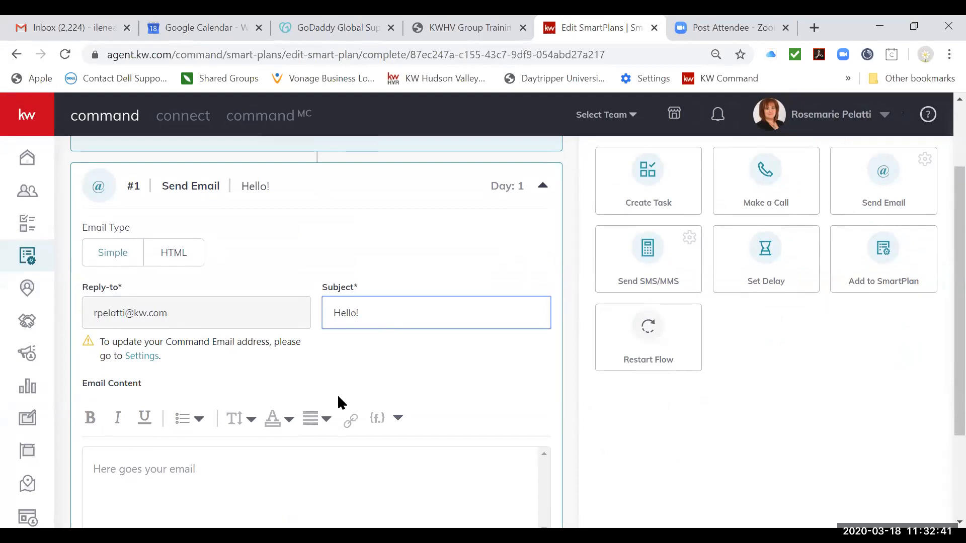
scroll(337, 394, "down", 2)
left_click(263, 381)
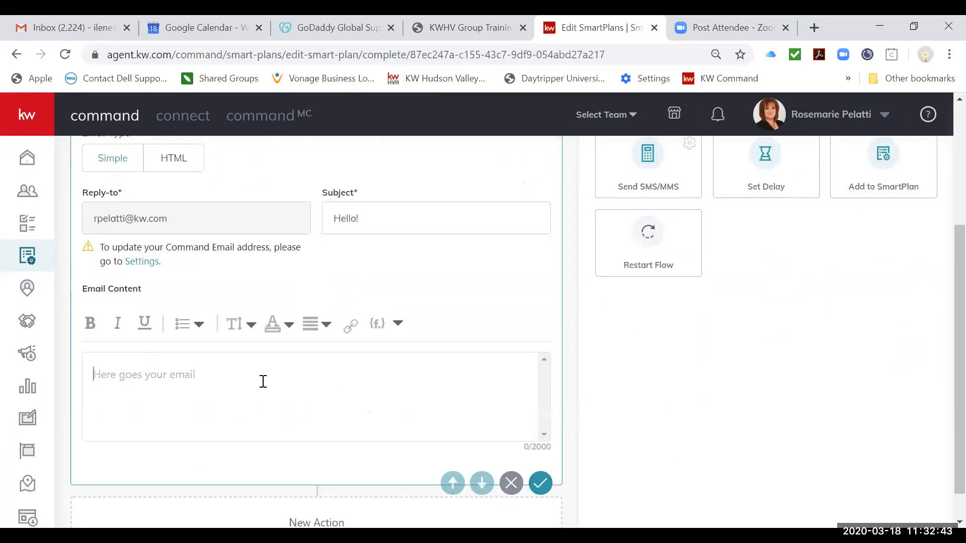
type("Hello there. How are you.")
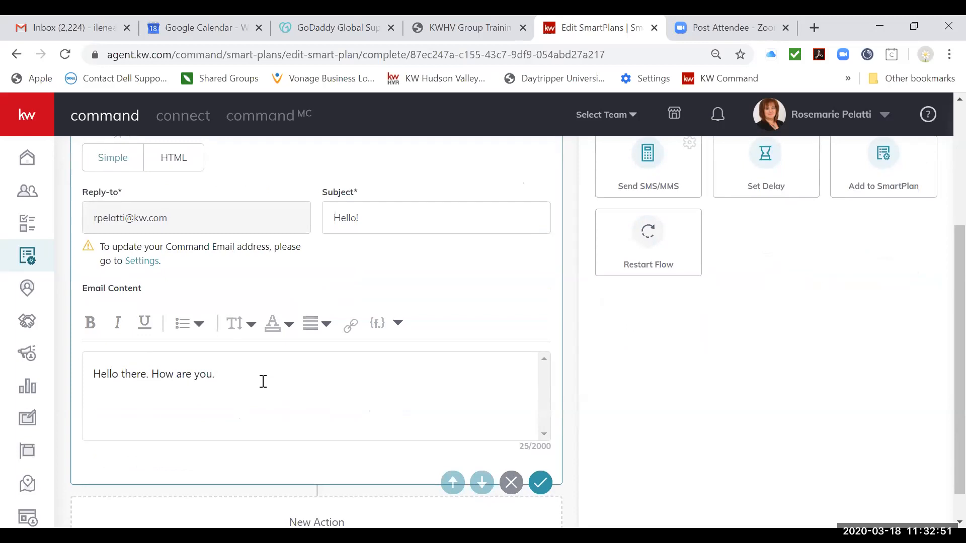
scroll(262, 381, "down", 1)
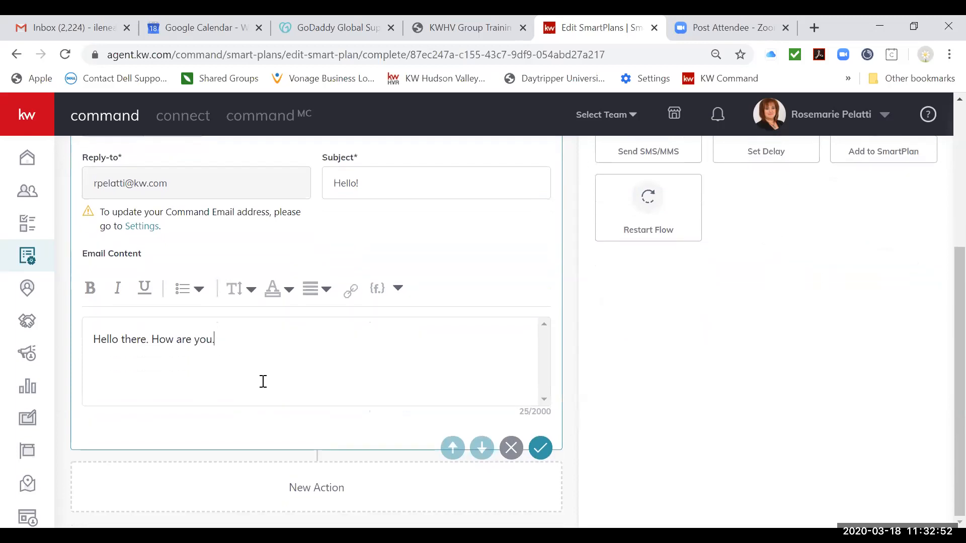
left_click(546, 448)
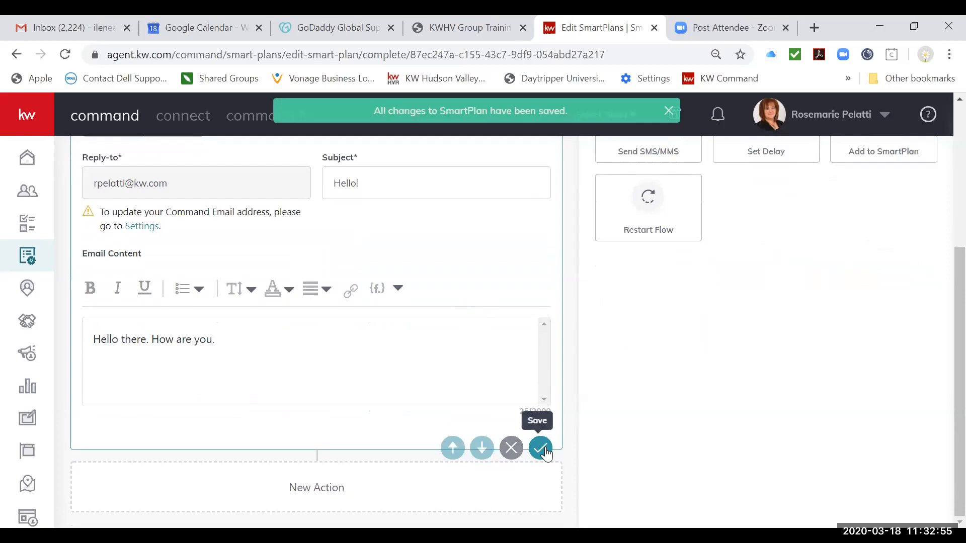
scroll(441, 407, "up", 5)
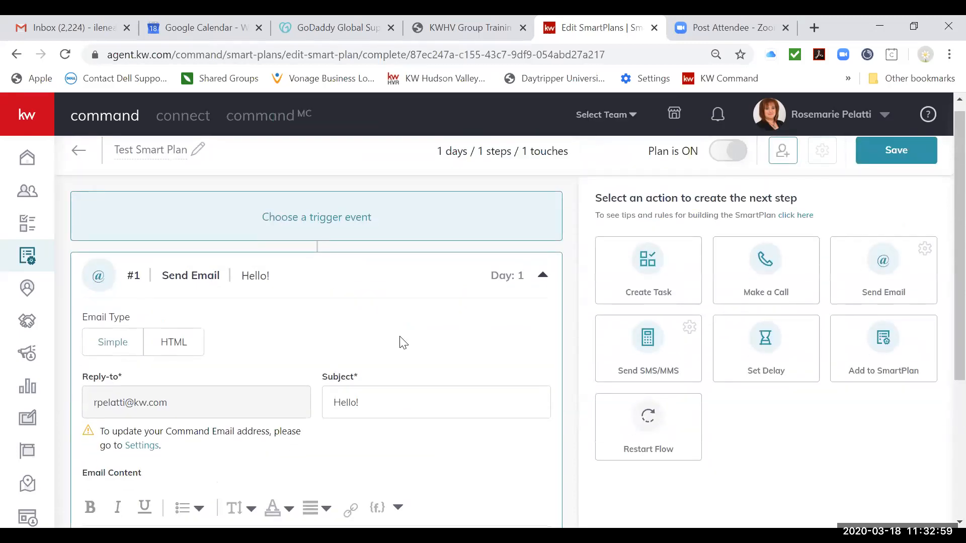
scroll(402, 343, "down", 3)
scroll(403, 343, "up", 1)
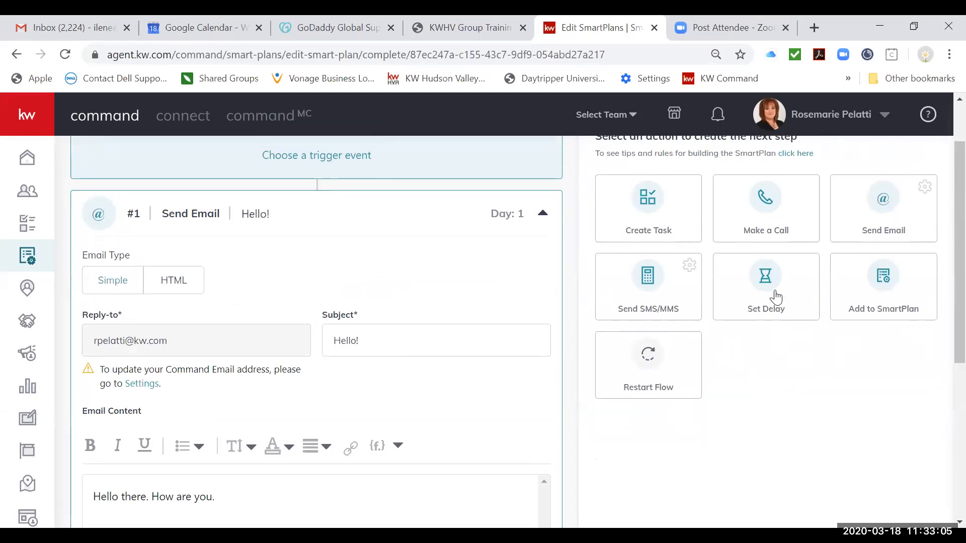
- Add a Set Delay step of 30 days after the email
left_click(745, 305)
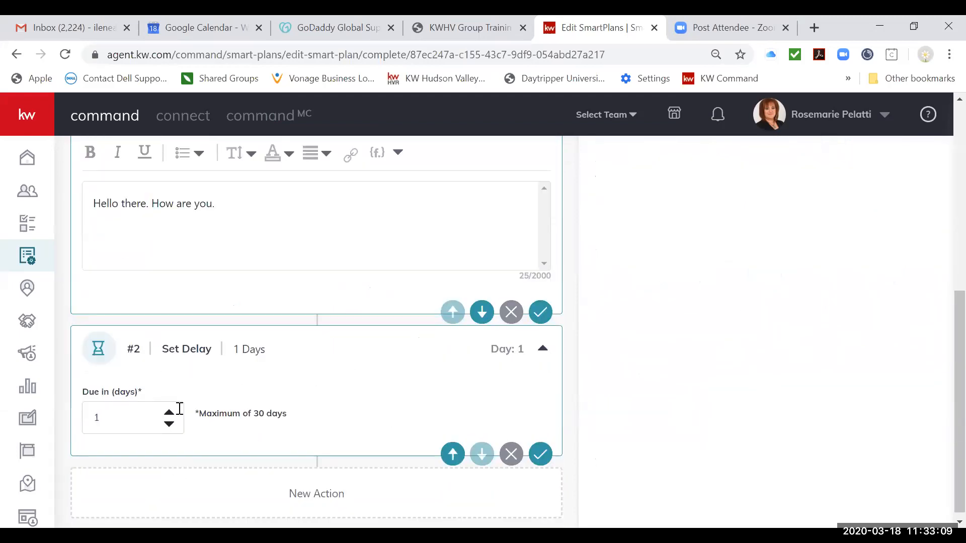
left_click(103, 424)
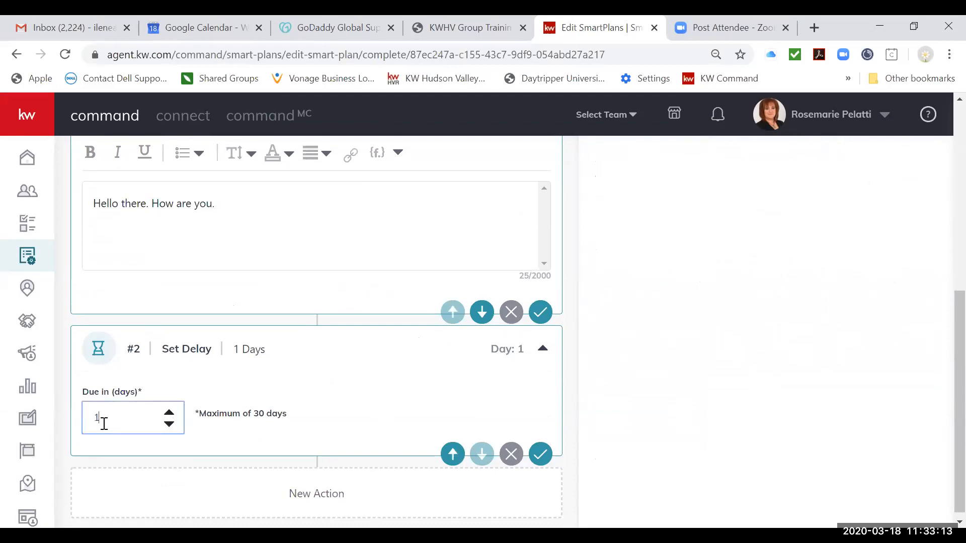
type("3")
key("BackSpace")
key("BackSpace")
type("30")
left_click(549, 458)
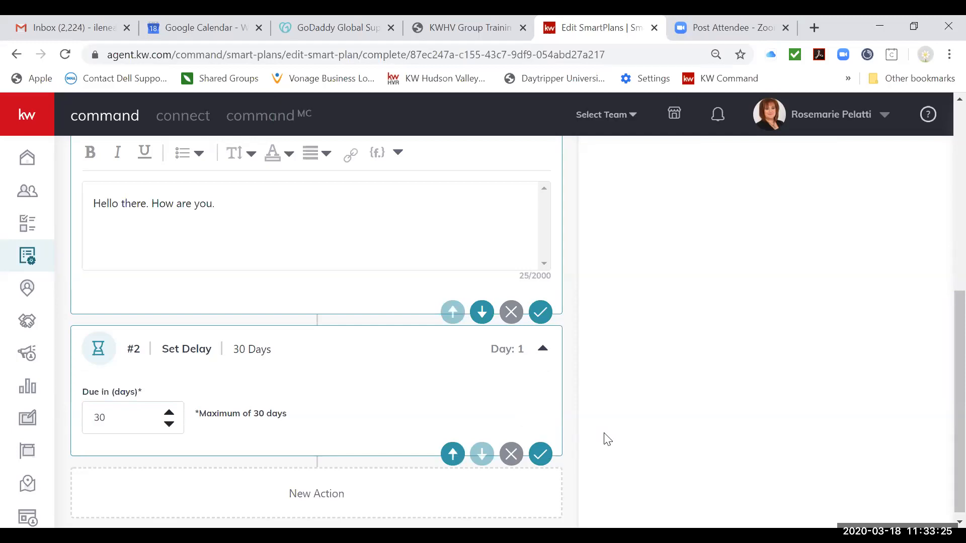
scroll(467, 429, "down", 1)
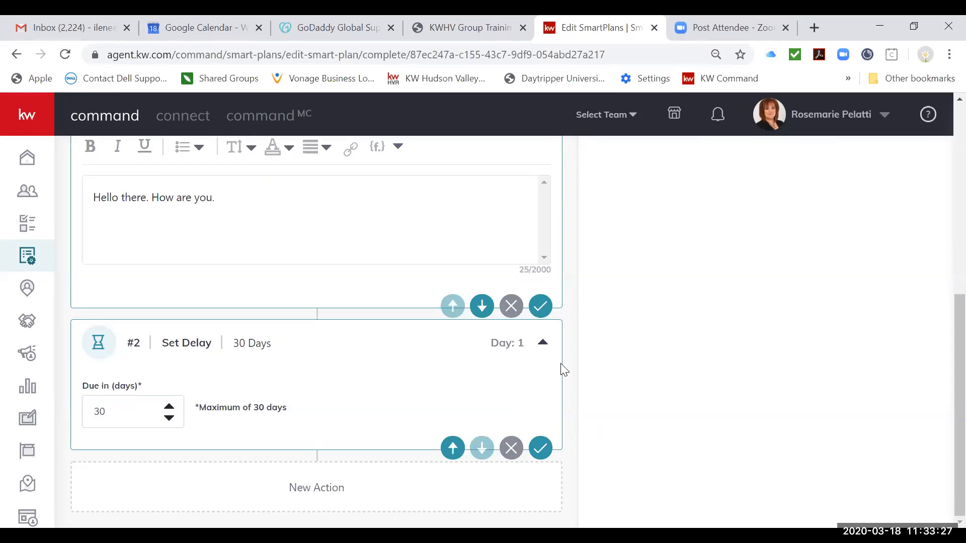
scroll(753, 264, "up", 1)
scroll(754, 264, "up", 7)
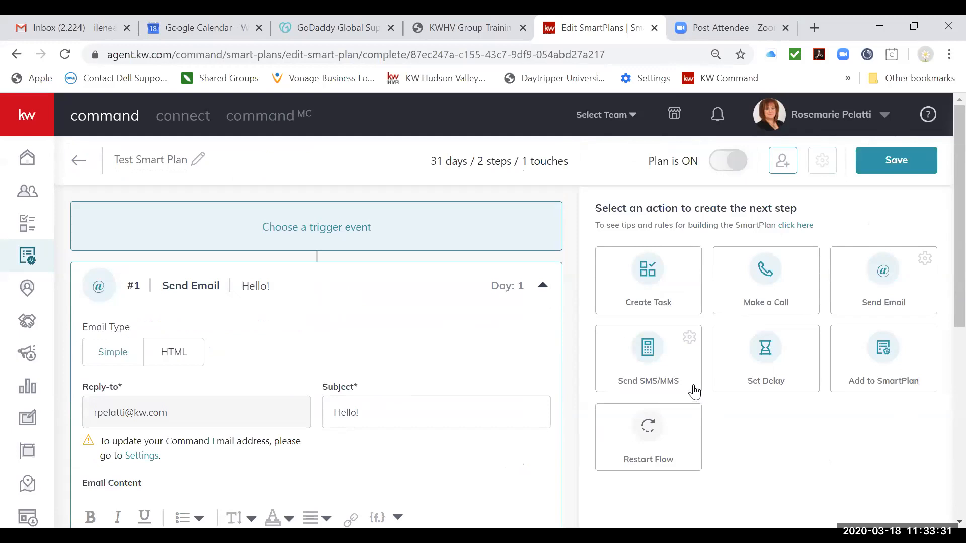
- Add a Send SMS/MMS step and set its text to Dynamic
left_click(676, 378)
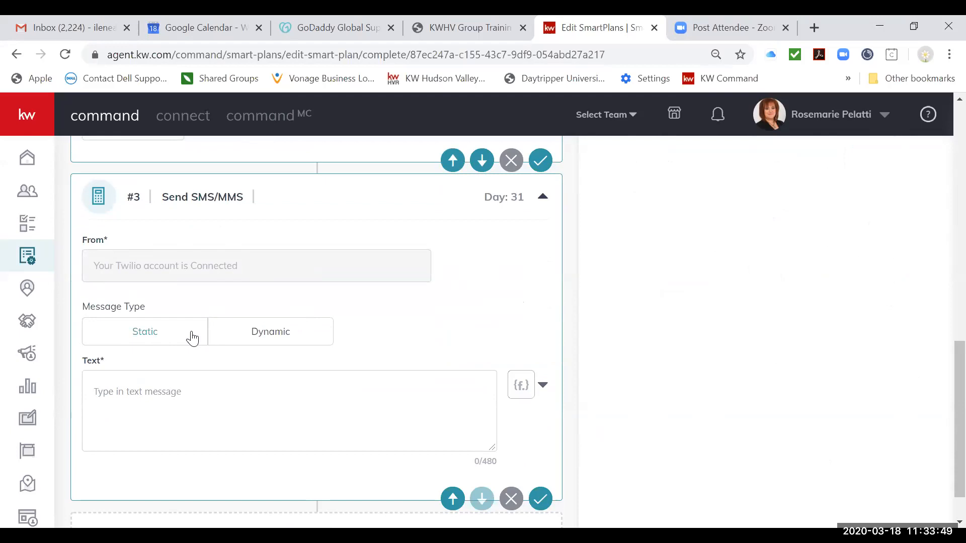
left_click(254, 346)
scroll(394, 333, "down", 4)
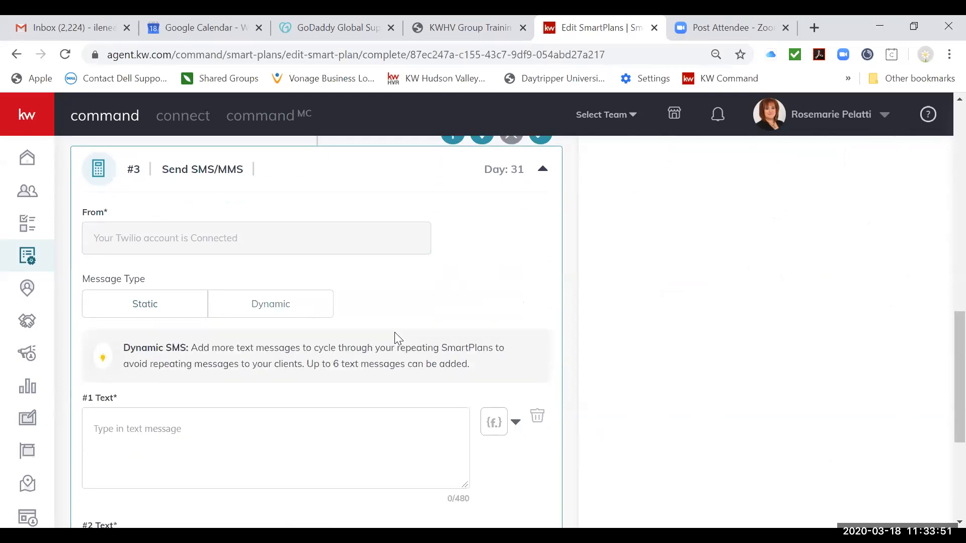
scroll(395, 333, "up", 1)
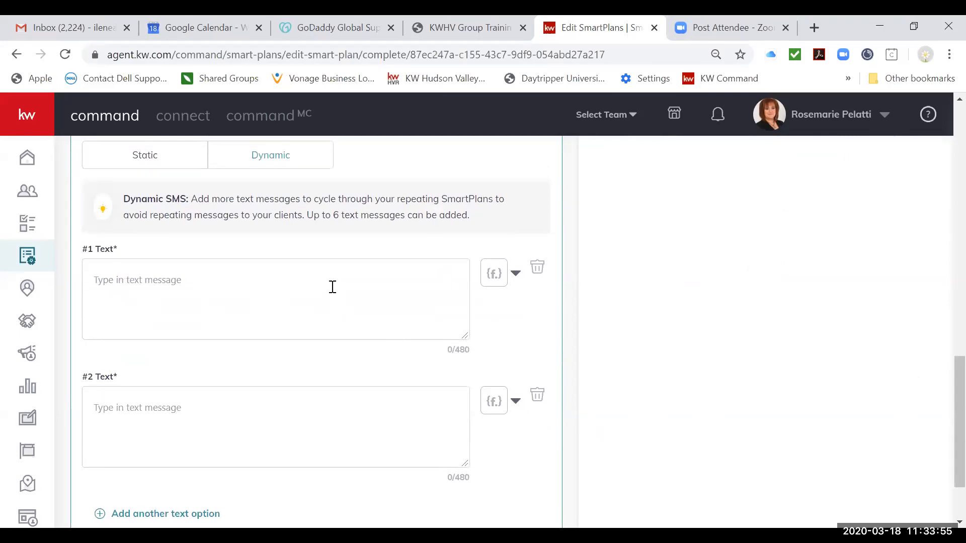
scroll(298, 283, "up", 1)
- Enter 'Hello 1', 'Hello 2' and 'Hello 3' as the three text variants
left_click(298, 282)
type("Hello 1")
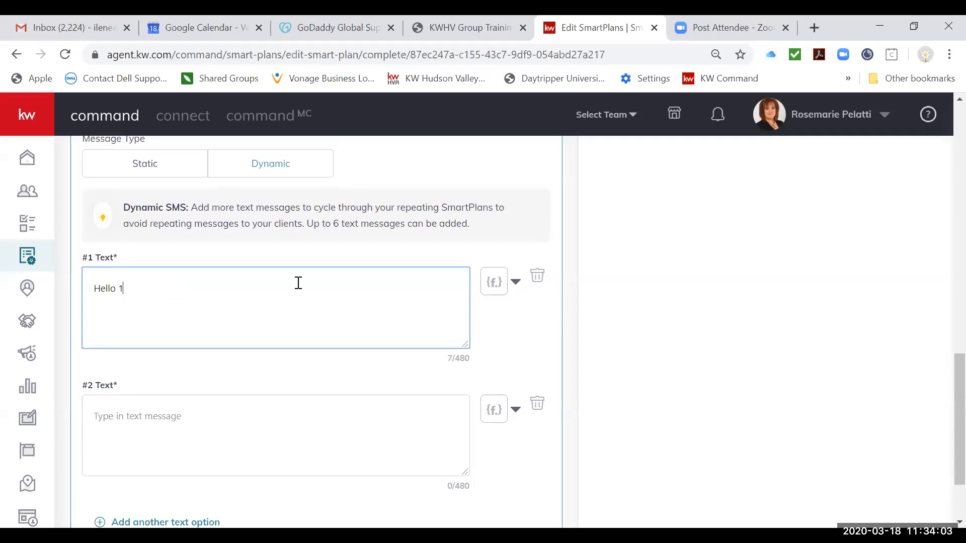
key("Tab")
type("He")
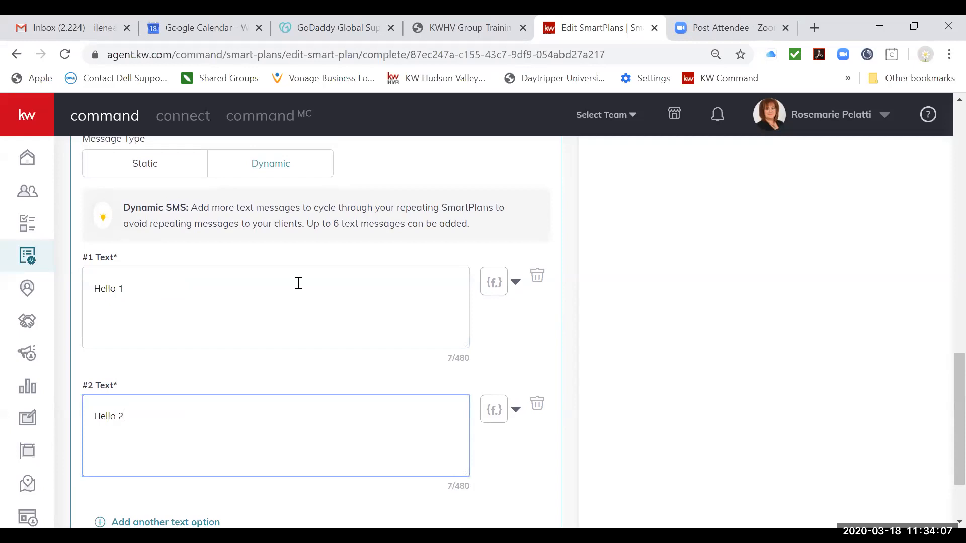
scroll(289, 338, "down", 2)
left_click(208, 420)
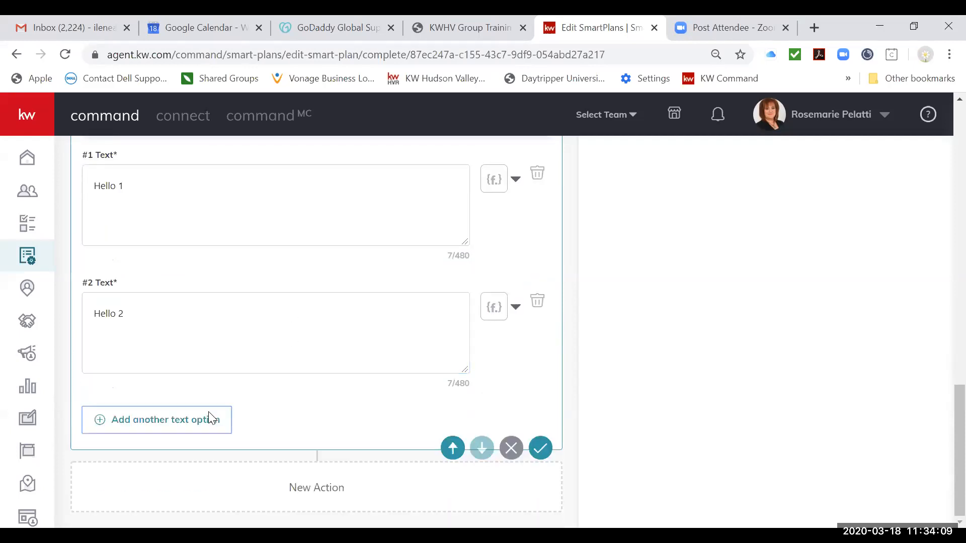
key("Tab")
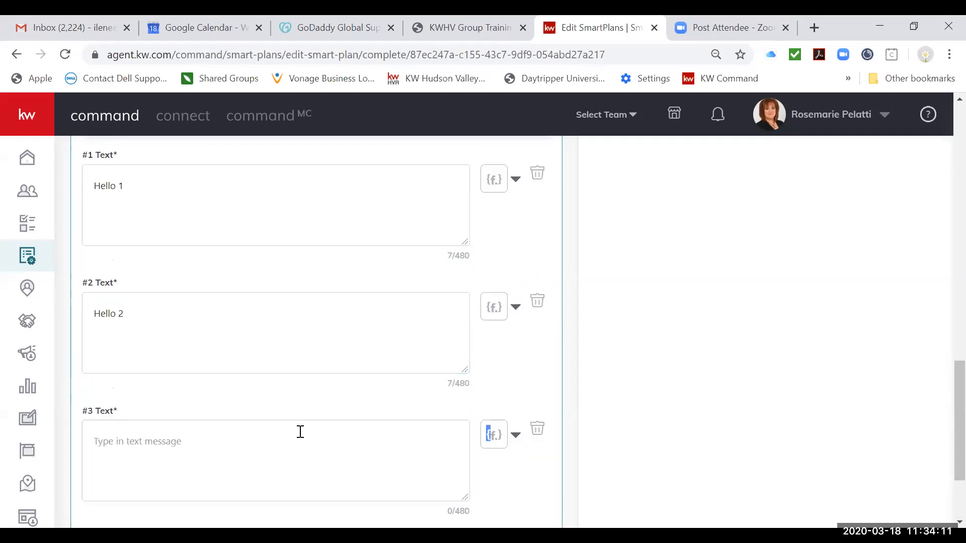
left_click(180, 446)
type("Hello 3")
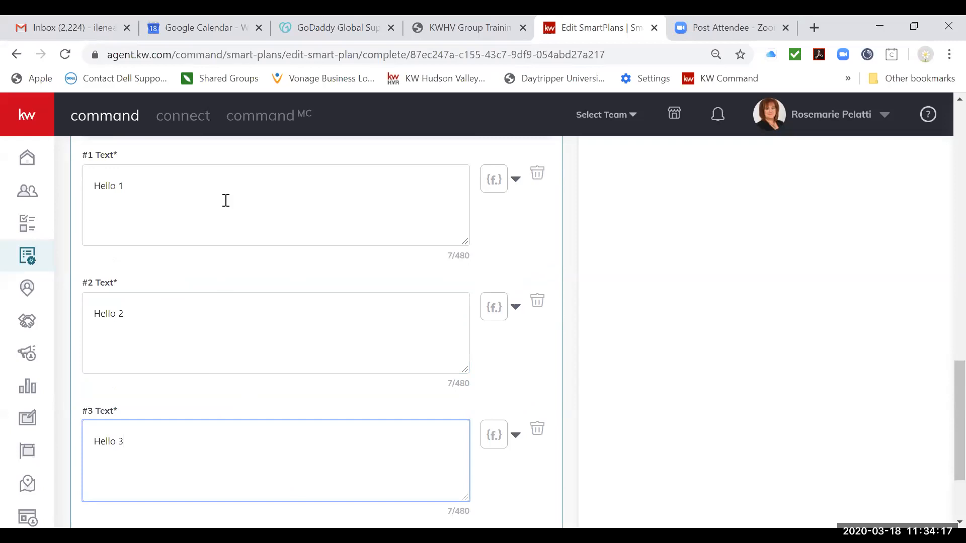
- Extend text #1 with {contact.first.name}, '. This is' and {agent.first.name}
left_click(250, 179)
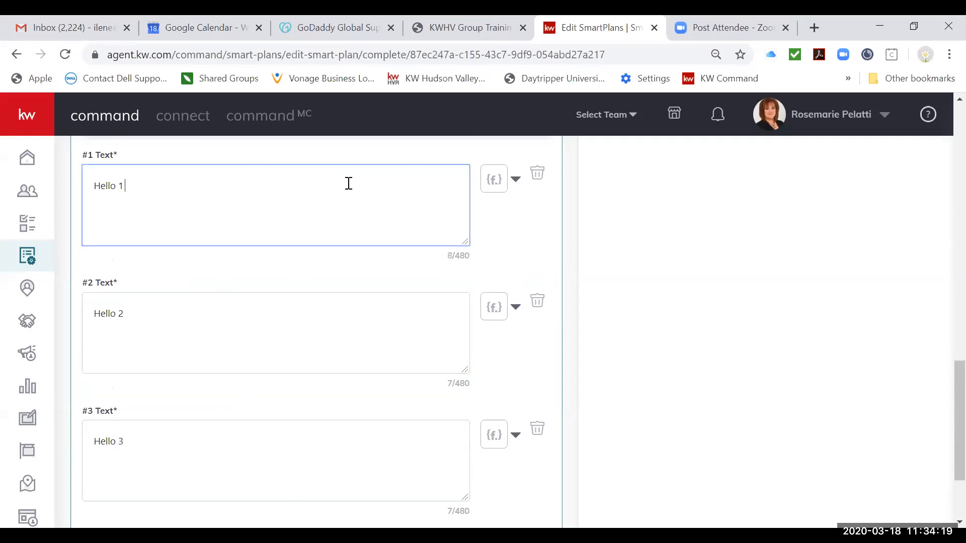
left_click(516, 179)
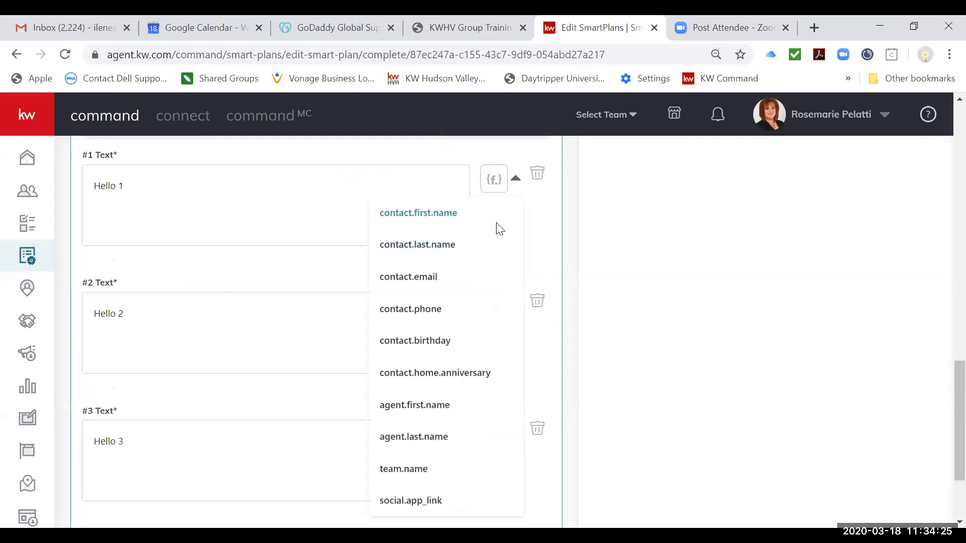
left_click(457, 217)
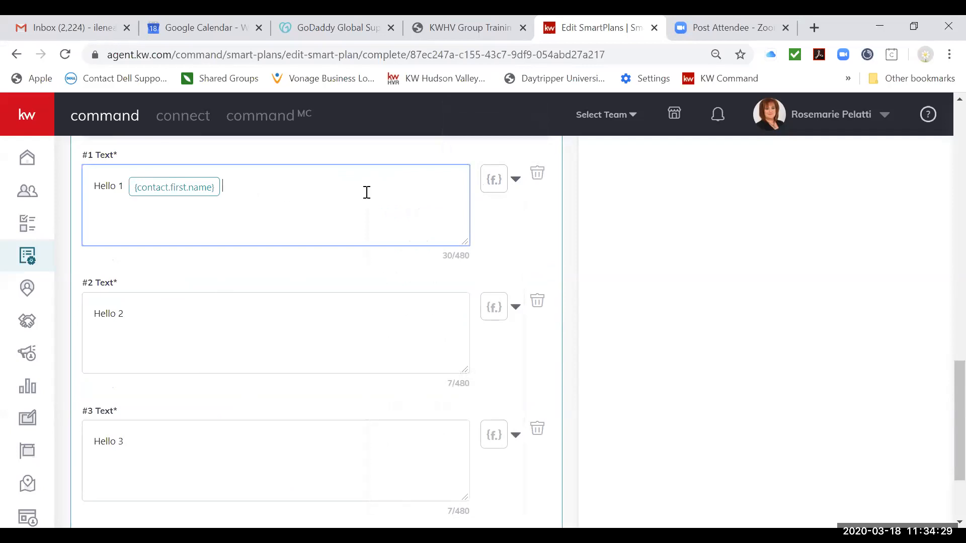
type(". This is")
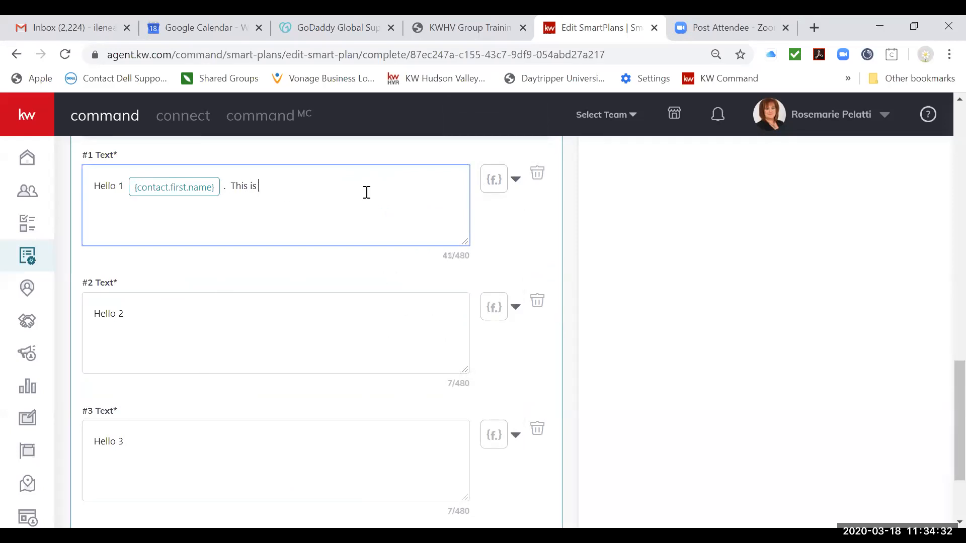
left_click(505, 191)
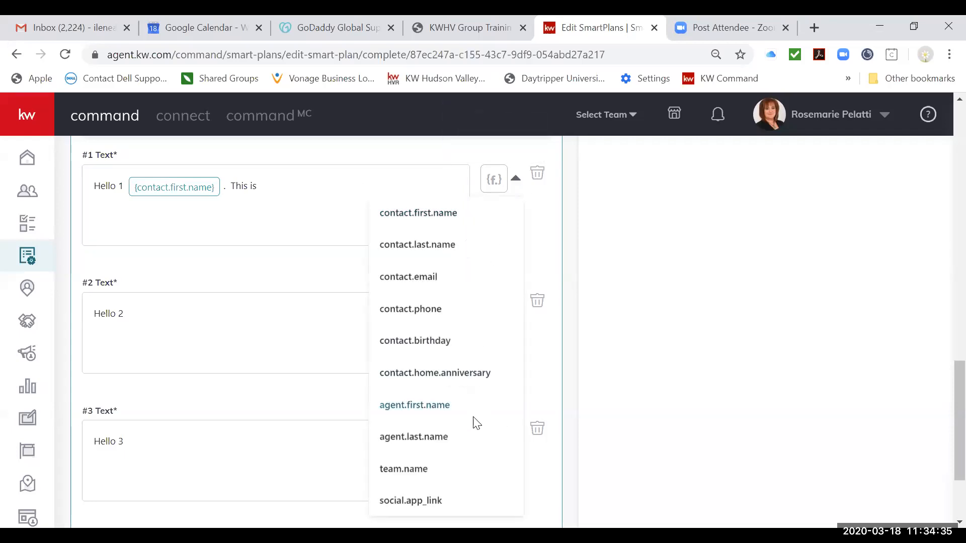
scroll(474, 424, "down", 1)
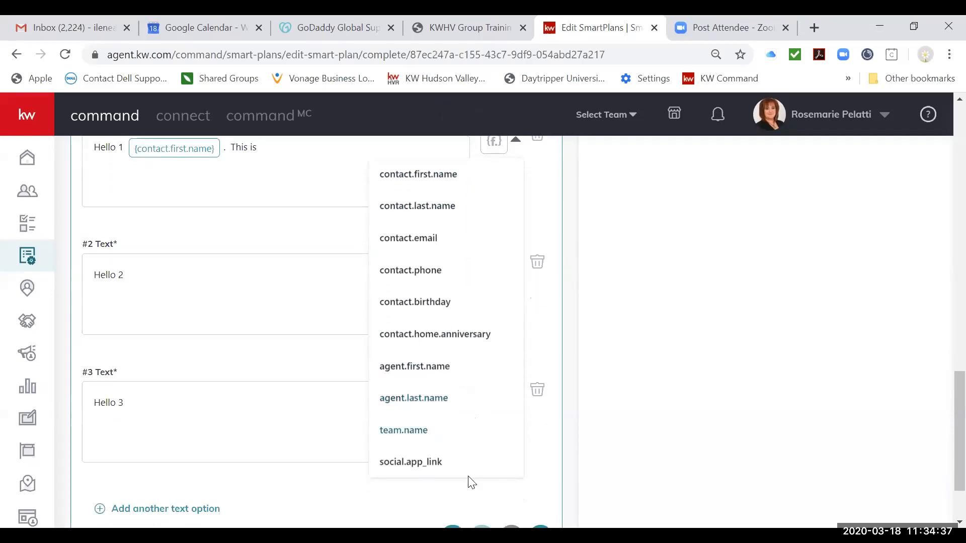
scroll(459, 267, "up", 1)
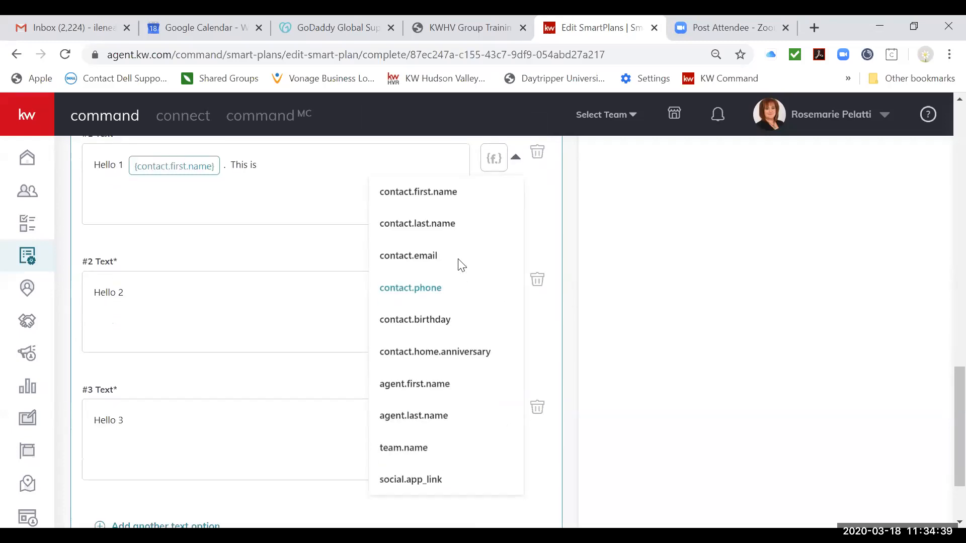
left_click(451, 383)
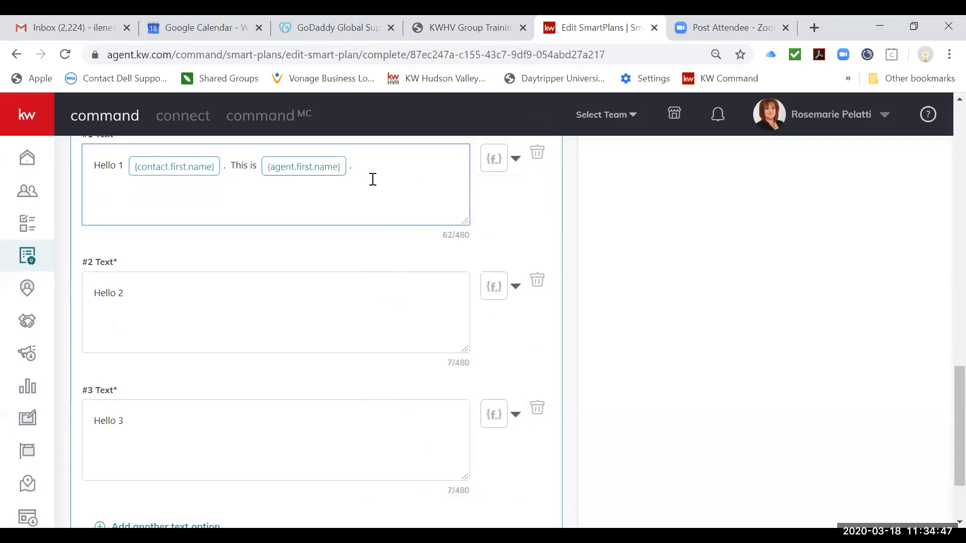
- Finish text #1 with 'from {team.name} at Keller Williams.'
left_click(496, 158)
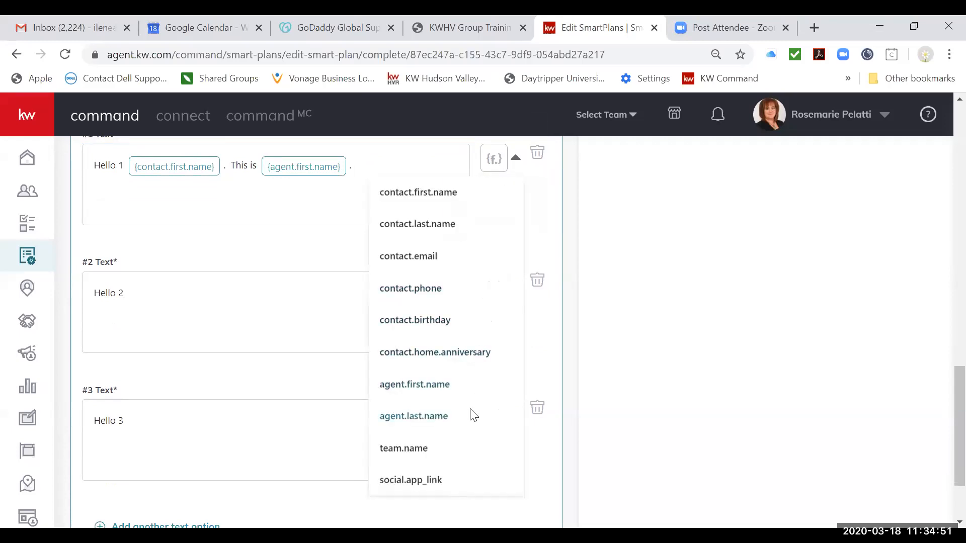
left_click(379, 157)
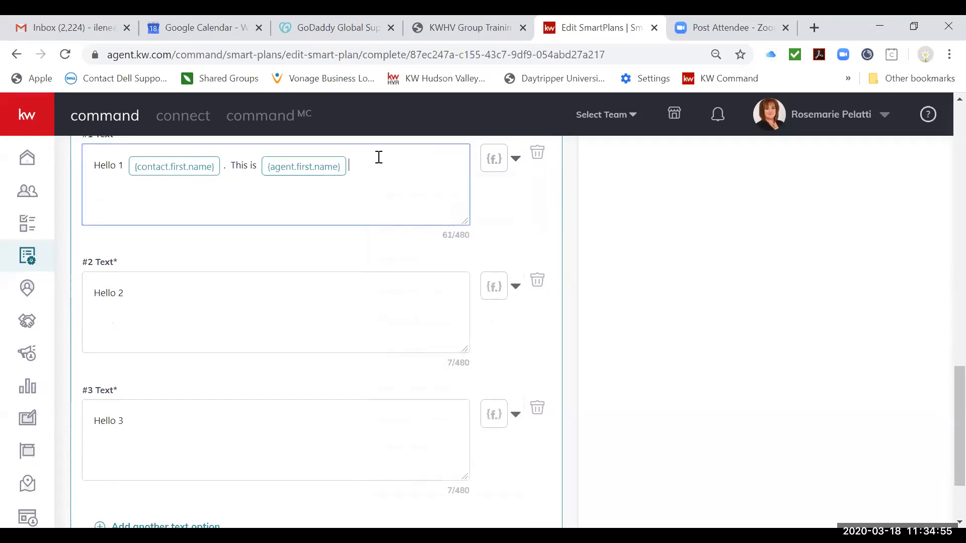
type("from")
left_click(493, 160)
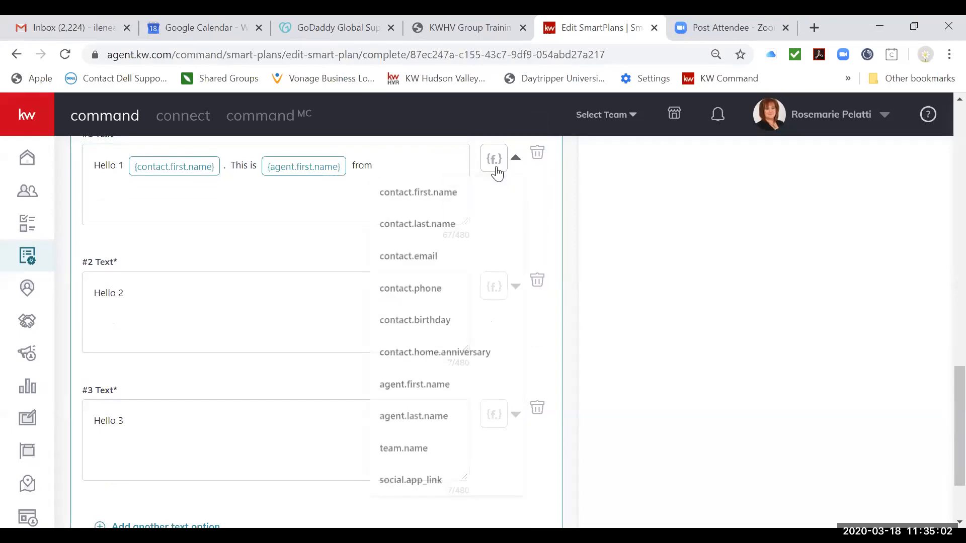
left_click(430, 450)
type("at Keller Williams")
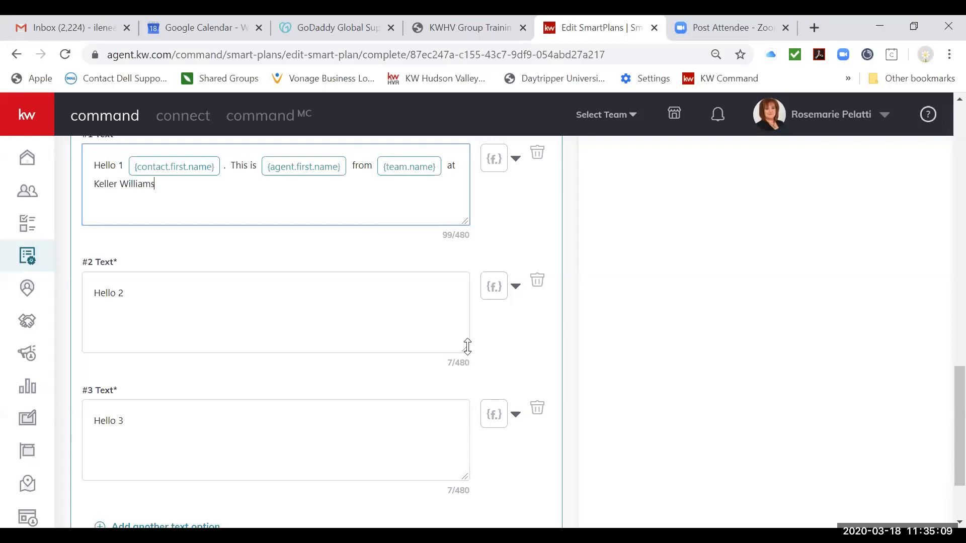
type(".")
scroll(410, 384, "up", 2)
scroll(409, 387, "down", 1)
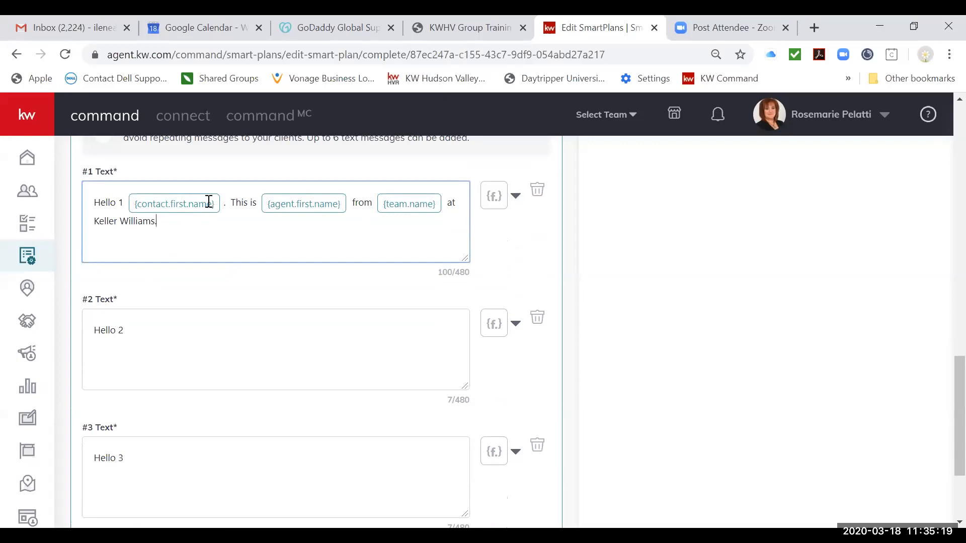
scroll(370, 321, "down", 3)
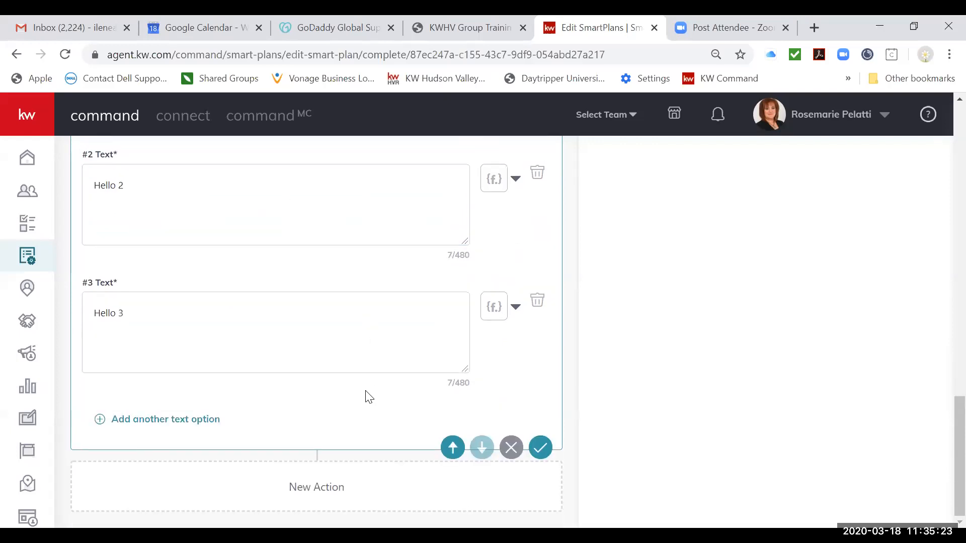
- Save the edited text message step
left_click(541, 448)
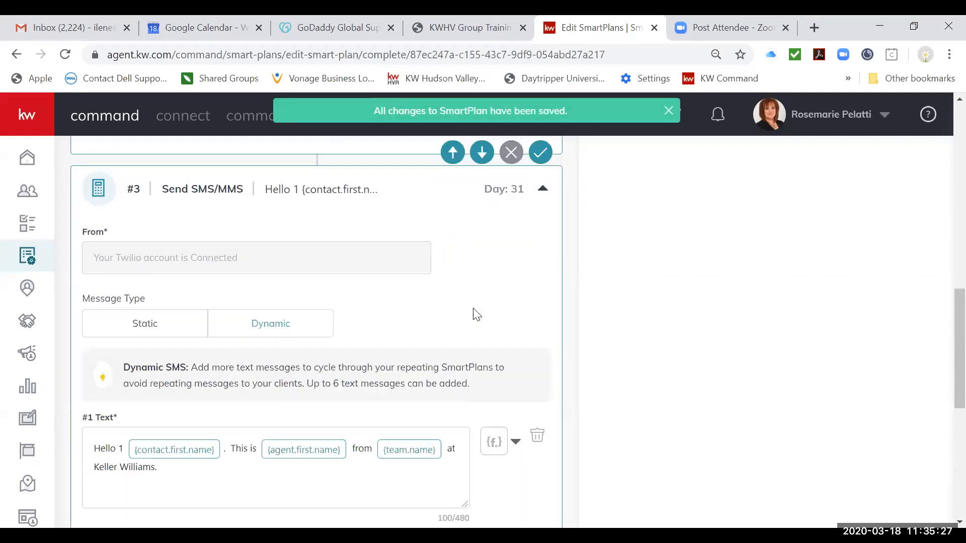
scroll(474, 313, "up", 15)
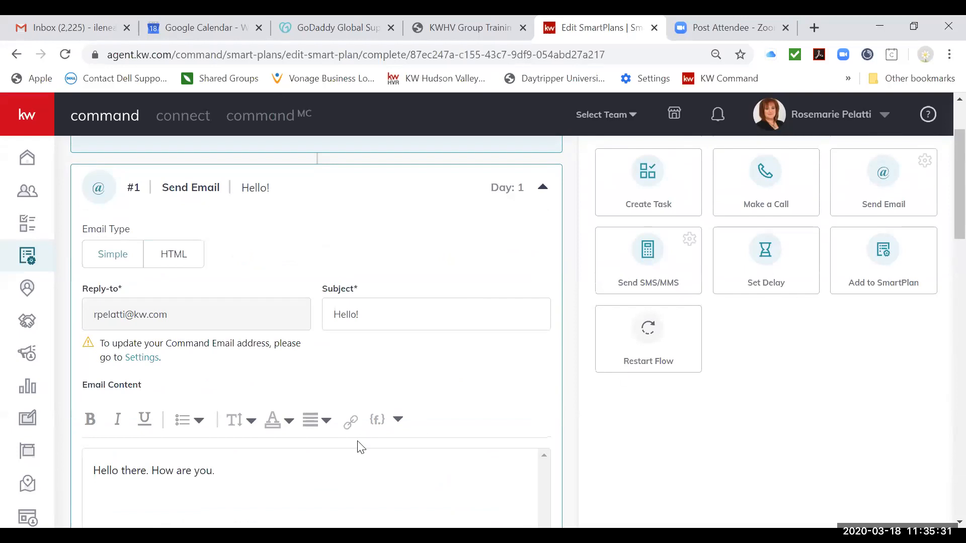
scroll(355, 448, "down", 13)
scroll(354, 453, "down", 3)
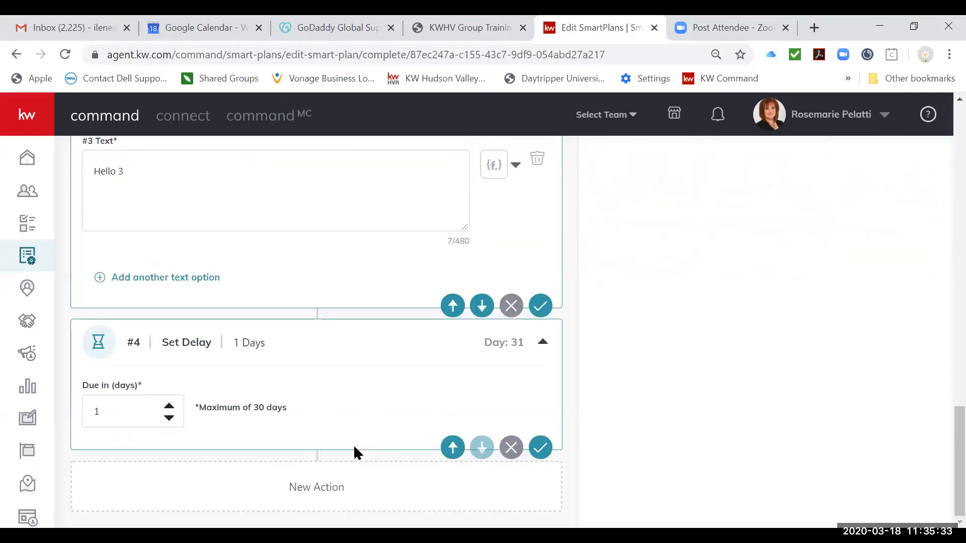
- Set step #4's Set Delay to 5 days and save it
left_click(138, 405)
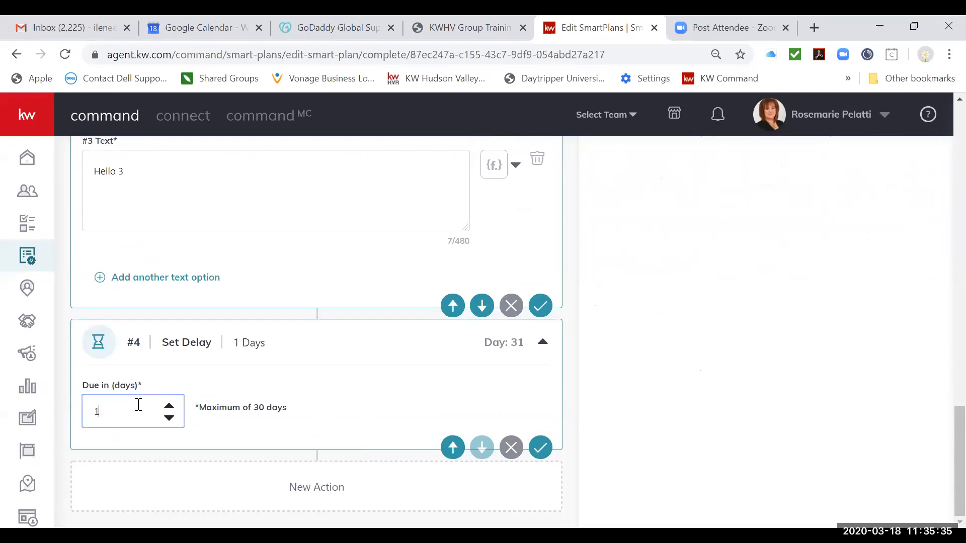
type("5")
key("BackSpace")
key("BackSpace")
type("30")
key("BackSpace")
left_click(170, 407)
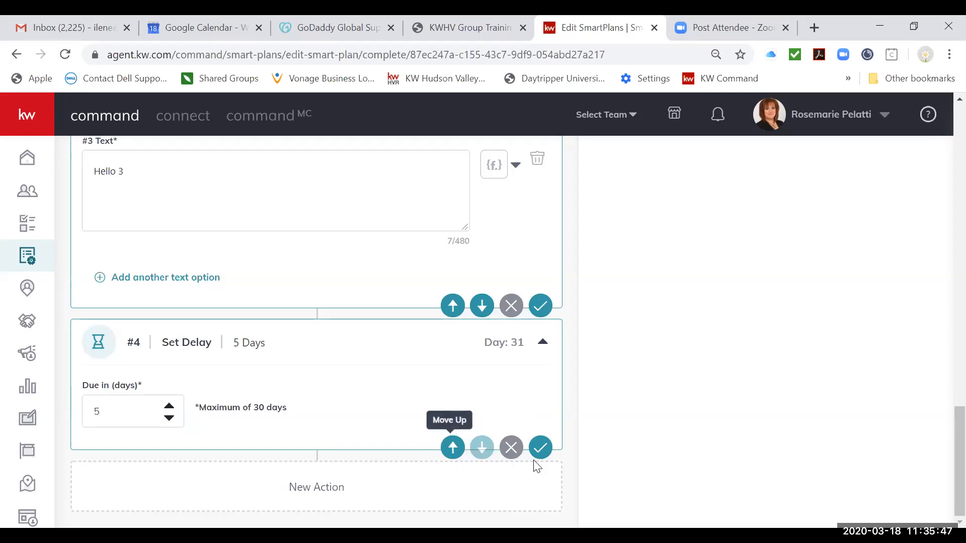
left_click(542, 448)
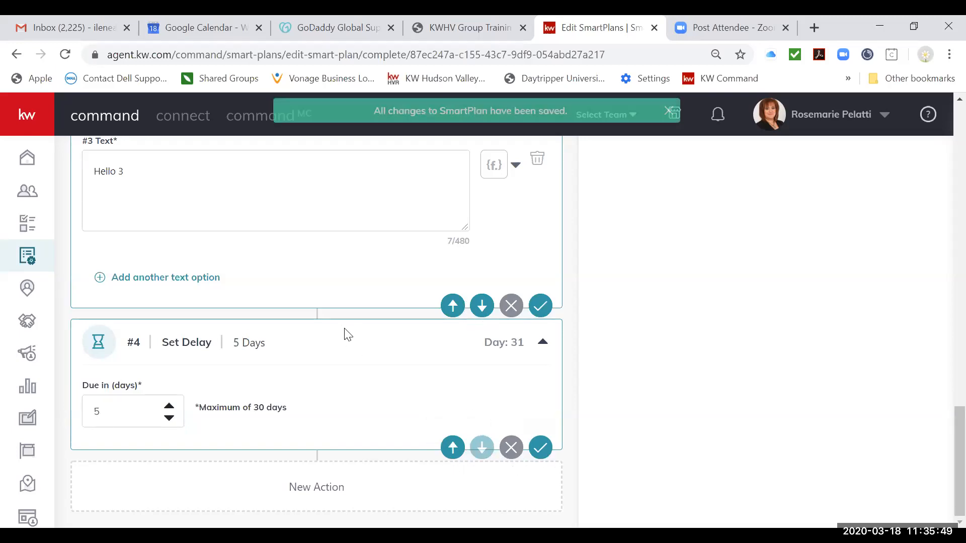
scroll(396, 265, "up", 20)
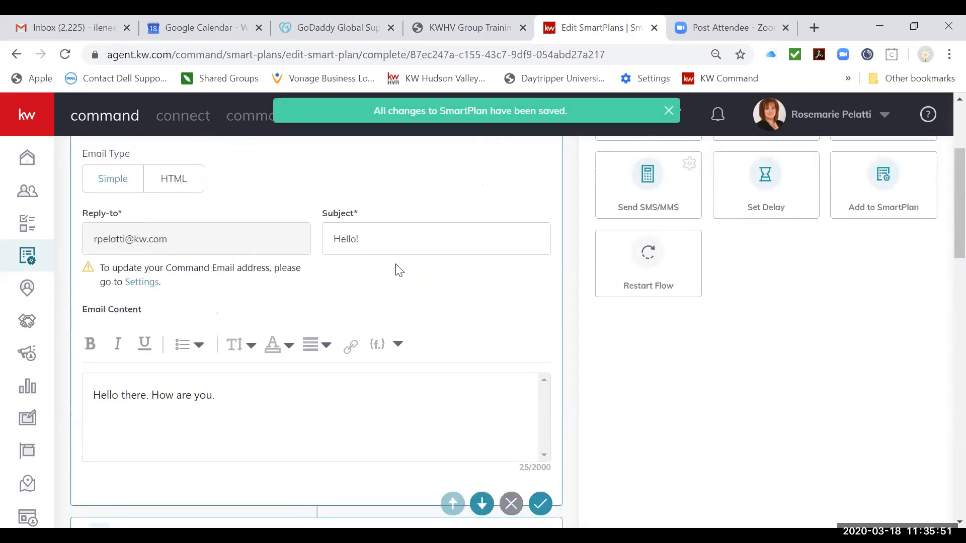
scroll(397, 267, "up", 3)
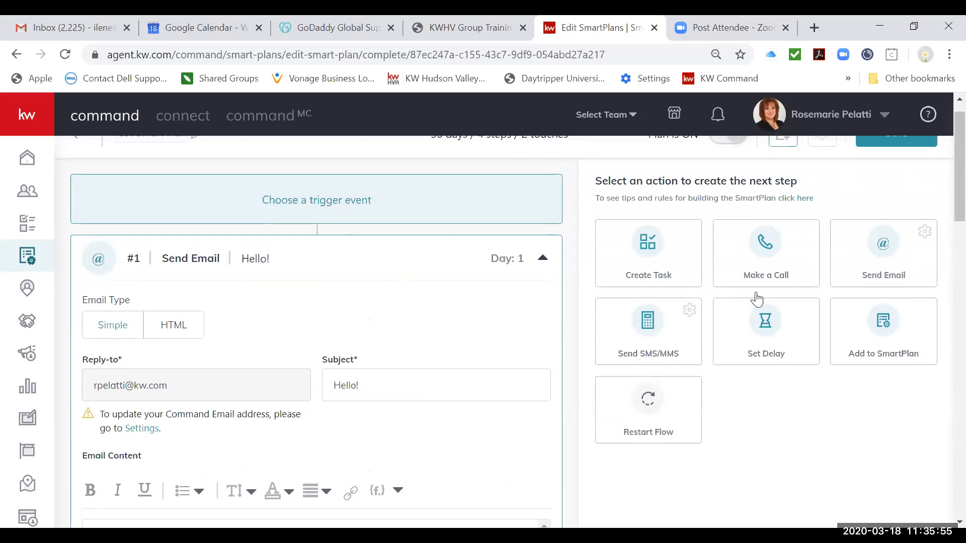
- Add a Make a Call step named 'Call Contact'
left_click(747, 254)
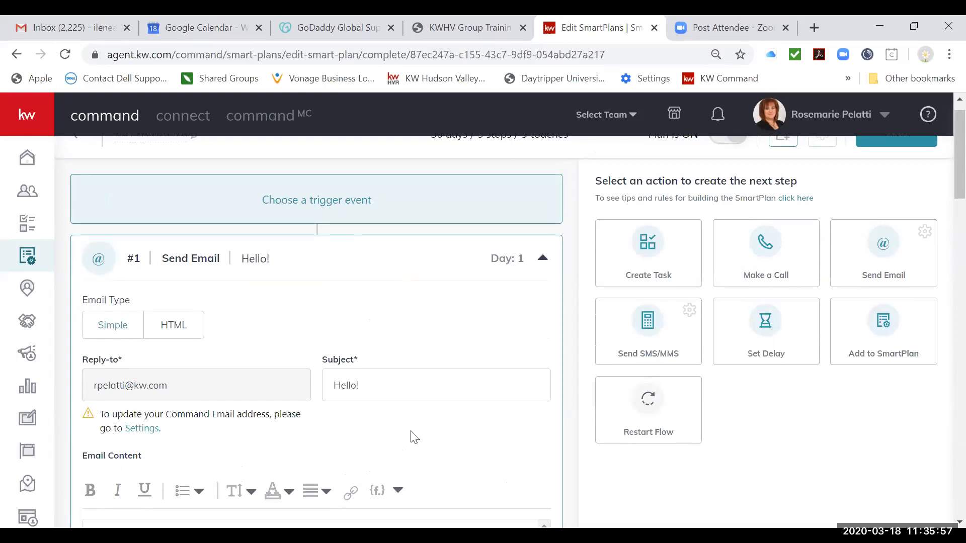
scroll(427, 405, "down", 10)
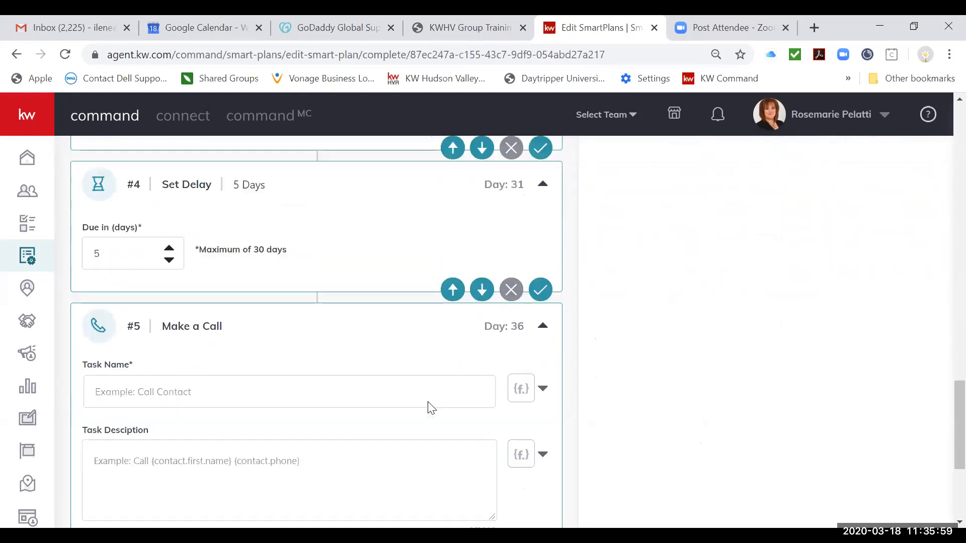
scroll(429, 402, "down", 5)
scroll(395, 347, "up", 1)
left_click(368, 227)
type("Call ")
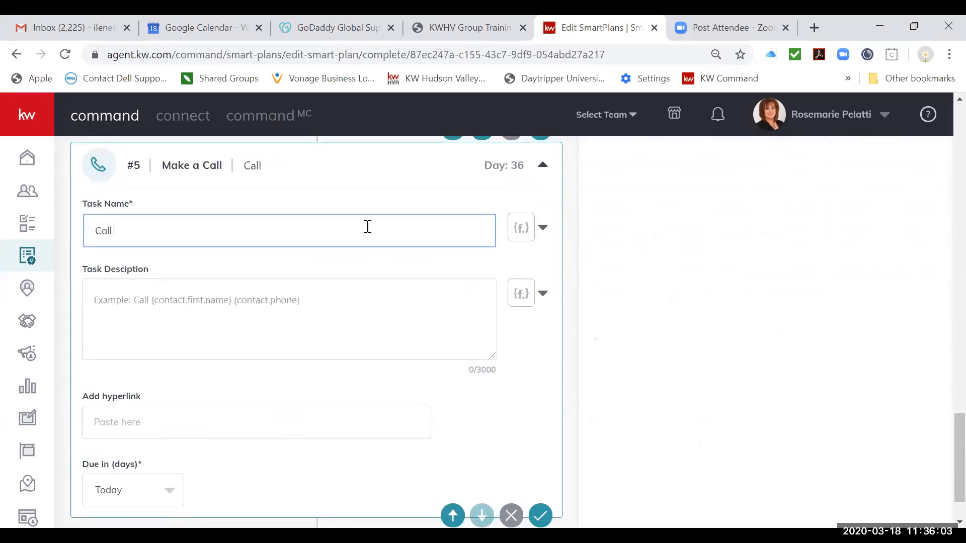
type("Contact")
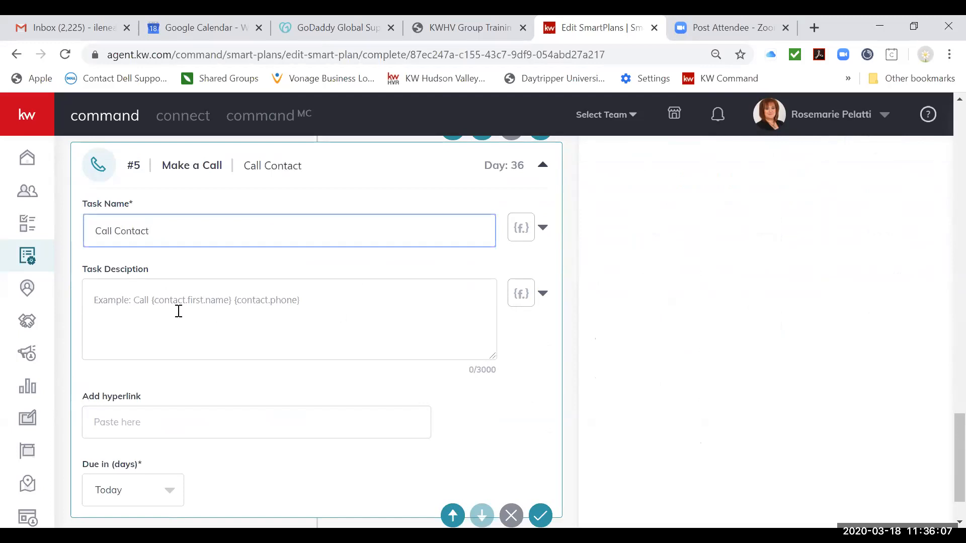
- Write the description 'Call {contact.first.name} at {contact.phone}.' using merge fields
left_click(123, 299)
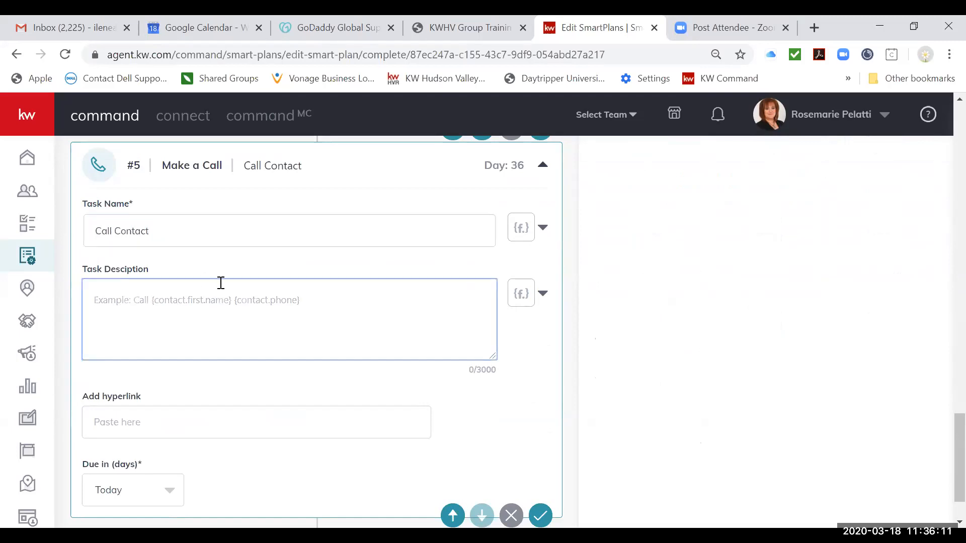
type("Call")
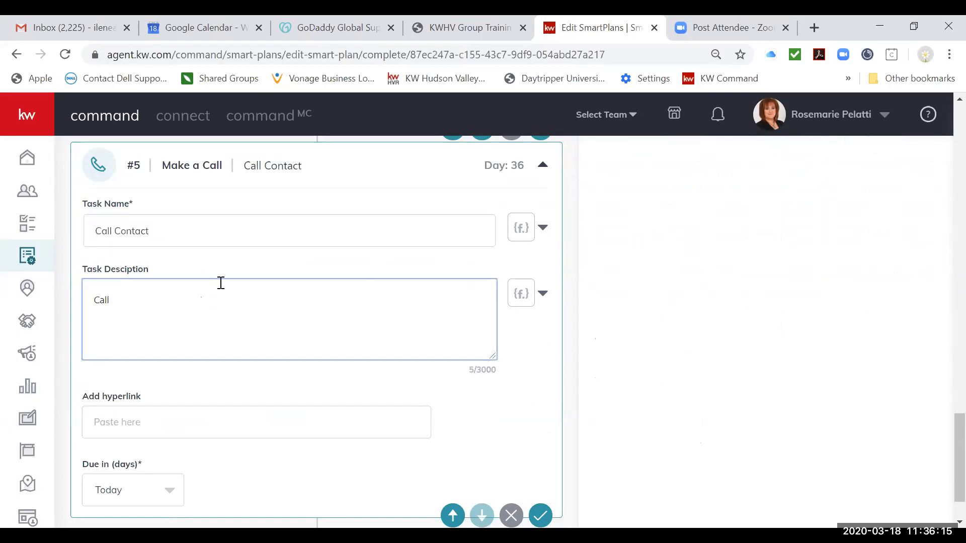
left_click(520, 290)
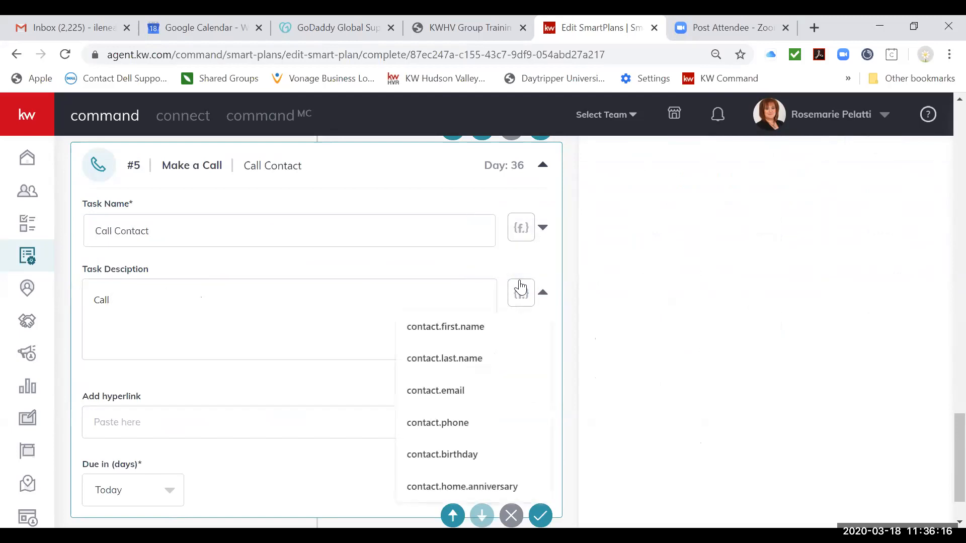
left_click(509, 325)
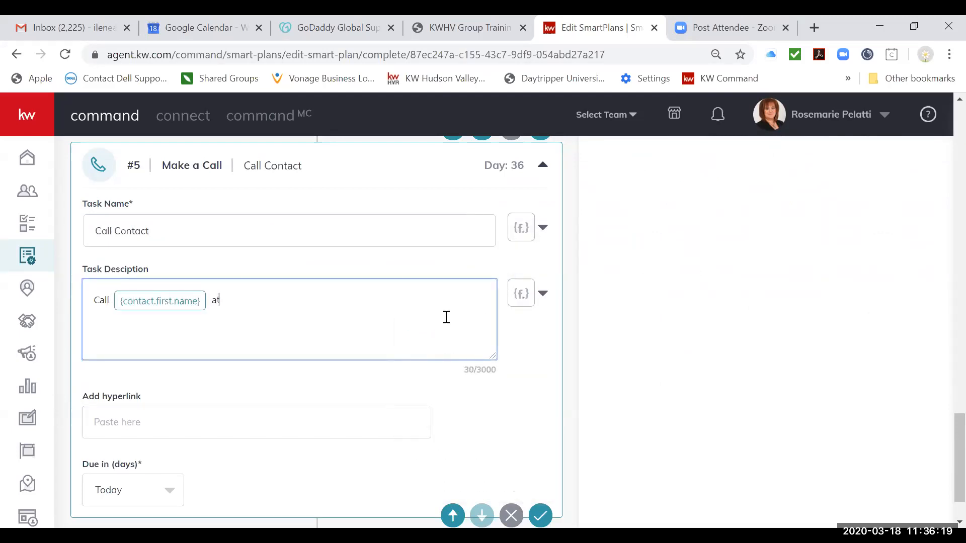
left_click(536, 305)
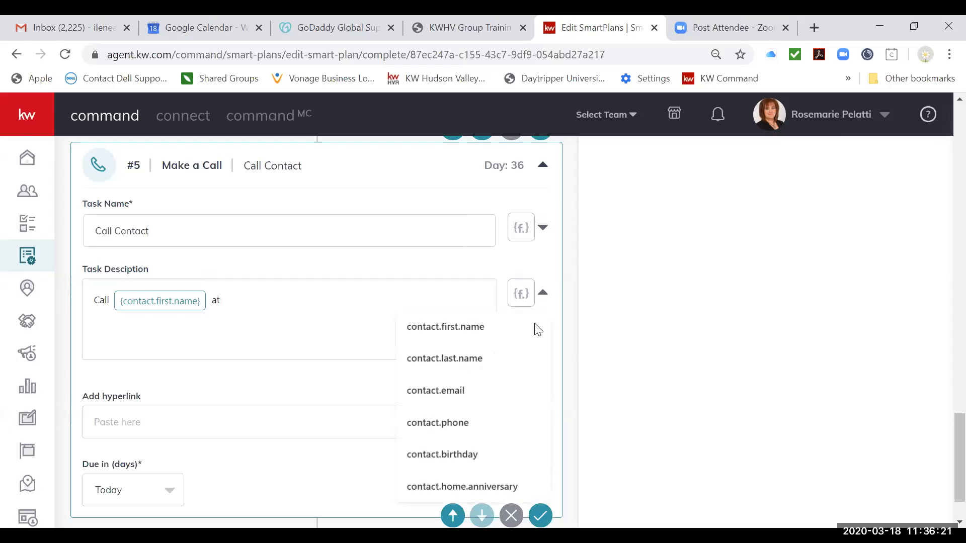
left_click(460, 422)
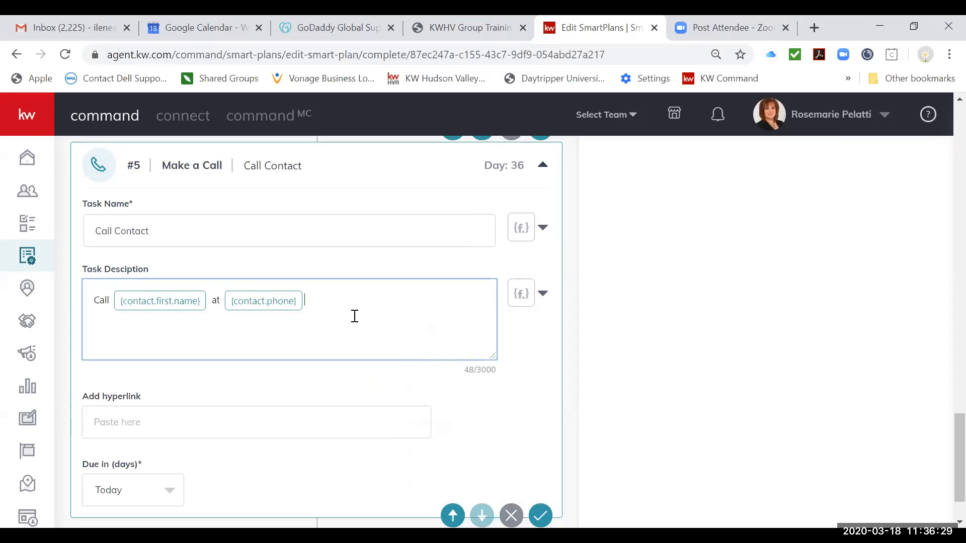
- Keep the call due Today and save the Make a Call step
scroll(342, 354, "down", 1)
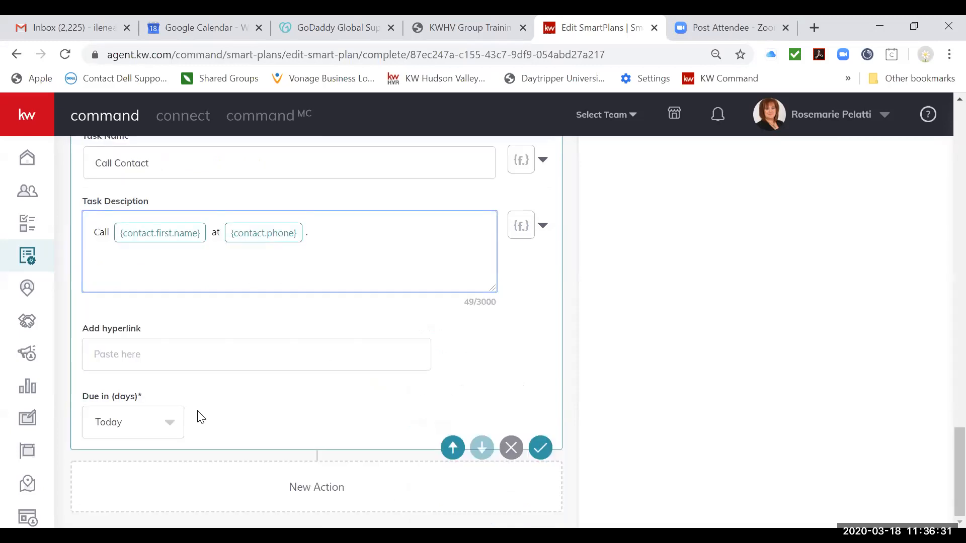
left_click(161, 424)
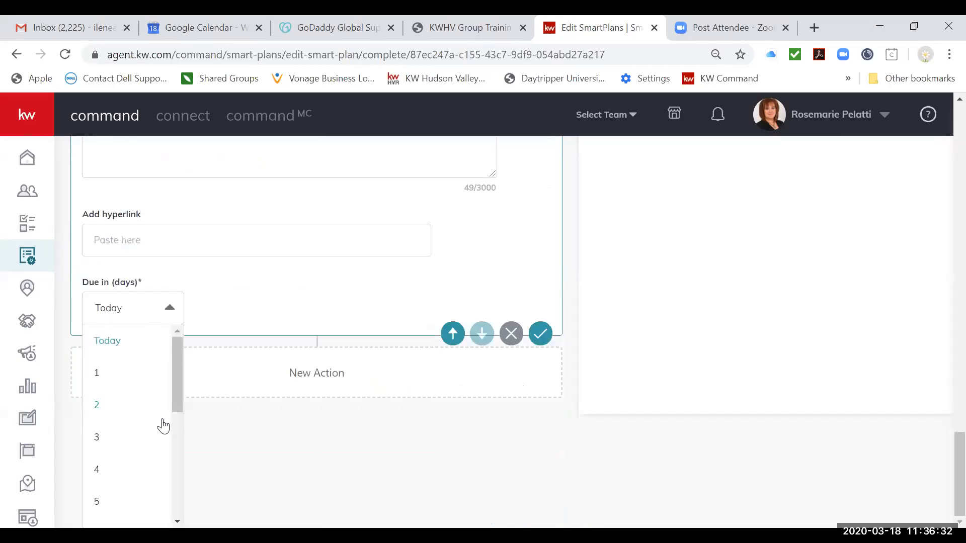
left_click(220, 306)
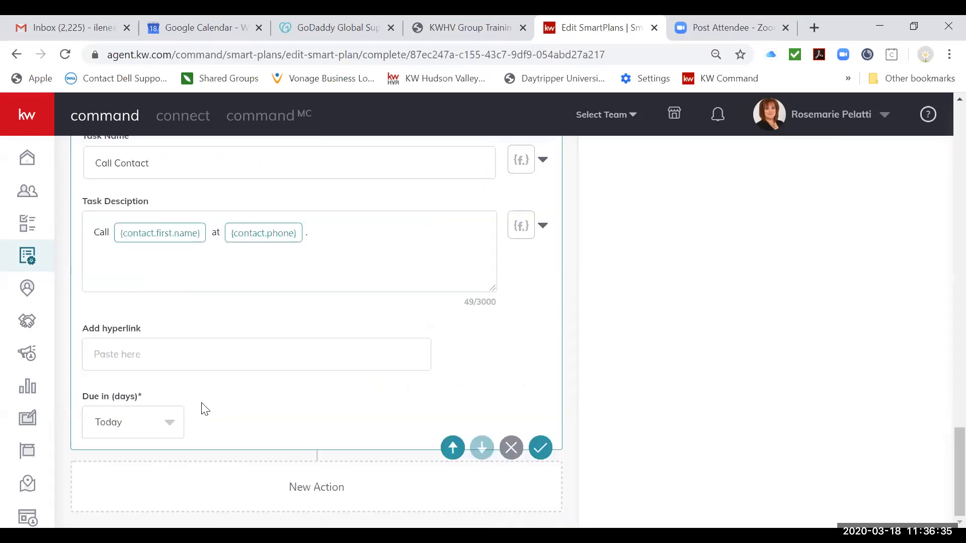
scroll(202, 404, "up", 2)
scroll(202, 404, "down", 2)
left_click(540, 448)
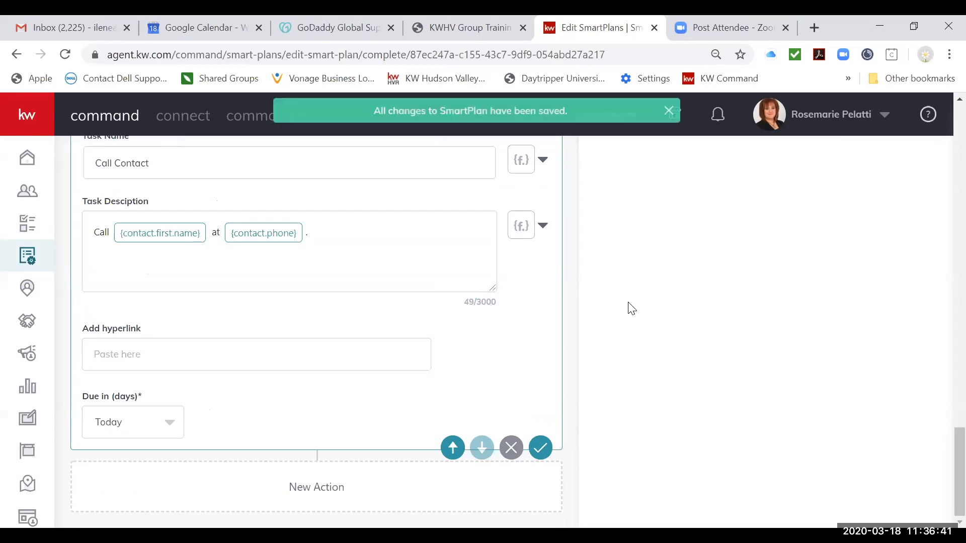
scroll(631, 308, "up", 5)
scroll(631, 309, "up", 15)
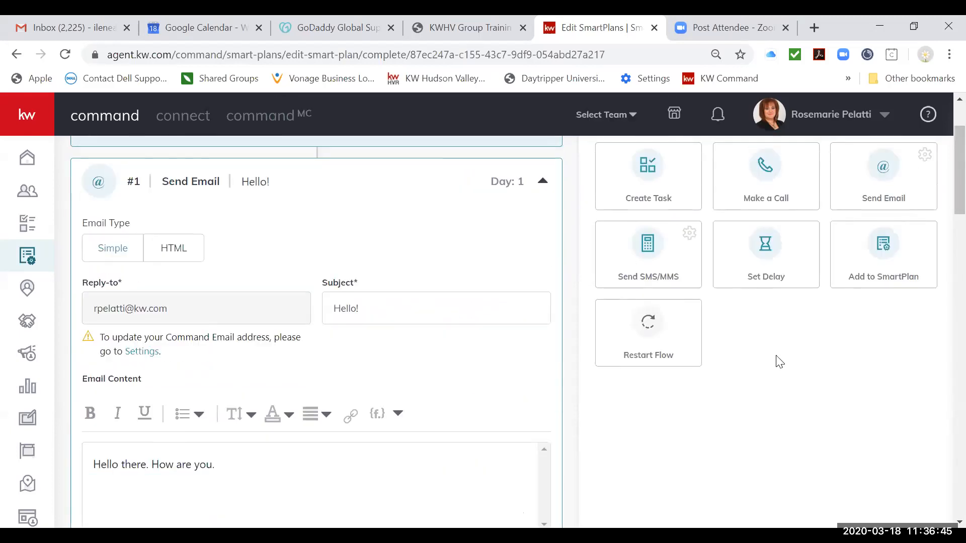
scroll(782, 362, "up", 1)
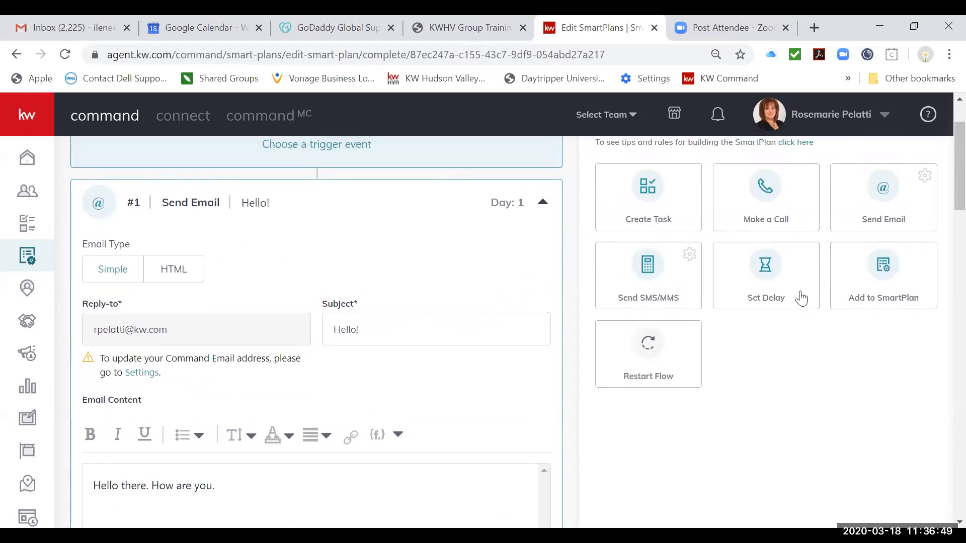
scroll(425, 421, "down", 15)
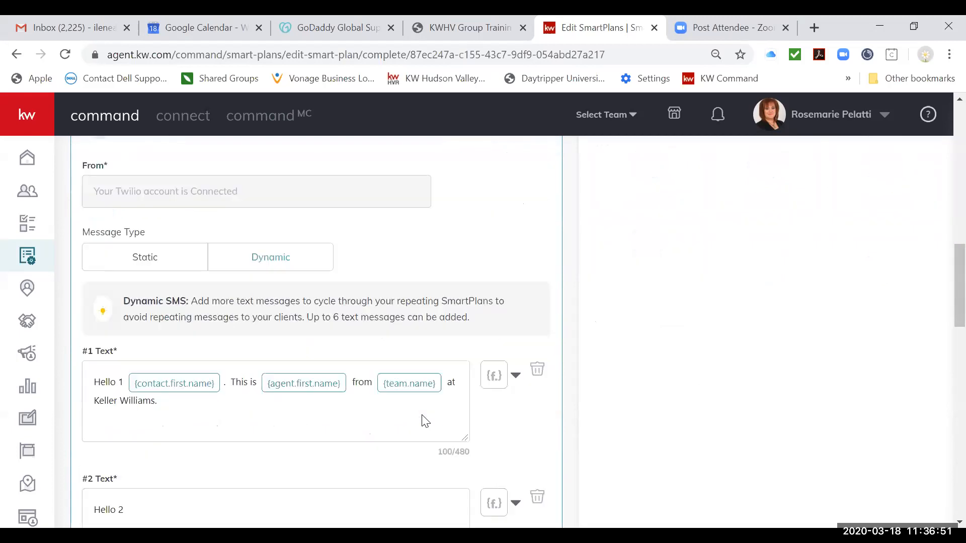
scroll(425, 421, "down", 6)
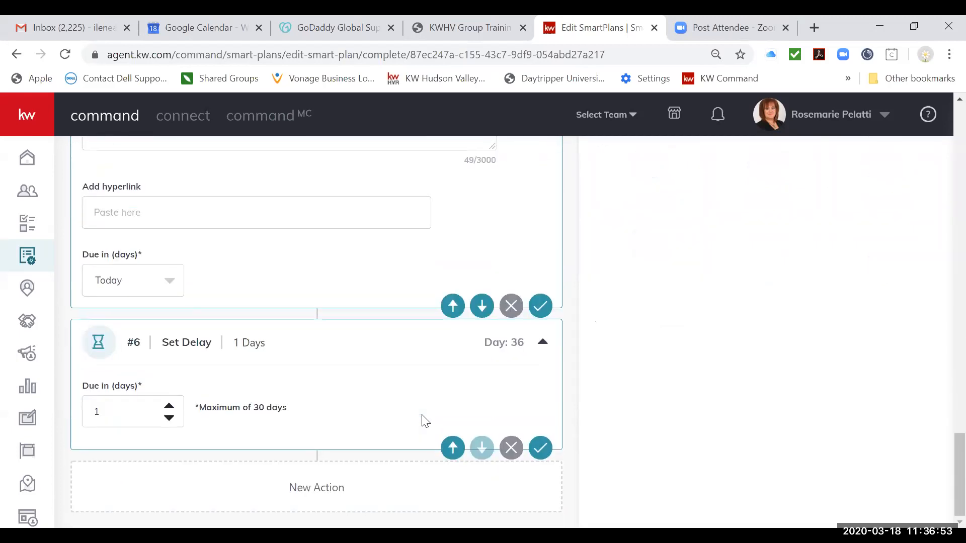
scroll(674, 312, "up", 15)
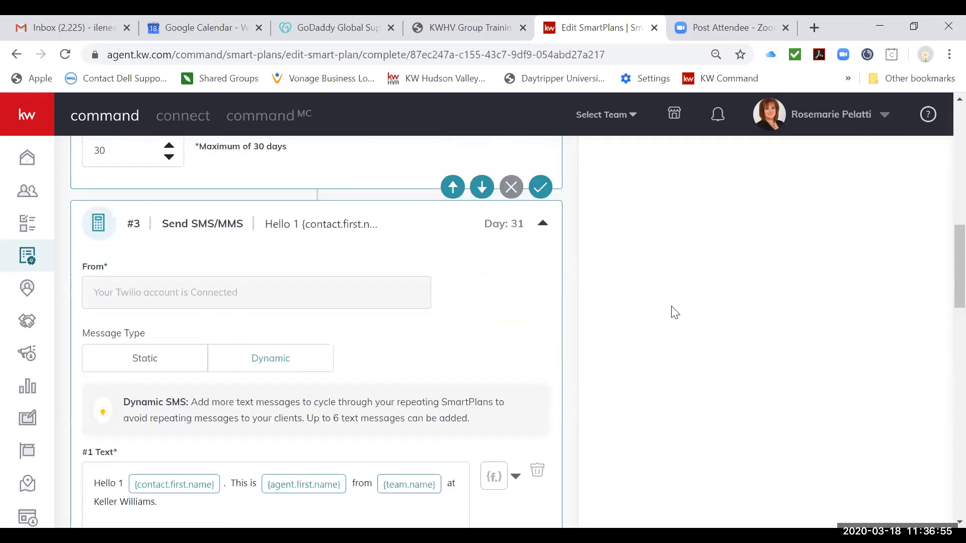
scroll(675, 312, "up", 5)
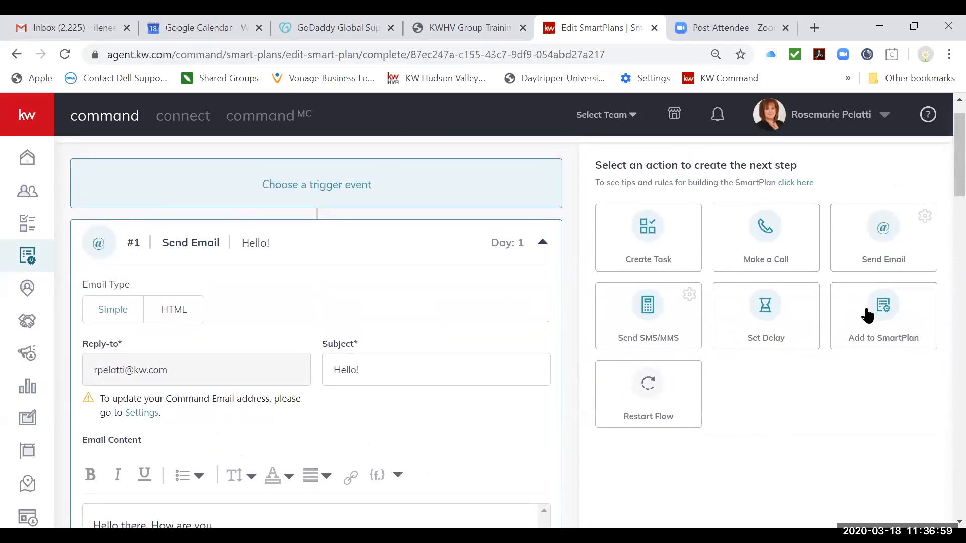
- Append a Restart Flow step #7 repeating 3 times and save it
double_click(662, 416)
scroll(270, 458, "down", 15)
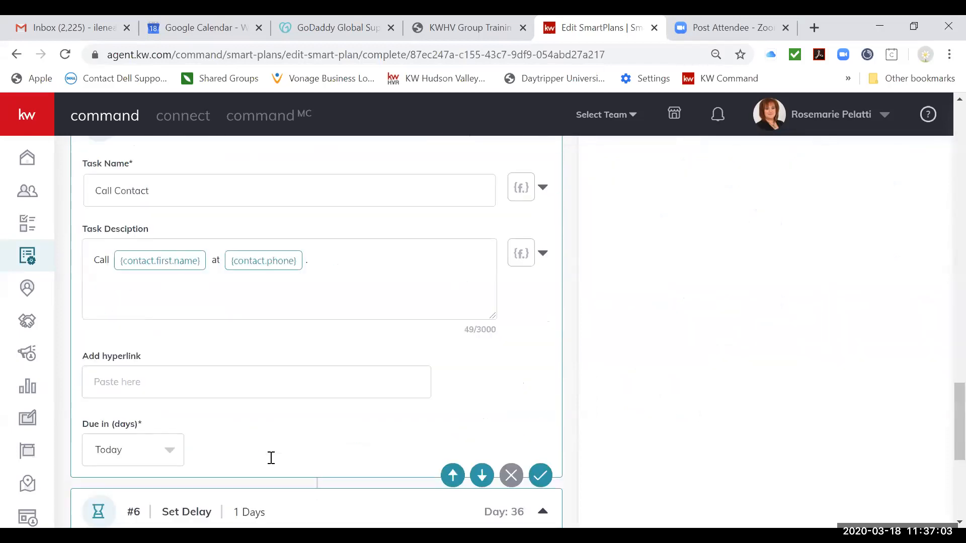
scroll(270, 458, "down", 6)
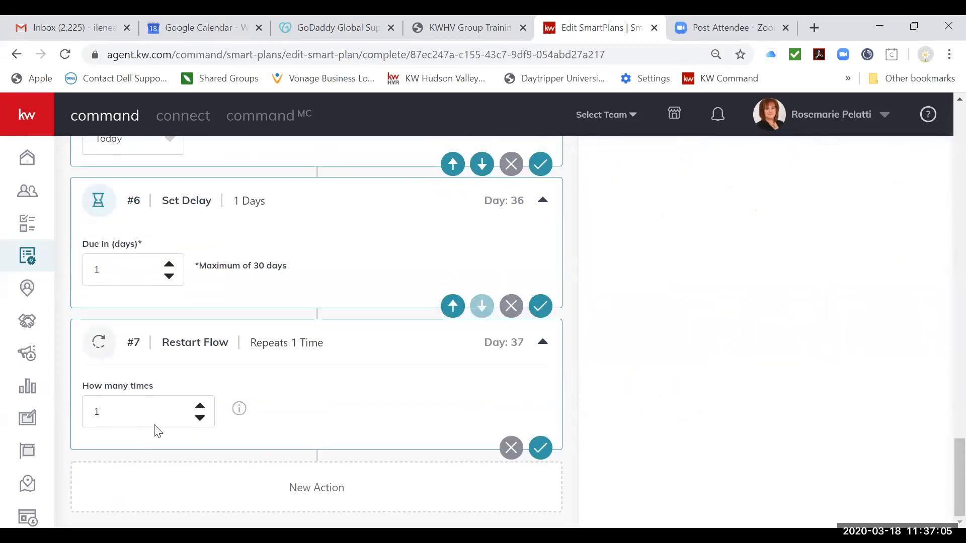
scroll(265, 339, "up", 6)
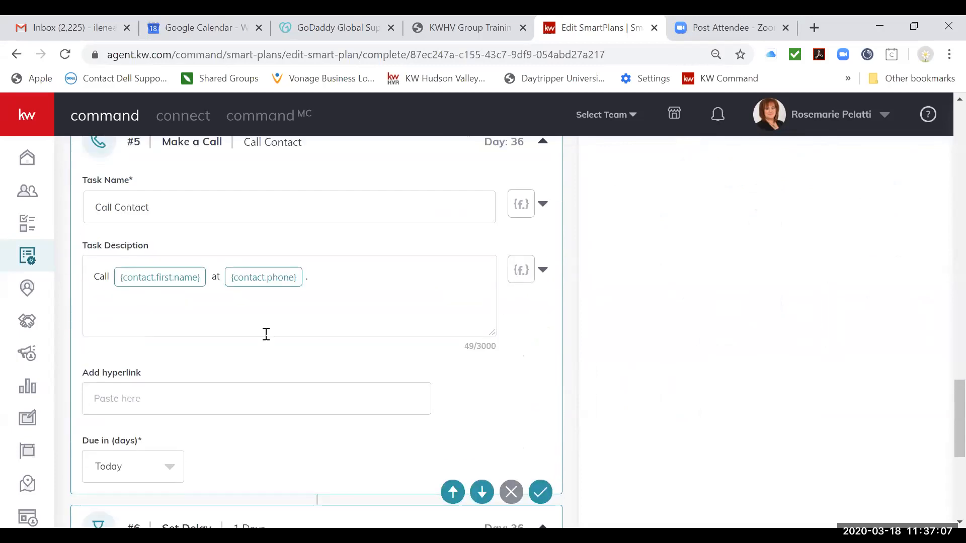
scroll(266, 334, "up", 10)
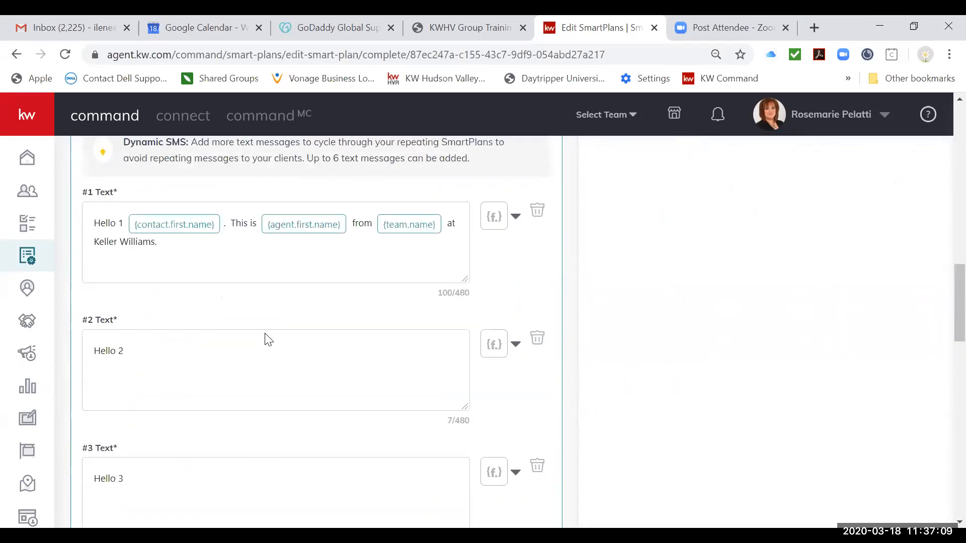
scroll(267, 338, "down", 15)
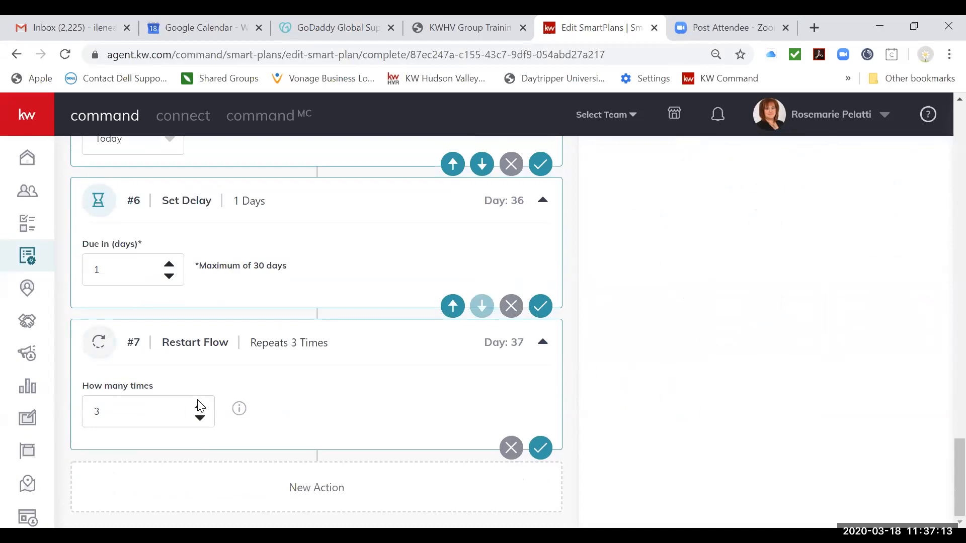
left_click(541, 449)
scroll(612, 274, "up", 10)
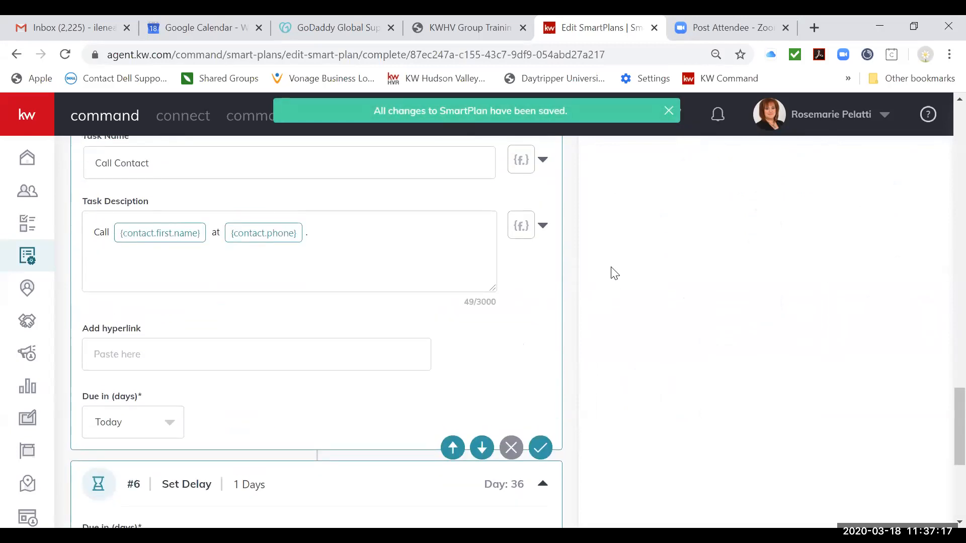
scroll(614, 273, "up", 8)
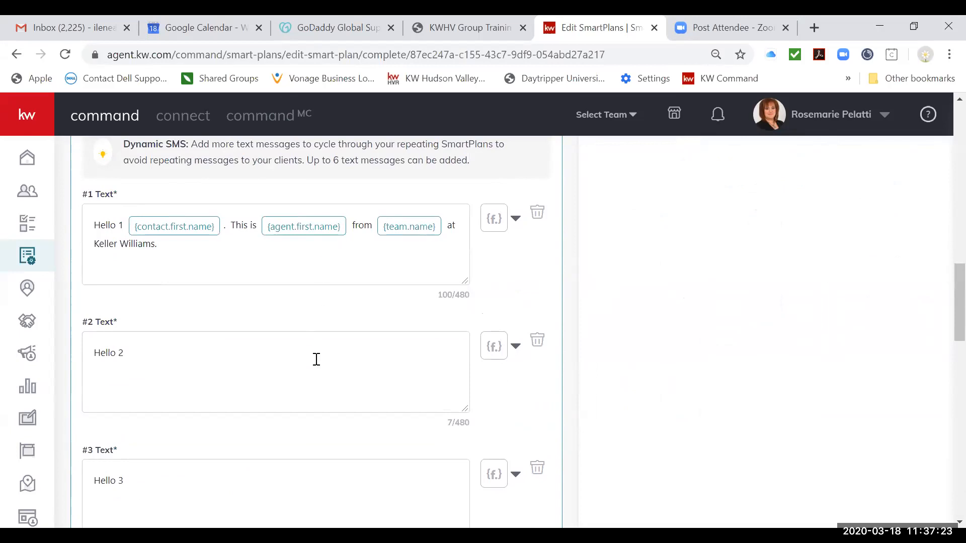
scroll(316, 359, "down", 3)
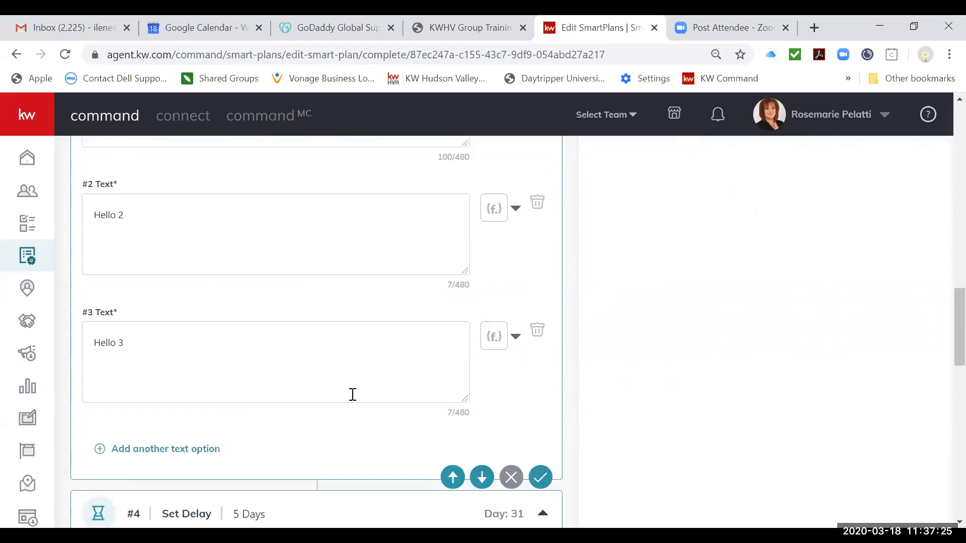
scroll(382, 393, "down", 10)
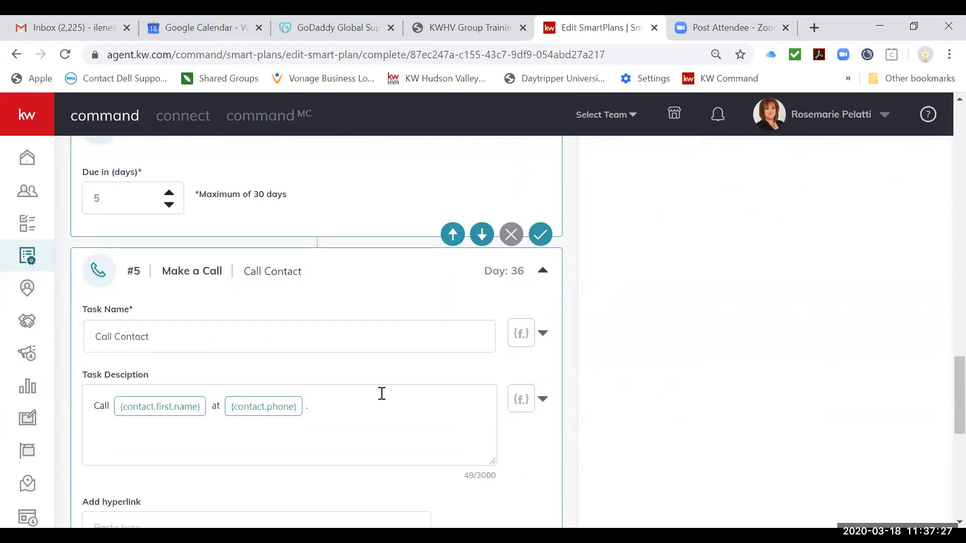
scroll(382, 394, "down", 6)
scroll(382, 393, "up", 8)
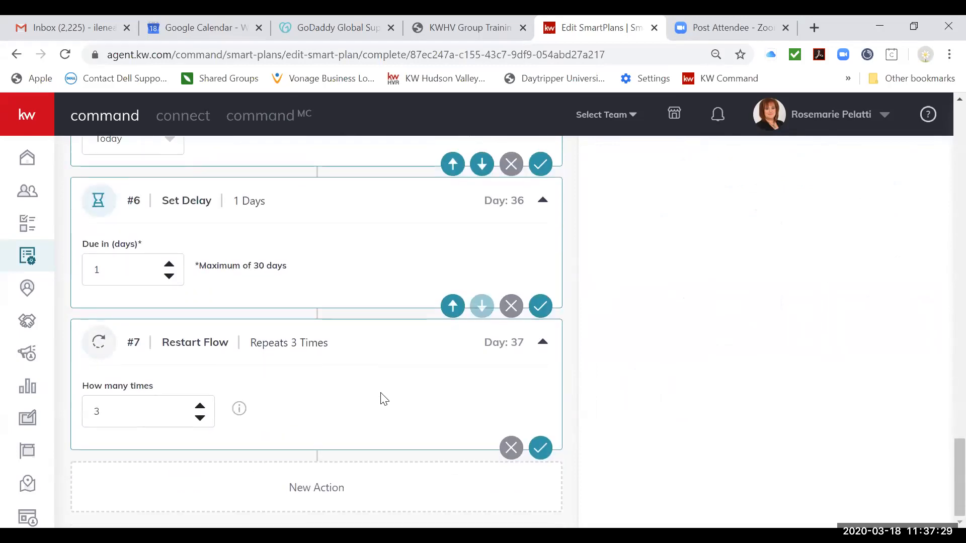
scroll(383, 399, "up", 5)
scroll(384, 399, "down", 10)
scroll(744, 288, "up", 20)
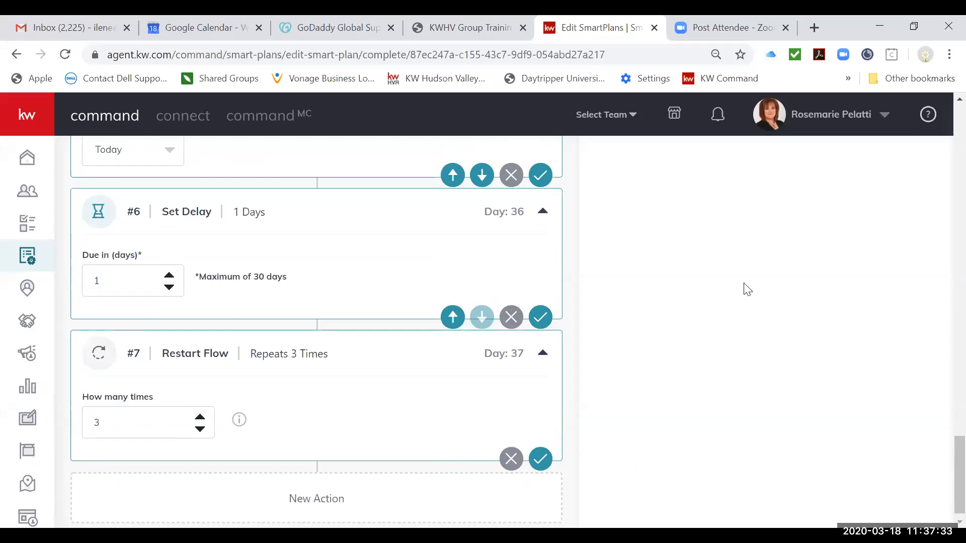
scroll(744, 288, "up", 6)
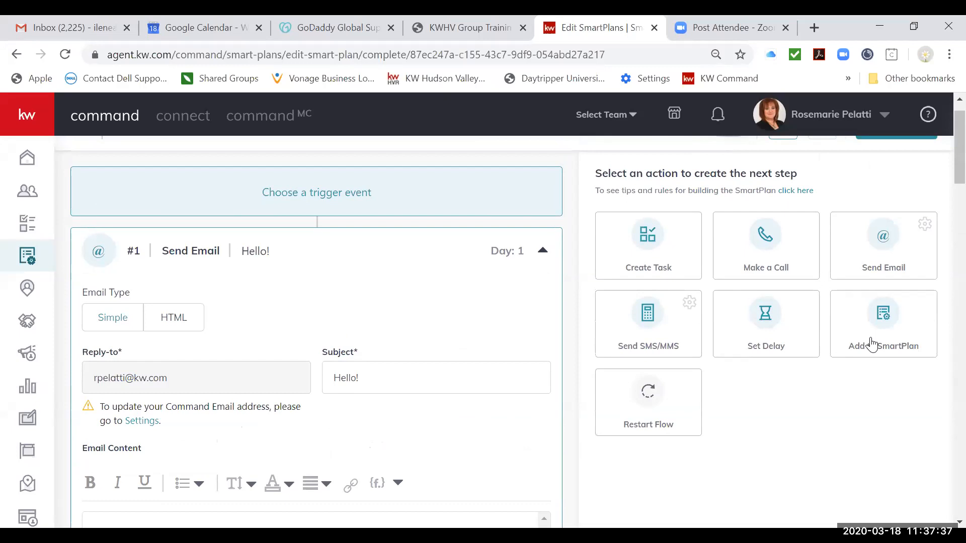
- Remove the empty Add to SmartPlan steps from the plan
scroll(421, 414, "down", 20)
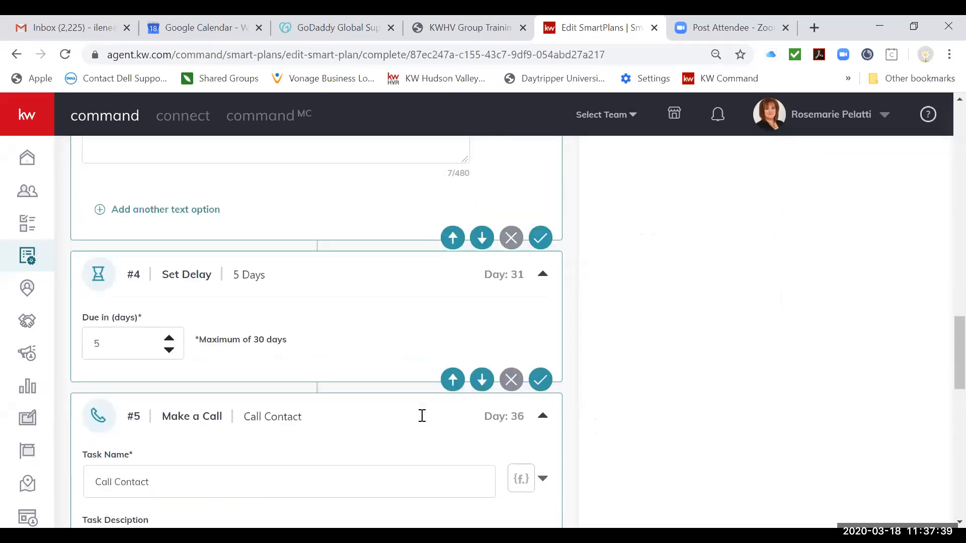
scroll(326, 428, "down", 4)
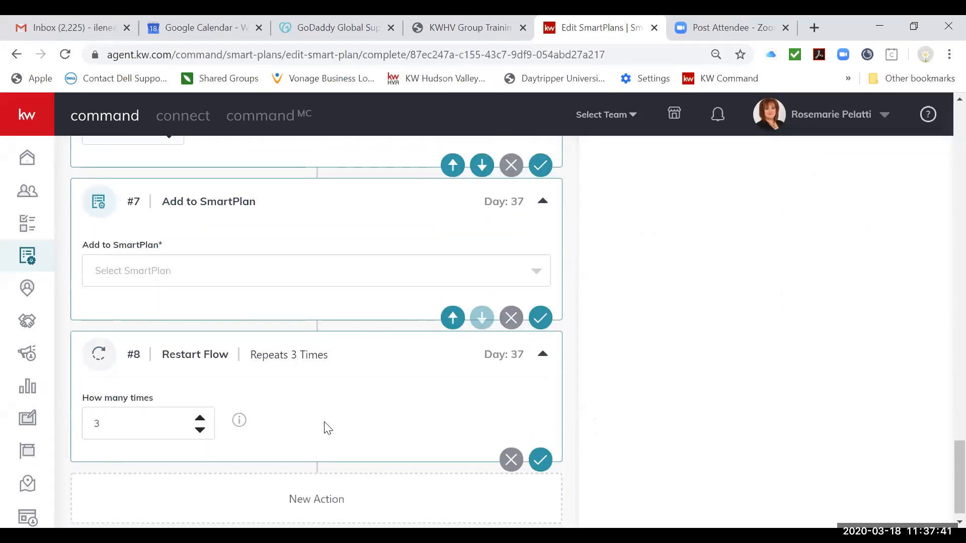
scroll(354, 413, "down", 1)
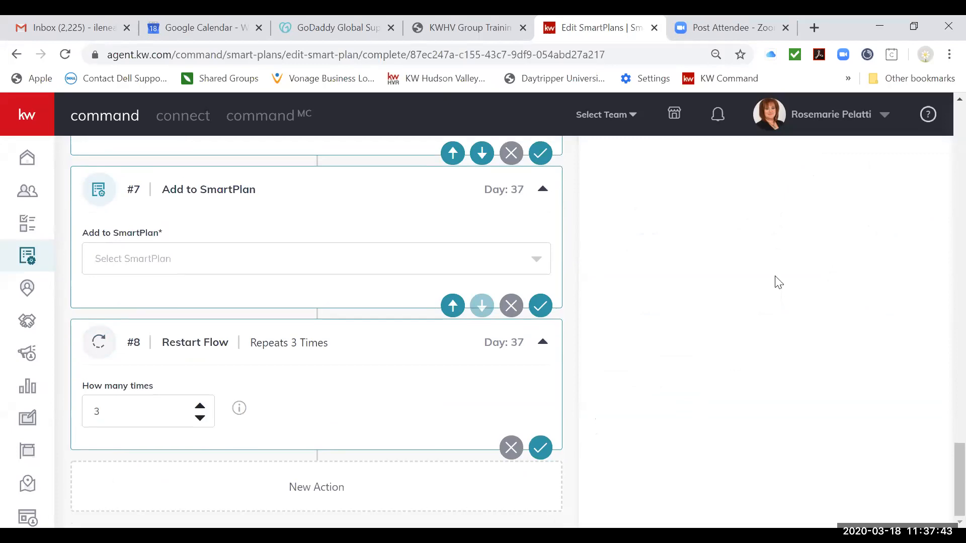
scroll(778, 281, "up", 20)
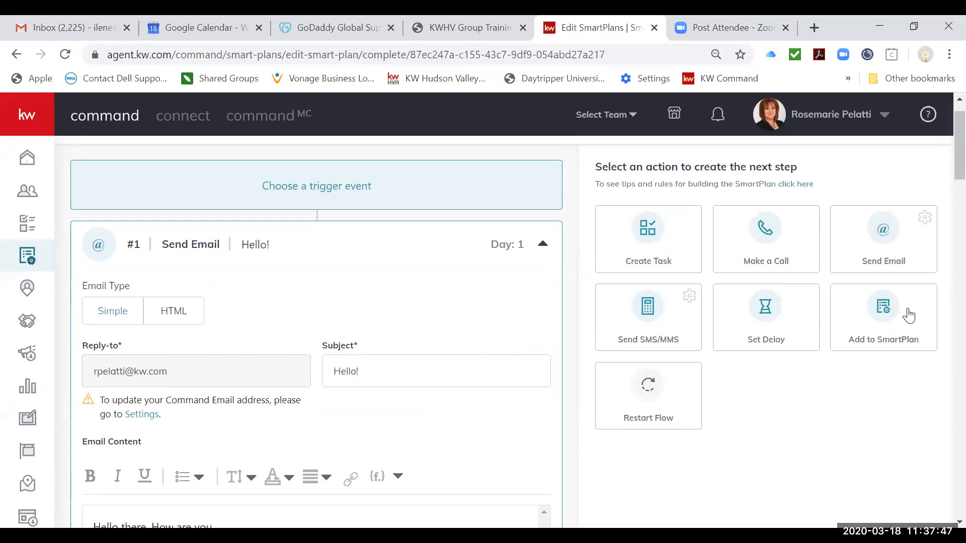
scroll(909, 316, "down", 20)
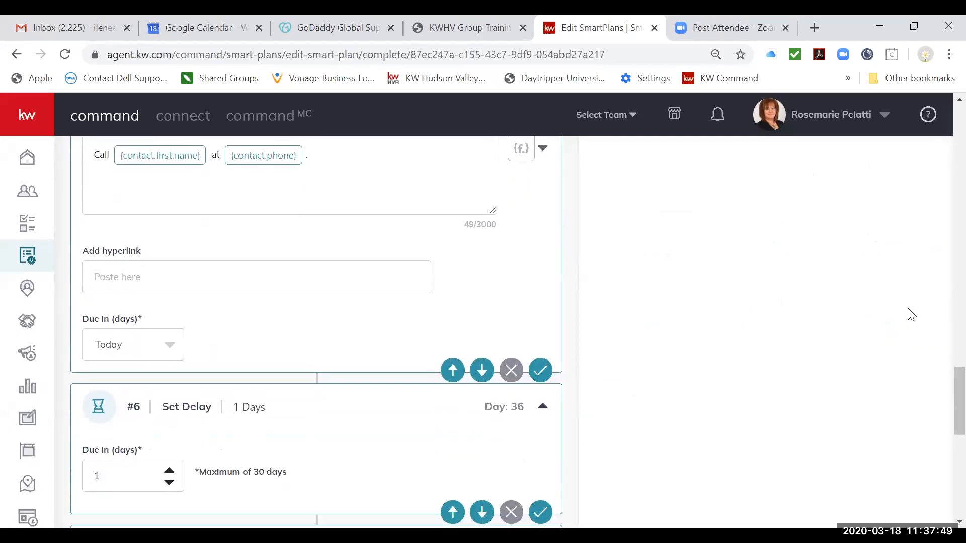
scroll(911, 315, "down", 10)
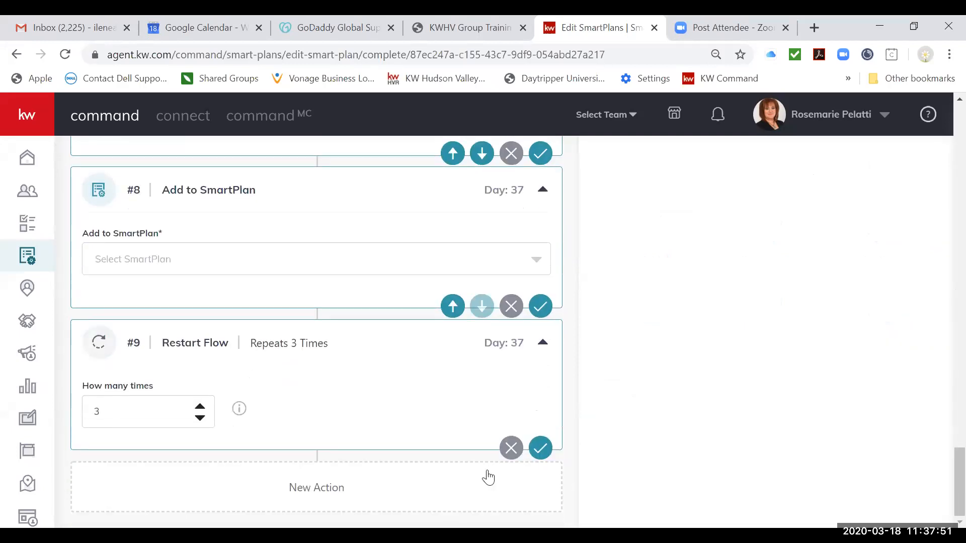
left_click(528, 503)
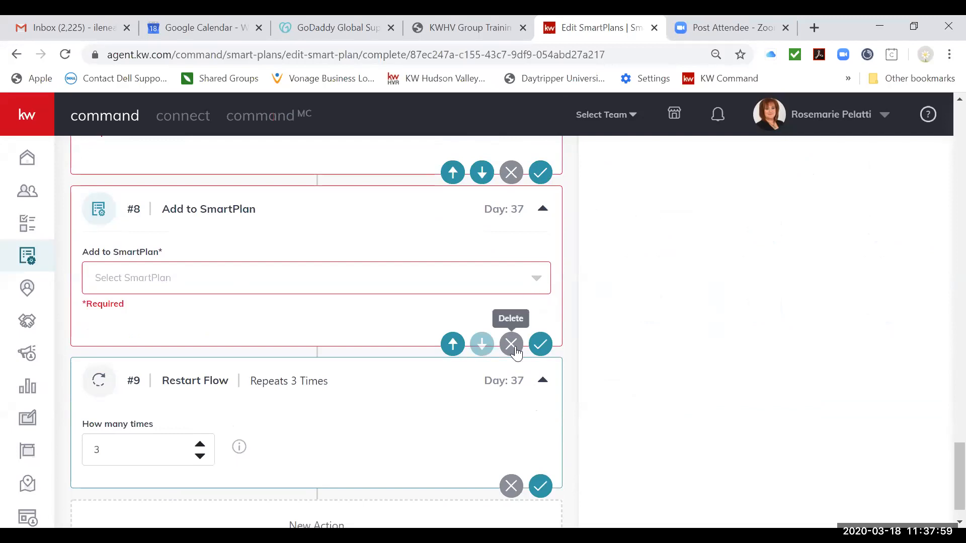
left_click(516, 352)
left_click(516, 355)
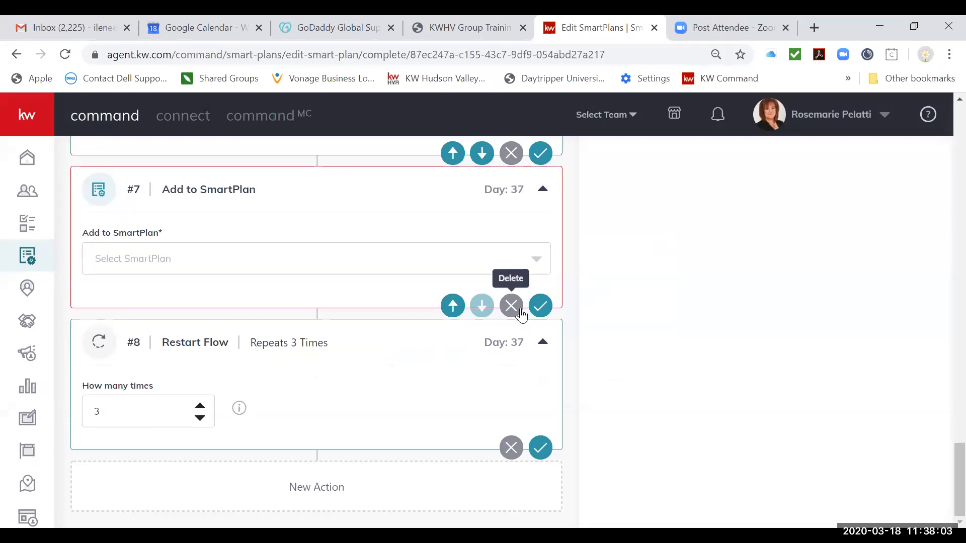
left_click(520, 308)
left_click(504, 359)
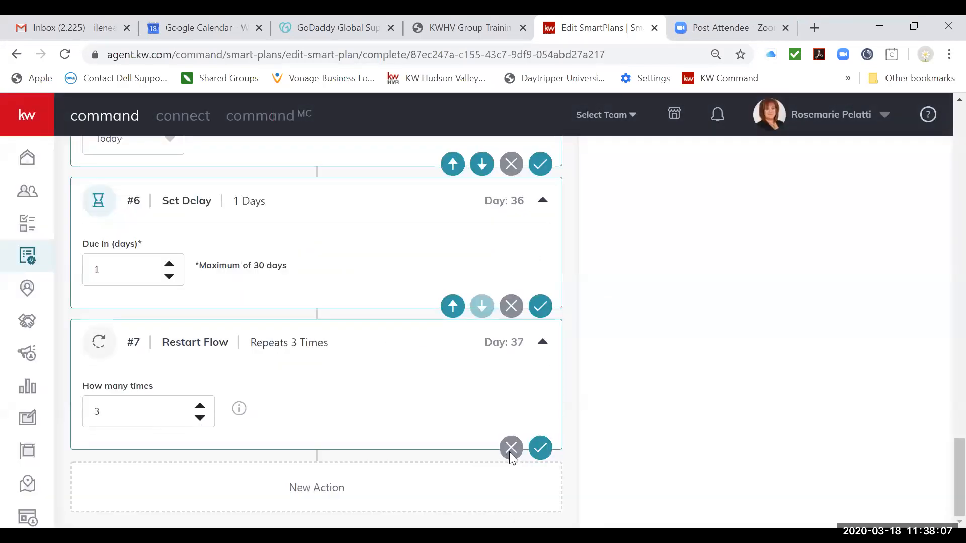
- Delete the Restart Flow step, leaving the 1-day delay as the last step
left_click(510, 448)
left_click(522, 358)
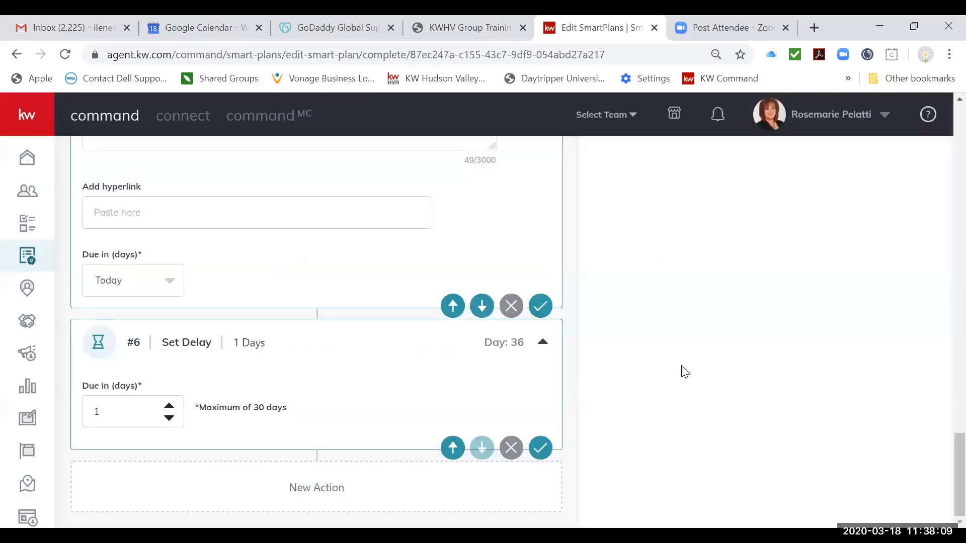
scroll(685, 371, "up", 15)
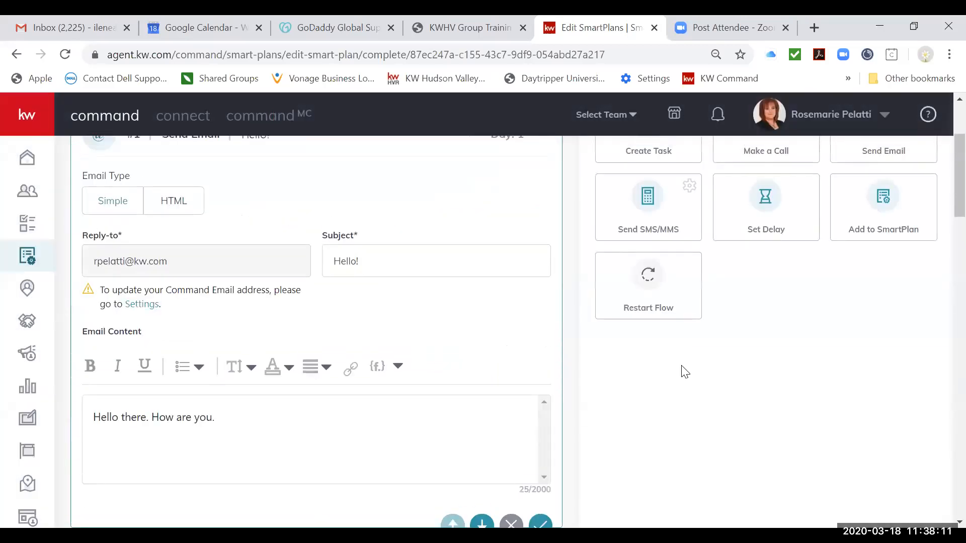
scroll(685, 371, "up", 2)
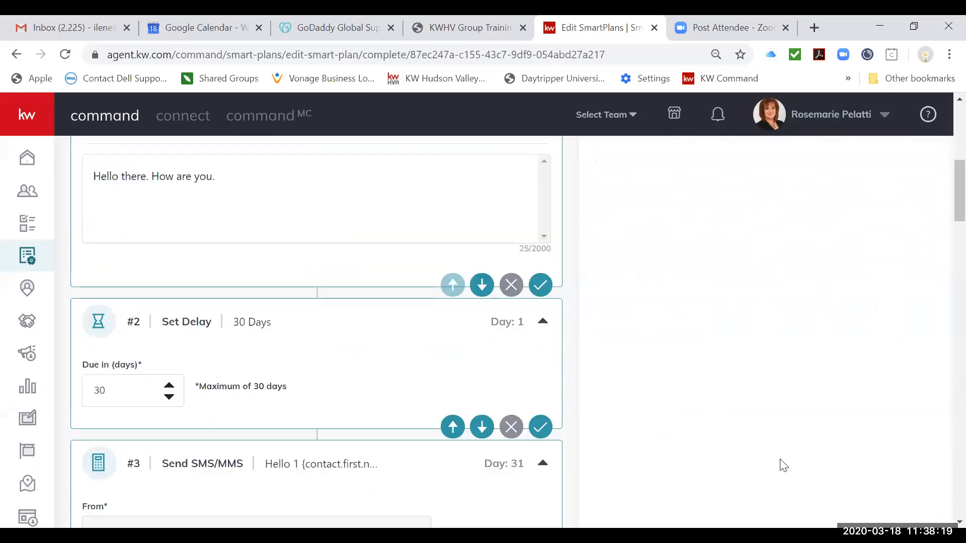
scroll(782, 465, "down", 15)
scroll(783, 466, "down", 20)
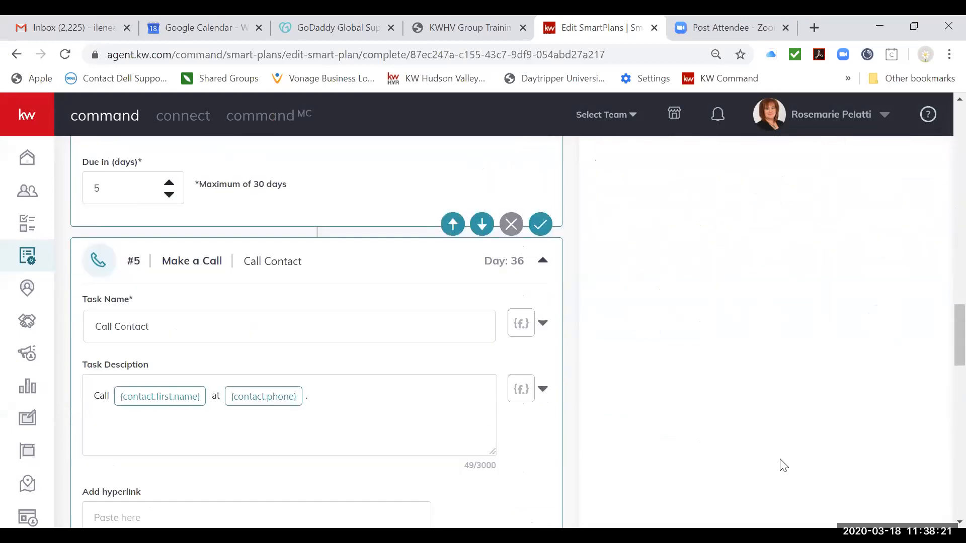
scroll(782, 465, "down", 2)
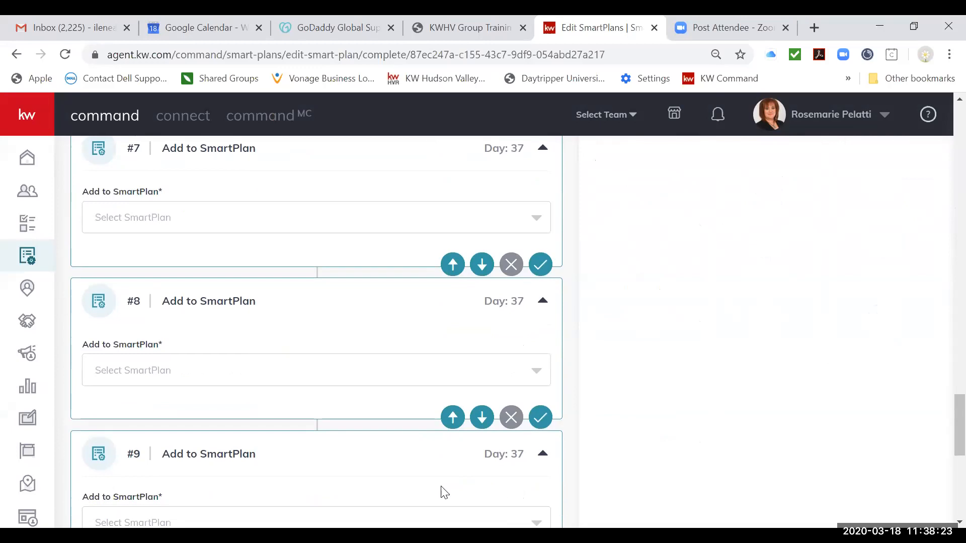
left_click(483, 375)
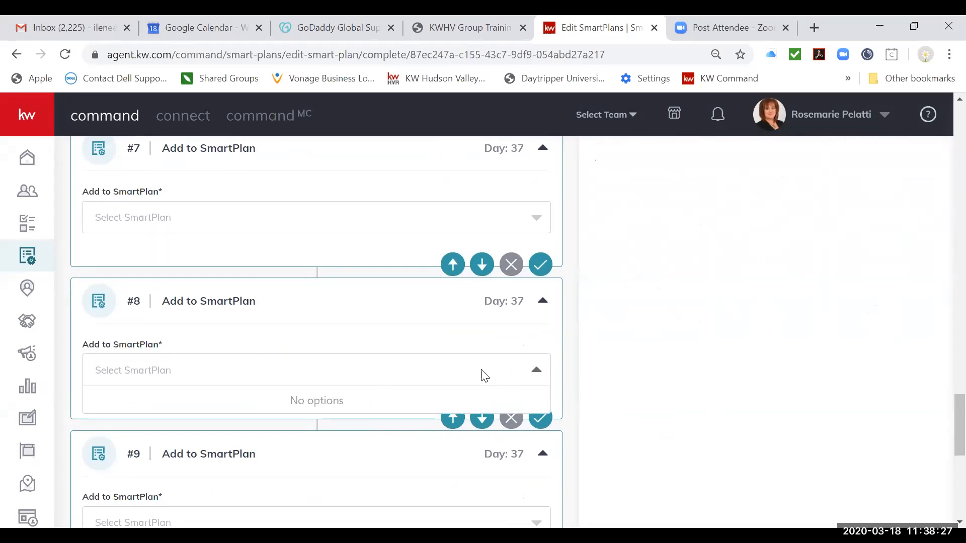
left_click(409, 376)
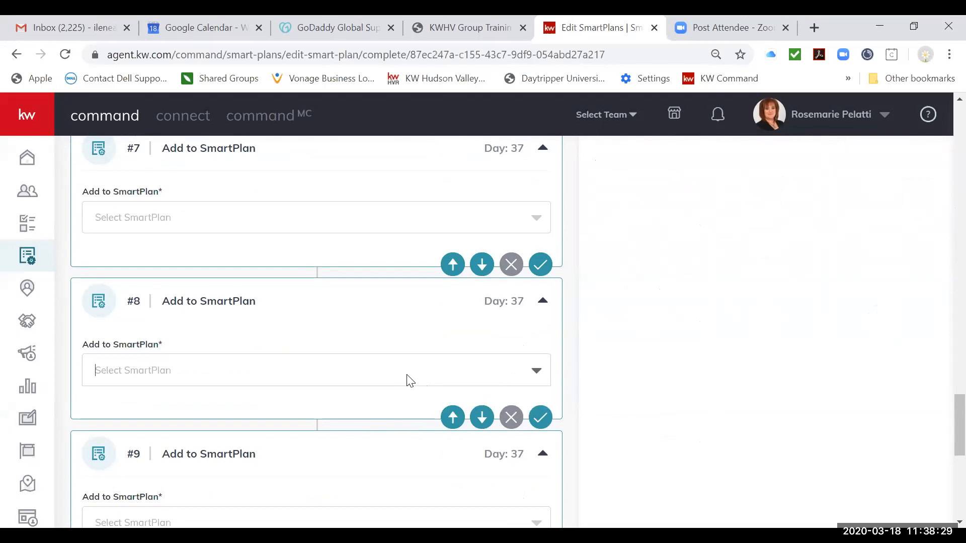
left_click(267, 372)
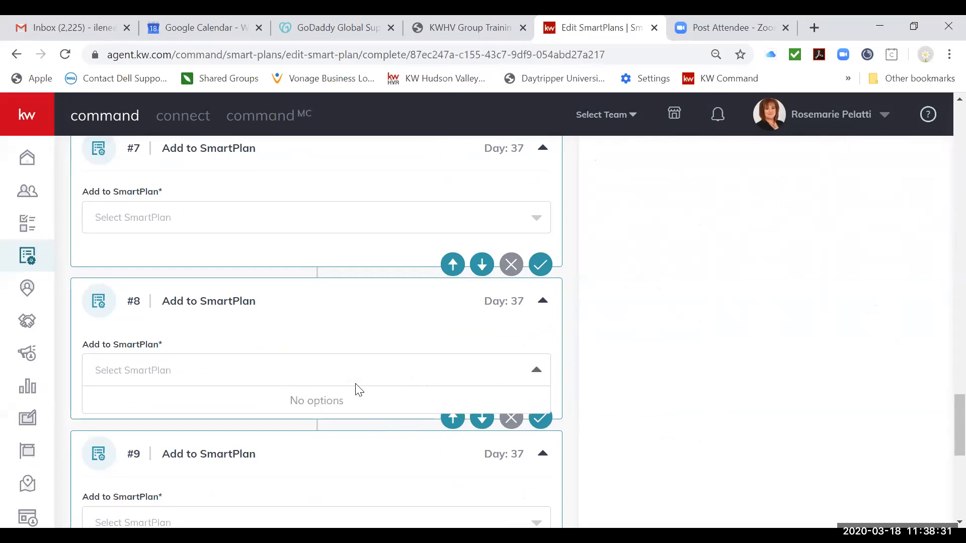
scroll(358, 390, "down", 2)
scroll(358, 389, "down", 3)
scroll(358, 387, "up", 3)
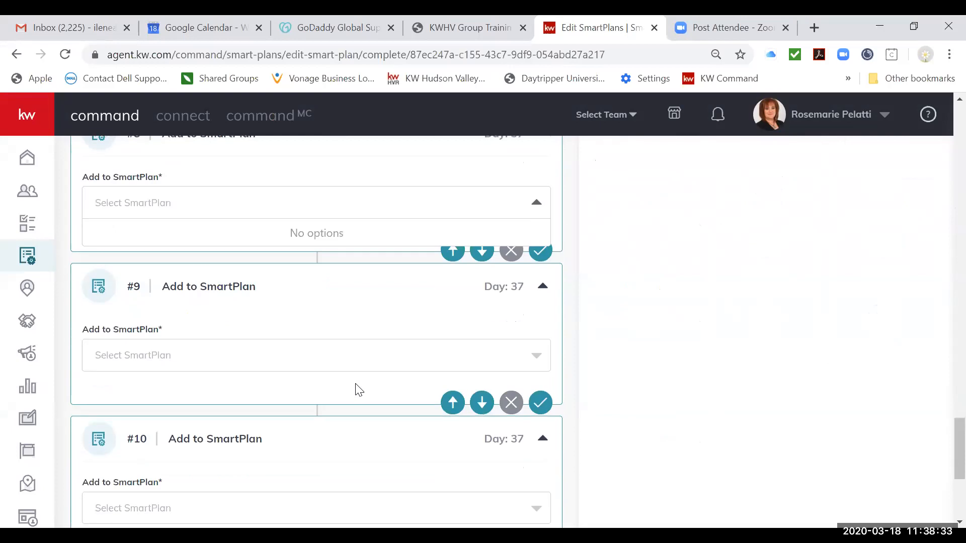
- Delete the surplus Add to SmartPlan steps down to #8
left_click(511, 434)
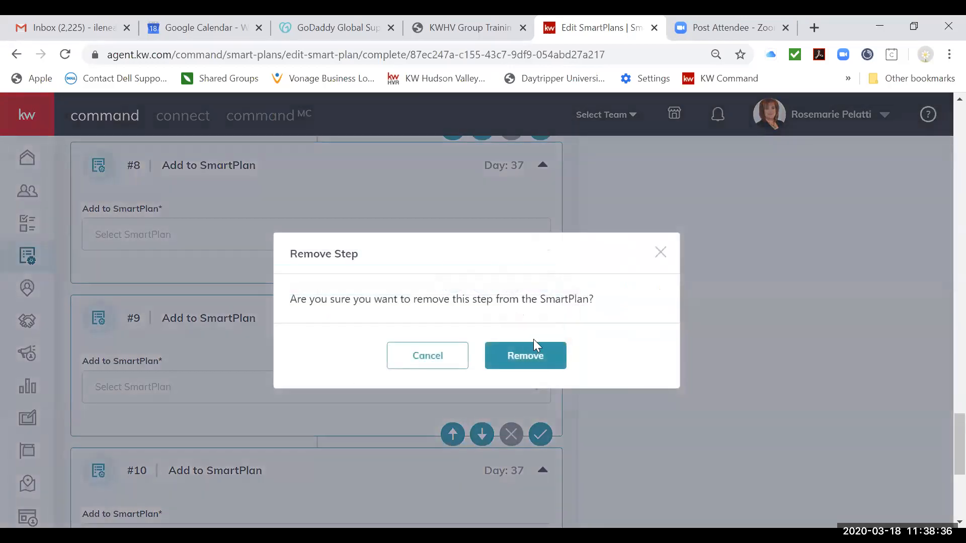
left_click(532, 359)
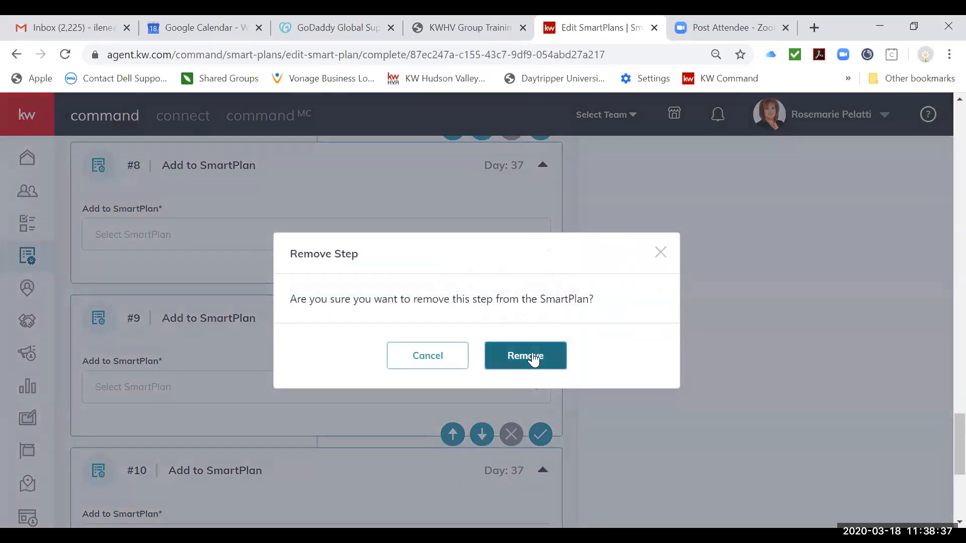
left_click(510, 436)
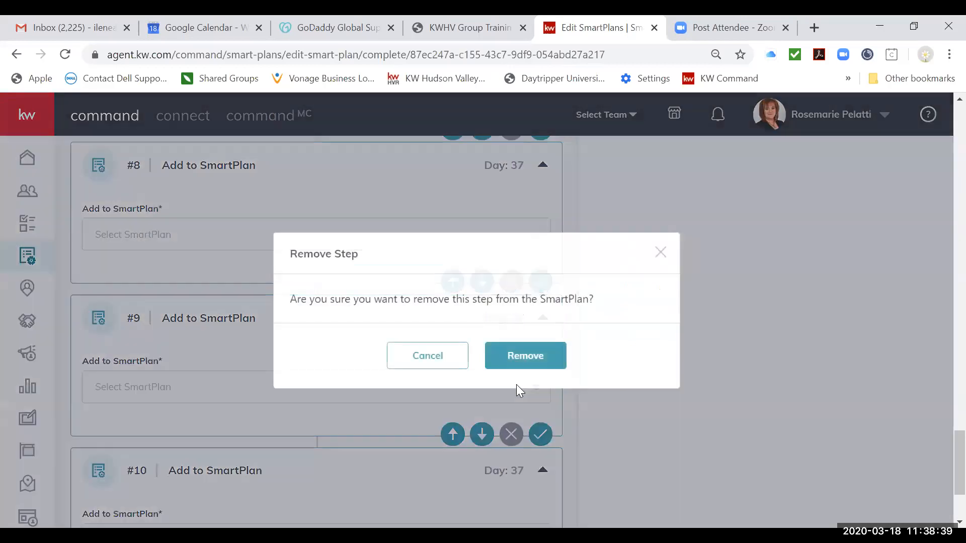
left_click(520, 366)
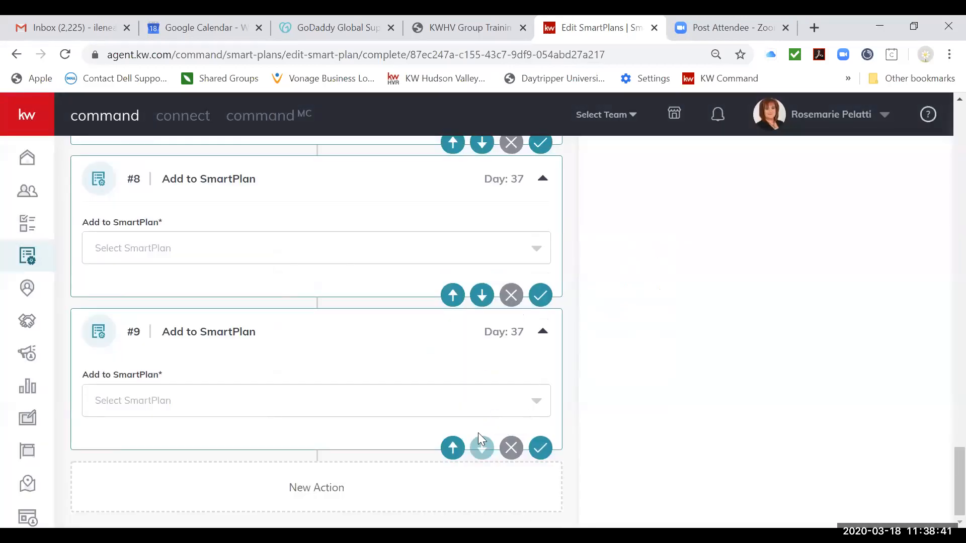
left_click(512, 448)
left_click(532, 360)
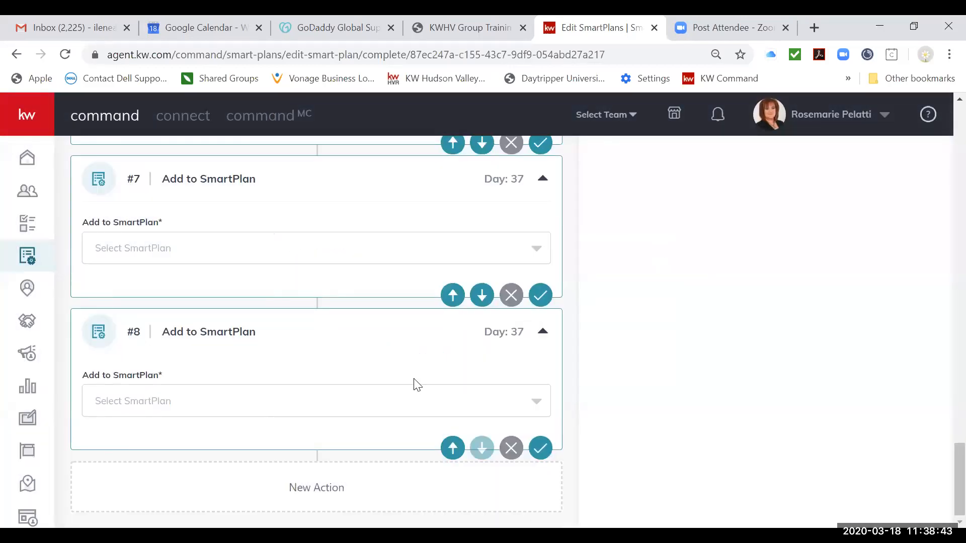
scroll(417, 385, "up", 3)
left_click(511, 454)
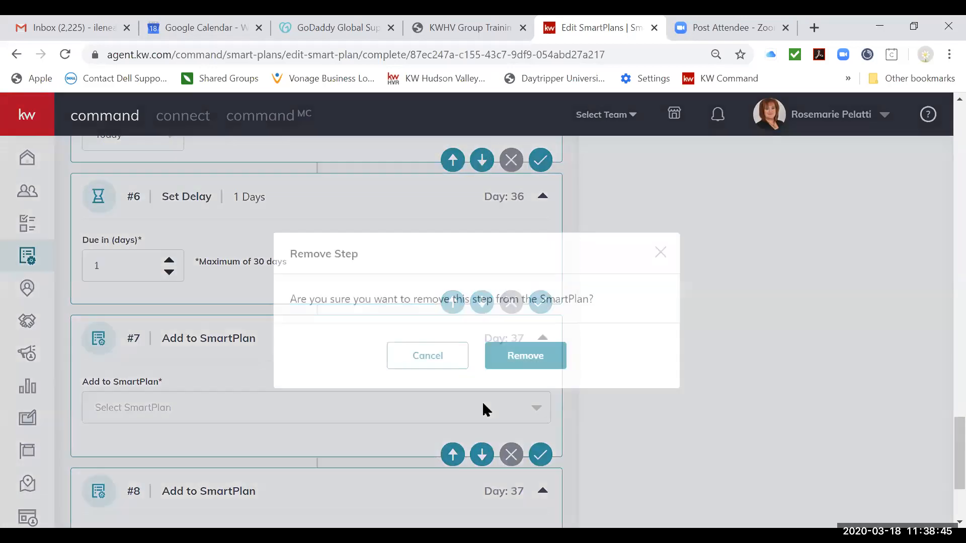
left_click(526, 363)
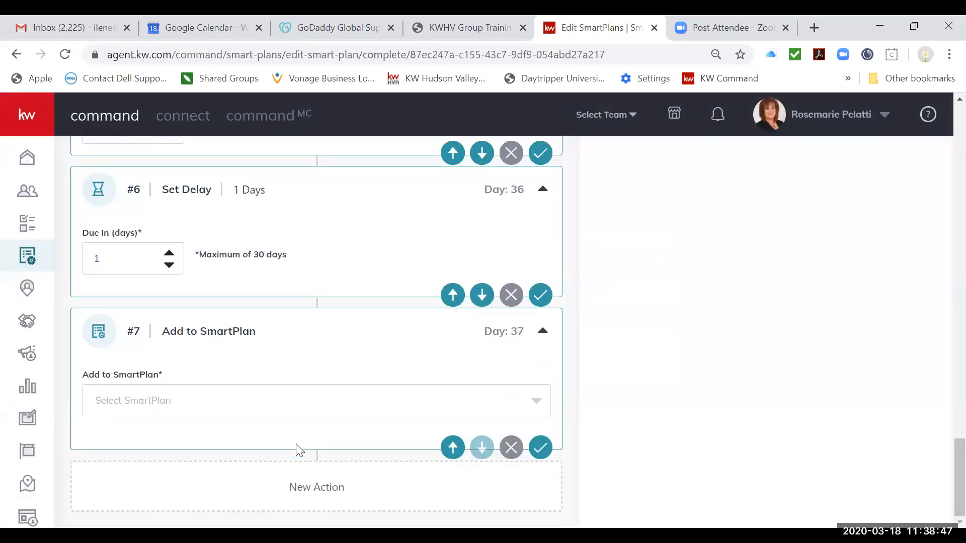
- Check step #7's SmartPlan choices and close the empty list
left_click(299, 402)
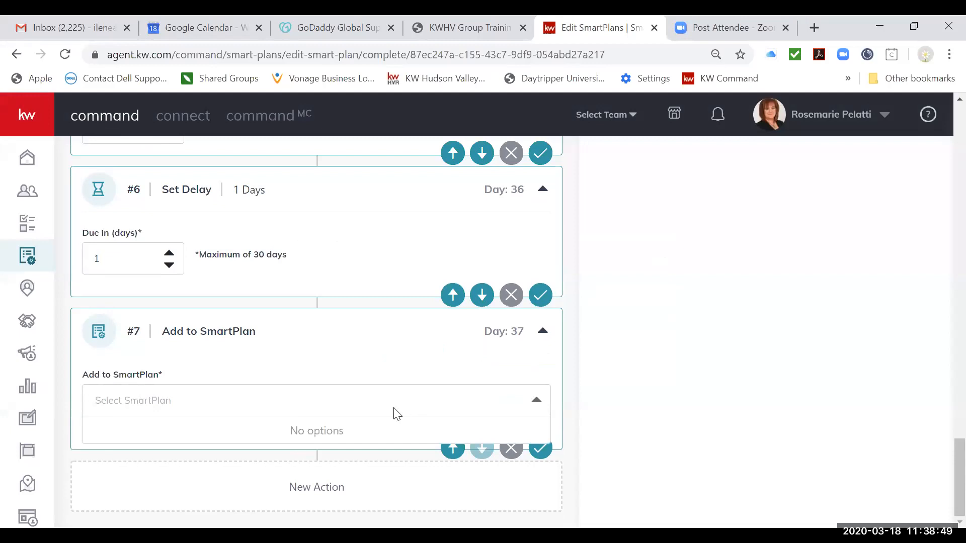
left_click(405, 351)
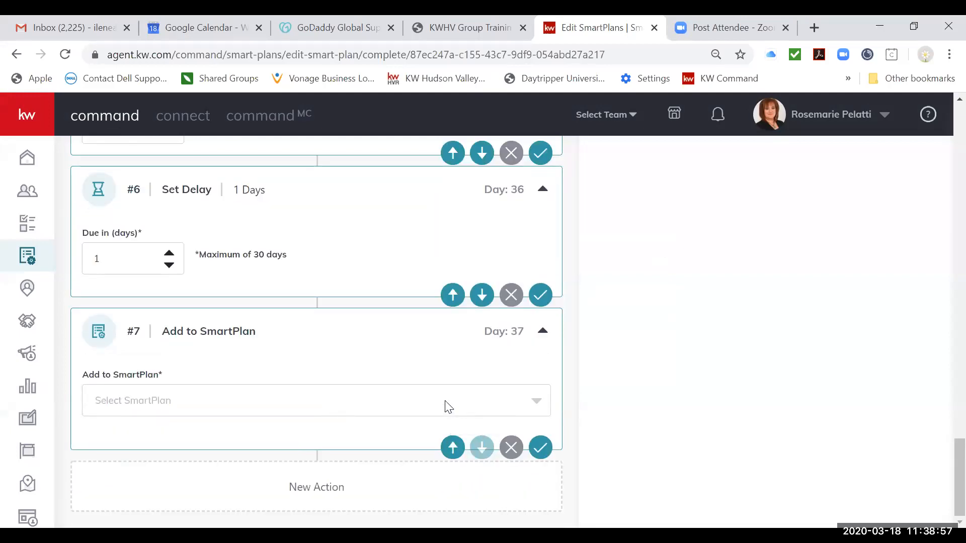
scroll(446, 403, "up", 20)
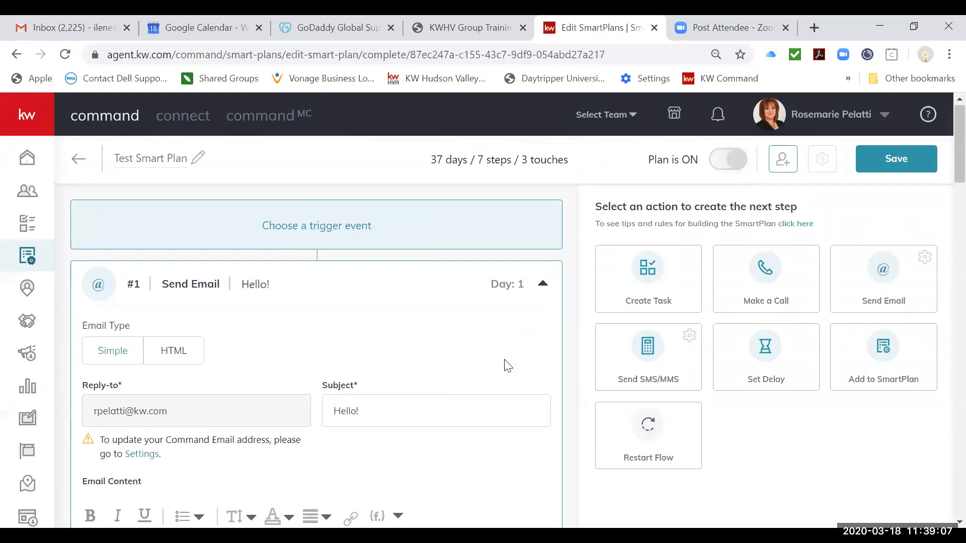
- Save the plan and delete the unfinished Add to SmartPlan step #7
left_click(915, 170)
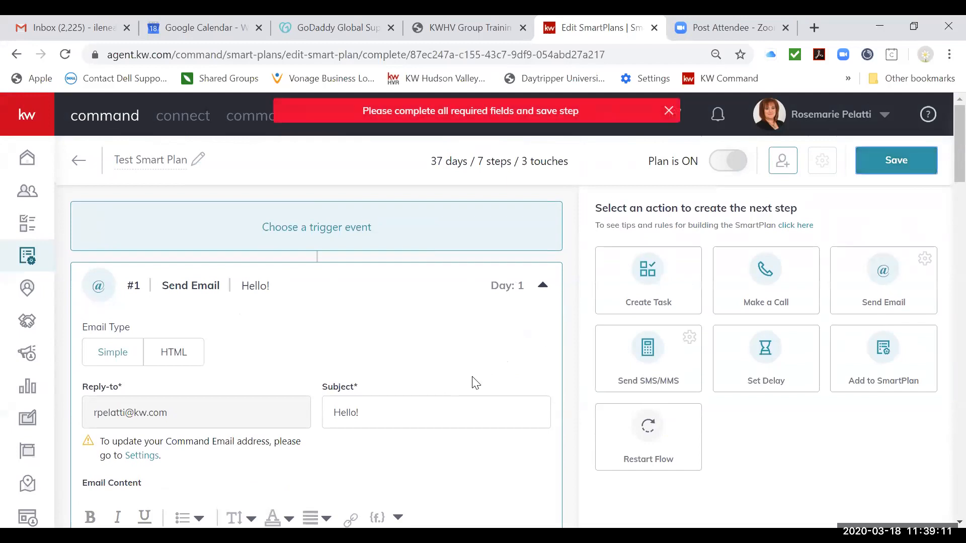
scroll(478, 379, "down", 10)
scroll(475, 384, "down", 20)
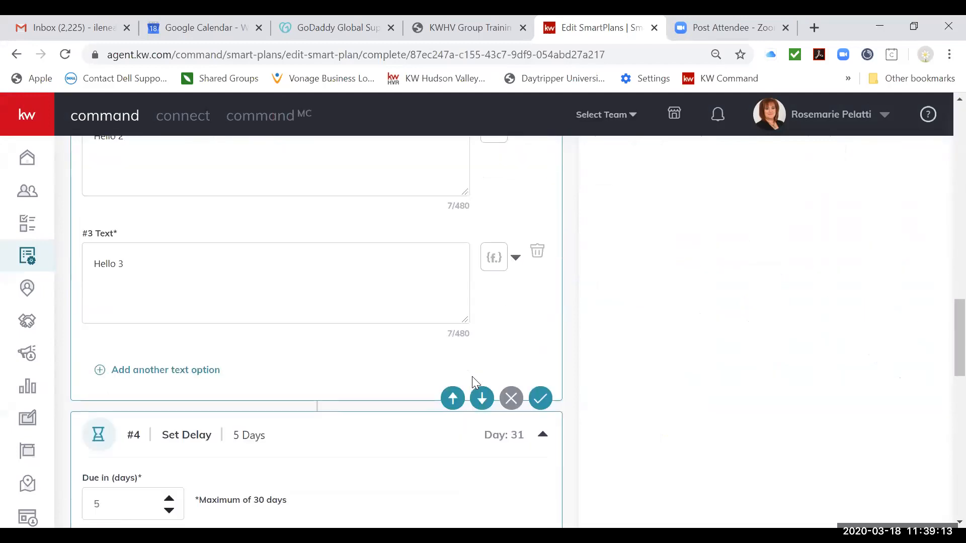
scroll(476, 383, "down", 6)
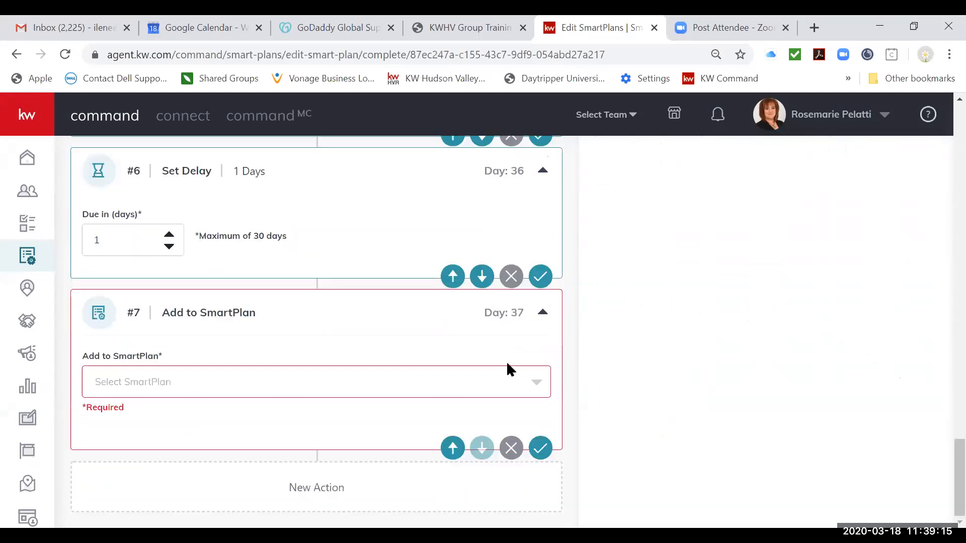
left_click(513, 451)
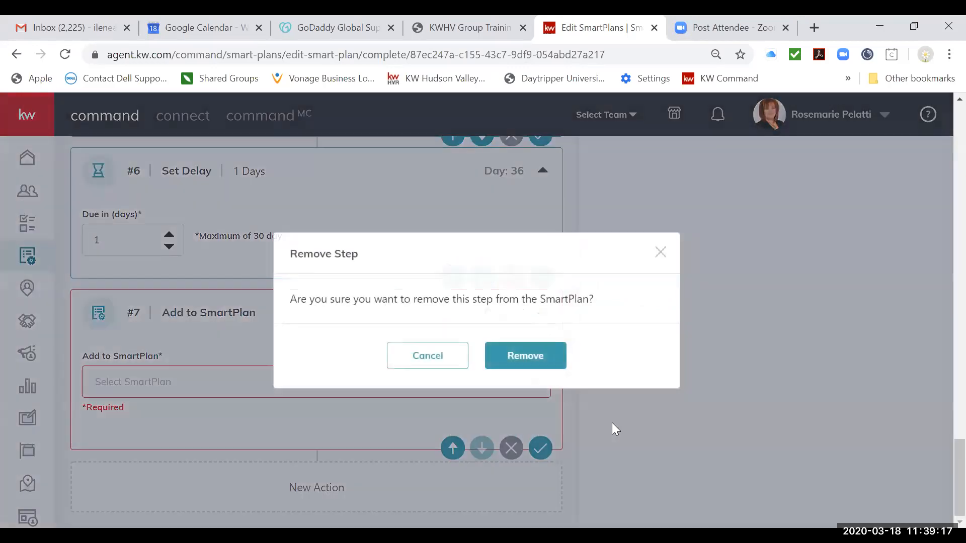
left_click(545, 361)
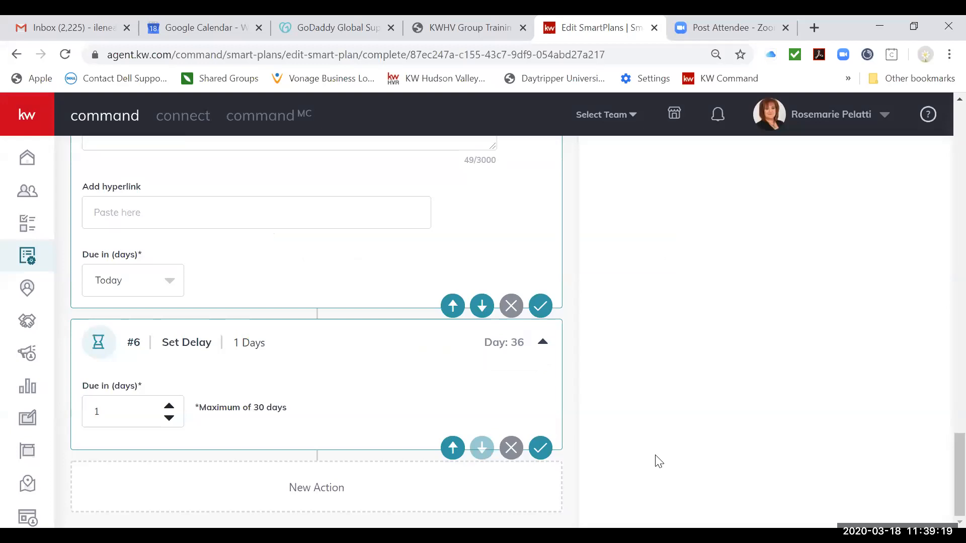
- Set the Restart Flow step to repeat 3 times and save it
scroll(659, 462, "up", 4)
scroll(659, 461, "down", 4)
scroll(659, 461, "up", 15)
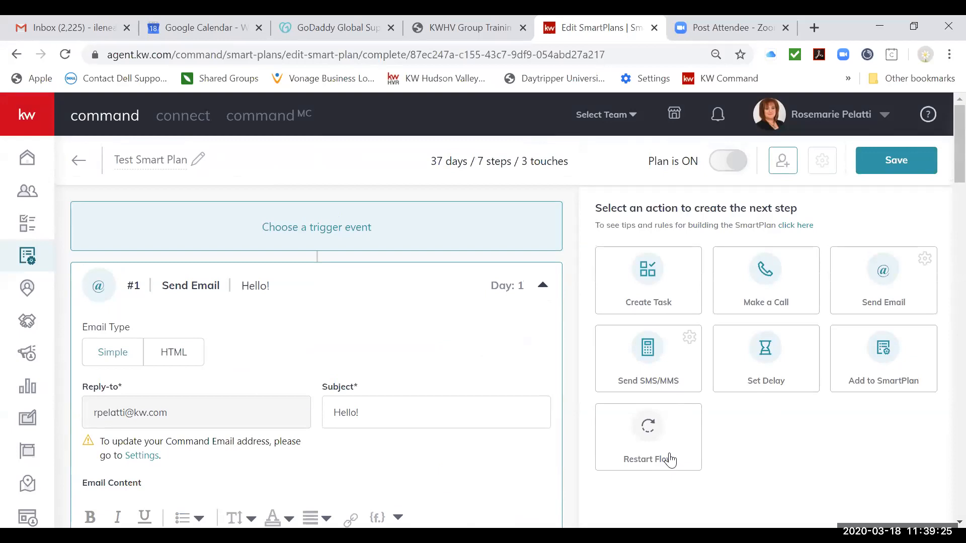
scroll(468, 457, "down", 20)
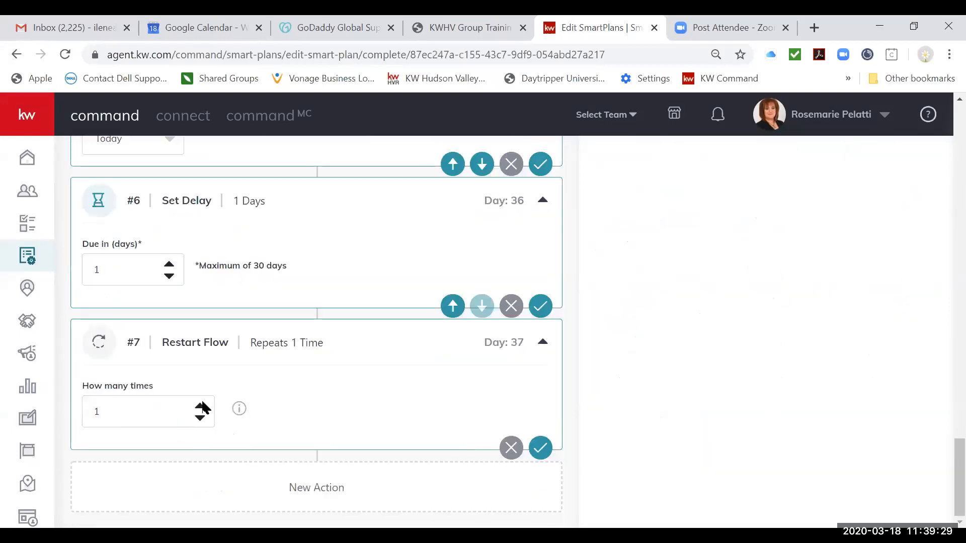
left_click(201, 406)
left_click(533, 452)
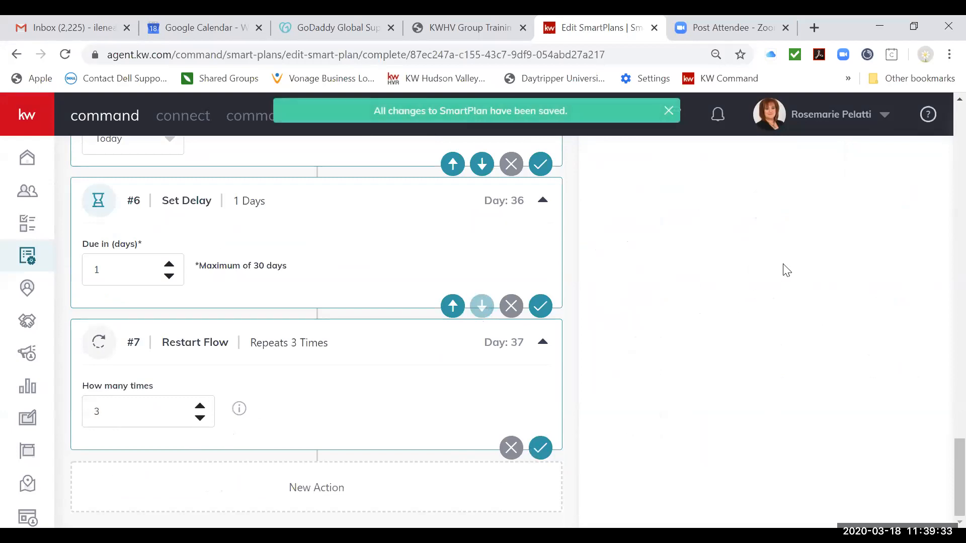
- Review the seven Test Smart Plan steps, save, and return to My SmartPlans
scroll(269, 211, "up", 15)
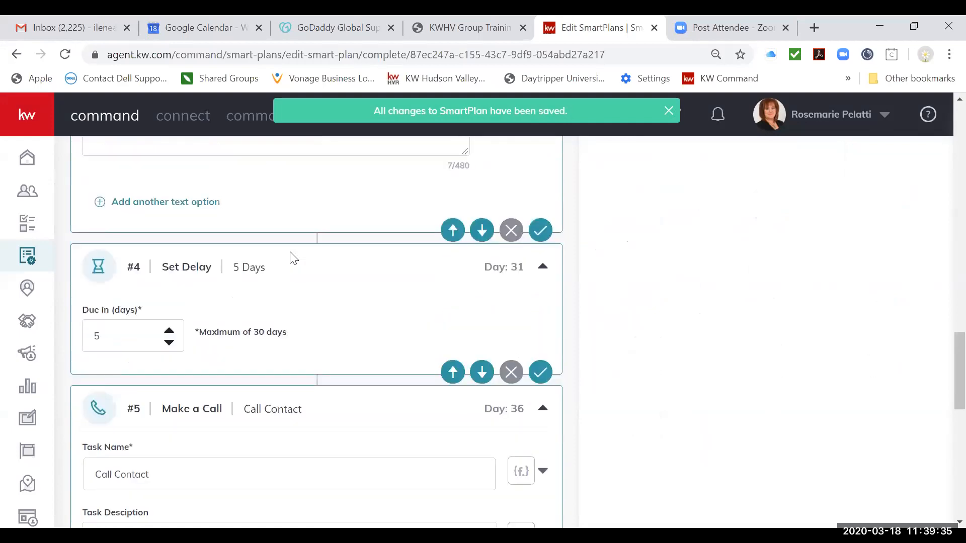
scroll(291, 252, "up", 10)
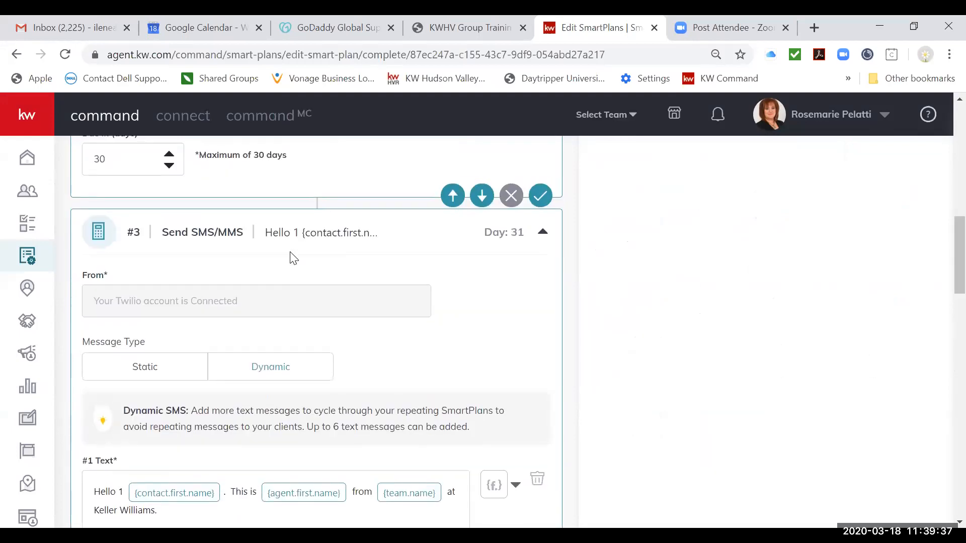
scroll(293, 258, "up", 4)
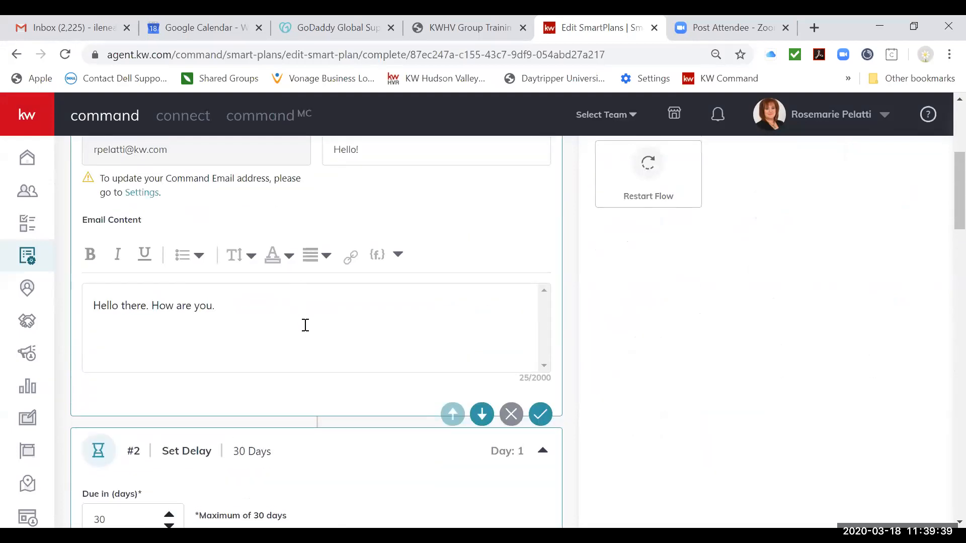
scroll(306, 325, "up", 1)
scroll(394, 275, "up", 1)
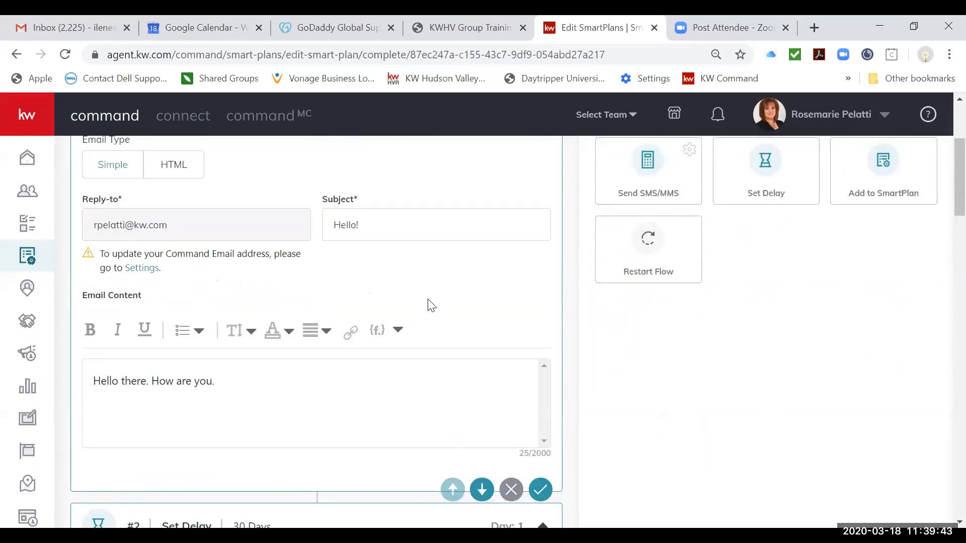
scroll(431, 305, "down", 10)
scroll(431, 306, "down", 4)
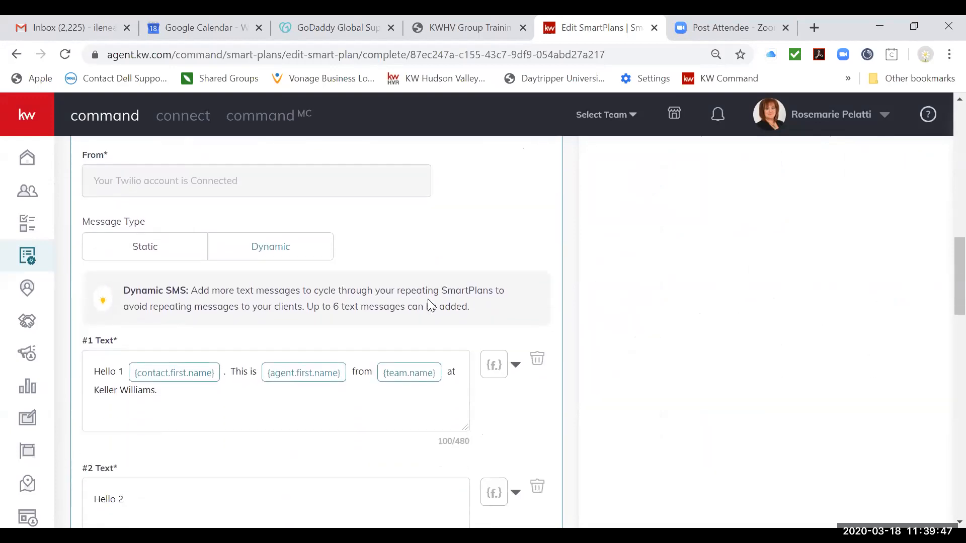
scroll(431, 305, "down", 1)
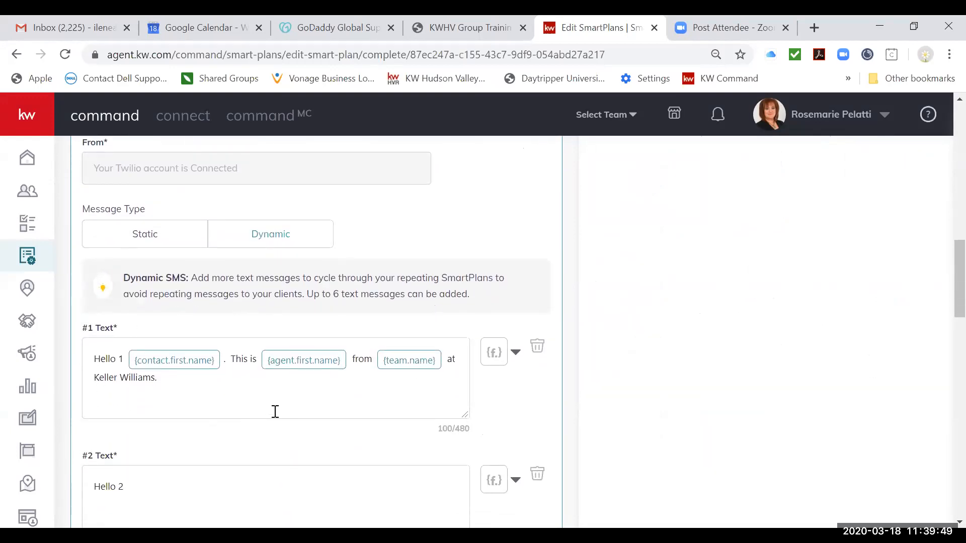
scroll(275, 411, "down", 5)
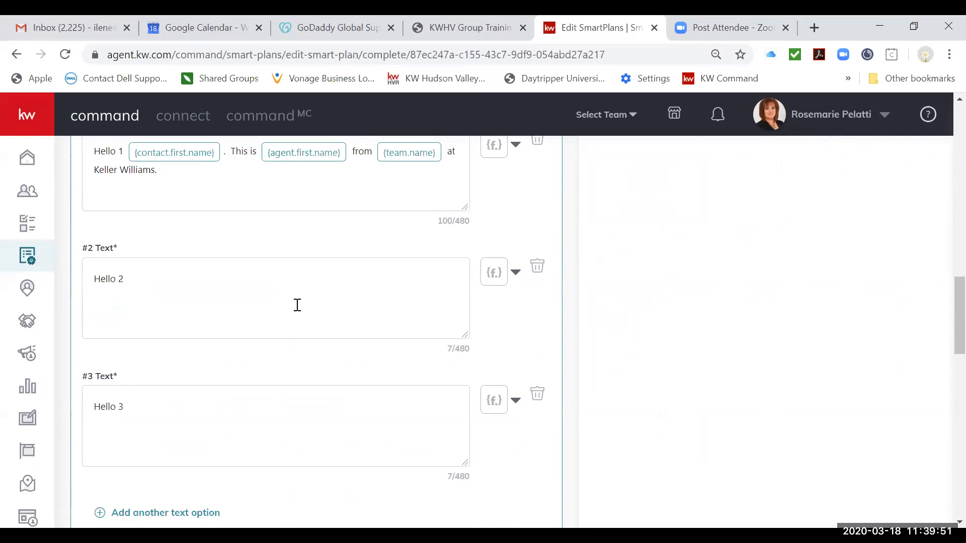
scroll(298, 306, "down", 3)
scroll(323, 399, "down", 3)
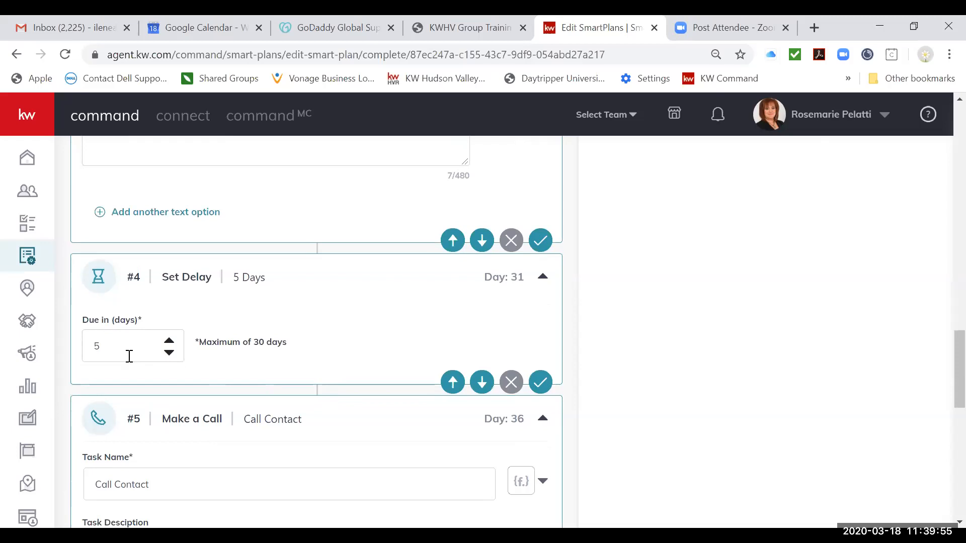
scroll(280, 375, "down", 3)
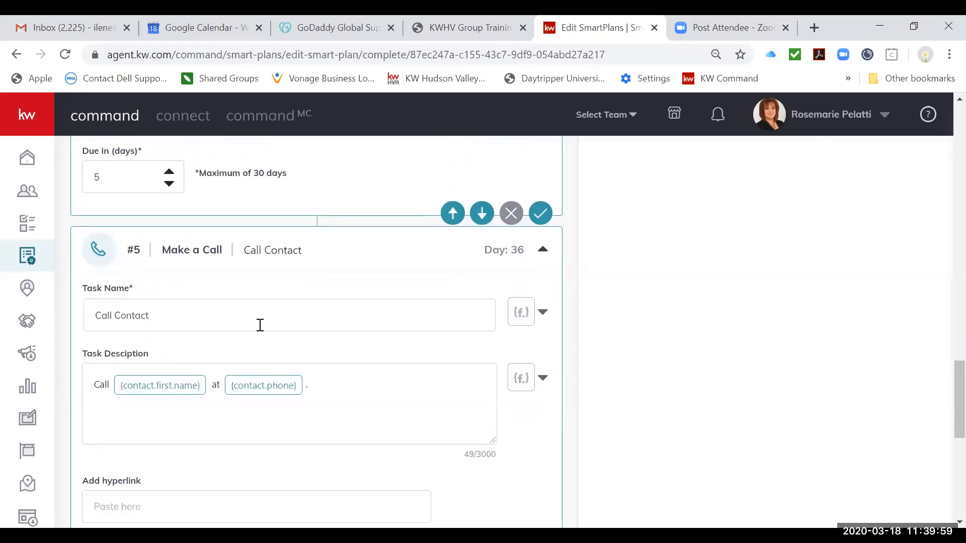
scroll(313, 367, "down", 1)
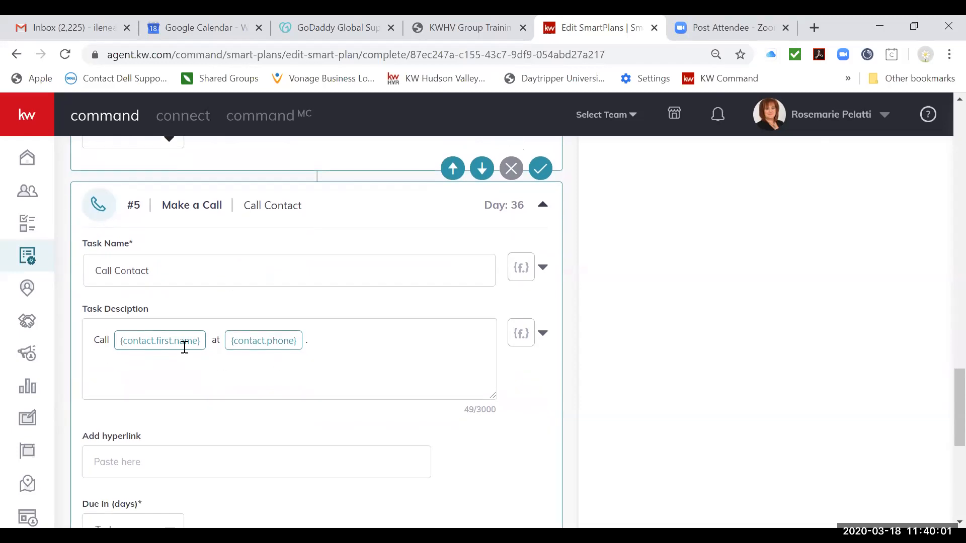
scroll(248, 349, "down", 5)
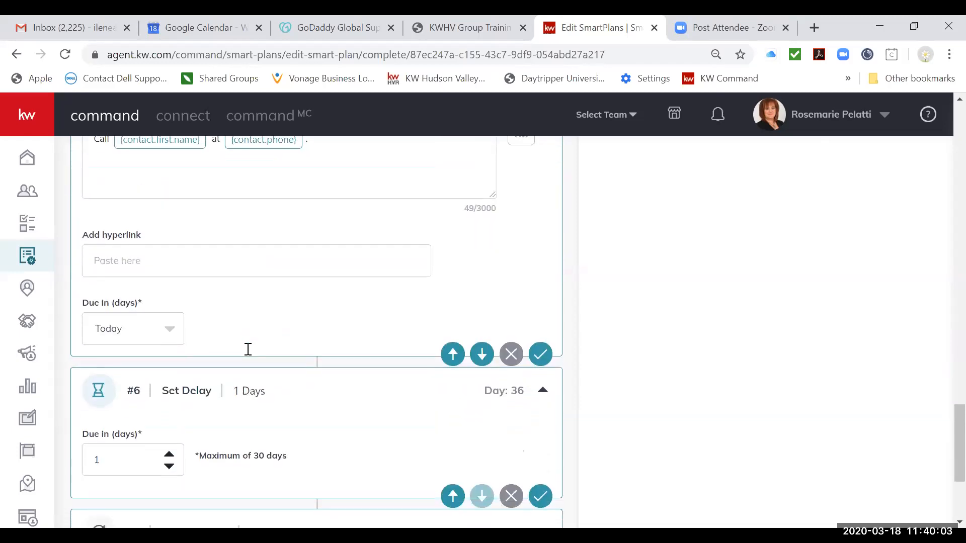
scroll(250, 356, "down", 1)
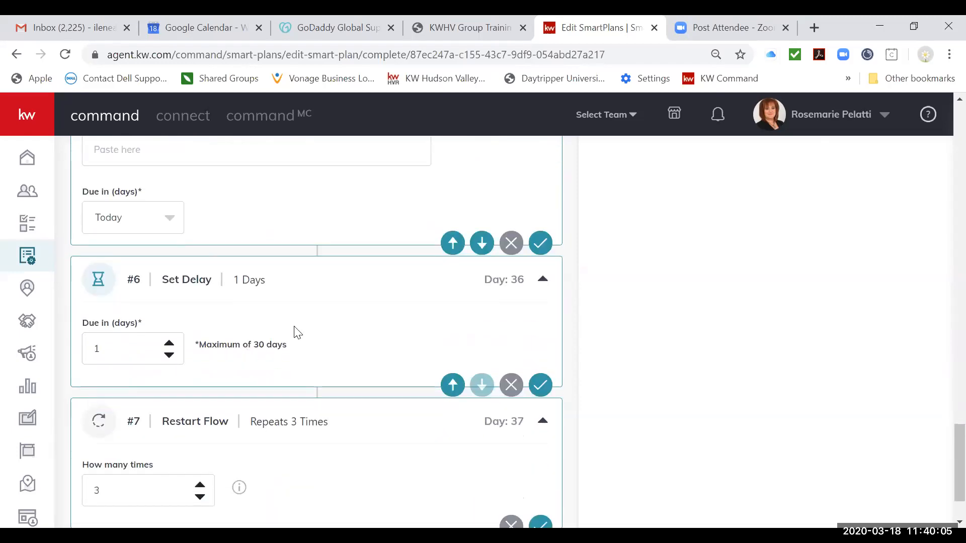
scroll(300, 355, "down", 2)
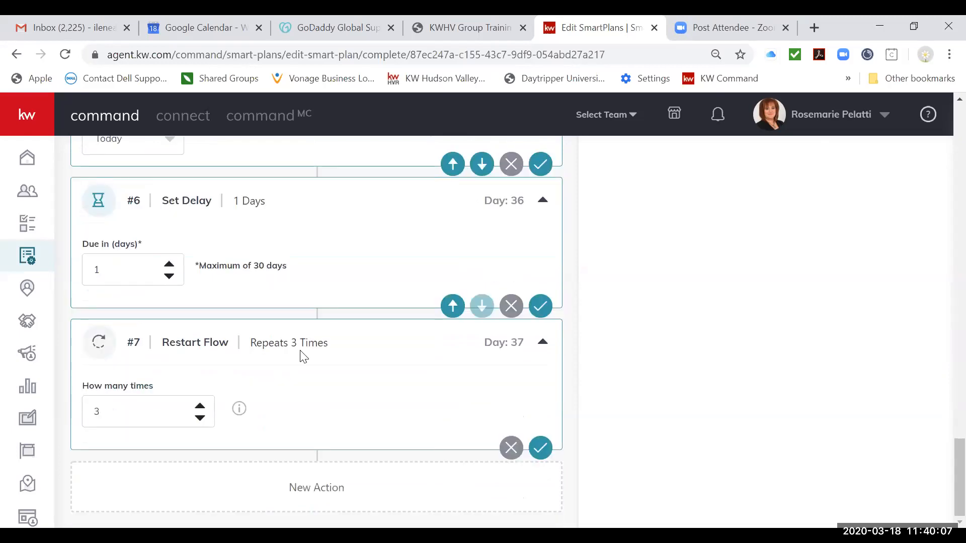
scroll(305, 378, "up", 12)
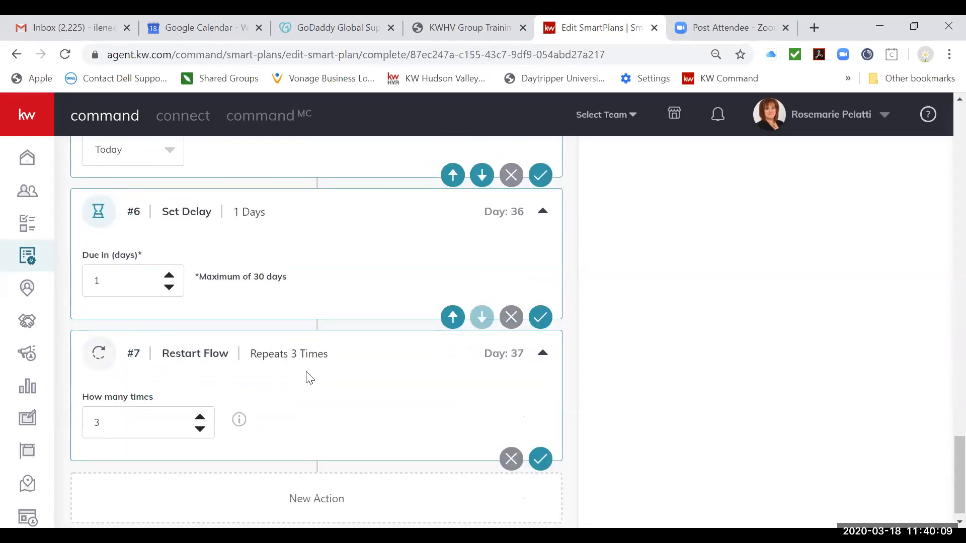
scroll(307, 372, "up", 10)
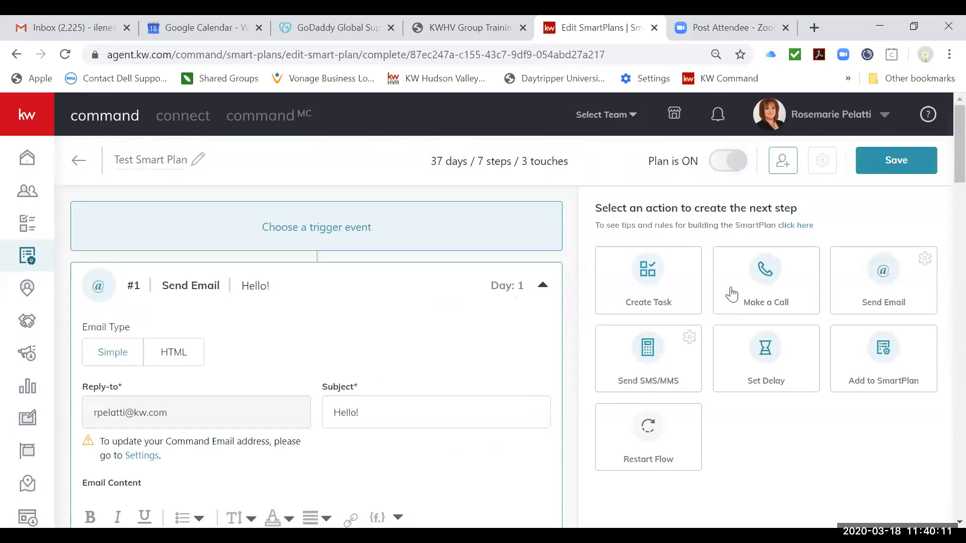
left_click(903, 169)
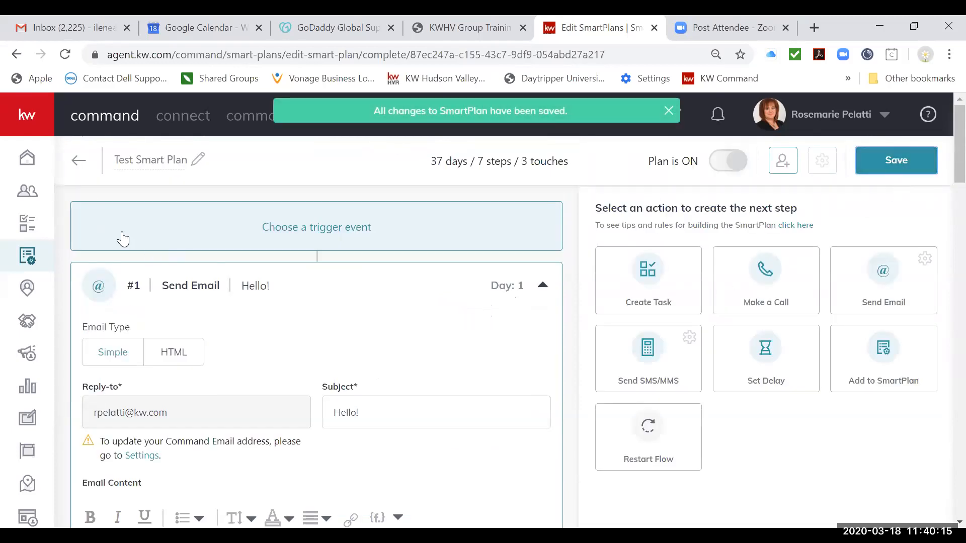
left_click(82, 170)
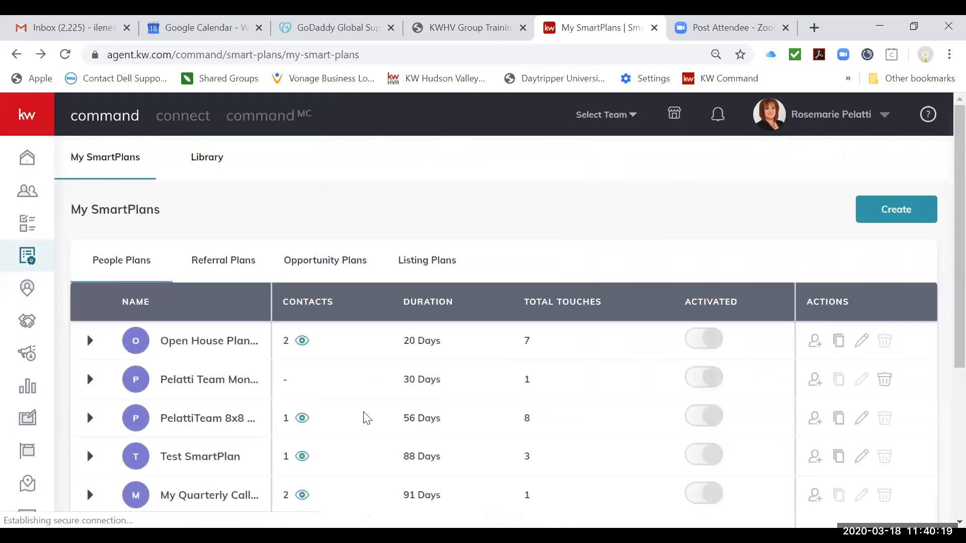
- Reopen Test SmartPlan's editor, look through its steps, and go back to the list
scroll(367, 427, "down", 2)
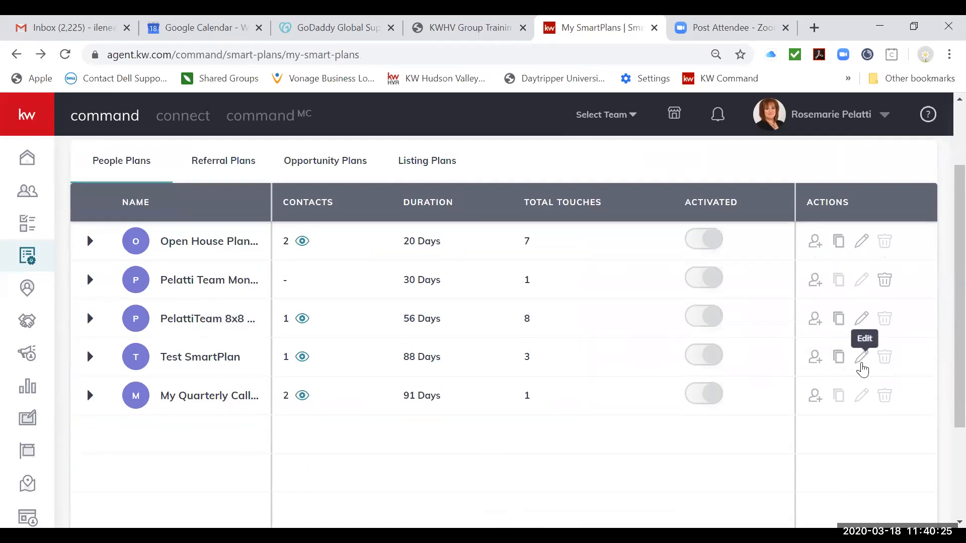
left_click(861, 358)
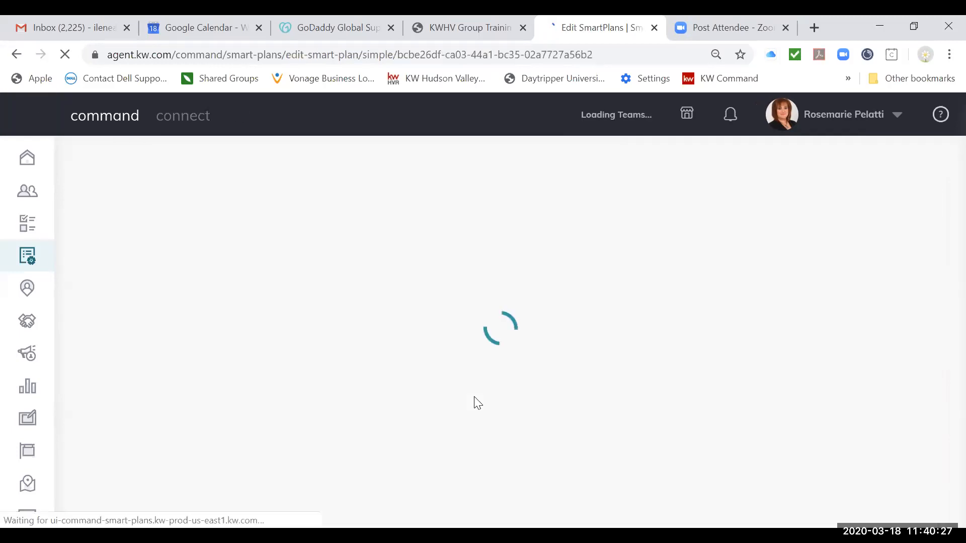
scroll(381, 470, "down", 3)
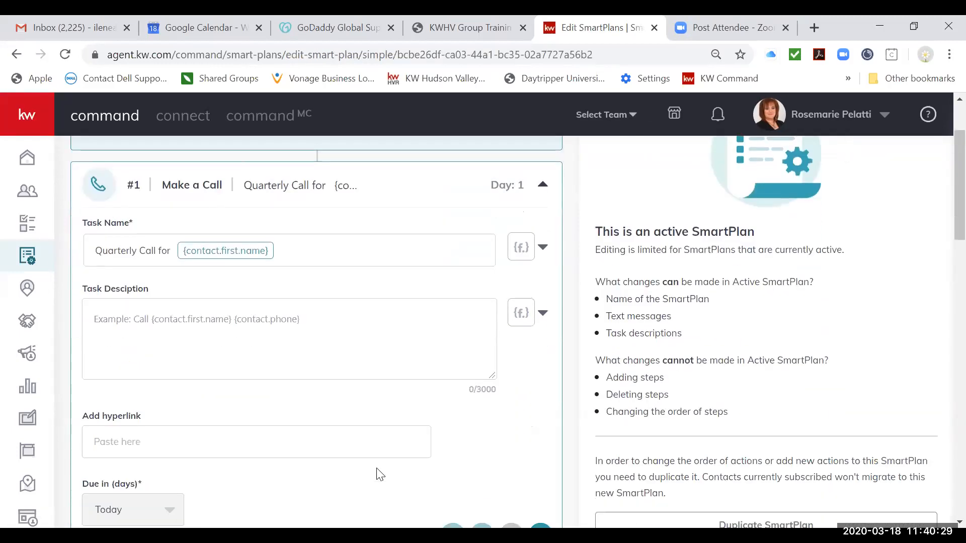
scroll(381, 475, "down", 7)
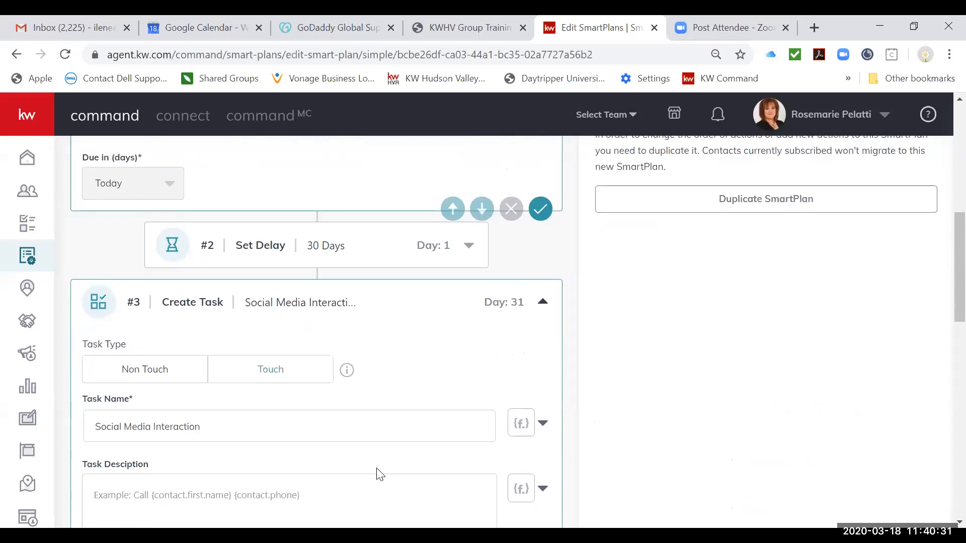
scroll(380, 475, "up", 5)
scroll(380, 475, "down", 6)
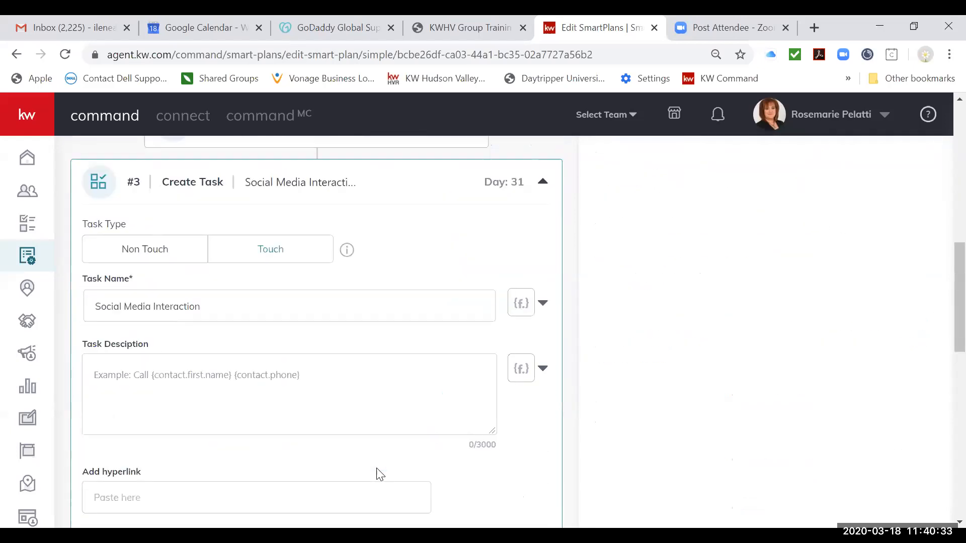
scroll(380, 474, "down", 1)
scroll(380, 473, "down", 8)
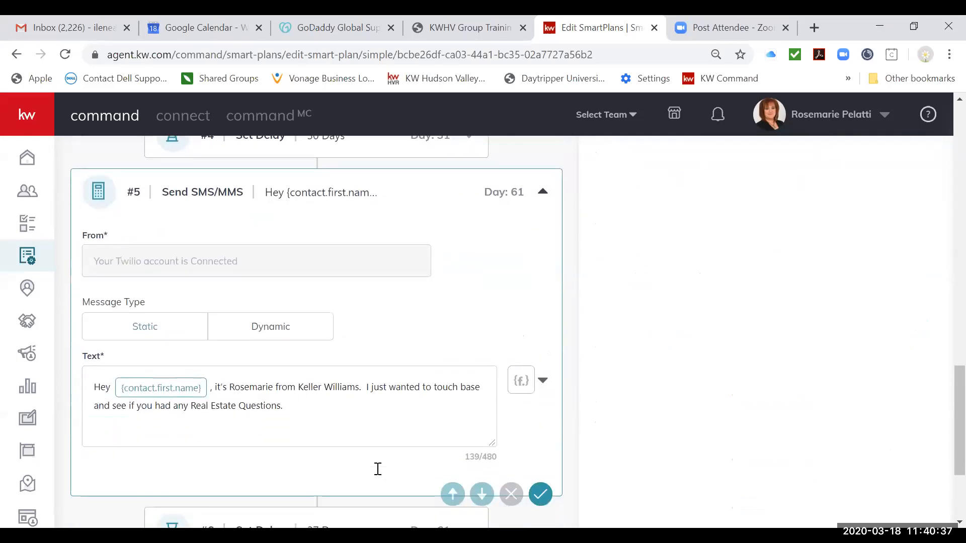
scroll(377, 469, "up", 20)
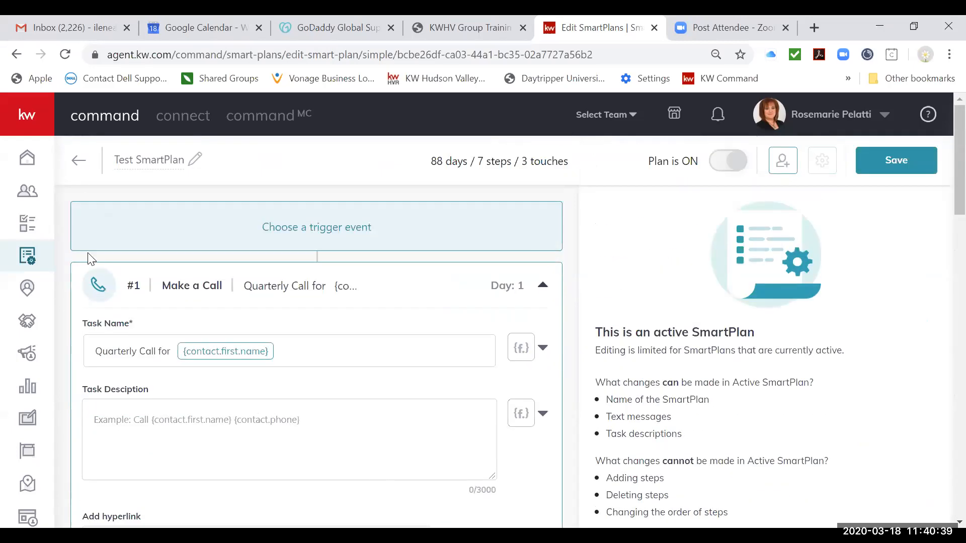
left_click(79, 160)
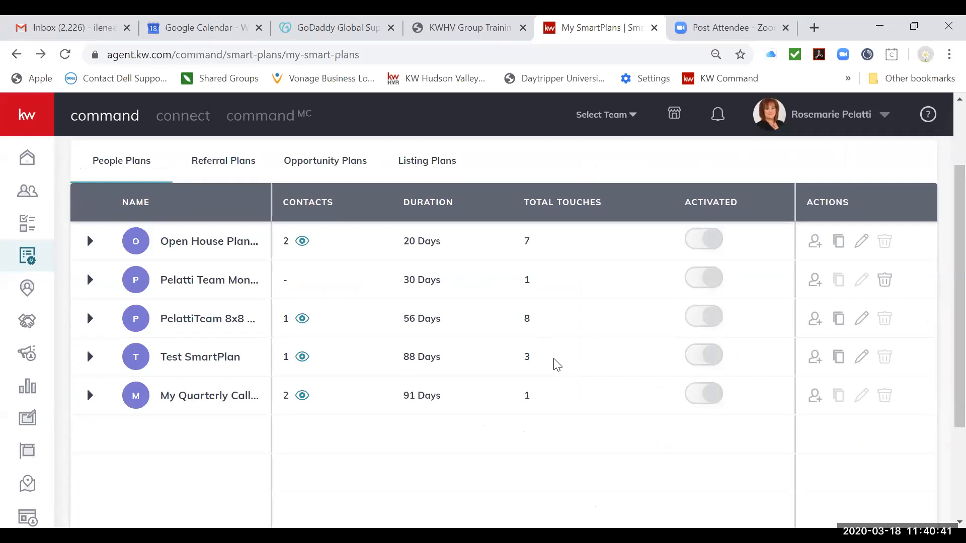
- Reload My SmartPlans and search for and select a contact to add to Test Smart Plan
left_click(65, 56)
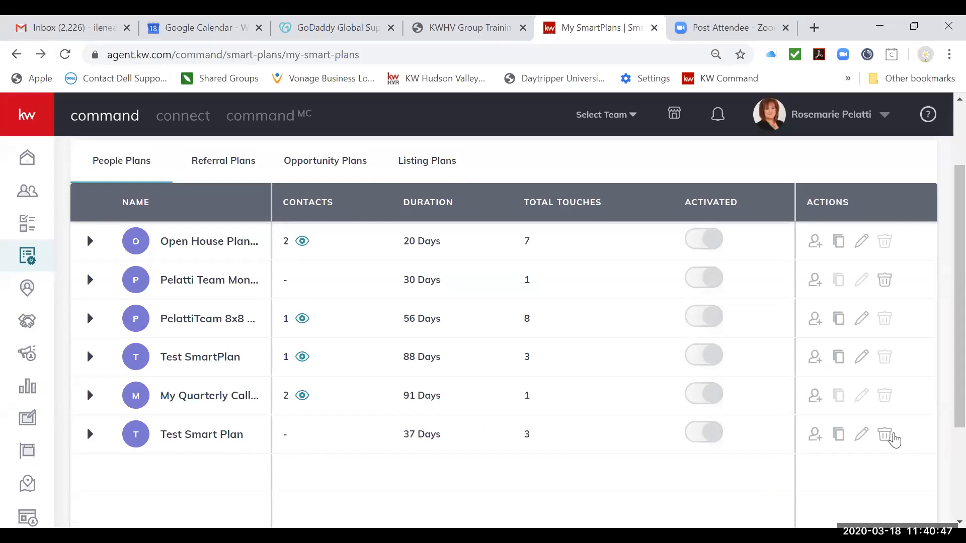
left_click(819, 441)
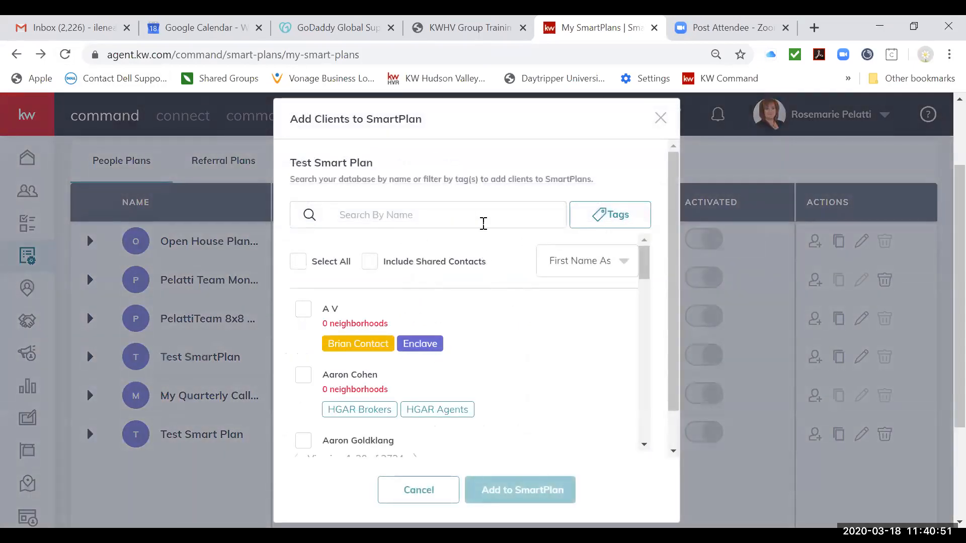
left_click(483, 221)
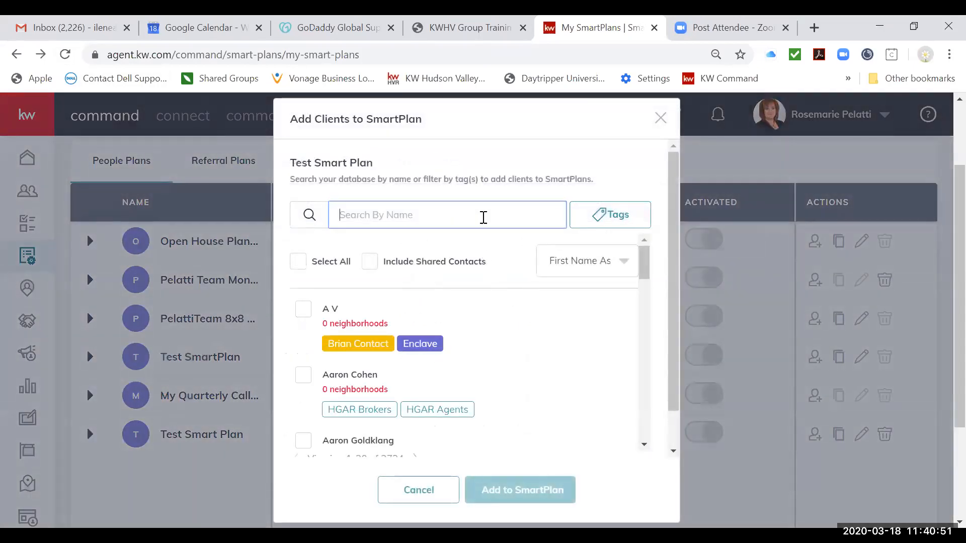
type("ilene")
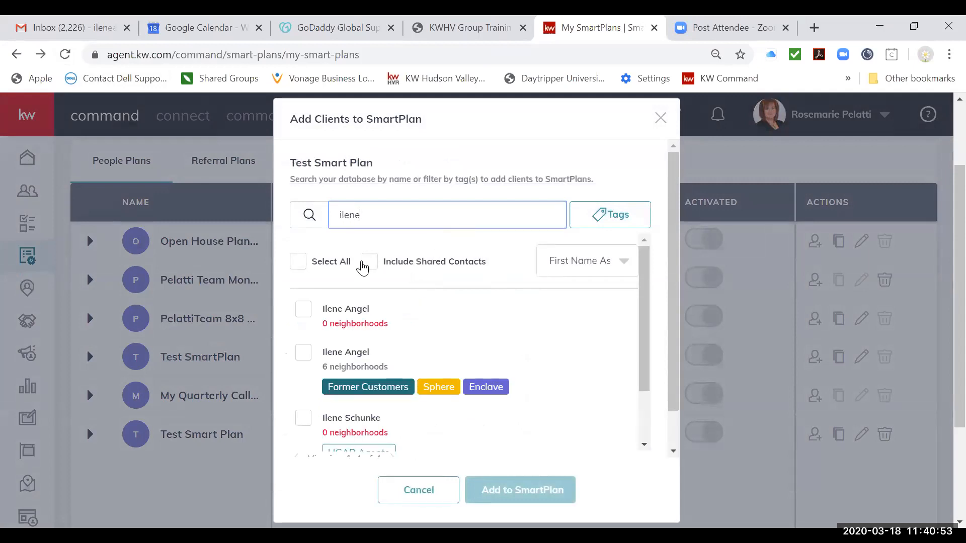
left_click(309, 356)
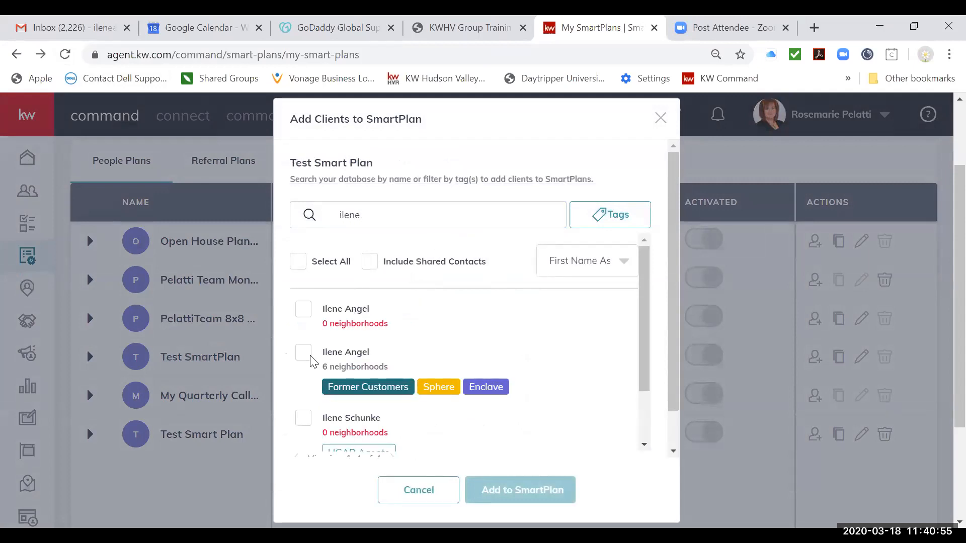
left_click(518, 492)
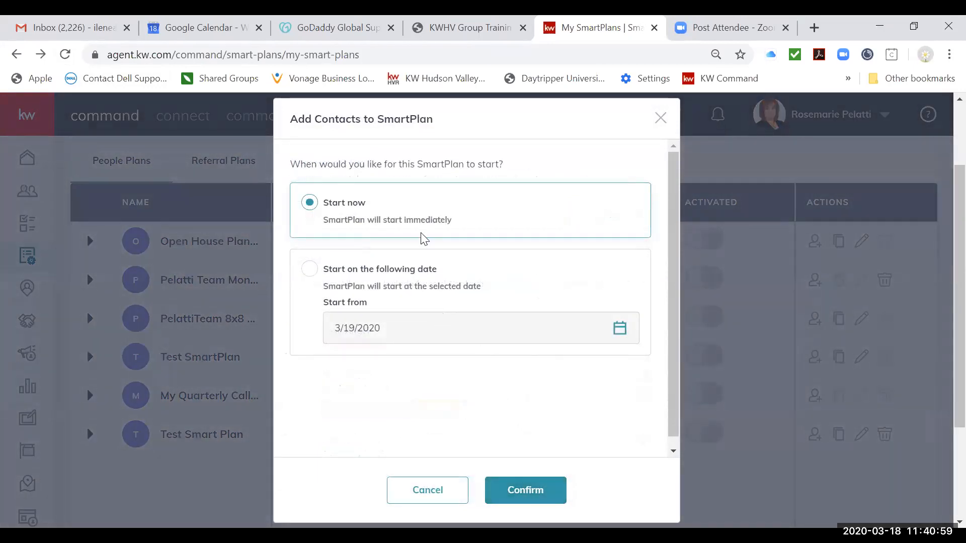
- Set the plan start date to 3/21/2020 and confirm the contact's subscription
left_click(310, 271)
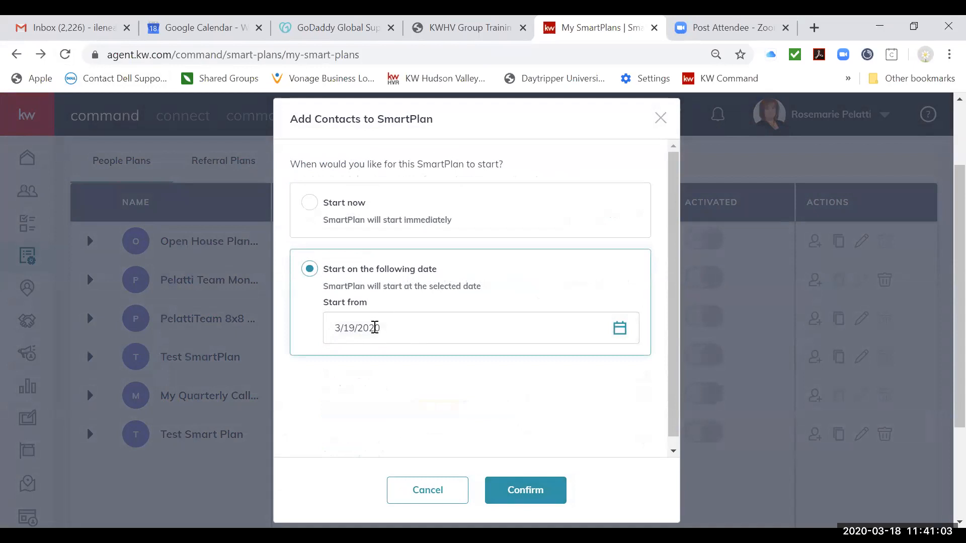
left_click(619, 328)
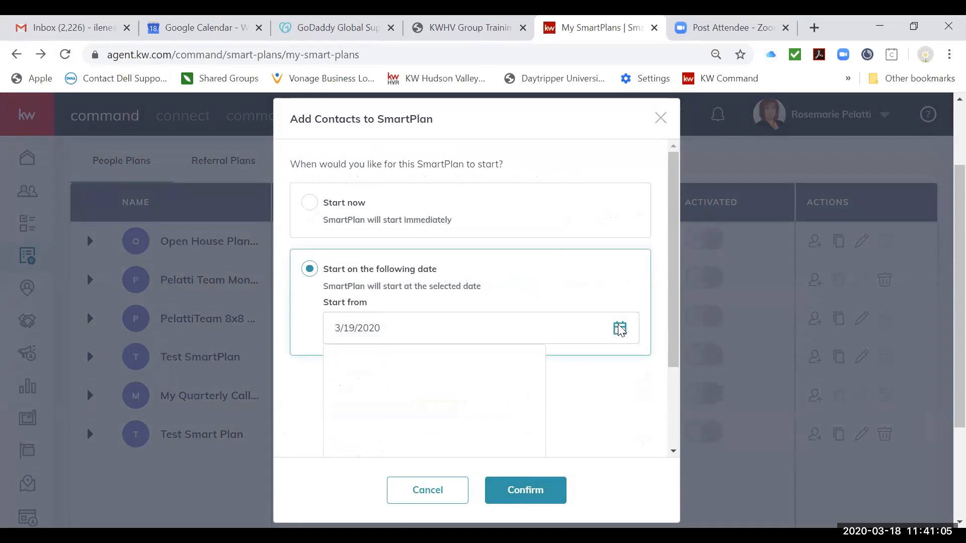
scroll(493, 415, "down", 2)
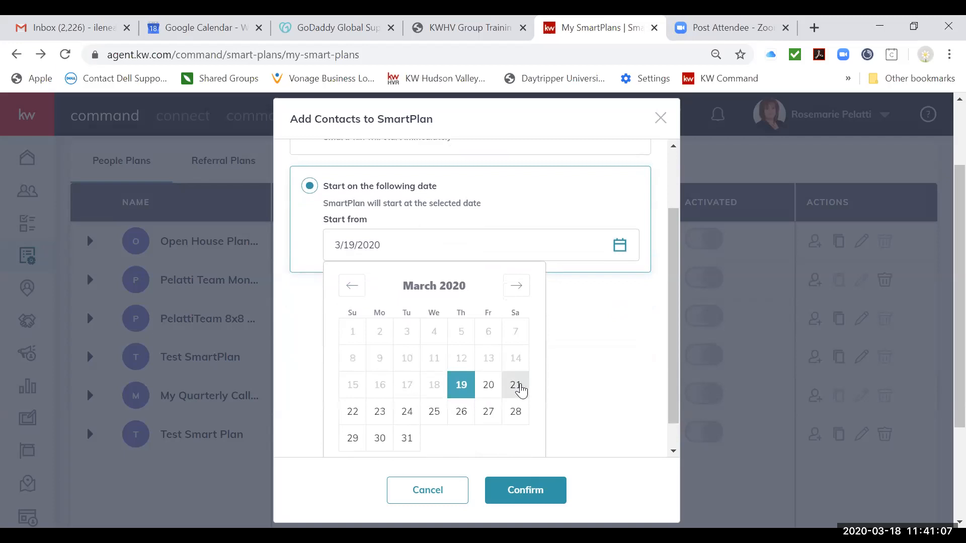
left_click(515, 384)
left_click(544, 488)
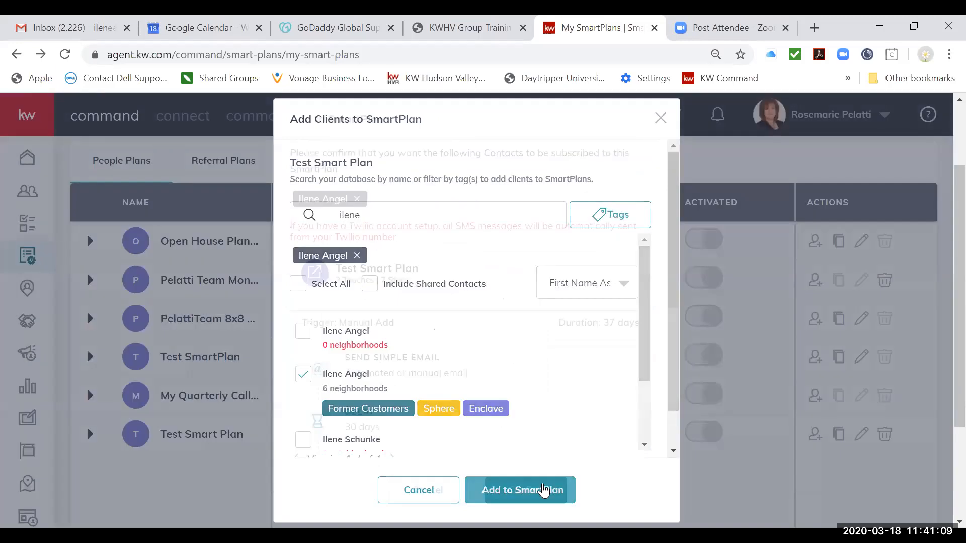
left_click(543, 488)
left_click(543, 489)
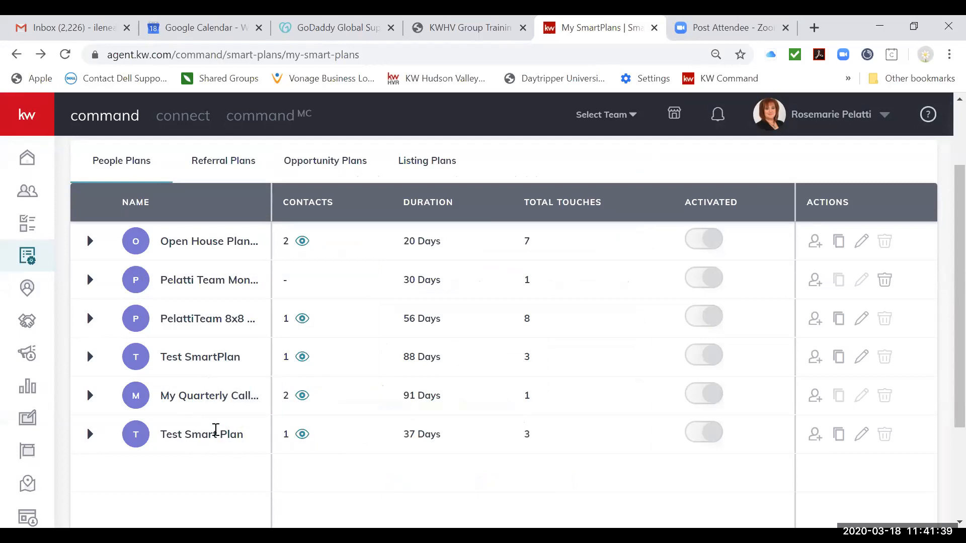
left_click(862, 439)
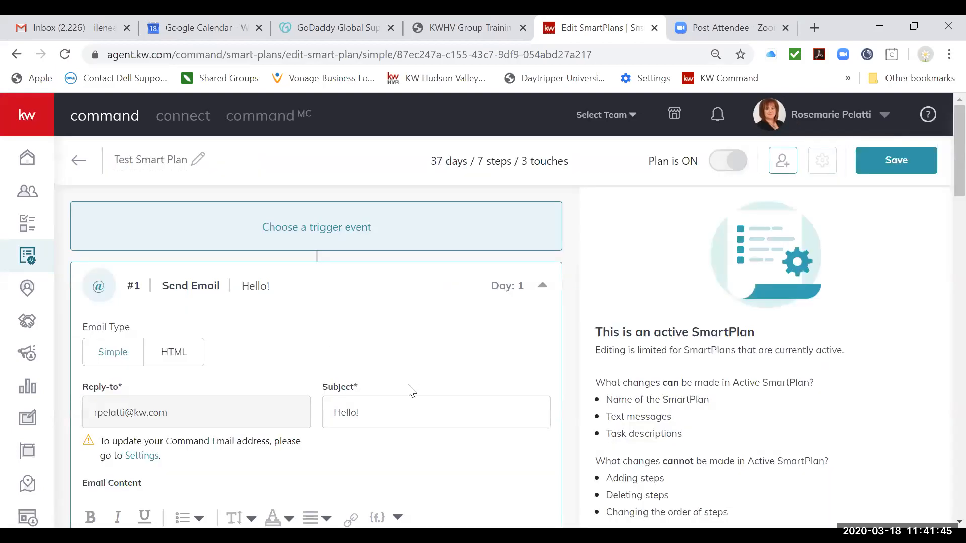
scroll(409, 390, "down", 3)
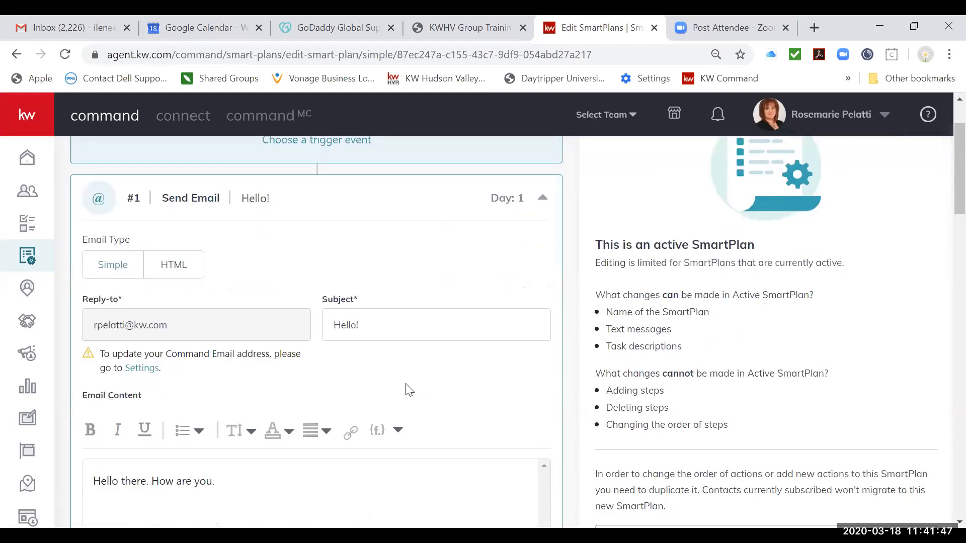
scroll(409, 390, "down", 6)
scroll(409, 390, "up", 6)
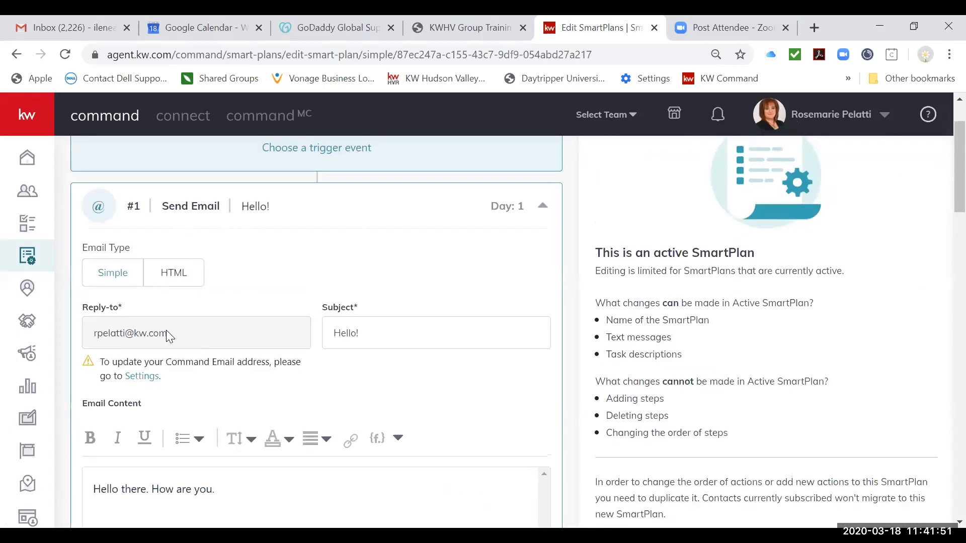
scroll(397, 369, "down", 1)
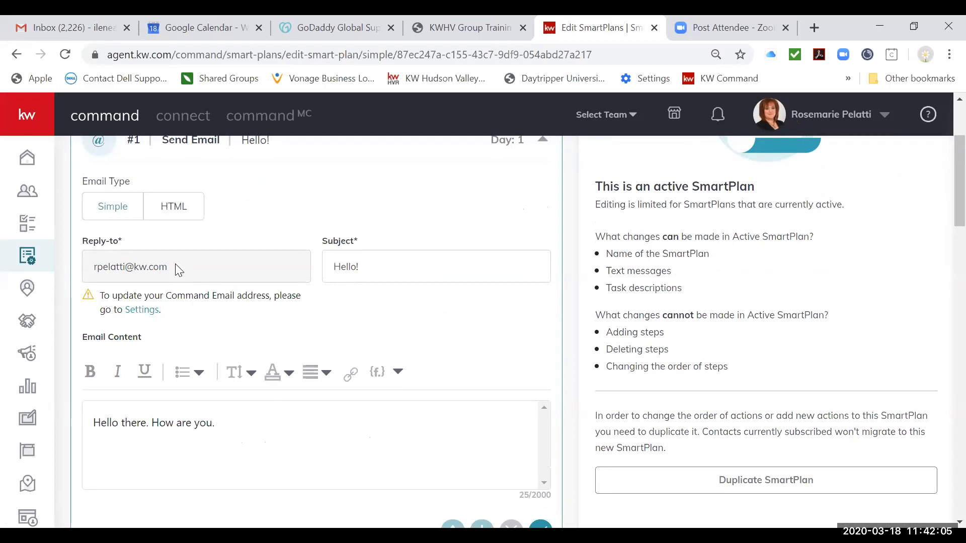
scroll(263, 315, "down", 2)
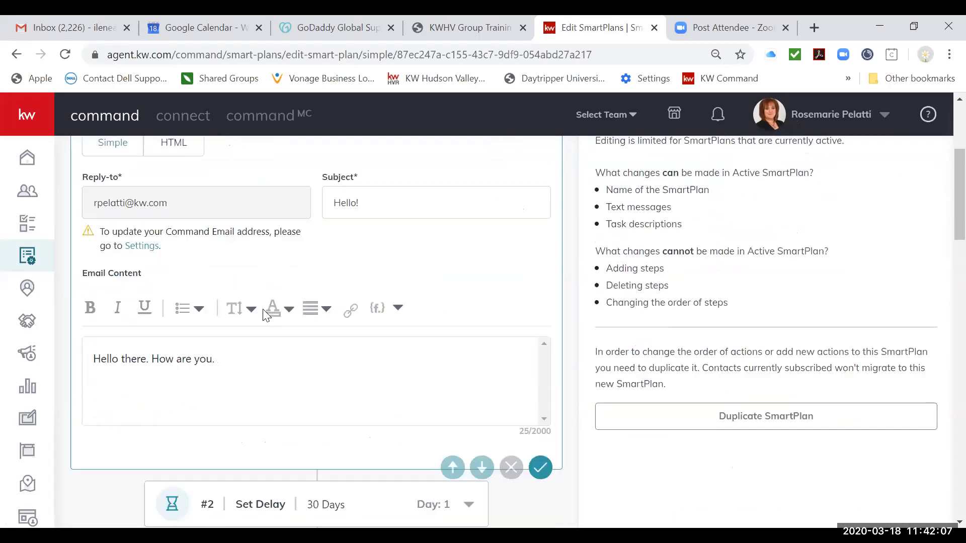
scroll(267, 315, "up", 1)
scroll(248, 314, "down", 2)
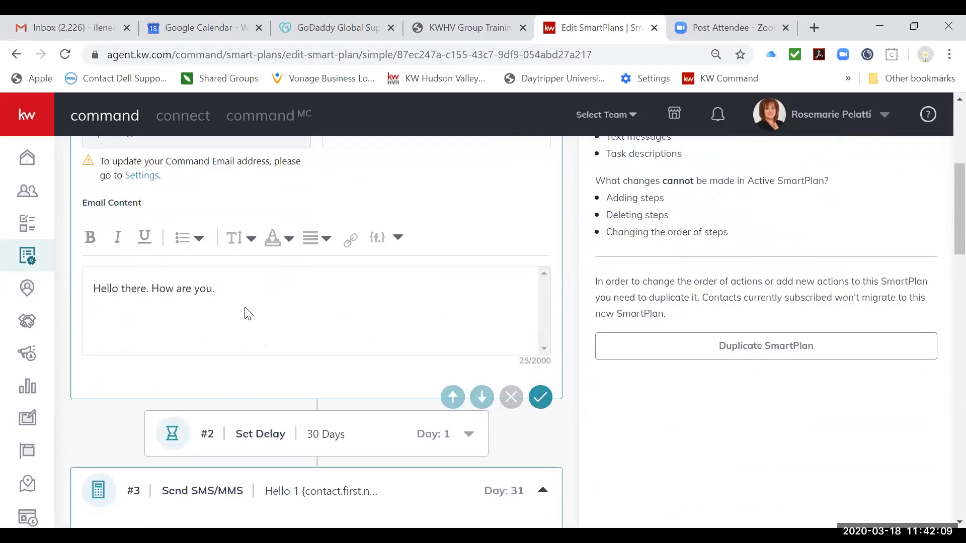
scroll(246, 315, "up", 1)
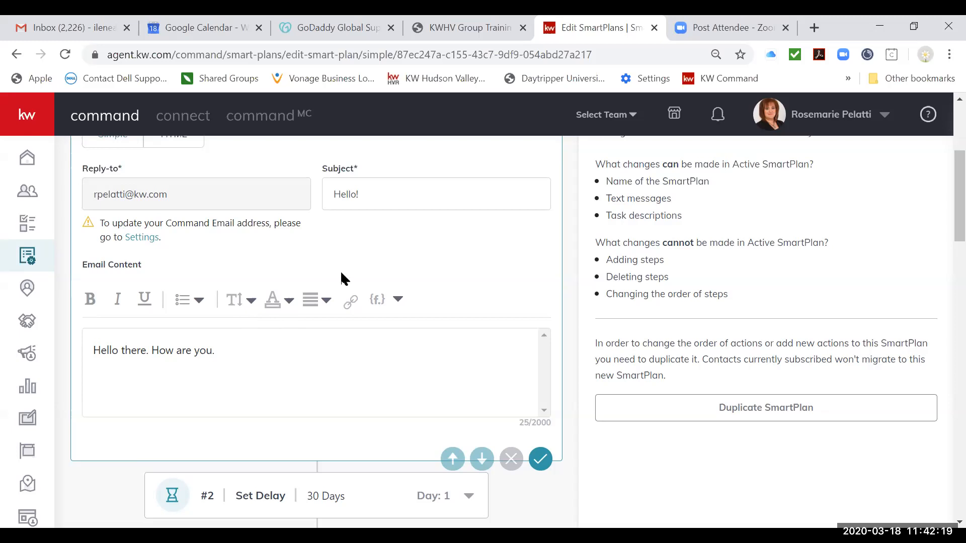
scroll(341, 273, "down", 2)
scroll(342, 273, "up", 4)
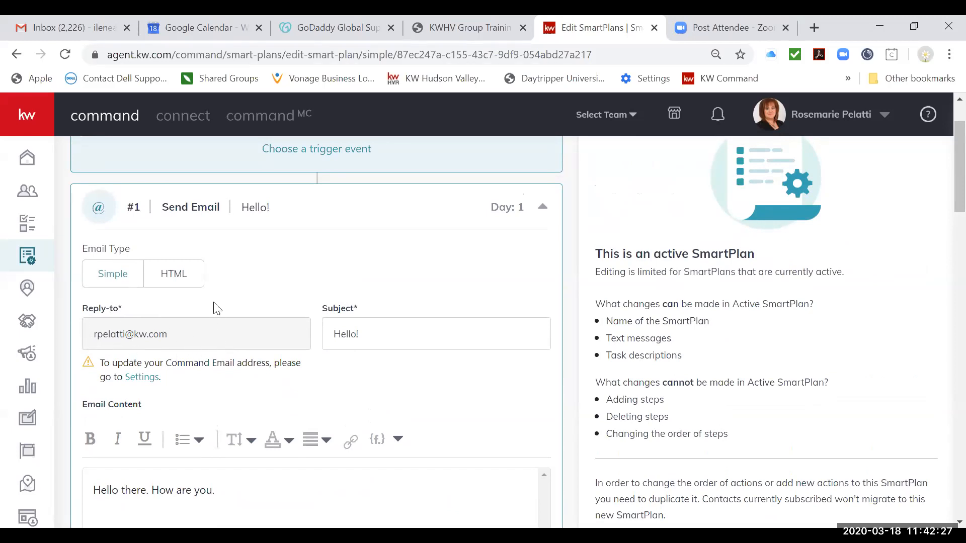
scroll(217, 308, "up", 2)
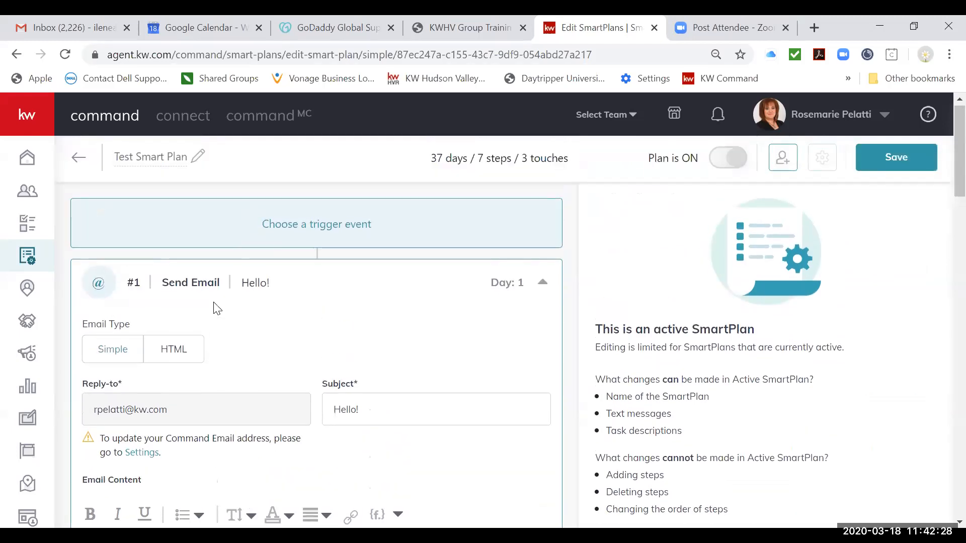
- Browse the SmartPlans Library, then settle on My SmartPlans showing Test Smart Plan
left_click(30, 257)
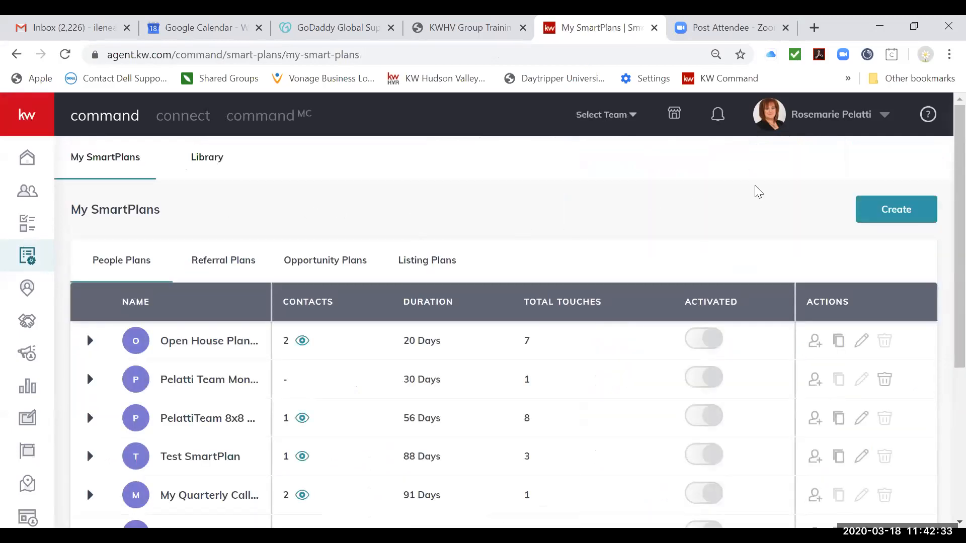
left_click(218, 167)
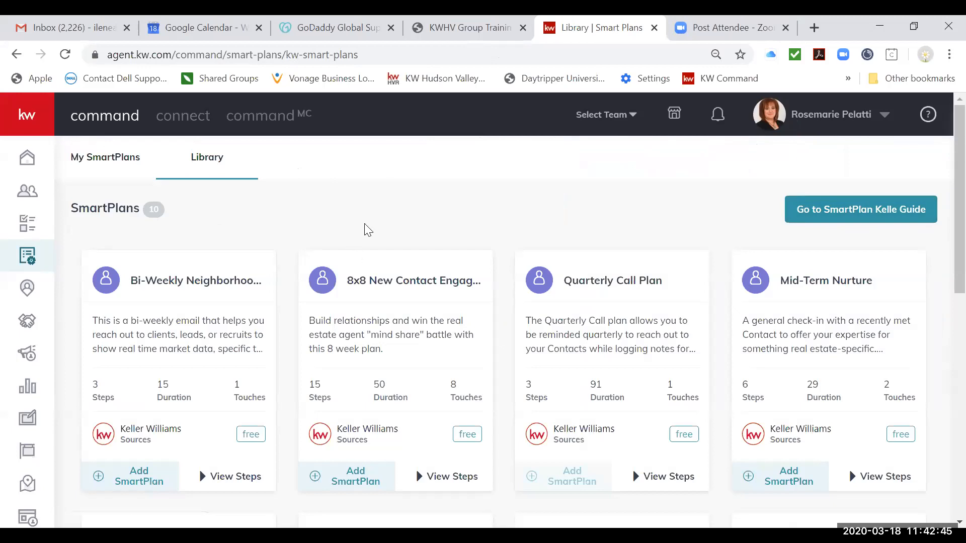
left_click(130, 157)
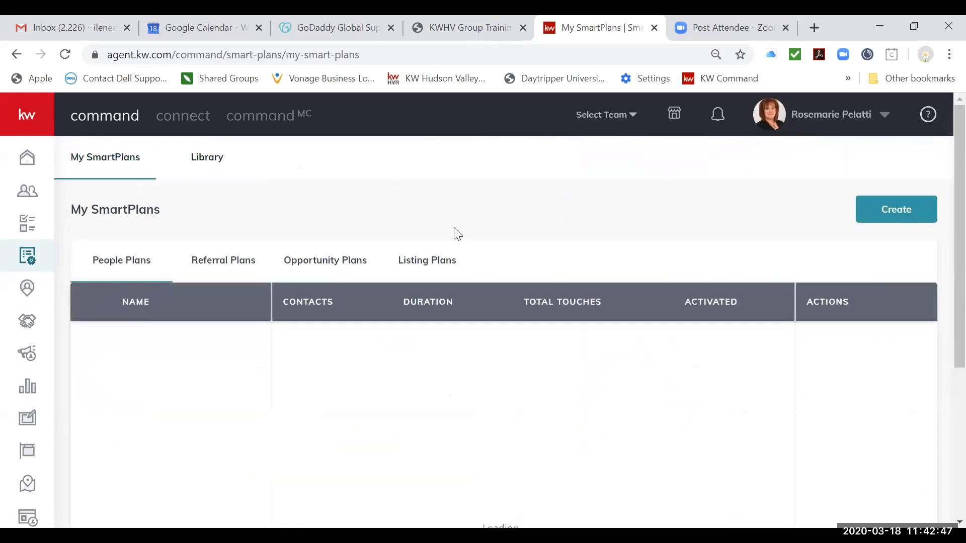
scroll(530, 245, "down", 2)
scroll(530, 244, "up", 2)
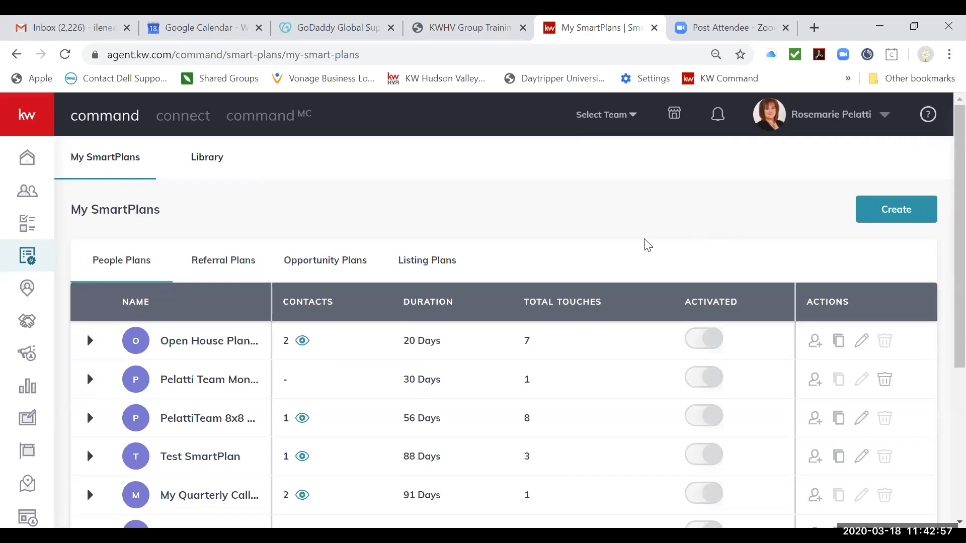
scroll(646, 245, "down", 3)
scroll(646, 245, "up", 3)
left_click(208, 165)
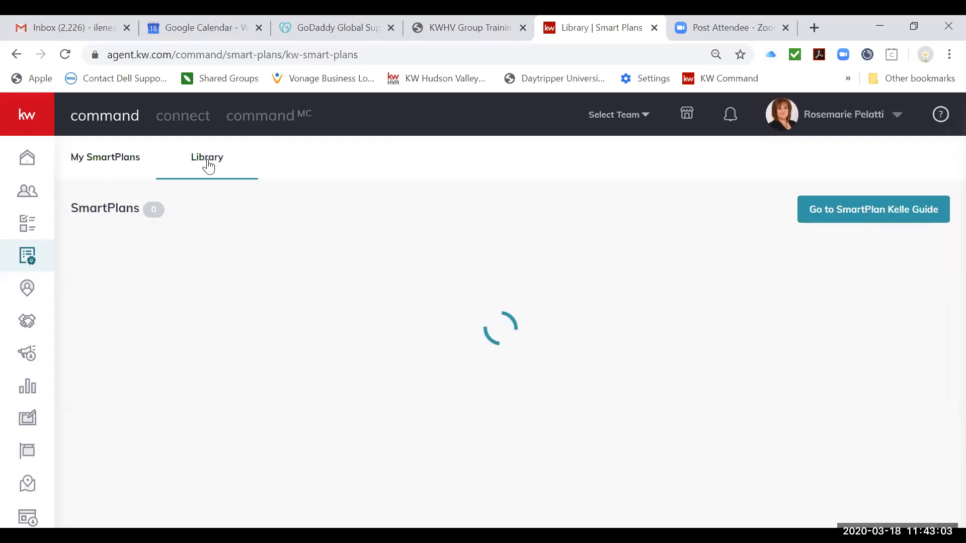
left_click(104, 160)
scroll(225, 437, "down", 3)
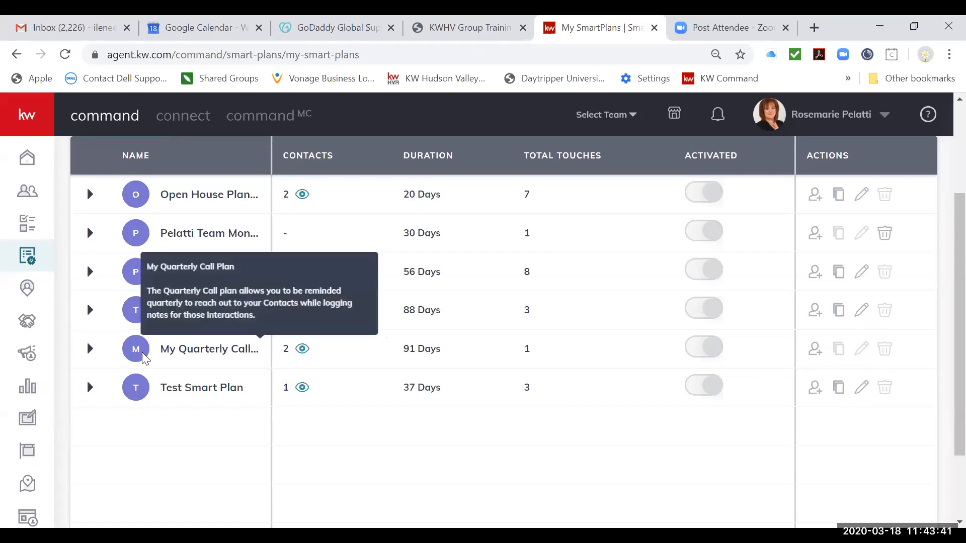
scroll(205, 237, "up", 3)
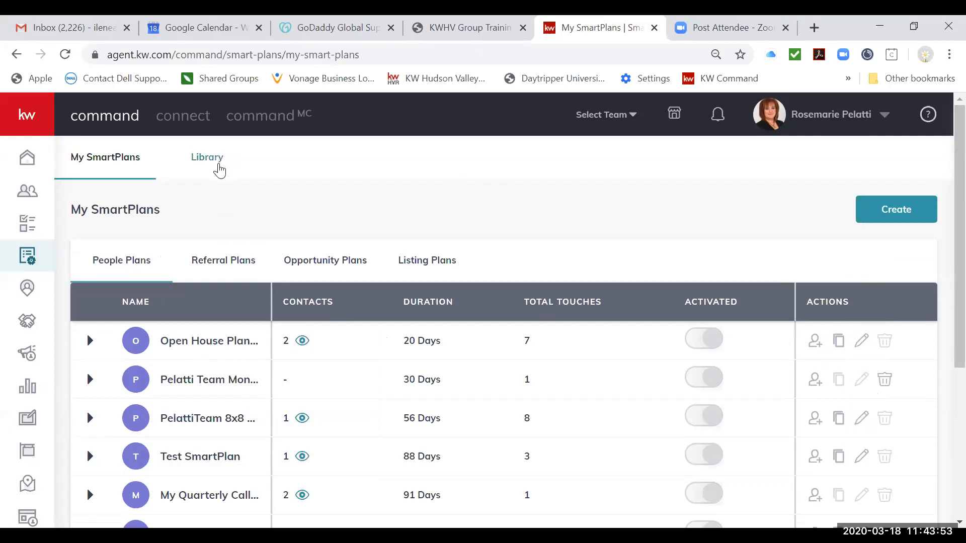
- Browse the SmartPlans Library's ready-made plans to find the Birthday plan
left_click(220, 171)
scroll(324, 371, "down", 5)
scroll(323, 371, "up", 2)
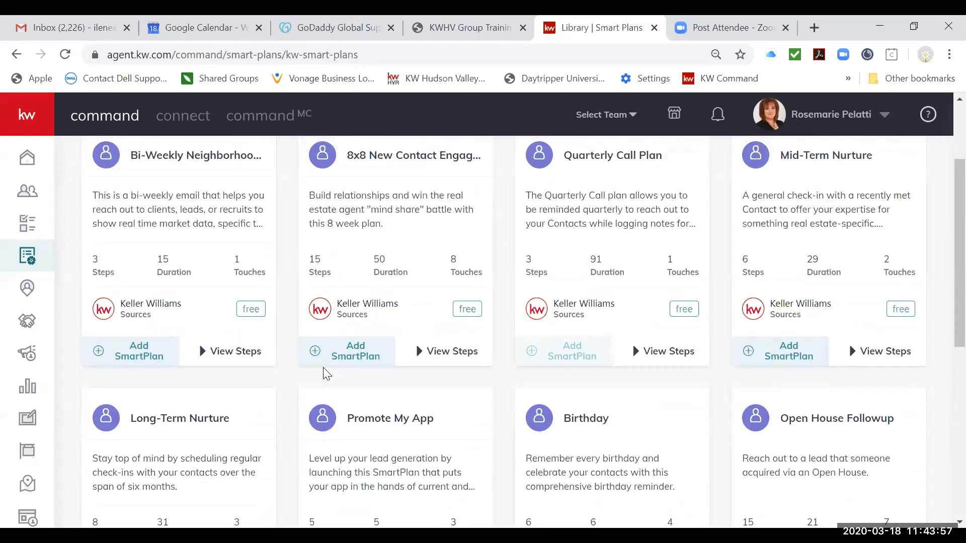
scroll(574, 373, "down", 8)
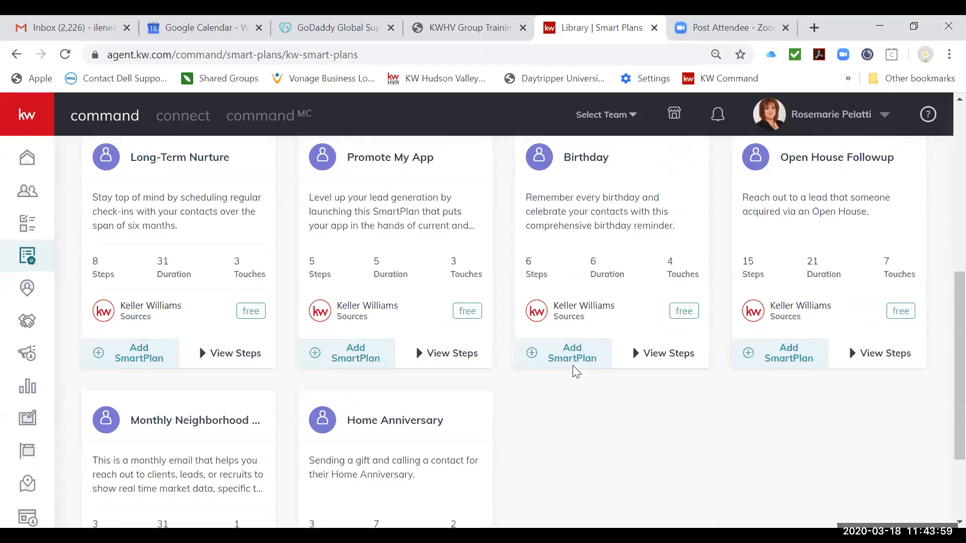
scroll(573, 372, "up", 5)
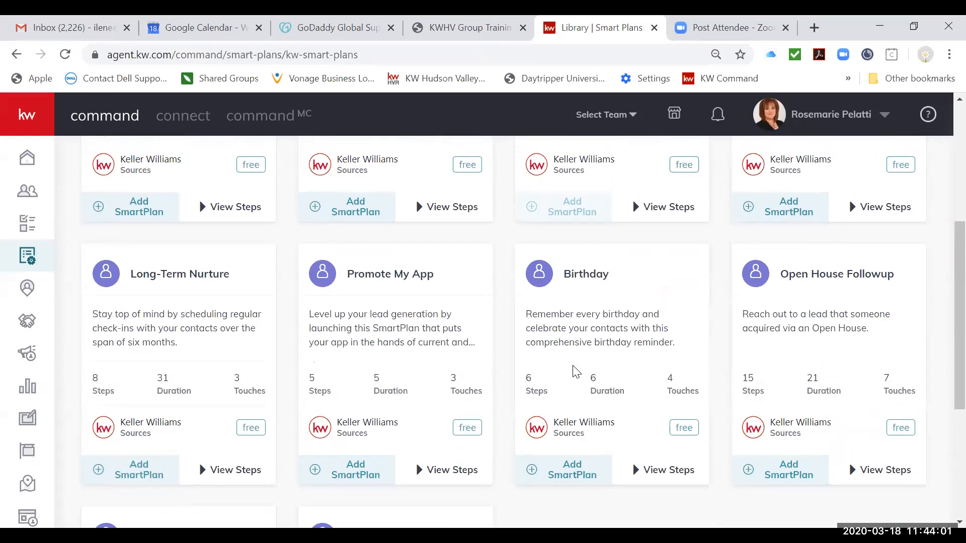
scroll(584, 387, "down", 1)
- Add the Birthday plan to My SmartPlans, renamed 'My Birthday Plan 2'
left_click(591, 433)
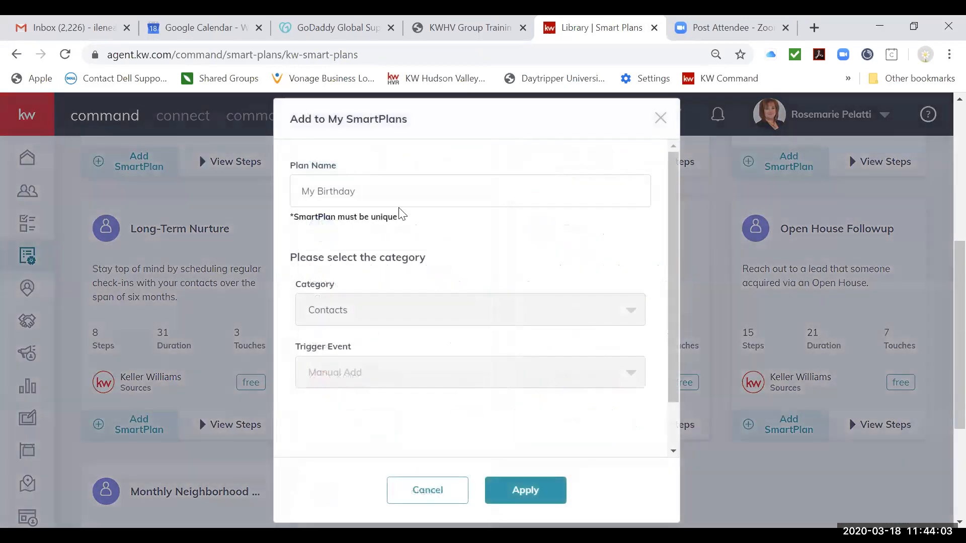
left_click(399, 190)
type("My Birthday Plan 2")
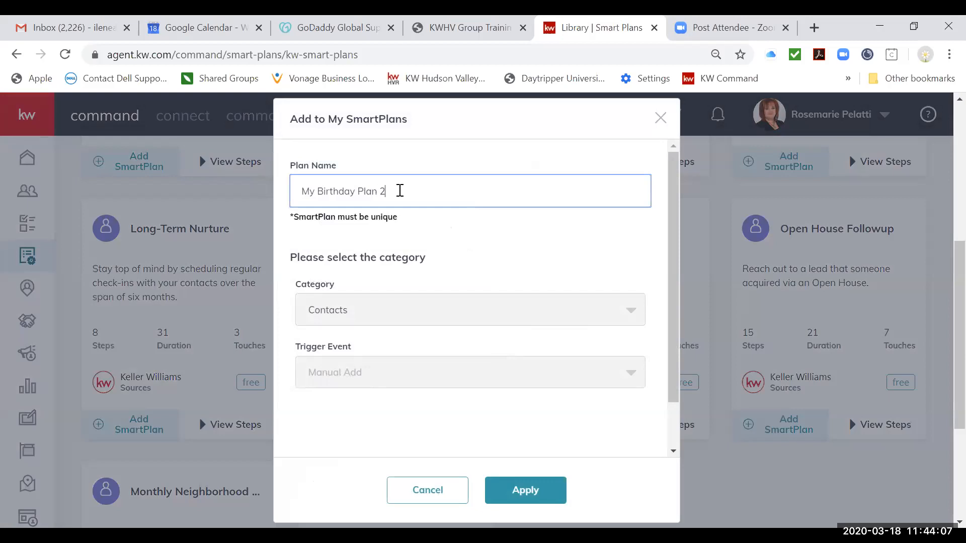
left_click(536, 492)
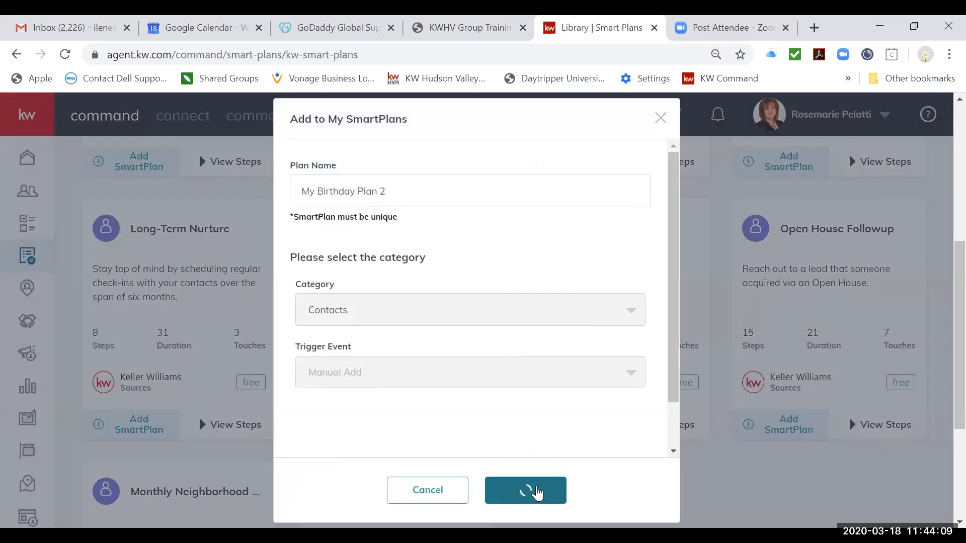
scroll(268, 253, "up", 1)
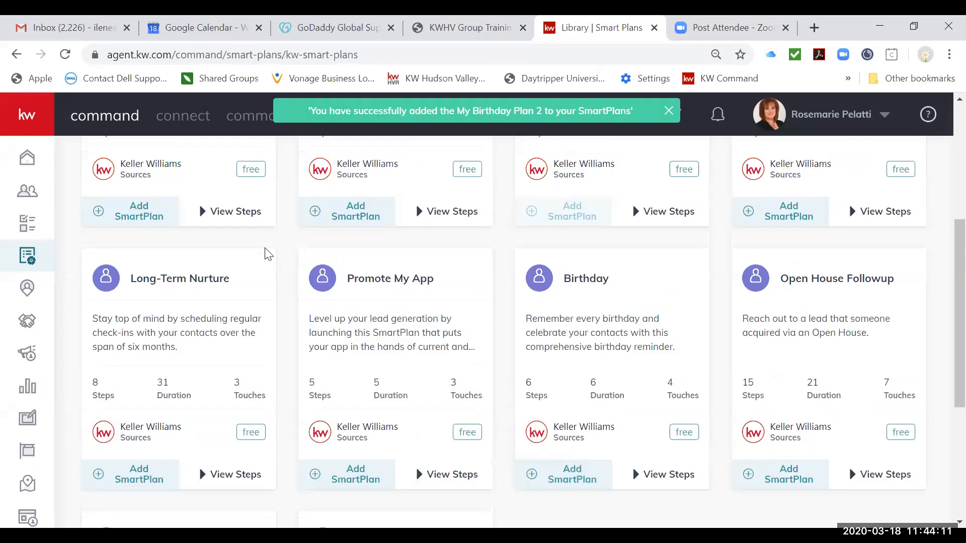
scroll(268, 253, "up", 5)
- Open My Birthday Plan 2 from My SmartPlans in the editor
left_click(109, 159)
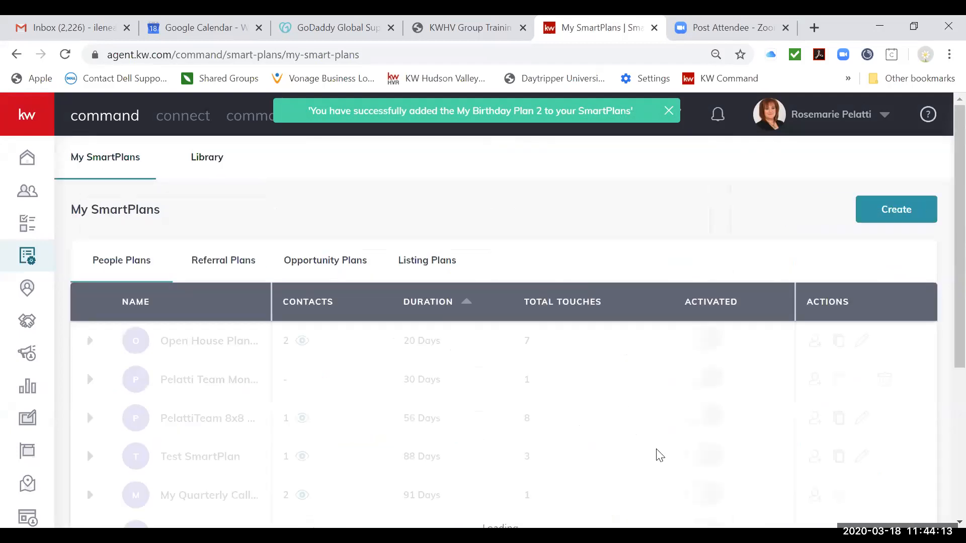
scroll(632, 414, "down", 4)
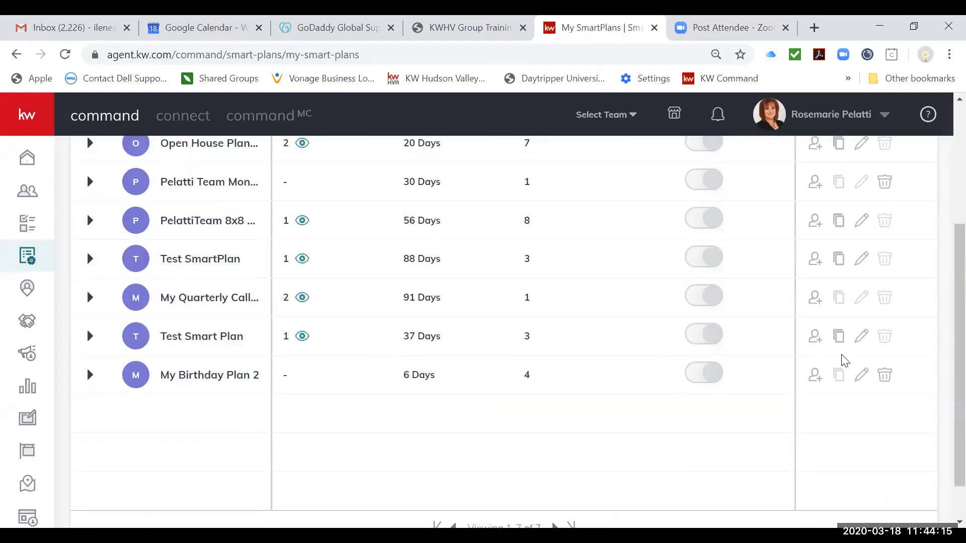
left_click(862, 378)
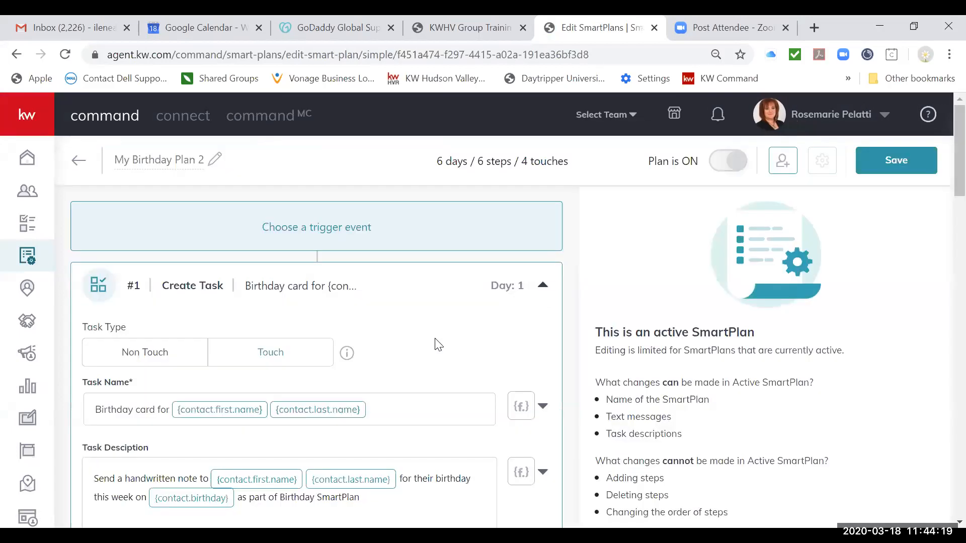
- Review the plan's 6 steps and birthday card task, then return to the home dashboard
scroll(354, 342, "down", 1)
scroll(355, 343, "up", 1)
scroll(355, 341, "down", 5)
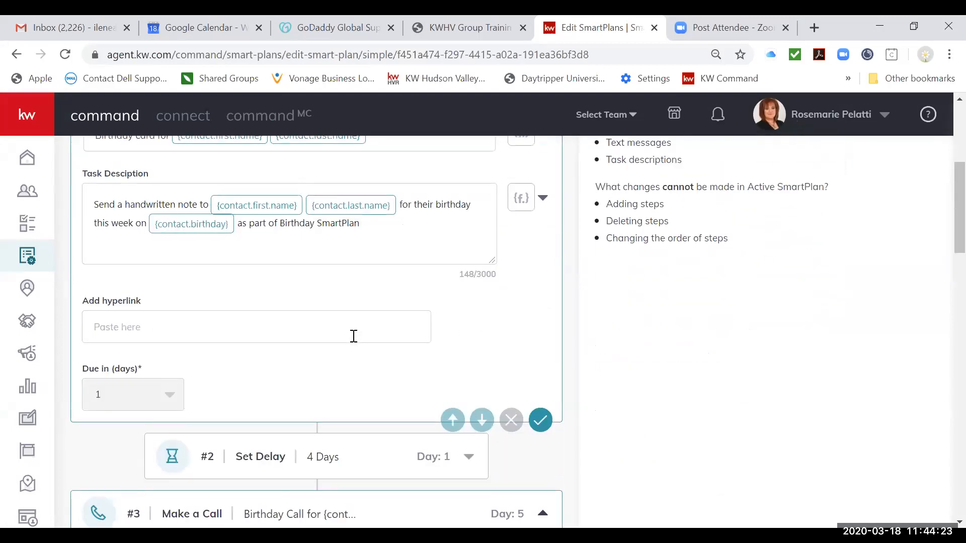
scroll(354, 337, "up", 5)
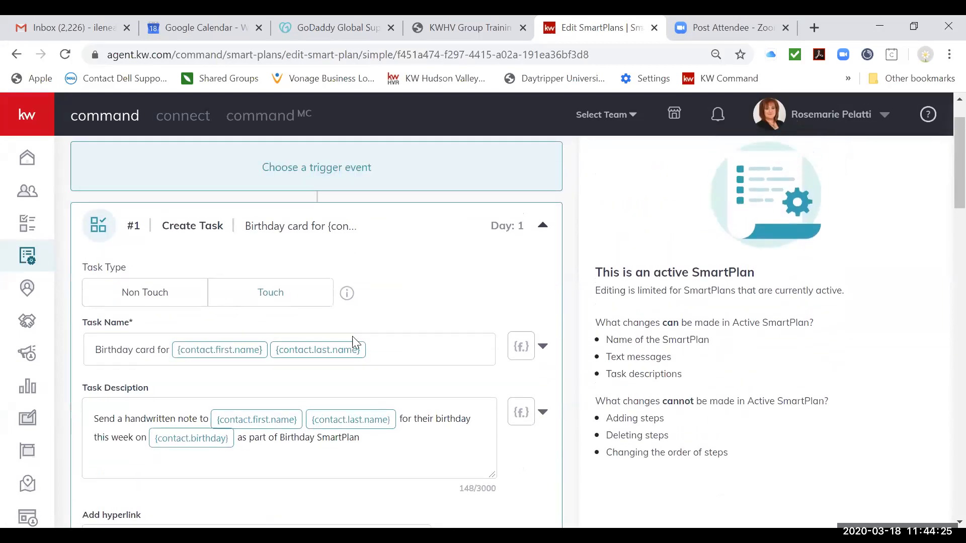
scroll(354, 344, "up", 1)
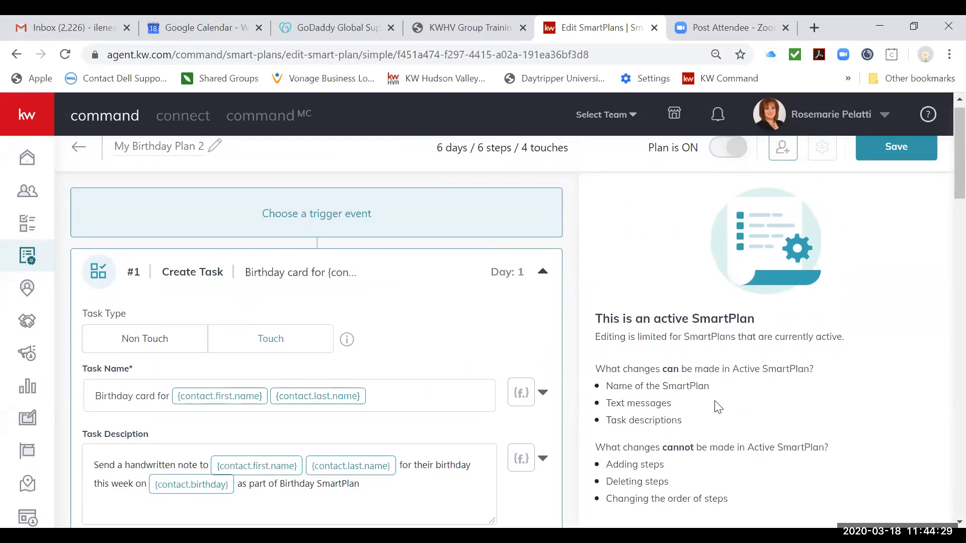
scroll(718, 407, "down", 2)
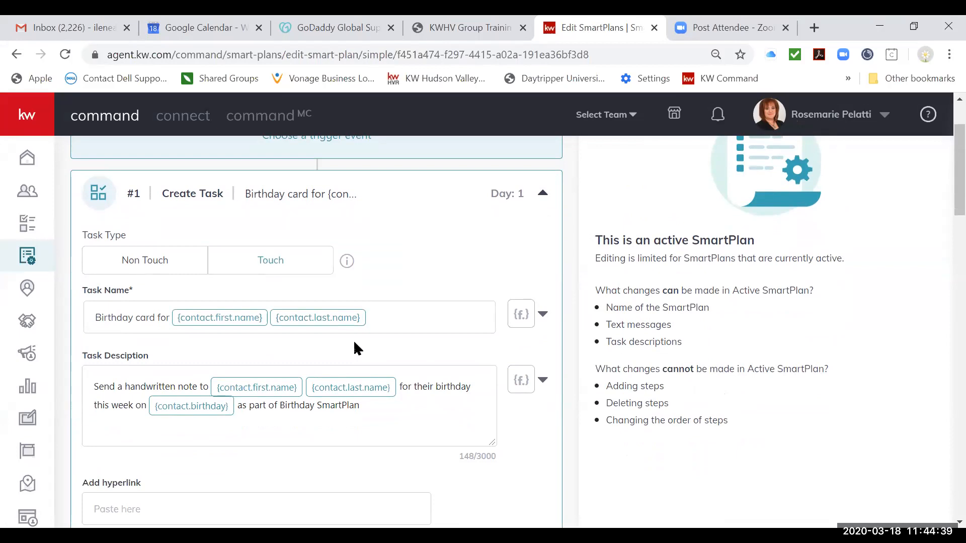
scroll(354, 343, "down", 5)
scroll(354, 343, "up", 2)
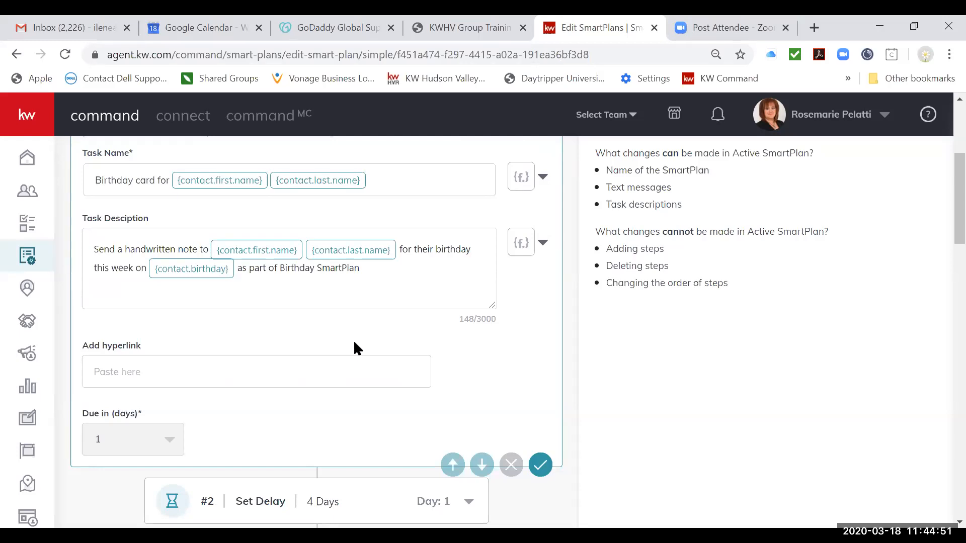
scroll(353, 340, "up", 5)
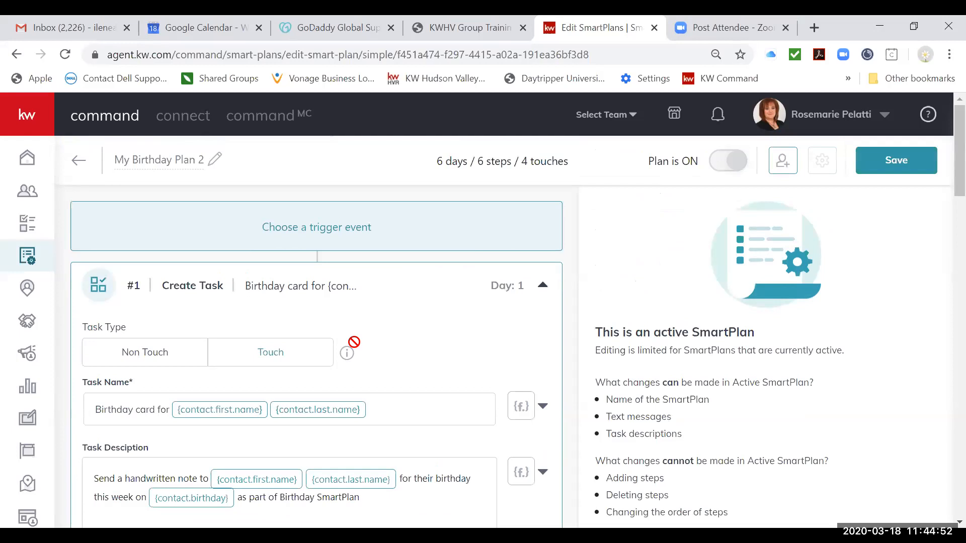
left_click(39, 159)
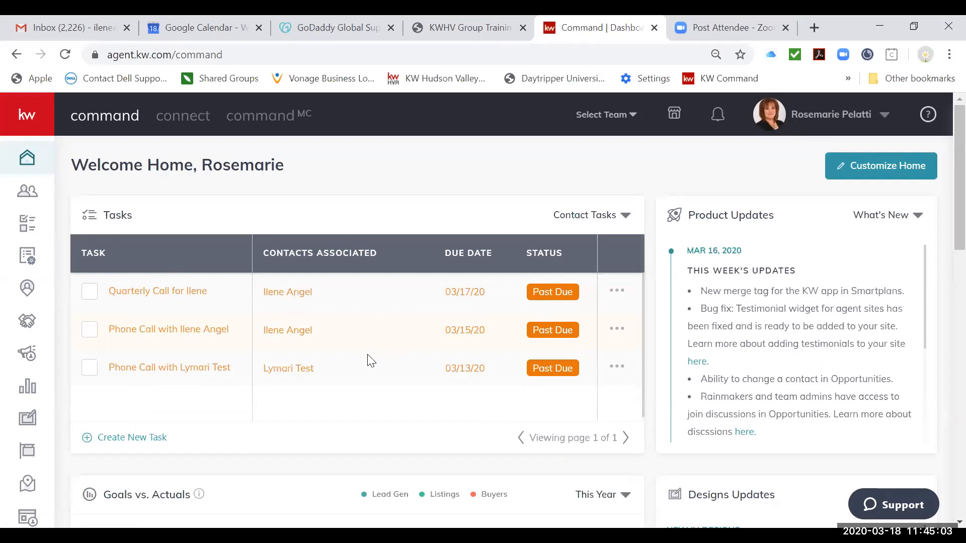
- Check the dashboard's Tasks widget listing three past-due contact tasks
mouse_move(196, 301)
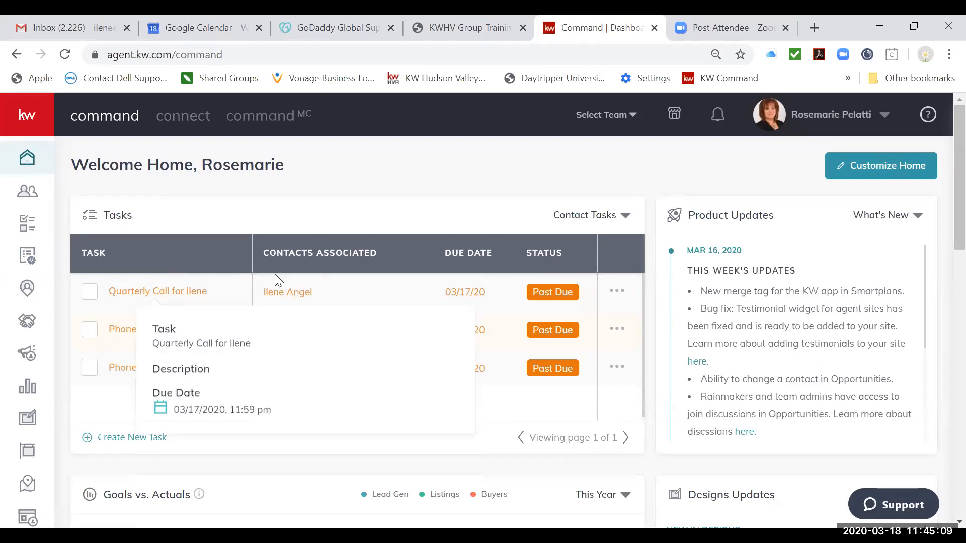
- Open the past-due quarterly call task and try out its snooze options
left_click(200, 292)
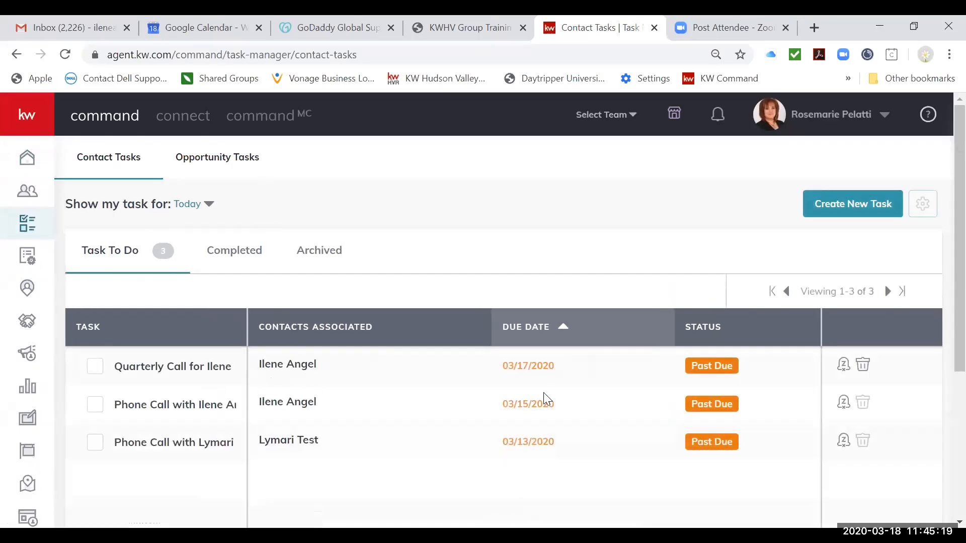
left_click(844, 364)
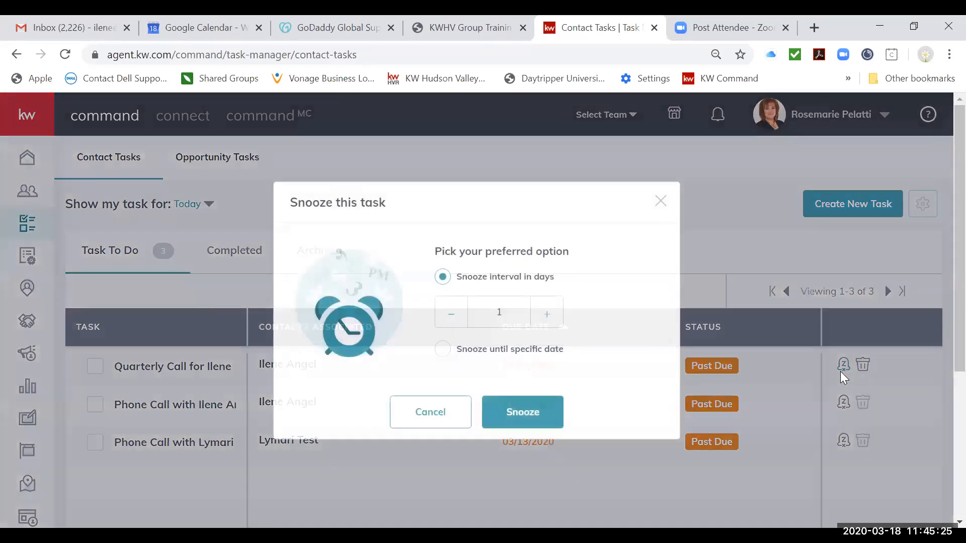
left_click(547, 317)
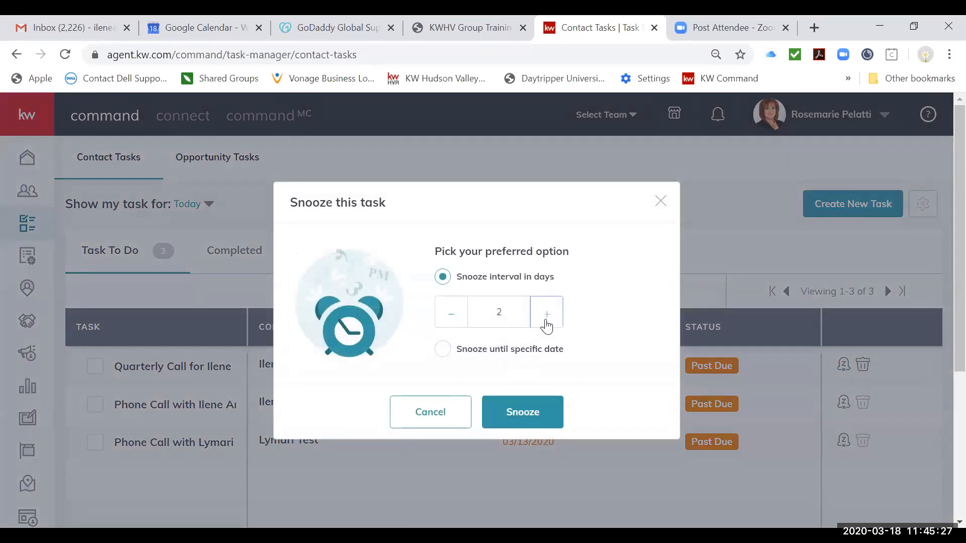
left_click(442, 349)
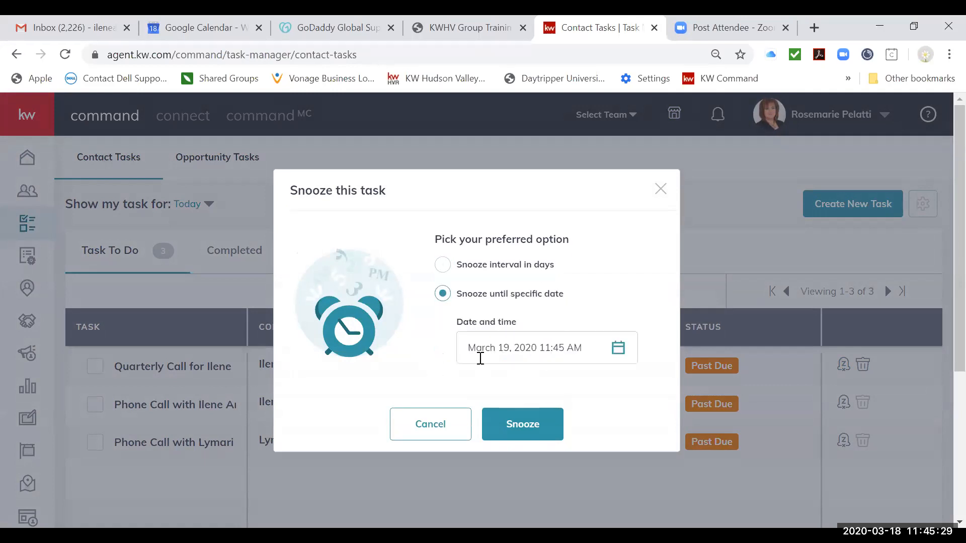
left_click(445, 438)
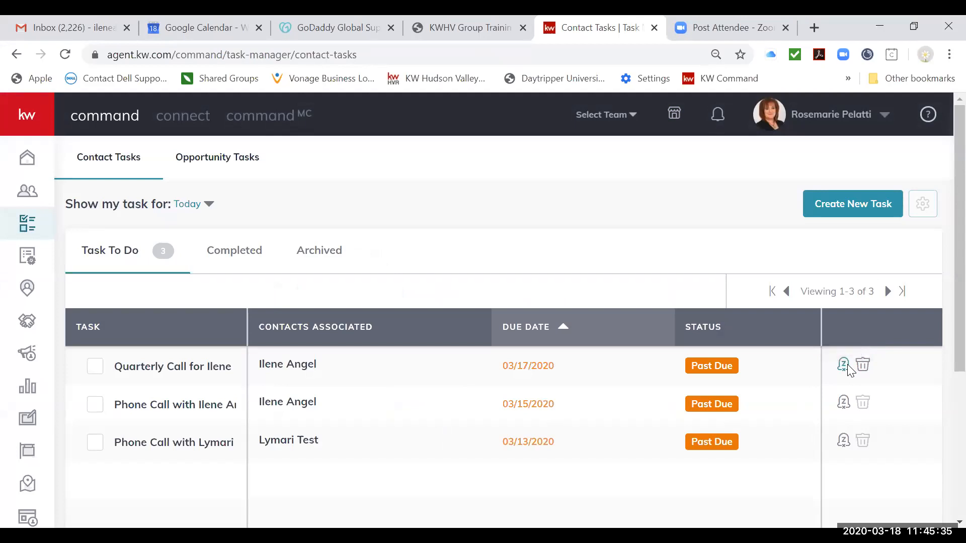
left_click(844, 365)
left_click(543, 313)
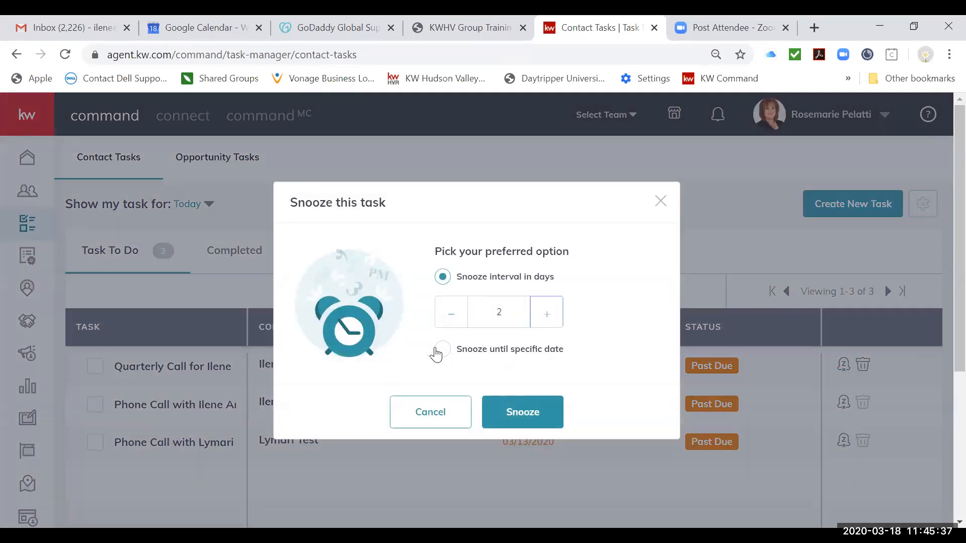
left_click(443, 349)
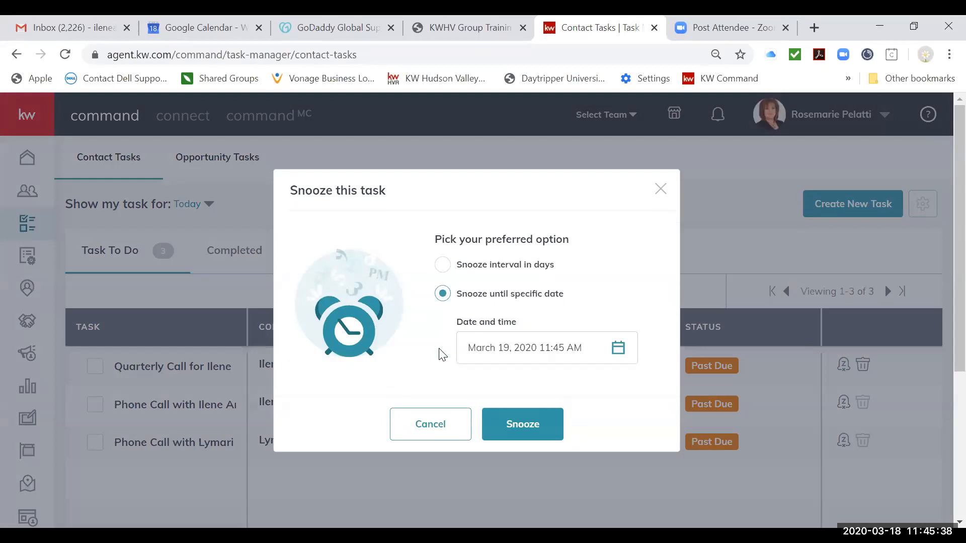
- Snooze the quarterly call task by 3 days, moving its due date to 03/20/2020
left_click(618, 348)
scroll(548, 482, "down", 2)
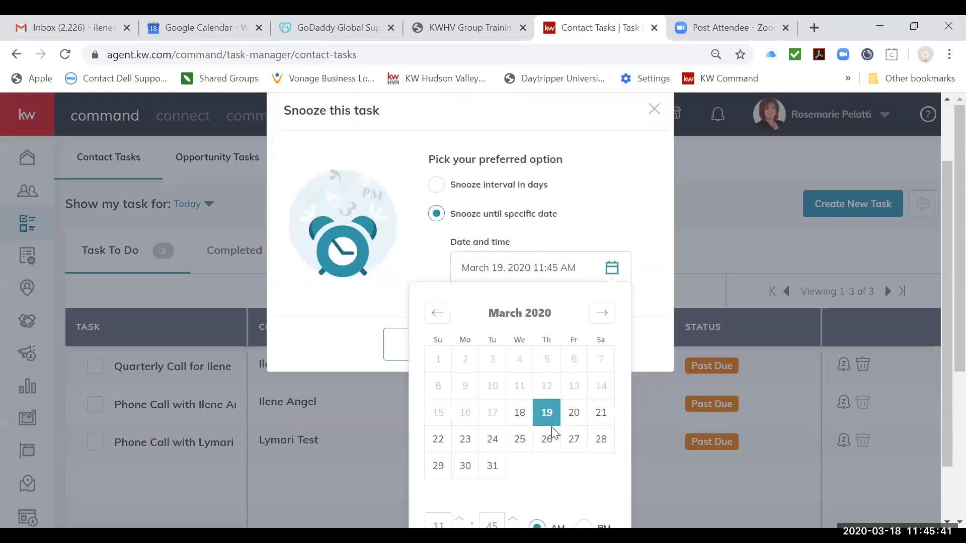
left_click(520, 439)
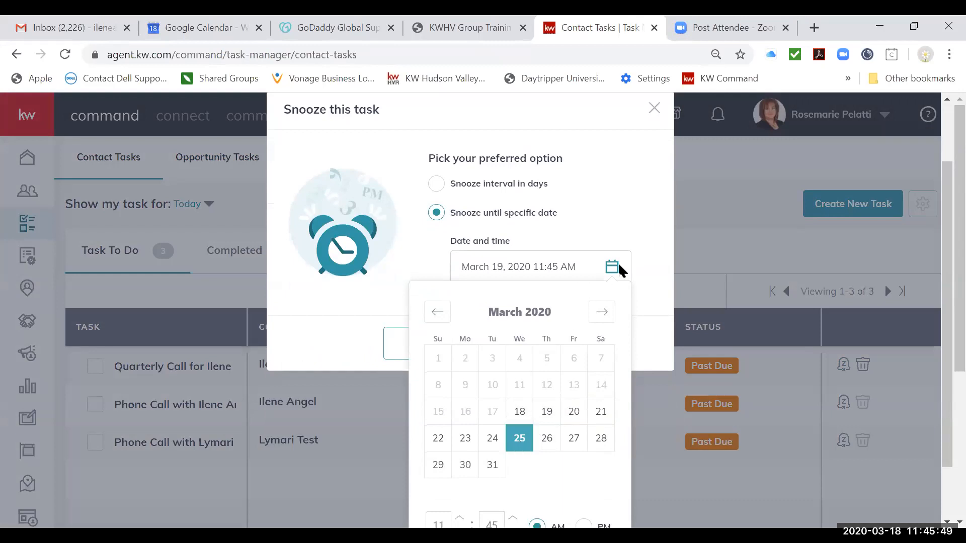
left_click(612, 238)
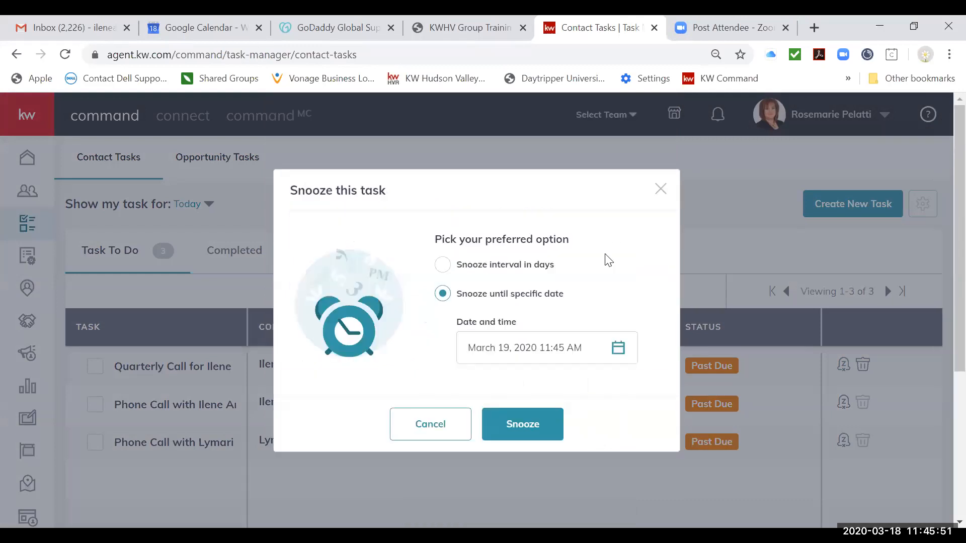
left_click(618, 348)
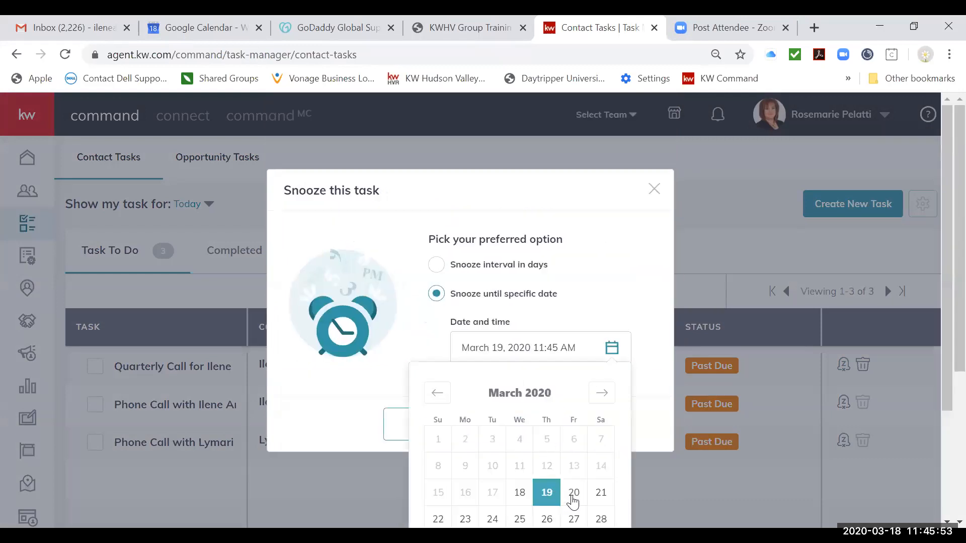
left_click(574, 493)
left_click(585, 324)
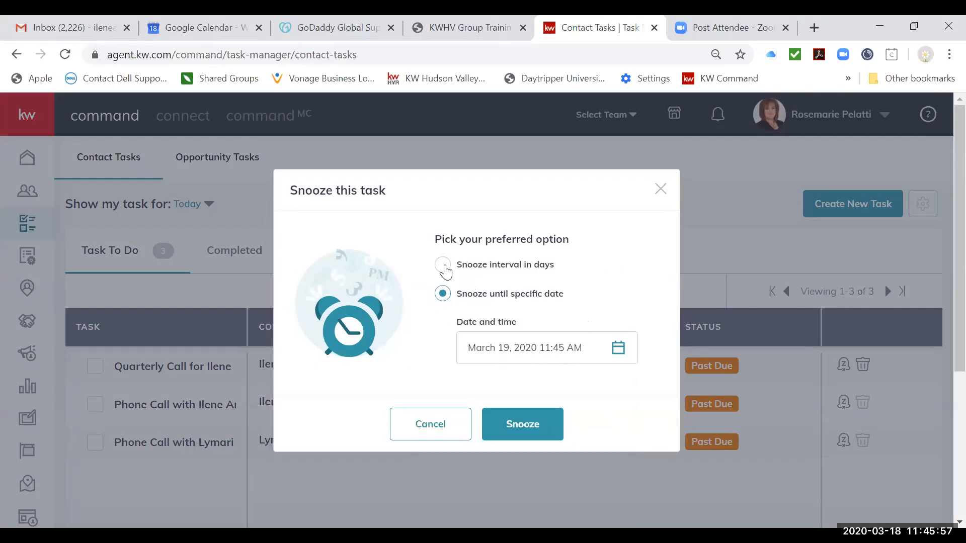
left_click(443, 265)
left_click(537, 325)
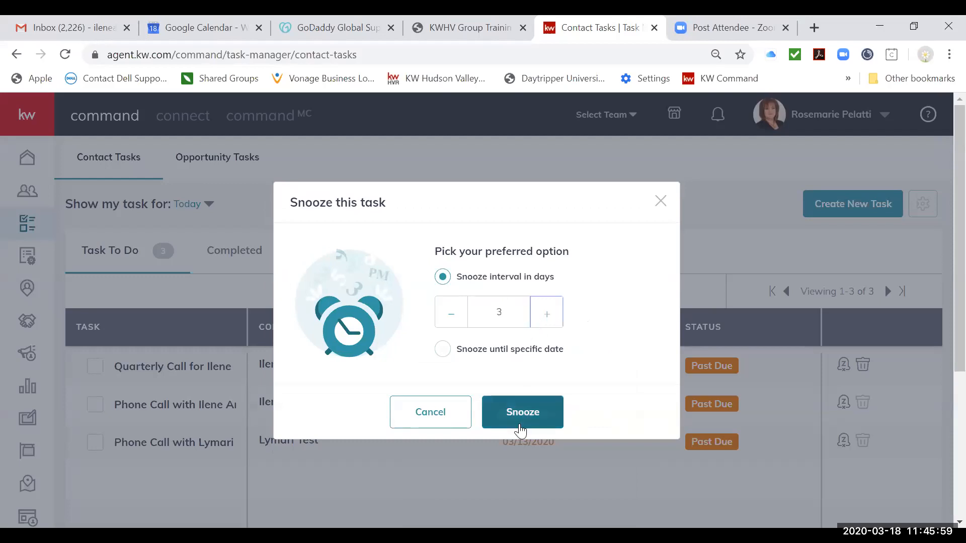
left_click(520, 425)
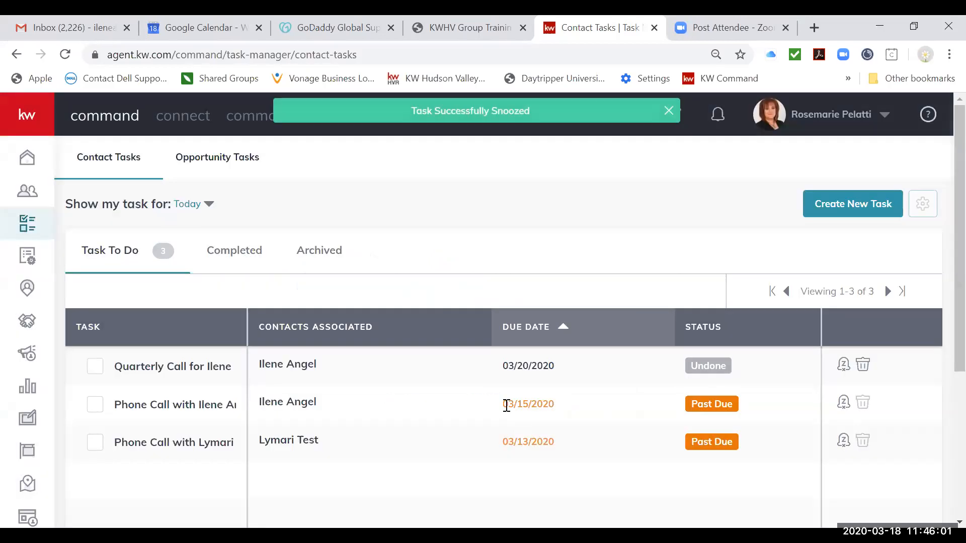
scroll(505, 403, "down", 1)
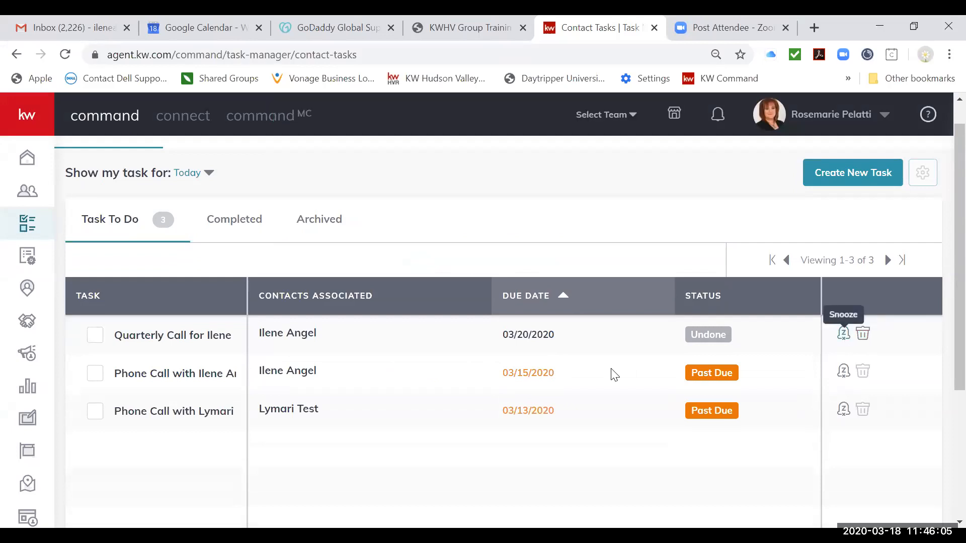
- Complete the quarterly call task as client reached, noting you discussed listing her home
left_click(99, 336)
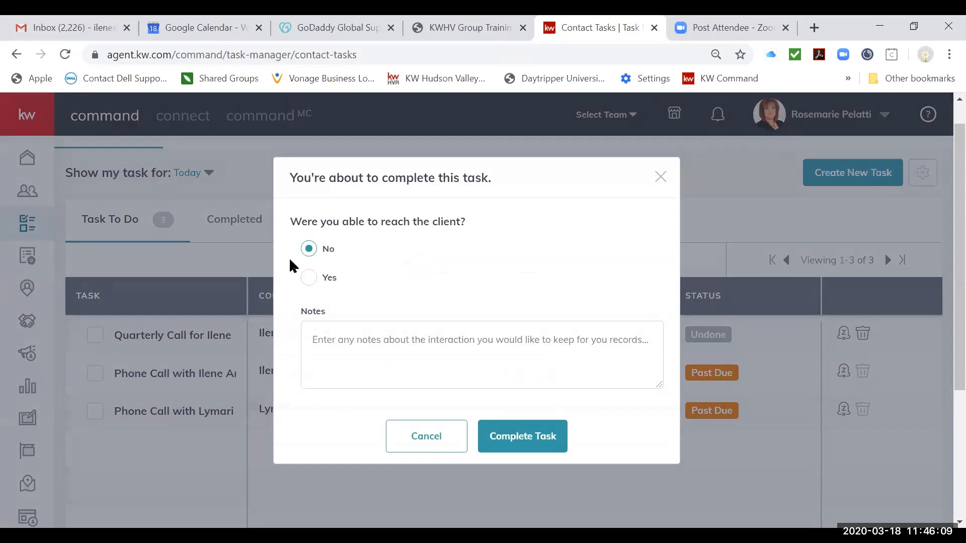
left_click(309, 278)
left_click(416, 355)
type("Sp")
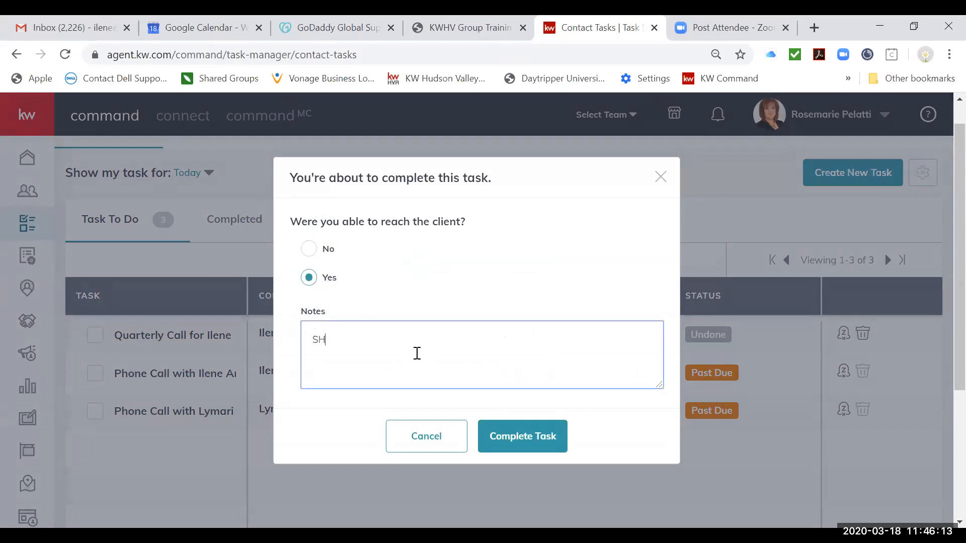
type("oke to Ilene about listing her home.")
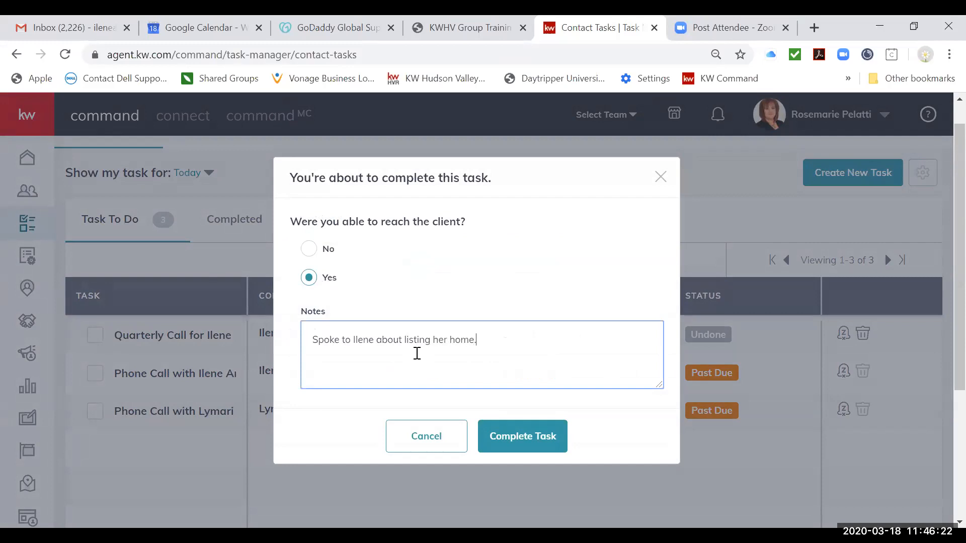
left_click(488, 434)
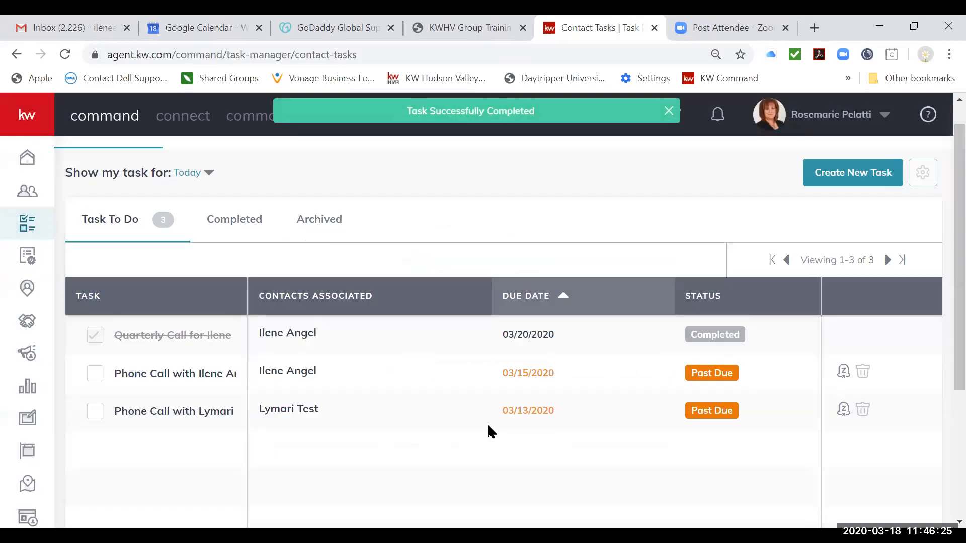
scroll(488, 428, "down", 1)
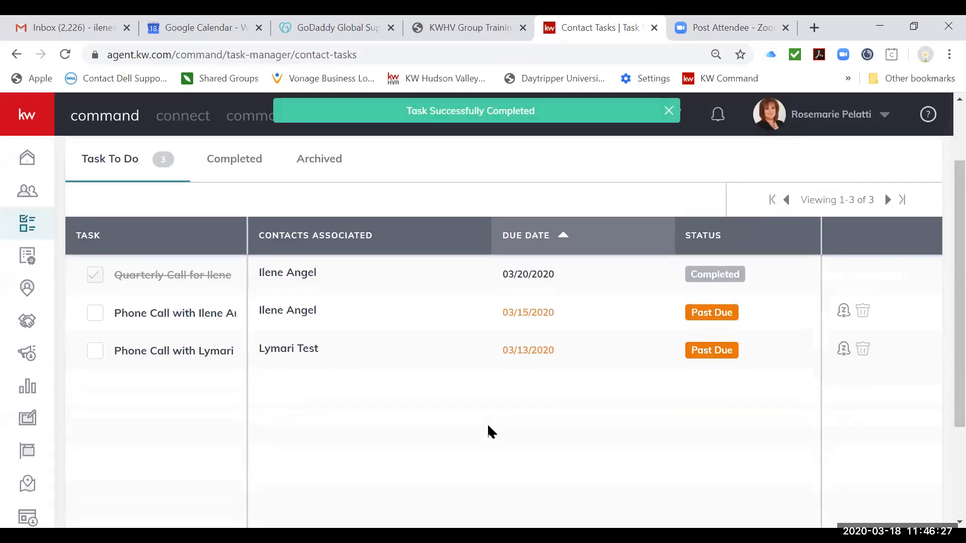
scroll(249, 246, "up", 1)
- Check the Completed and Archived lists, then return to Task To Do's two past-due calls
left_click(241, 199)
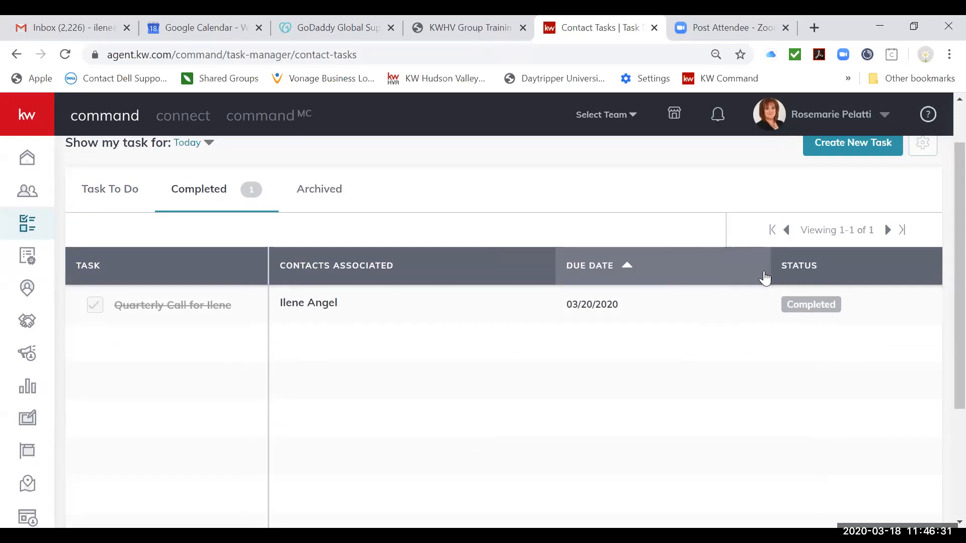
left_click(339, 206)
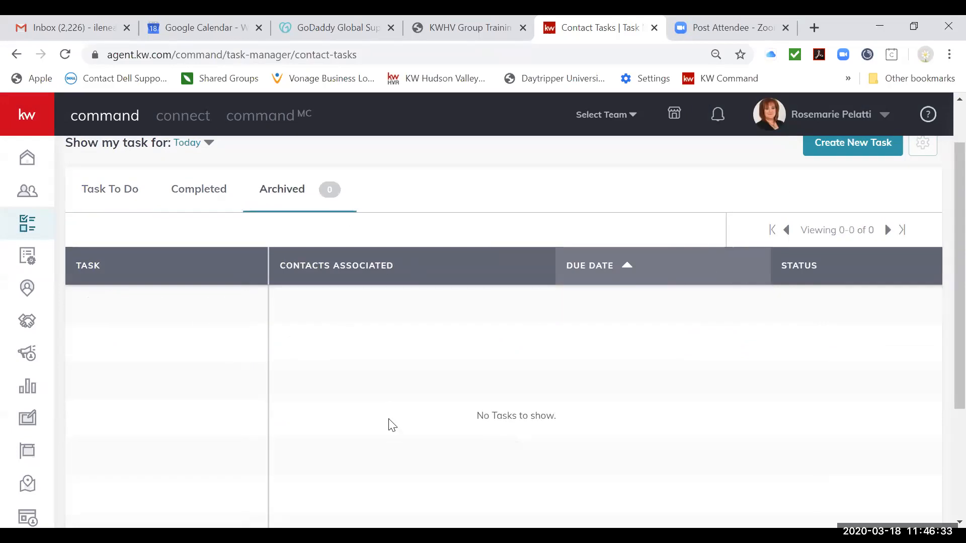
left_click(221, 202)
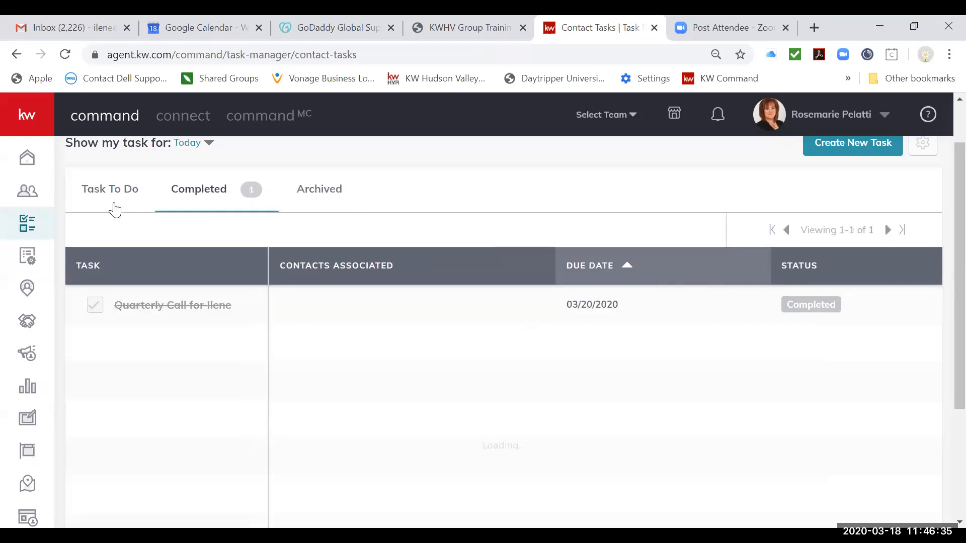
left_click(111, 201)
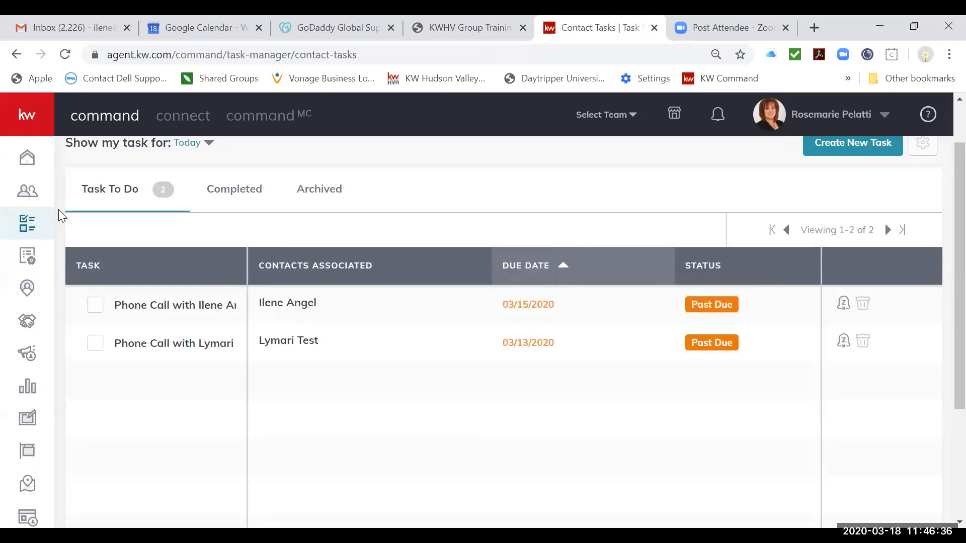
- Return to the Home dashboard listing the two remaining past-due calls (03/15/20, 03/13/20)
left_click(29, 160)
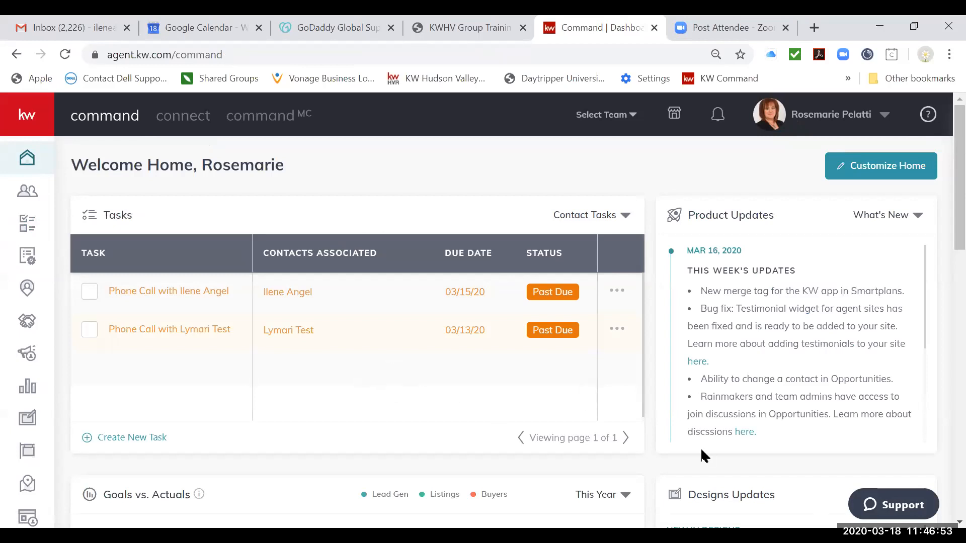
scroll(521, 419, "down", 1)
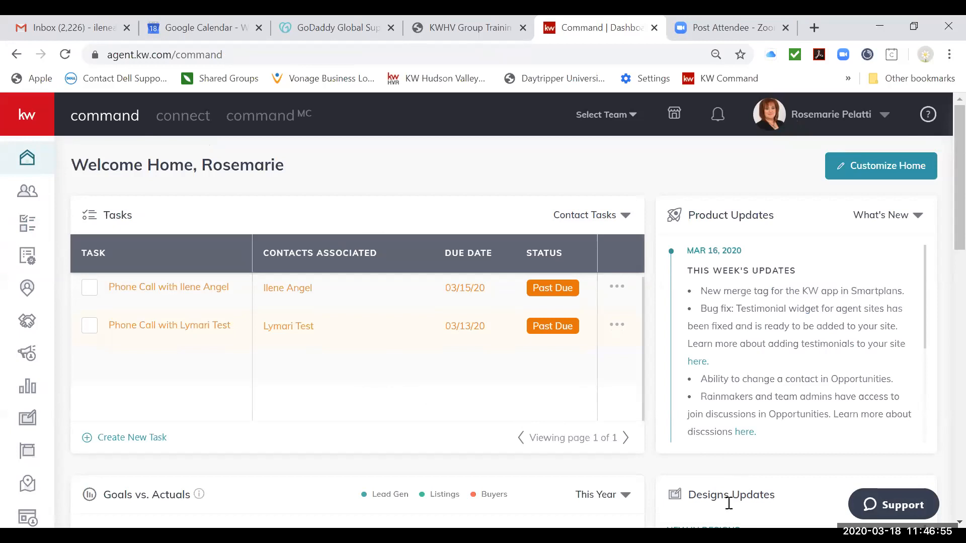
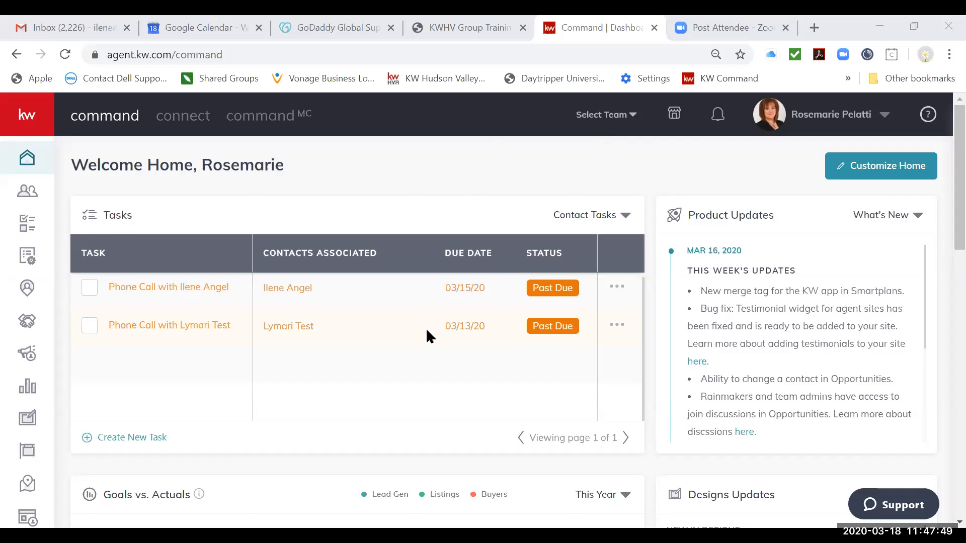
- Open My Birthday Plan 2 from the SmartPlans list for editing
scroll(425, 328, "down", 3)
scroll(426, 328, "up", 3)
scroll(431, 395, "down", 1)
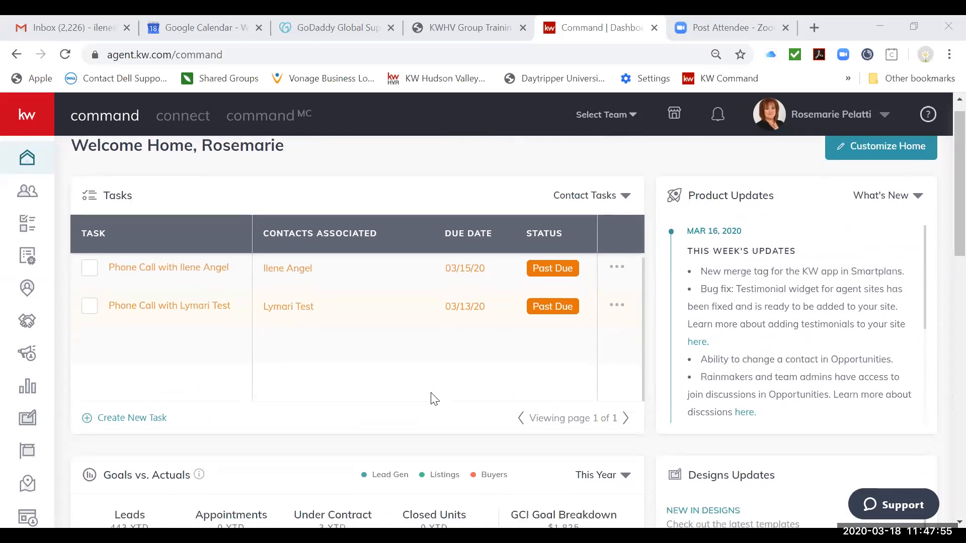
scroll(400, 382, "down", 3)
scroll(451, 362, "up", 2)
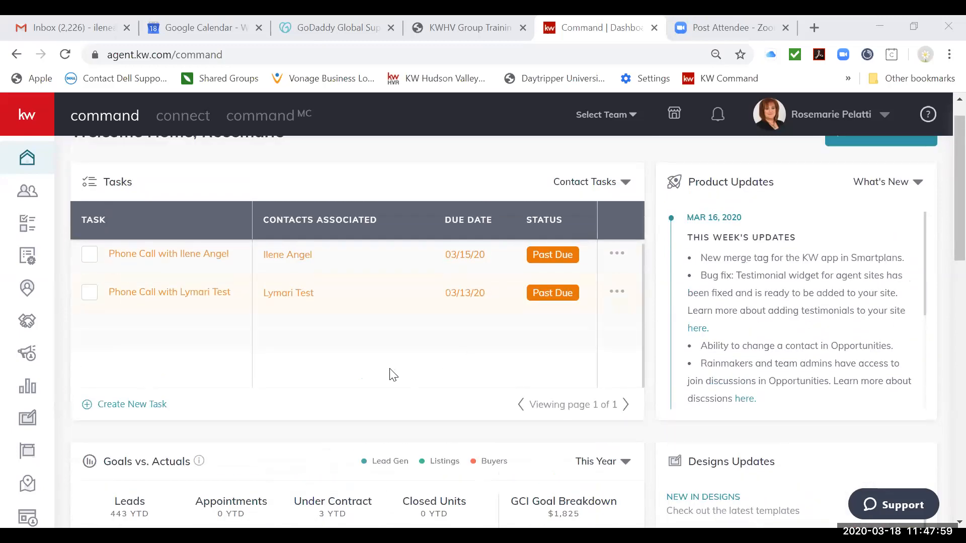
scroll(392, 376, "down", 3)
scroll(390, 374, "up", 3)
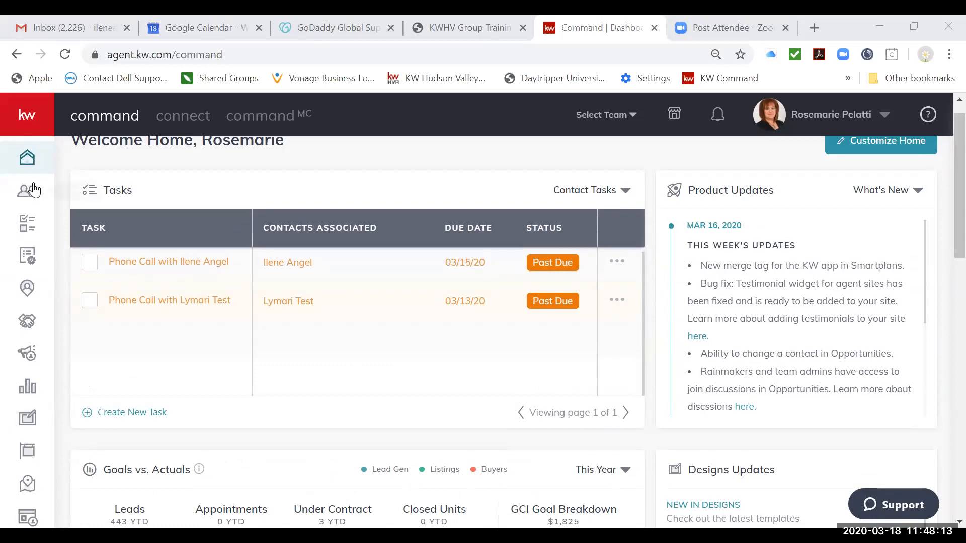
left_click(27, 255)
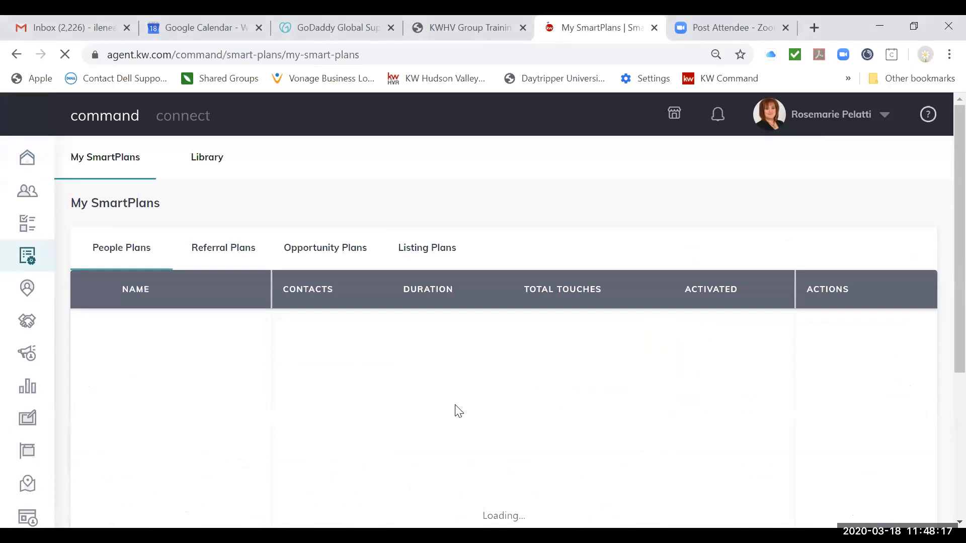
scroll(456, 411, "down", 3)
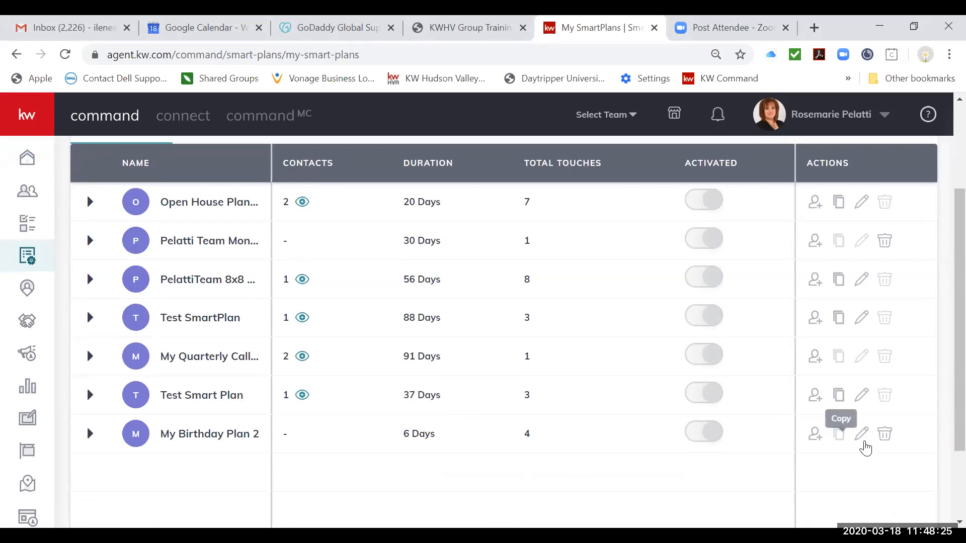
left_click(862, 437)
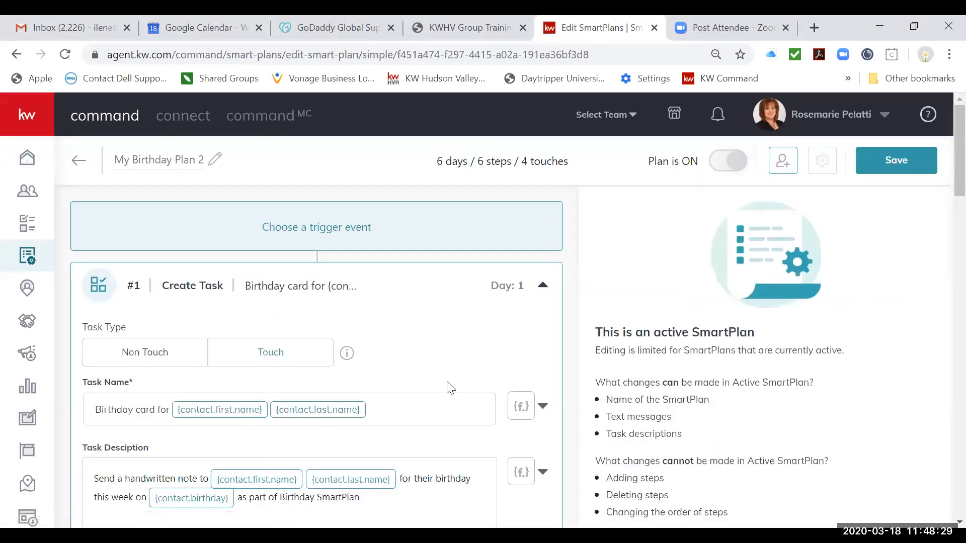
- Change the Happy Birthday text message to an introduction from Keller Williams
scroll(449, 388, "down", 5)
scroll(449, 388, "down", 10)
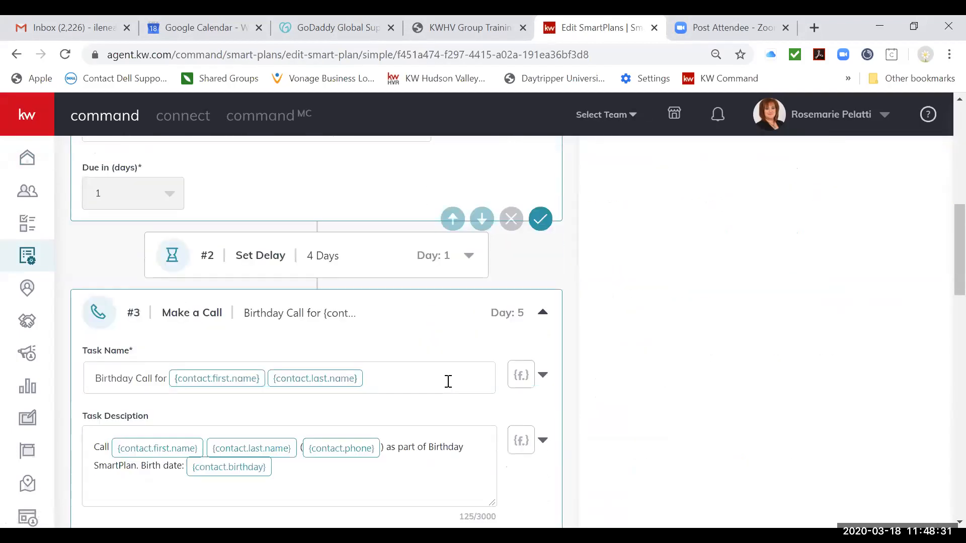
scroll(448, 382, "down", 9)
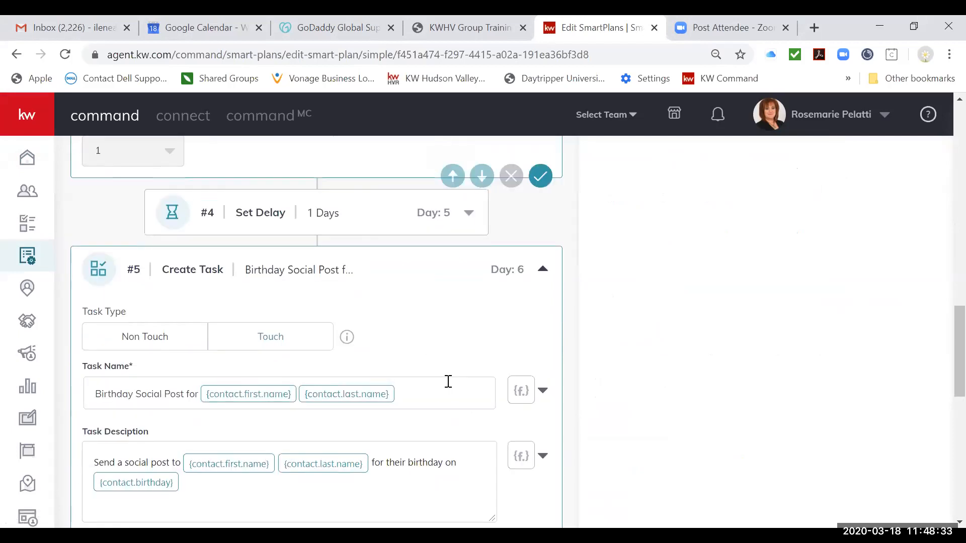
scroll(448, 387, "down", 6)
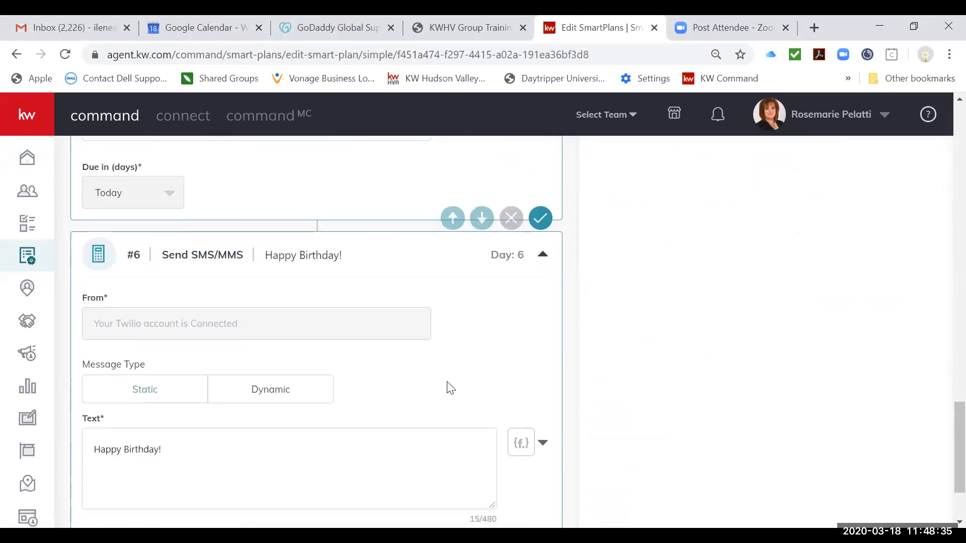
left_click(275, 398)
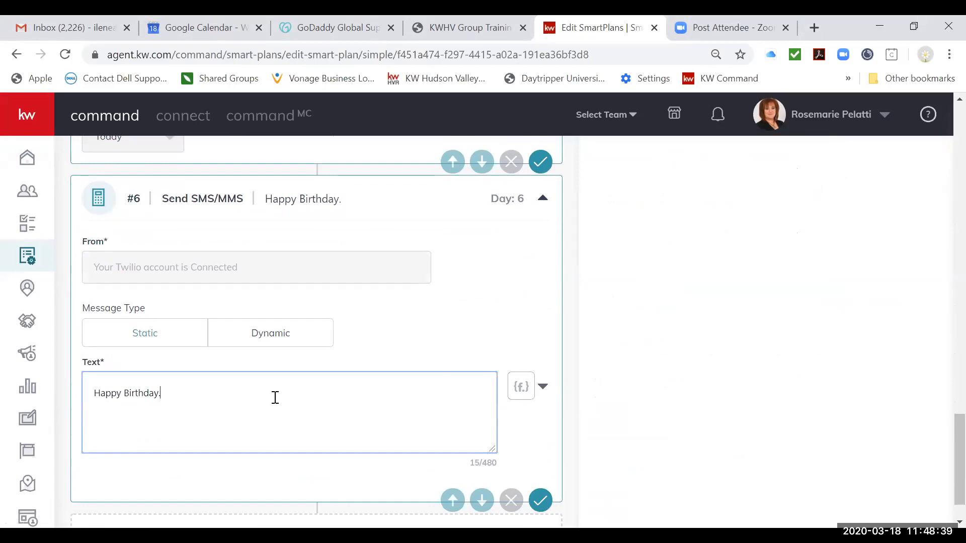
type("This is Ilene from Keller")
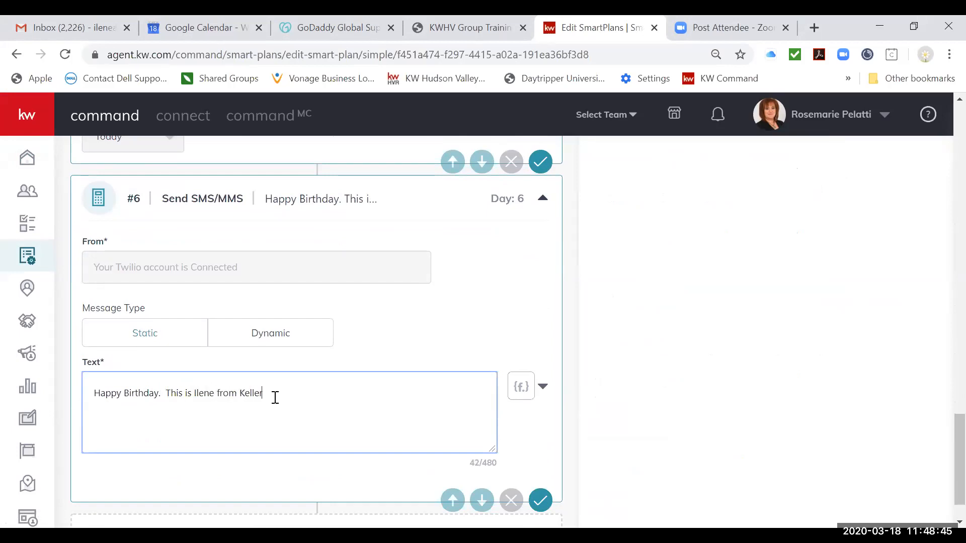
type(" Williams")
- Leave the plan editor and discard the unsaved changes
scroll(382, 309, "up", 1)
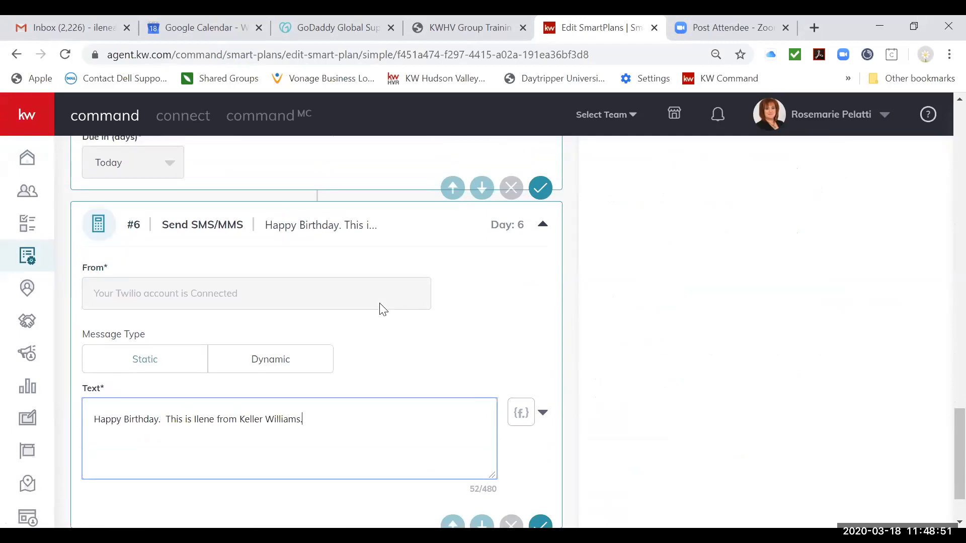
scroll(383, 309, "up", 20)
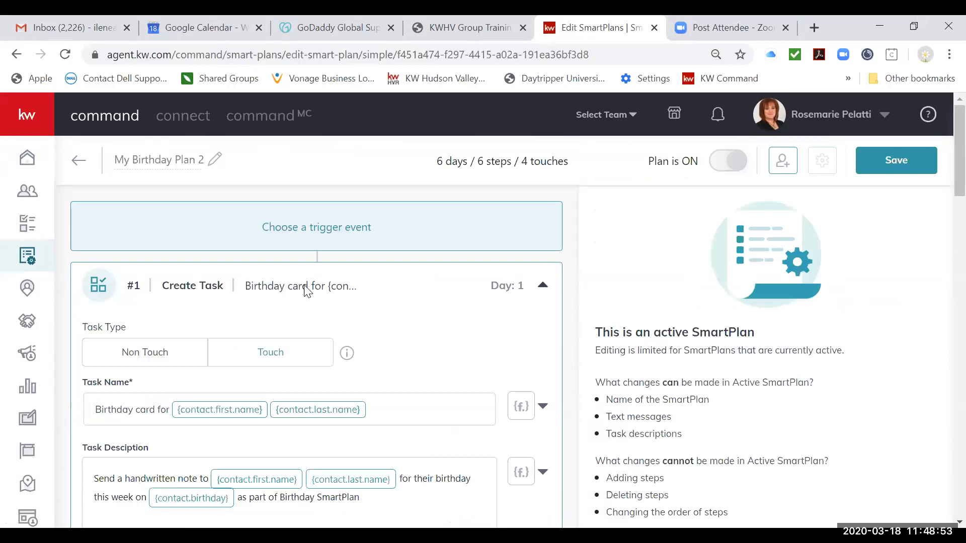
left_click(78, 163)
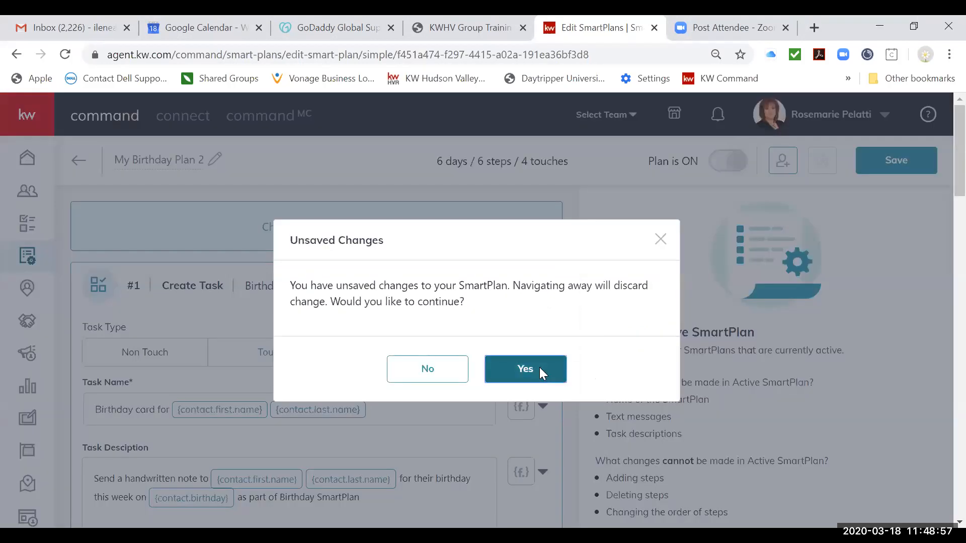
left_click(539, 367)
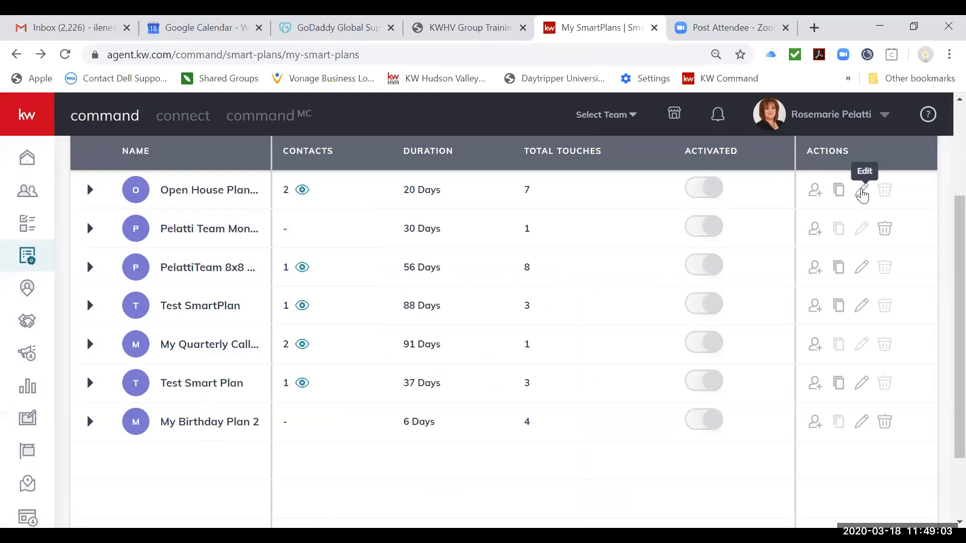
- Review the Open House Plan Enclave's steps, then return to the Home dashboard
left_click(861, 190)
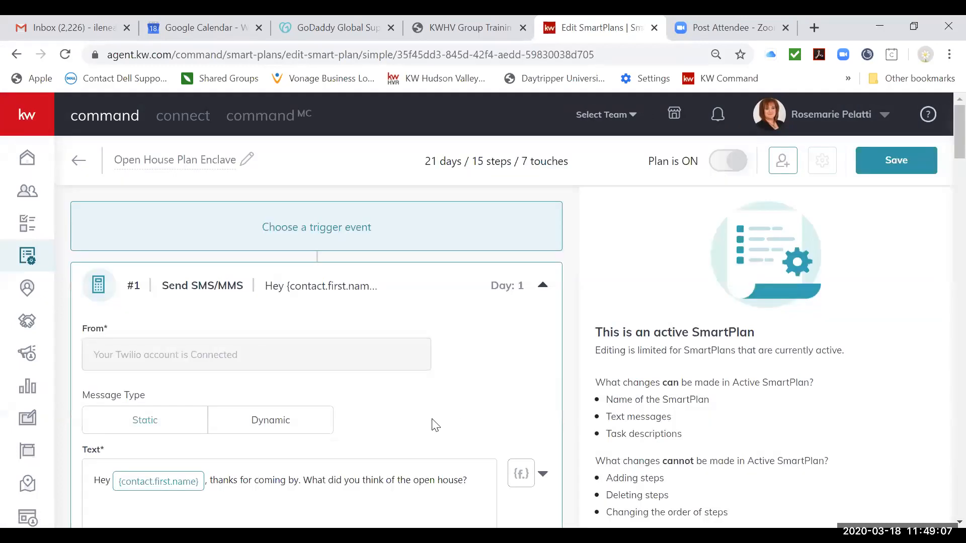
scroll(433, 424, "down", 5)
scroll(435, 425, "down", 4)
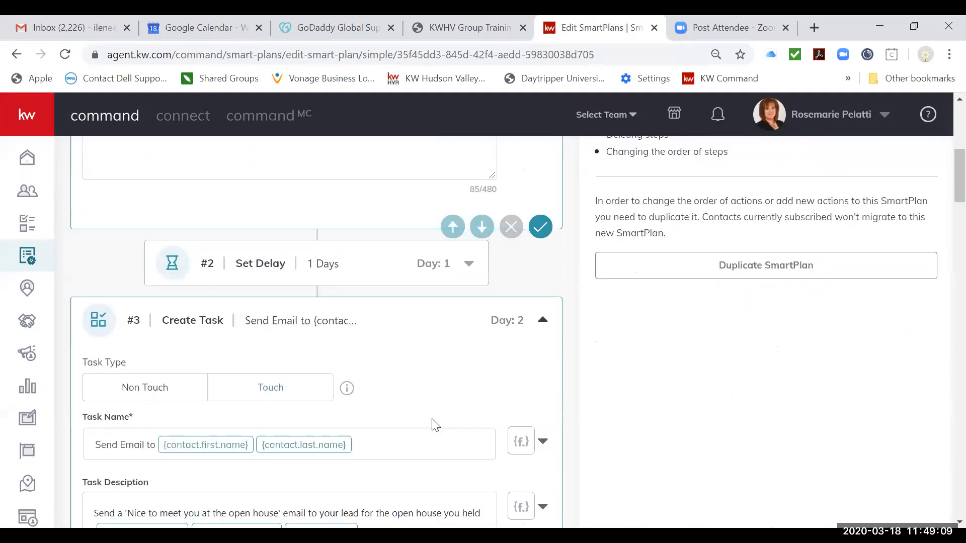
scroll(431, 438, "down", 8)
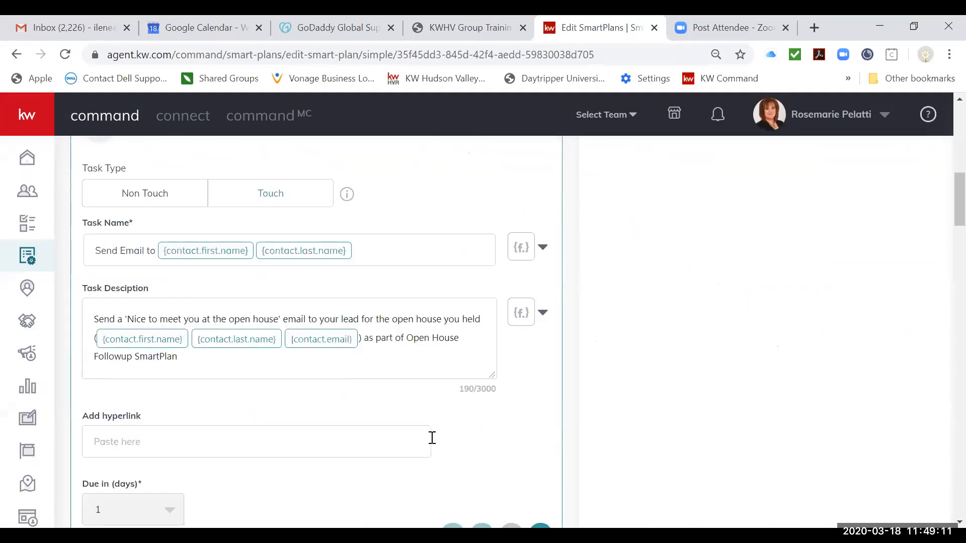
scroll(434, 445, "down", 3)
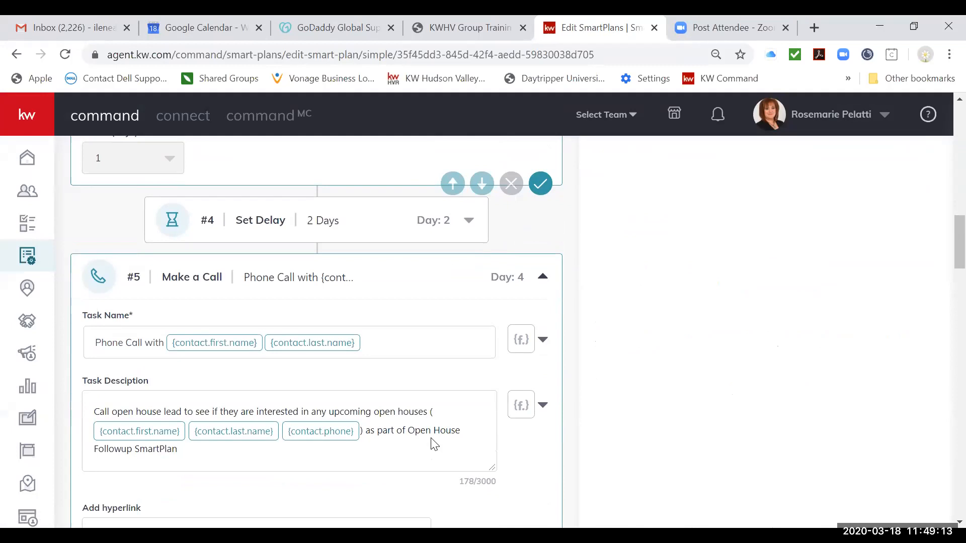
scroll(418, 370, "down", 8)
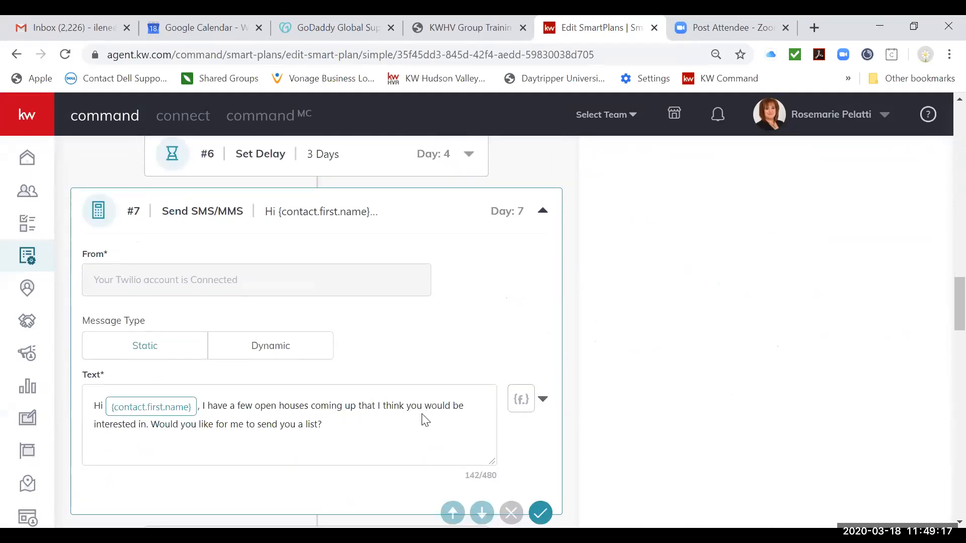
scroll(423, 415, "down", 7)
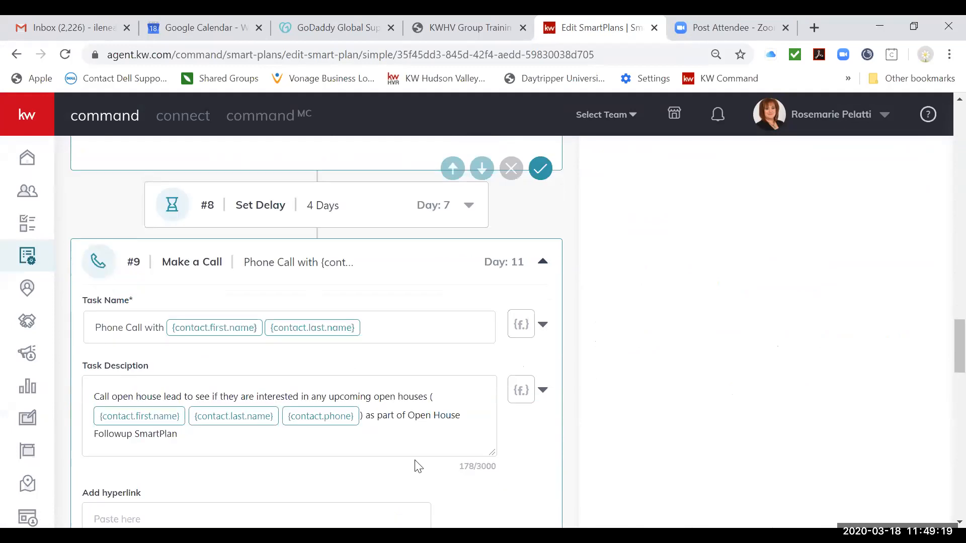
scroll(415, 466, "down", 6)
scroll(416, 471, "down", 3)
scroll(415, 468, "up", 20)
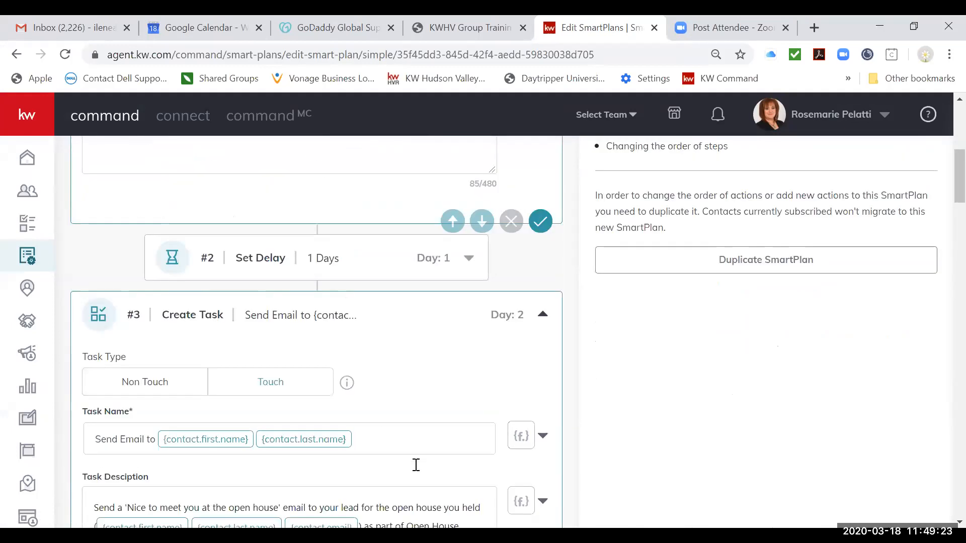
scroll(416, 465, "up", 8)
left_click(27, 159)
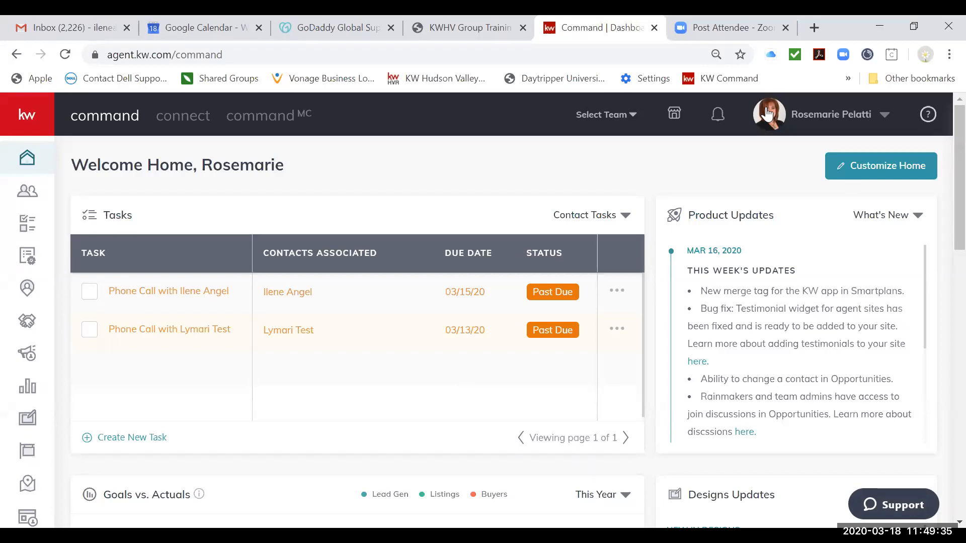
- Go to Settings from the account menu and check Twilio in Connected Apps
left_click(849, 126)
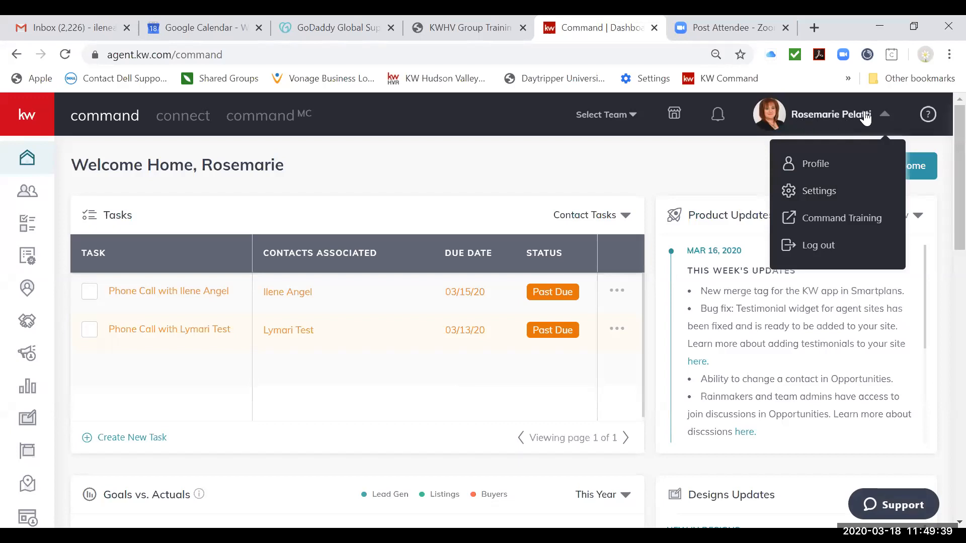
left_click(830, 193)
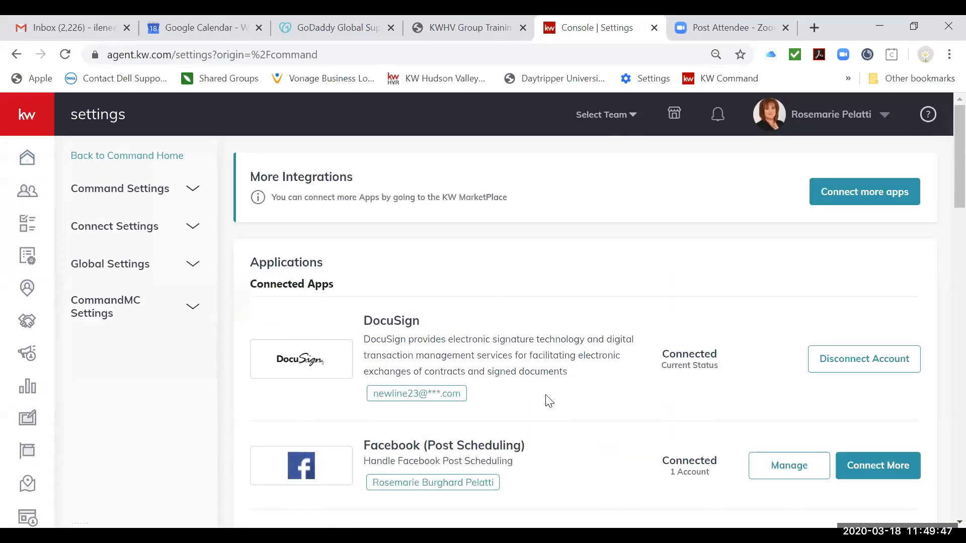
scroll(548, 401, "down", 5)
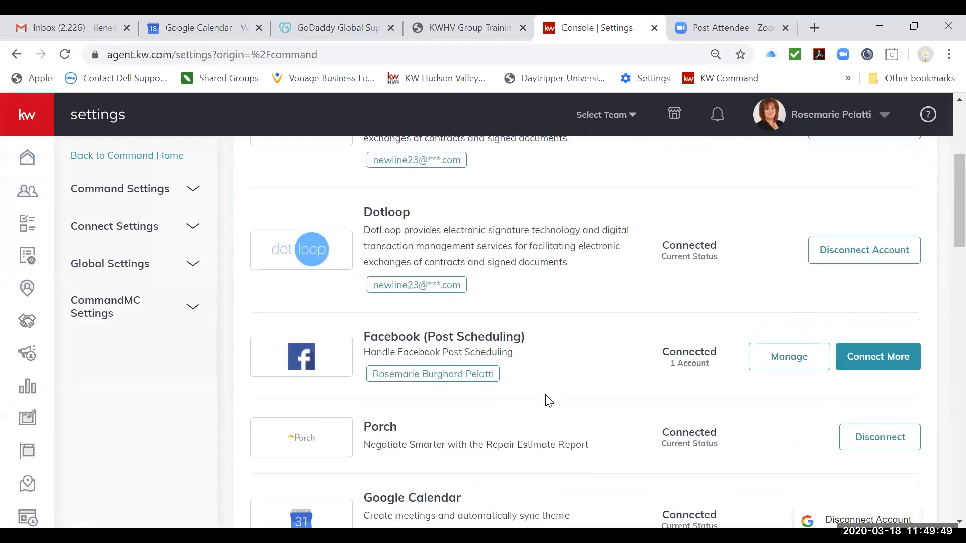
scroll(548, 401, "down", 10)
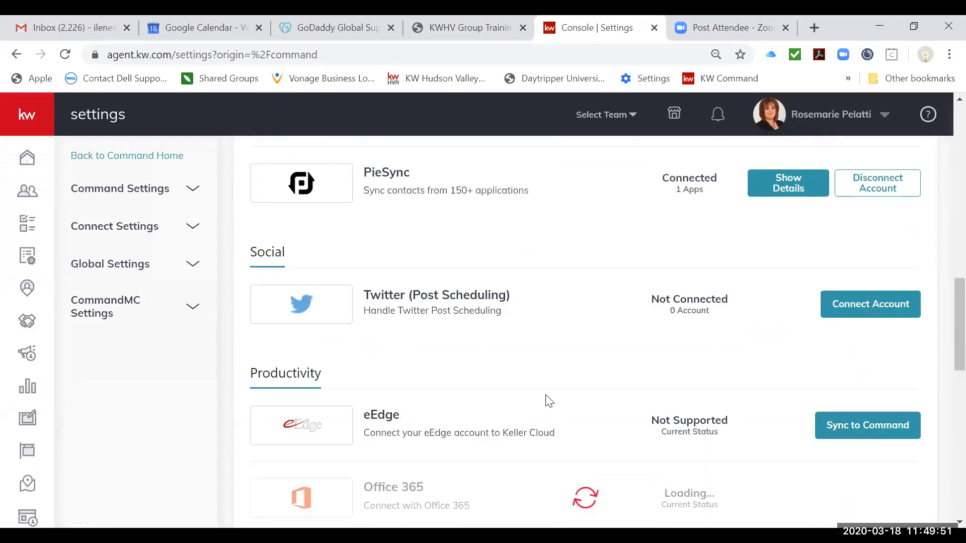
scroll(548, 401, "up", 4)
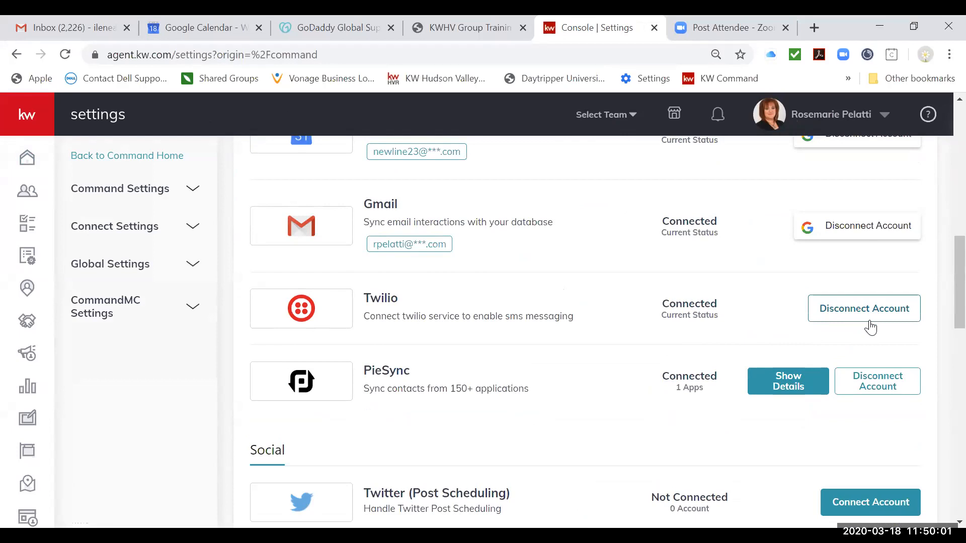
- Load twilio.com in a new tab and go to its login page
left_click(814, 27)
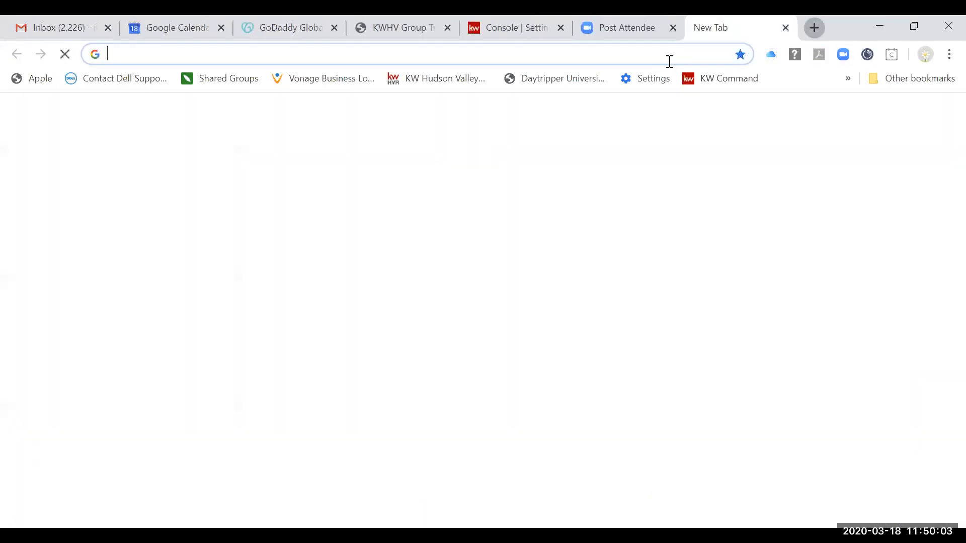
type("twili")
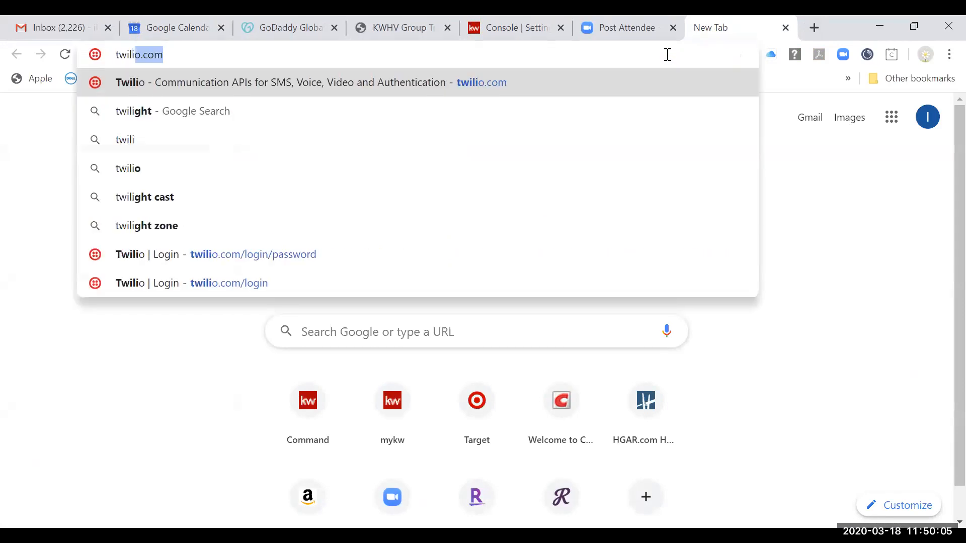
key("BackSpace")
type("o.com")
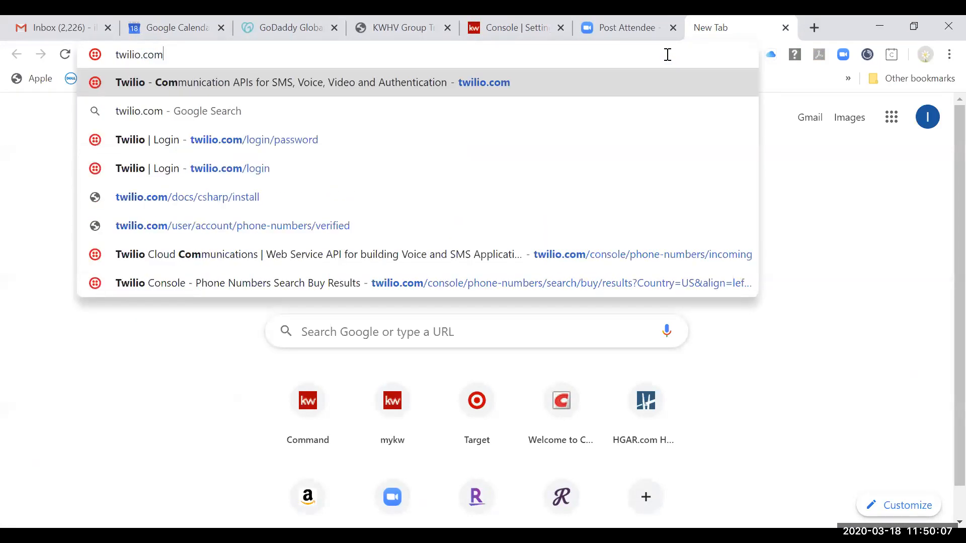
key("Return")
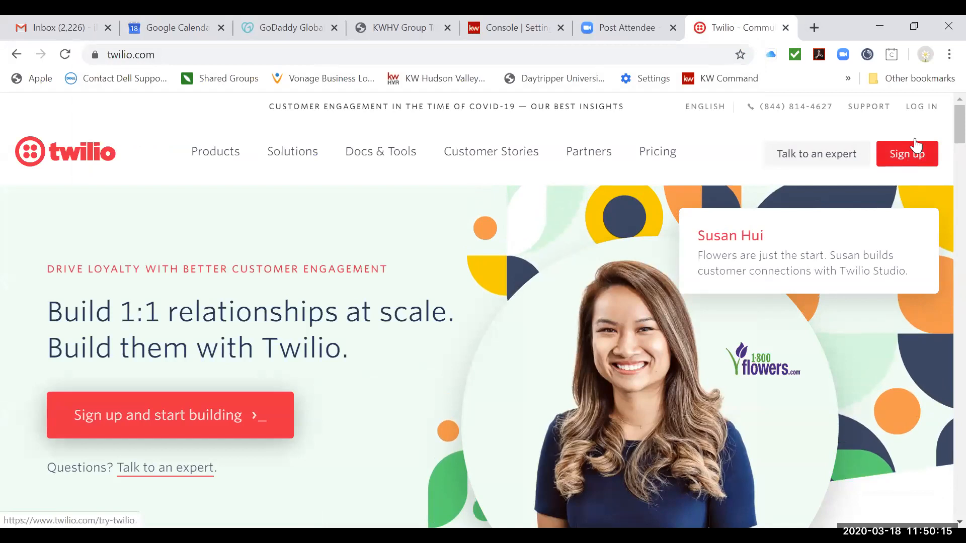
left_click(921, 107)
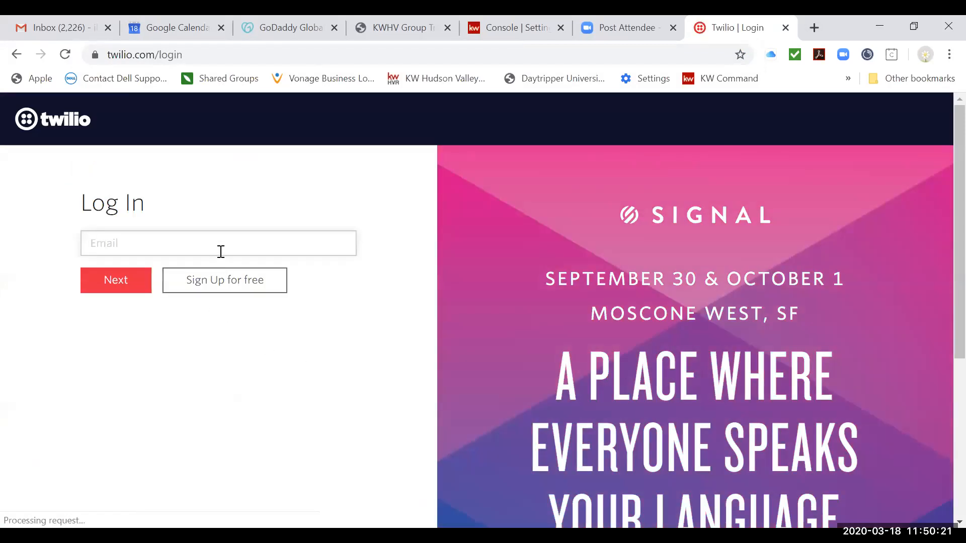
- Fill in the saved account e-mail and continue to the password step
left_click(221, 252)
type("new")
key("Down")
key("Return")
key("Tab")
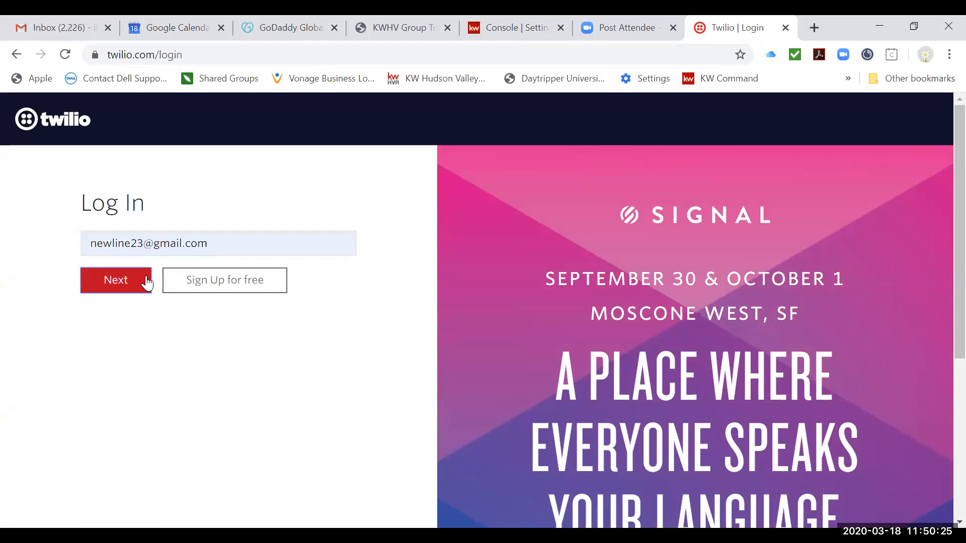
left_click(146, 282)
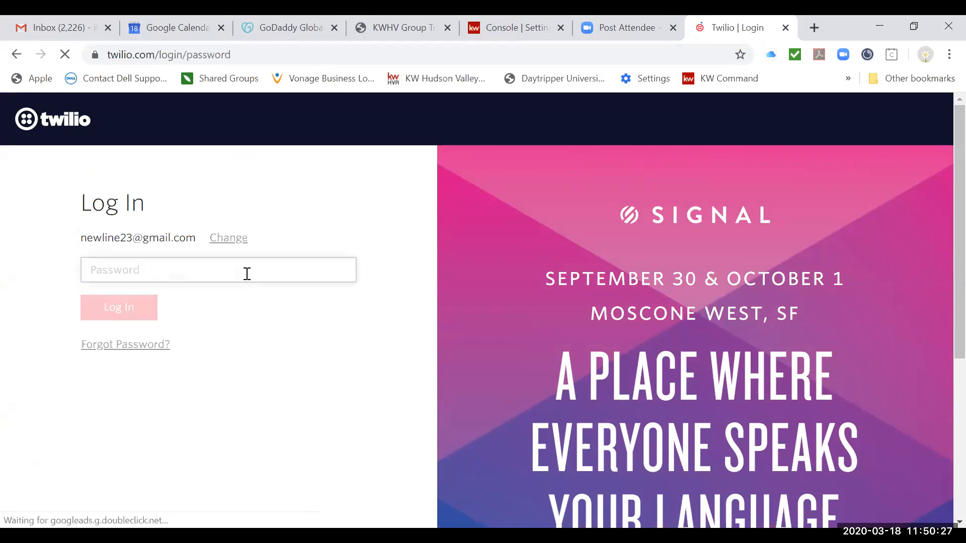
- Enter the account password, correcting it after the failed first sign-in attempt
type("••••")
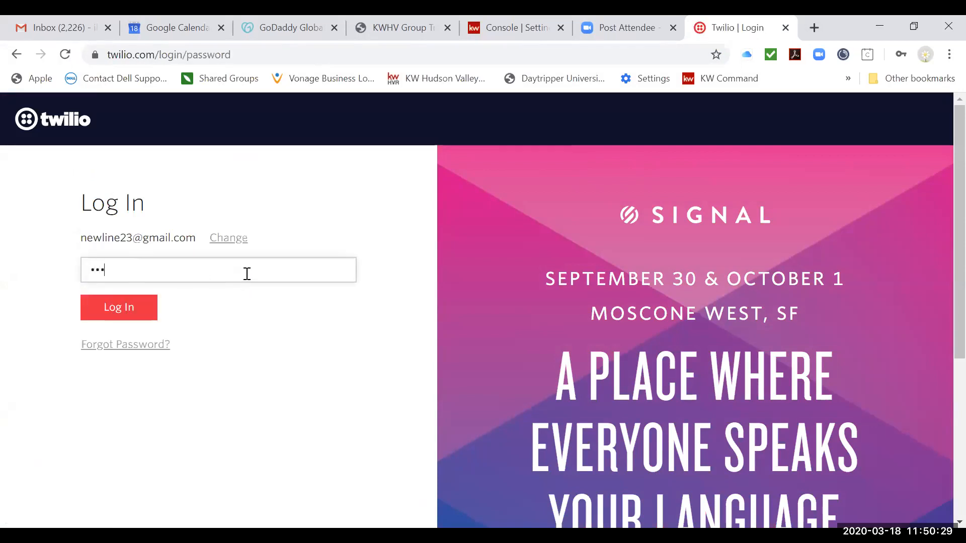
key("BackSpace")
key("BackSpace")
key("BackSpace")
key("BackSpace")
type("••")
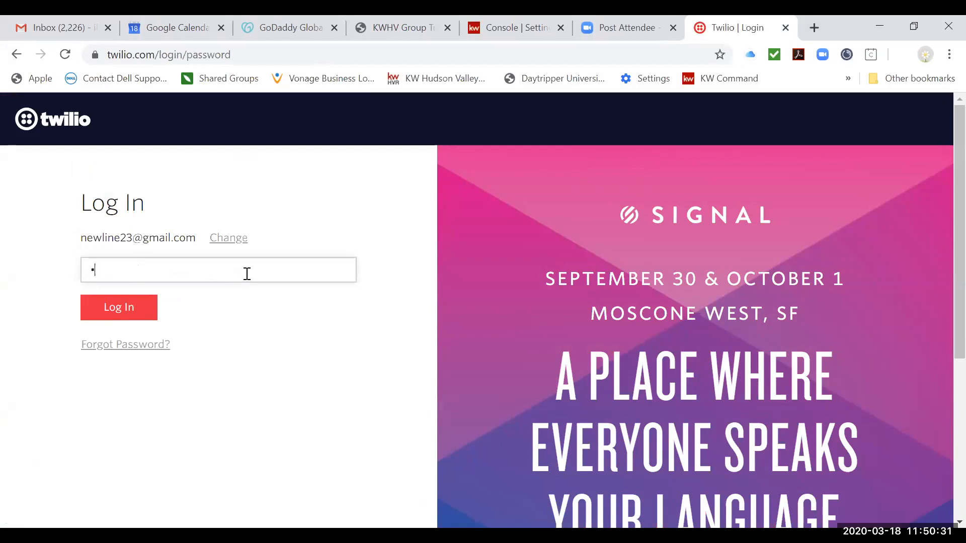
type("••••••••••••")
key("Return")
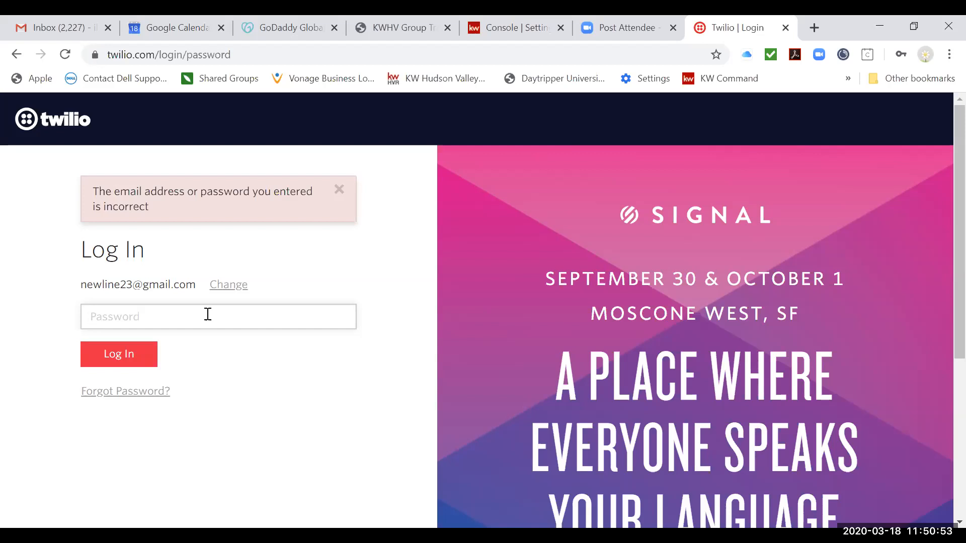
type("•")
key("BackSpace")
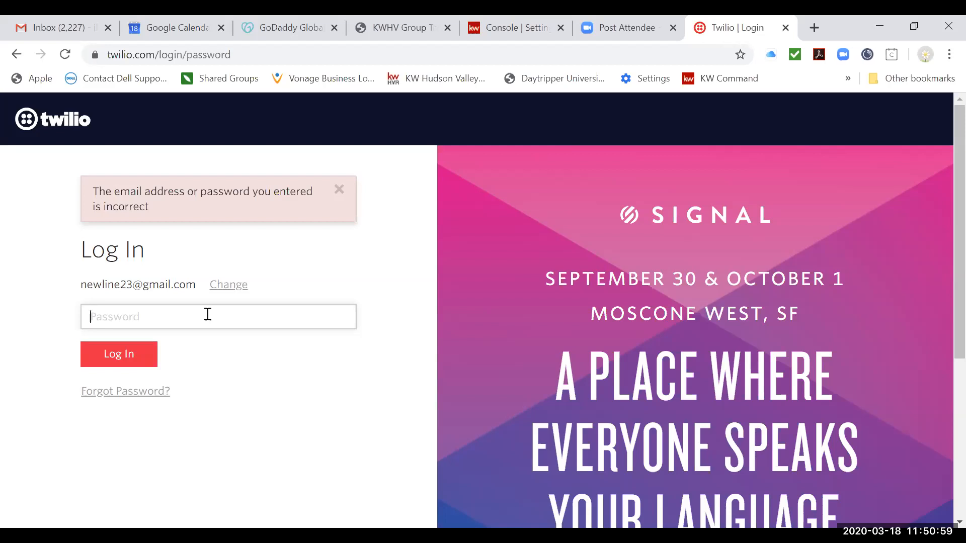
type("•")
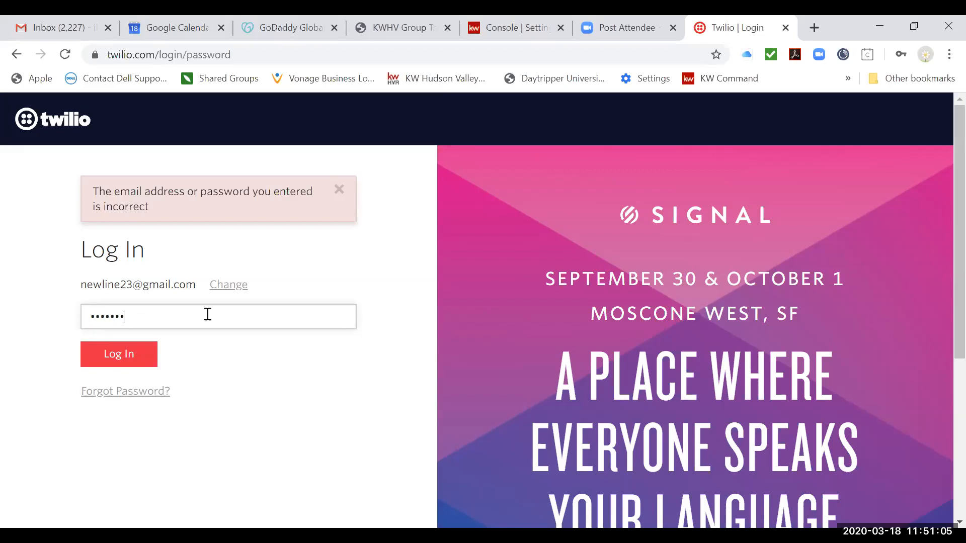
key("Return")
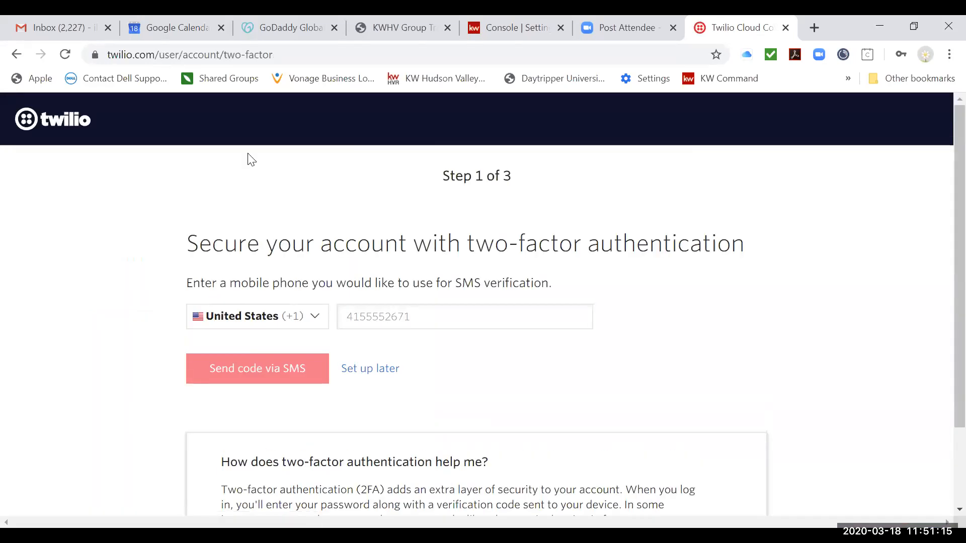
- Postpone two-factor setup and dismiss the page rating prompt
scroll(837, 296, "down", 1)
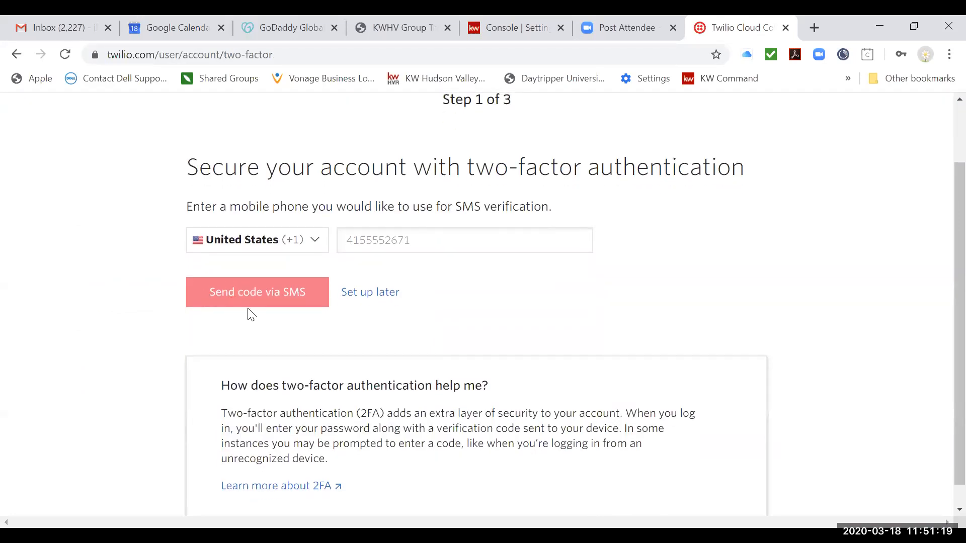
left_click(368, 294)
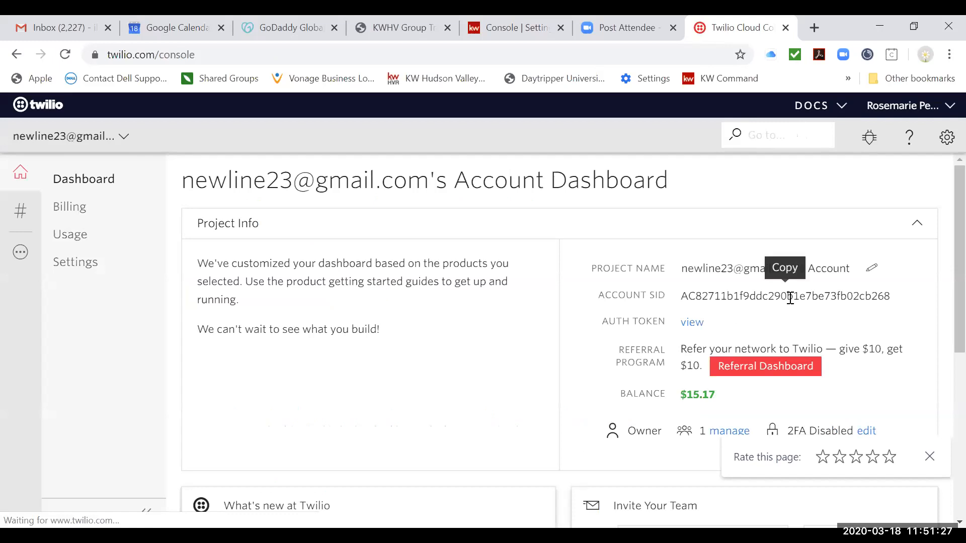
left_click(930, 457)
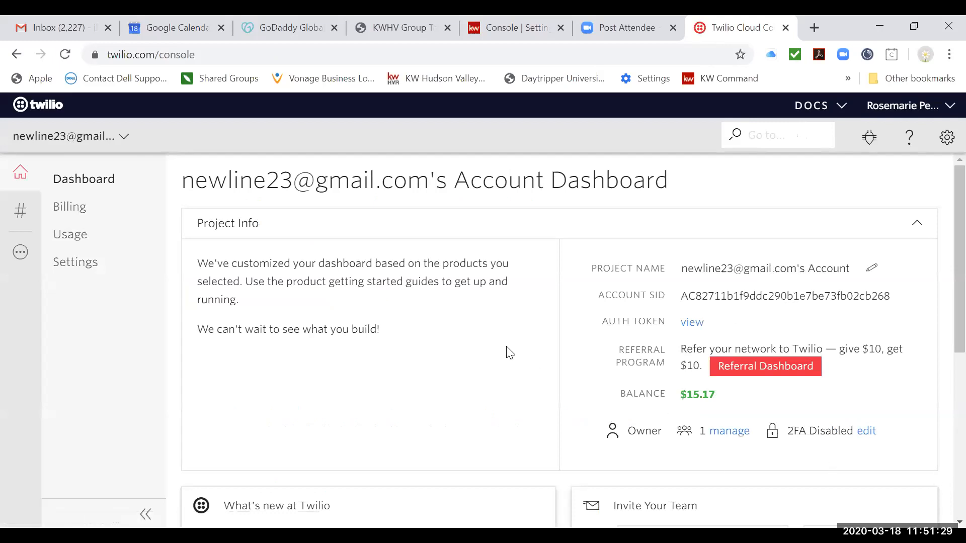
- Review the Account Dashboard showing the $15.17 balance and reload it
scroll(474, 353, "down", 2)
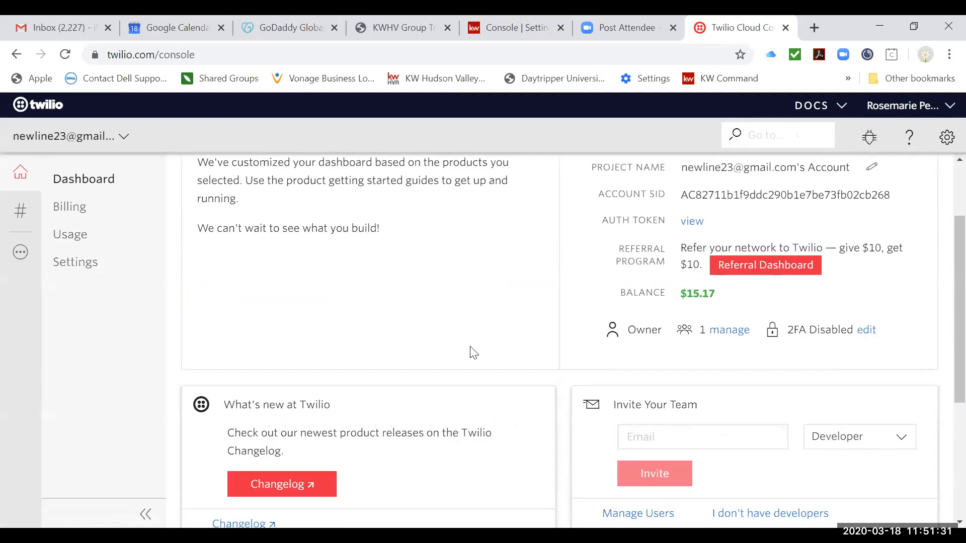
scroll(875, 294, "down", 3)
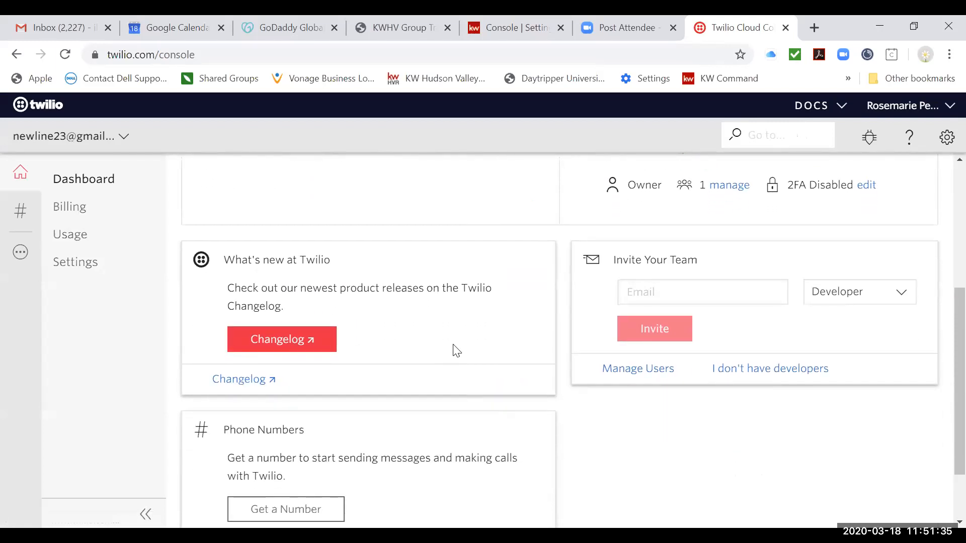
scroll(453, 349, "down", 2)
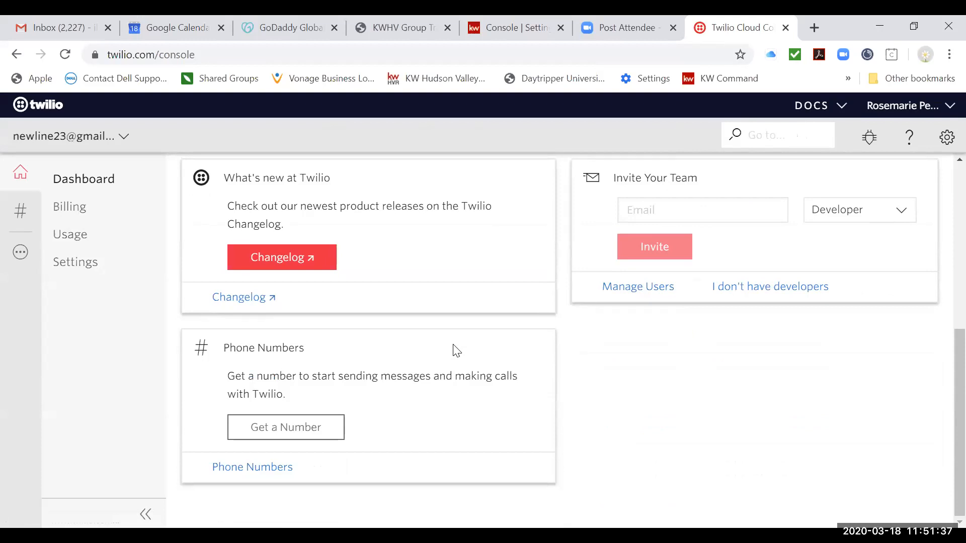
scroll(457, 350, "up", 6)
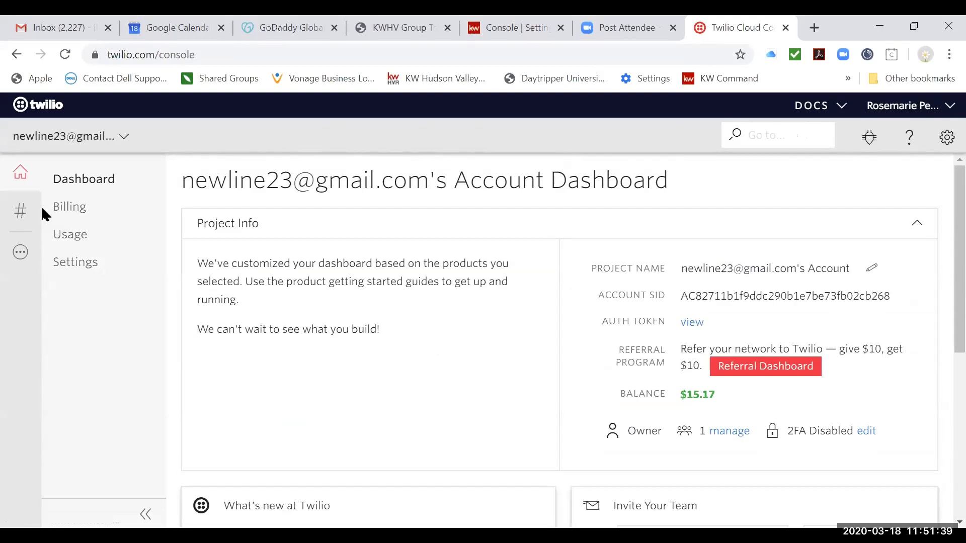
left_click(61, 184)
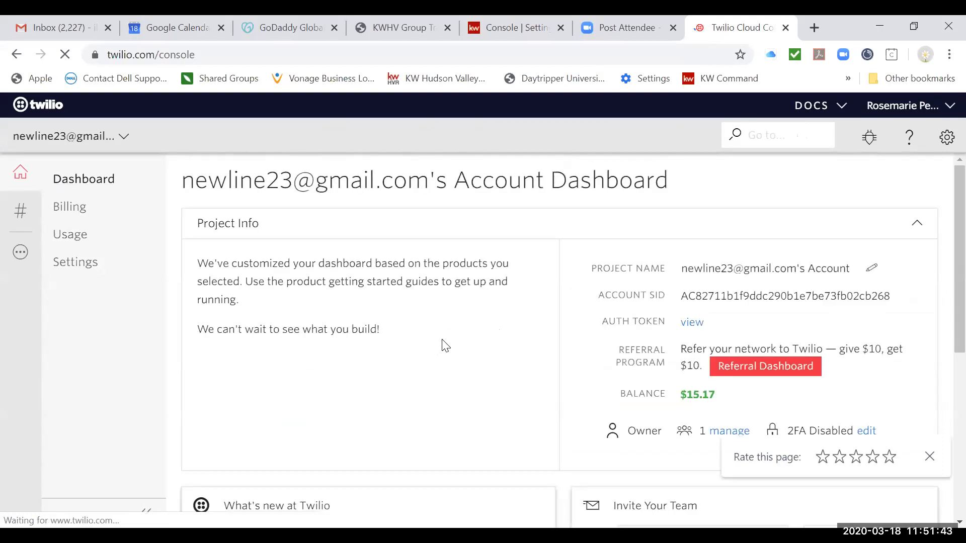
- Open Billing and view all product usage for March 2020, totalling $0.00
left_click(70, 207)
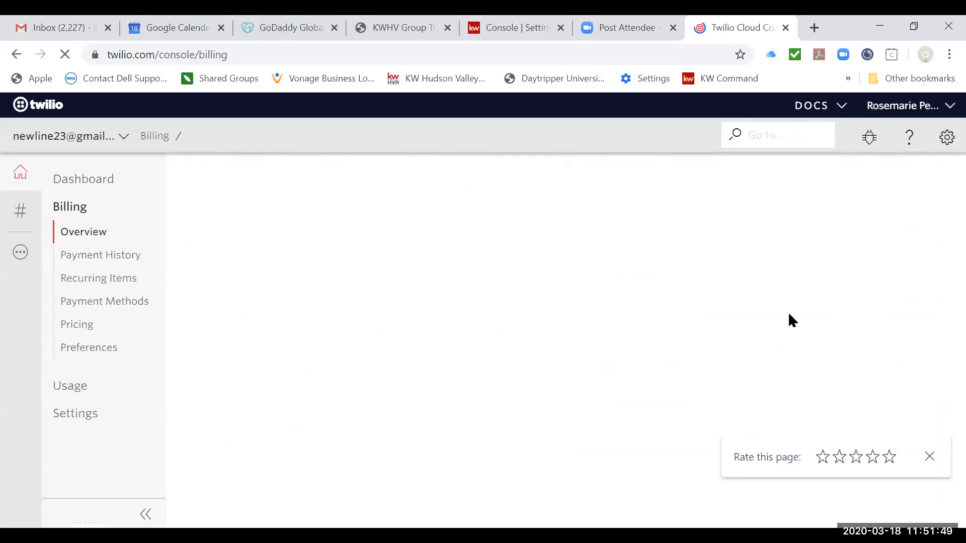
left_click(929, 456)
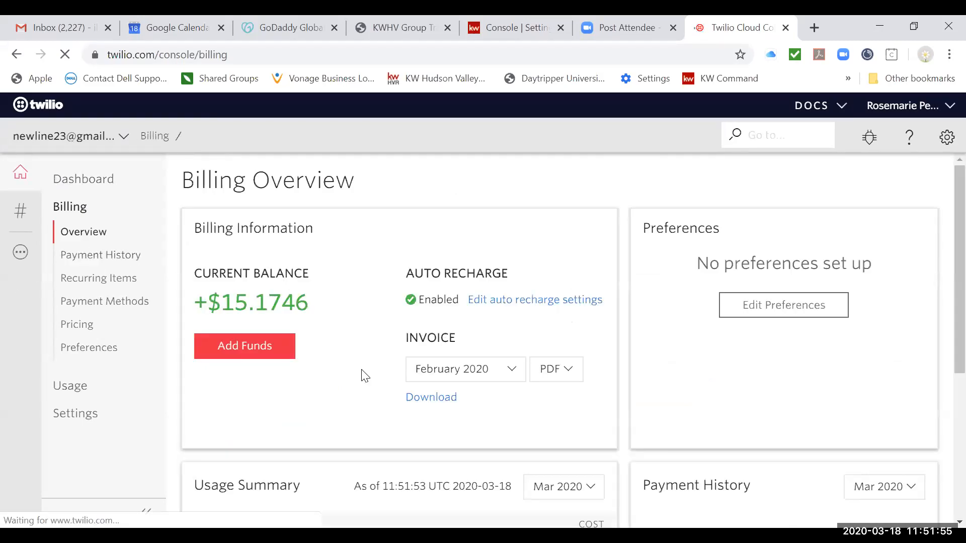
scroll(364, 376, "down", 1)
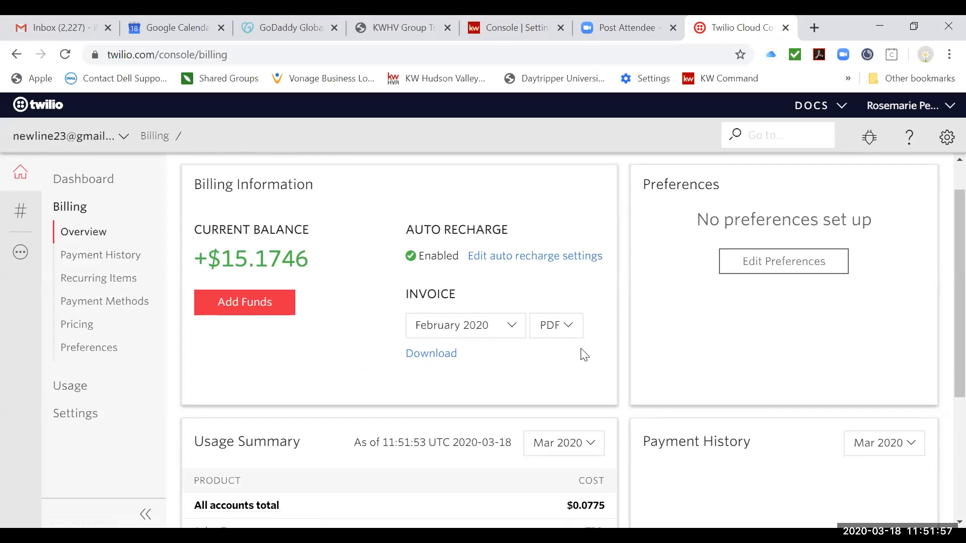
scroll(583, 355, "down", 3)
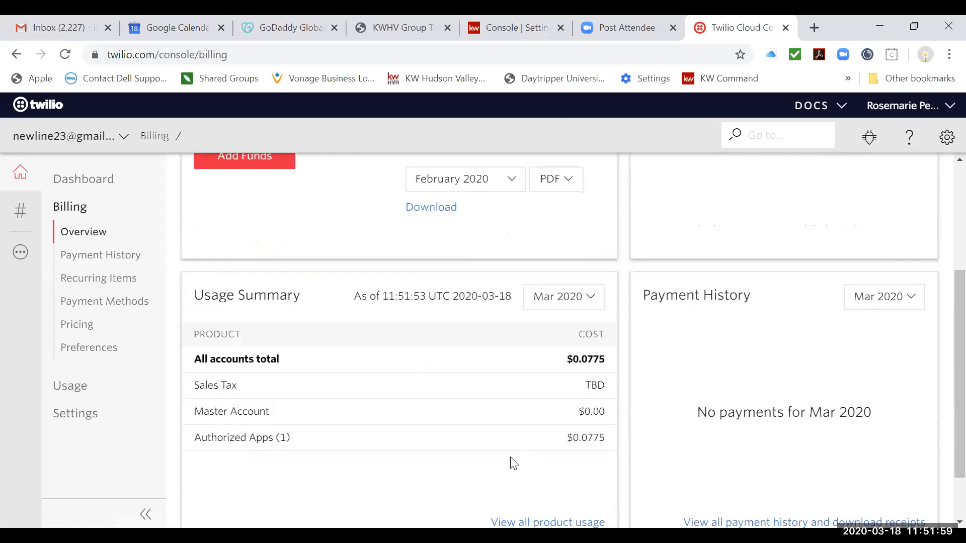
scroll(513, 463, "down", 2)
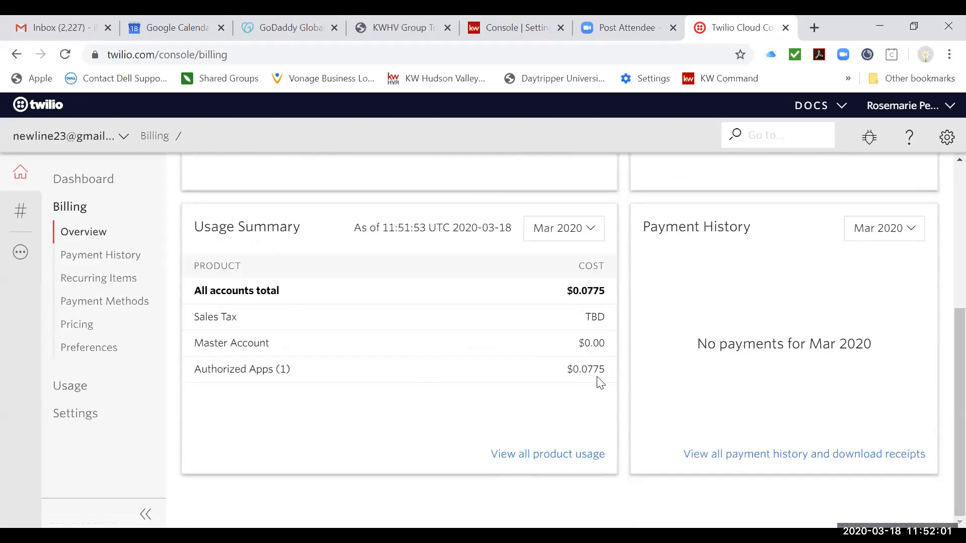
left_click(552, 454)
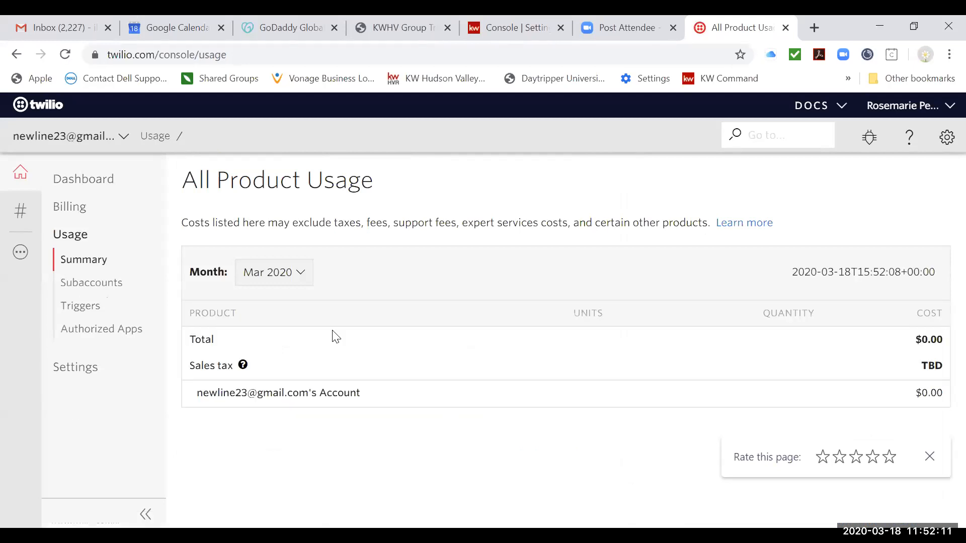
- Switch the usage month to Feb 2020, then to Jan 2020 ($1.18 total)
left_click(302, 276)
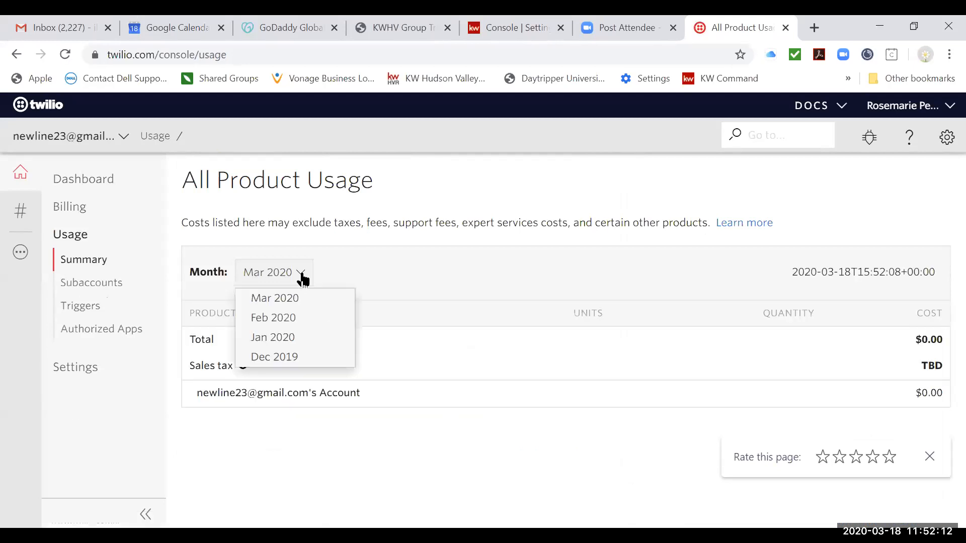
left_click(297, 317)
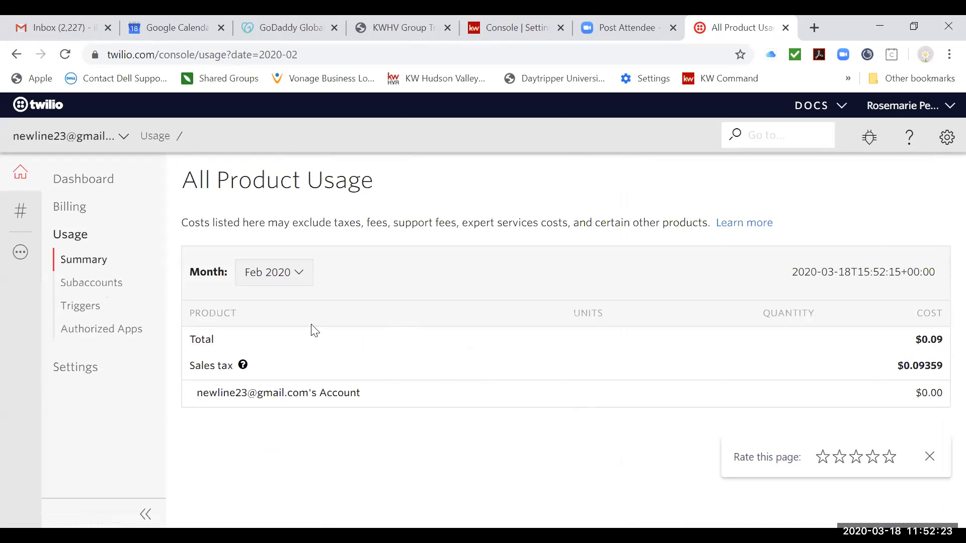
left_click(275, 282)
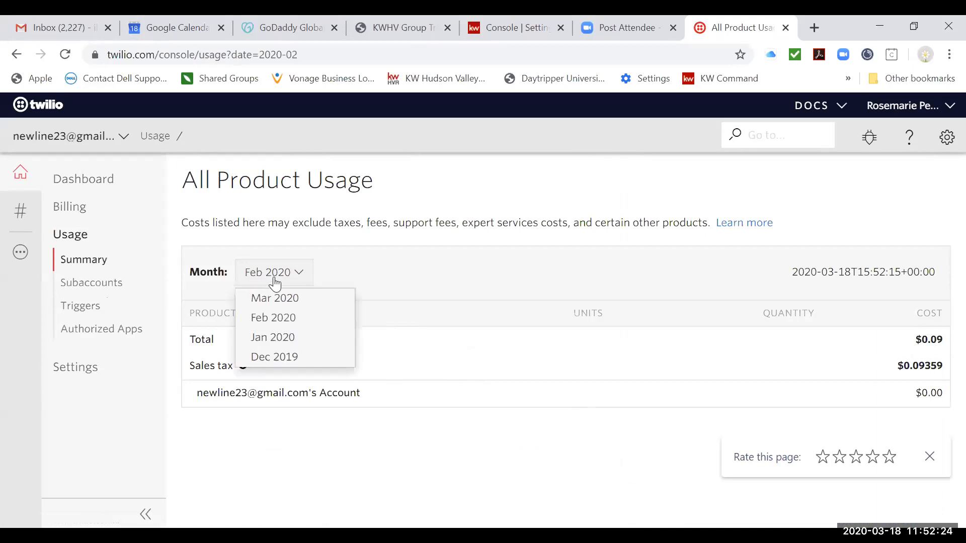
left_click(279, 337)
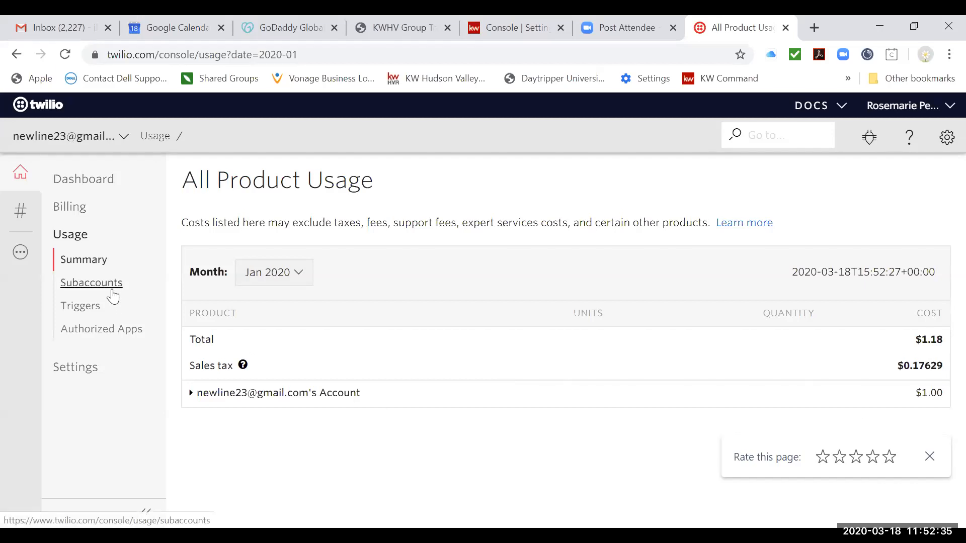
left_click(86, 372)
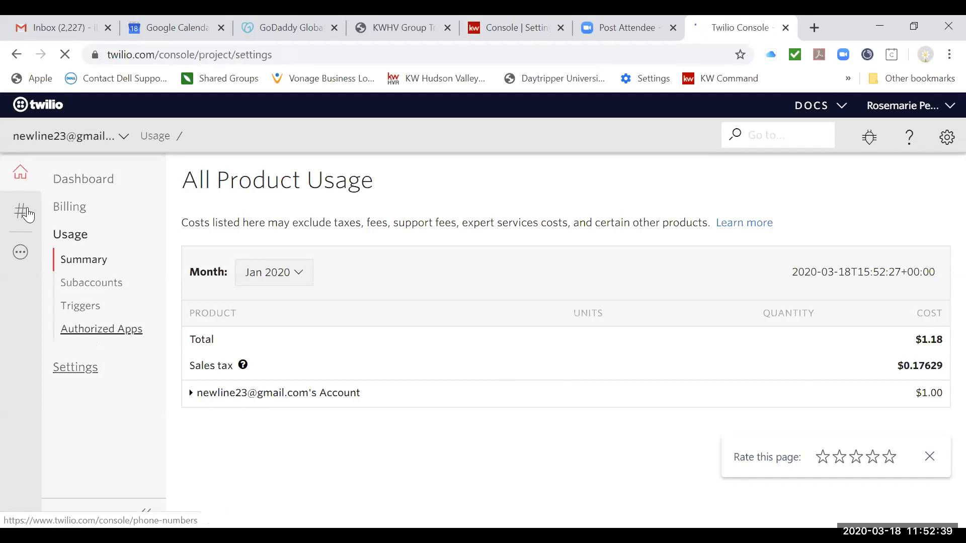
- Check the single New City, NY number under Phone Numbers > Active Numbers
left_click(28, 214)
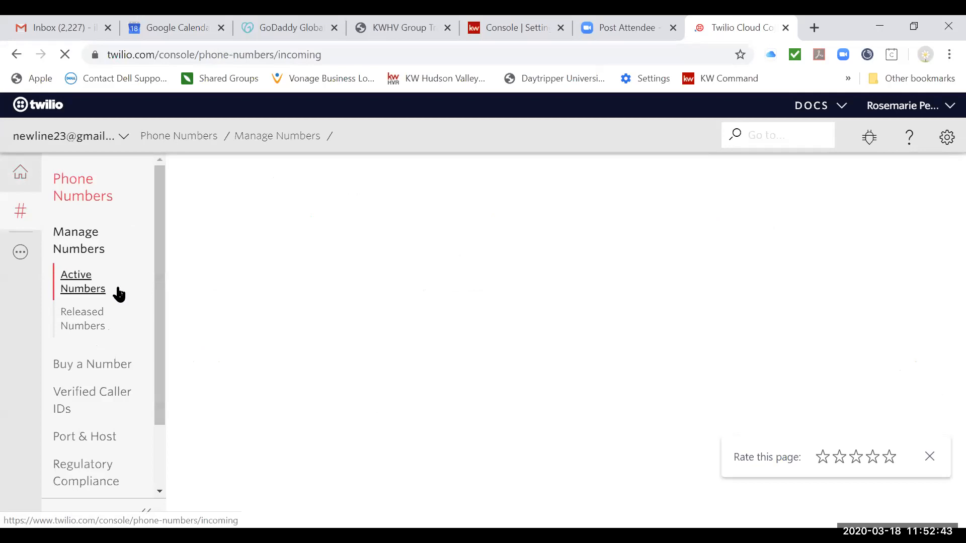
left_click(91, 294)
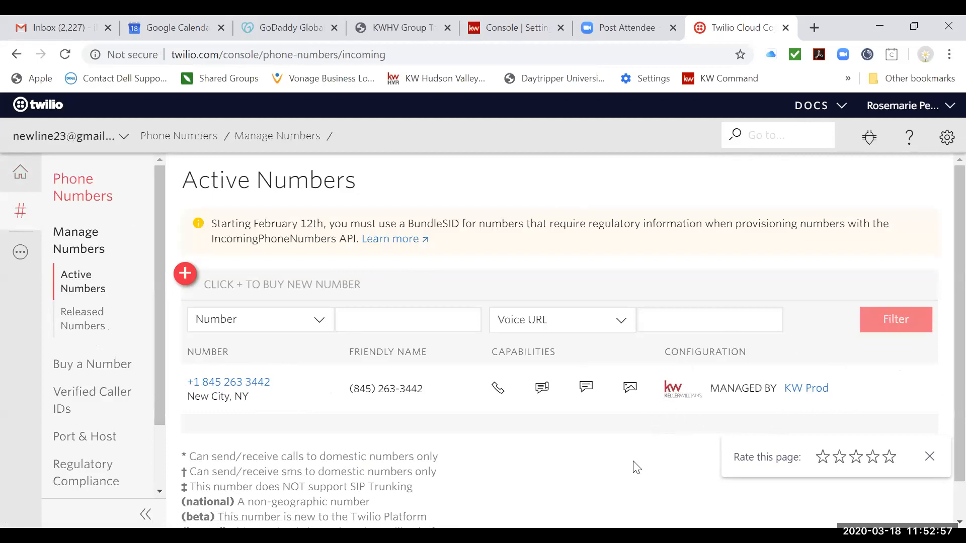
scroll(635, 464, "down", 1)
scroll(632, 460, "up", 1)
scroll(275, 386, "down", 1)
scroll(276, 386, "up", 1)
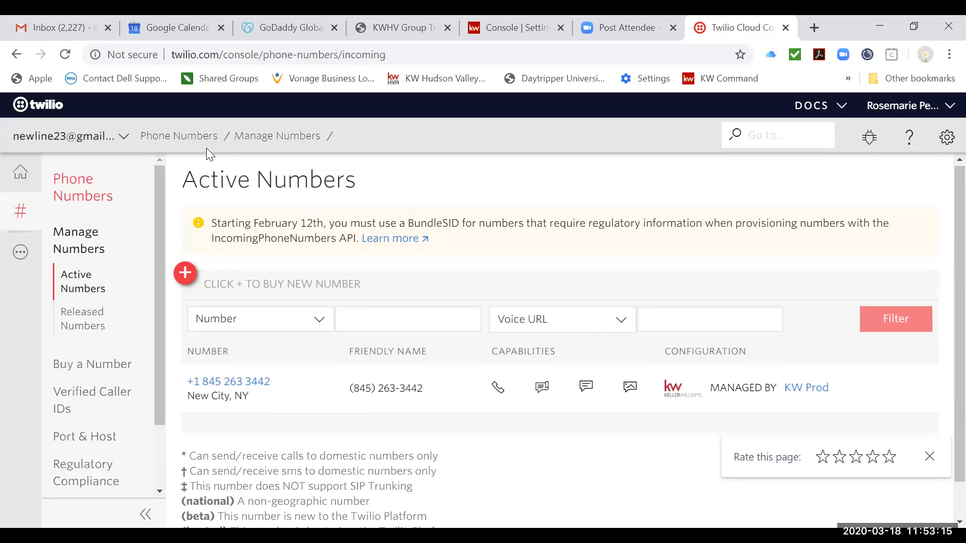
- Back in KW Command, search All Contacts by the contact's name and open the record
left_click(531, 25)
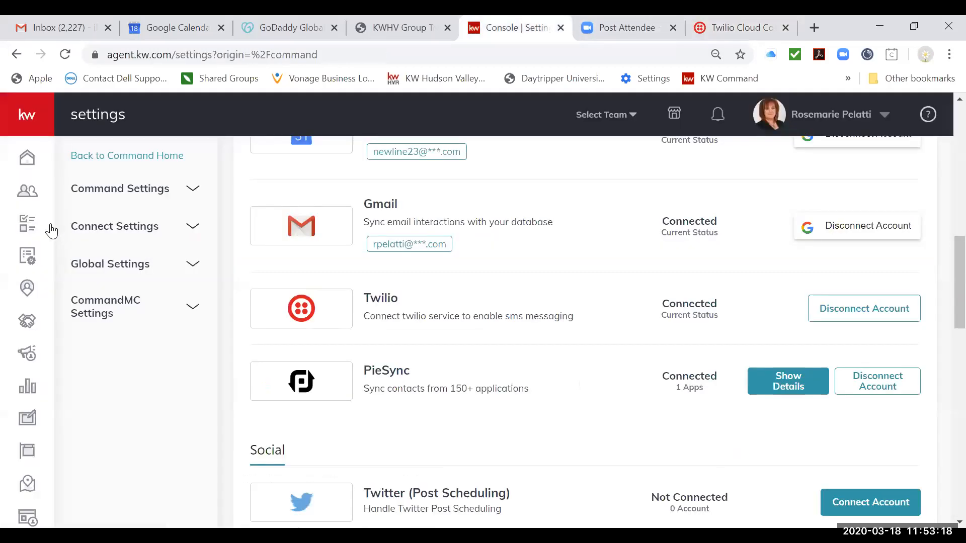
left_click(33, 200)
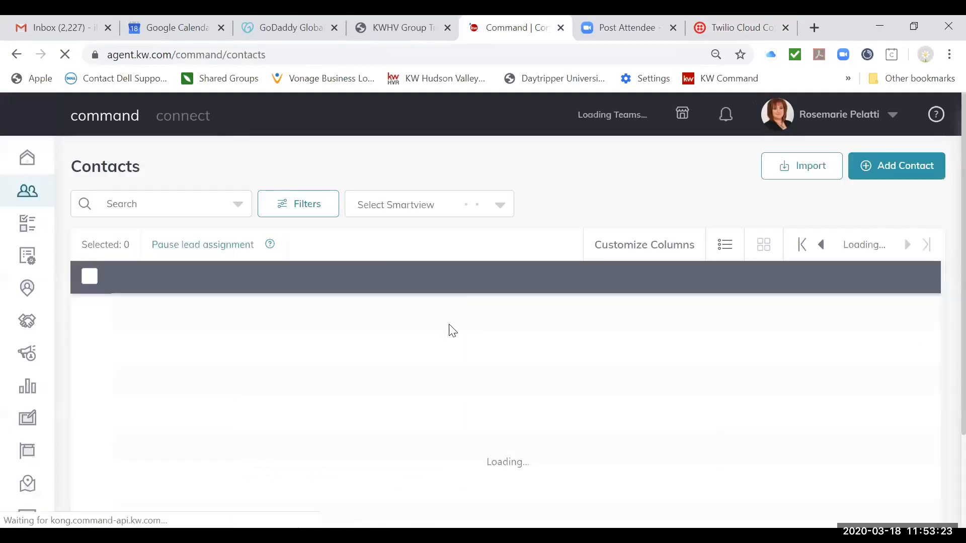
left_click(203, 205)
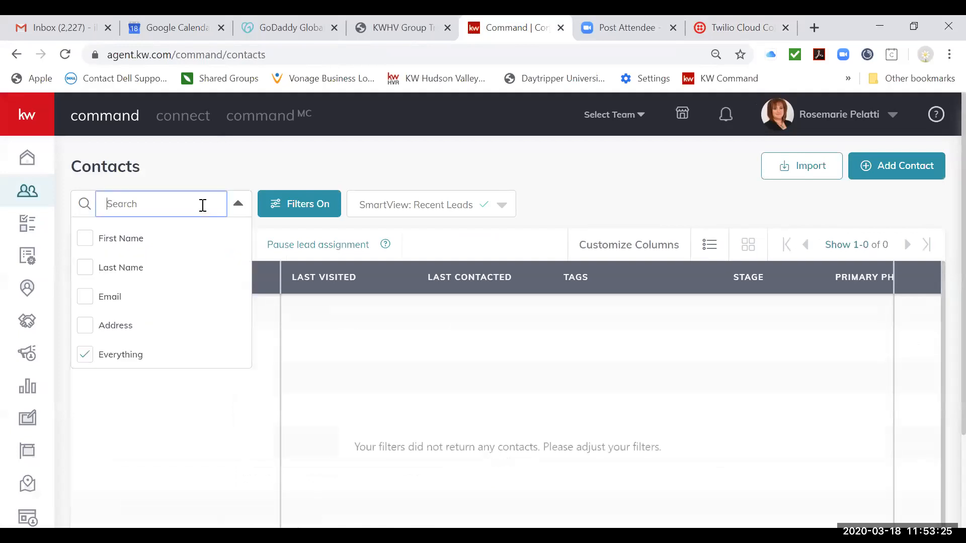
type("ilene")
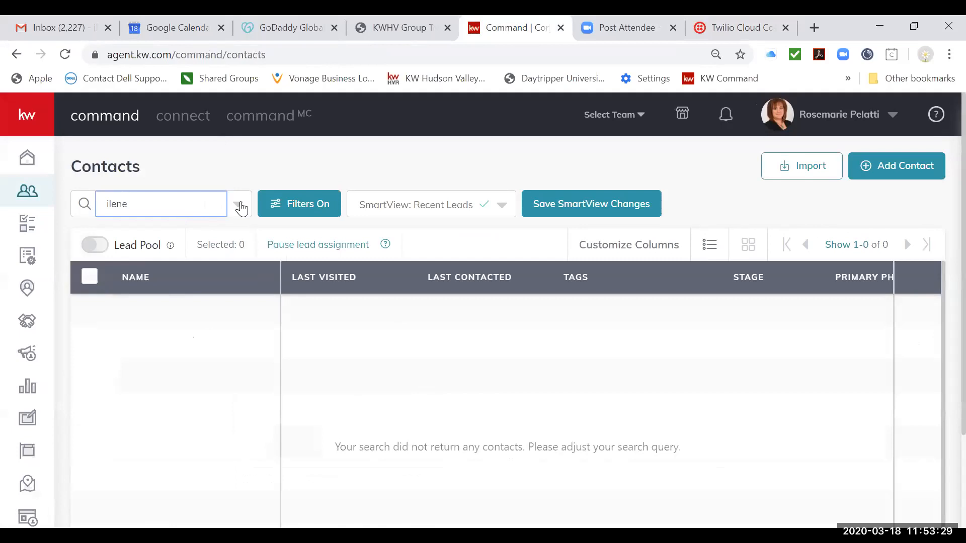
left_click(468, 205)
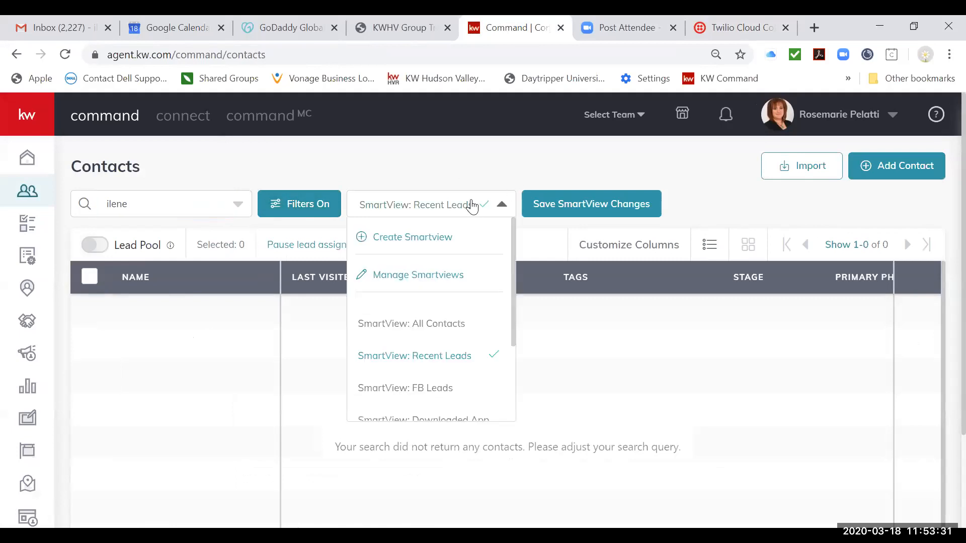
left_click(447, 322)
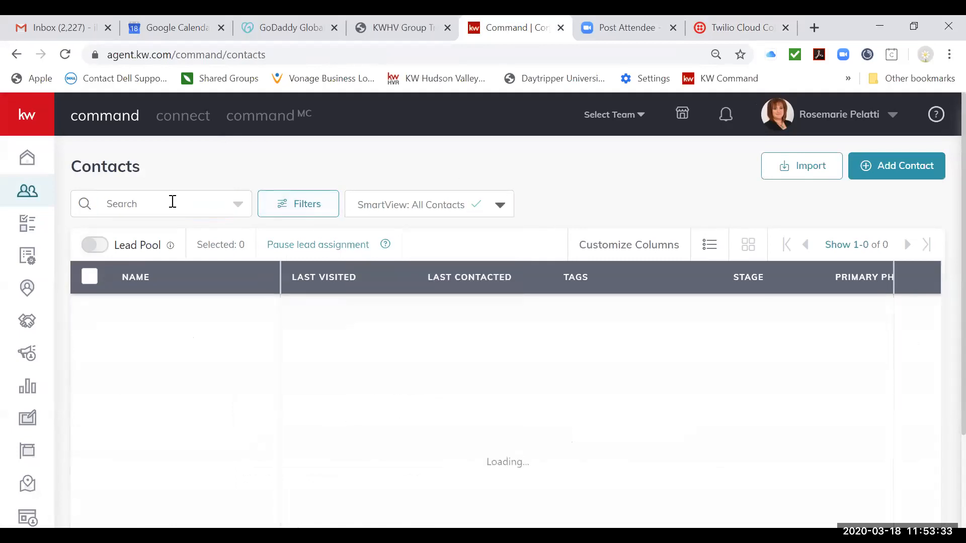
left_click(173, 201)
type("ilene")
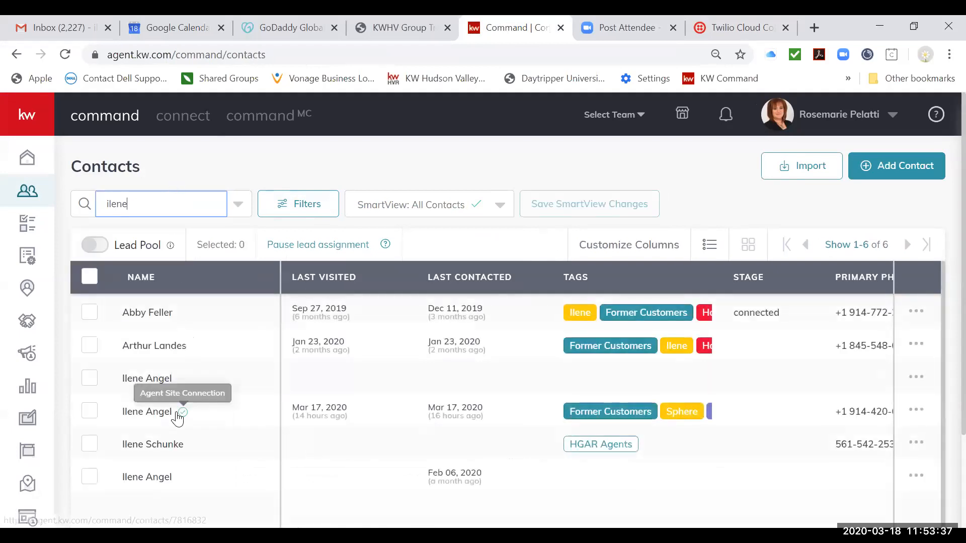
left_click(173, 418)
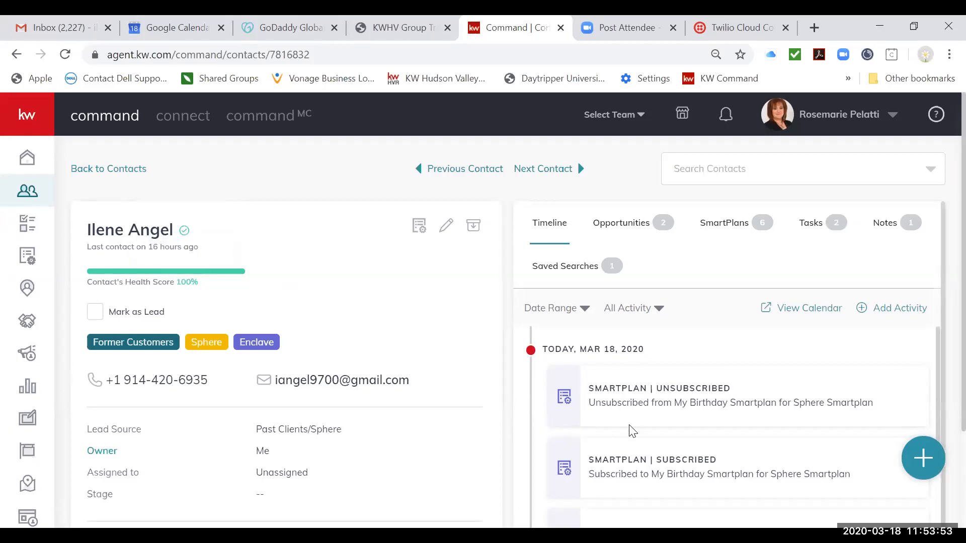
scroll(696, 392, "down", 5)
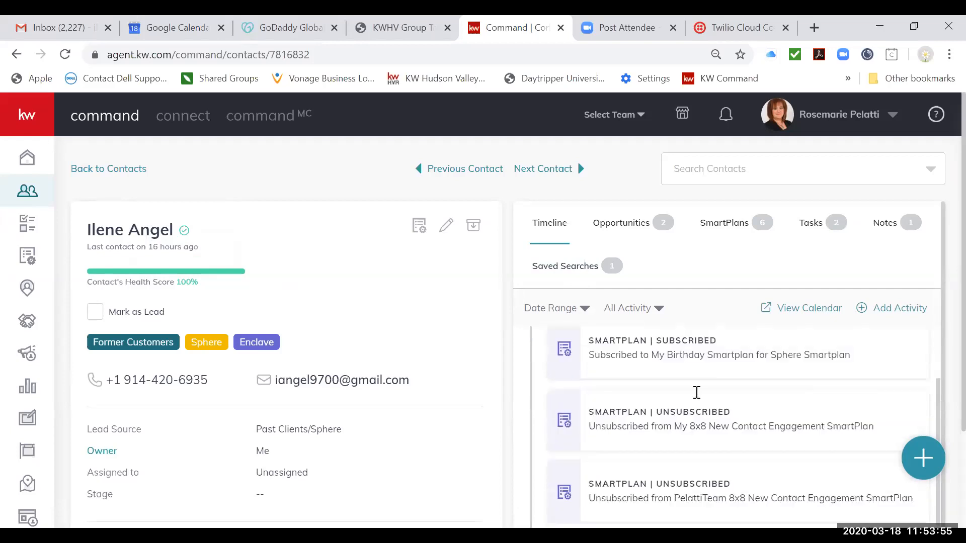
scroll(698, 398, "down", 1)
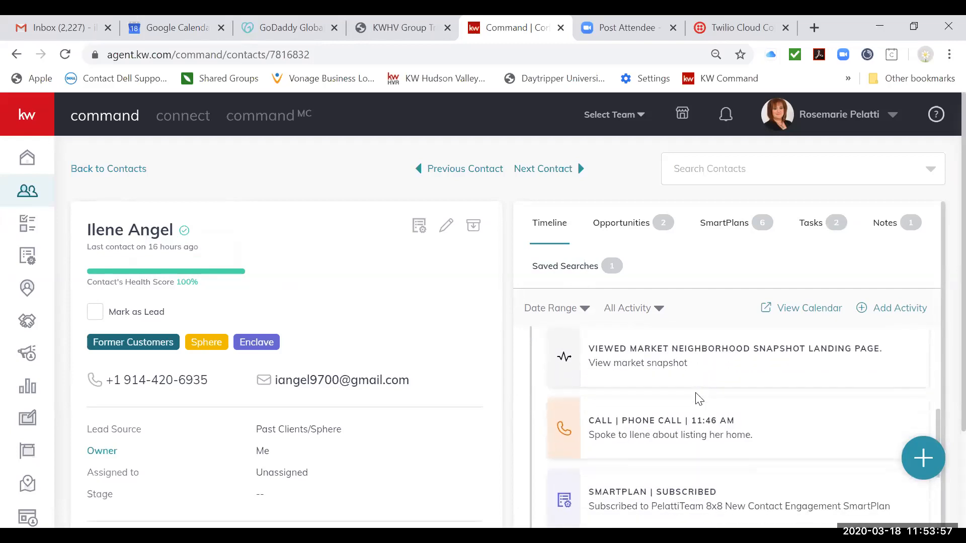
scroll(698, 399, "down", 1)
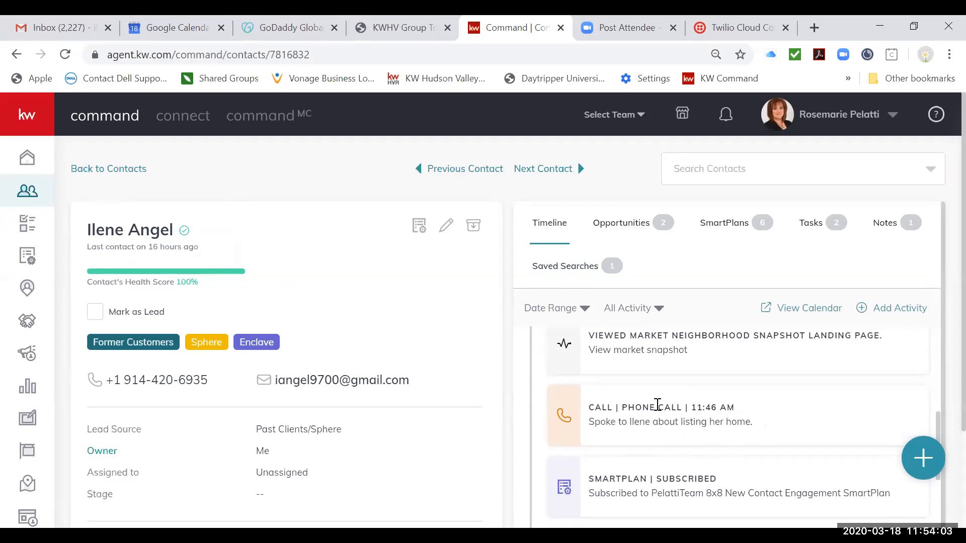
scroll(658, 404, "down", 3)
scroll(657, 404, "down", 1)
scroll(659, 447, "down", 3)
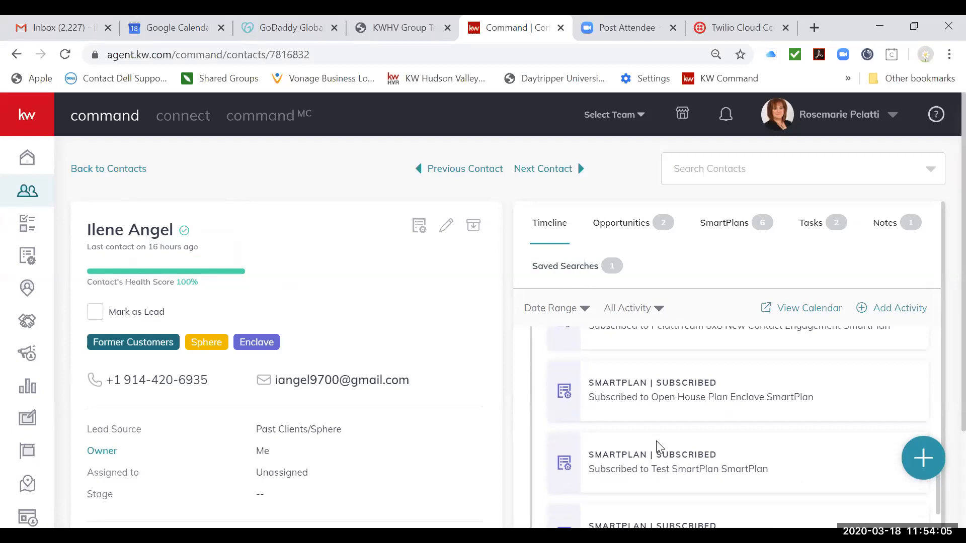
scroll(659, 447, "down", 2)
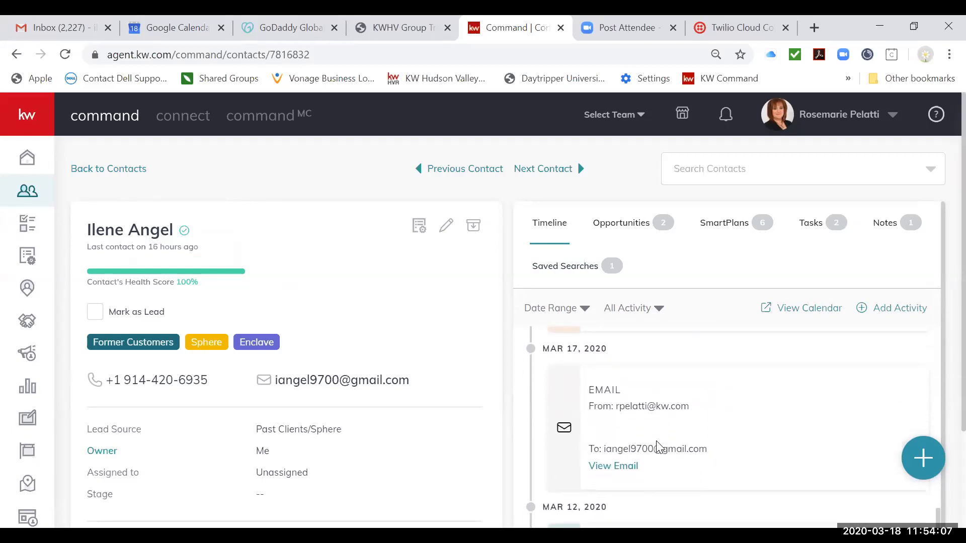
scroll(659, 447, "up", 1)
scroll(659, 448, "down", 1)
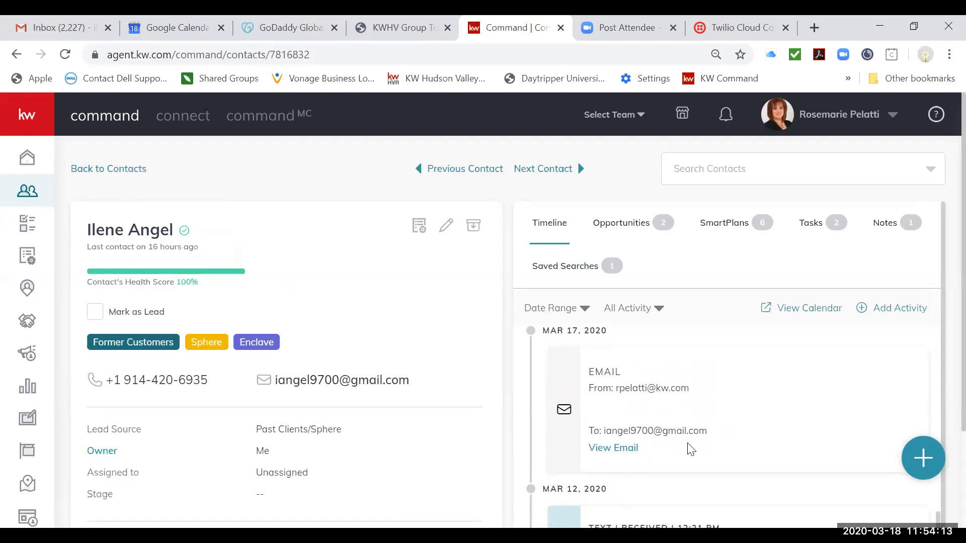
scroll(690, 448, "down", 3)
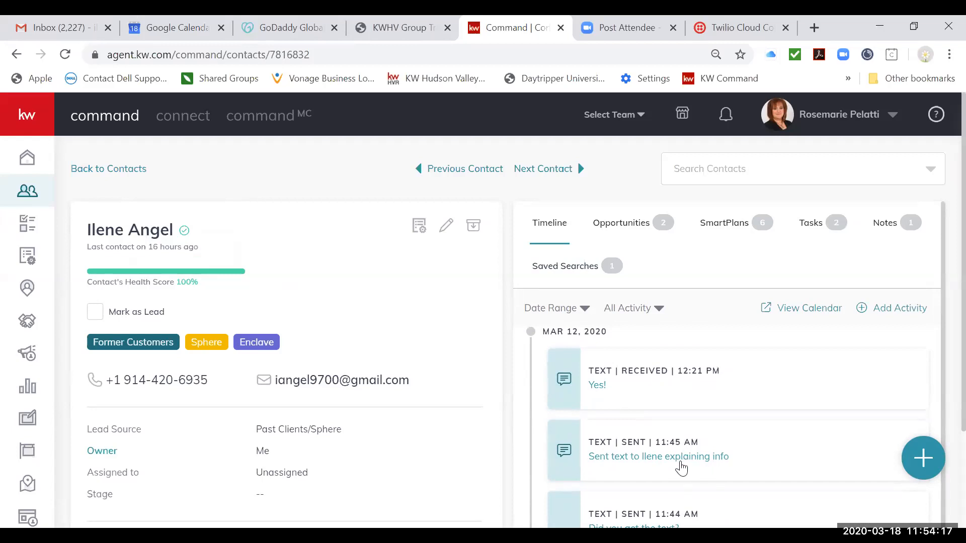
- Open the contact's text conversation and scroll through past check-ins and the 'Yes! I did.' reply
left_click(684, 467)
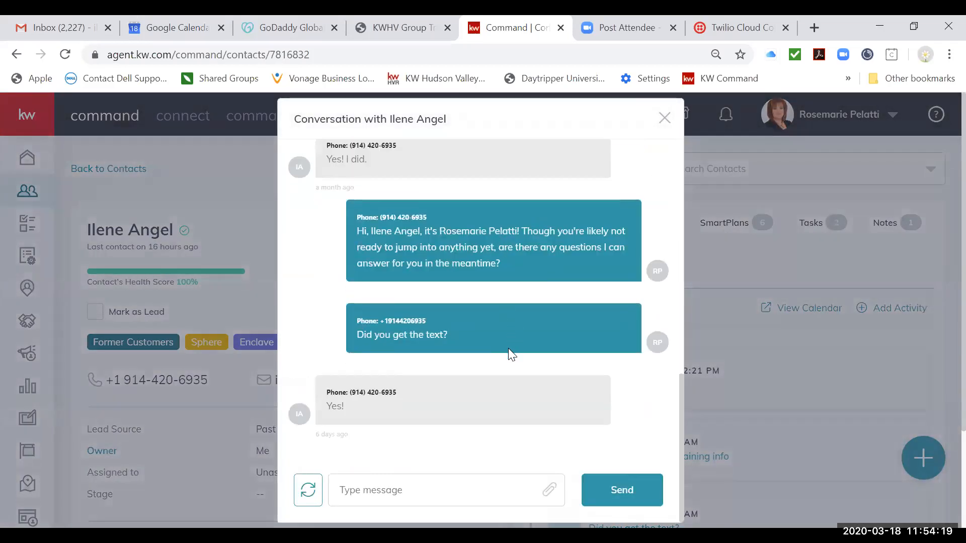
scroll(518, 245, "up", 5)
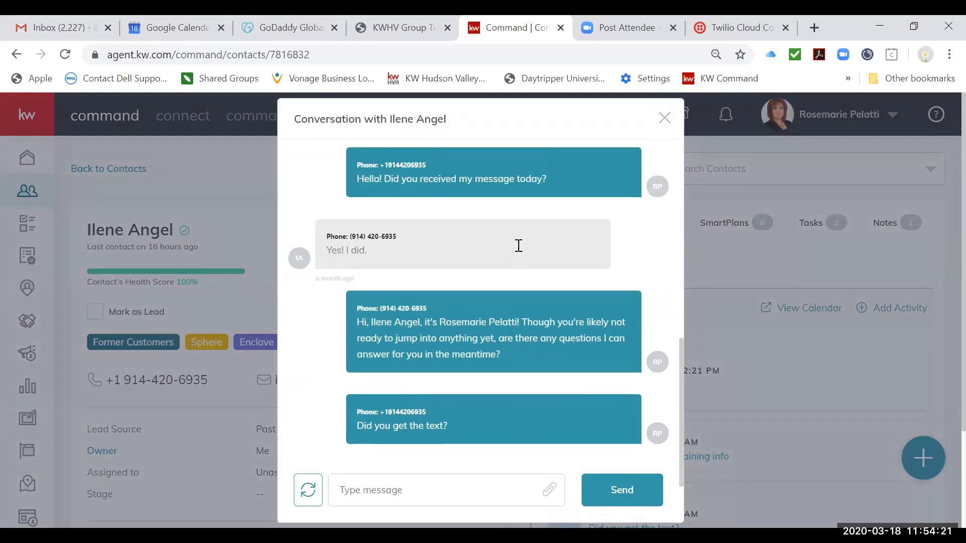
scroll(517, 245, "up", 3)
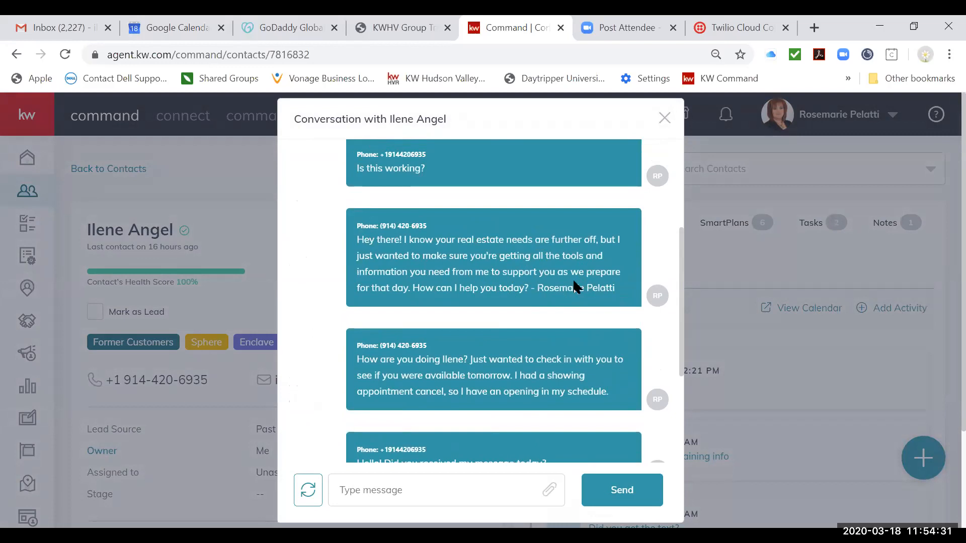
scroll(533, 303, "down", 3)
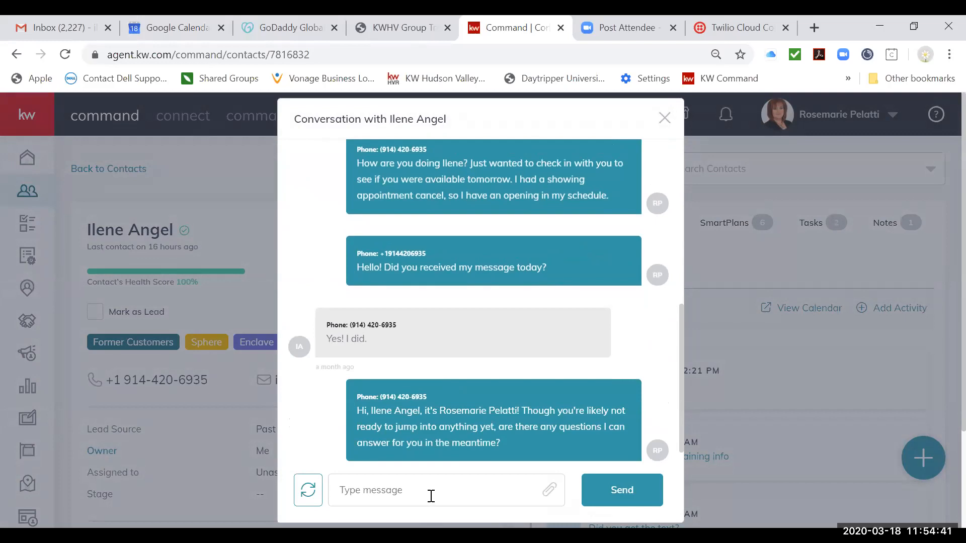
- Send the contact the suggested text 'Did you get the email?'
left_click(430, 496)
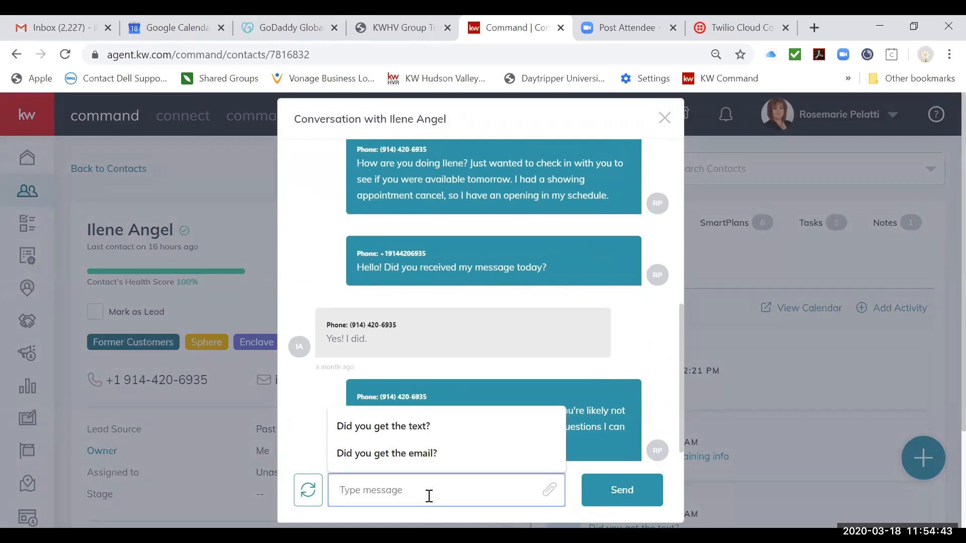
left_click(428, 452)
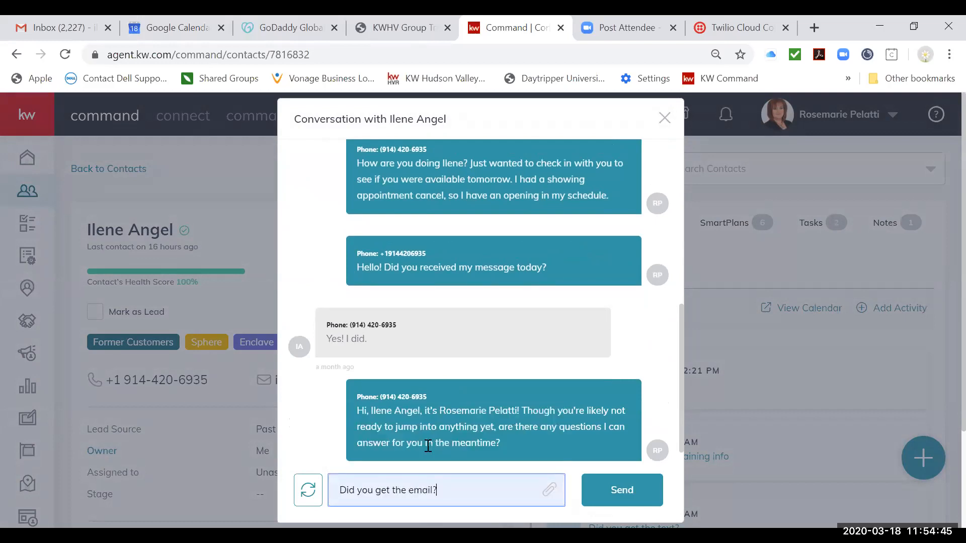
left_click(611, 488)
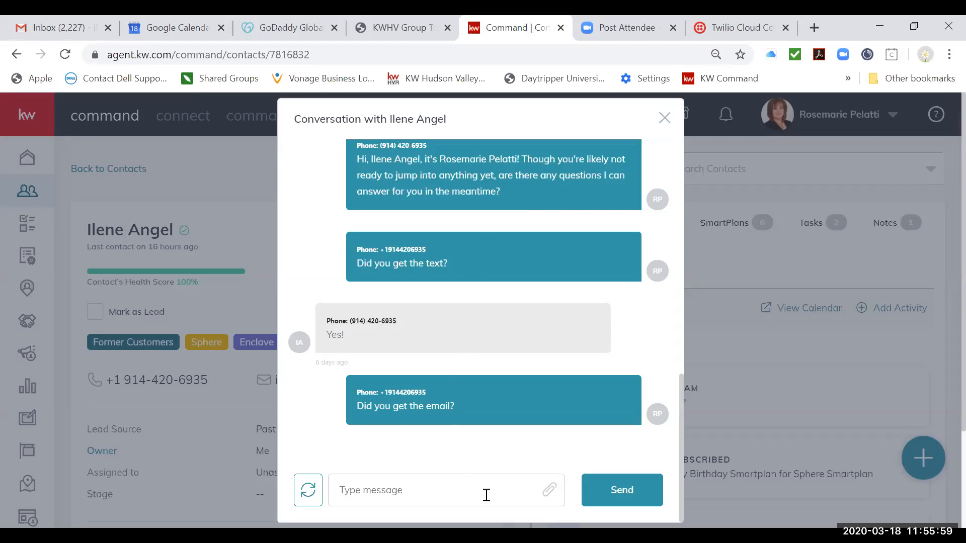
scroll(542, 247, "up", 5)
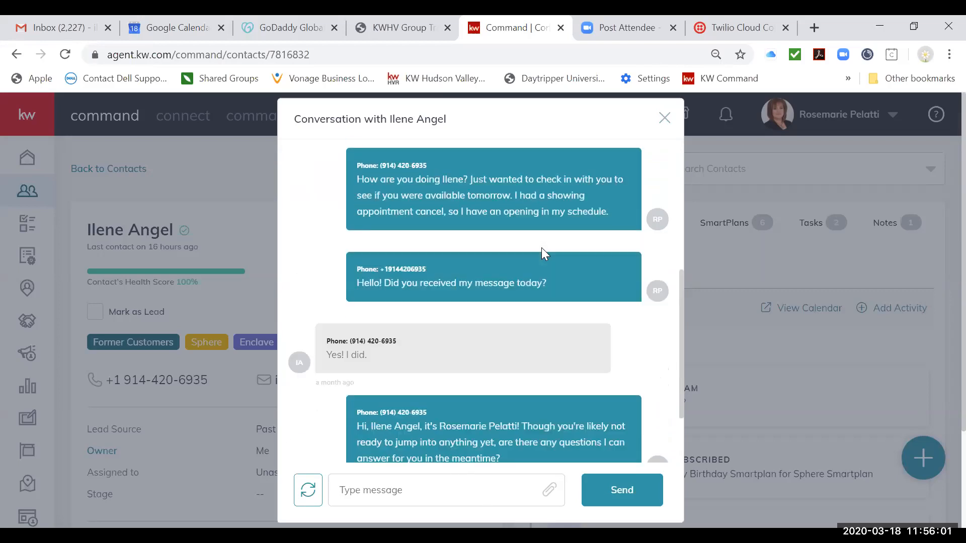
scroll(541, 248, "down", 4)
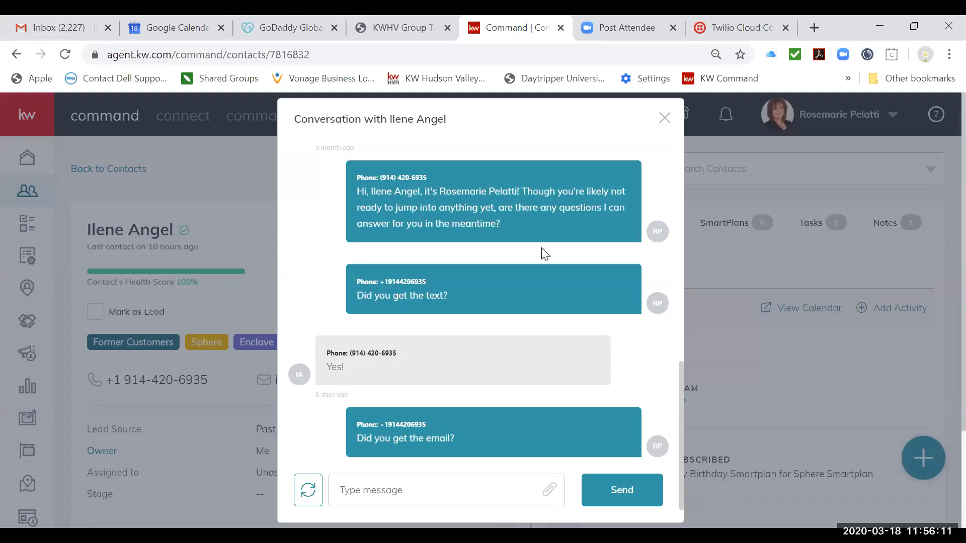
scroll(654, 396, "down", 1)
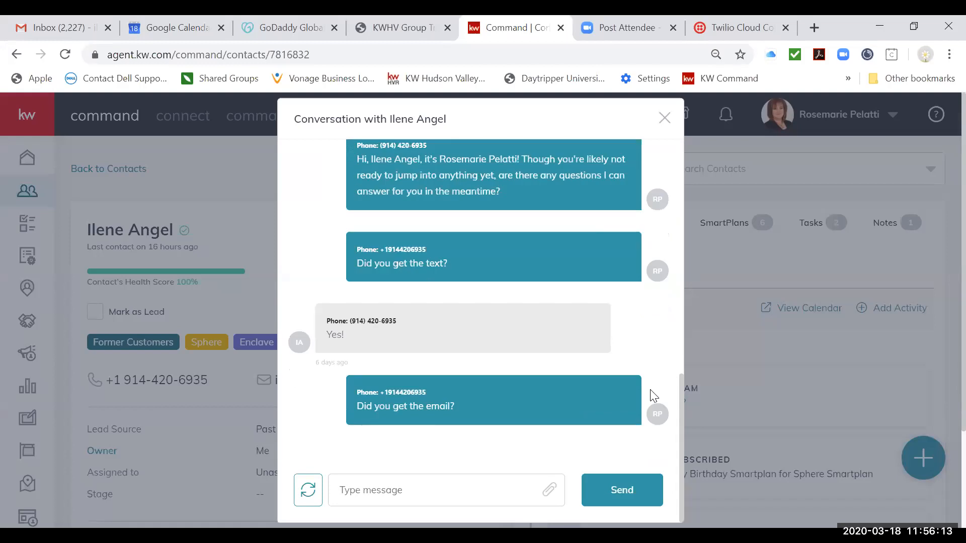
scroll(654, 396, "up", 3)
scroll(653, 396, "down", 3)
left_click(665, 118)
scroll(504, 452, "down", 1)
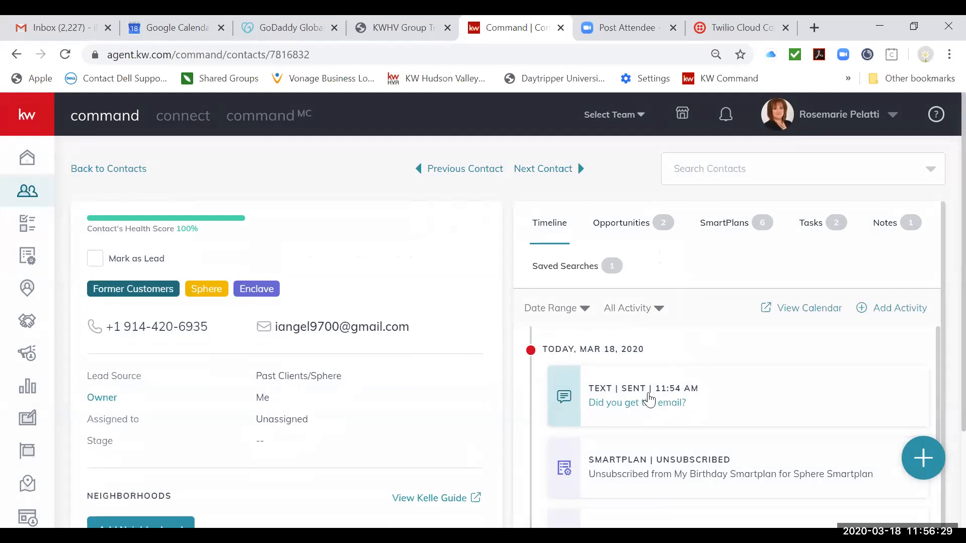
left_click(651, 404)
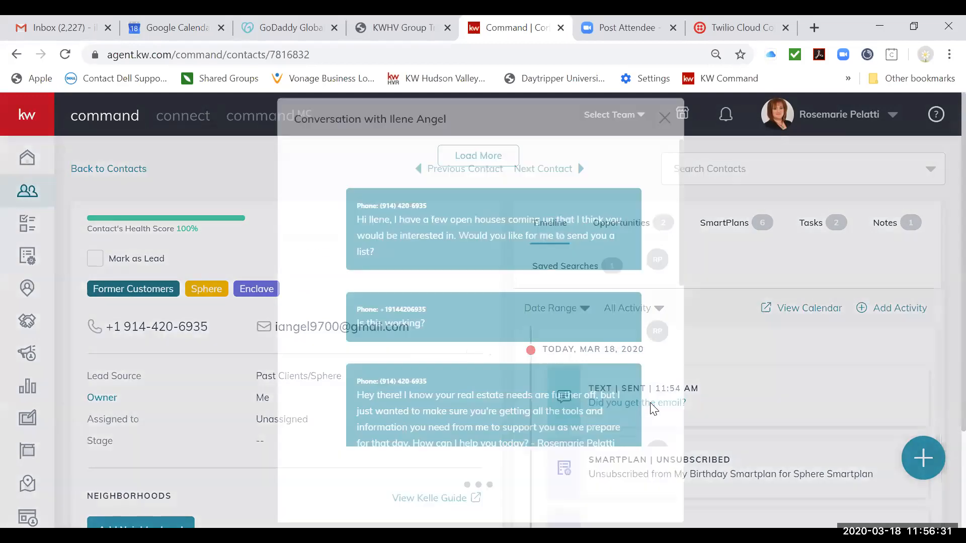
scroll(526, 224, "up", 5)
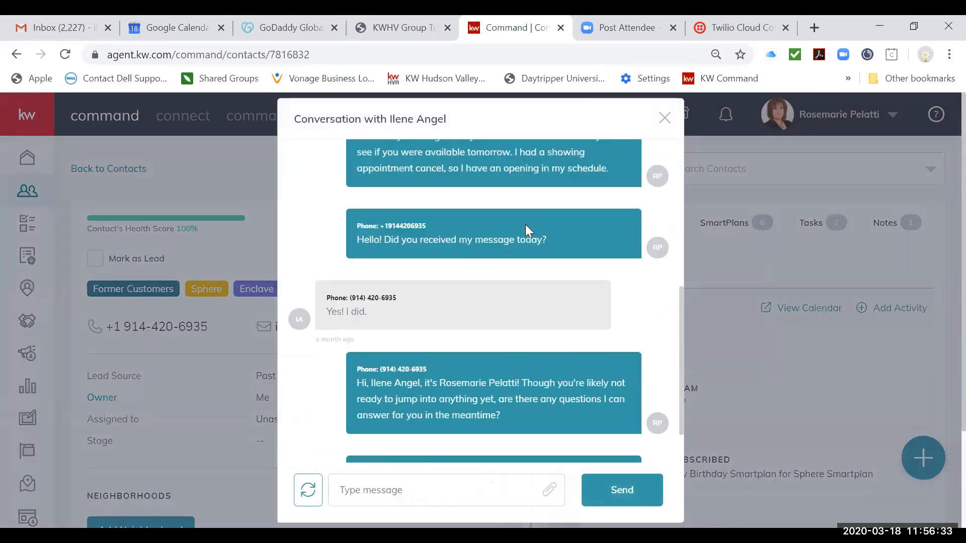
scroll(345, 212, "down", 2)
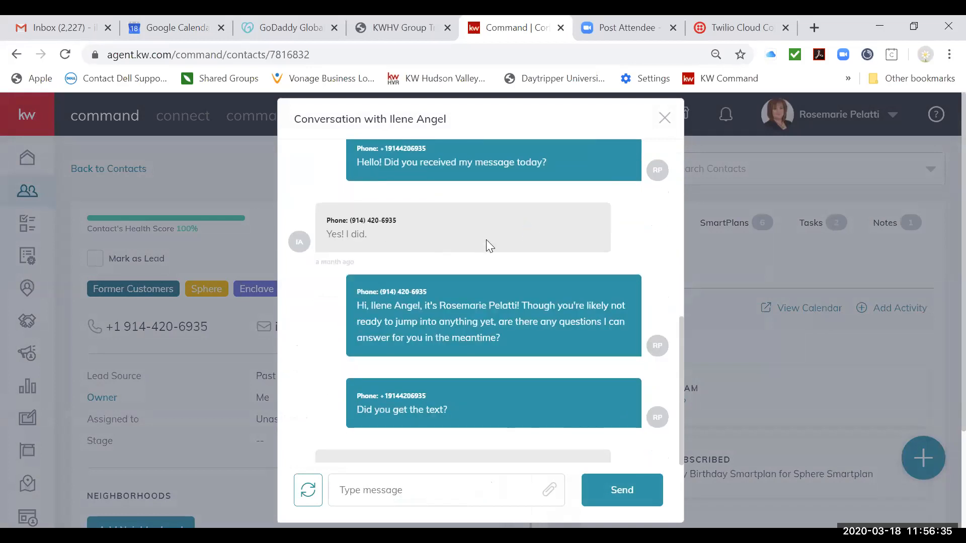
scroll(486, 239, "down", 3)
scroll(504, 369, "up", 8)
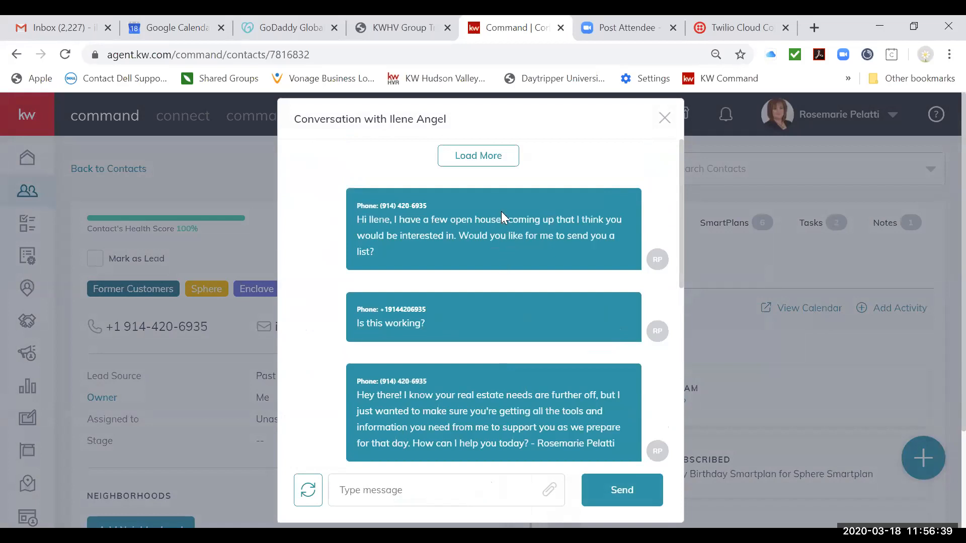
left_click(496, 162)
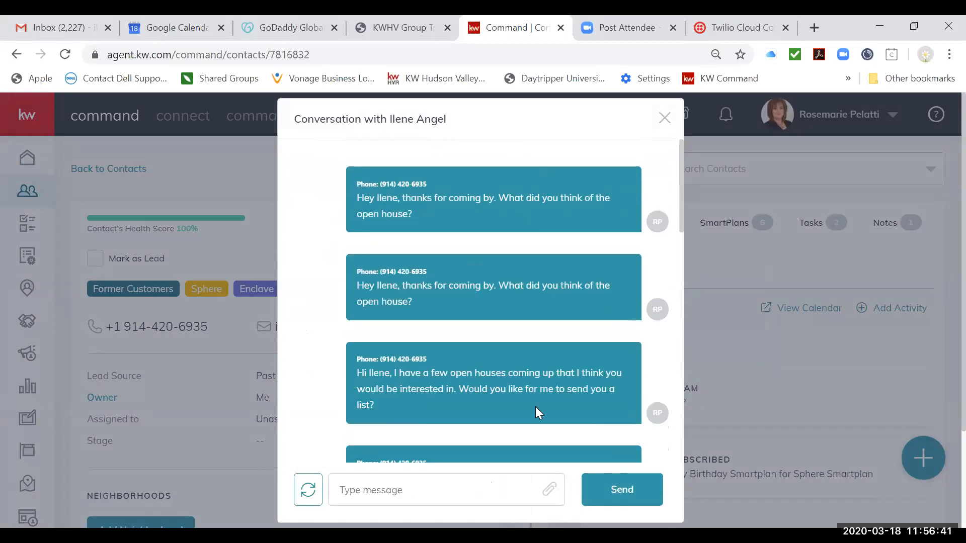
scroll(535, 406, "down", 4)
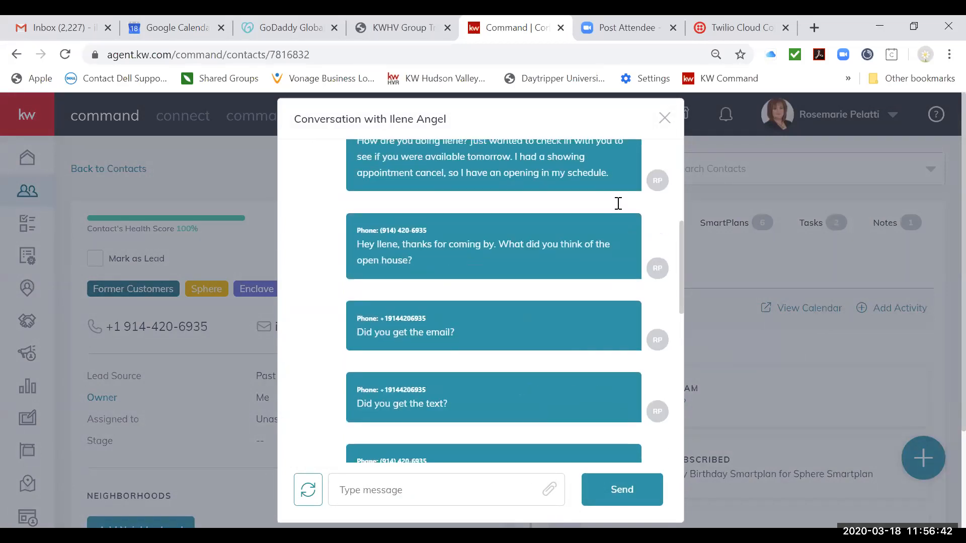
left_click(665, 118)
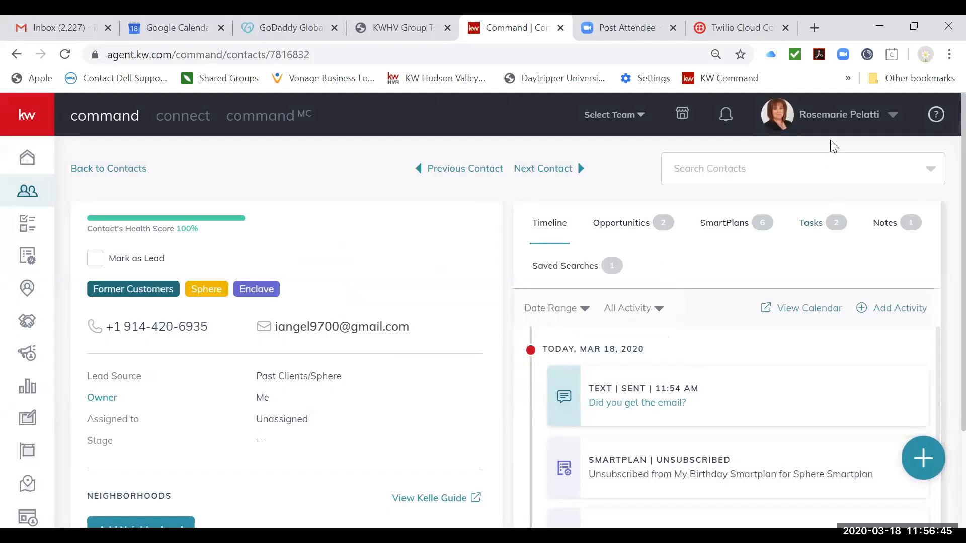
- Go to Settings and review Connected Apps, checking Twilio, Mailchimp and Command Email are connected
left_click(831, 126)
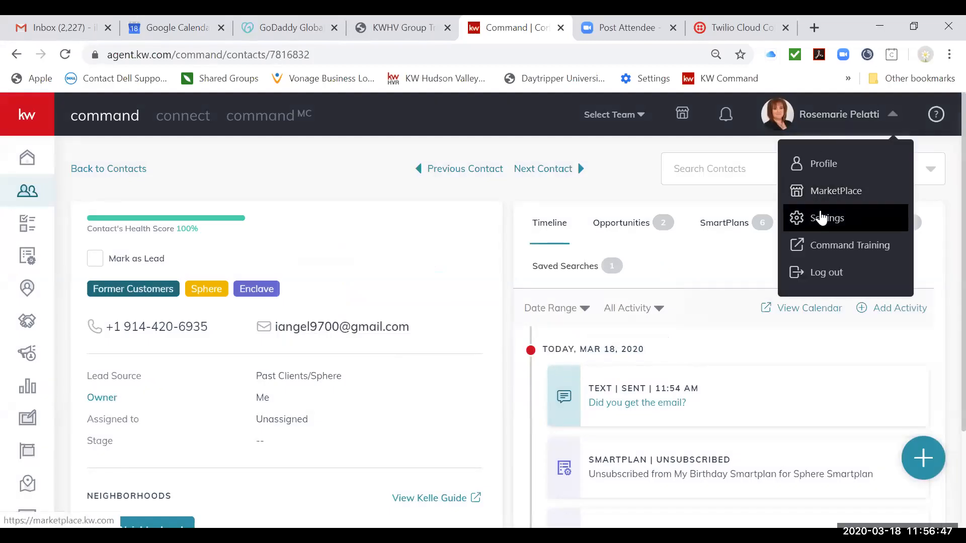
left_click(822, 216)
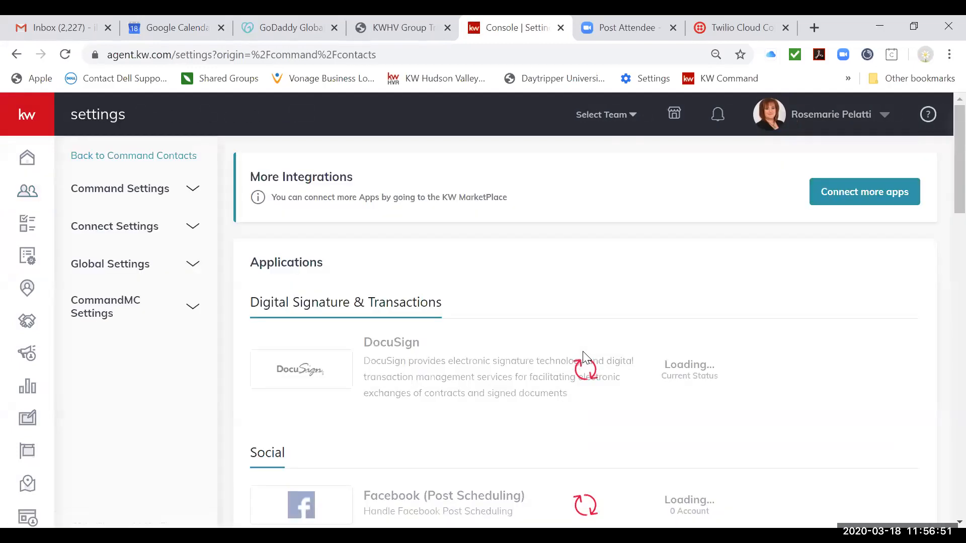
scroll(528, 430, "down", 5)
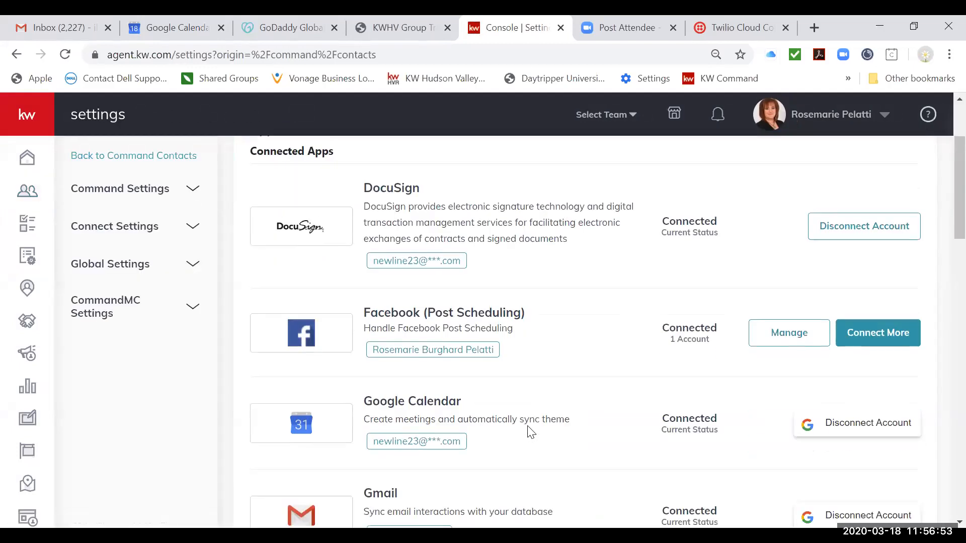
scroll(528, 429, "up", 3)
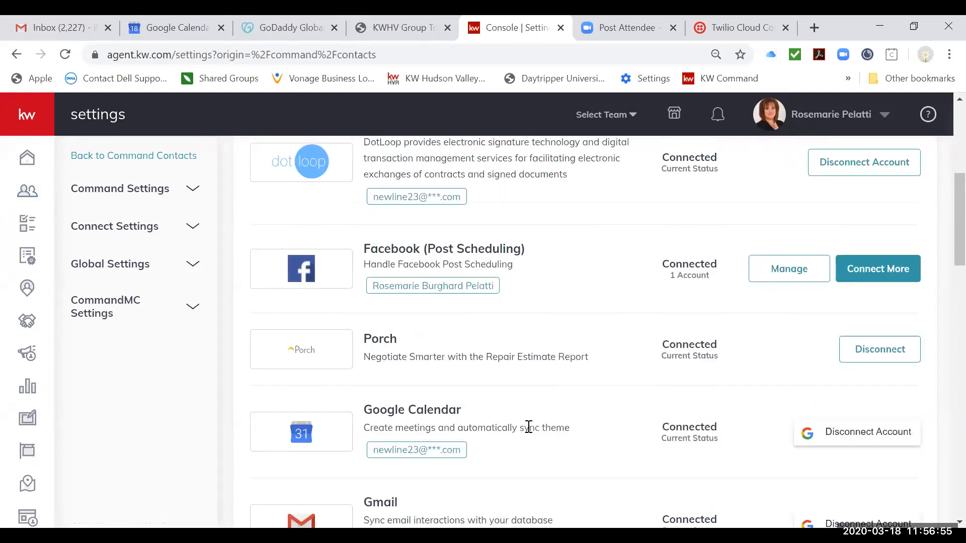
scroll(560, 211, "up", 2)
scroll(559, 210, "up", 3)
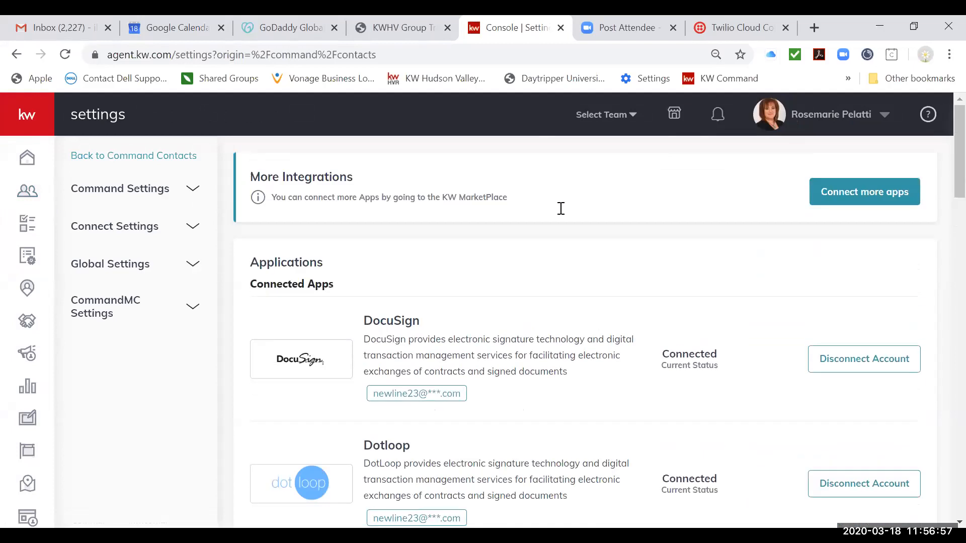
scroll(560, 209, "down", 5)
scroll(560, 211, "down", 3)
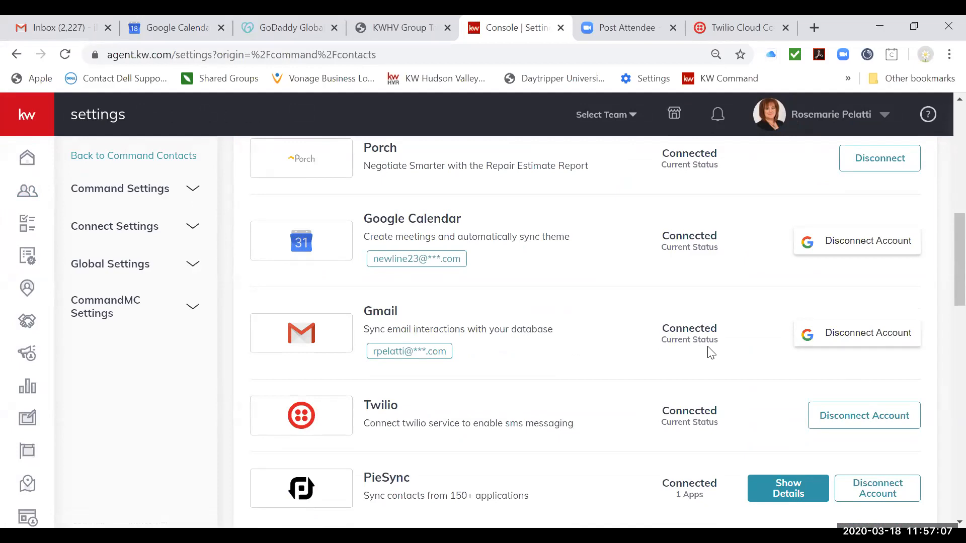
scroll(709, 350, "down", 1)
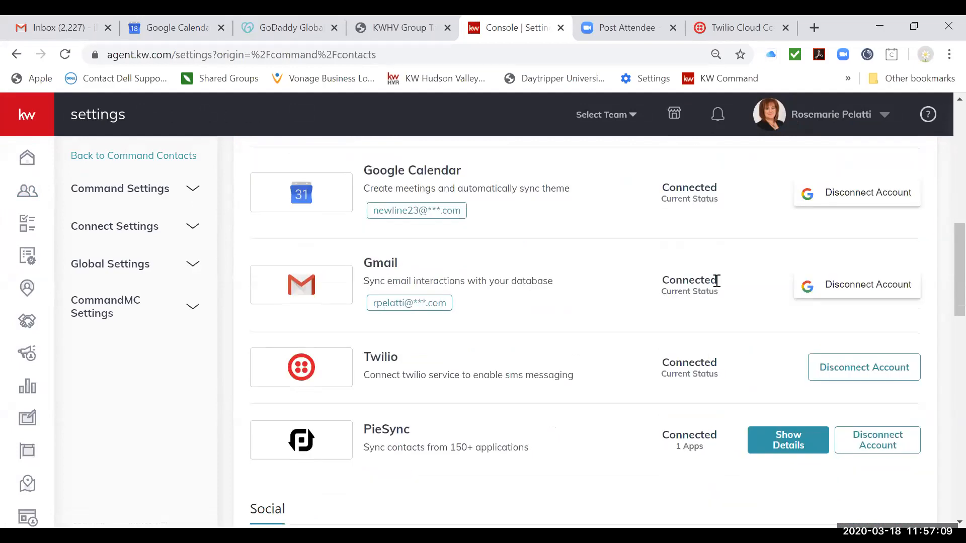
scroll(754, 304, "down", 7)
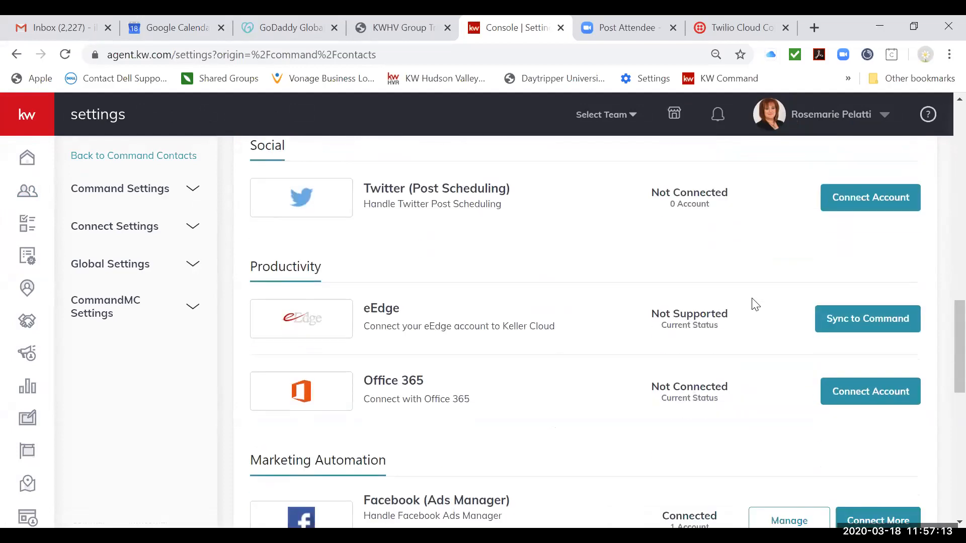
scroll(754, 305, "down", 4)
scroll(755, 304, "down", 3)
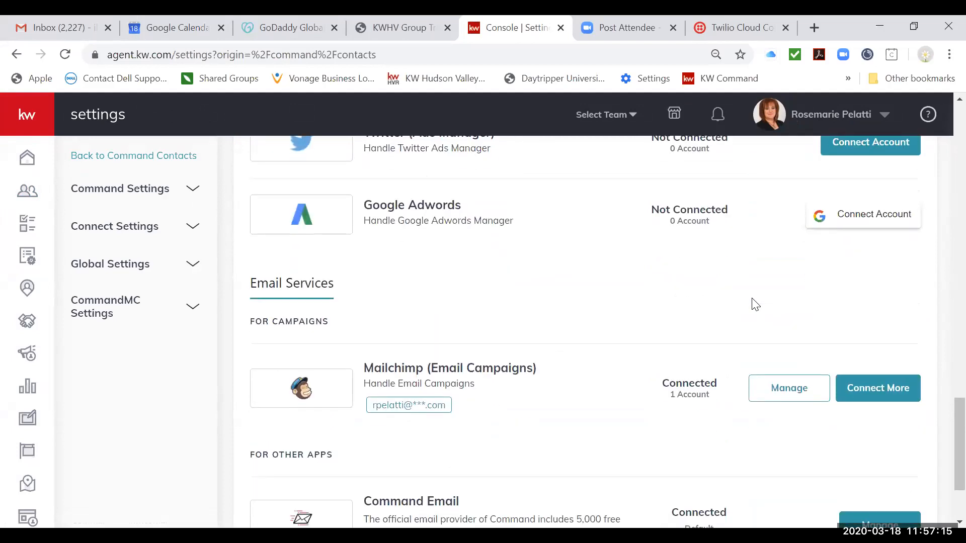
scroll(600, 388, "down", 2)
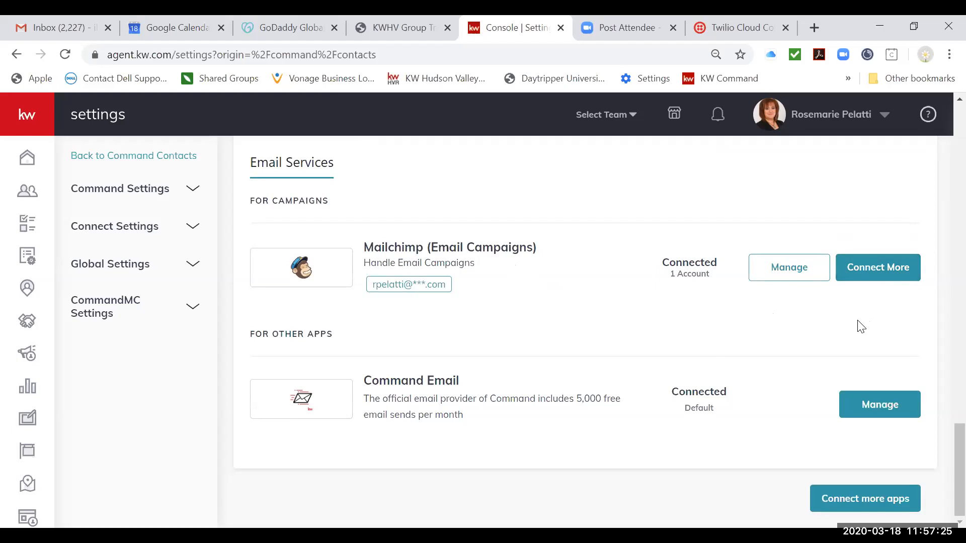
scroll(626, 394, "up", 1)
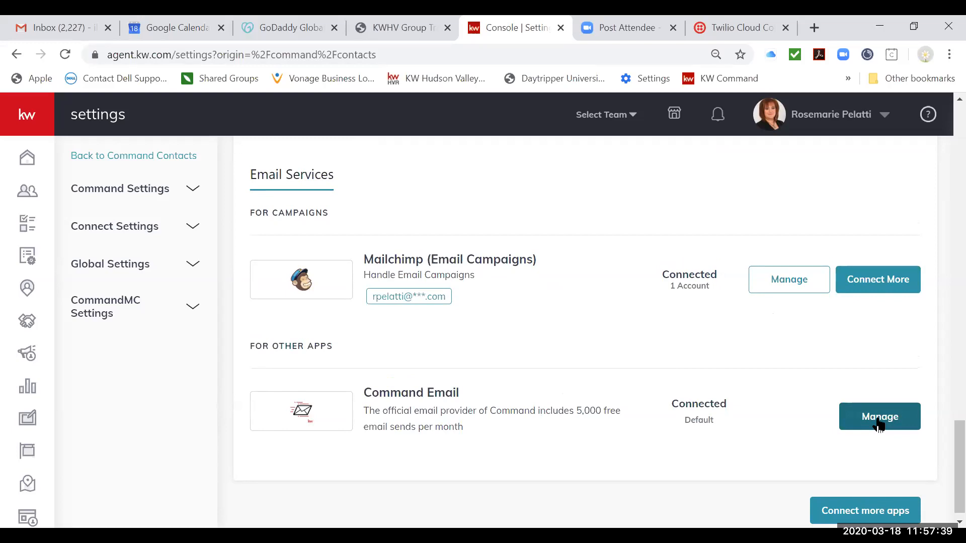
scroll(878, 426, "up", 10)
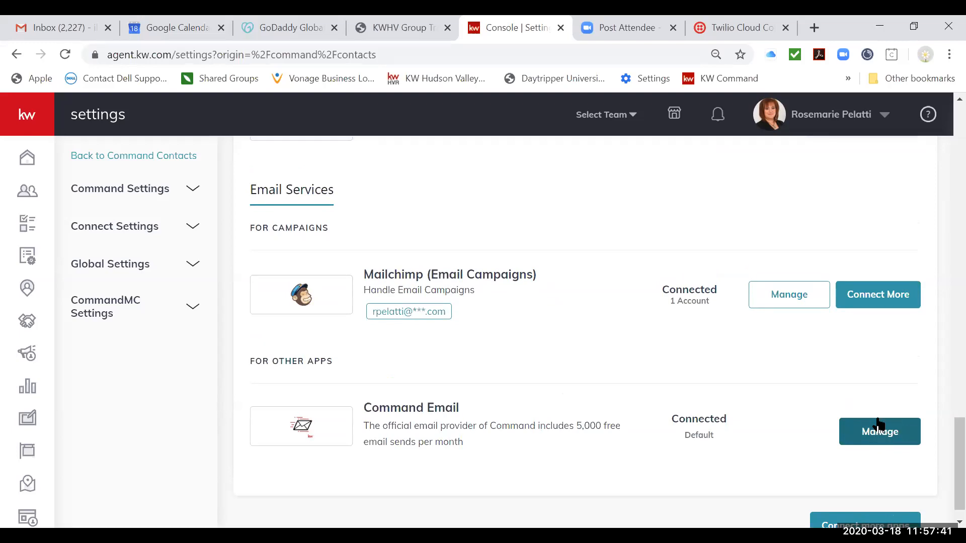
scroll(877, 424, "up", 2)
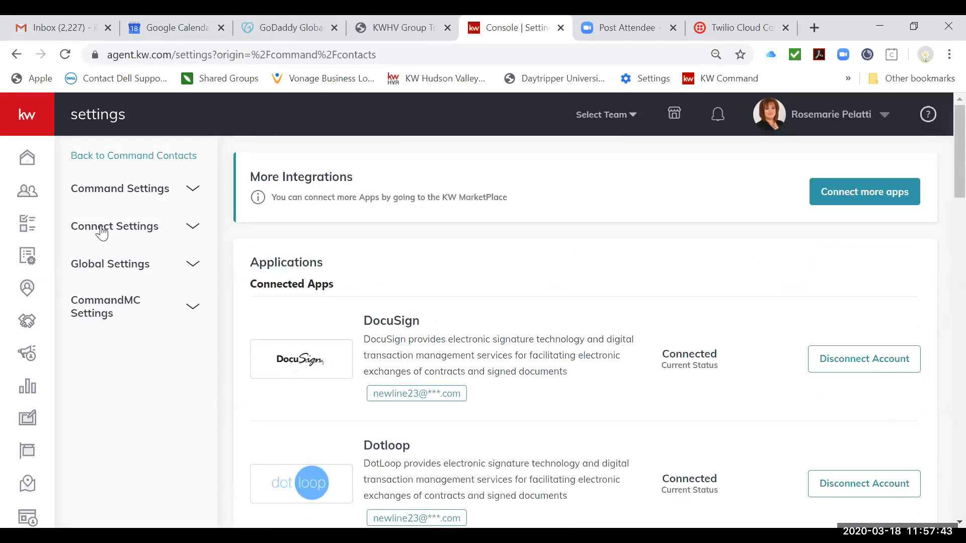
- Return to the Home dashboard with its Tasks list and product updates
left_click(26, 157)
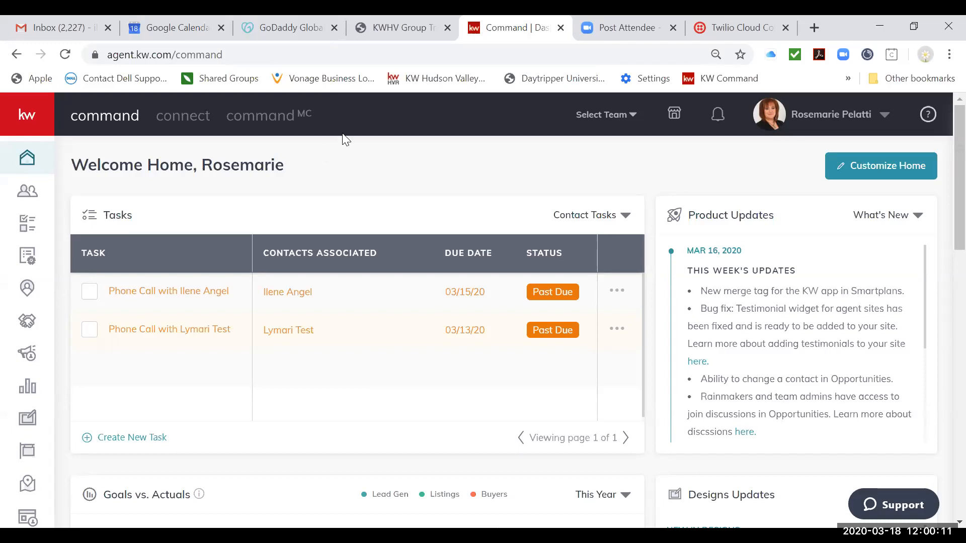
- Switch the Contacts list to the All Contacts SmartView (3551 contacts), briefly viewing one contact
left_click(27, 190)
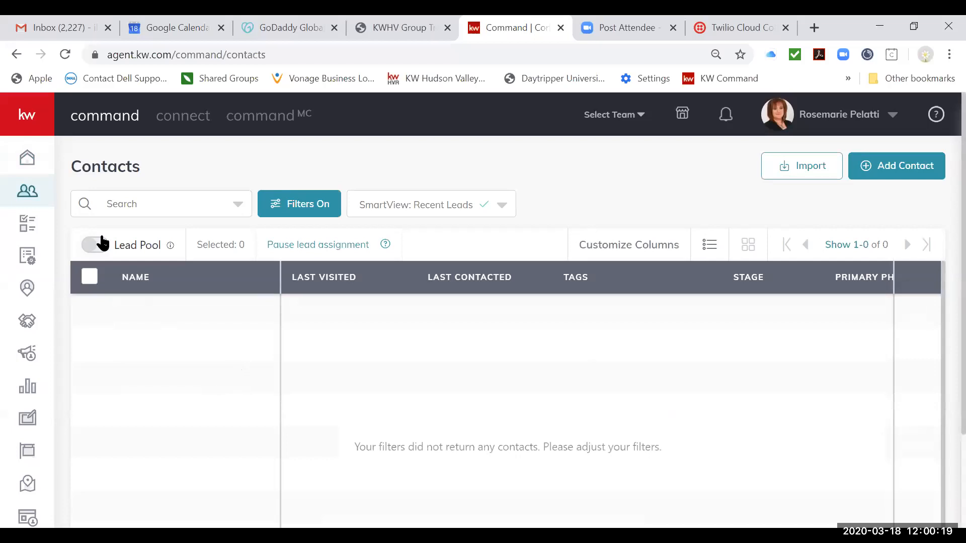
left_click(371, 207)
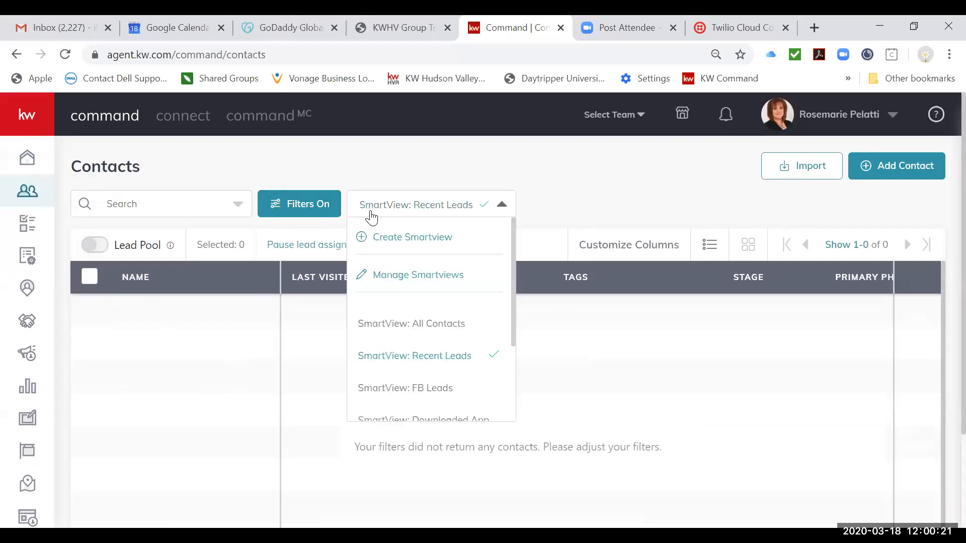
left_click(394, 330)
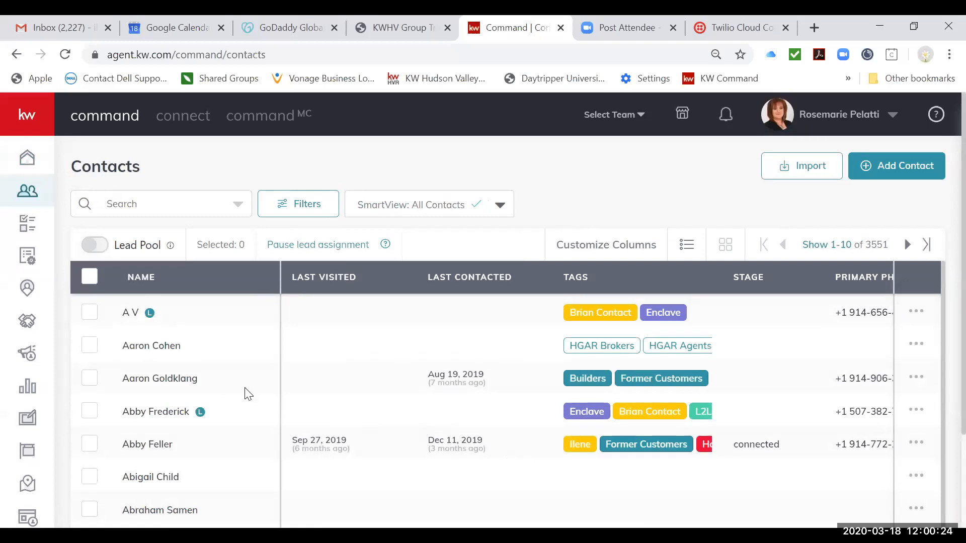
left_click(179, 357)
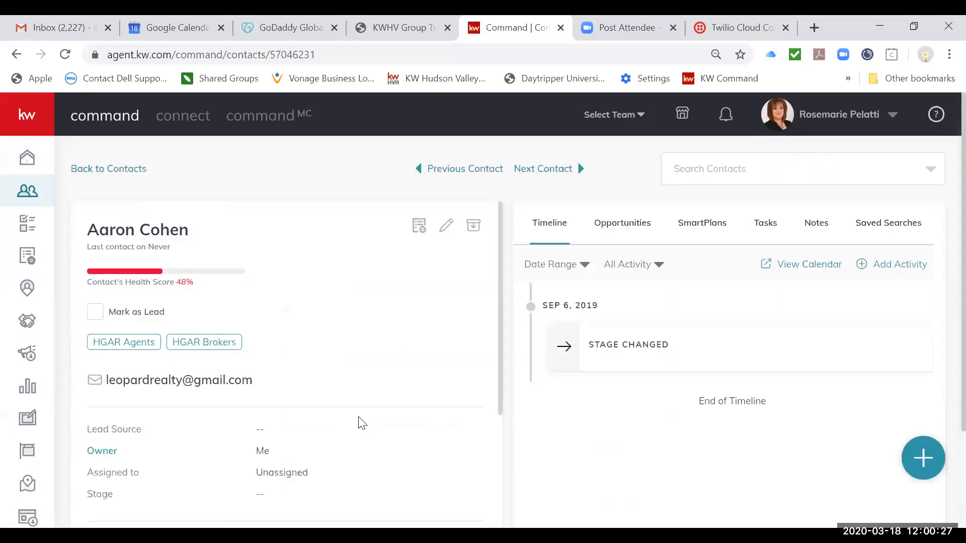
scroll(361, 423, "down", 3)
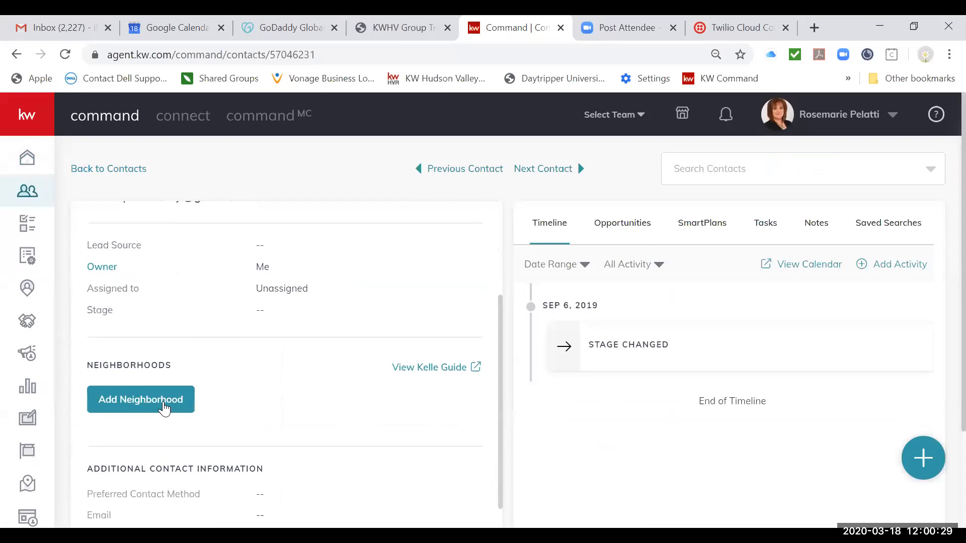
left_click(134, 172)
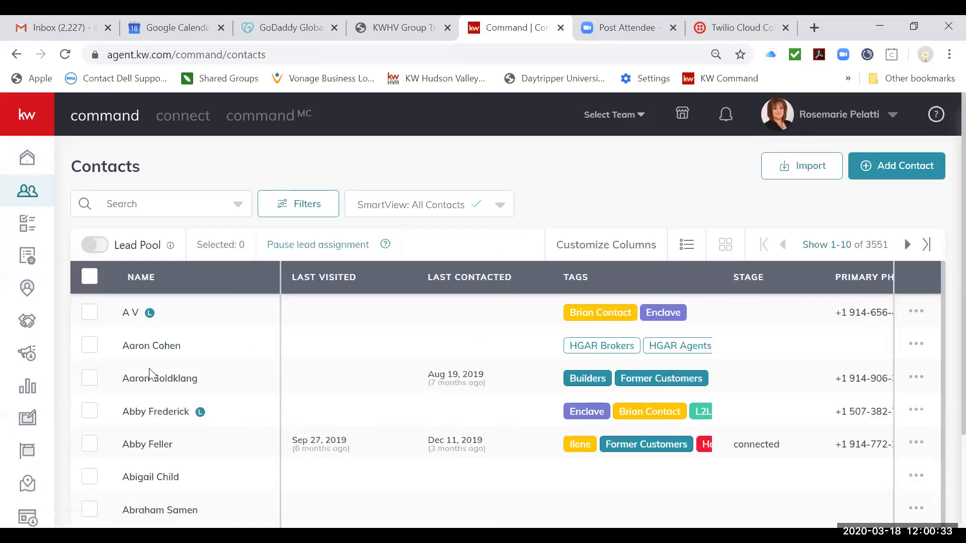
- Open a contact and review their existing neighborhood subscriptions
left_click(167, 449)
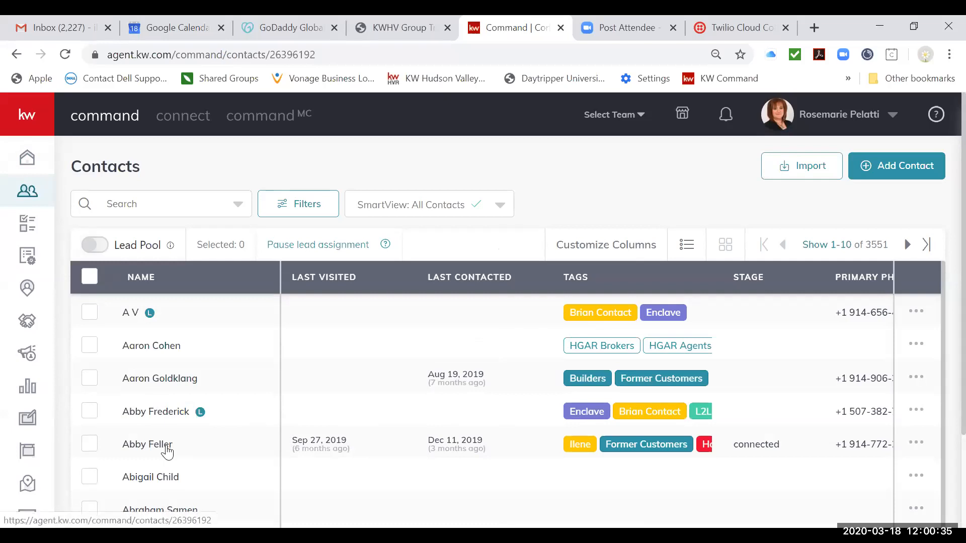
scroll(352, 462, "down", 6)
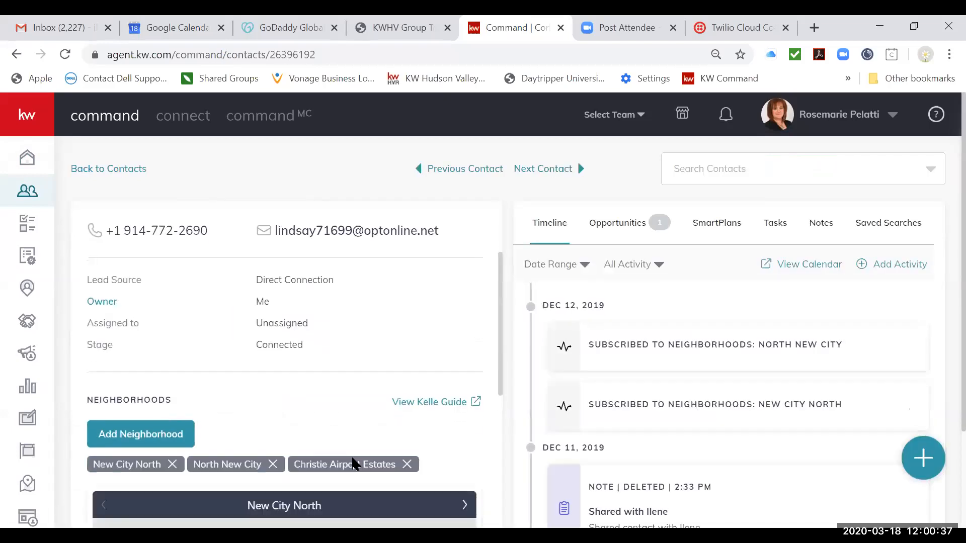
scroll(356, 464, "down", 1)
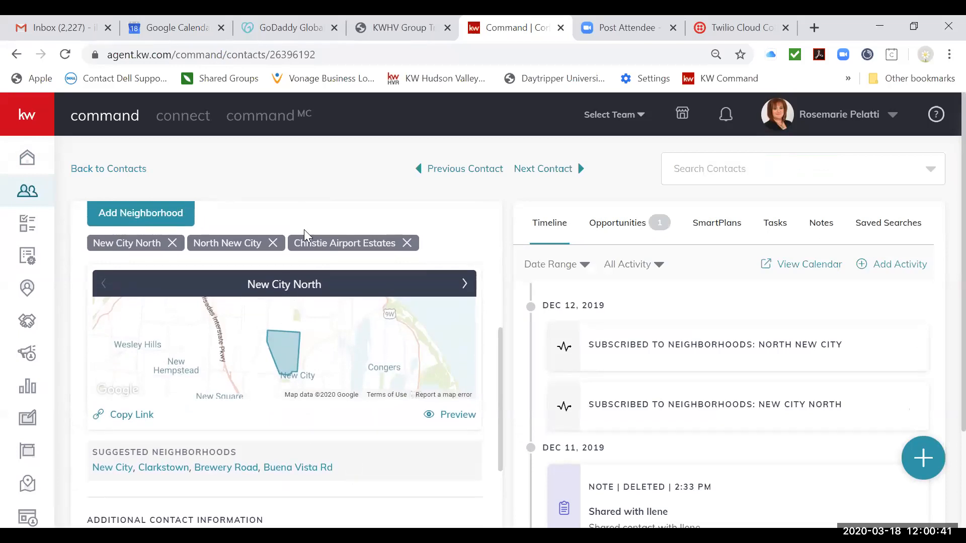
scroll(324, 360, "down", 4)
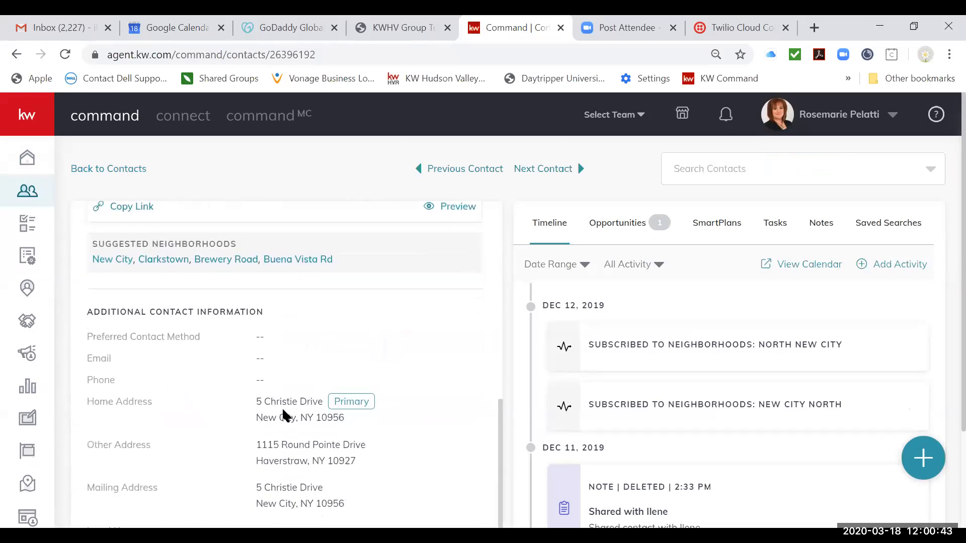
scroll(318, 368, "up", 5)
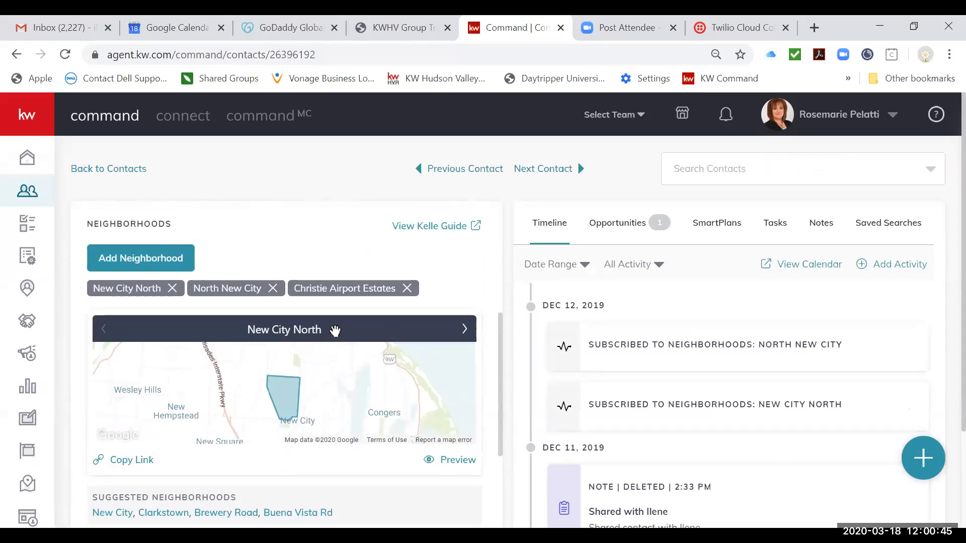
scroll(319, 428, "down", 1)
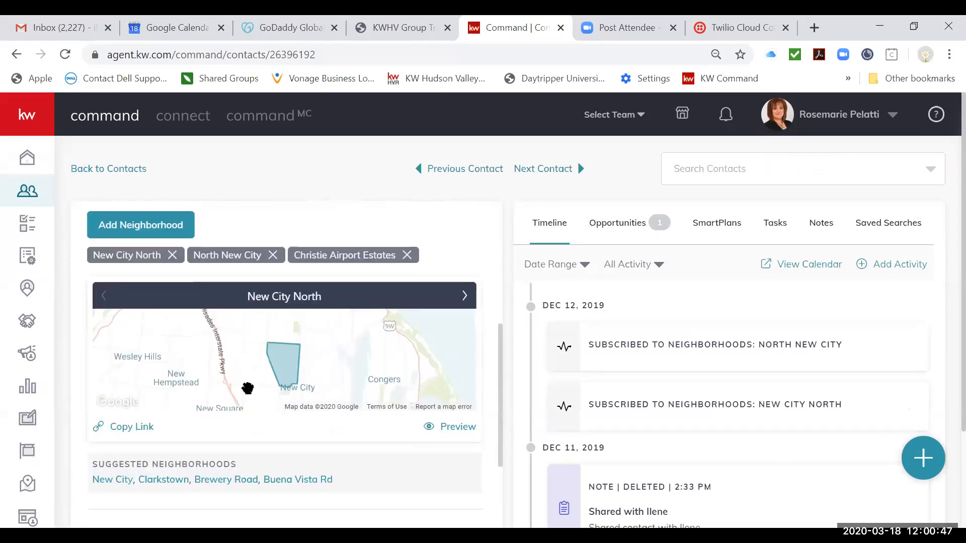
- Search 'clarkstown' and add Clarkstown to the contact's neighborhoods
left_click(168, 230)
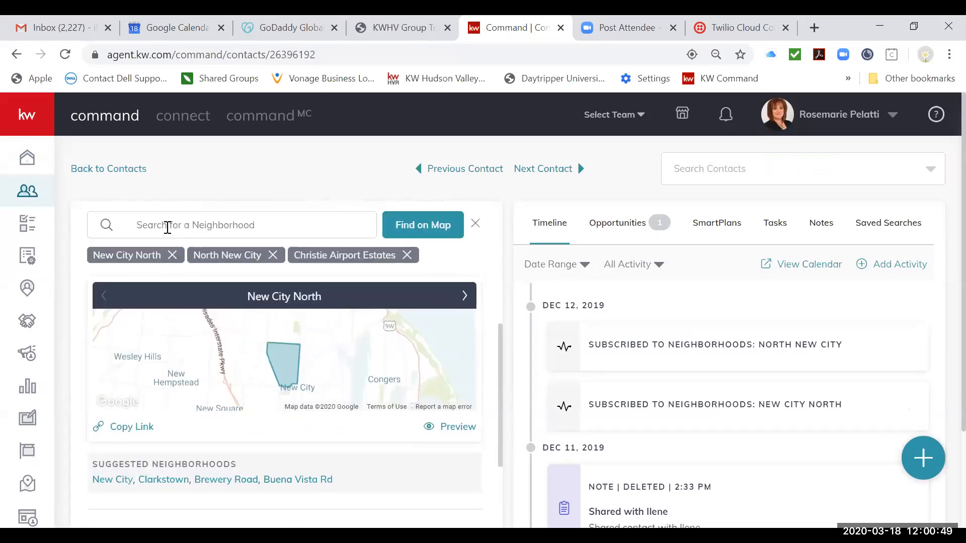
type("new c")
key("BackSpace")
key("BackSpace")
key("BackSpace")
key("BackSpace")
key("BackSpace")
type("cla")
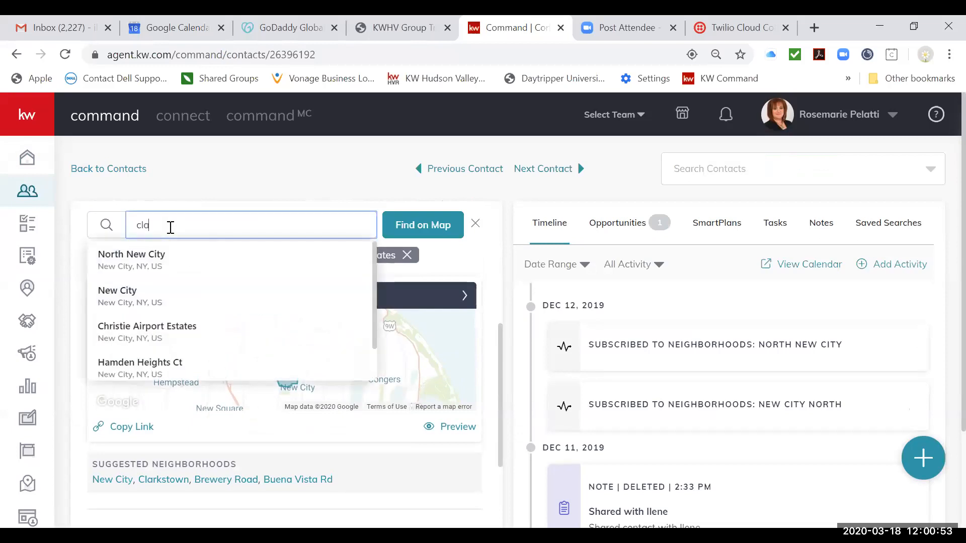
type("rkstown")
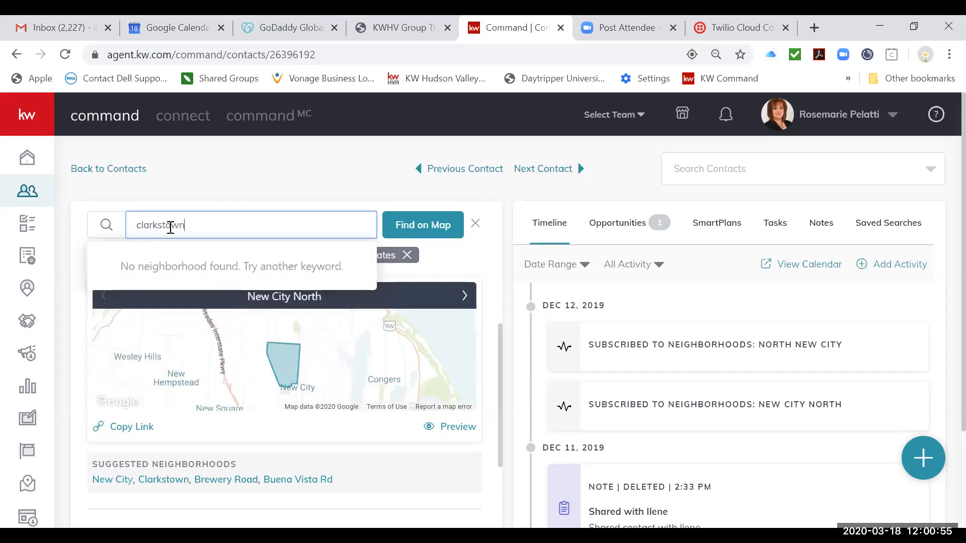
left_click(170, 266)
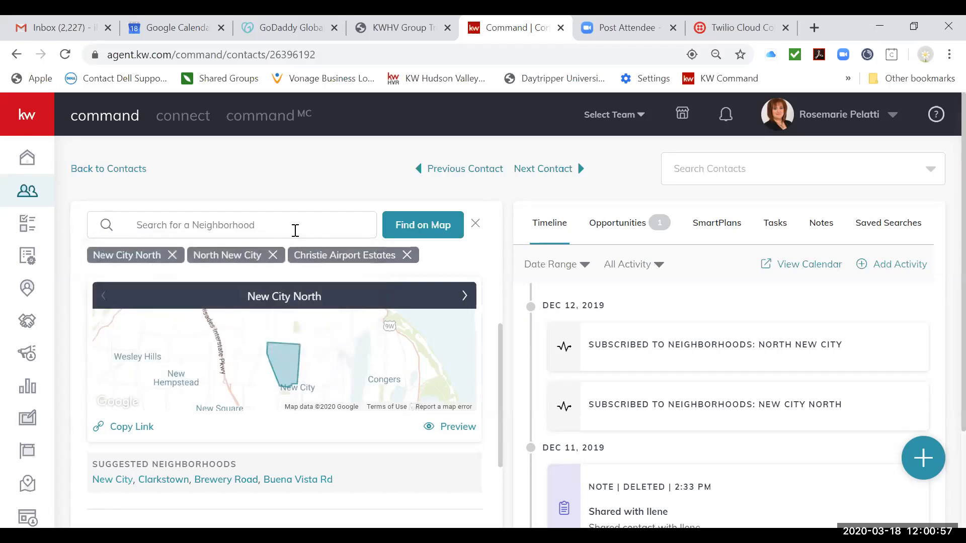
scroll(425, 288, "down", 10)
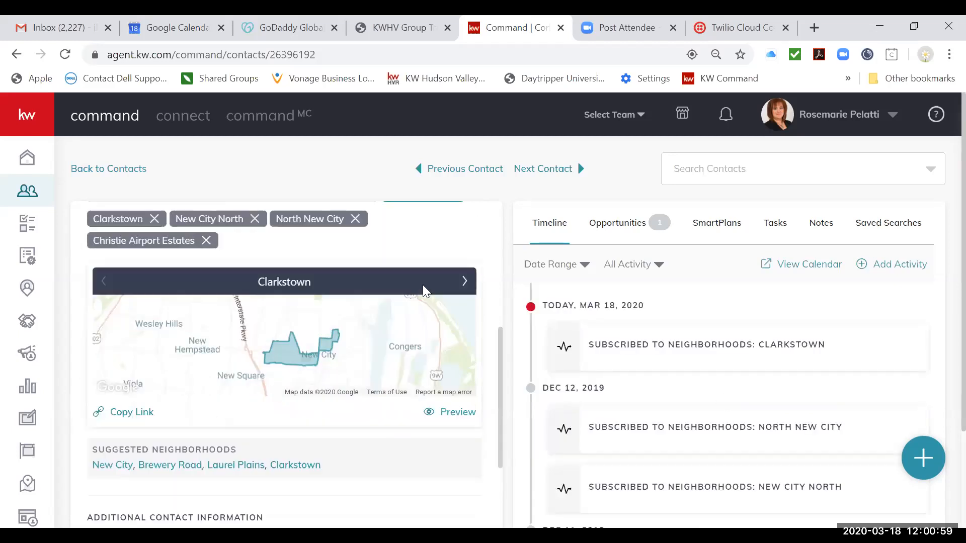
scroll(426, 292, "down", 3)
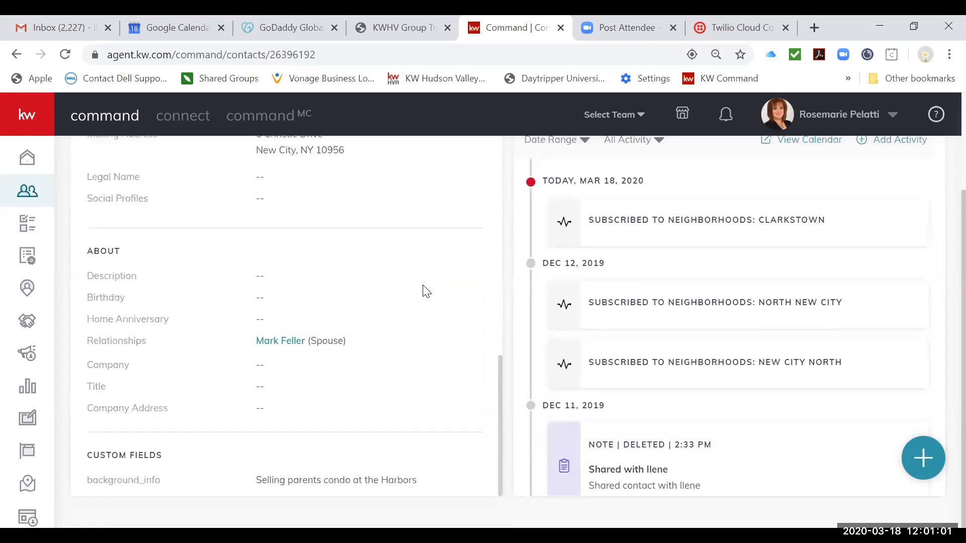
scroll(426, 292, "up", 7)
scroll(427, 292, "up", 8)
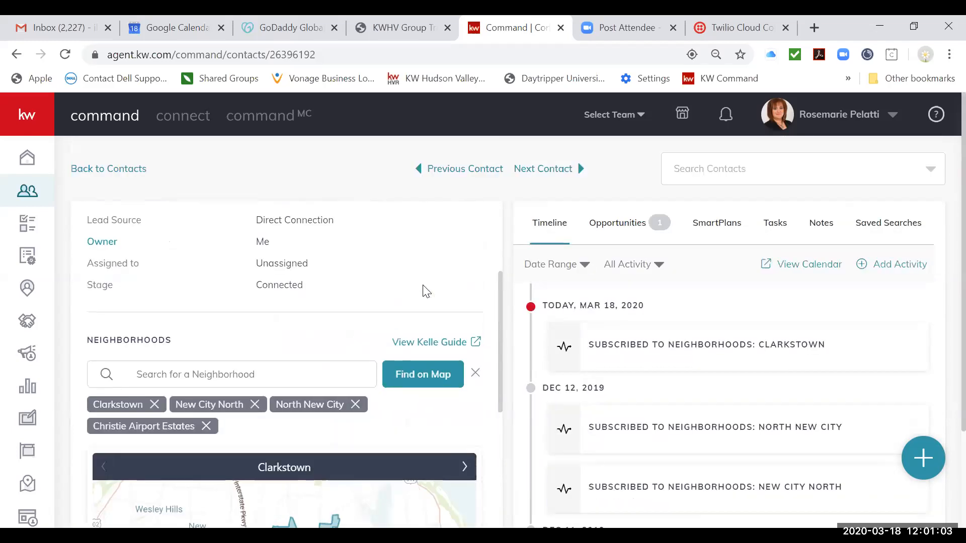
- Open the 'Fwd: Monthly Neighborhood Update' email in the Gmail inbox
left_click(69, 28)
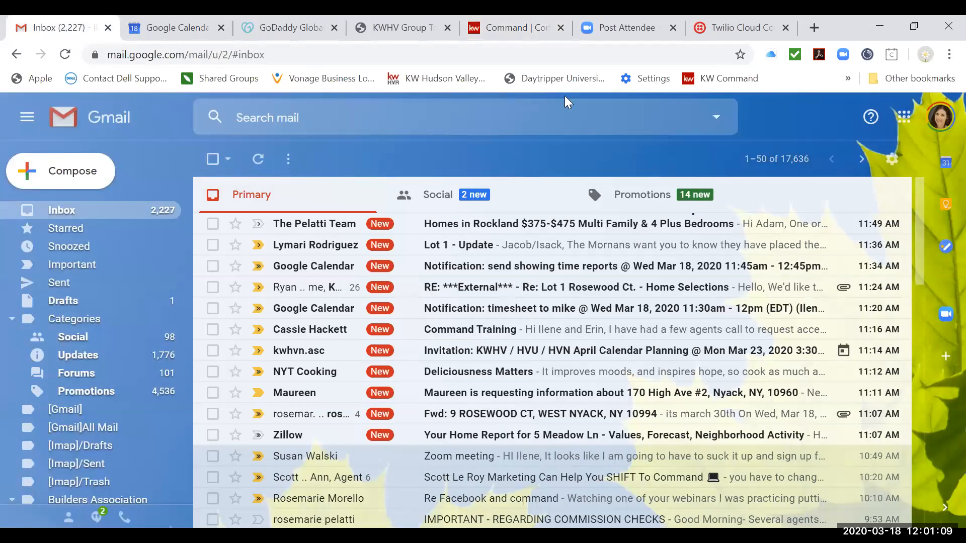
scroll(397, 386, "down", 7)
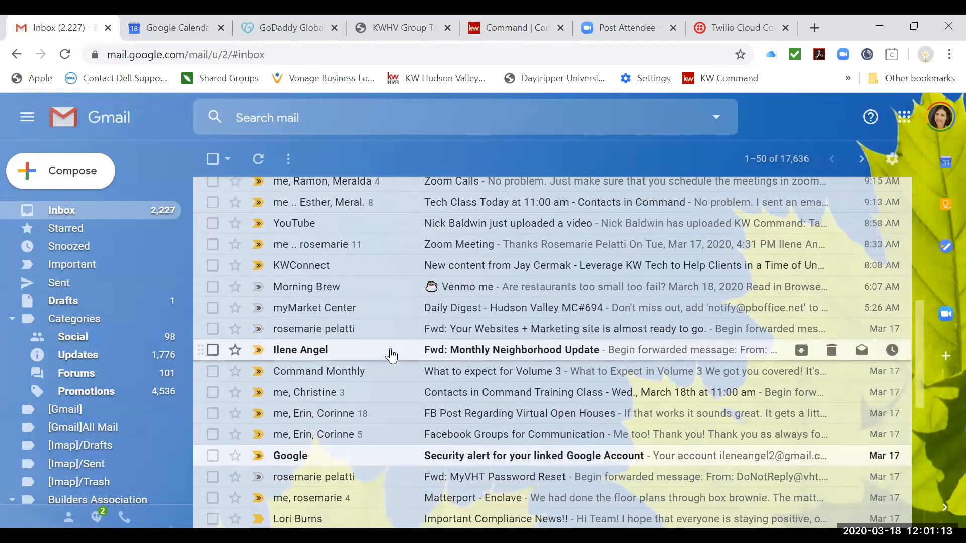
left_click(391, 356)
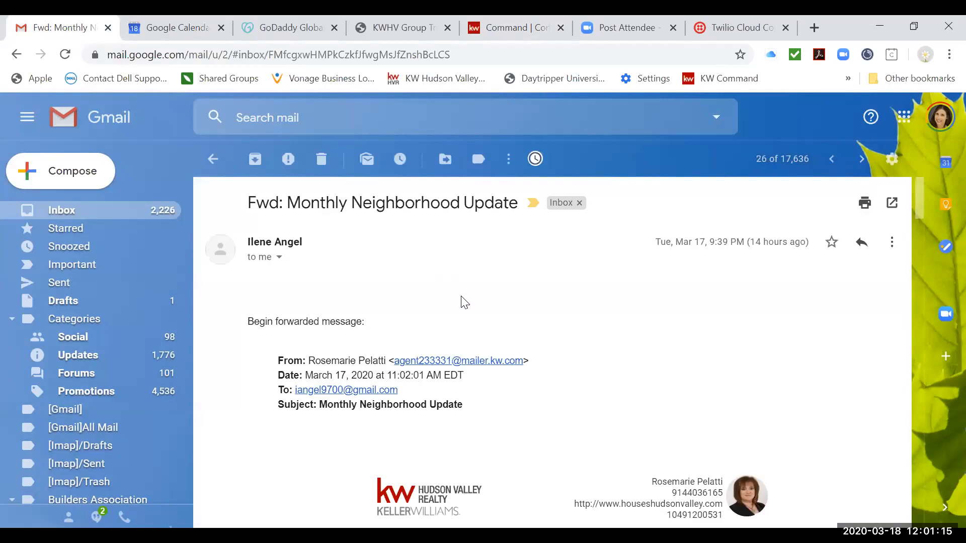
- Scroll to North New City's stats (4 homes, $672K average) and open the linked snapshot site
scroll(515, 314, "down", 6)
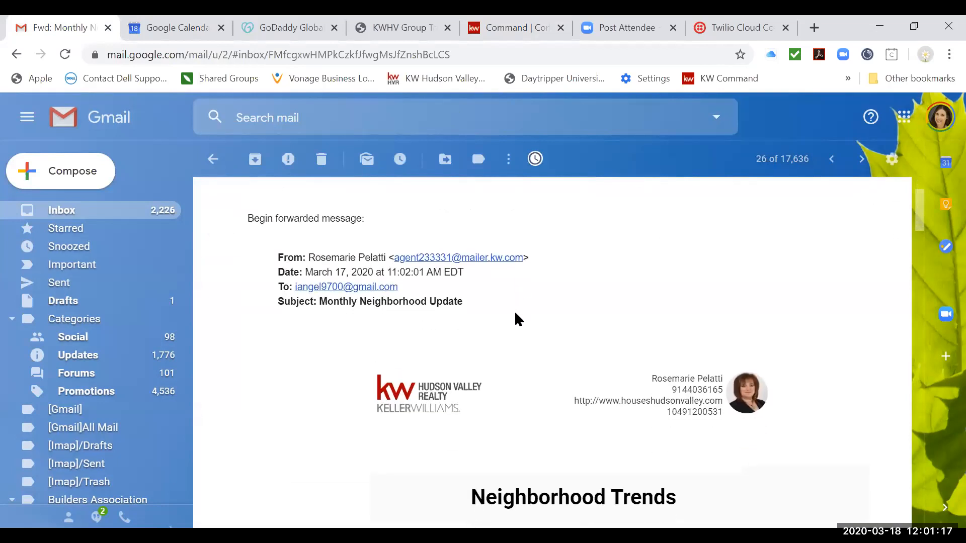
scroll(516, 320, "down", 2)
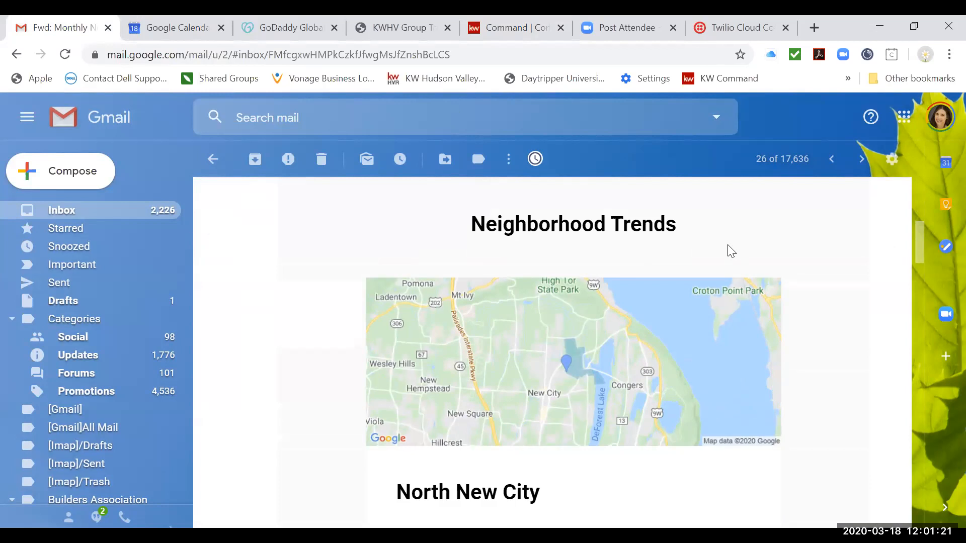
scroll(556, 278, "down", 5)
scroll(557, 278, "up", 6)
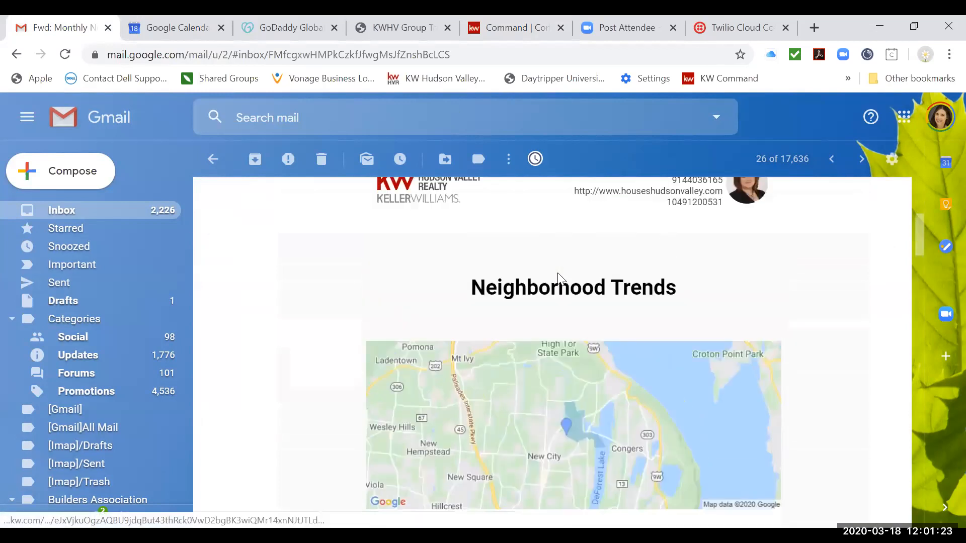
scroll(559, 277, "up", 5)
scroll(559, 277, "down", 6)
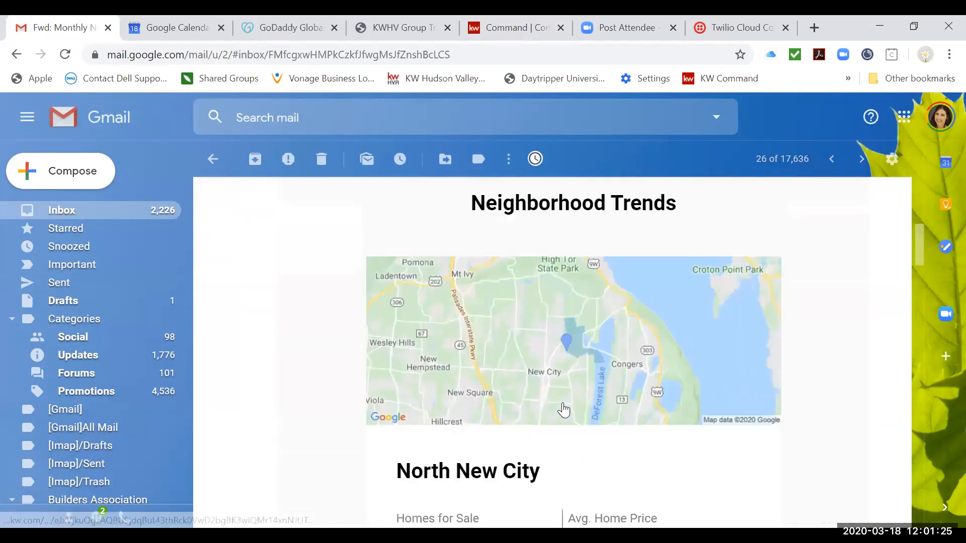
scroll(564, 410, "down", 2)
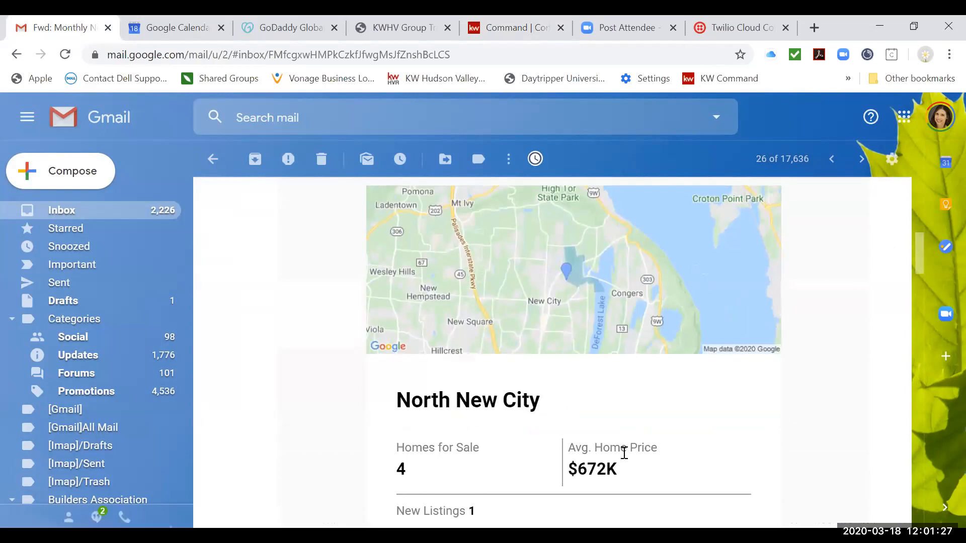
scroll(623, 453, "down", 3)
scroll(647, 445, "down", 2)
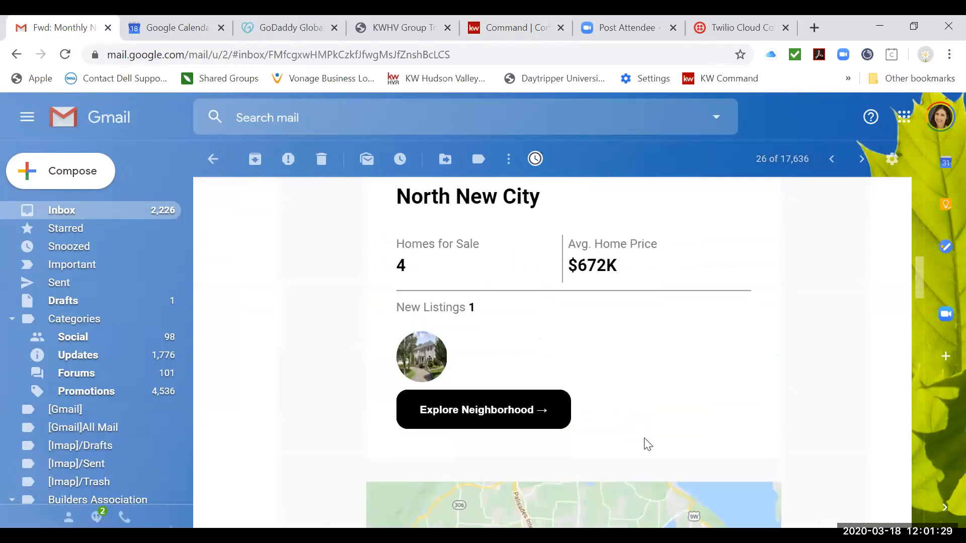
left_click(537, 426)
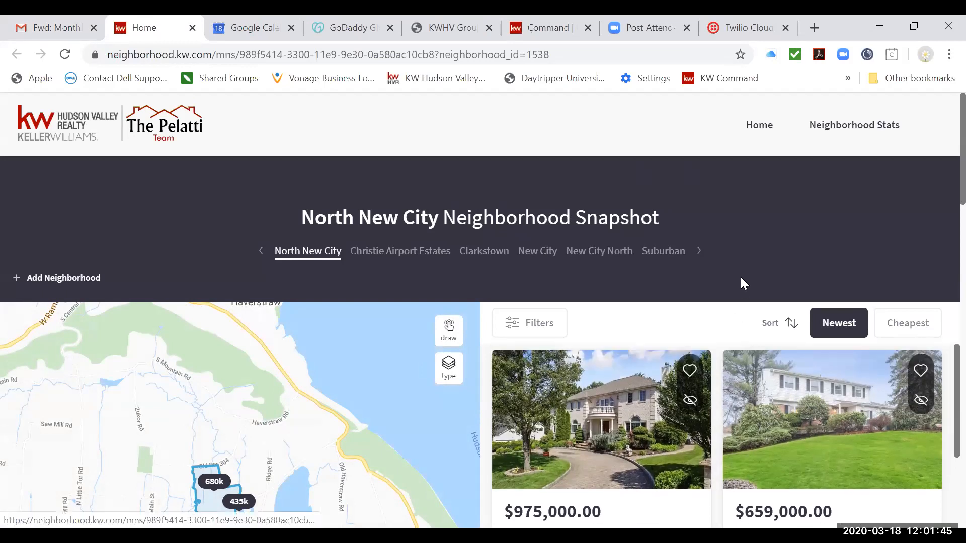
- Browse the North New City snapshot listings and preview a map price marker
scroll(740, 283, "down", 2)
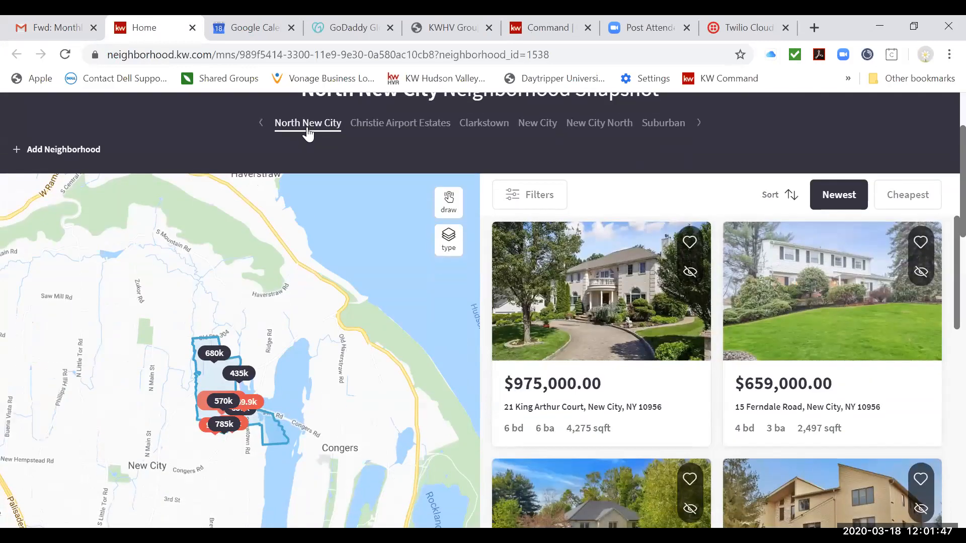
left_click(254, 402)
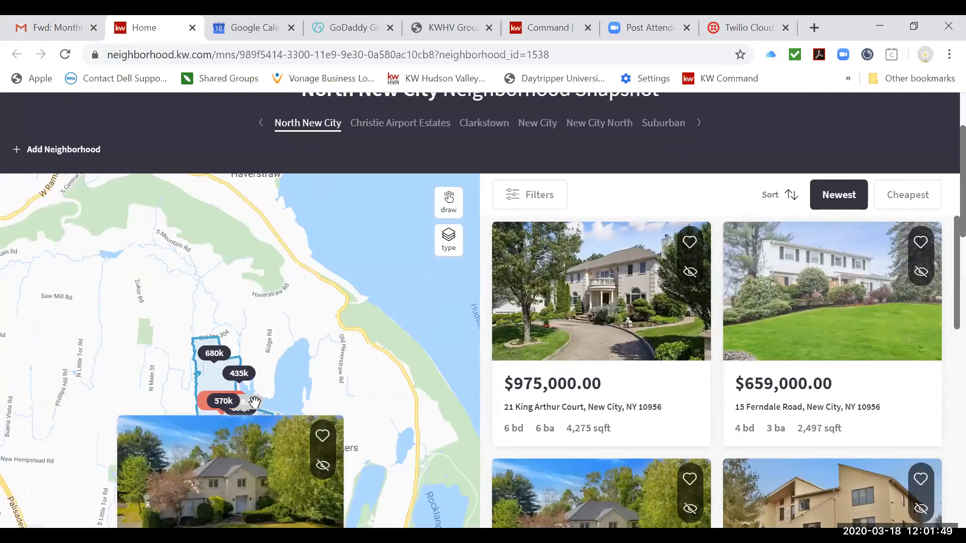
scroll(254, 402, "down", 3)
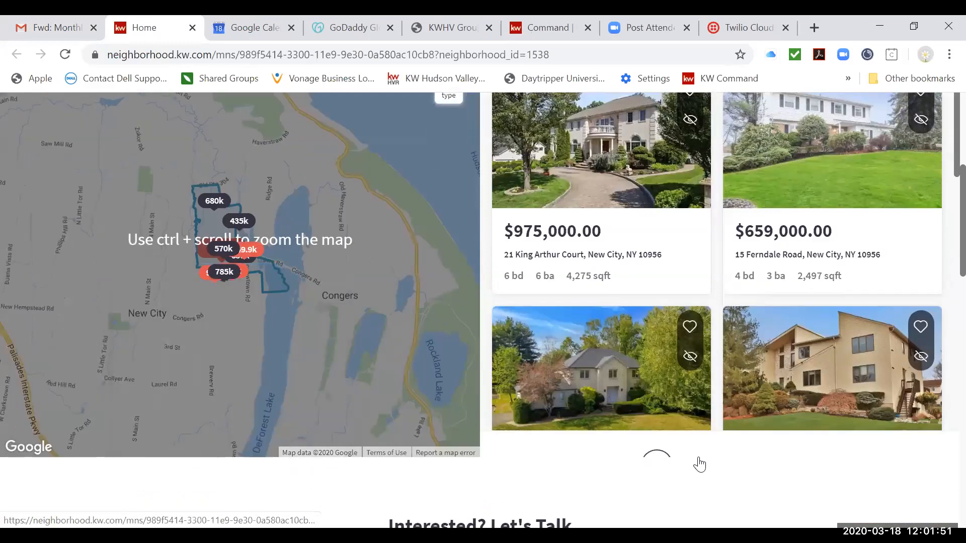
scroll(672, 486, "down", 6)
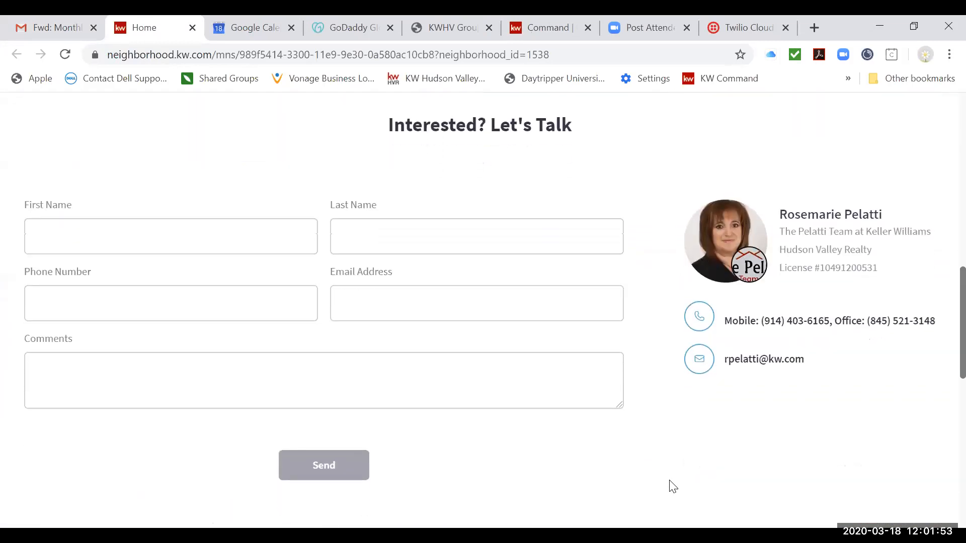
scroll(670, 487, "up", 4)
scroll(670, 487, "up", 10)
- View the Christie Airport Estates and Clarkstown neighborhood snapshots
left_click(438, 255)
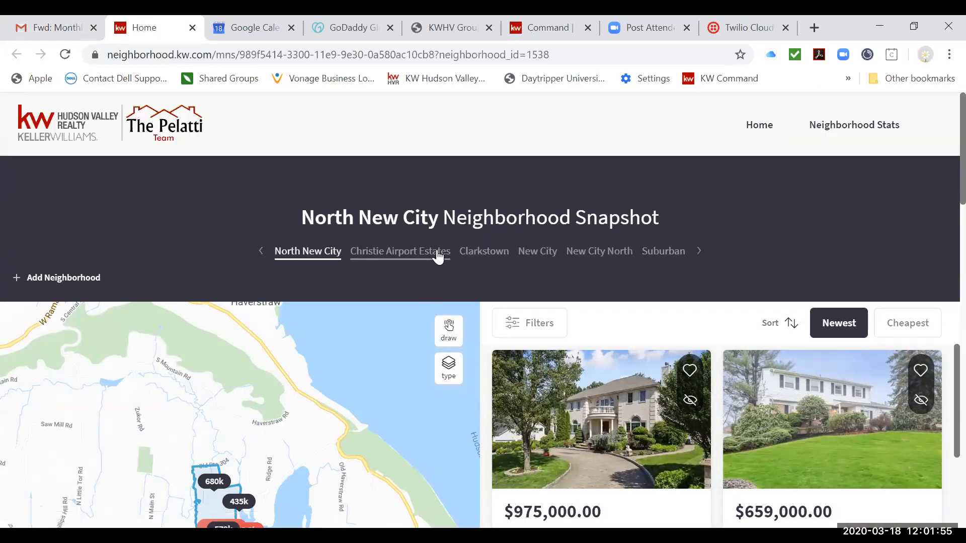
scroll(401, 392, "down", 4)
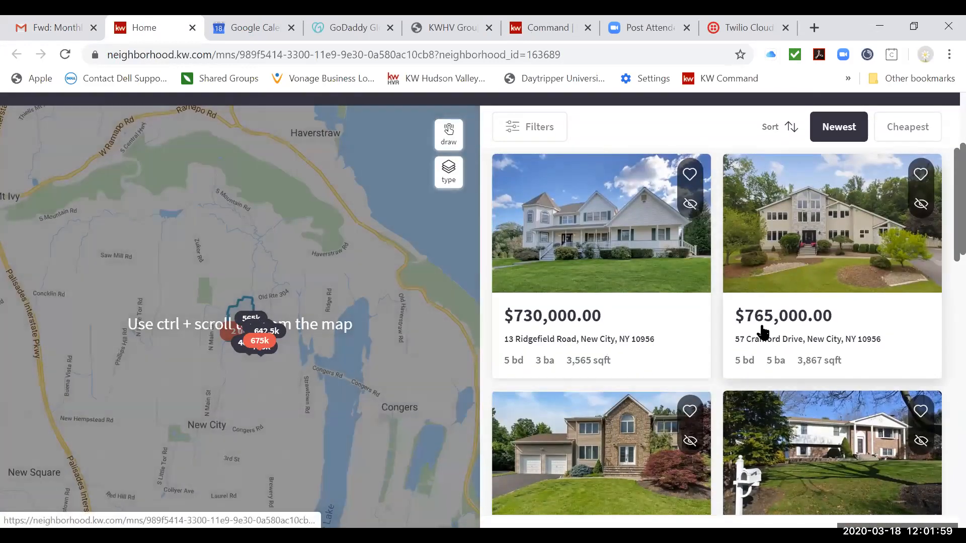
scroll(761, 330, "up", 4)
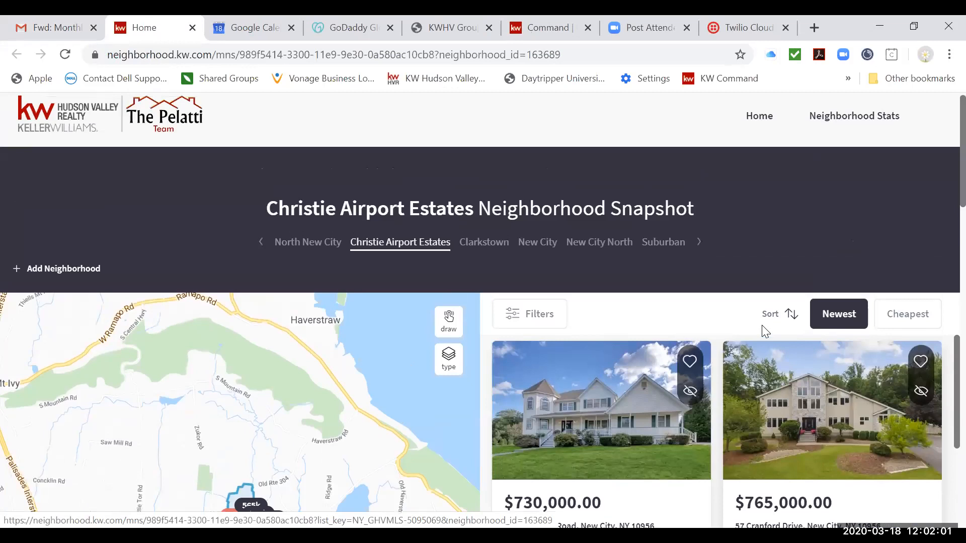
left_click(487, 248)
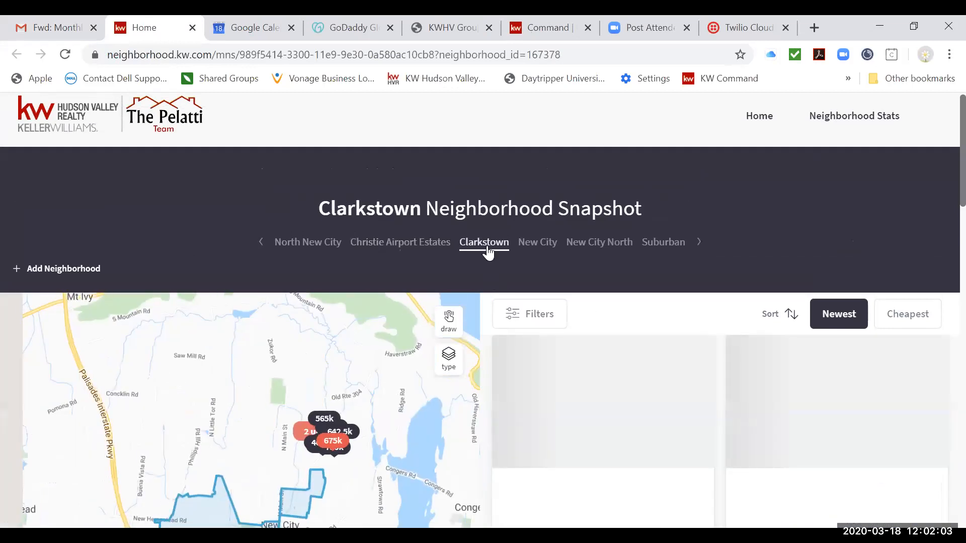
scroll(417, 370, "down", 3)
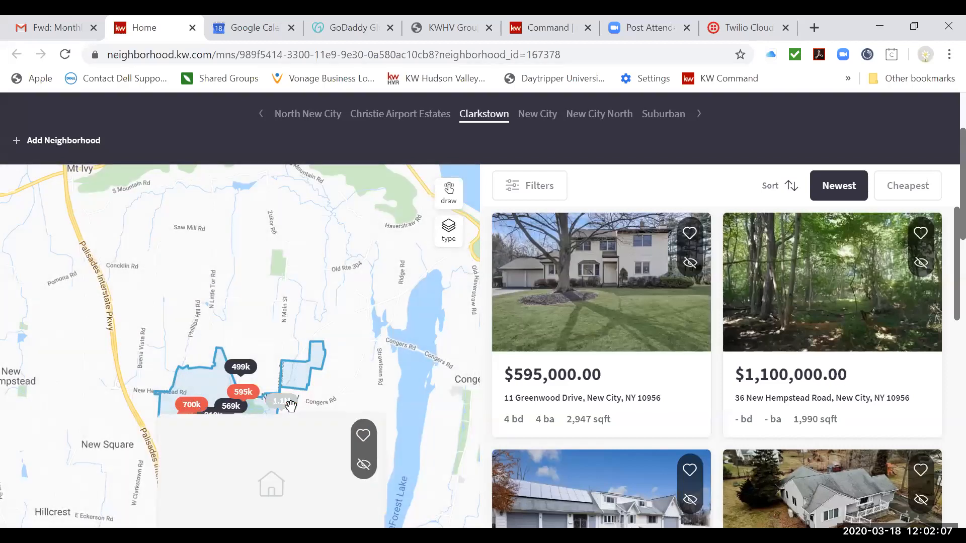
scroll(589, 402, "down", 5)
scroll(589, 405, "down", 3)
scroll(589, 405, "up", 8)
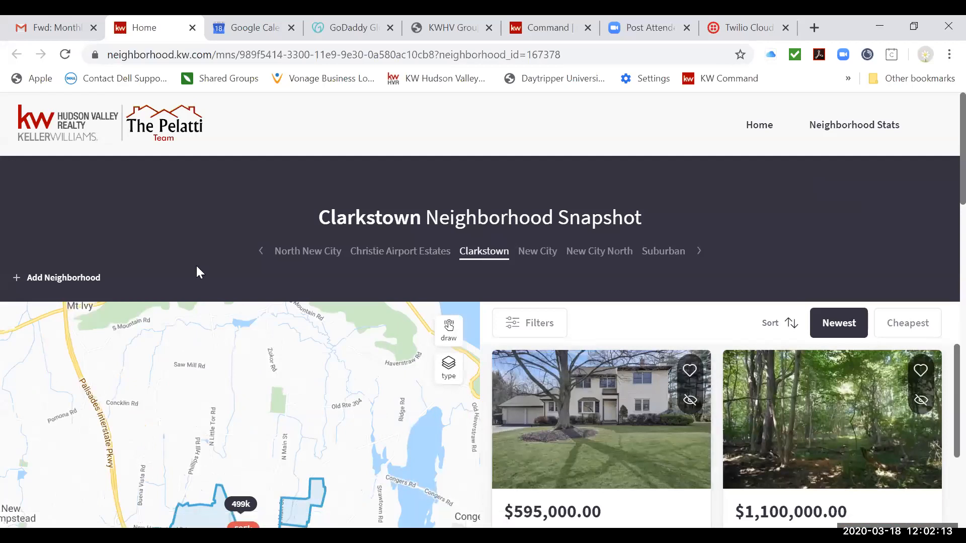
- Switch to the Suburban snapshot and review listings from $595,000 to $1,030,000
left_click(660, 255)
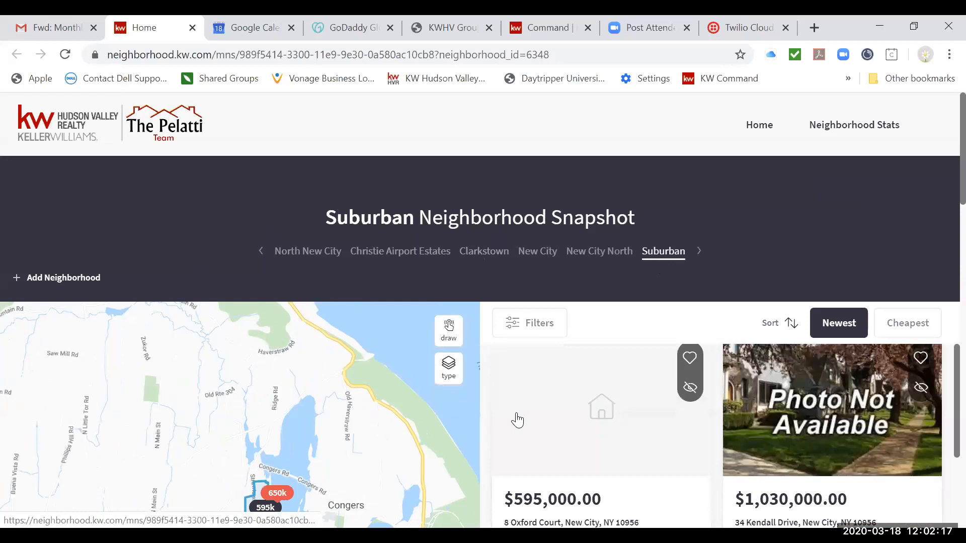
scroll(517, 420, "down", 3)
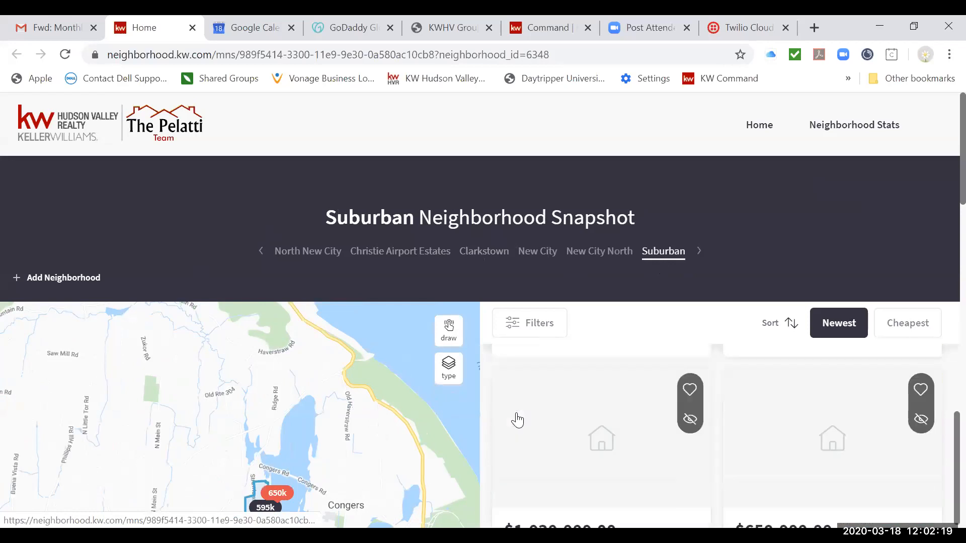
scroll(388, 446, "down", 8)
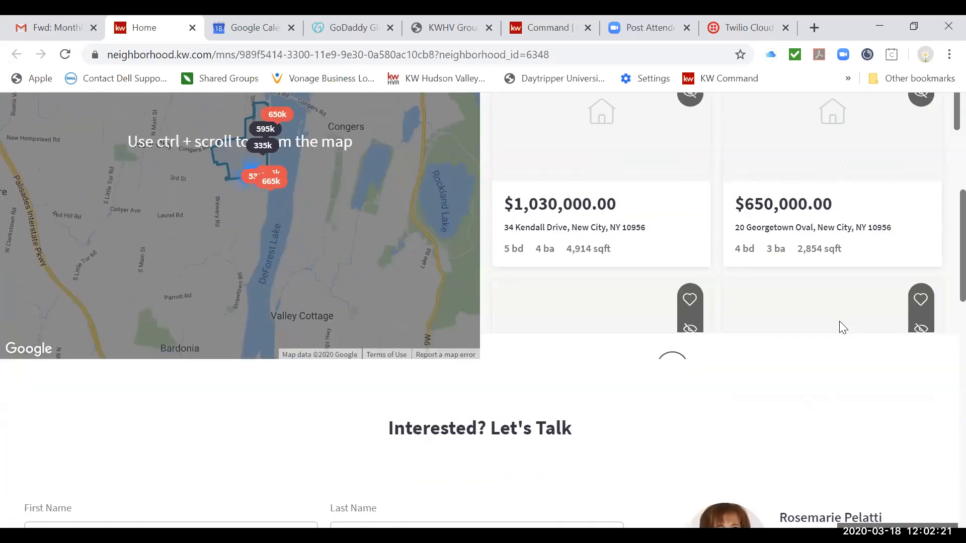
scroll(843, 327, "up", 10)
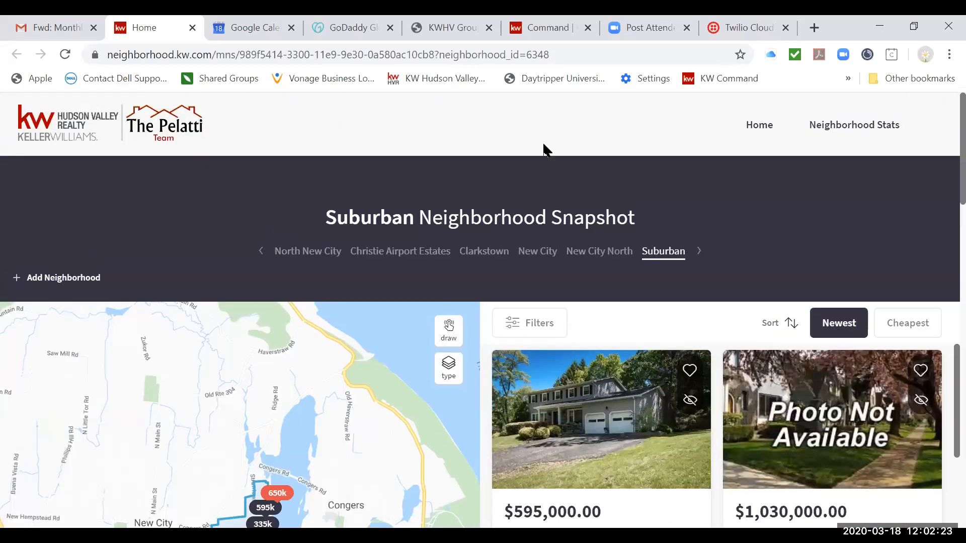
- View Suburban stats (7 for sale, 1 pending, $783,625 average) and scroll to Transit & Commute
left_click(848, 130)
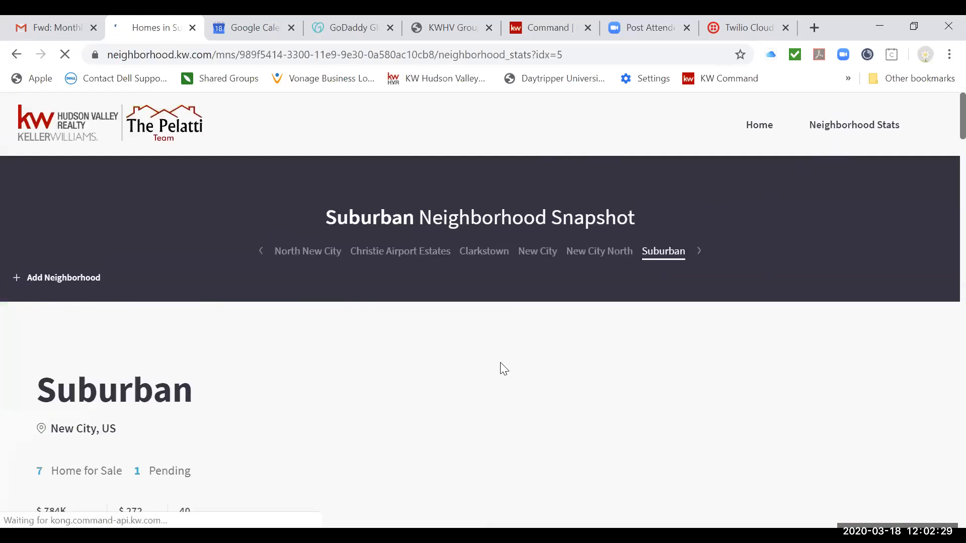
scroll(502, 367, "down", 4)
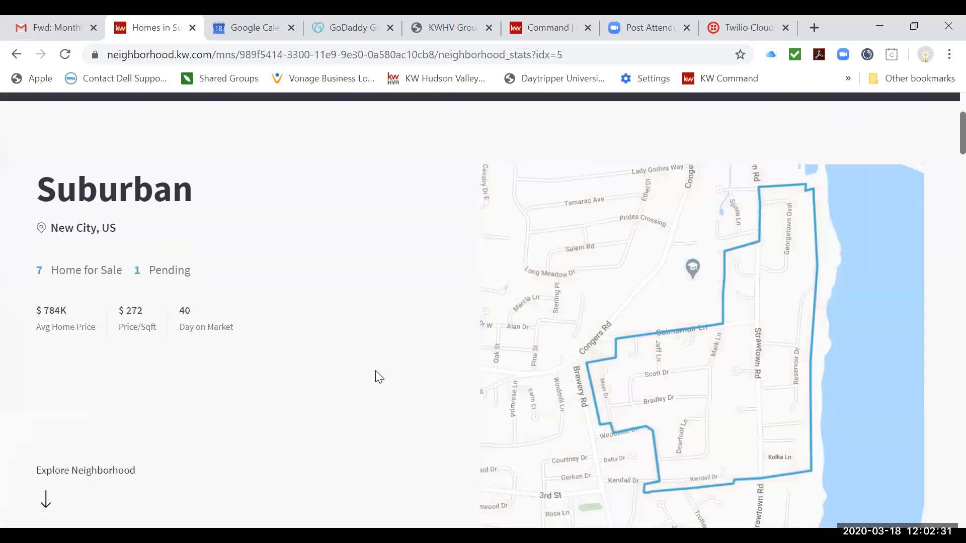
scroll(379, 377, "down", 1)
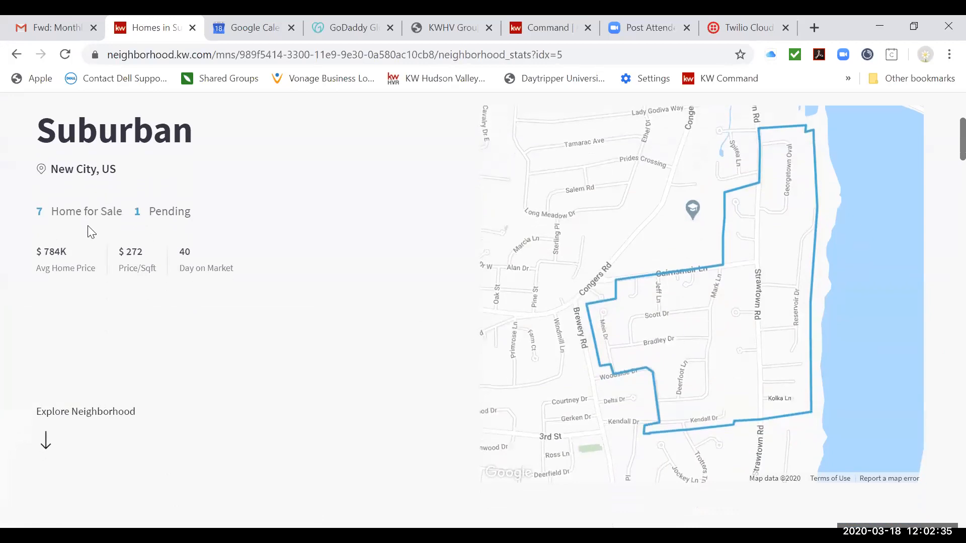
scroll(256, 357, "down", 7)
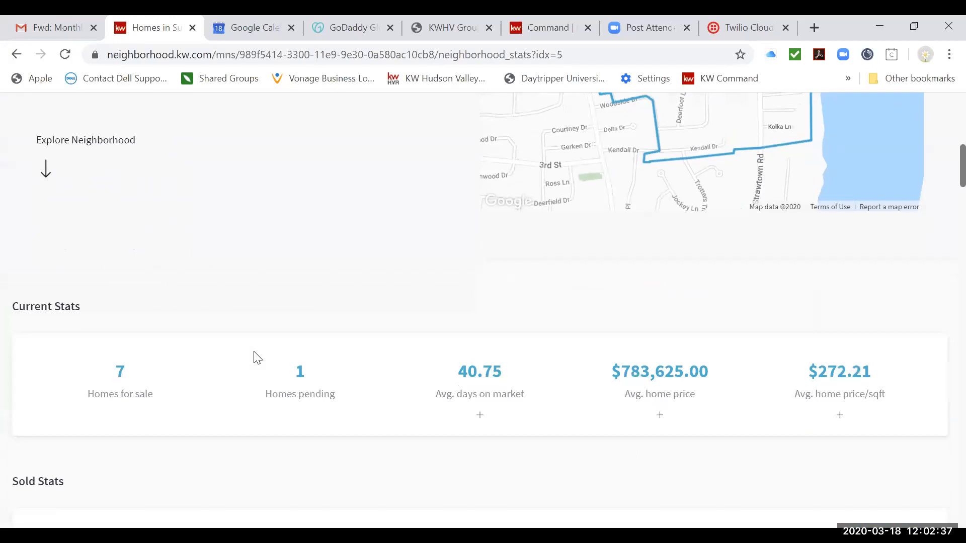
scroll(256, 358, "down", 2)
scroll(689, 327, "down", 1)
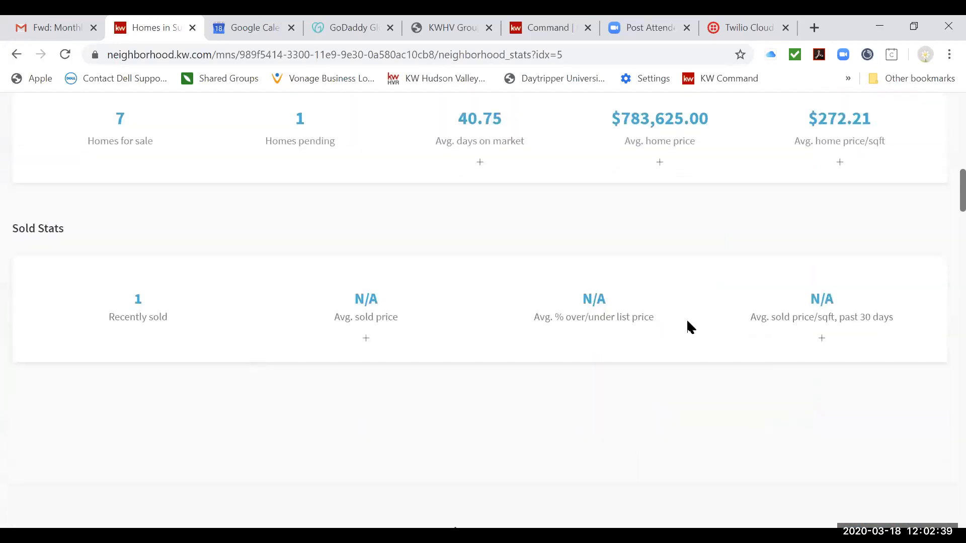
scroll(660, 299, "down", 5)
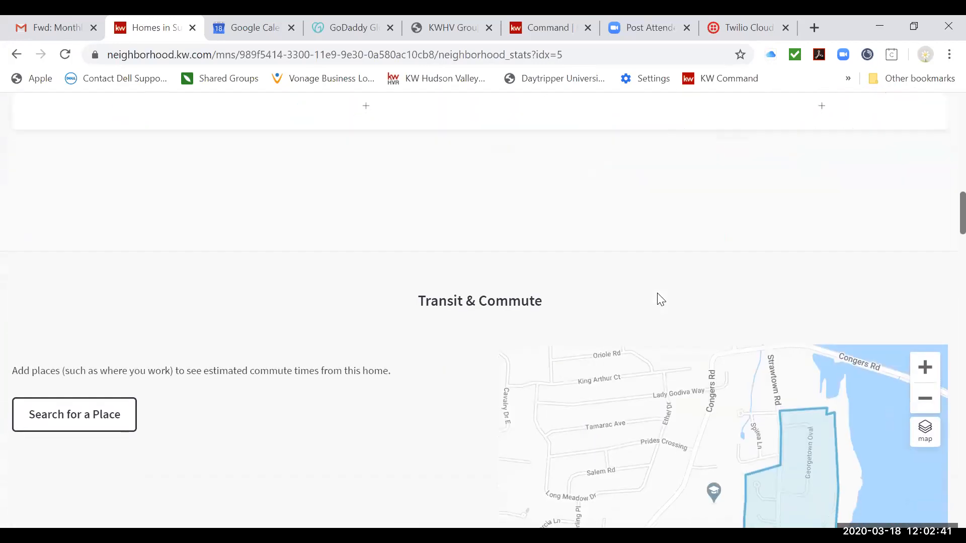
scroll(660, 299, "down", 3)
scroll(657, 293, "down", 1)
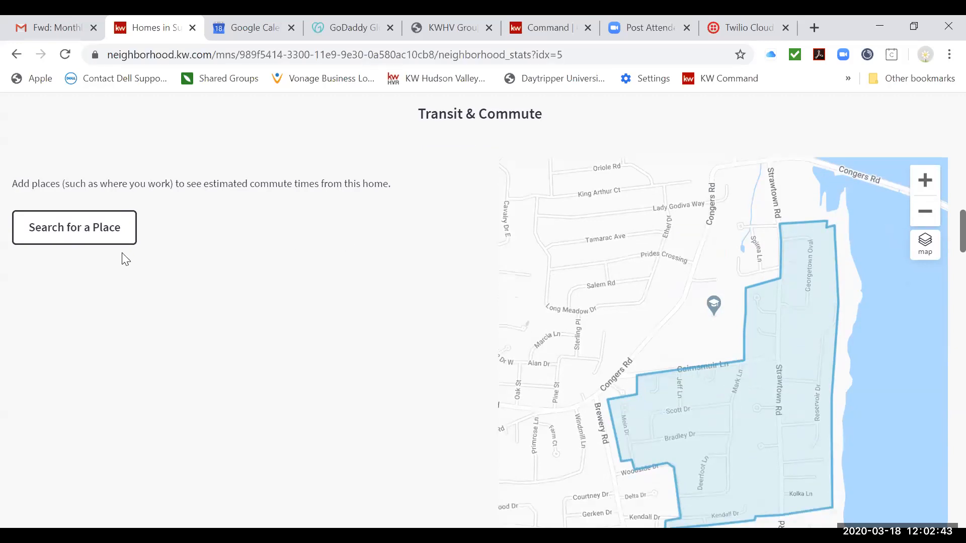
- Add the office address in New City, NY as a commute place, a 6-minute drive
left_click(99, 242)
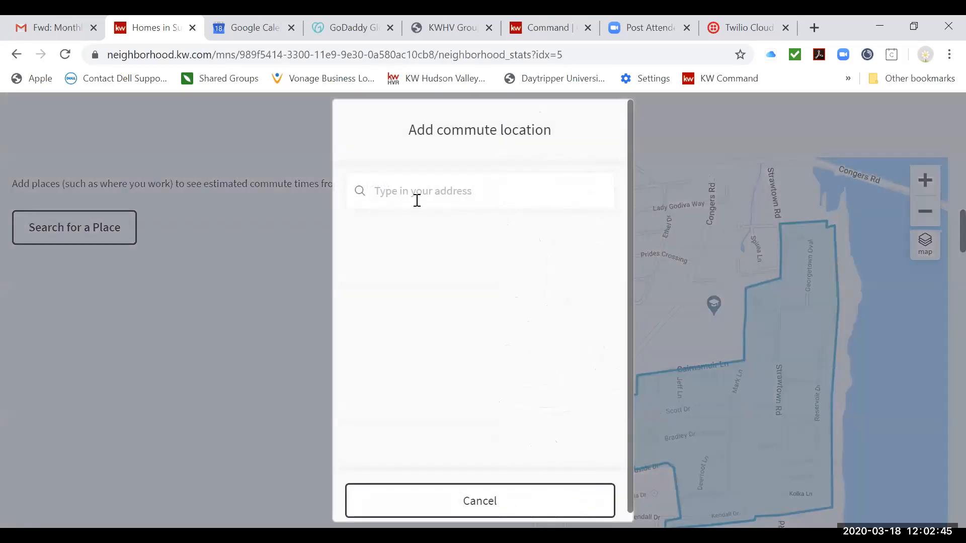
left_click(417, 199)
type("10 Esq")
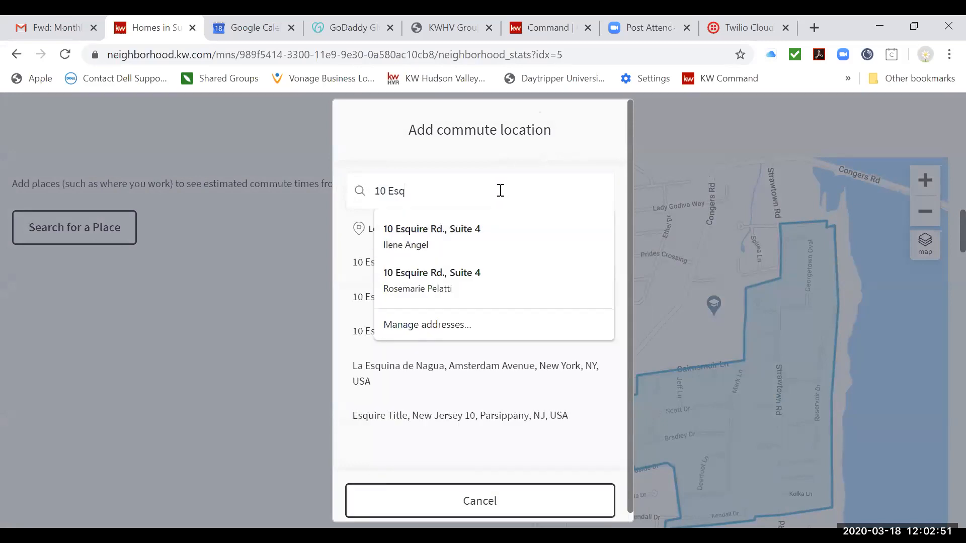
type("uire rd.,su")
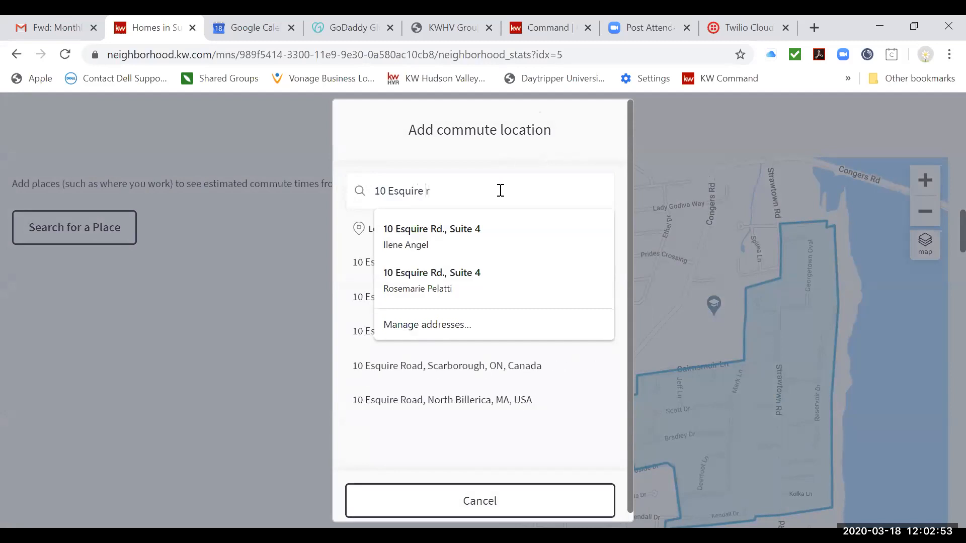
key("BackSpace")
key("BackSpace")
type("new city")
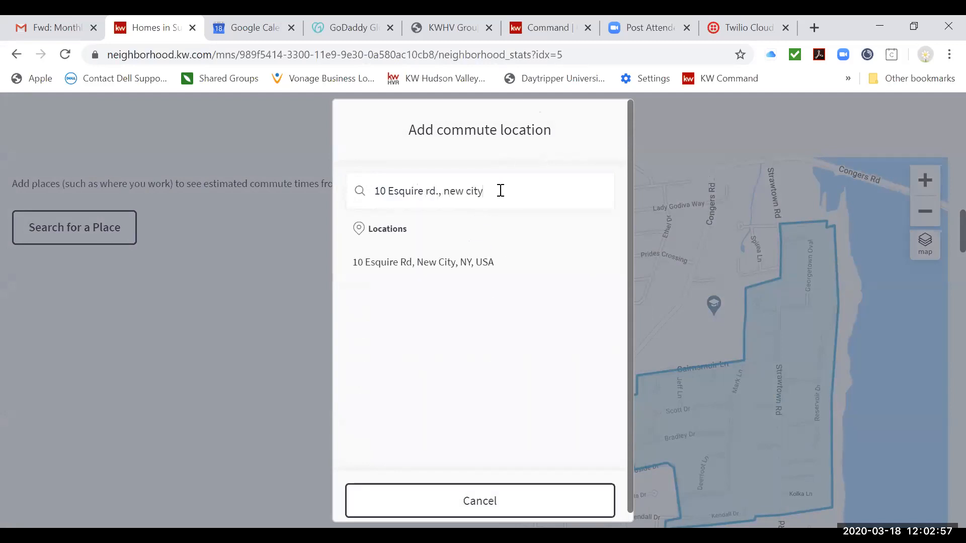
left_click(492, 262)
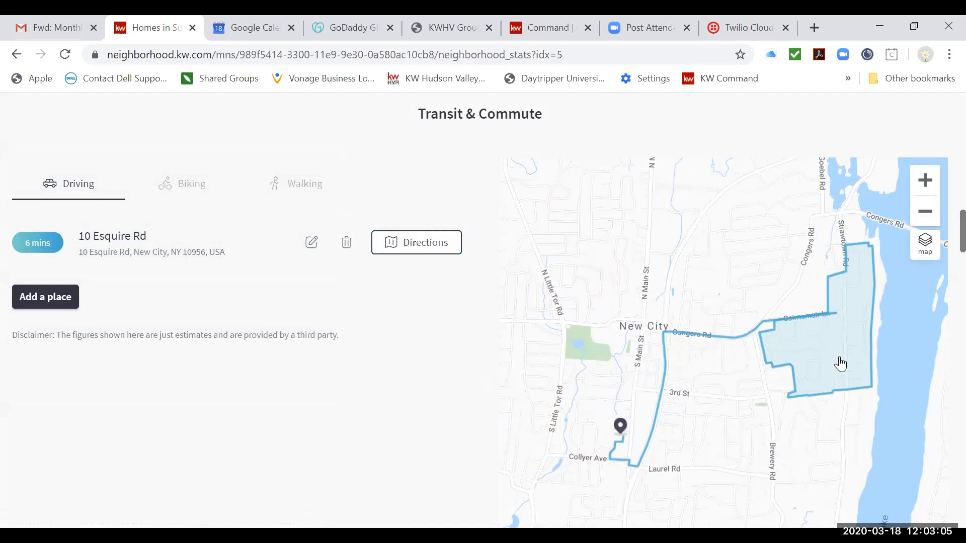
- Get driving directions for the commute entry, showing the 6 min, 2.3-mile fastest route
left_click(420, 246)
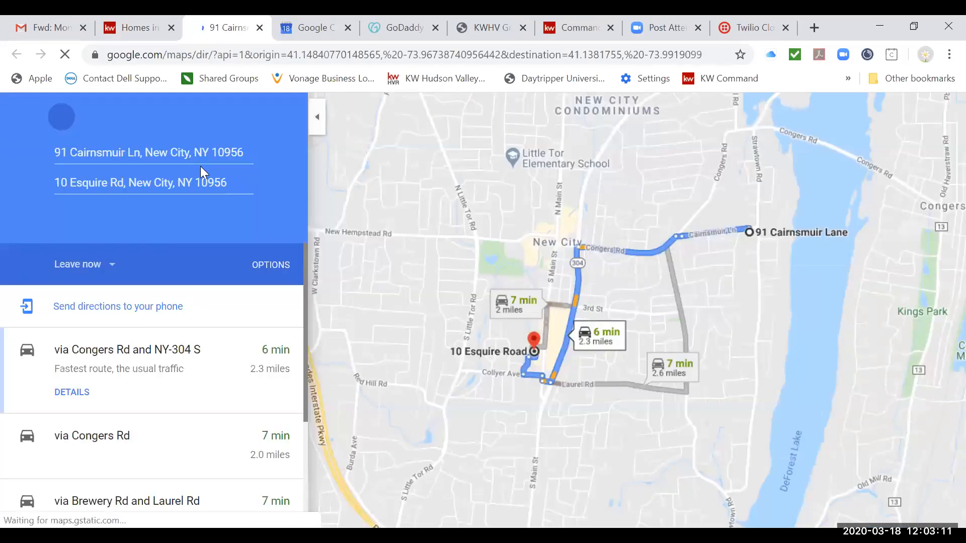
scroll(232, 411, "down", 3)
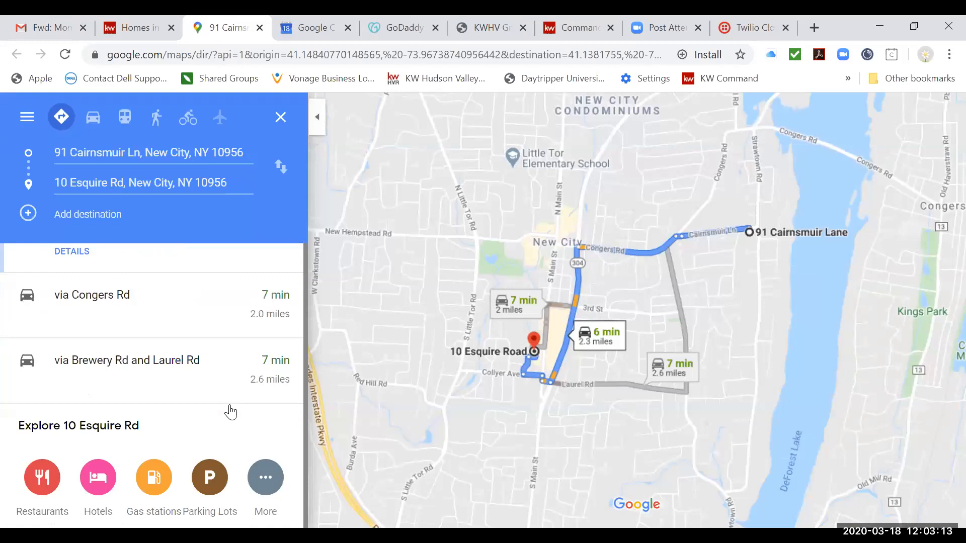
scroll(233, 411, "up", 3)
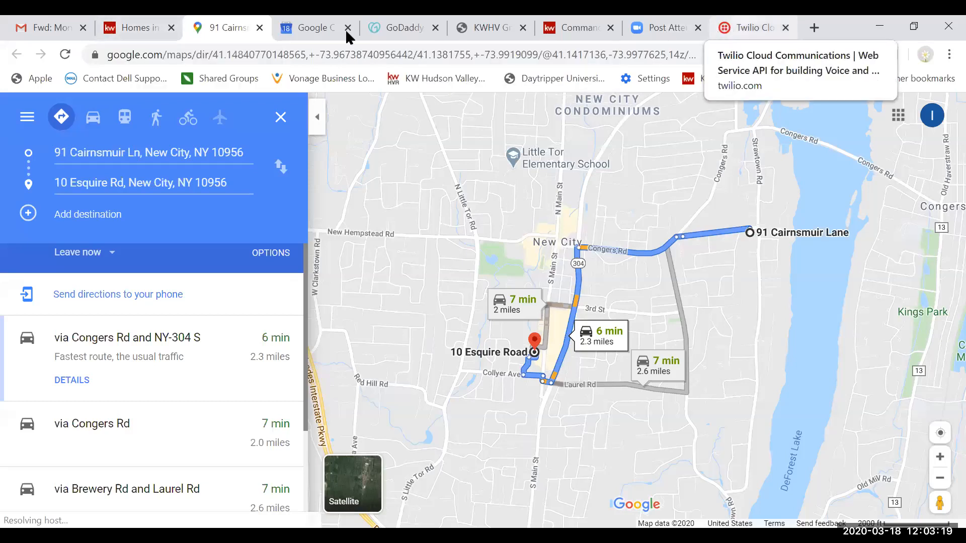
- Back on the snapshot page, view the Biking and then the Walking commute estimates
left_click(142, 29)
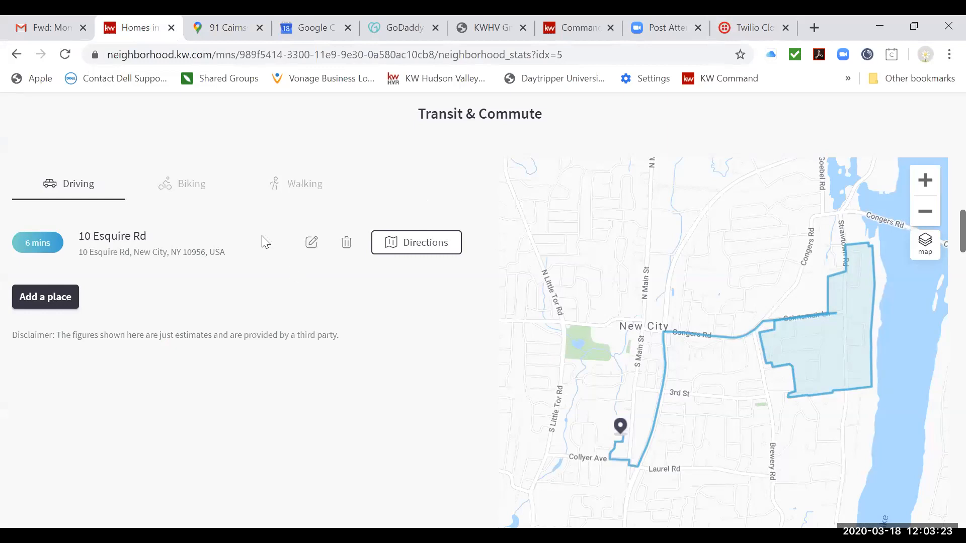
left_click(213, 187)
left_click(308, 191)
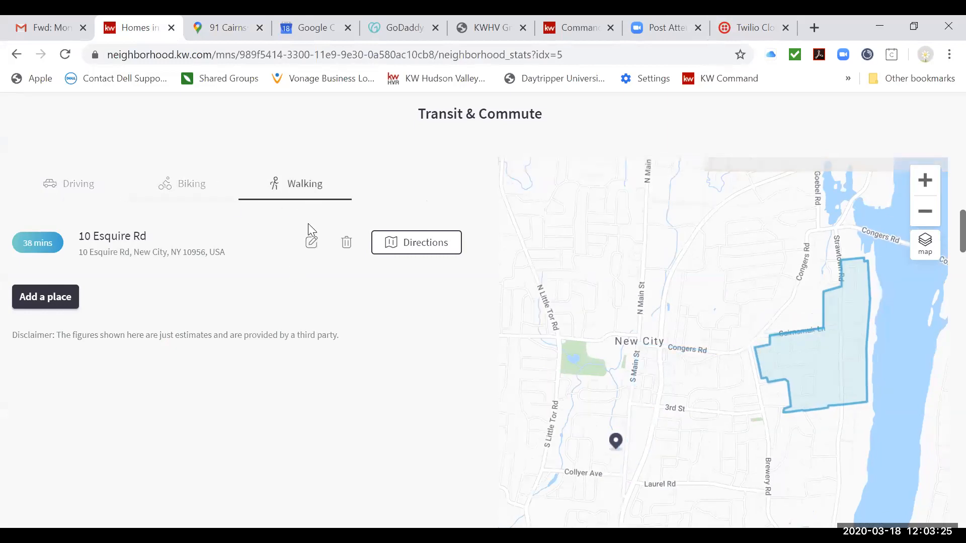
scroll(278, 409, "up", 2)
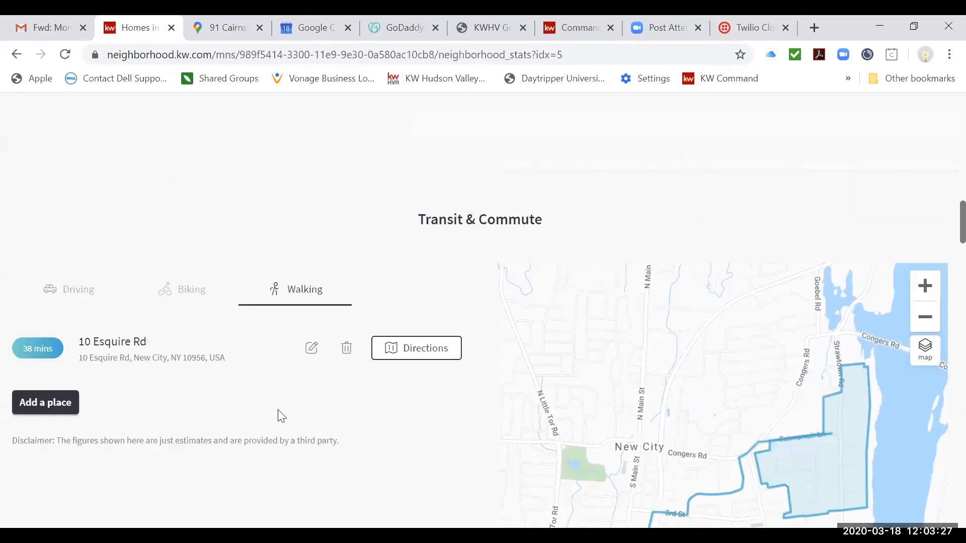
scroll(313, 219, "up", 1)
scroll(312, 219, "down", 2)
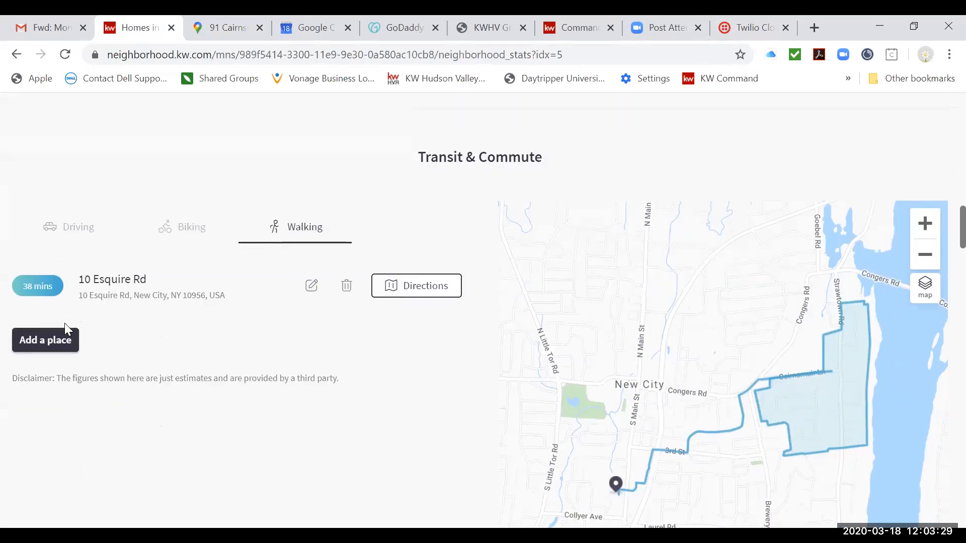
- Cancel the Add a place prompt without adding a commute place and return to the snapshot home page
left_click(65, 340)
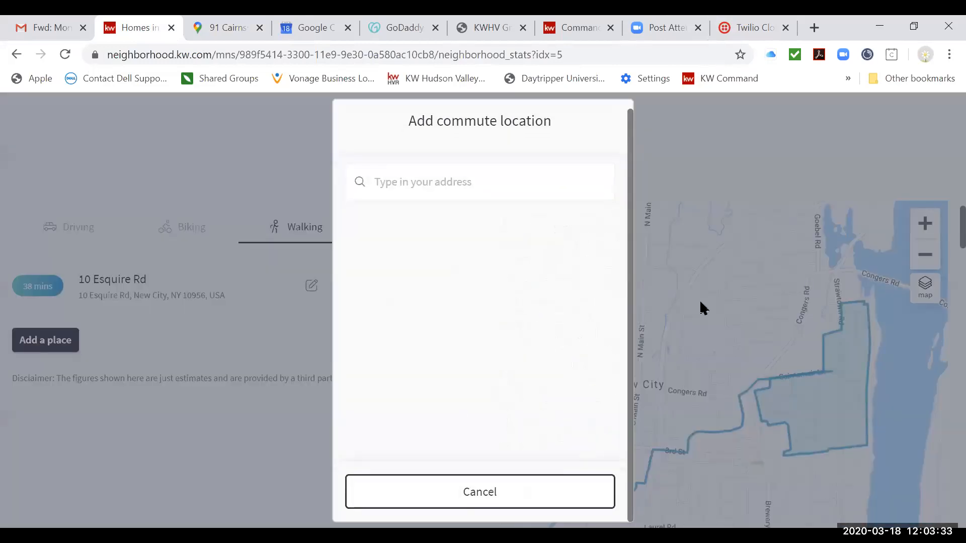
left_click(712, 159)
scroll(325, 232, "up", 15)
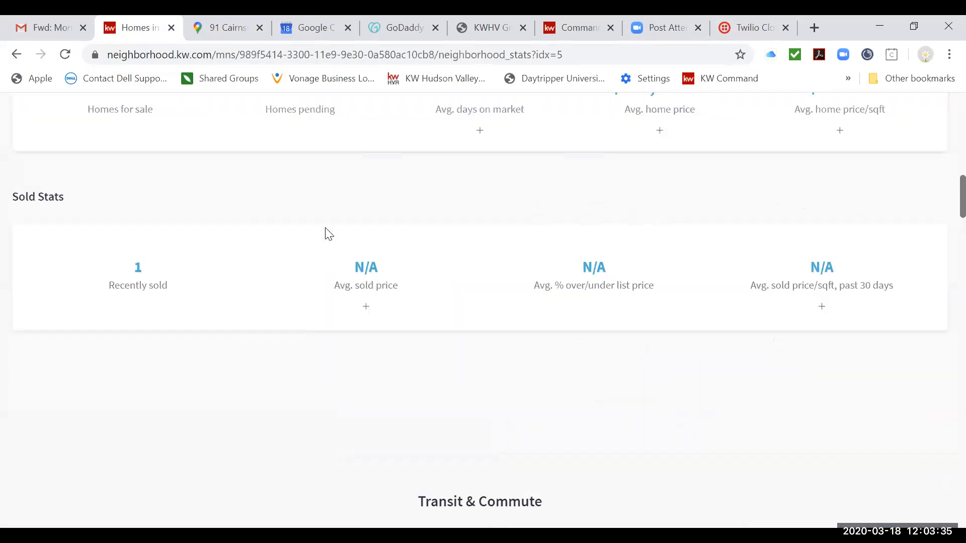
scroll(332, 224, "up", 6)
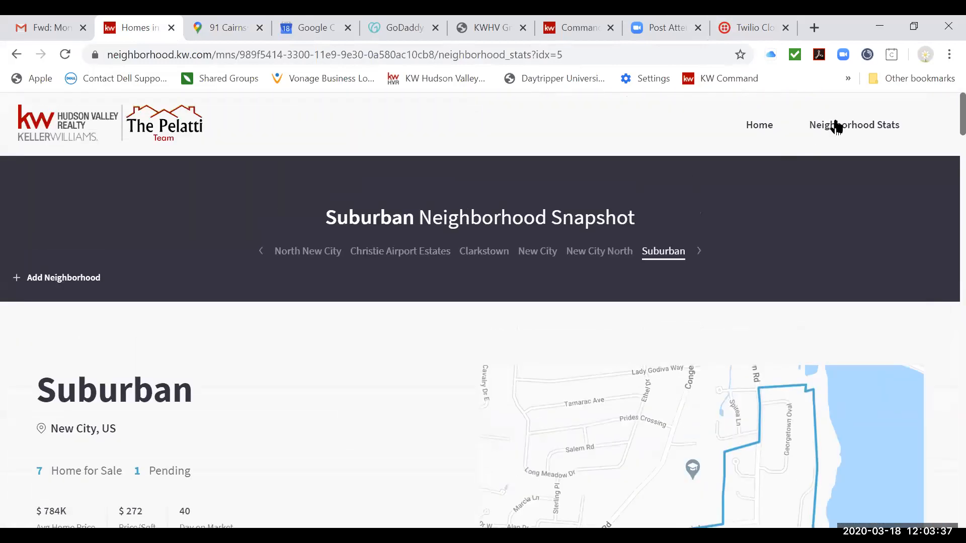
left_click(760, 127)
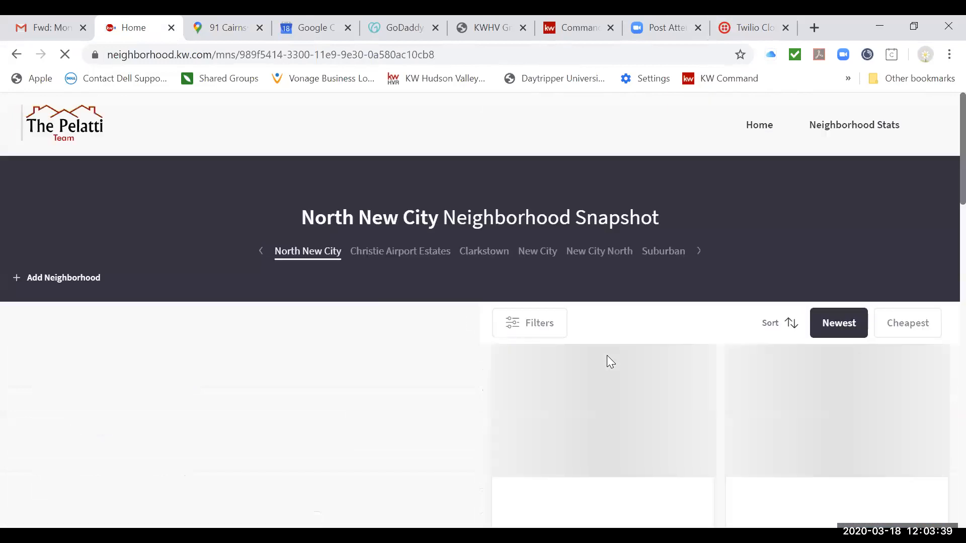